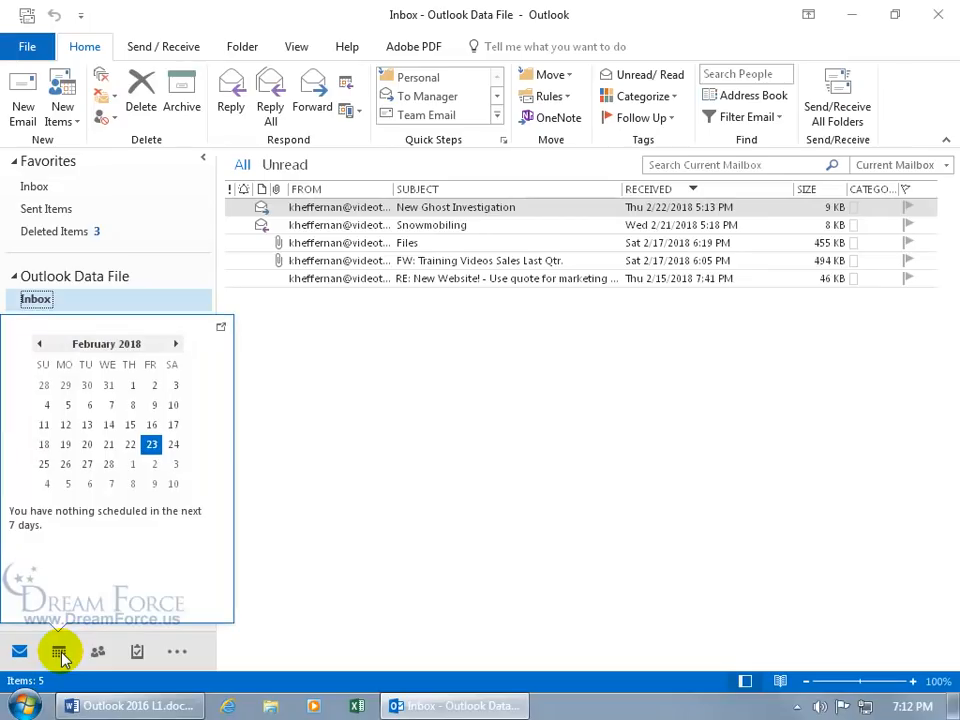
Step: Look through the Calendar and Contacts modules and the additional navigation choices, and return to Mail
left_click(60, 653)
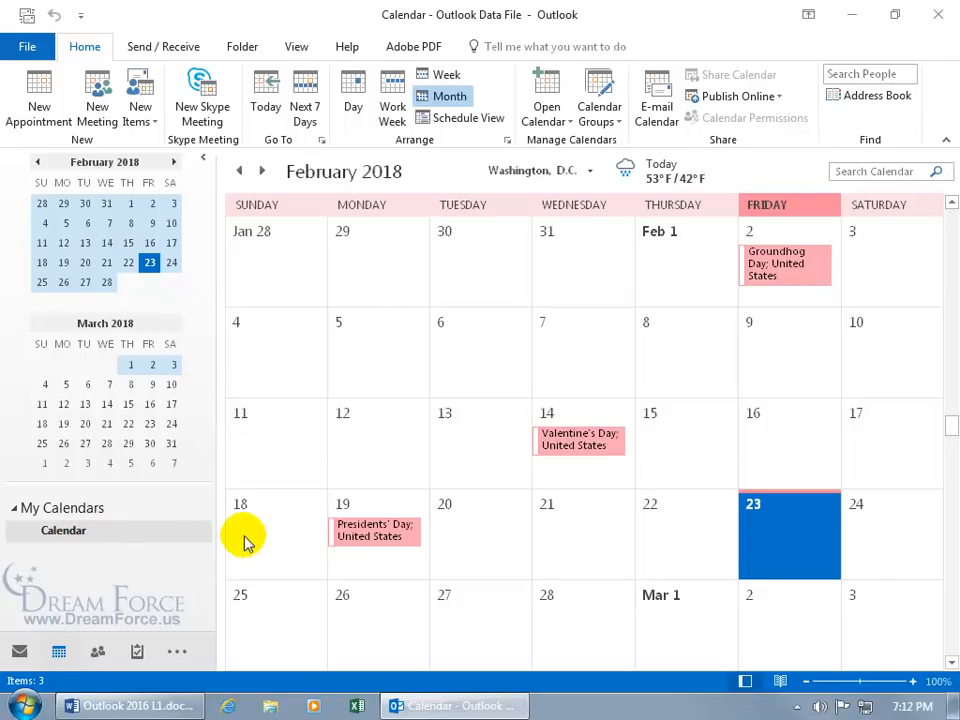
left_click(98, 653)
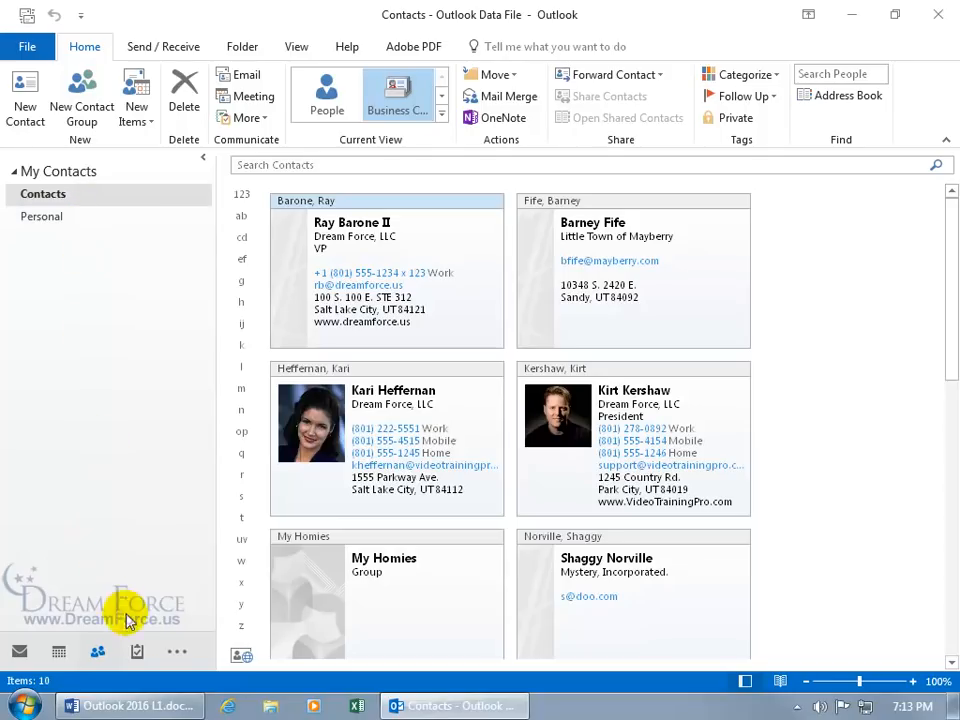
mouse_move(137, 655)
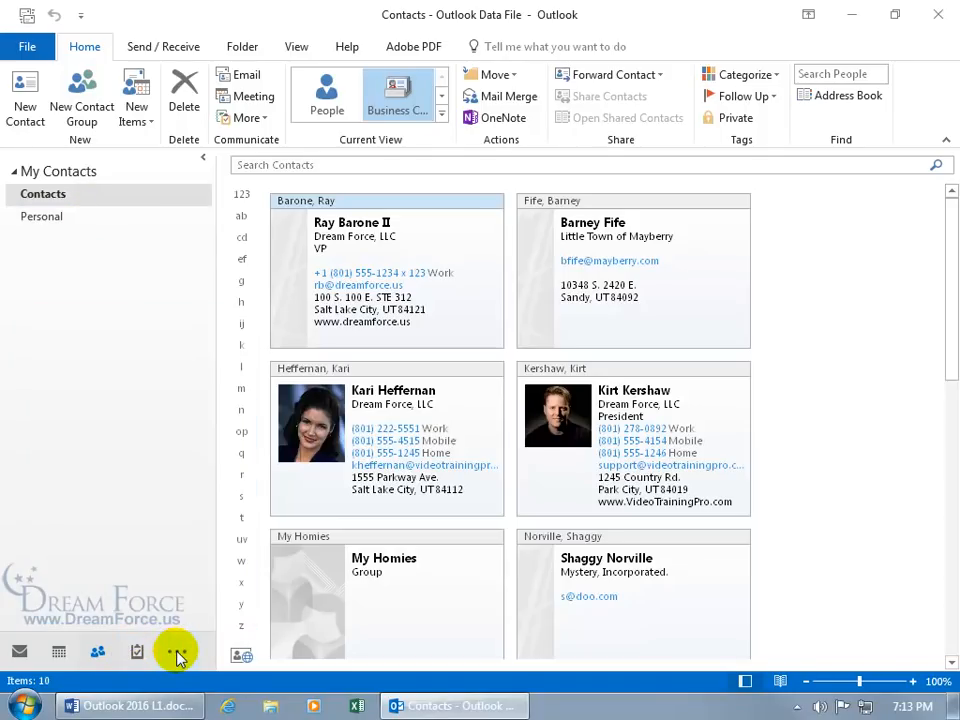
left_click(176, 653)
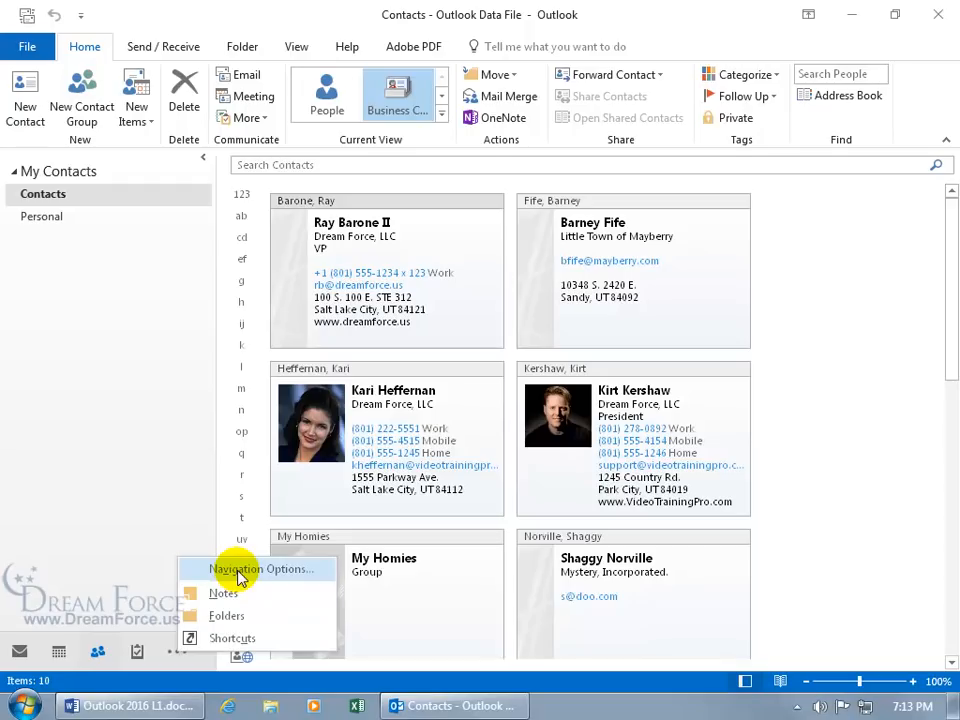
left_click(124, 458)
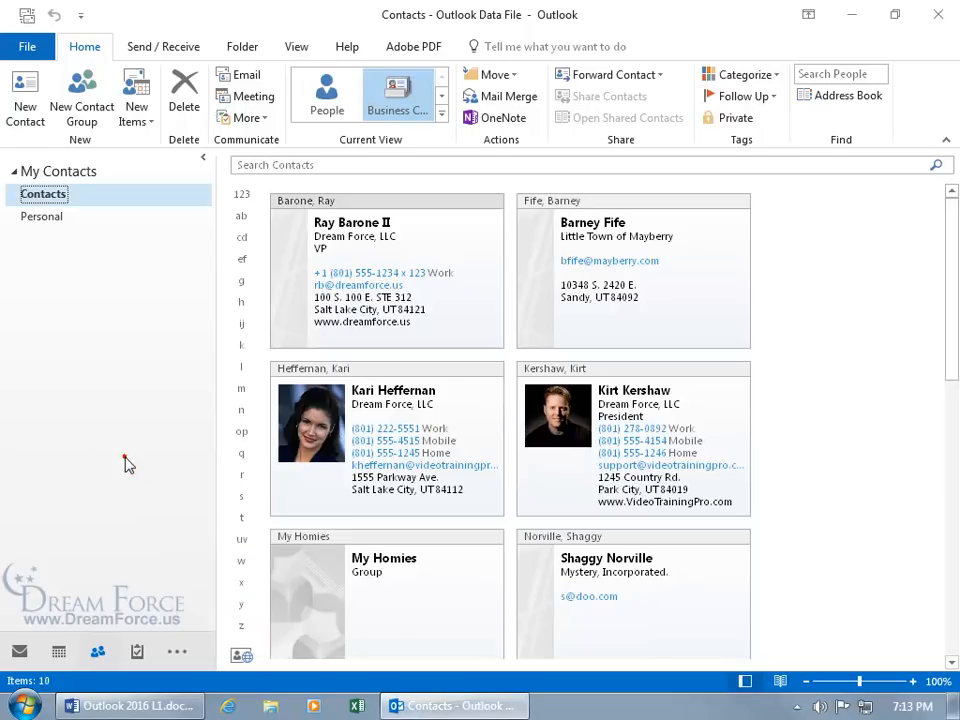
left_click(19, 651)
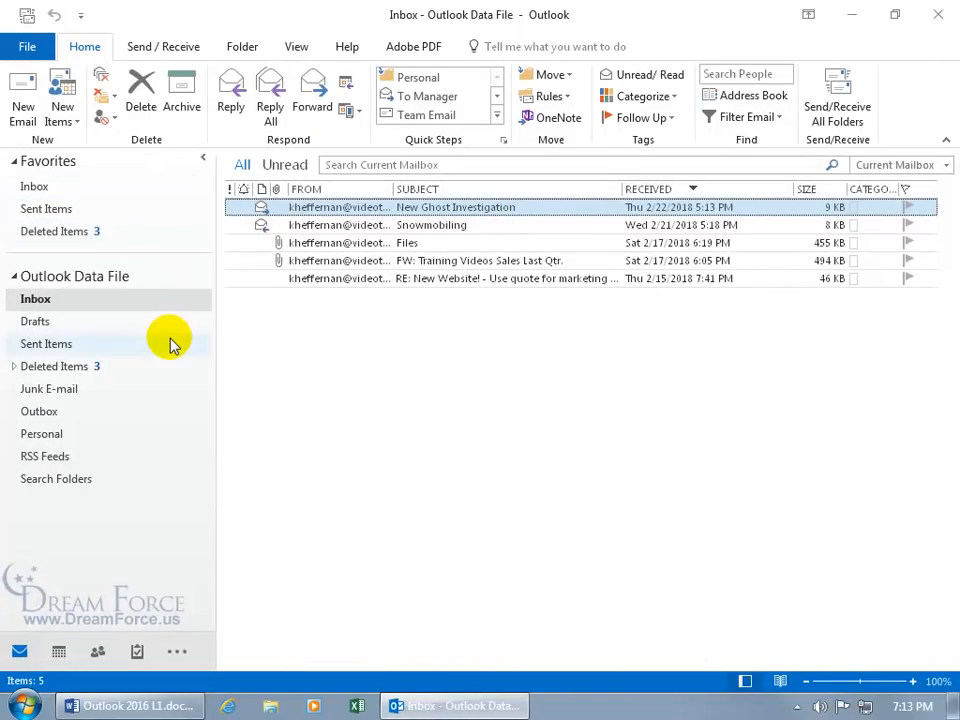
Step: Minimize the Folder Pane, expand it temporarily to view the folders, and pin it back open
left_click(203, 162)
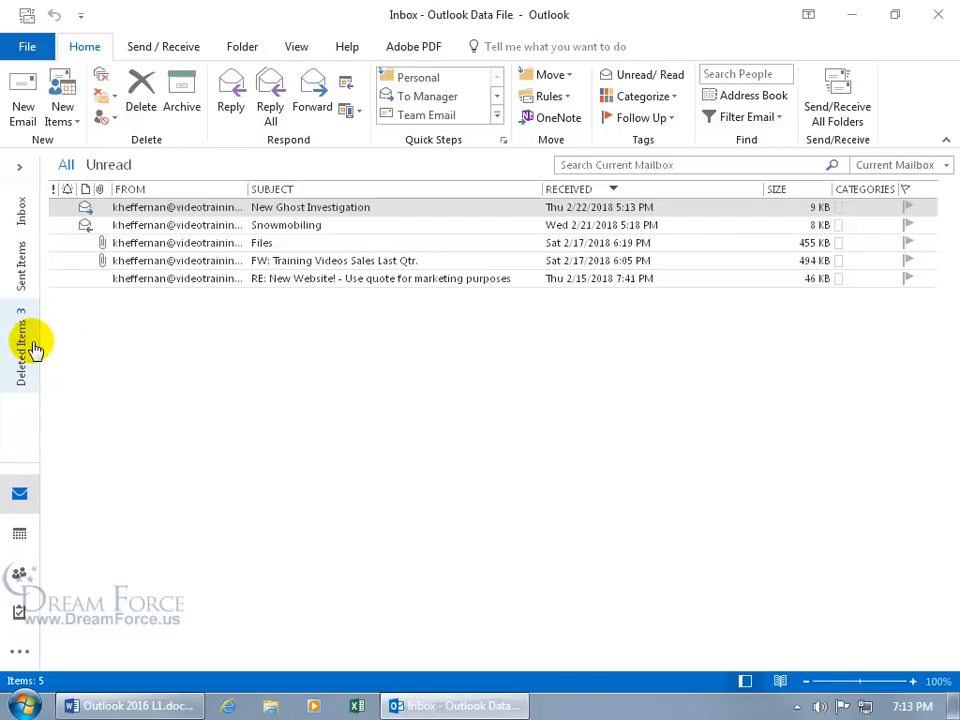
left_click(20, 169)
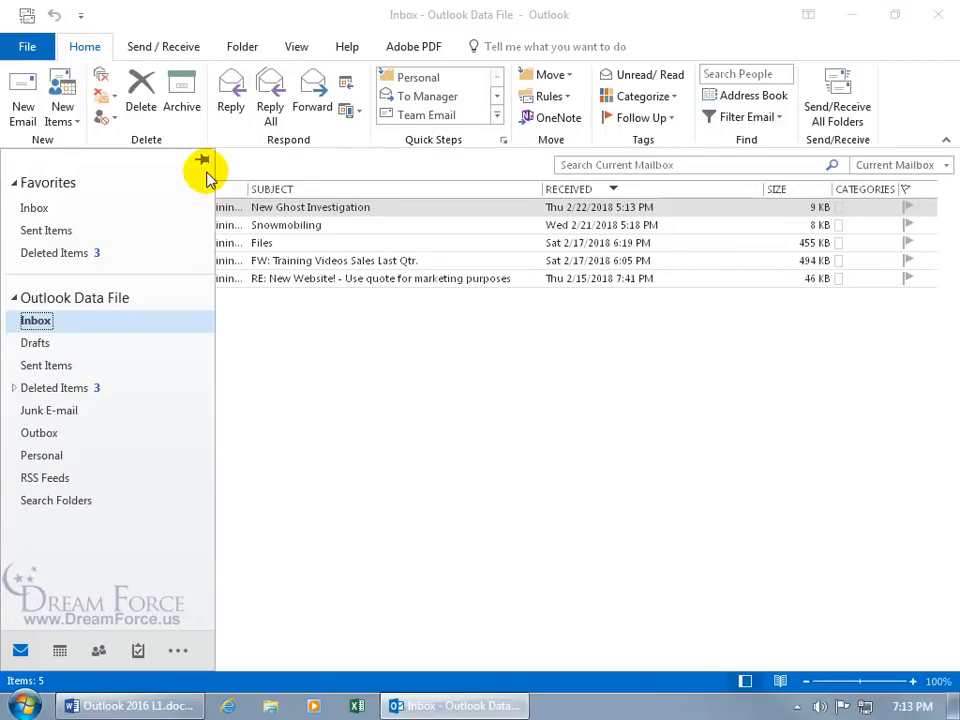
left_click(290, 363)
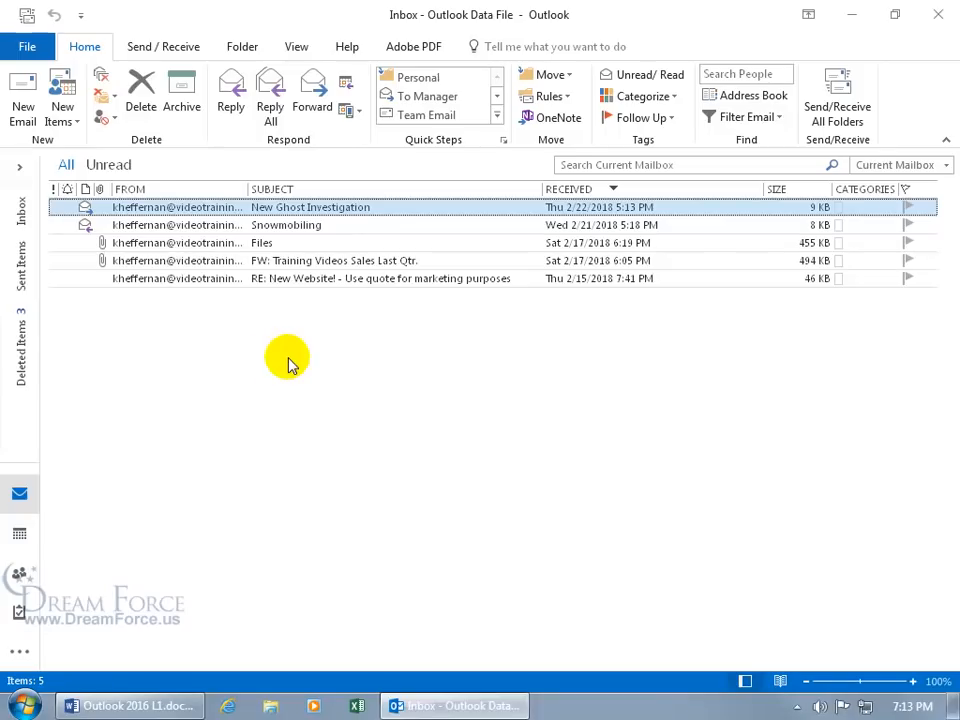
left_click(20, 168)
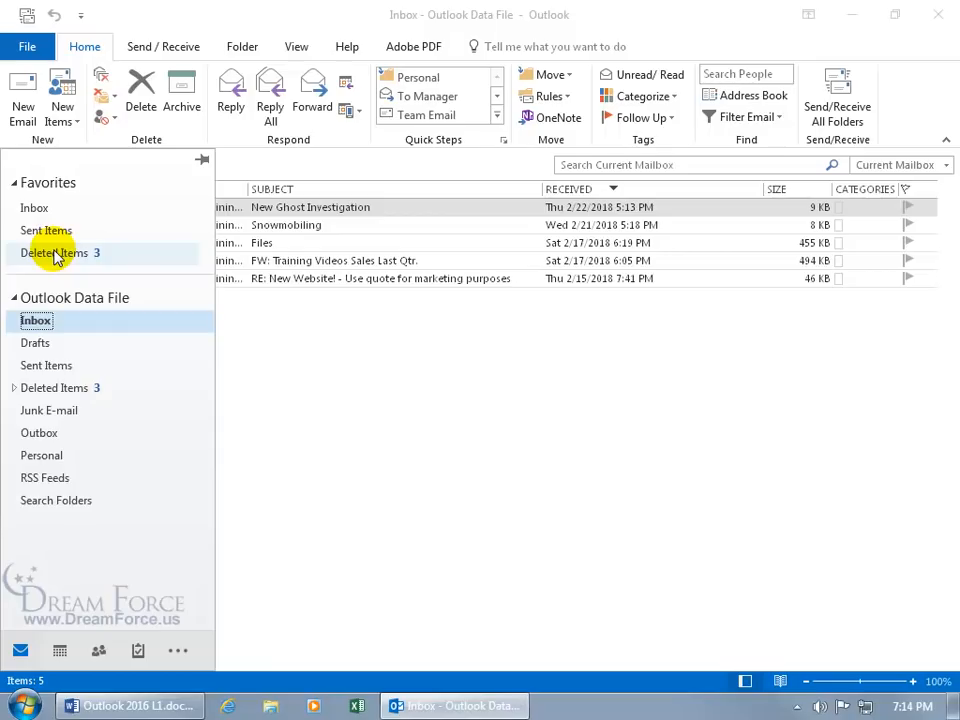
left_click(202, 161)
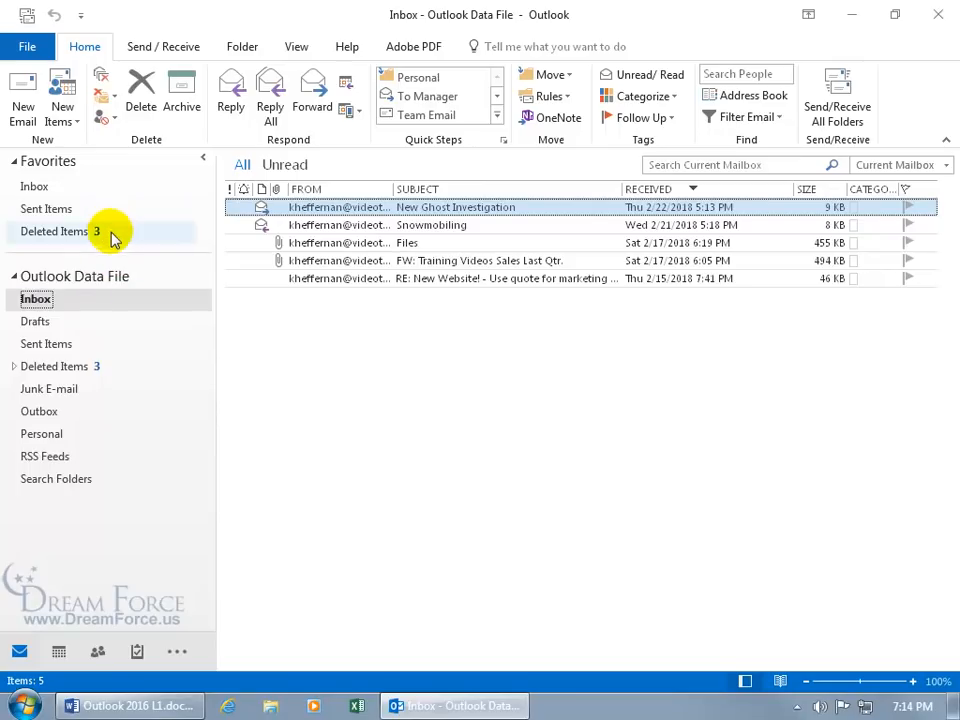
Step: Add the Drafts folder to Favorites and place it between Inbox and Sent Items
left_click(30, 324)
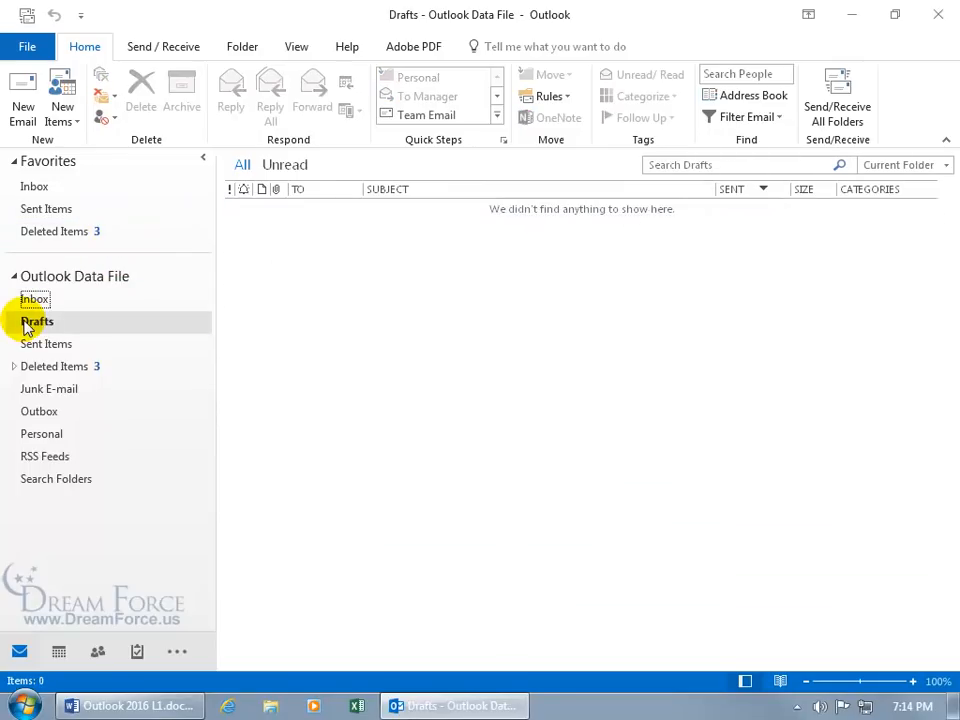
left_click_drag(27, 332, 120, 218)
left_click(119, 210)
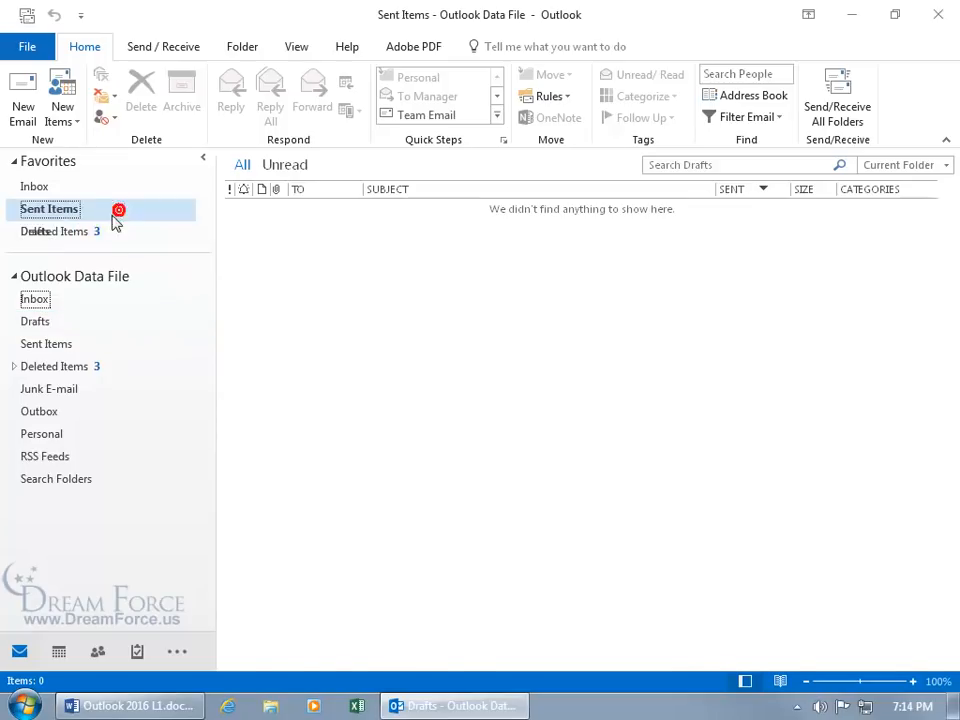
left_click(39, 232)
left_click_drag(39, 232, 64, 205)
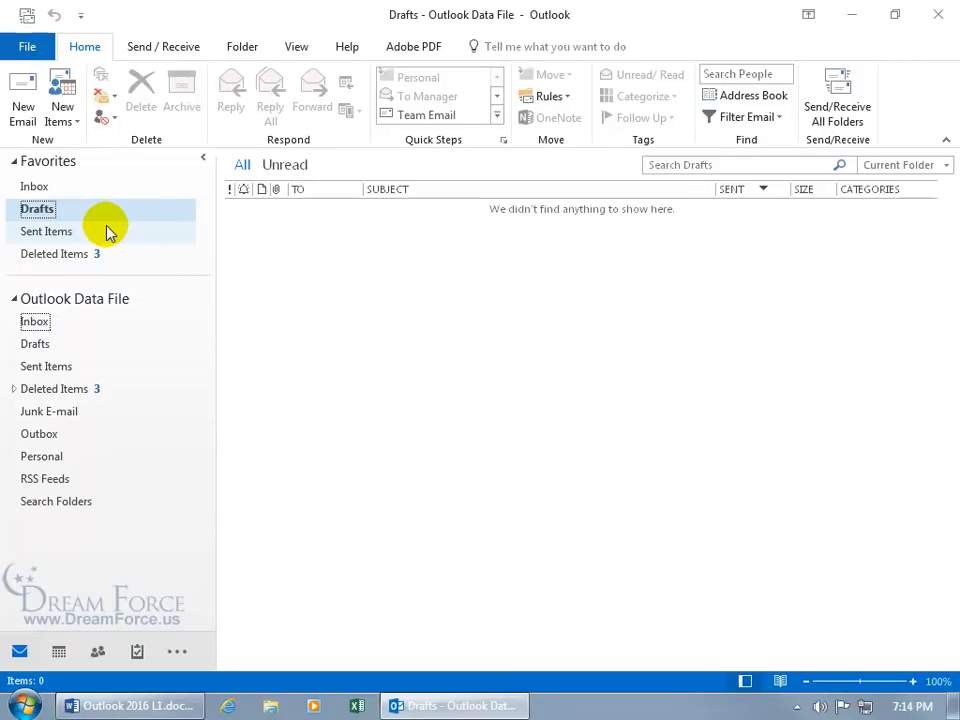
Step: Remove the Drafts folder from Favorites
right_click(41, 215)
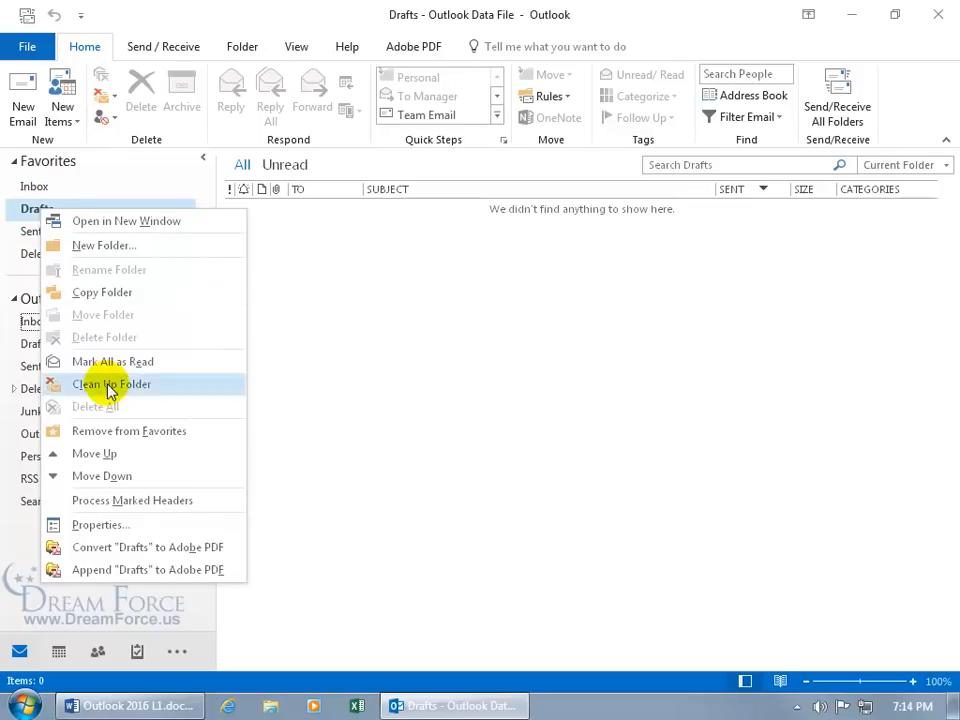
left_click(142, 432)
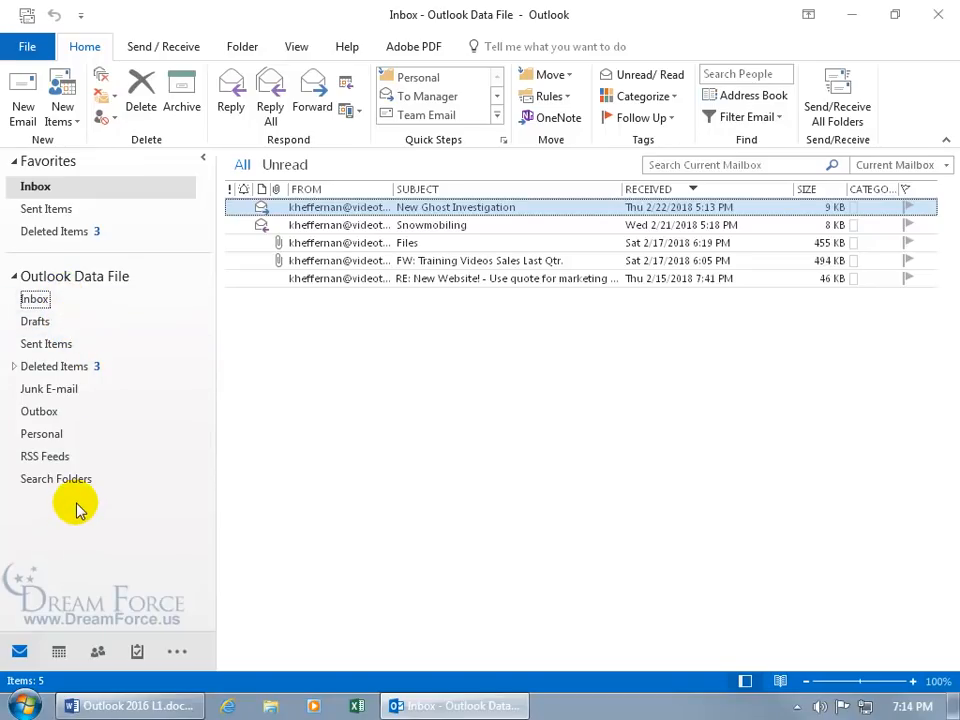
Step: Collapse the Favorites group and hide it completely from the Folder Pane
left_click(17, 164)
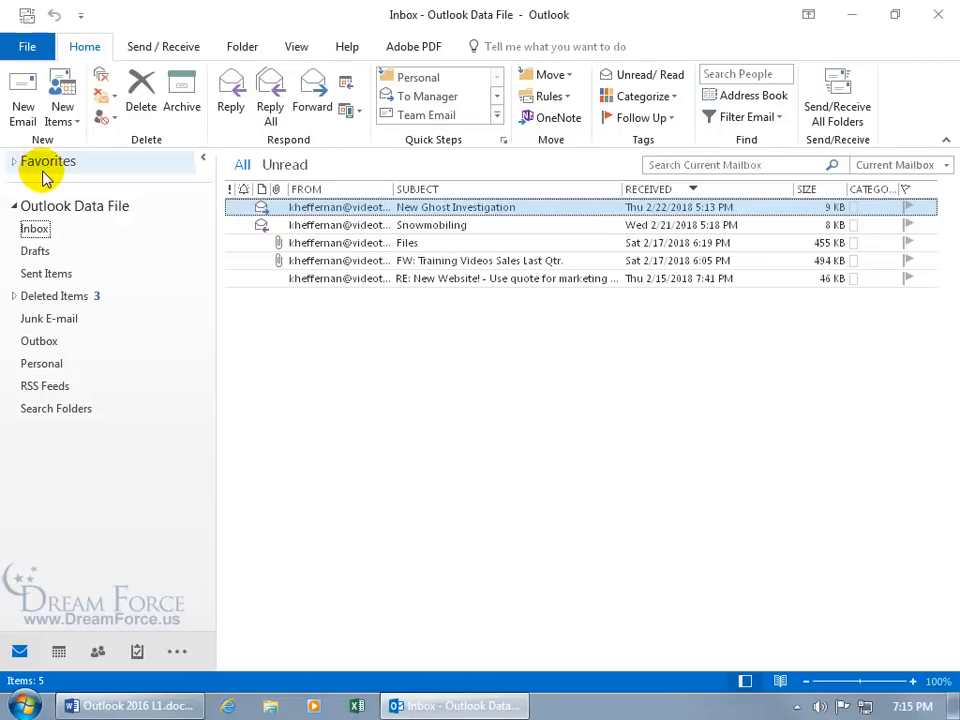
left_click(295, 47)
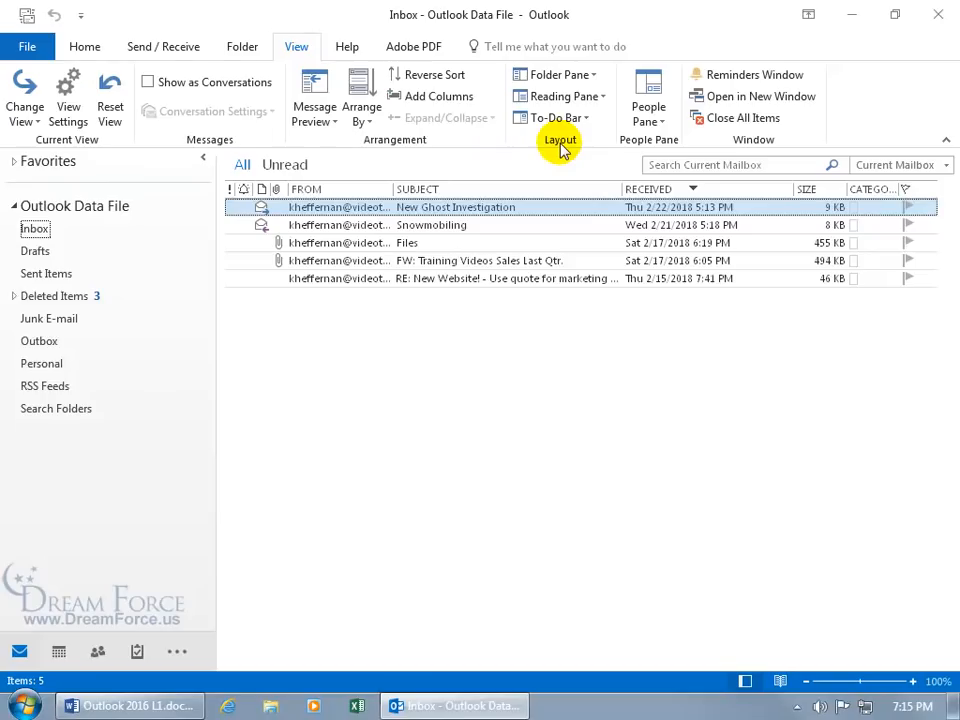
left_click(596, 78)
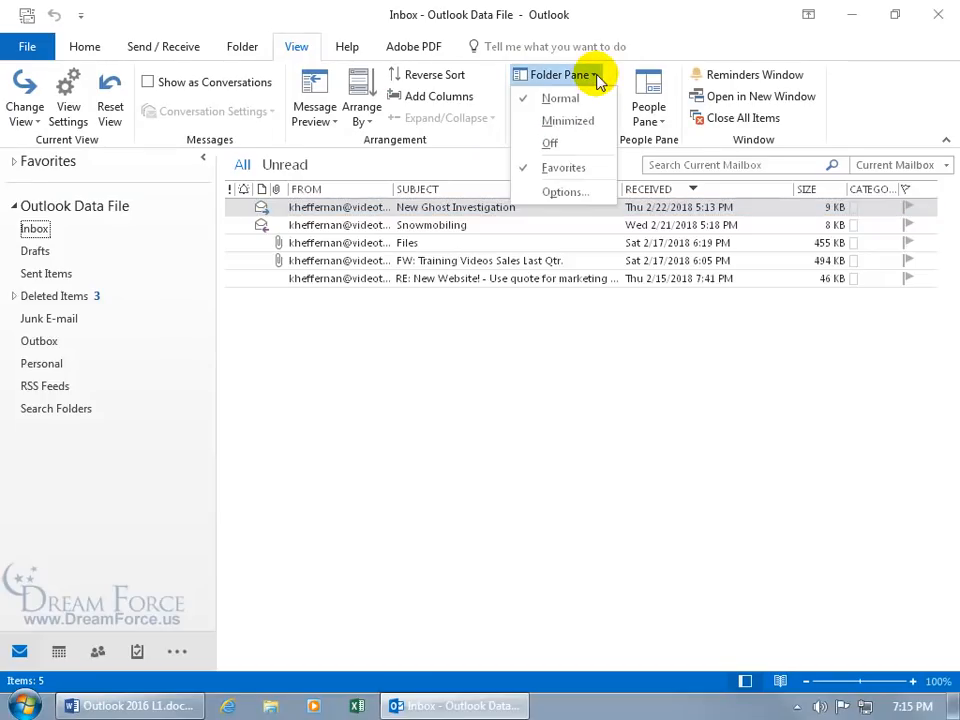
left_click(535, 172)
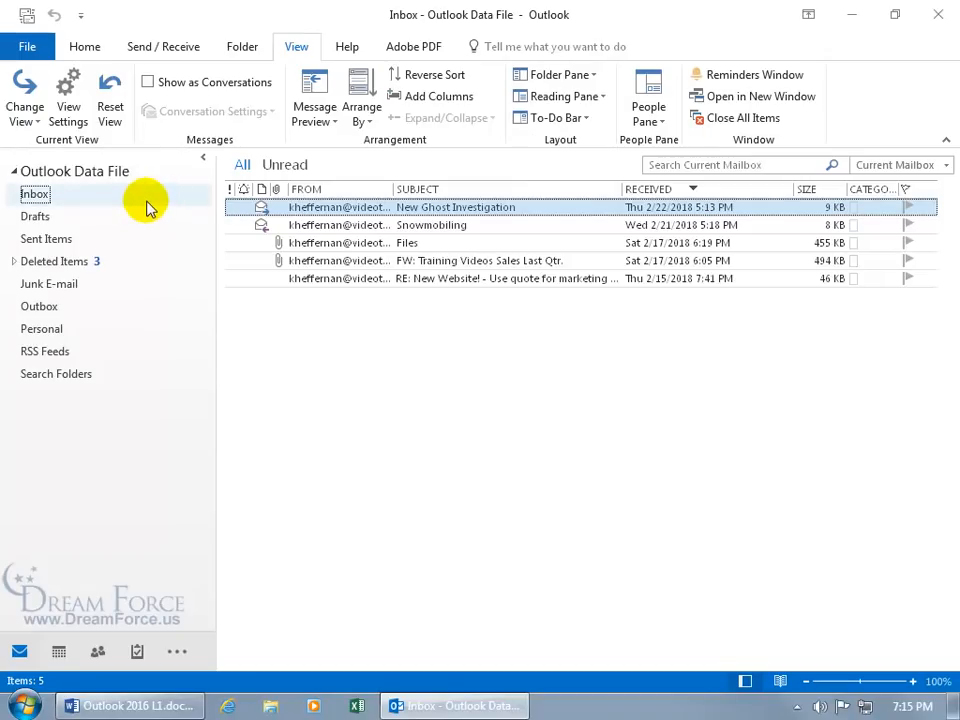
Step: Switch the Folder Pane to Minimized, expand it temporarily, and pin it back to its full size
left_click(590, 77)
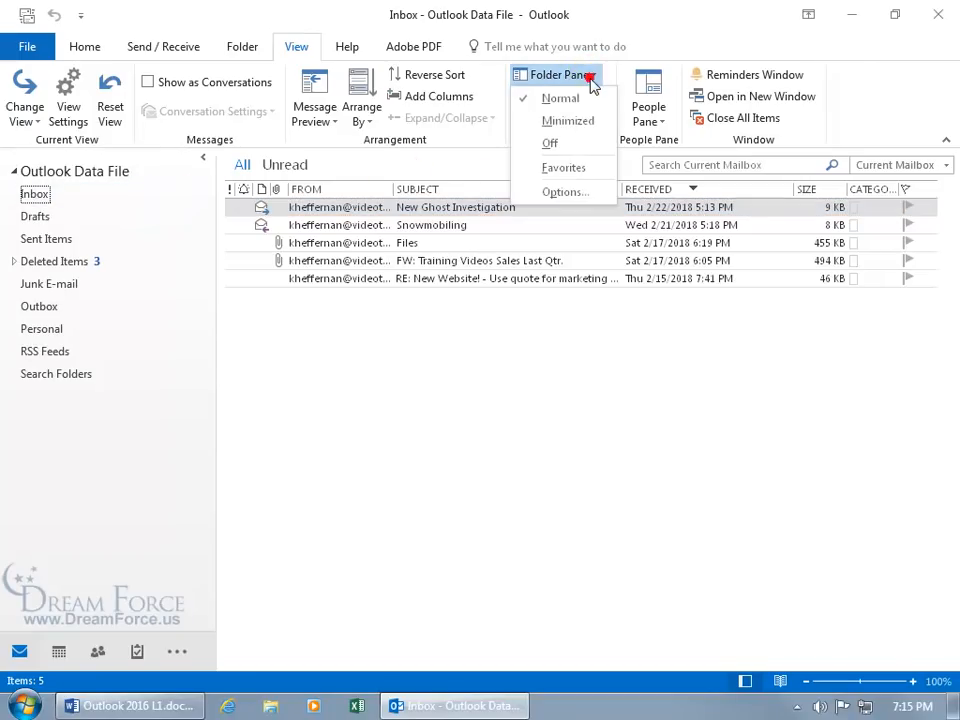
left_click(579, 122)
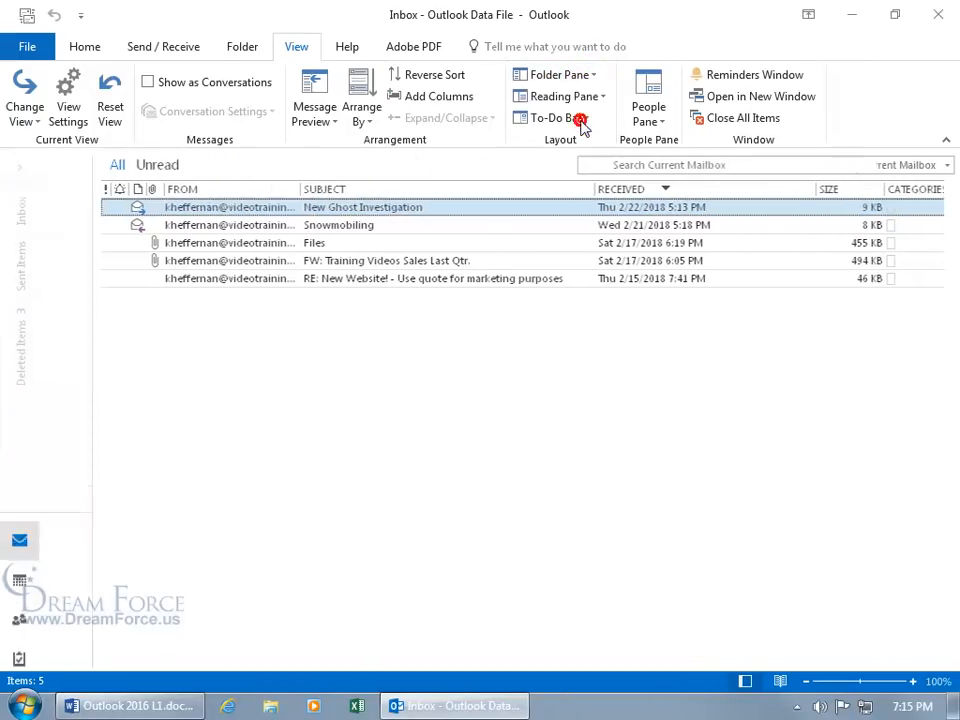
left_click(18, 170)
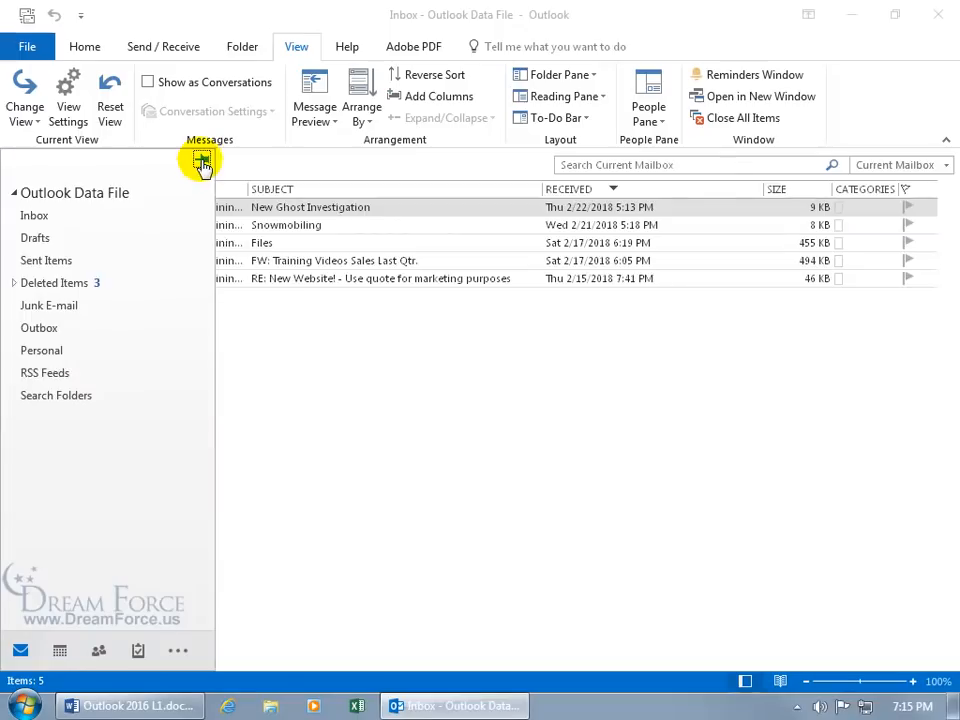
left_click(204, 161)
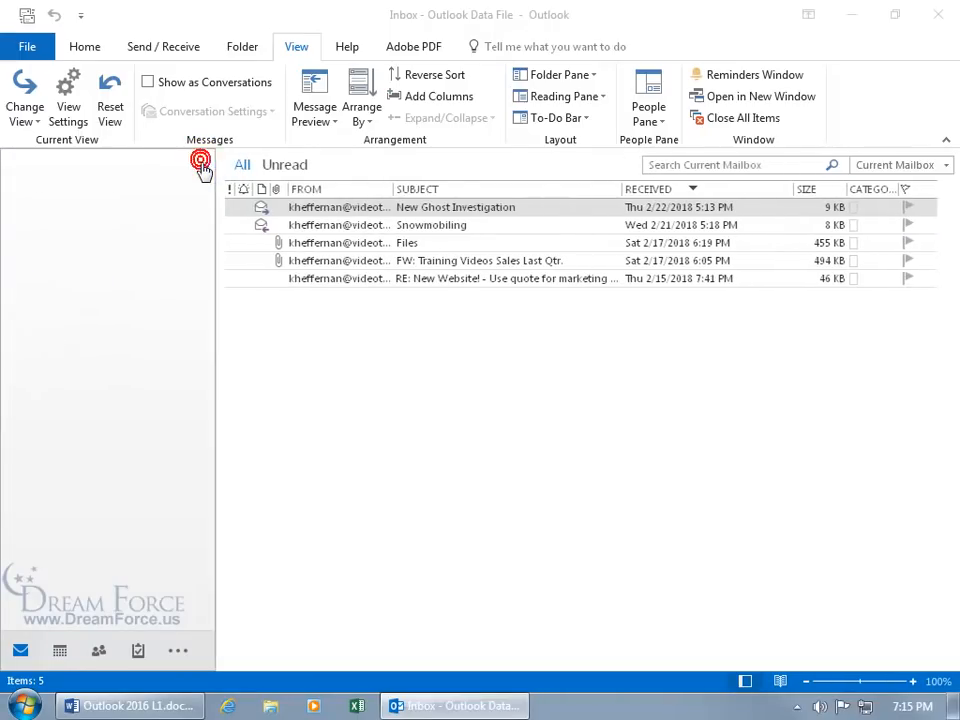
Step: Turn the Folder Pane off and restore it to the Normal layout
left_click(590, 76)
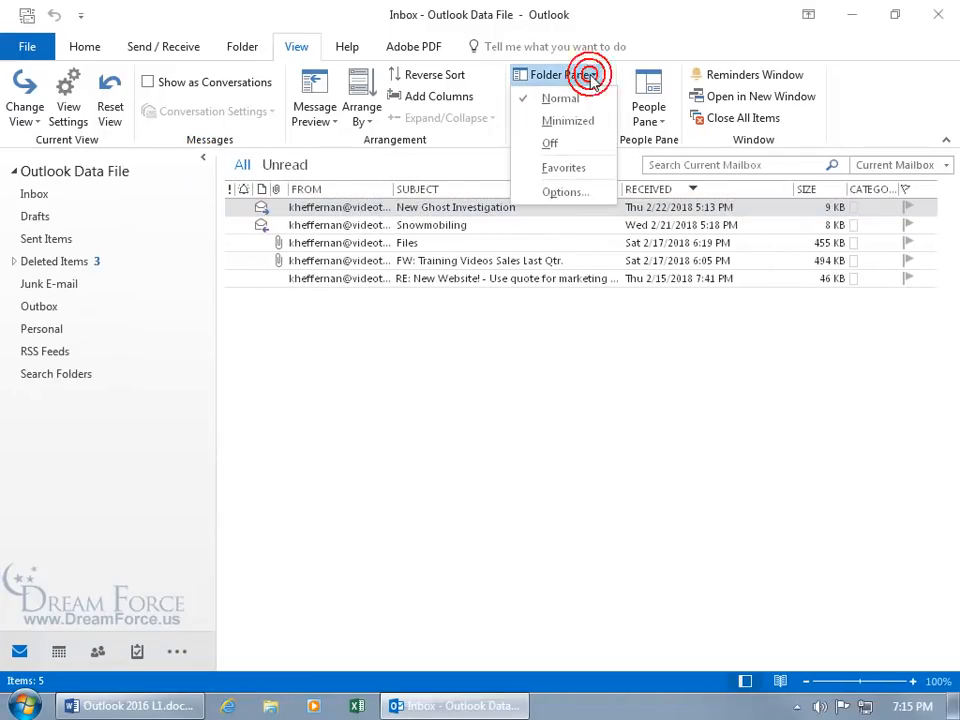
left_click(568, 147)
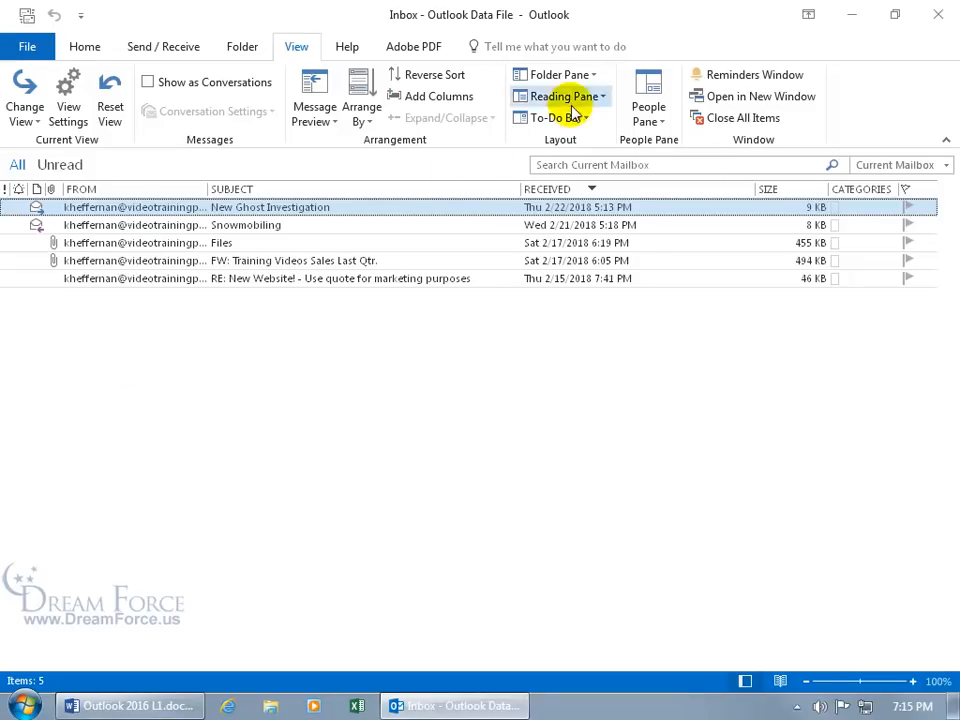
left_click(597, 77)
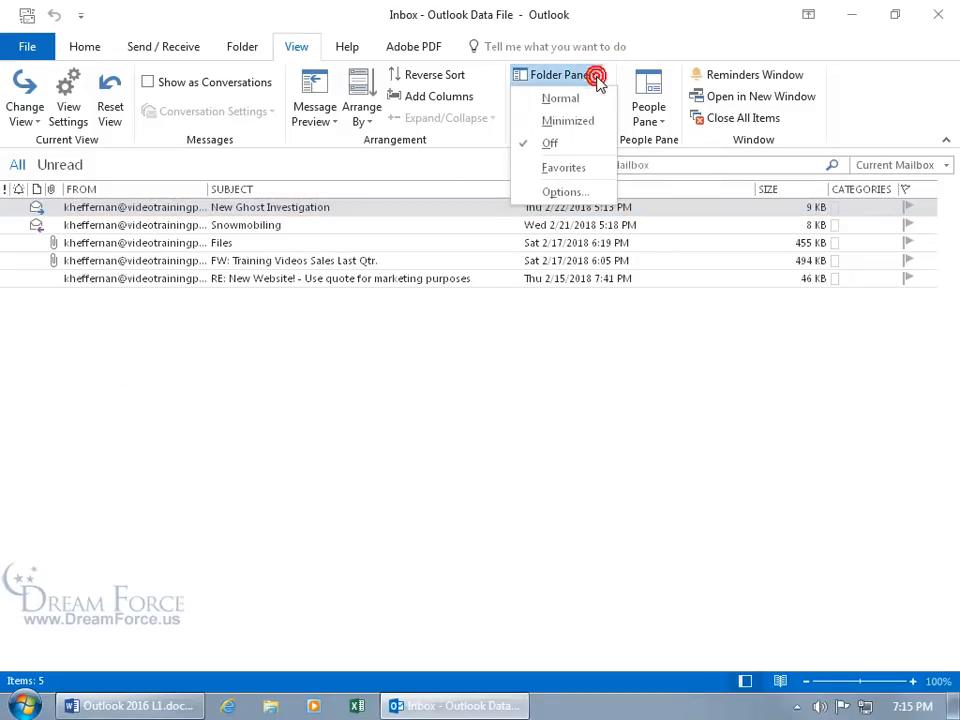
left_click(562, 98)
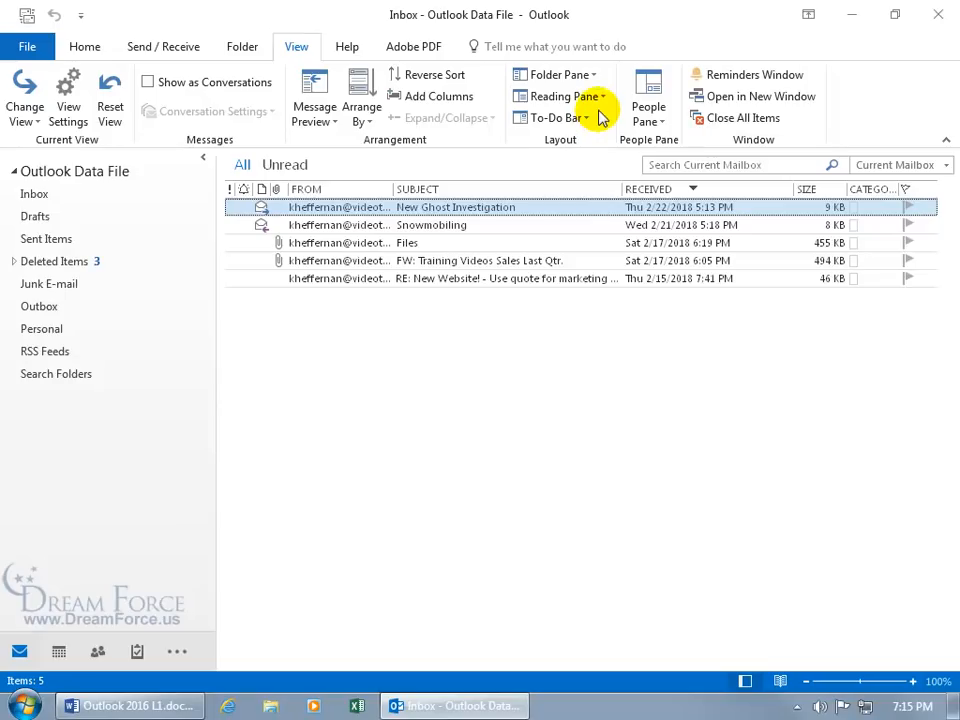
Step: Show Favorites in the Folder Pane again and expand the group to list its folders
left_click(592, 78)
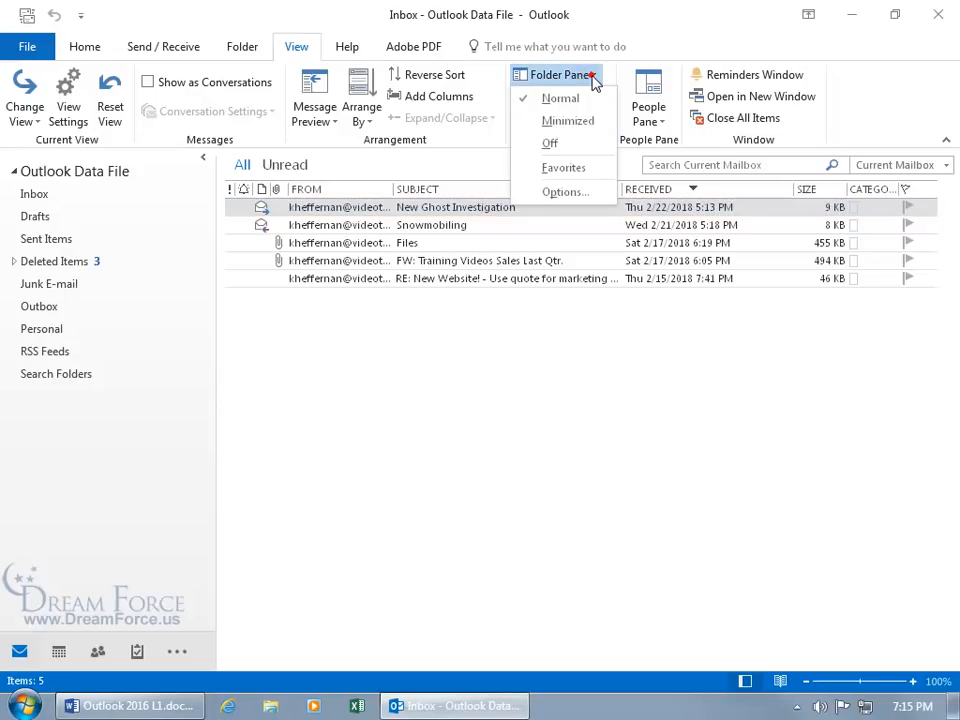
left_click(570, 167)
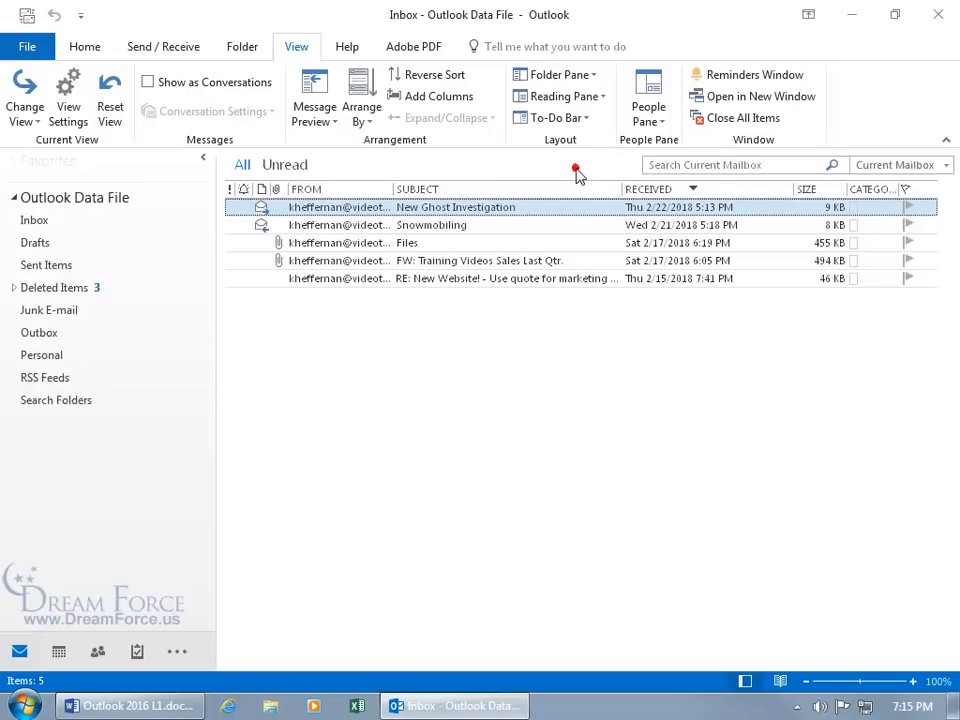
left_click(14, 162)
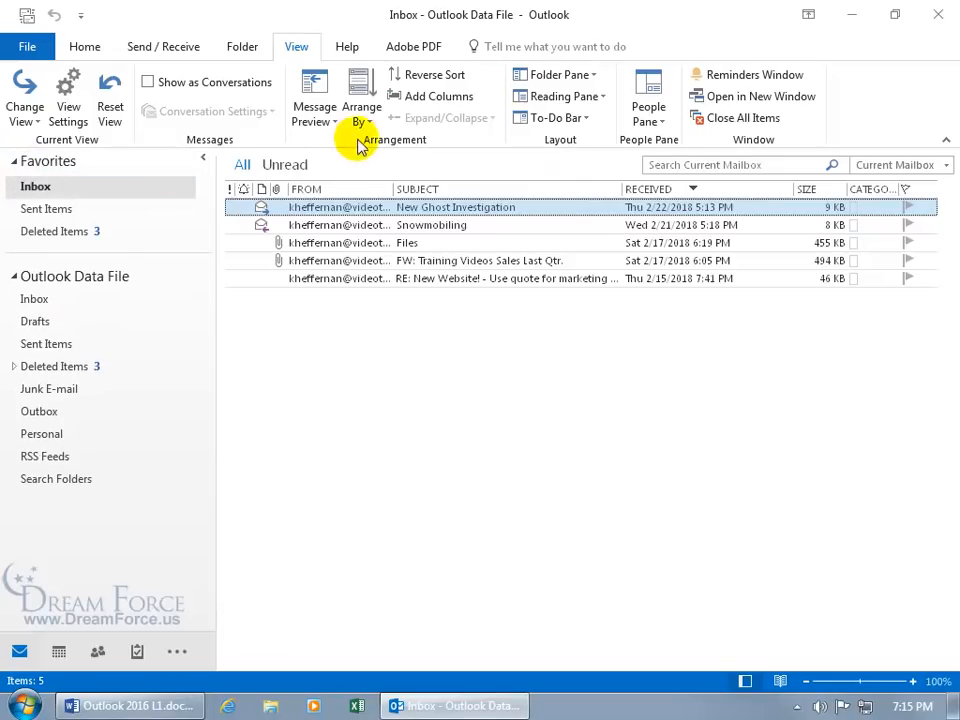
Step: Review the Folder Pane's Navigation Options without changing them, and open the list of additional navigation choices
left_click(594, 77)
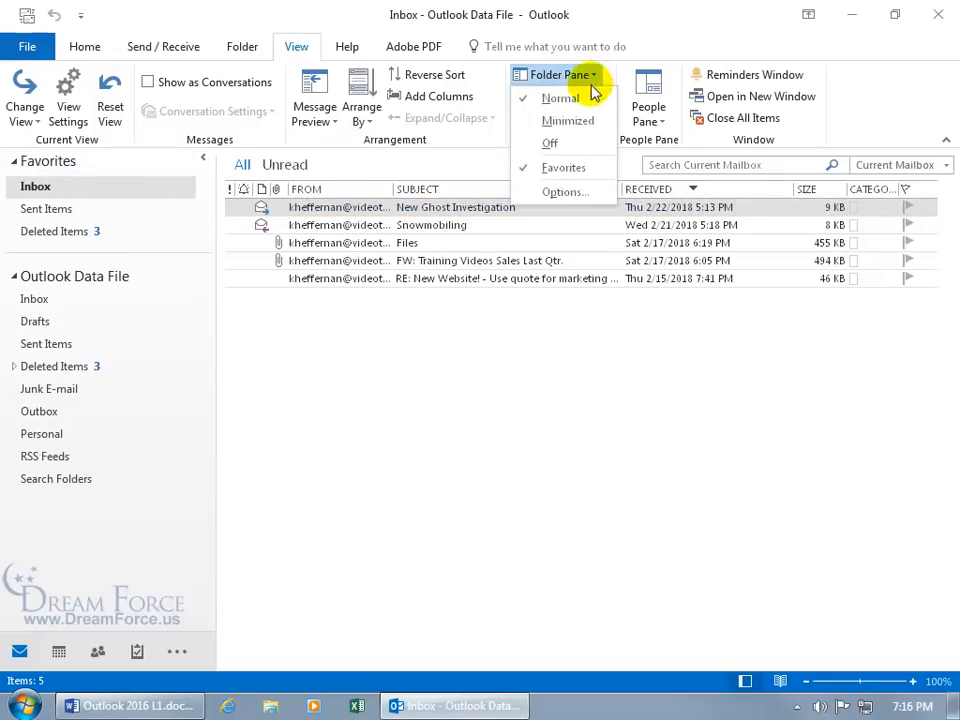
left_click(565, 194)
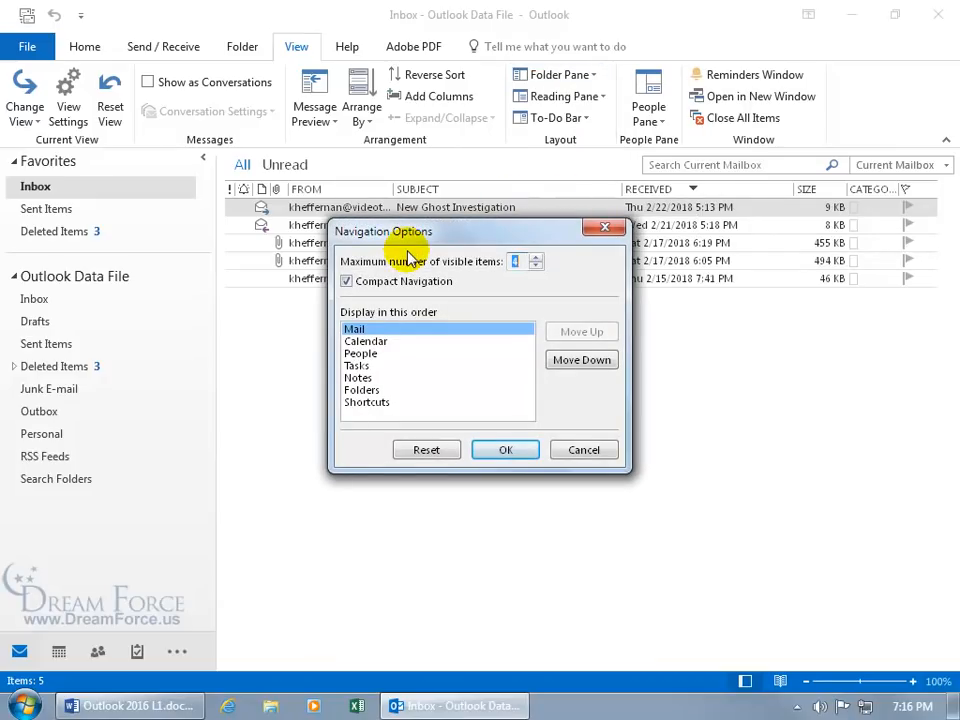
left_click(604, 228)
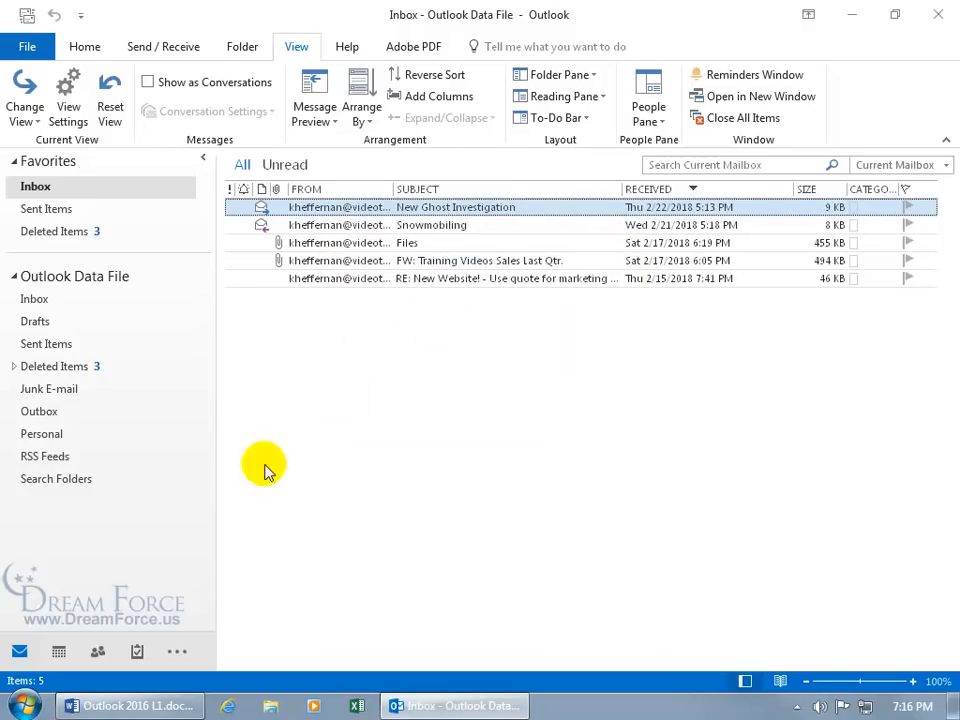
left_click(177, 652)
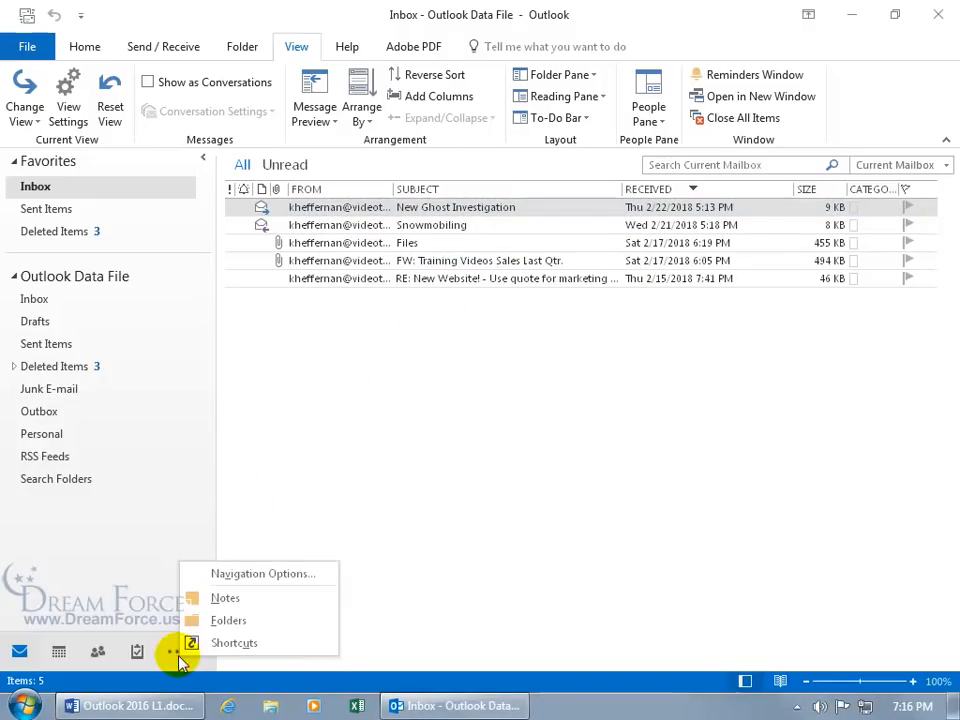
Step: Set the maximum number of visible items in the Navigation Options to 3 and apply the change
left_click(256, 578)
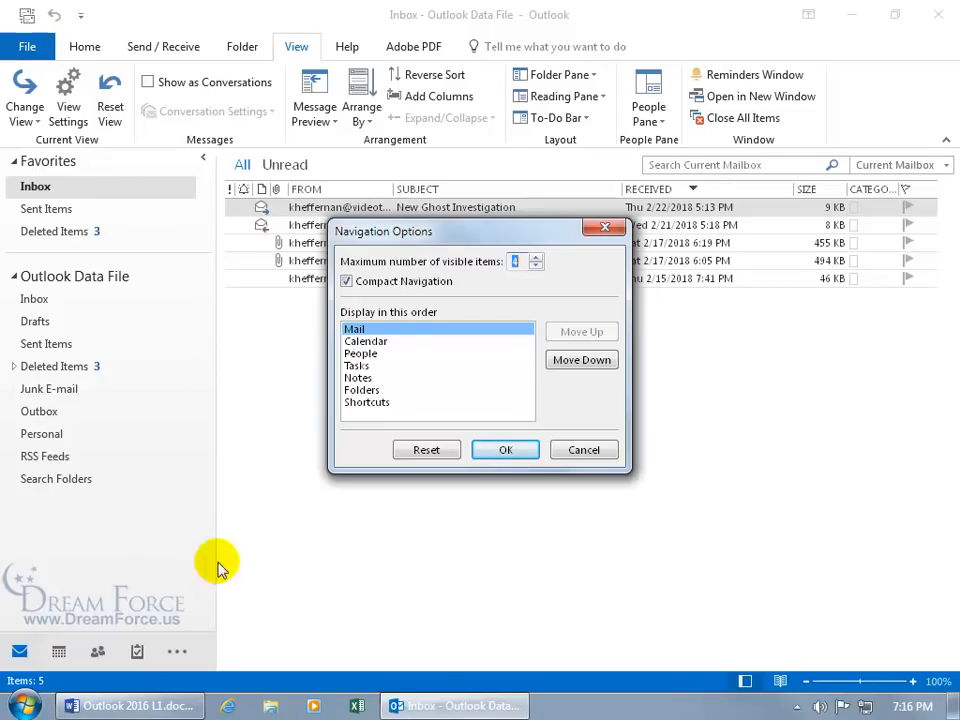
left_click(536, 265)
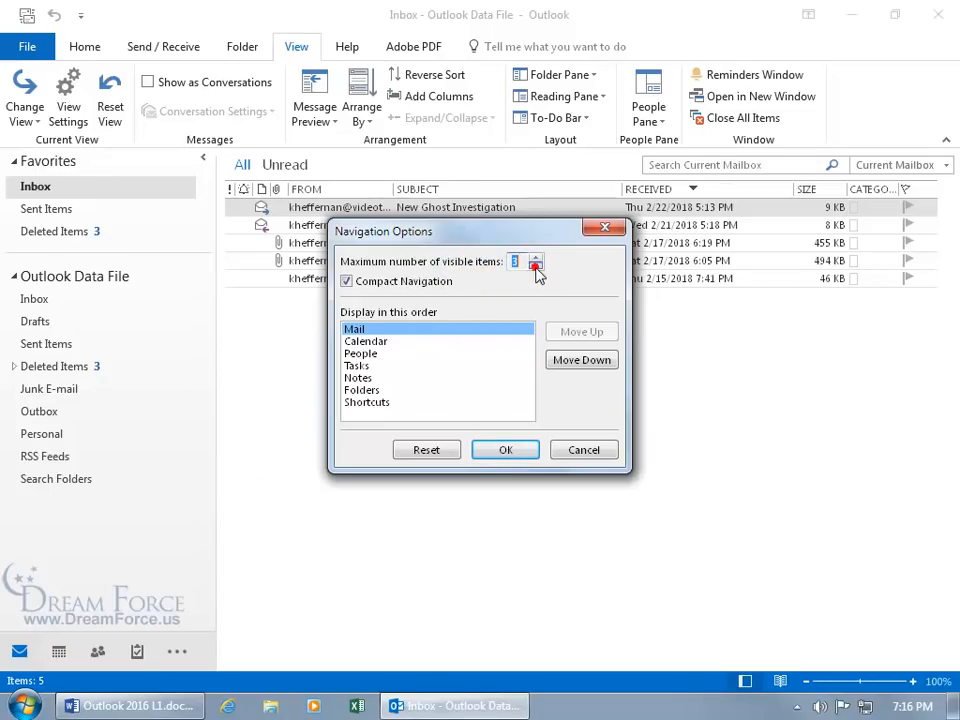
left_click(505, 450)
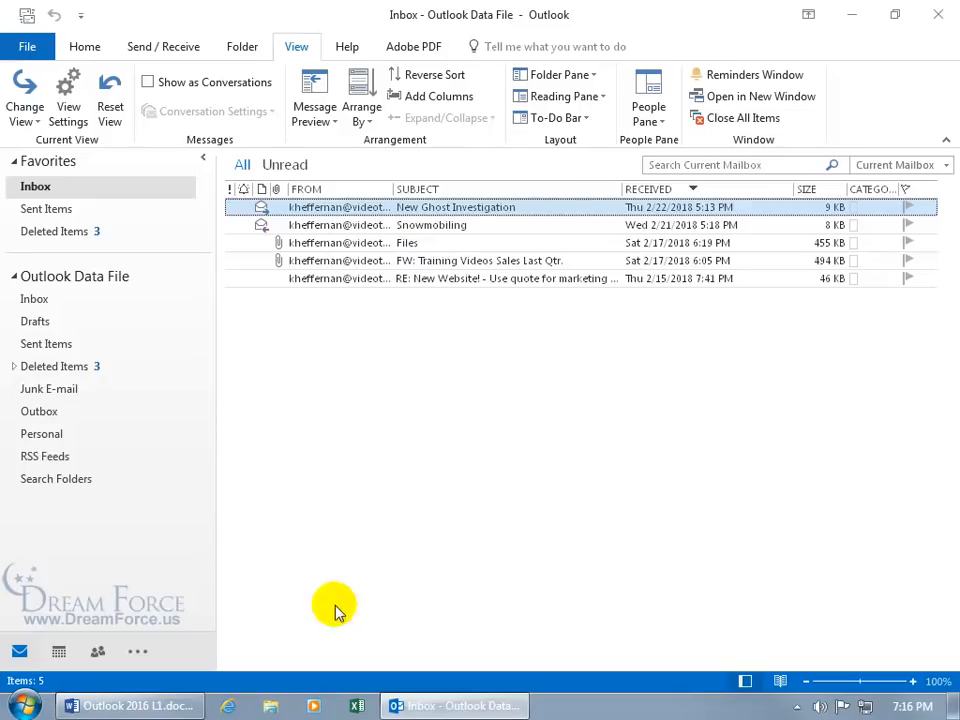
Step: Set the maximum number of visible navigation items to 4 and disable Compact Navigation
left_click(135, 653)
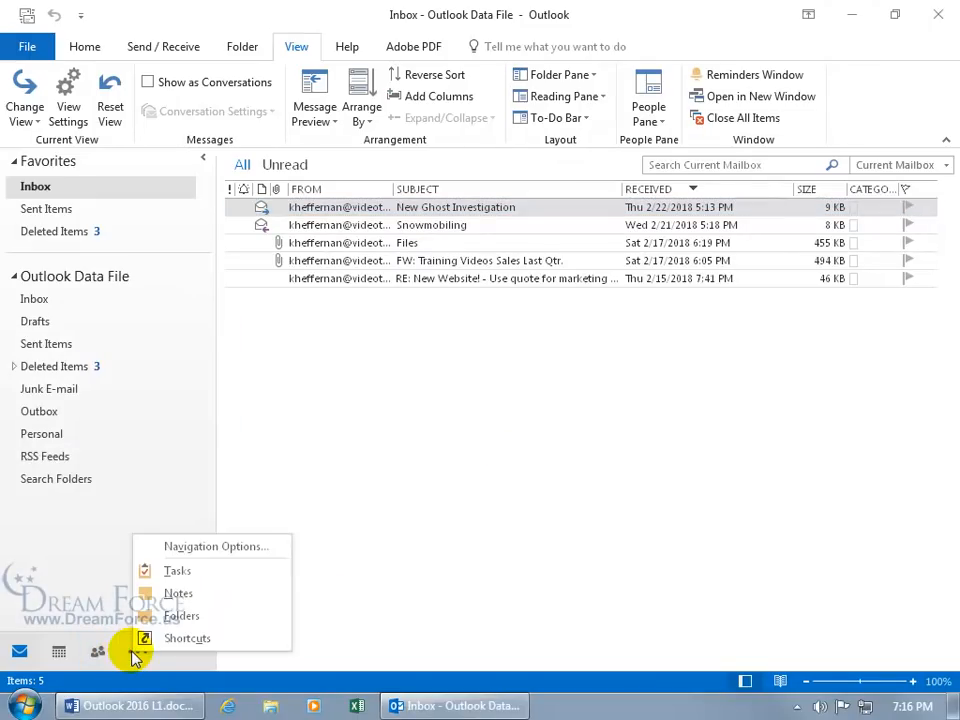
left_click(205, 553)
left_click(536, 257)
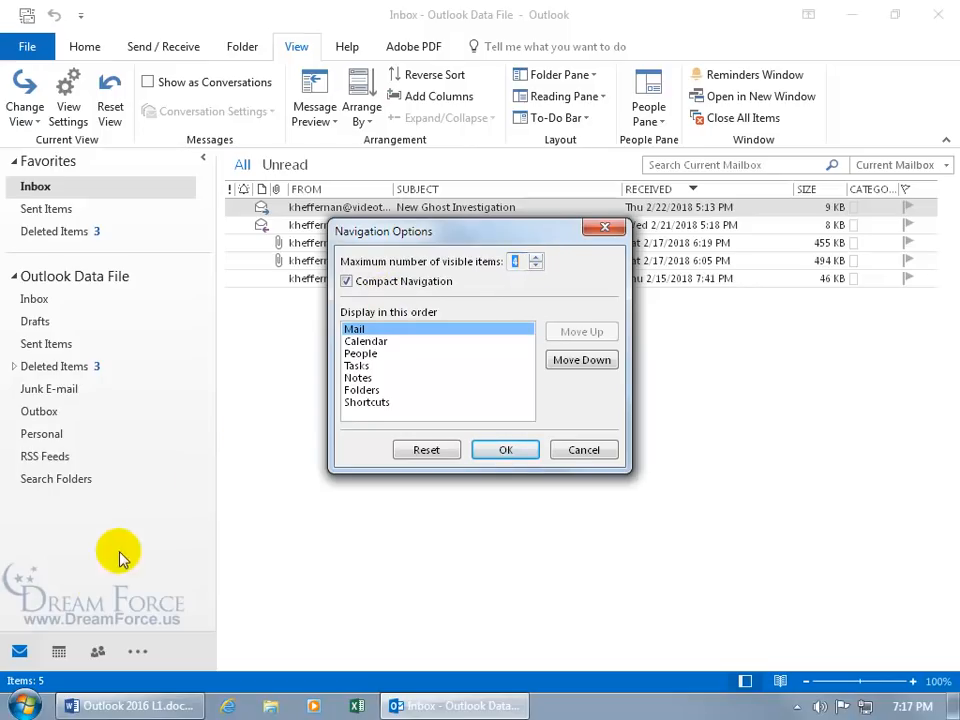
left_click(346, 283)
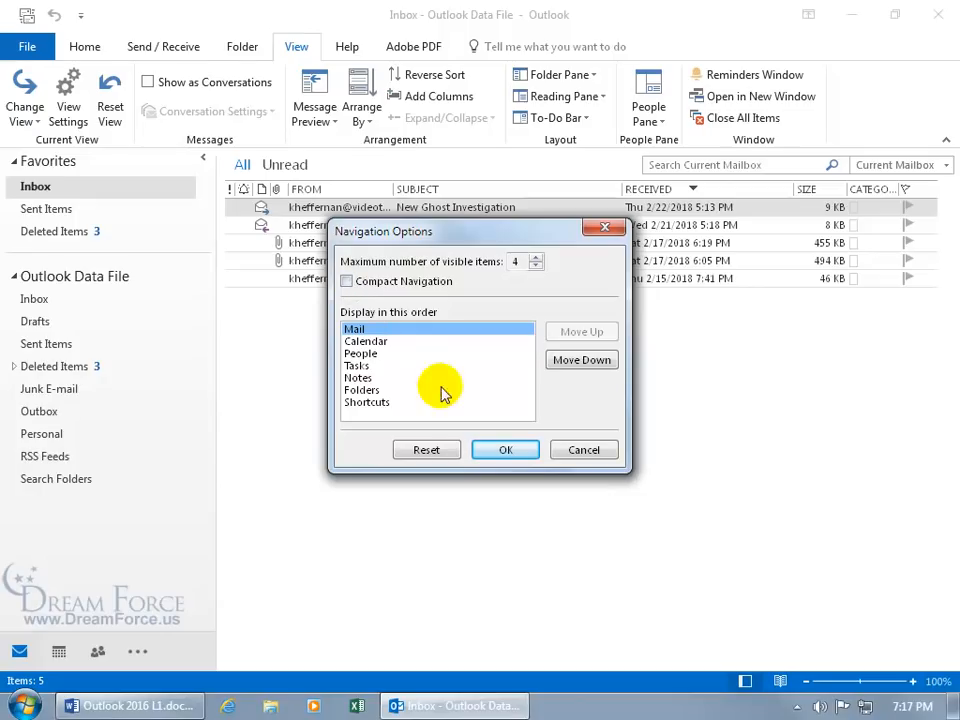
left_click(501, 451)
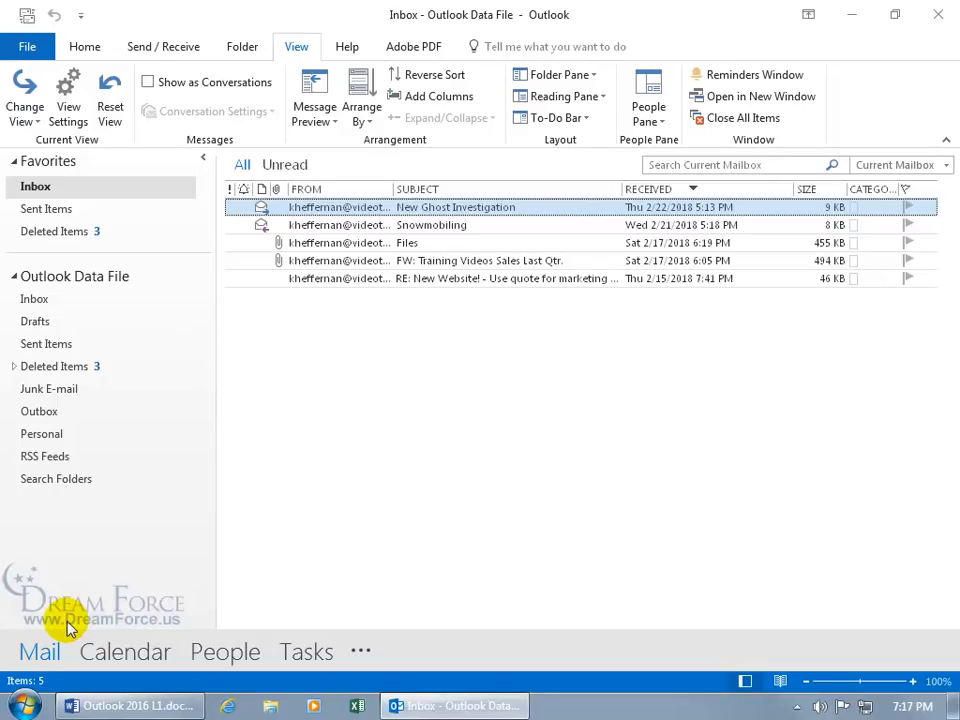
Step: Browse the Calendar and People modules using the full-name navigation labels and return to Mail
left_click(135, 652)
left_click(226, 658)
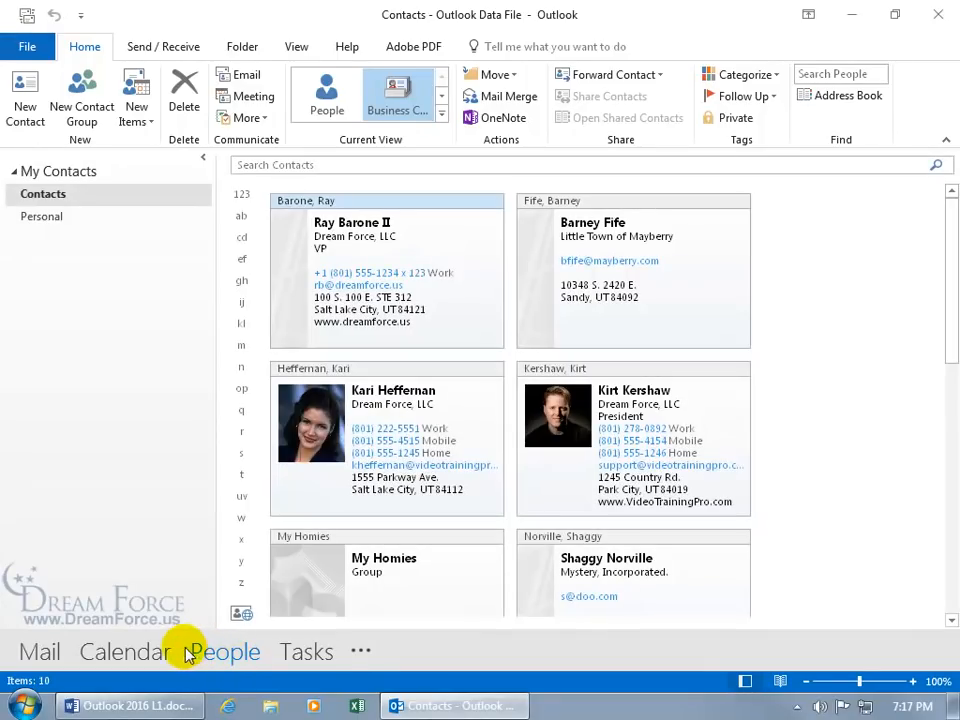
left_click(120, 652)
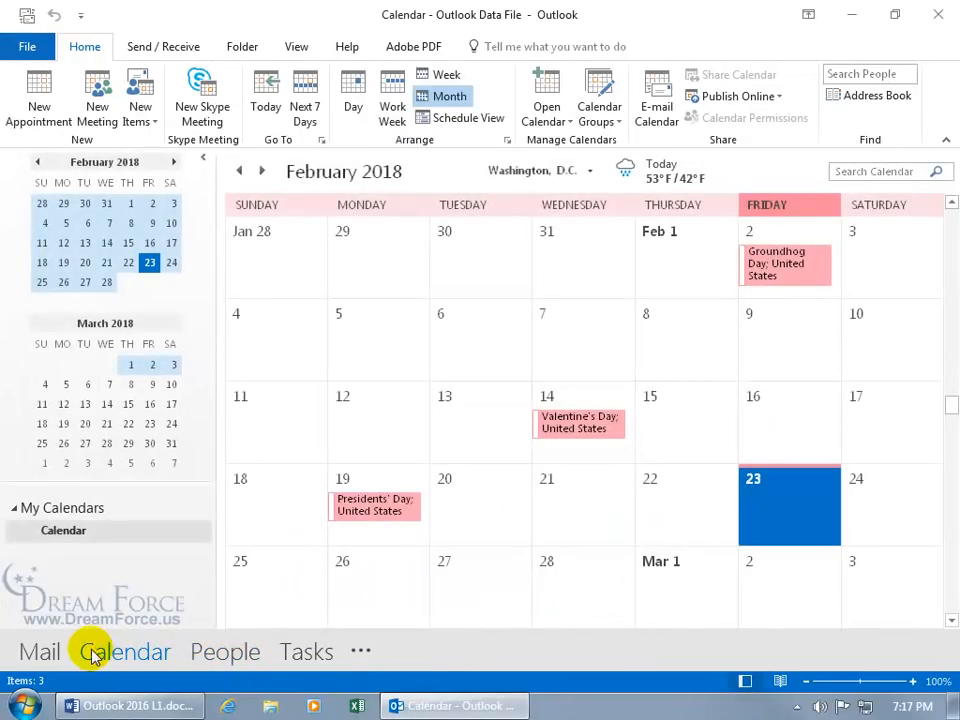
left_click(50, 652)
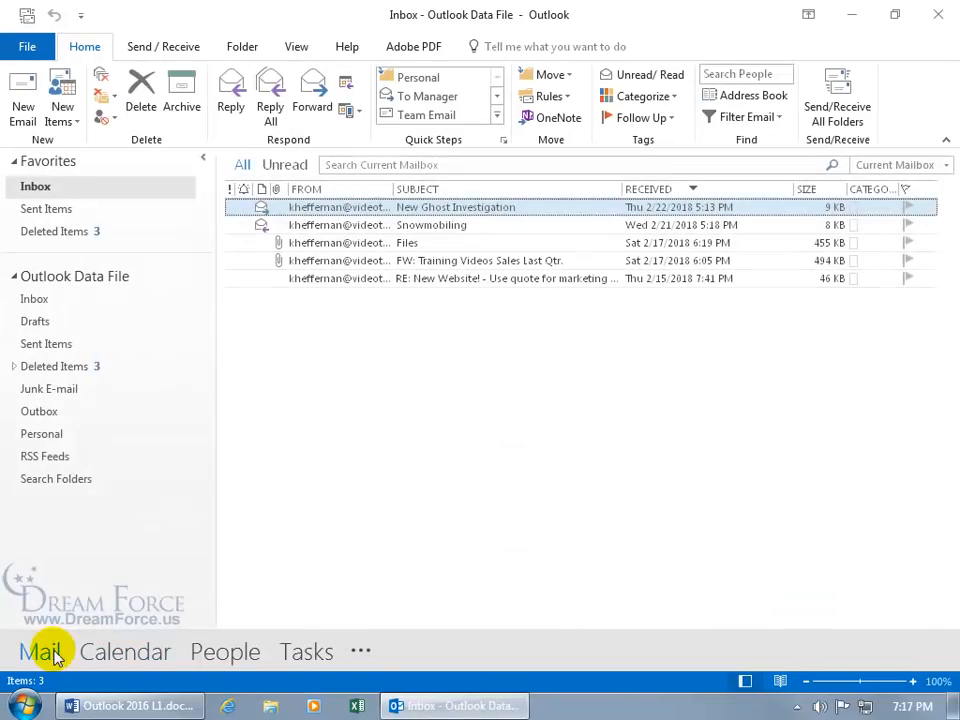
Step: Re-enable Compact Navigation and place Calendar above Mail in the navigation display order
left_click(362, 652)
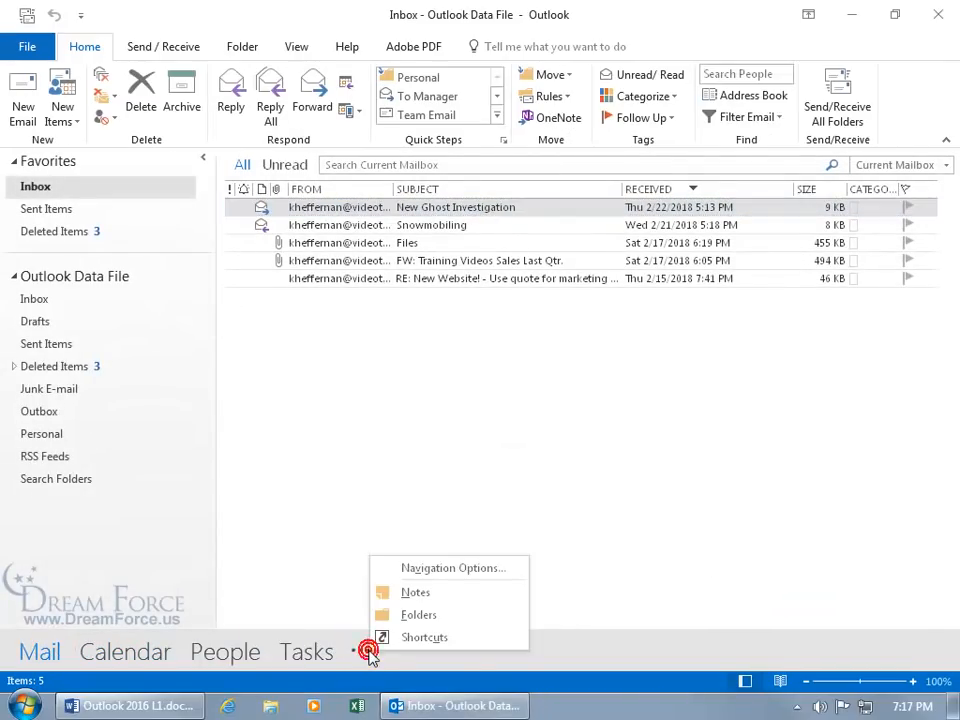
left_click(440, 566)
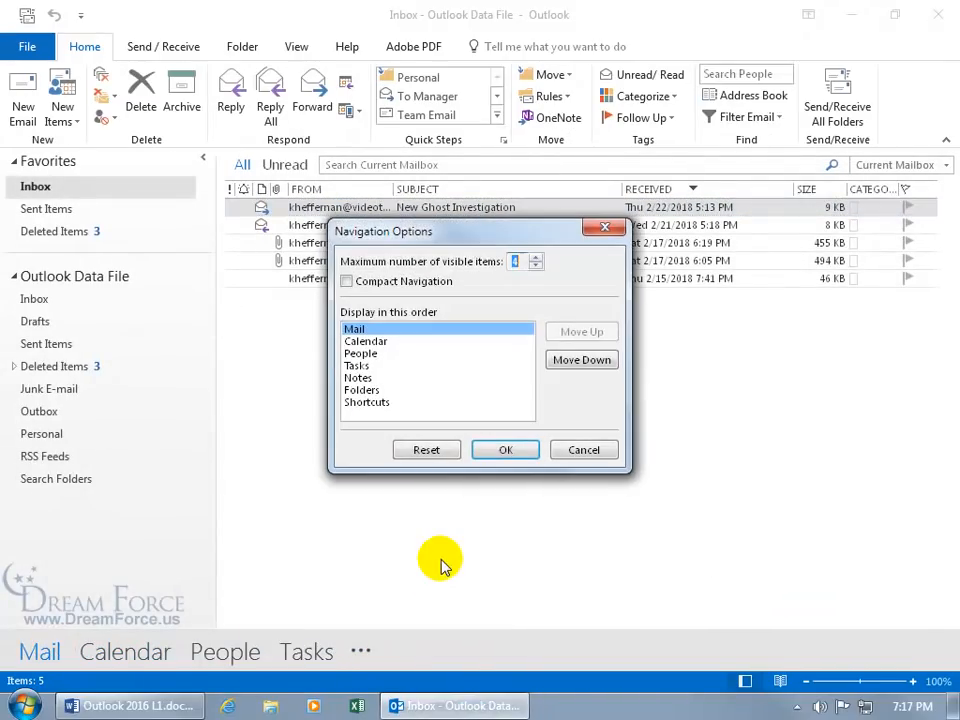
left_click(346, 282)
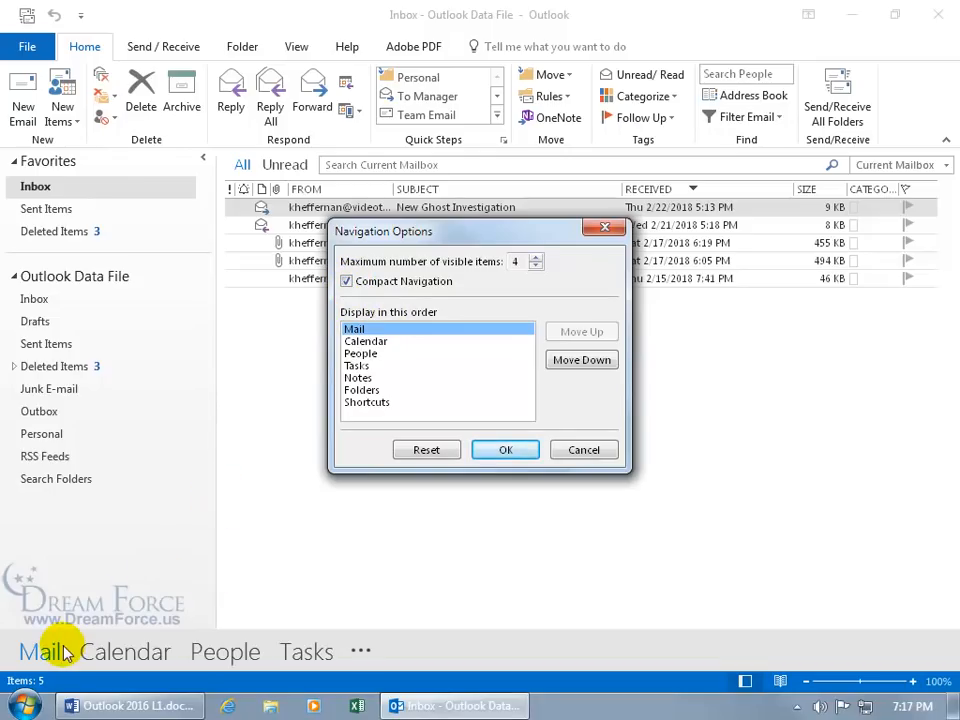
left_click(367, 341)
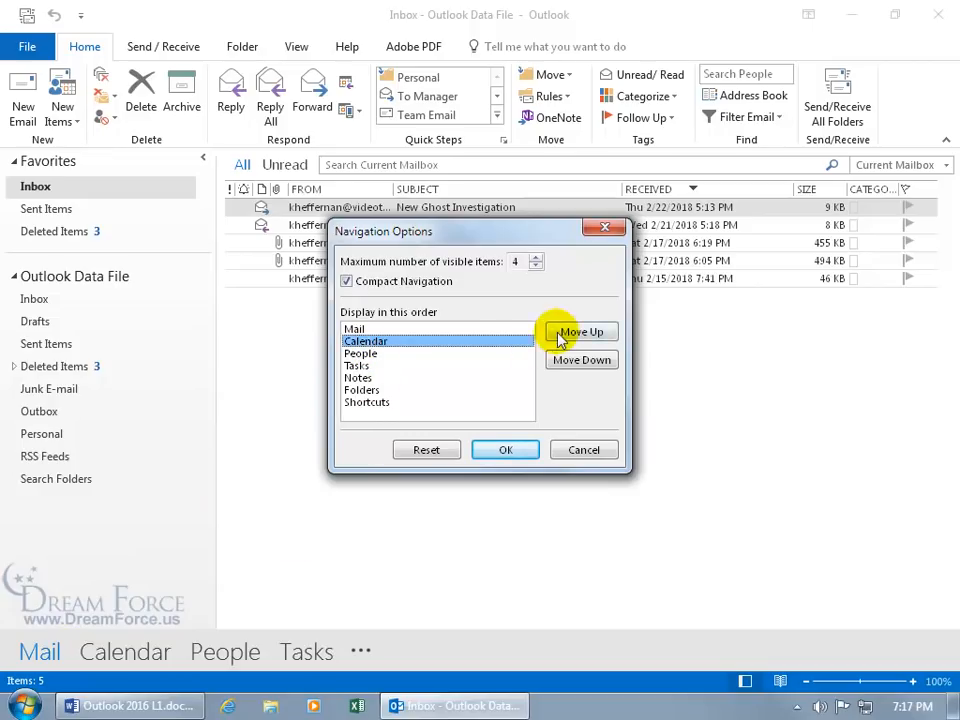
left_click(566, 332)
left_click(510, 449)
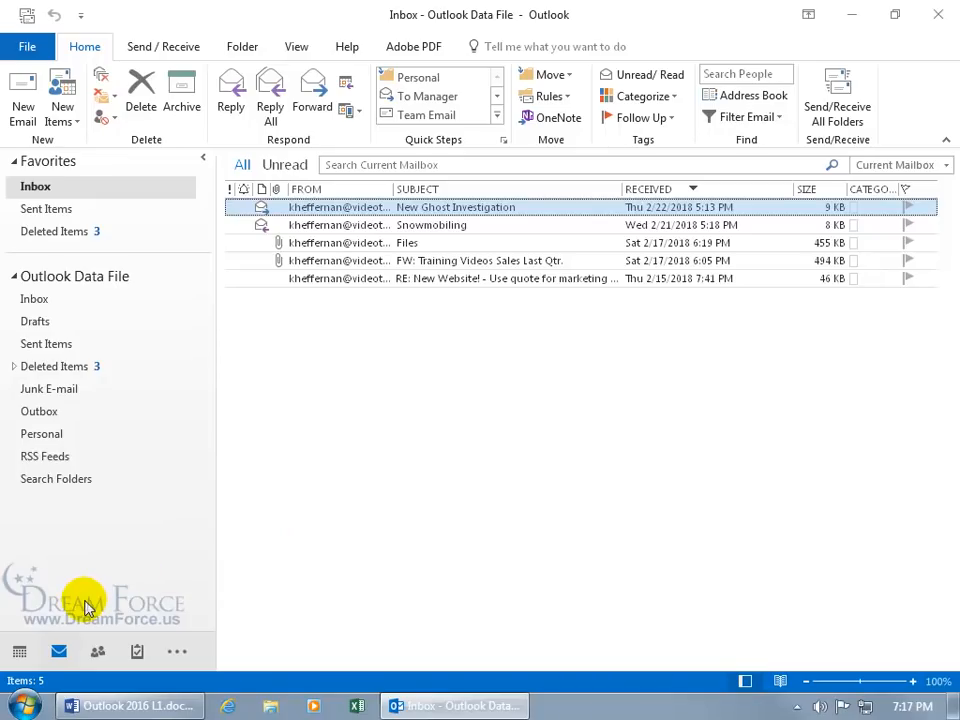
Step: Set the maximum number of visible navigation items to 7 and place Mail first in the display order
mouse_move(27, 645)
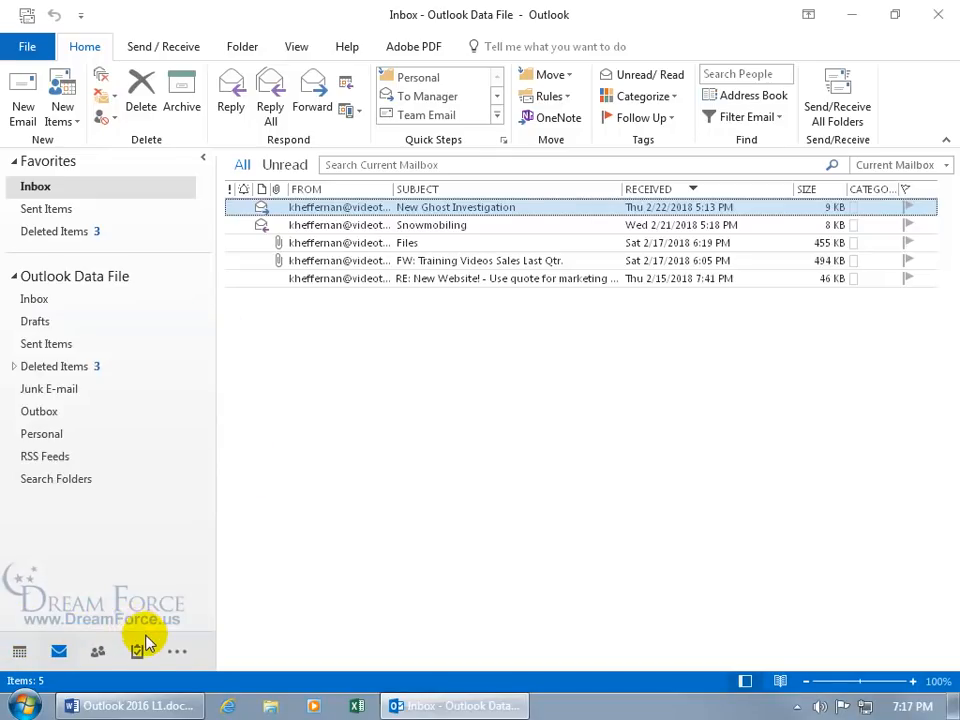
mouse_move(143, 640)
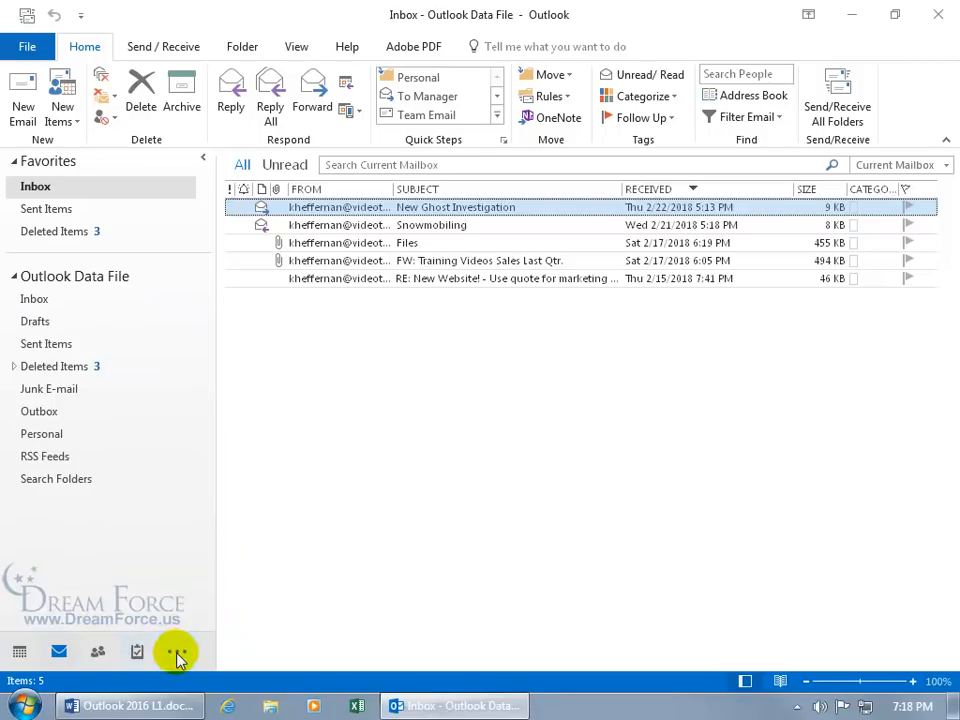
left_click(177, 651)
left_click(255, 572)
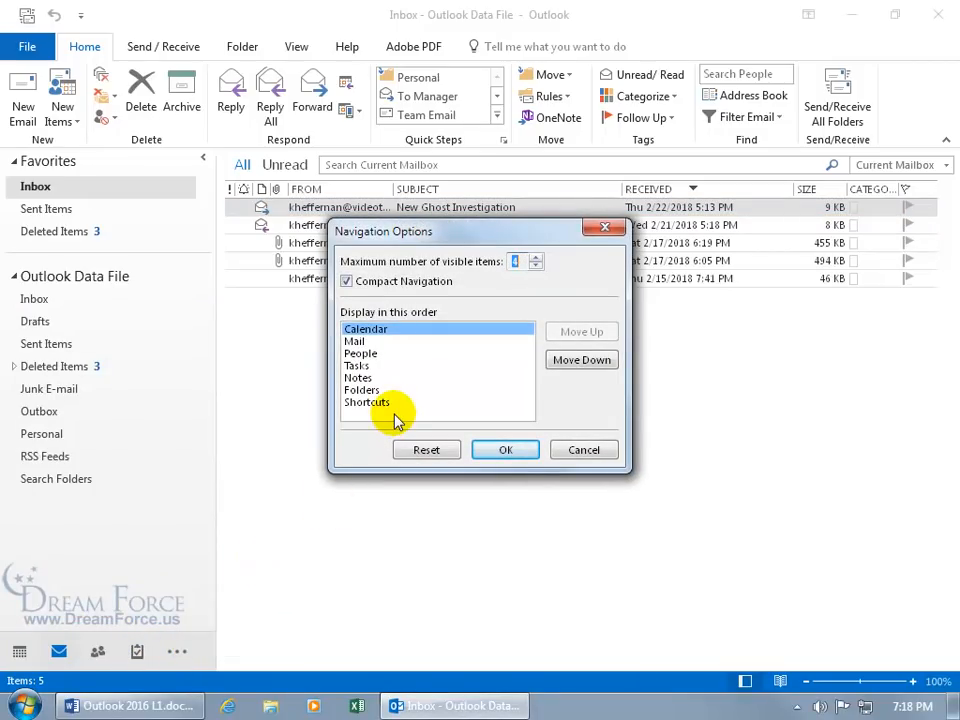
left_click(534, 257)
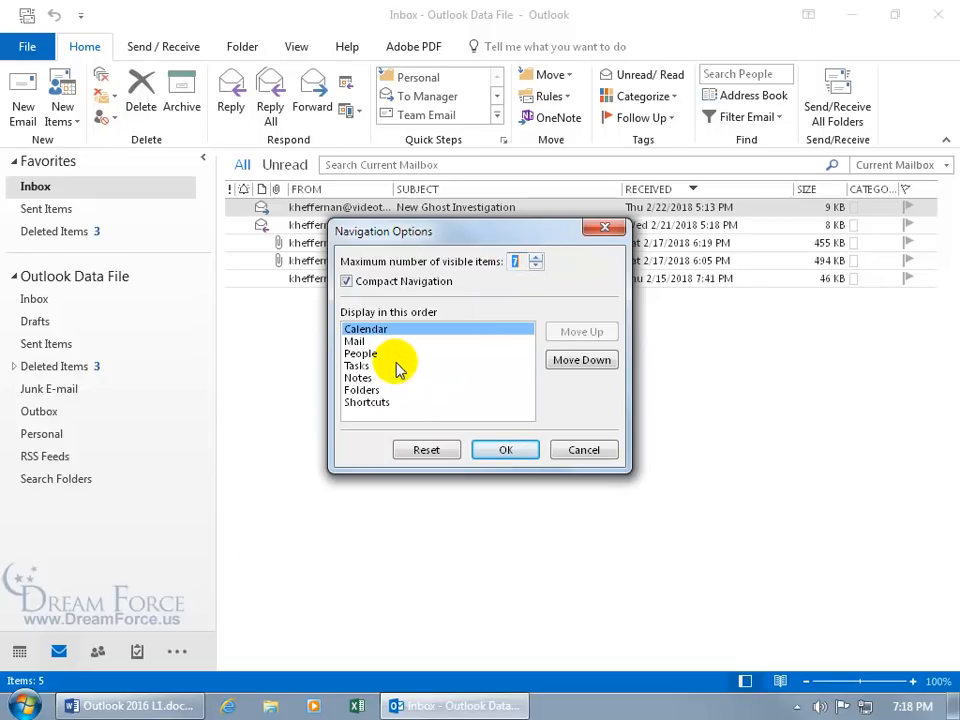
left_click(362, 342)
left_click(565, 334)
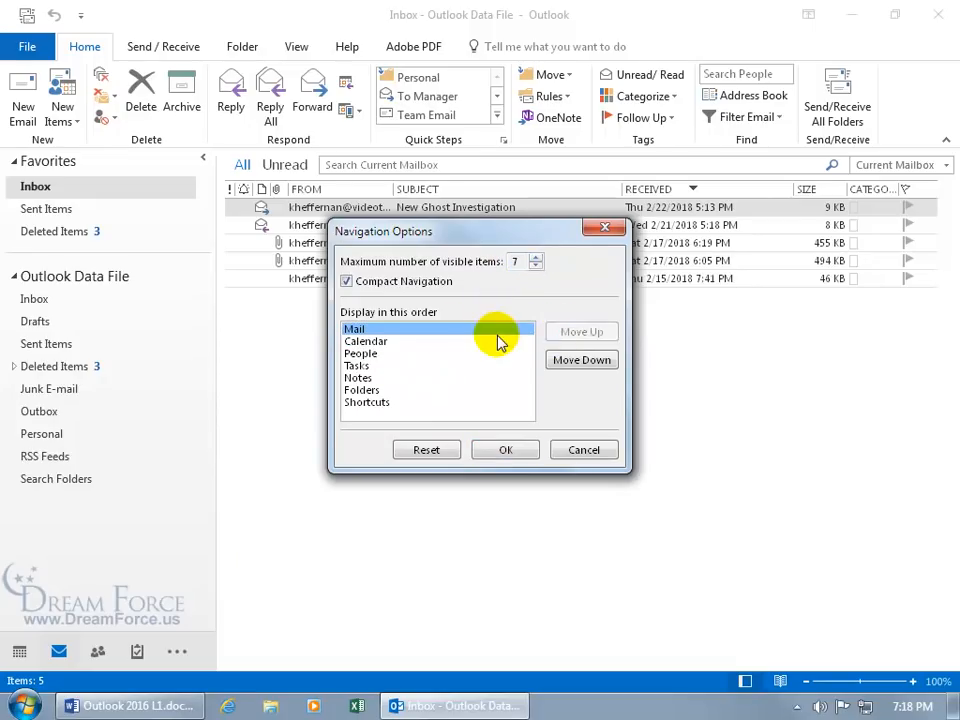
left_click(504, 450)
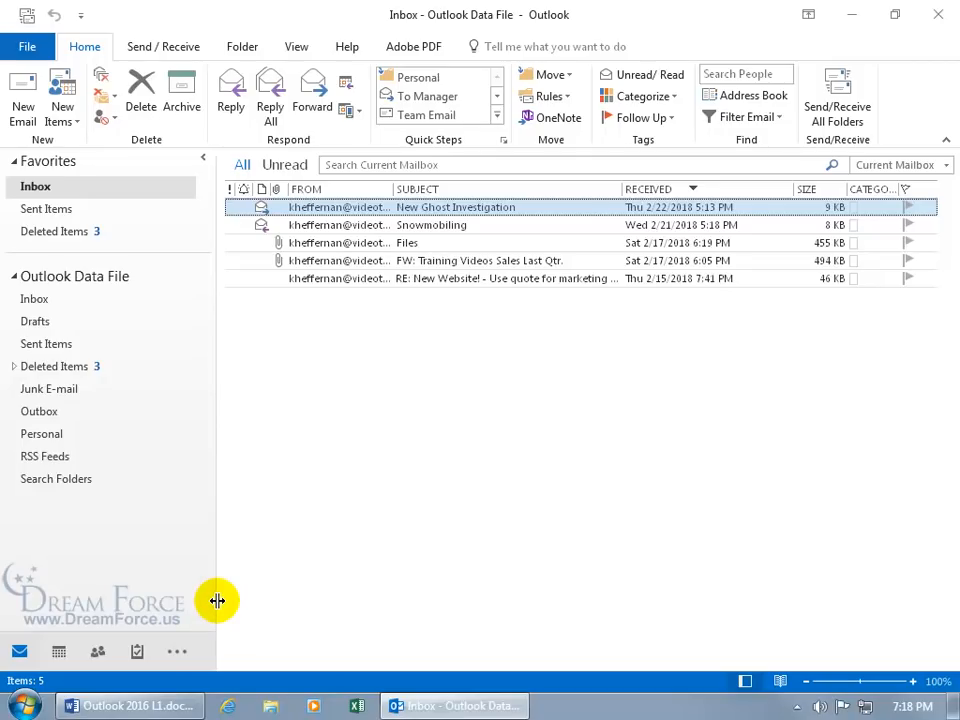
Step: Widen the Folder Pane until the Notes and Folders icons fit, and narrow it to slightly less than its original width
left_click_drag(216, 568, 279, 568)
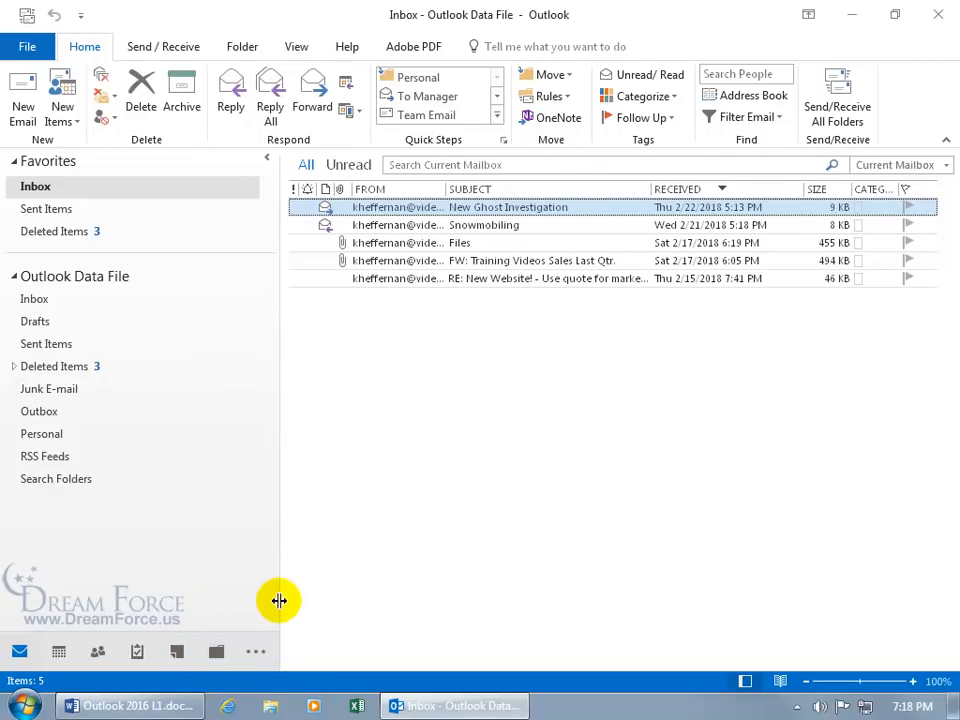
left_click_drag(279, 600, 200, 600)
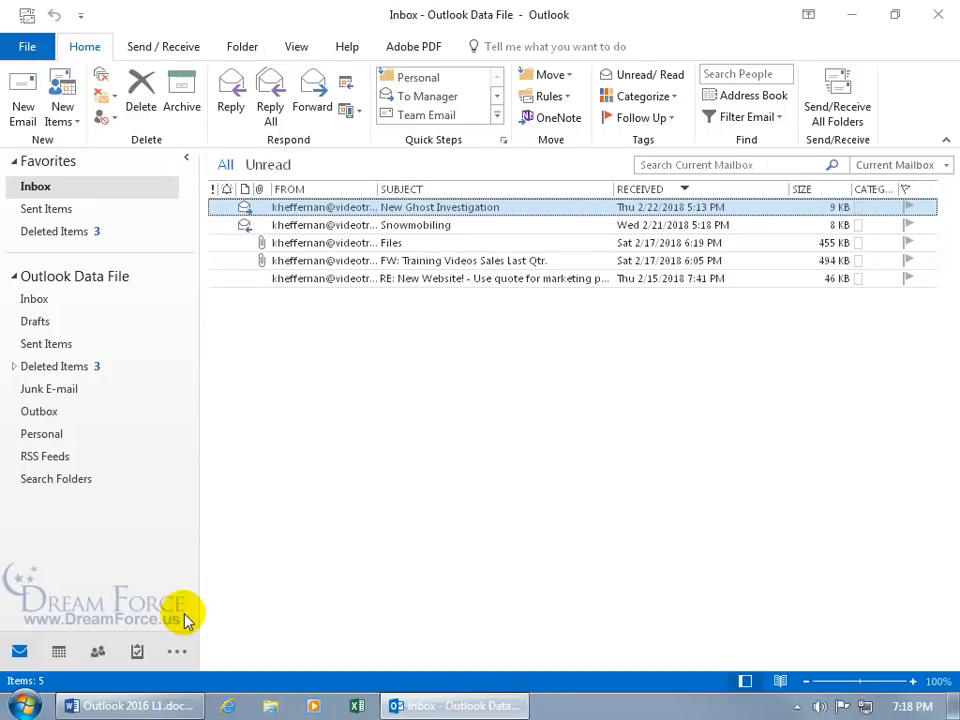
Step: Reset the Navigation Options to their defaults and apply them
left_click(176, 656)
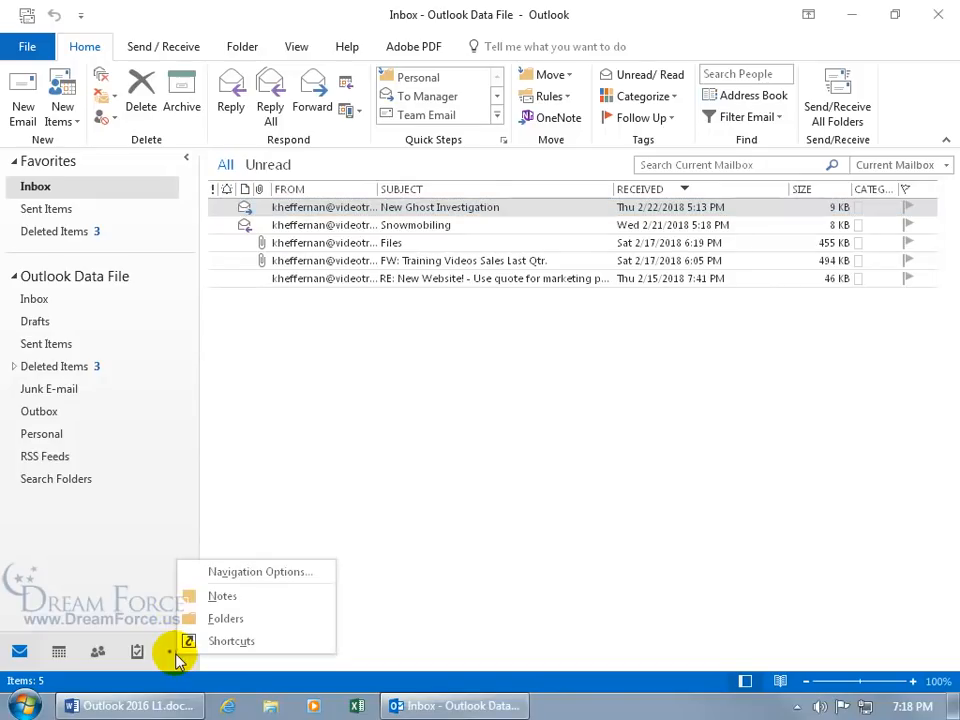
left_click(267, 574)
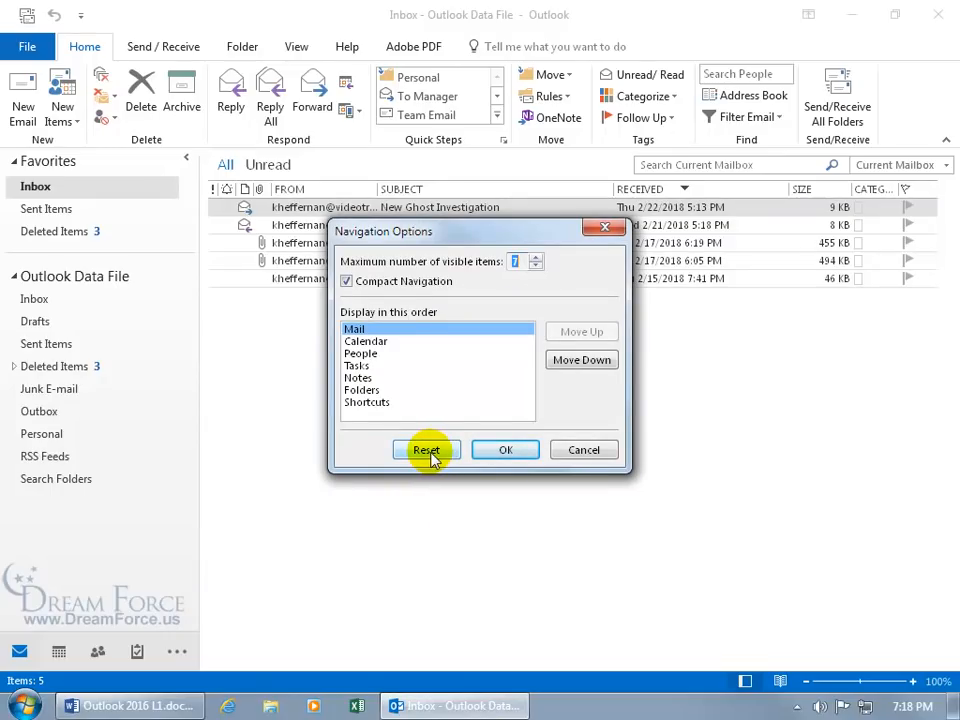
left_click(430, 452)
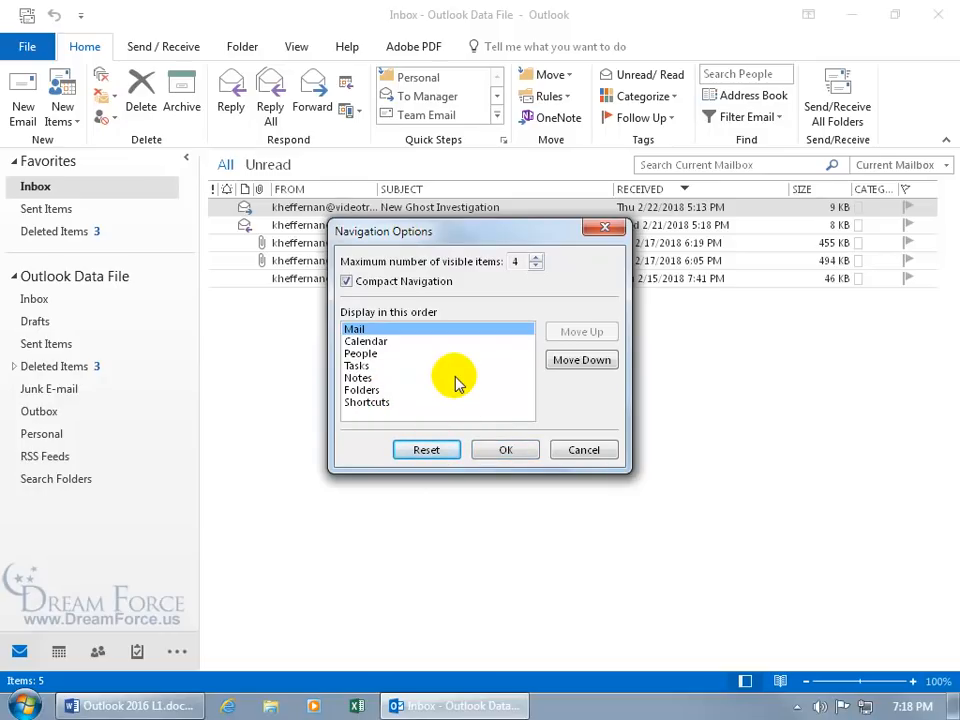
left_click(498, 451)
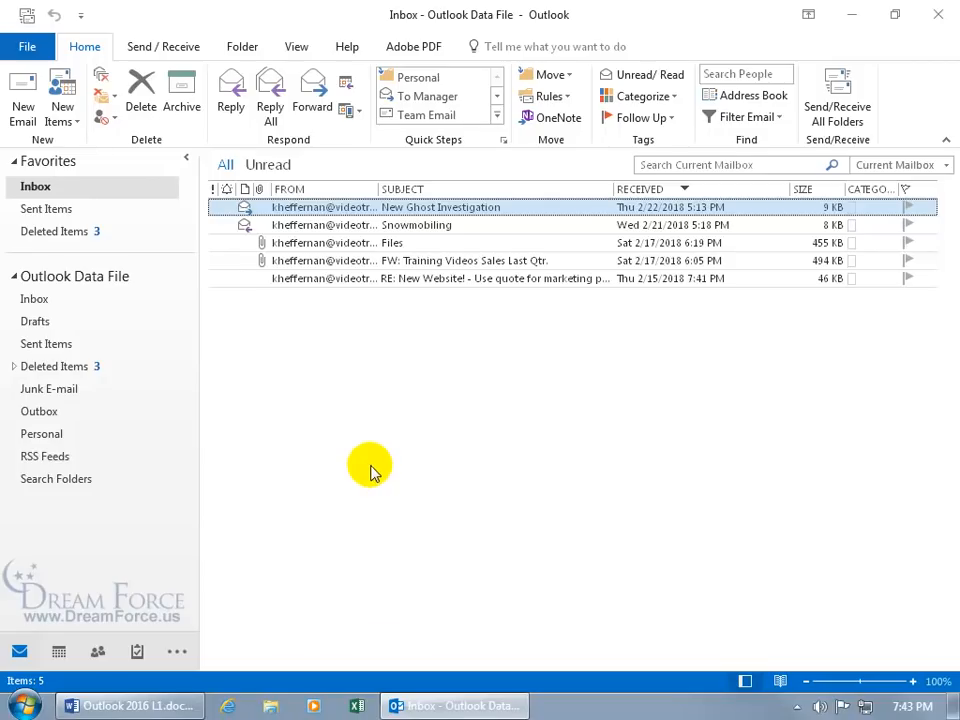
Step: Show the Calendar in the To-Do Bar beside the message list
left_click(303, 52)
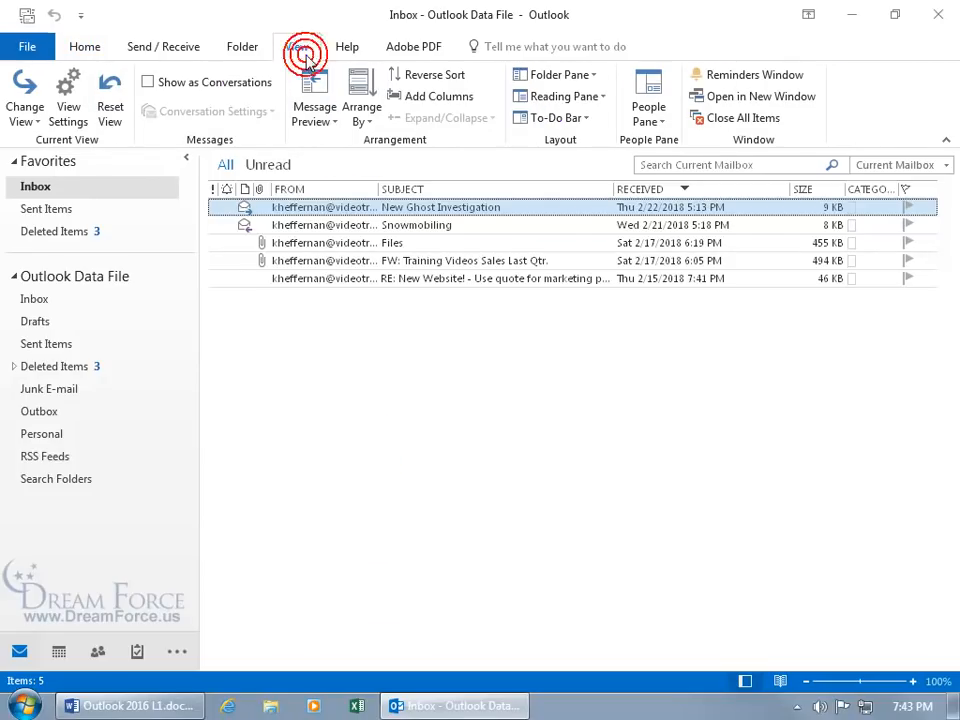
left_click(587, 120)
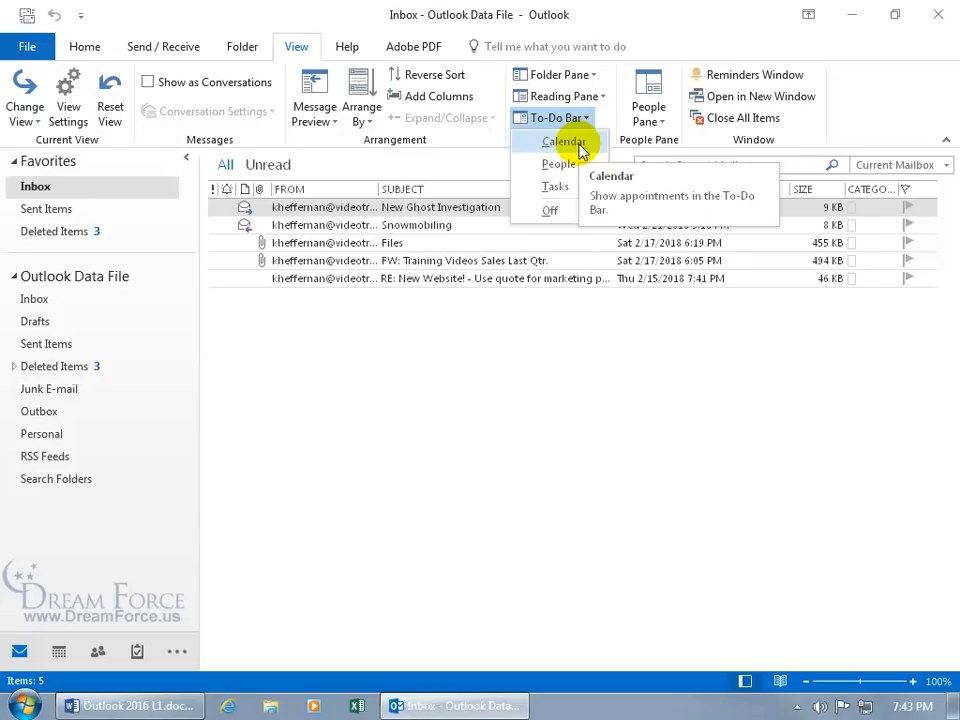
left_click(580, 150)
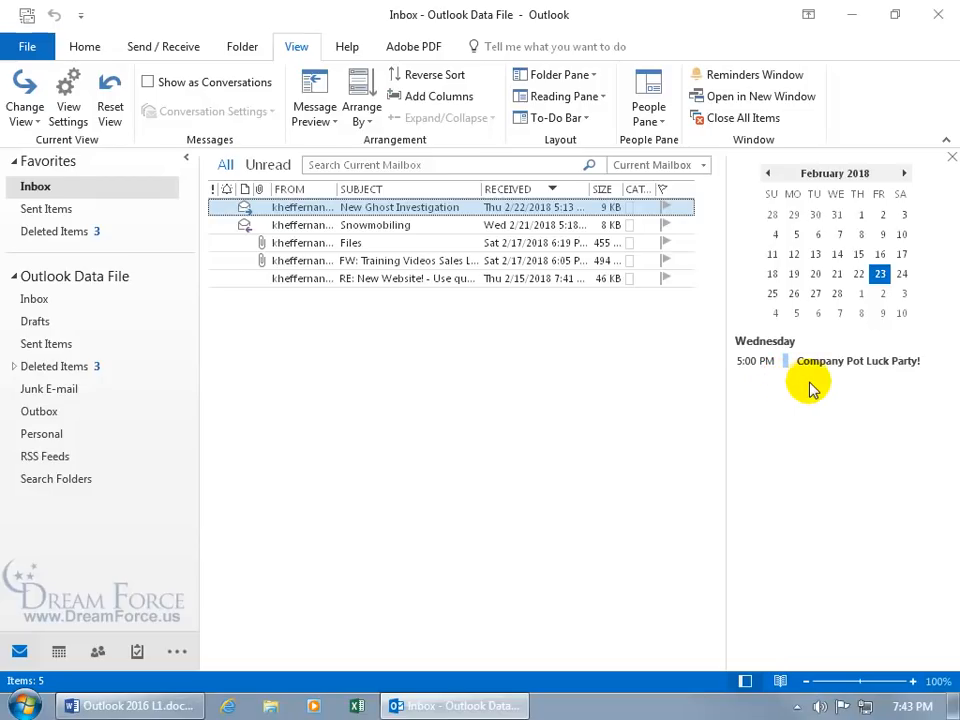
Step: View the Company Pot Luck Party! appointment on February 28, 2018, close it, and browse the calendar to March 2018 and back
left_click(837, 294)
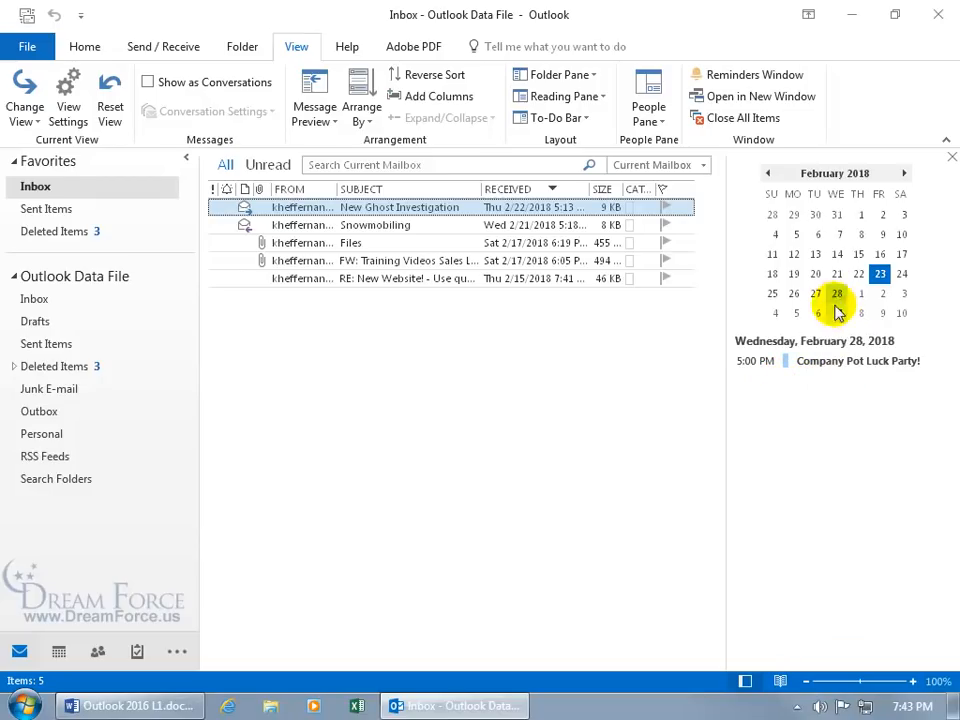
double_click(840, 362)
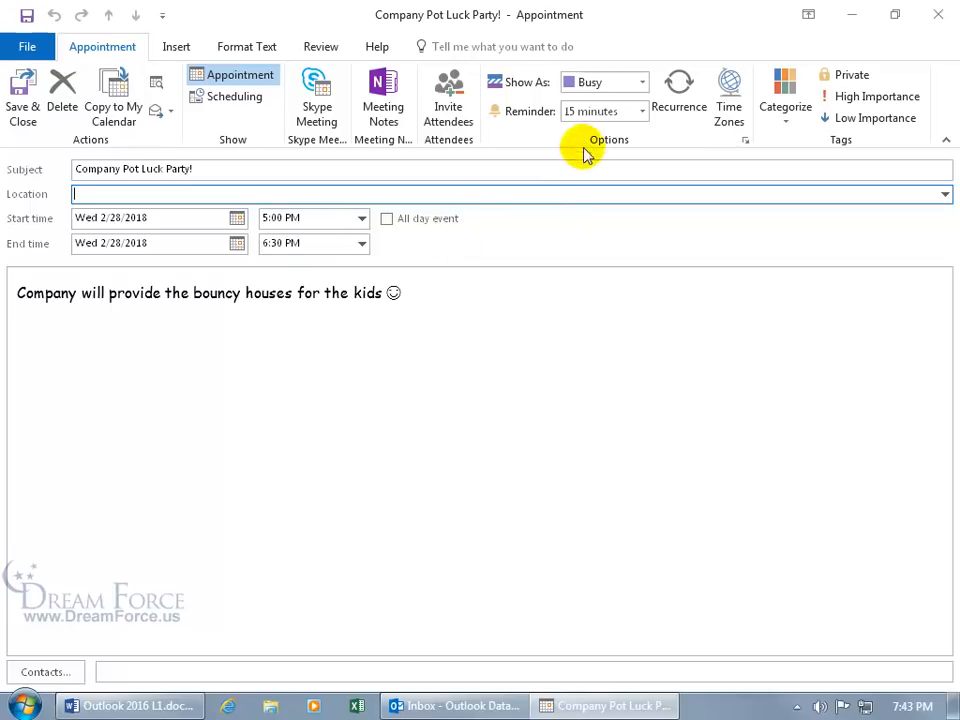
left_click(936, 16)
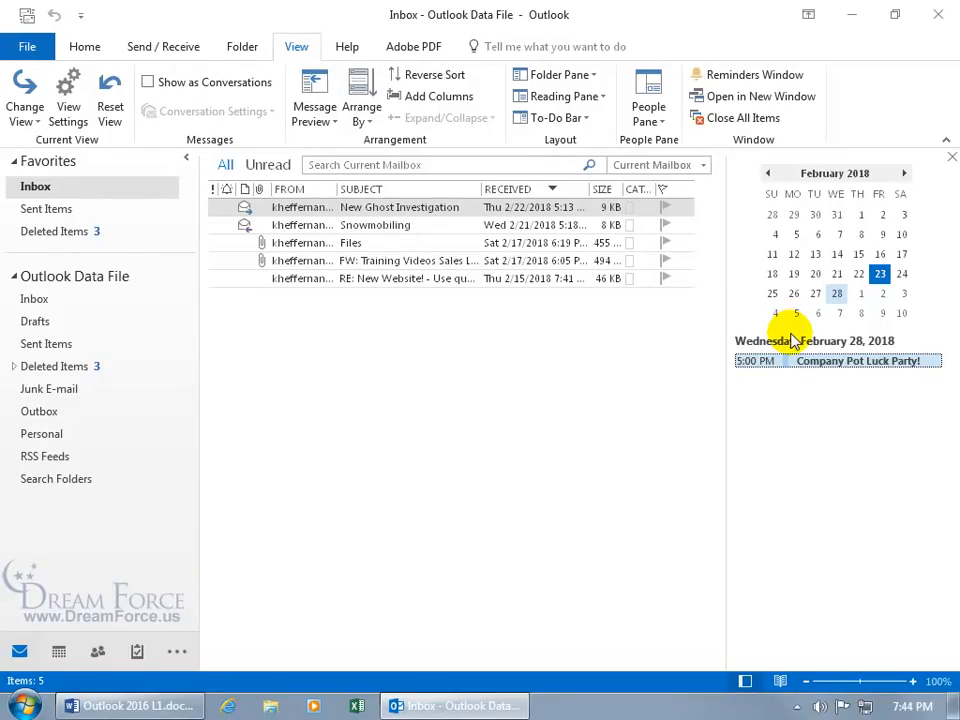
left_click(906, 174)
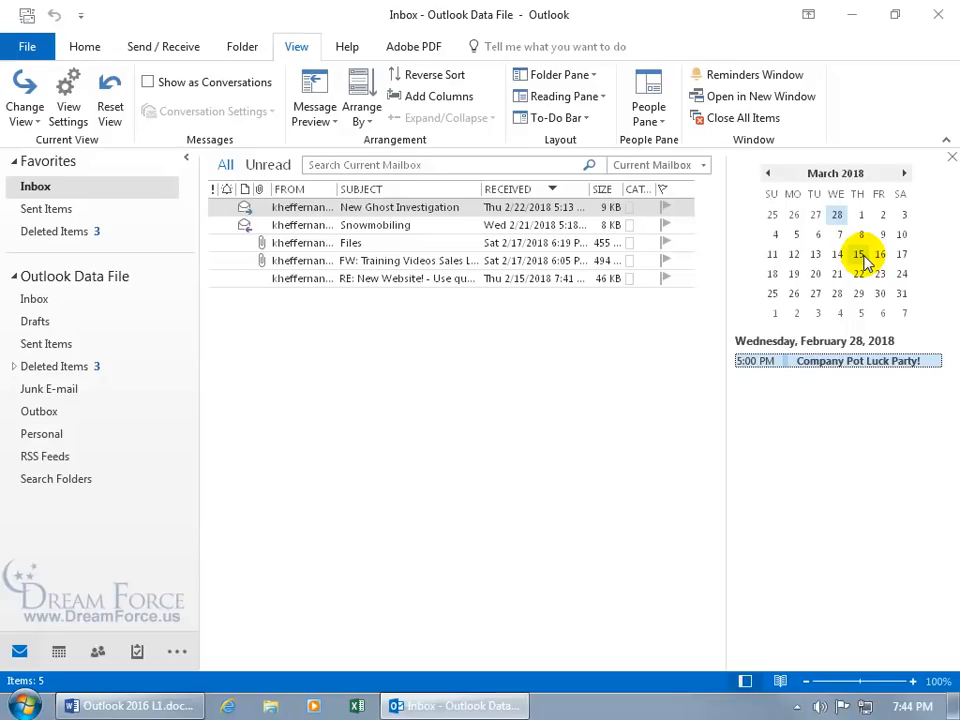
left_click(768, 173)
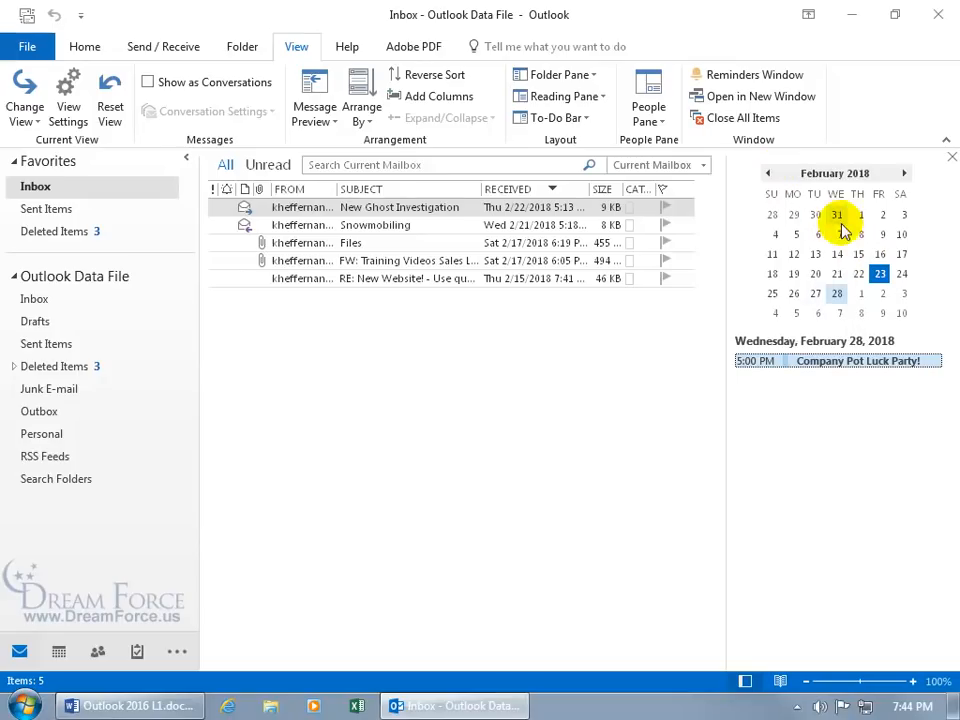
Step: View the entire Ghost Hunting meeting series from February 9, 2018, save and close it, and select the Valentine's Day event
left_click(884, 236)
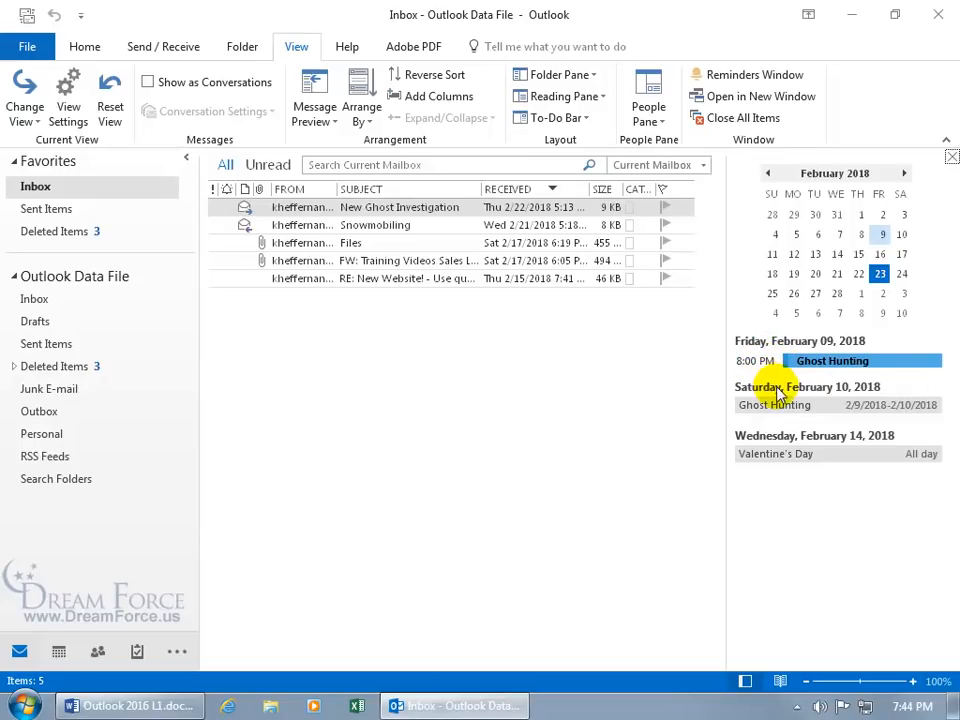
double_click(823, 363)
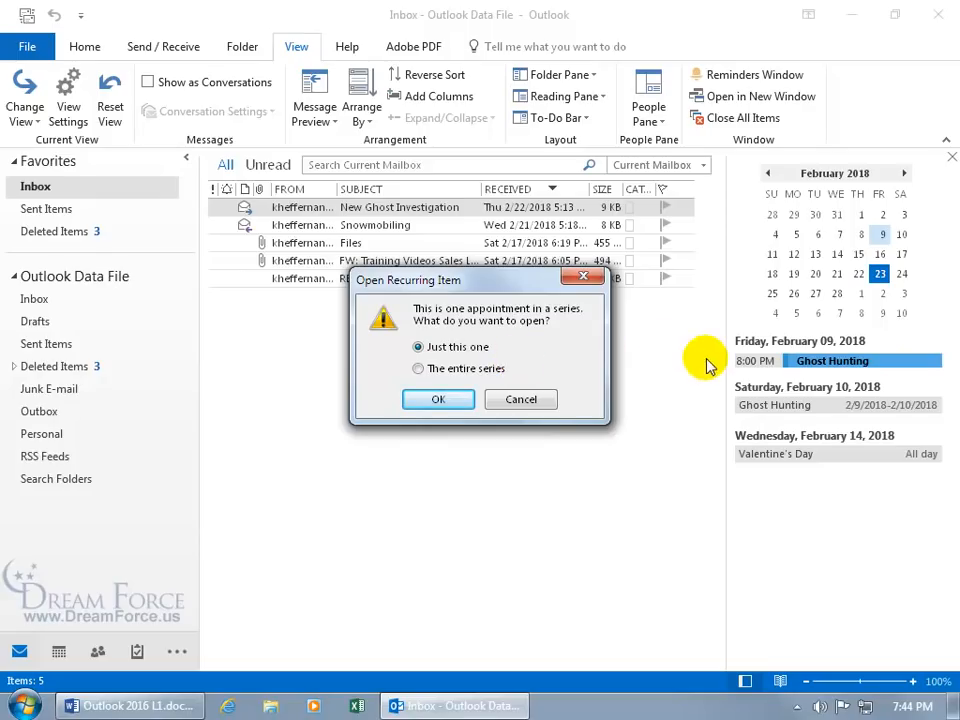
left_click(448, 369)
left_click(440, 399)
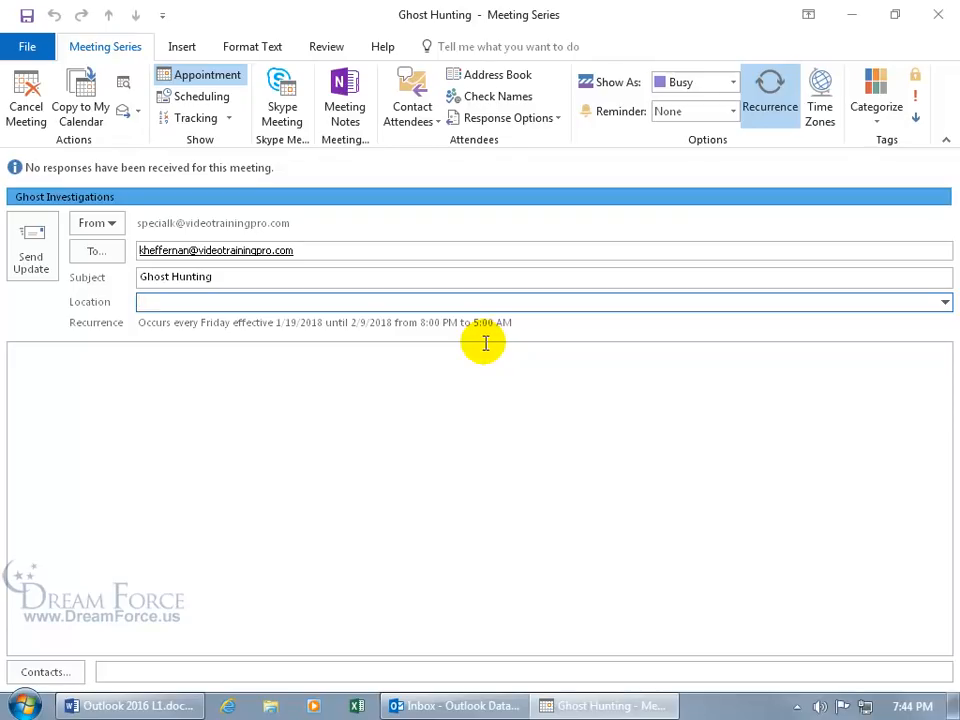
left_click(462, 363)
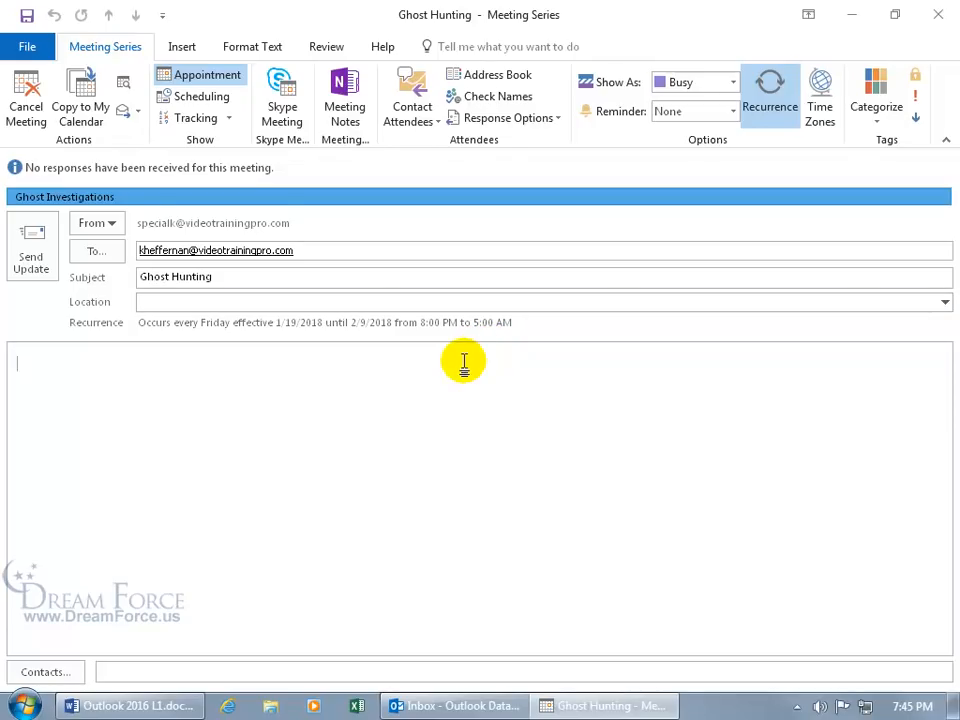
left_click(27, 16)
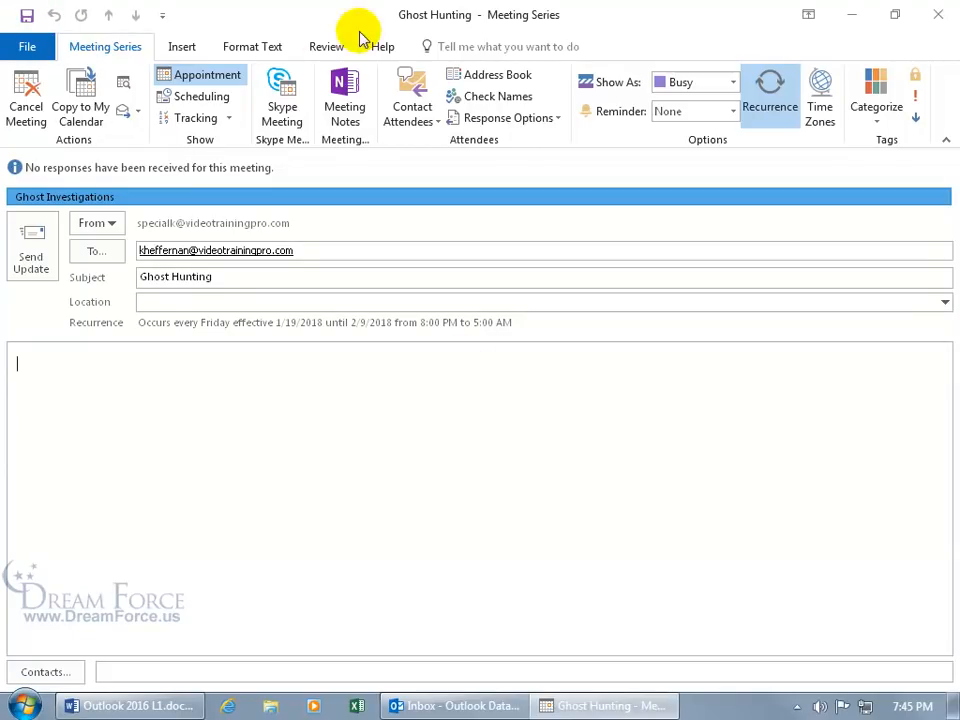
left_click(932, 18)
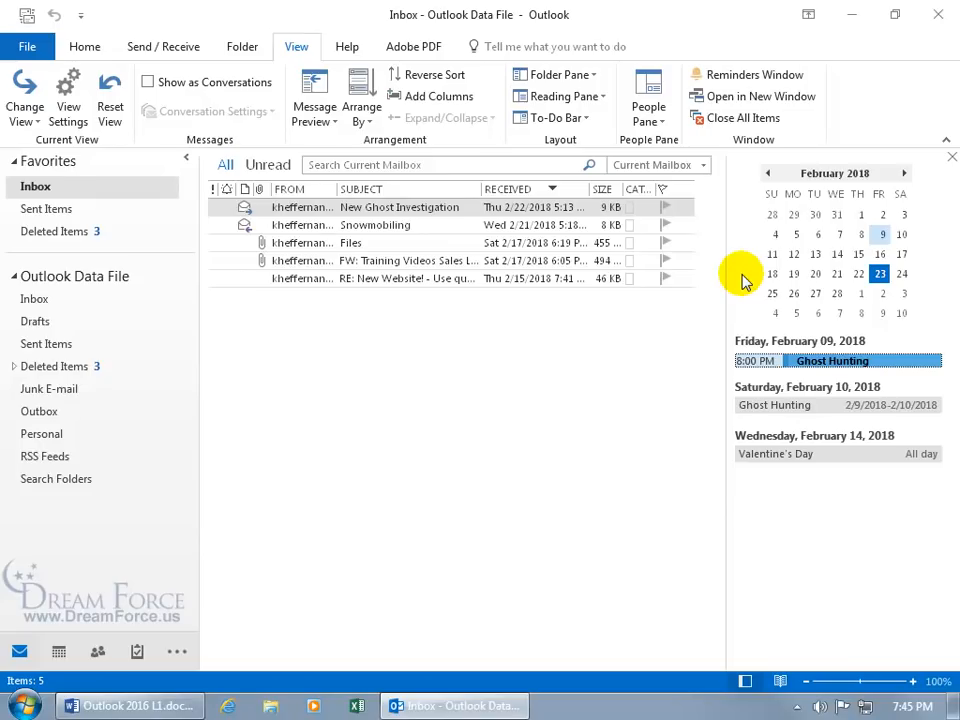
left_click(778, 458)
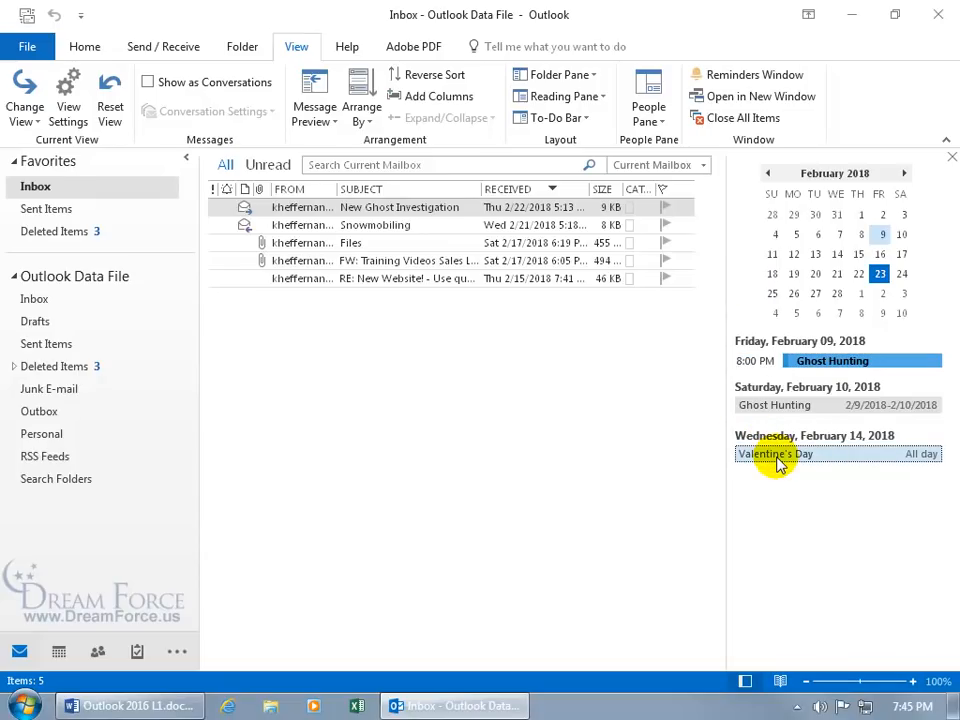
Step: Show Tasks in the To-Do Bar, and open the Apple Picking task to view it before closing it
left_click(587, 119)
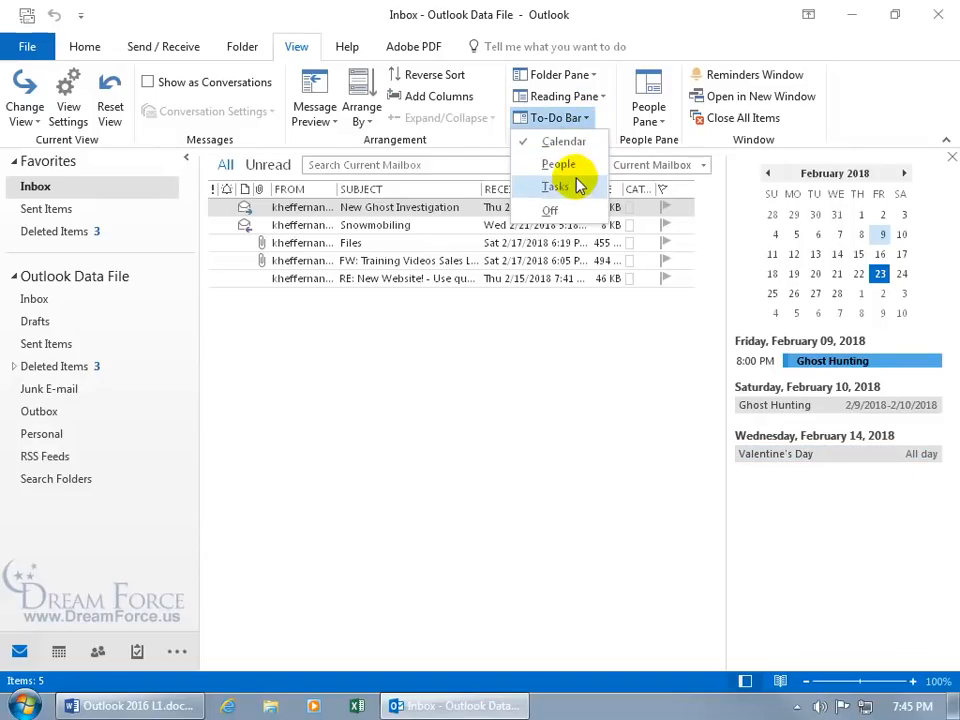
left_click(557, 187)
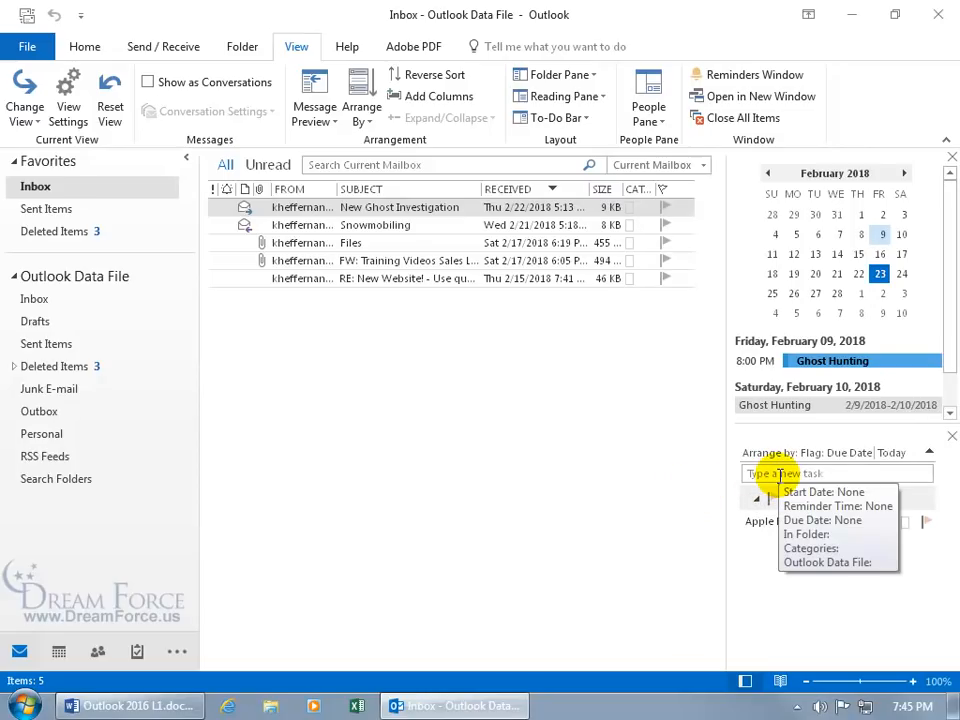
double_click(774, 524)
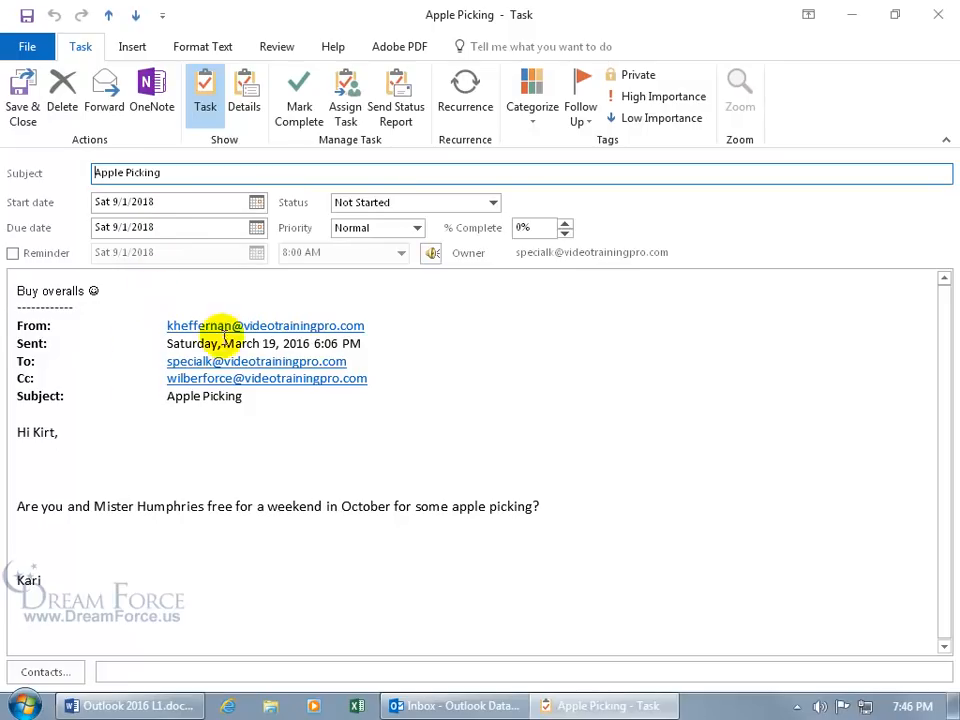
left_click(936, 15)
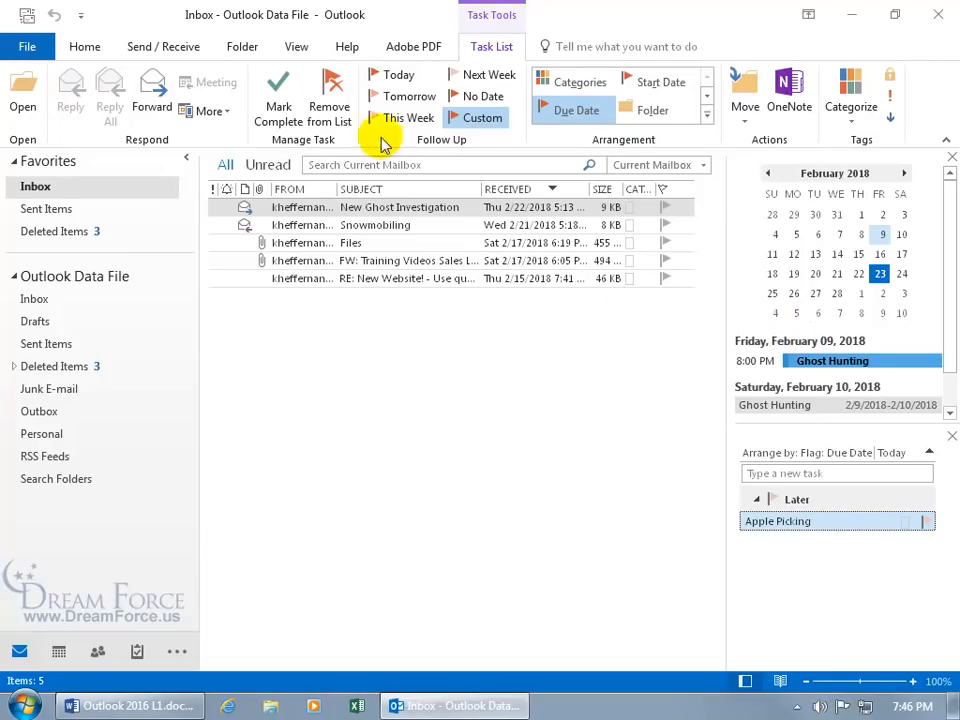
Step: Show People in the To-Do Bar along with the Calendar and Tasks
left_click(297, 47)
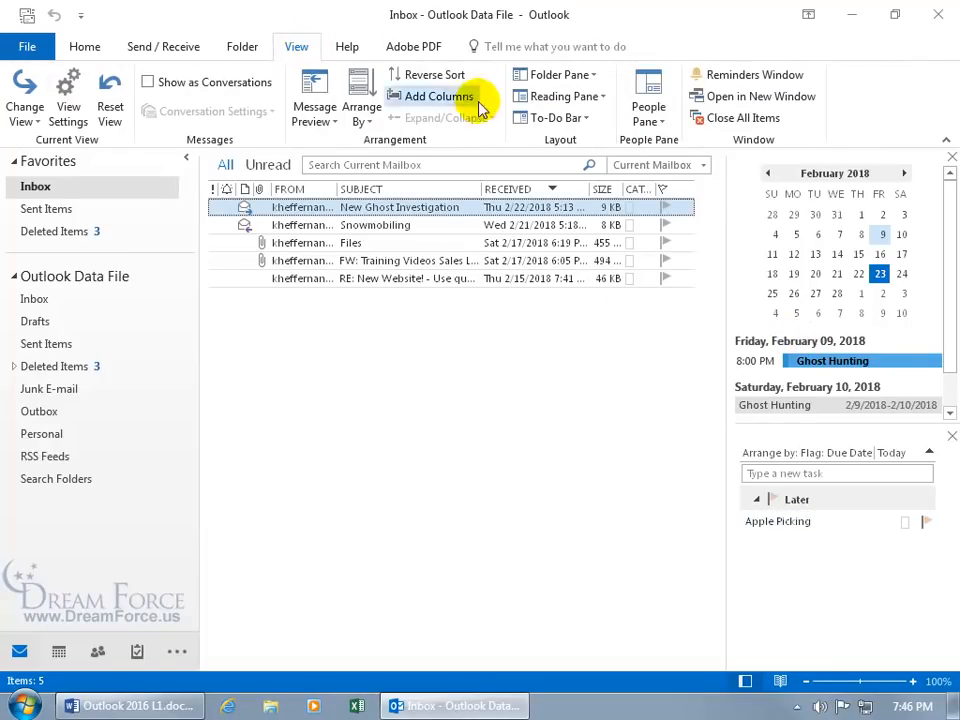
left_click(585, 120)
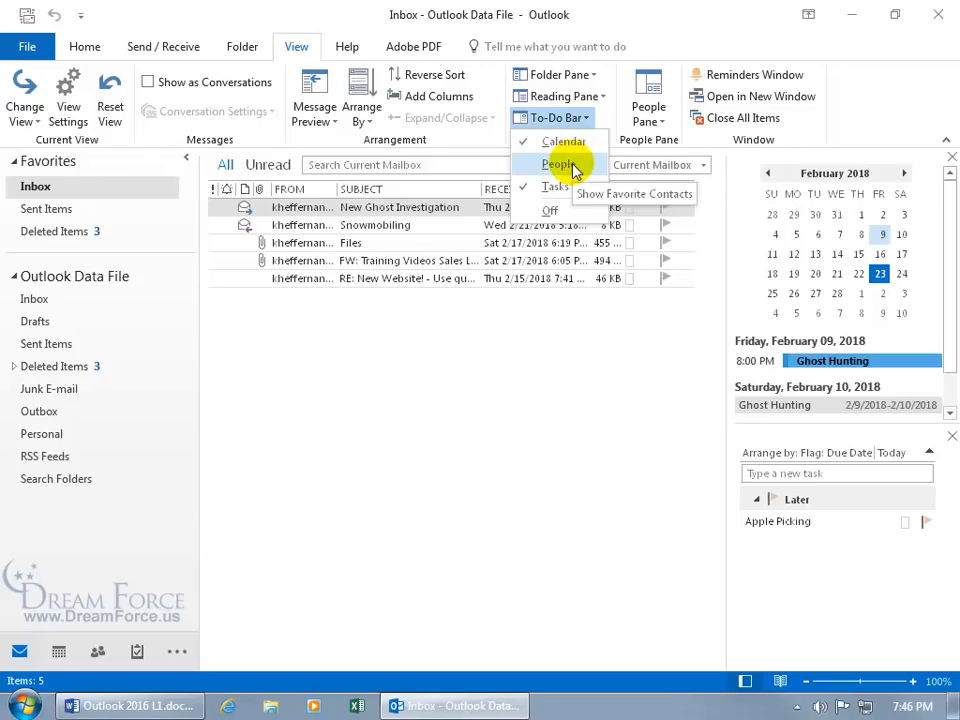
left_click(560, 165)
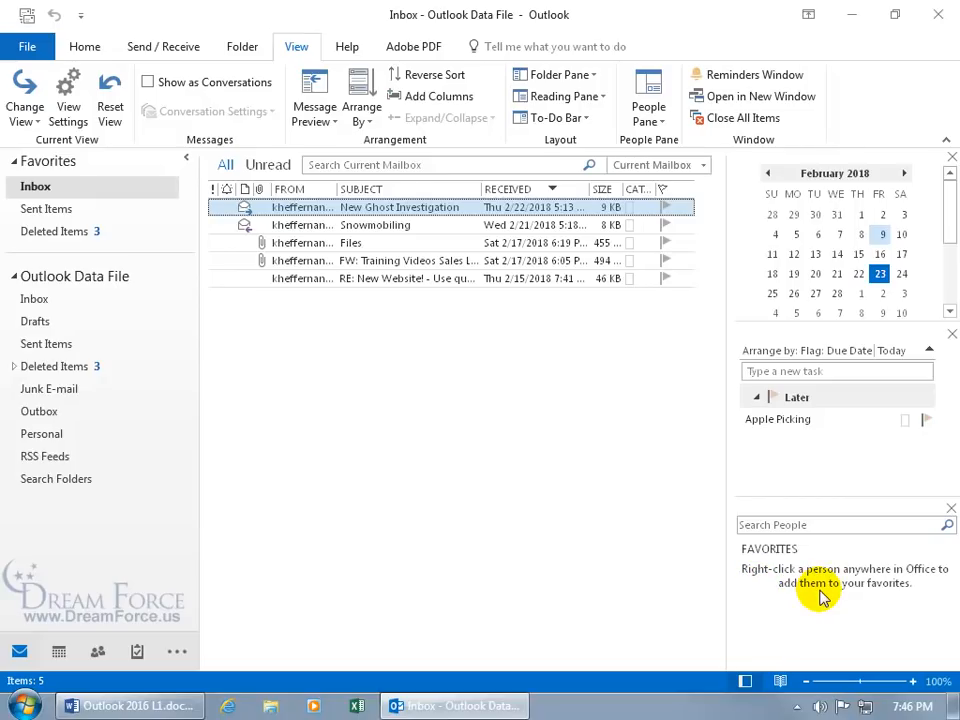
Step: Display the contacts in People view, add the third listed contact to Favorites, and return to the Inbox
left_click(98, 652)
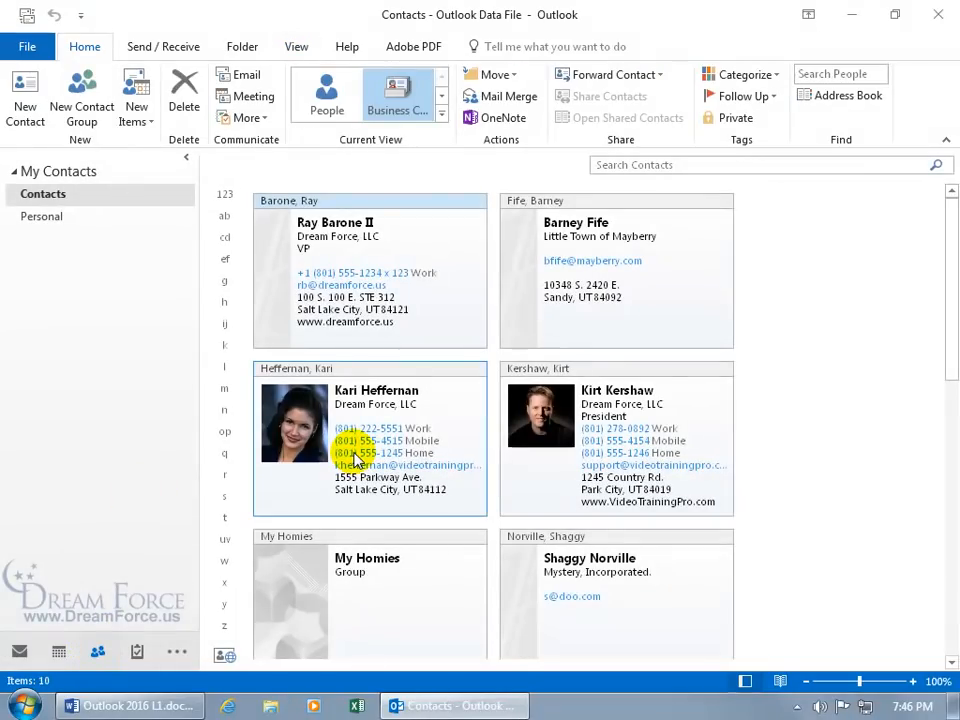
right_click(308, 427)
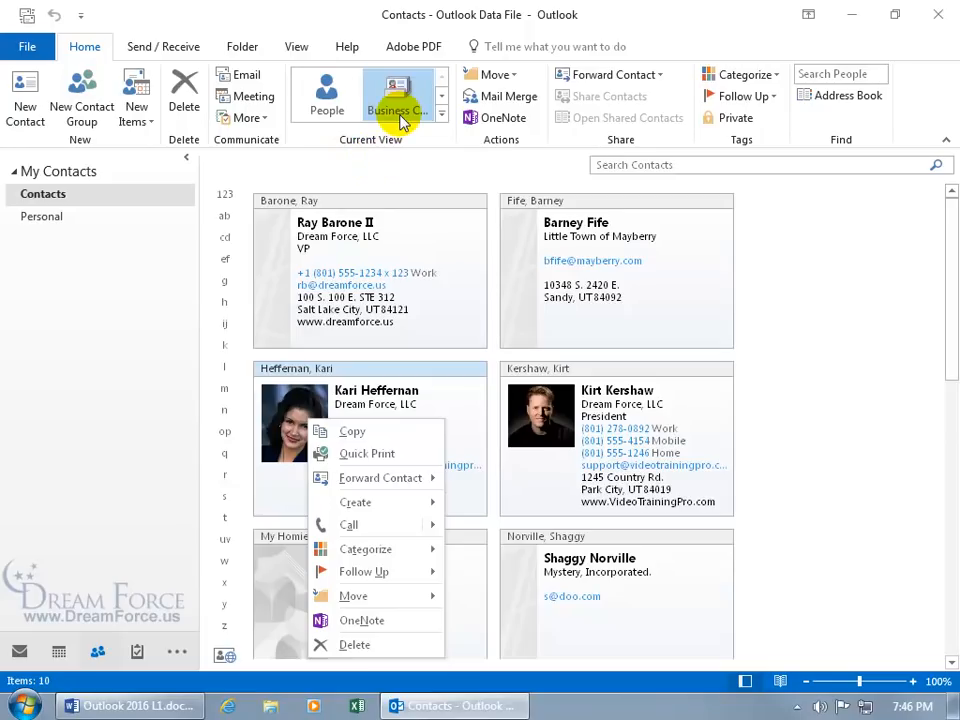
left_click(330, 108)
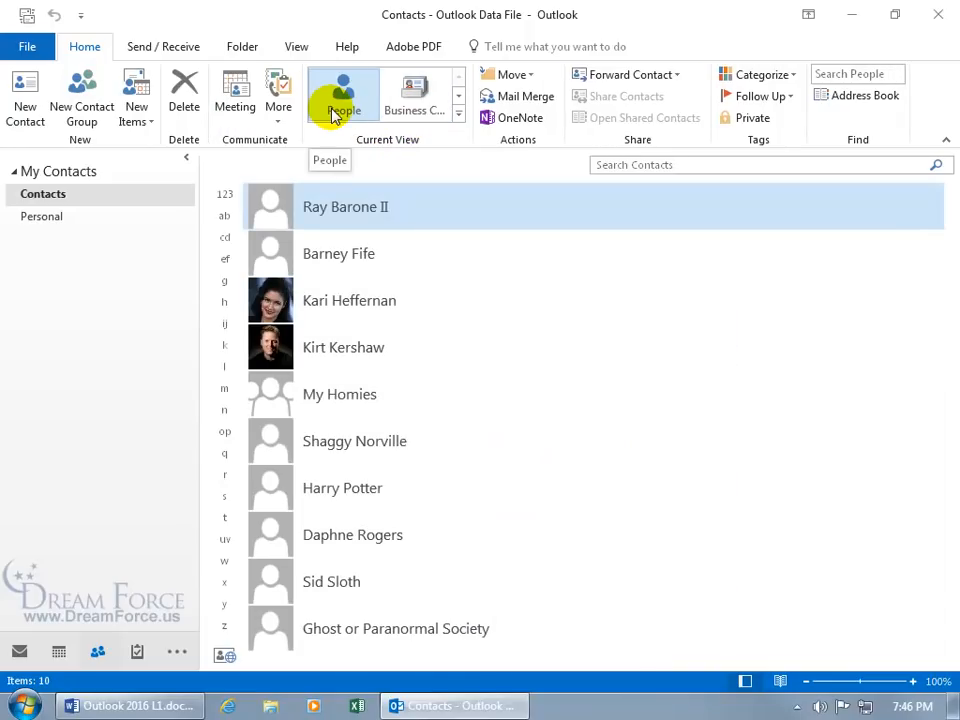
right_click(323, 306)
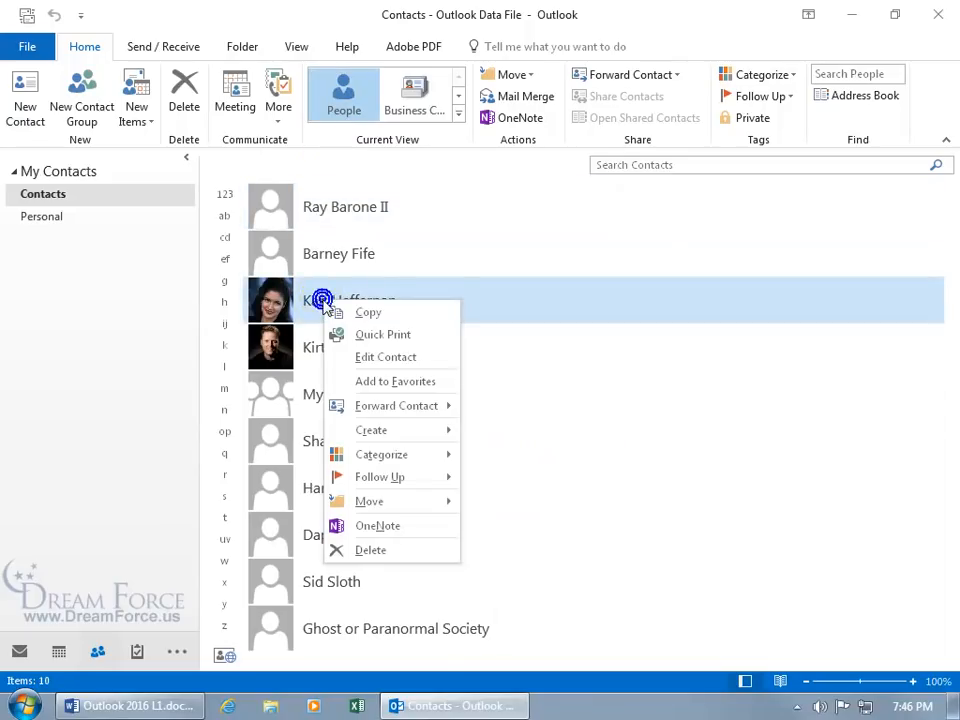
left_click(397, 385)
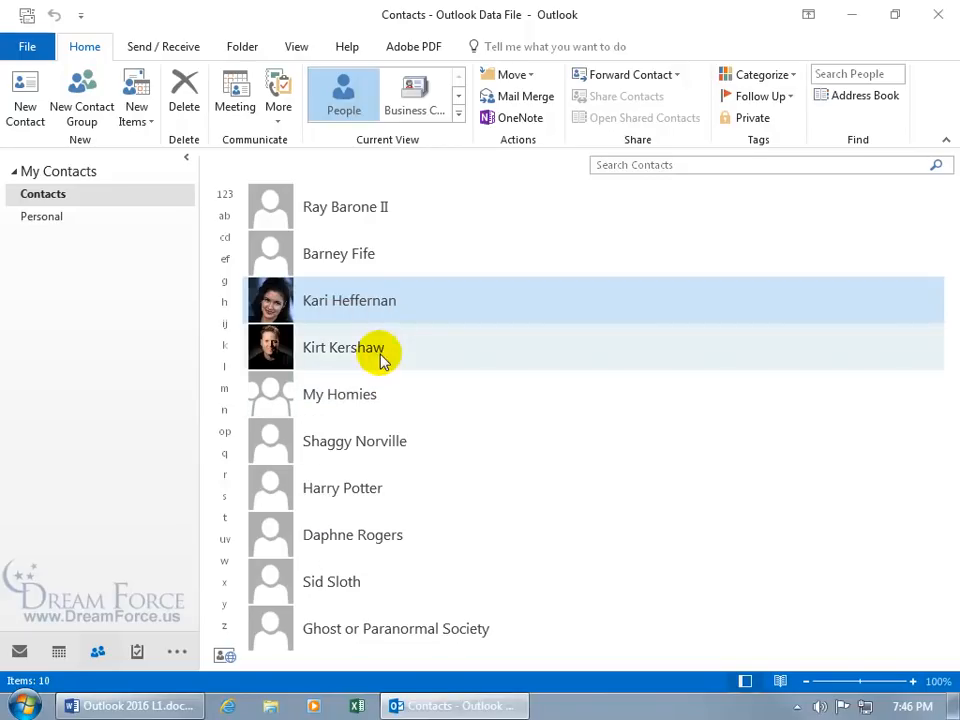
left_click(19, 651)
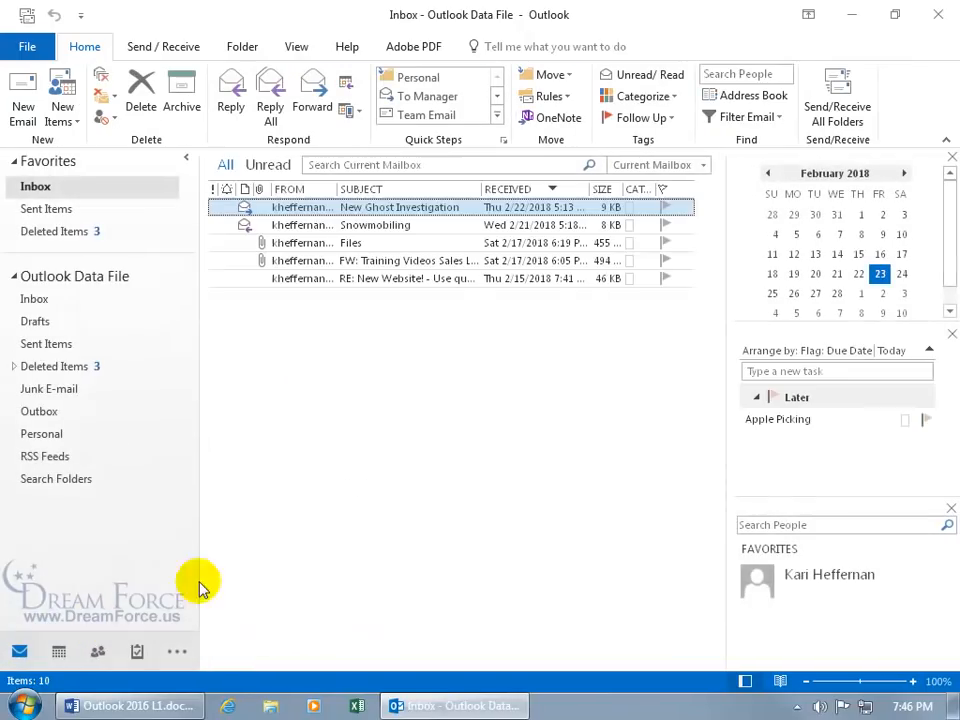
right_click(766, 584)
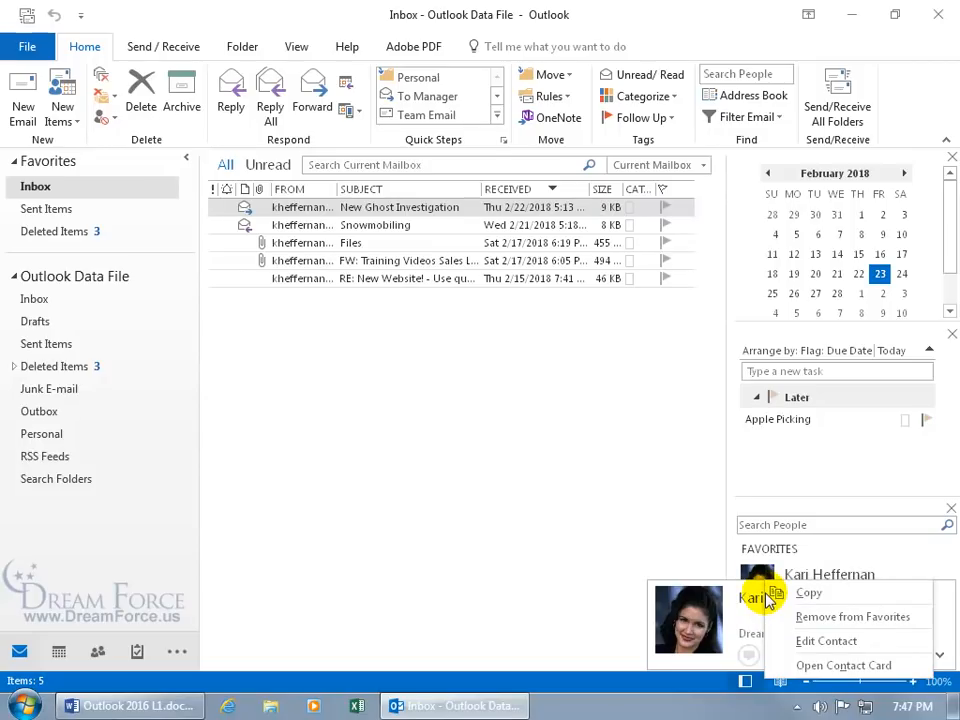
left_click(681, 534)
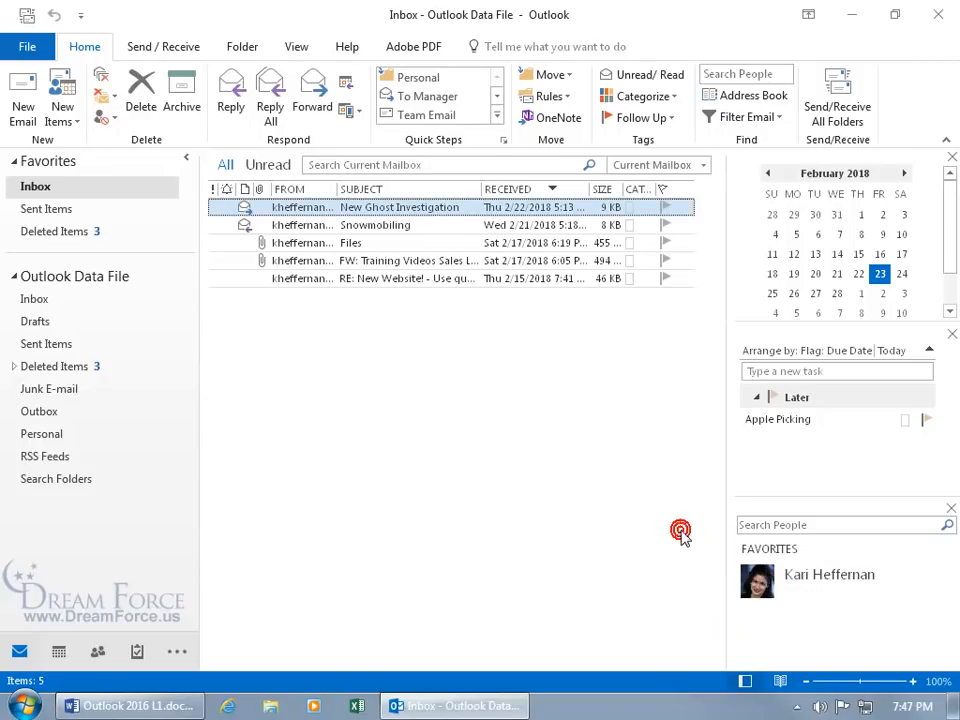
Step: Remove Tasks and the Calendar from the To-Do Bar, leaving only People
left_click(951, 335)
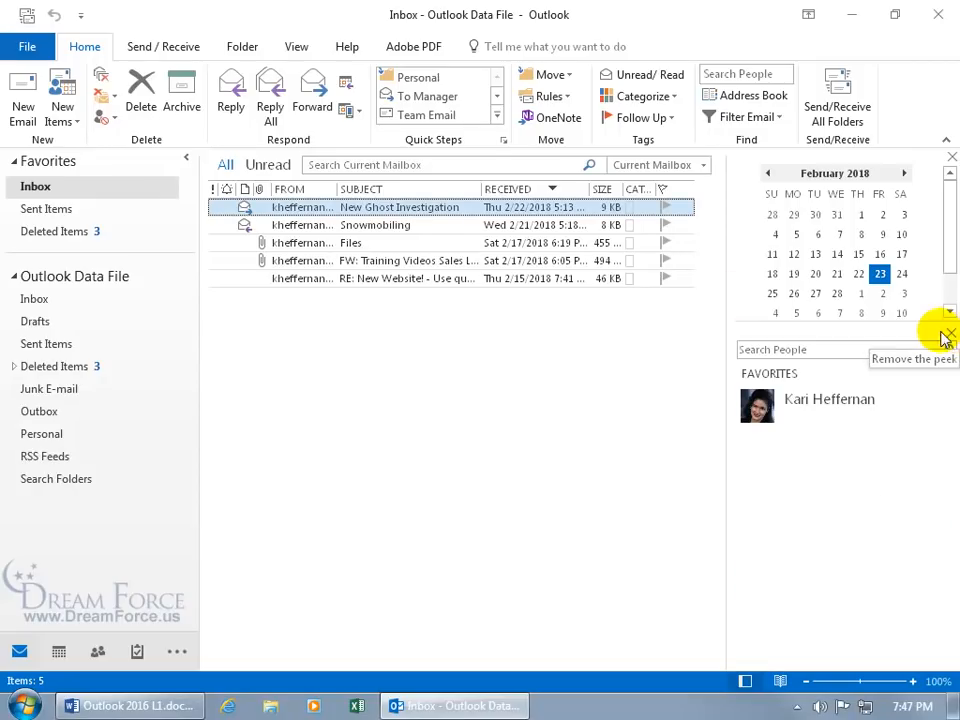
left_click(297, 46)
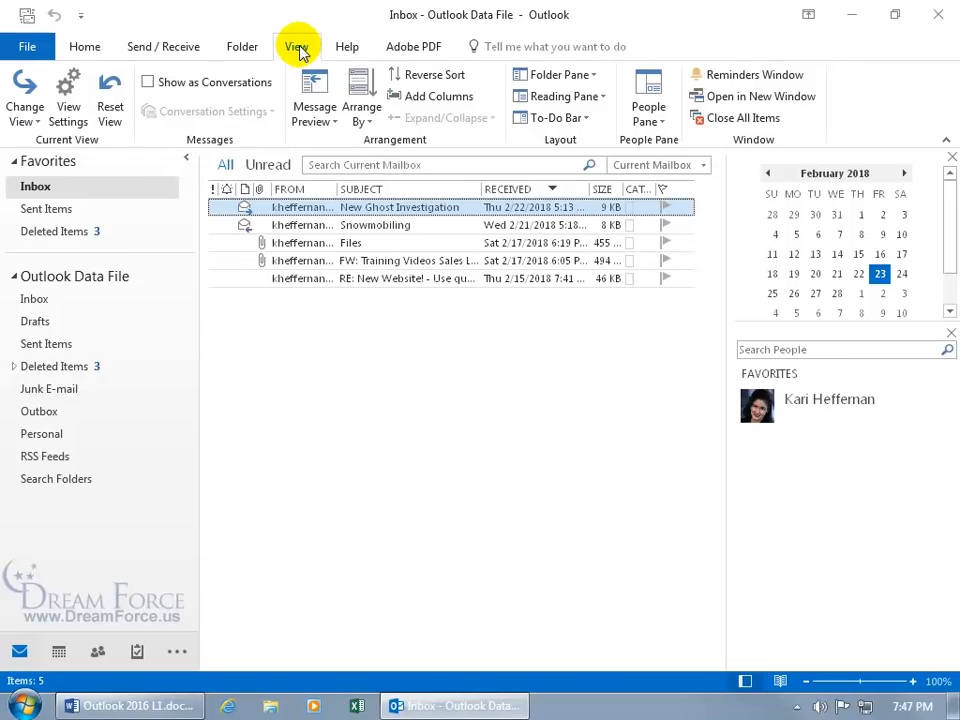
left_click(550, 118)
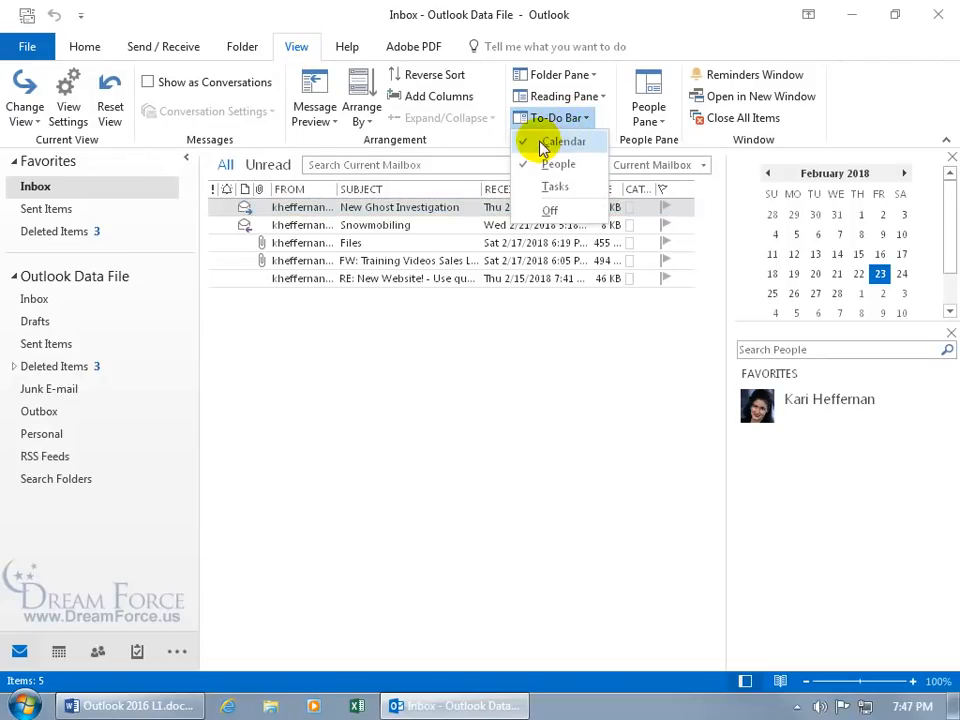
left_click(541, 145)
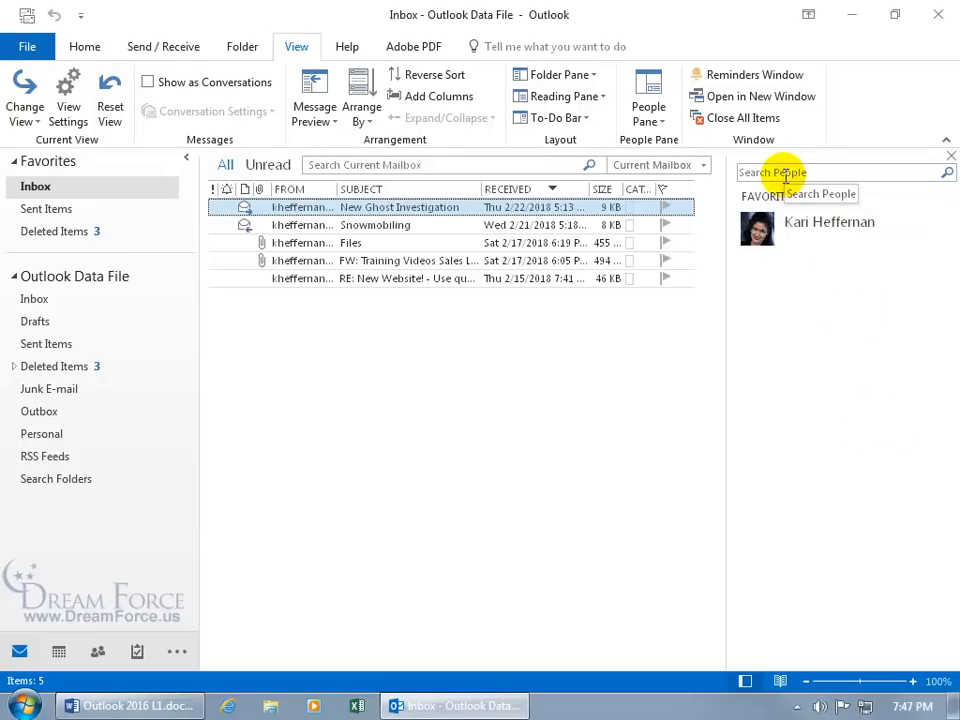
Step: View the favorite contact's full contact card from both its preview and its shortcut options, closing it each time
mouse_move(775, 233)
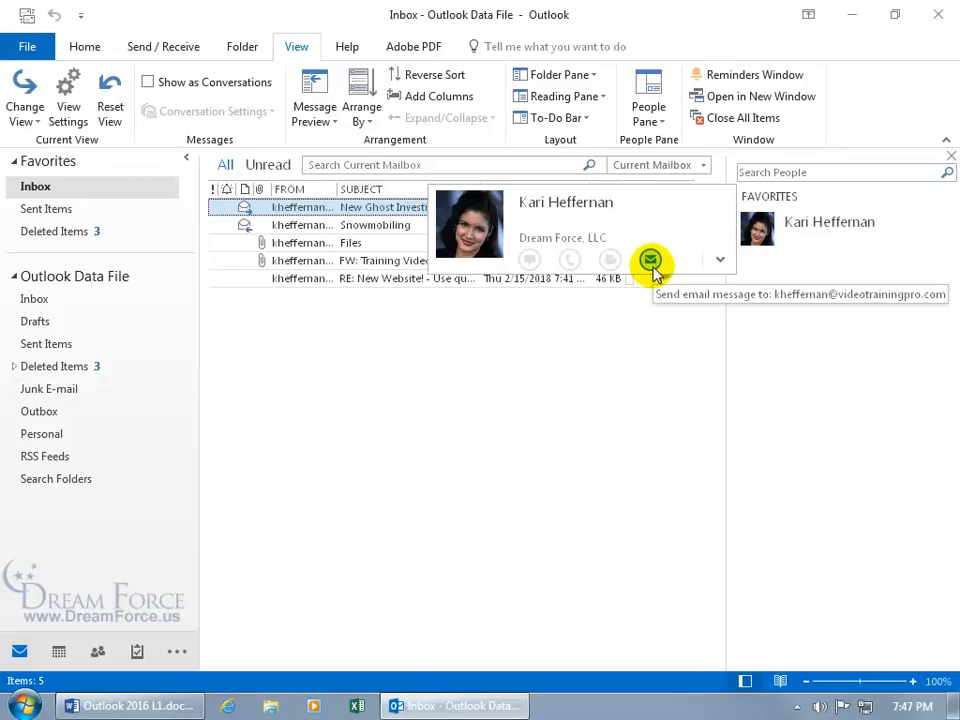
left_click(719, 260)
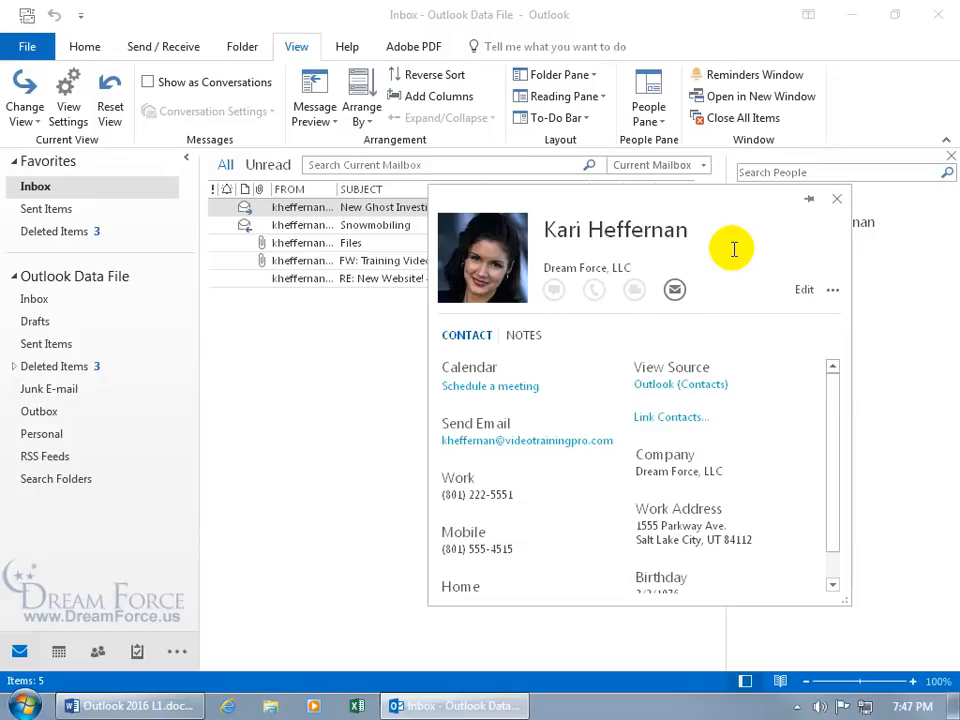
left_click(837, 199)
right_click(826, 228)
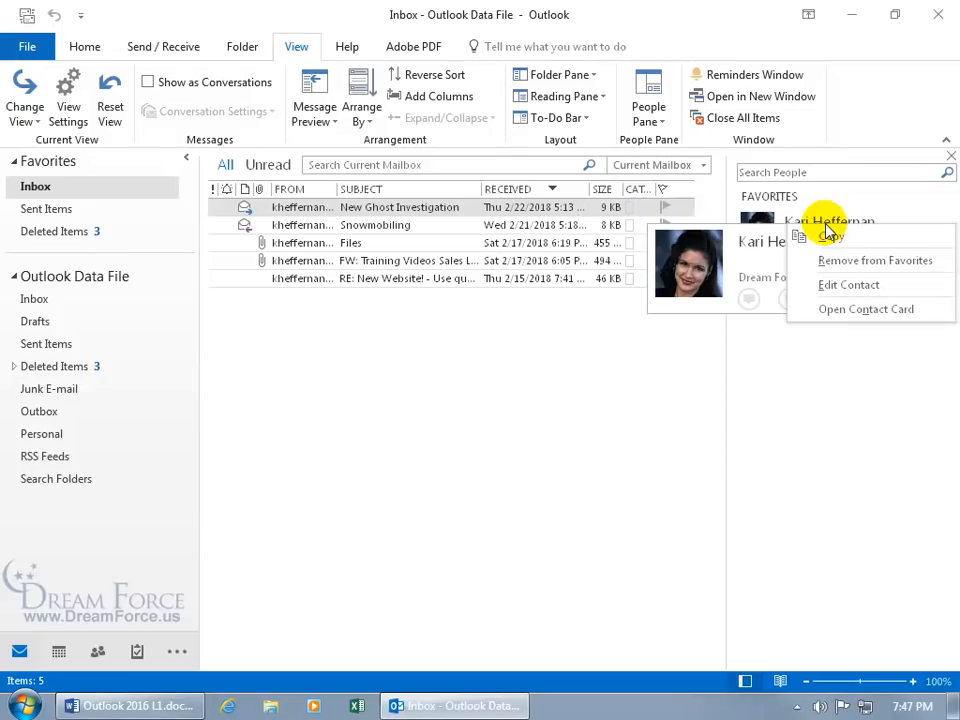
left_click(835, 310)
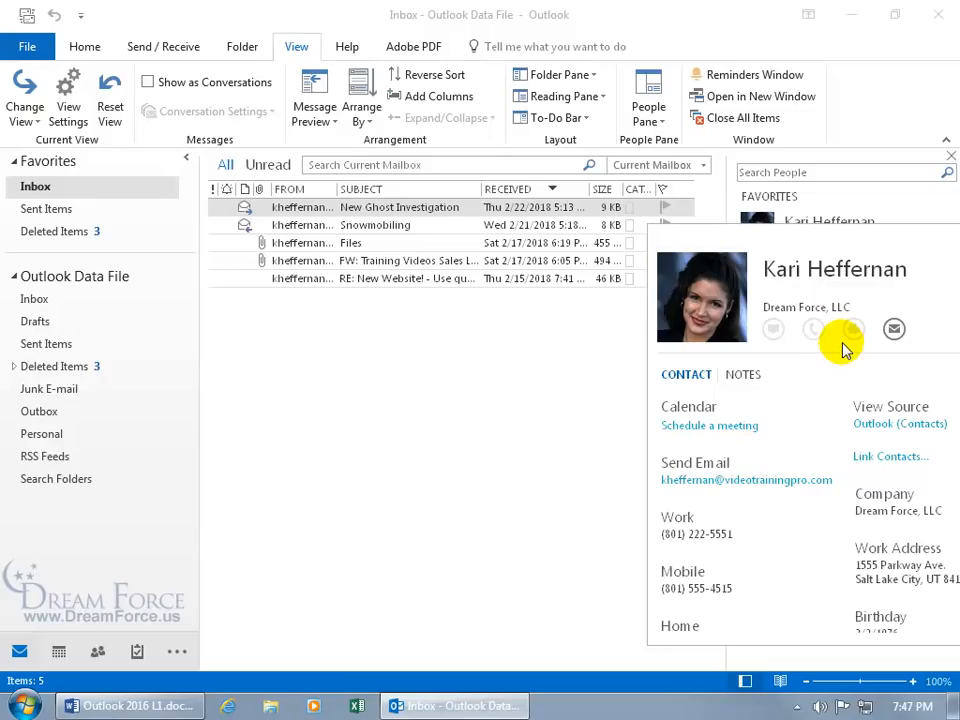
left_click(579, 355)
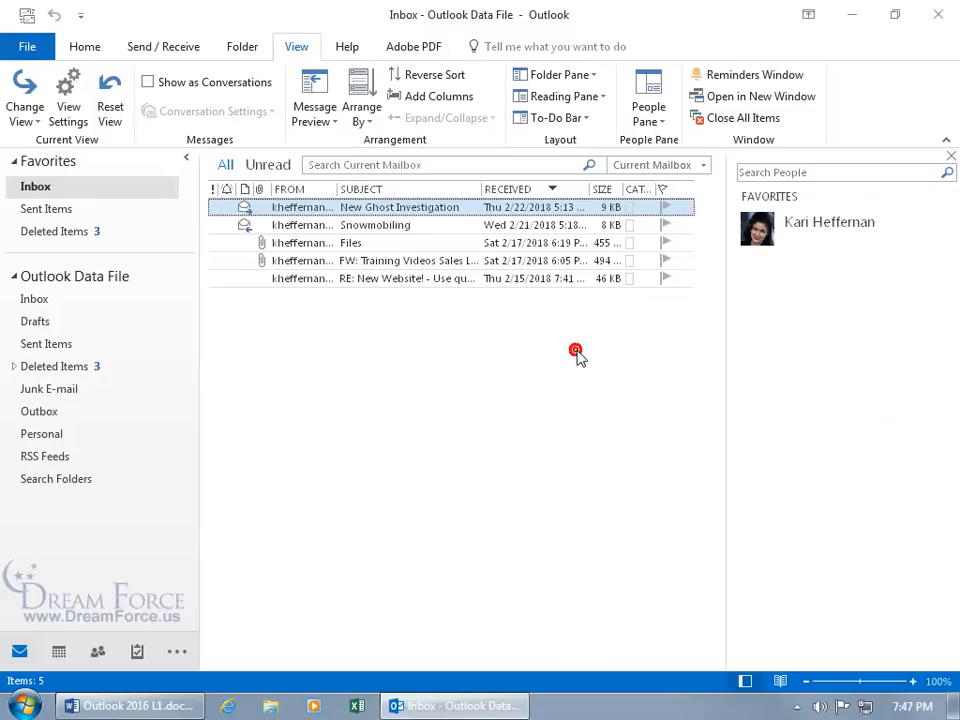
Step: Open the favorite contact for editing, examine the editable details such as the work phone, and cancel the edit
right_click(789, 230)
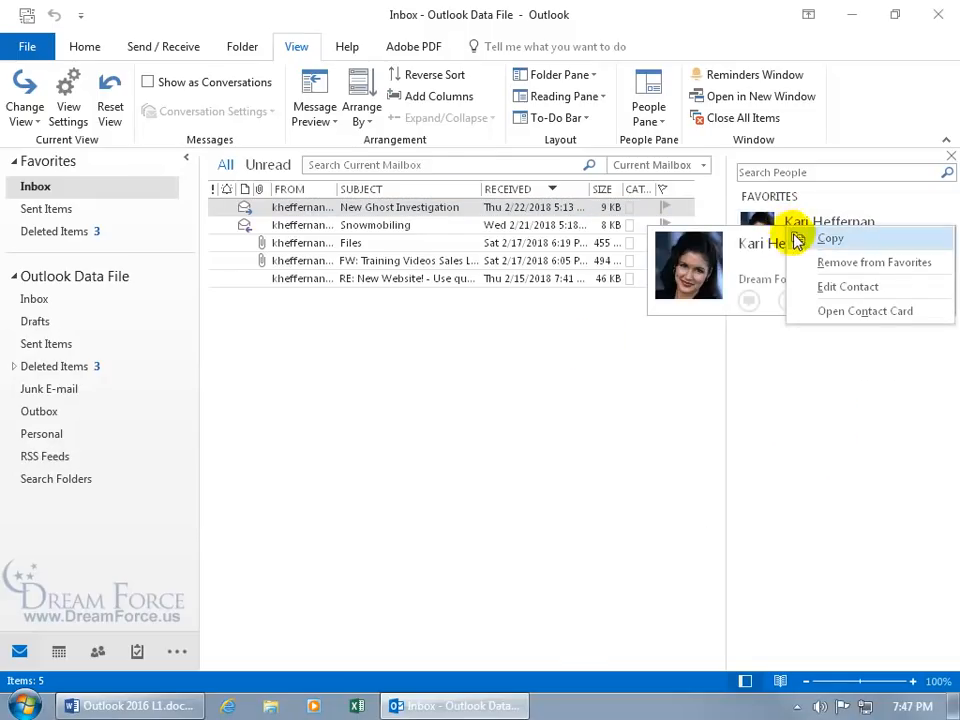
left_click(817, 286)
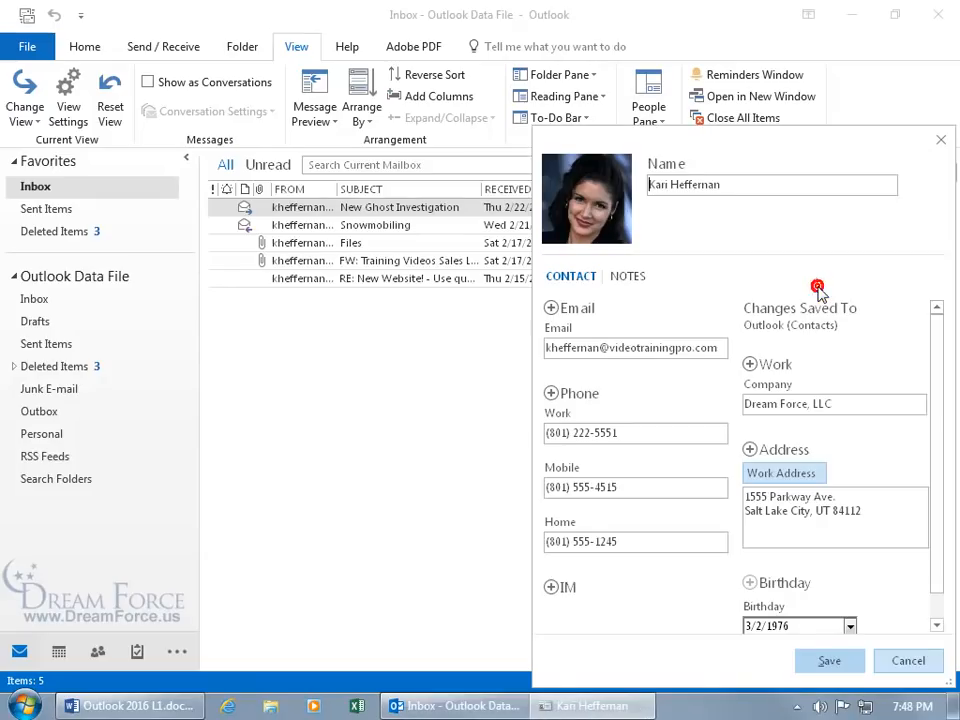
left_click(641, 430)
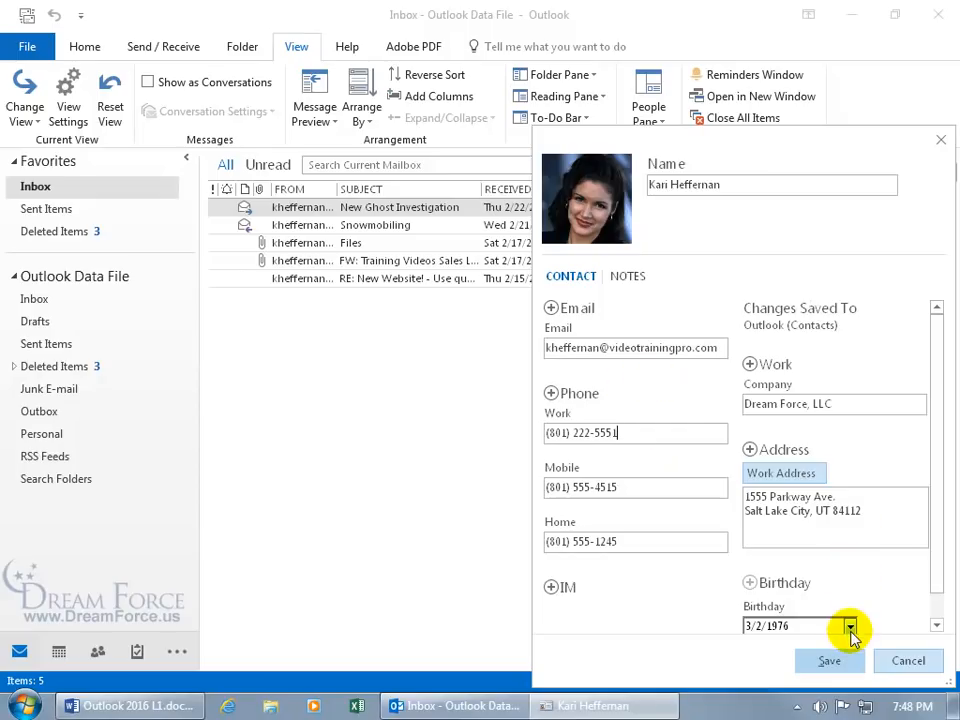
left_click(905, 662)
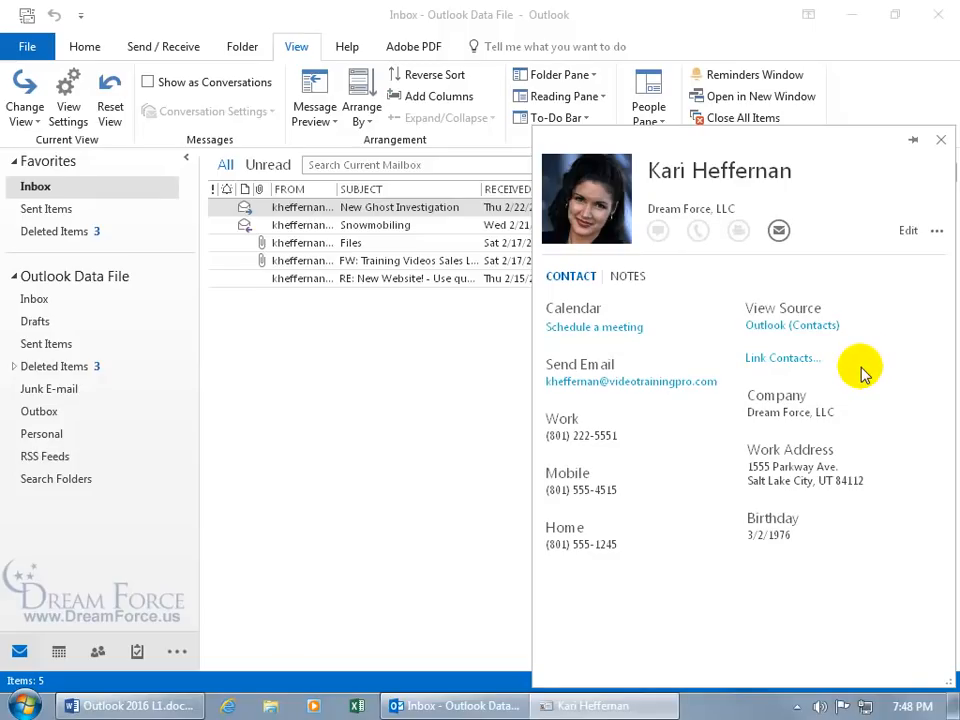
Step: View the favorite contact's source record in Outlook (Contacts), close it, and turn the To-Do Bar off
left_click(805, 327)
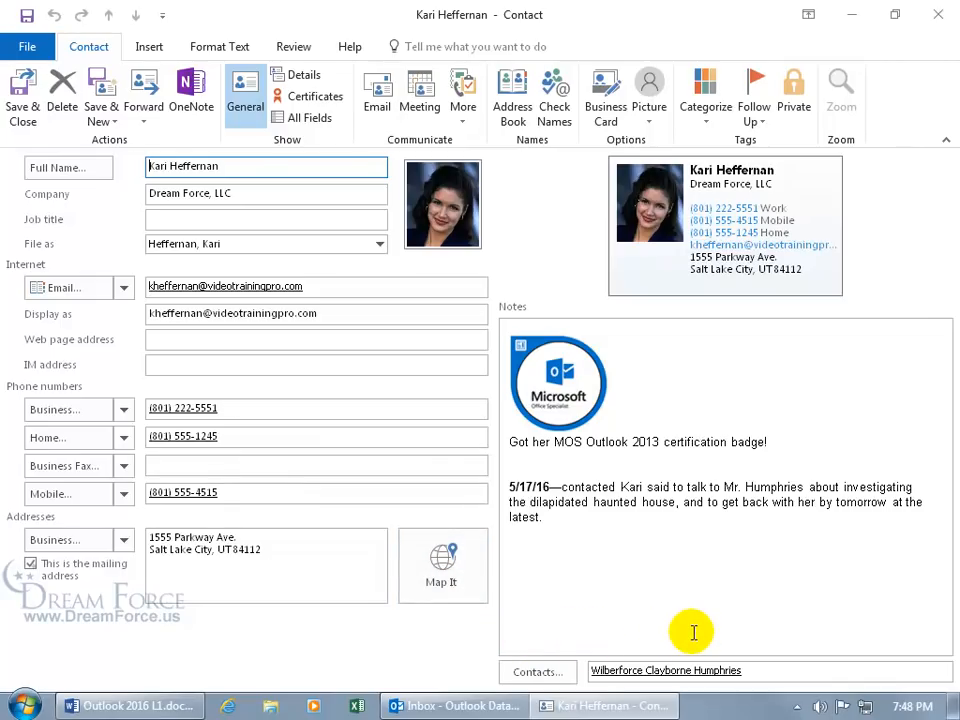
left_click(938, 14)
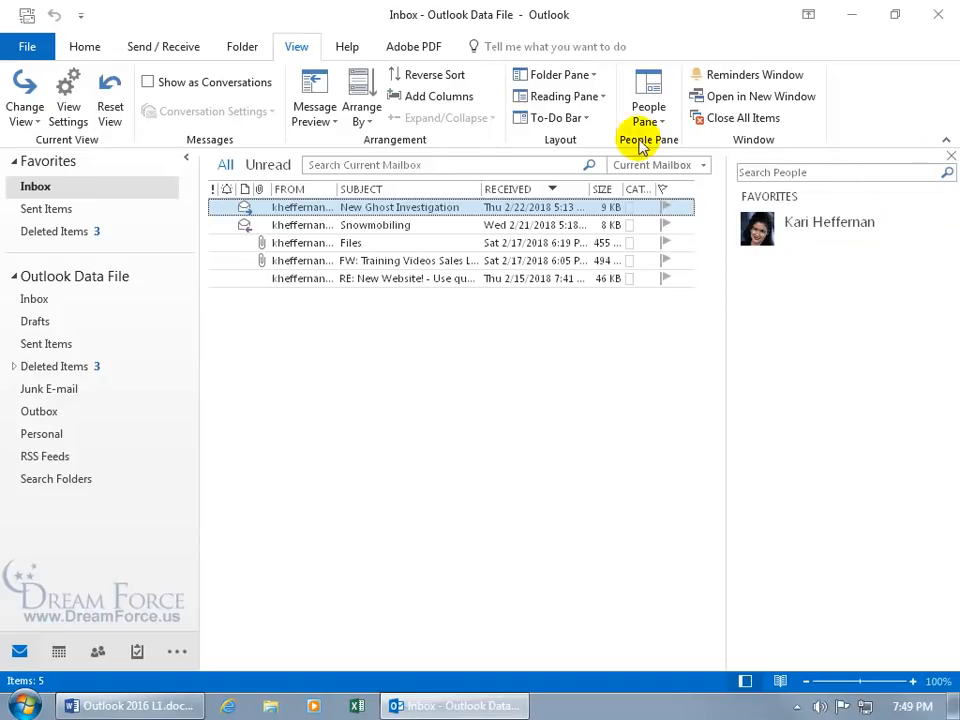
left_click(585, 120)
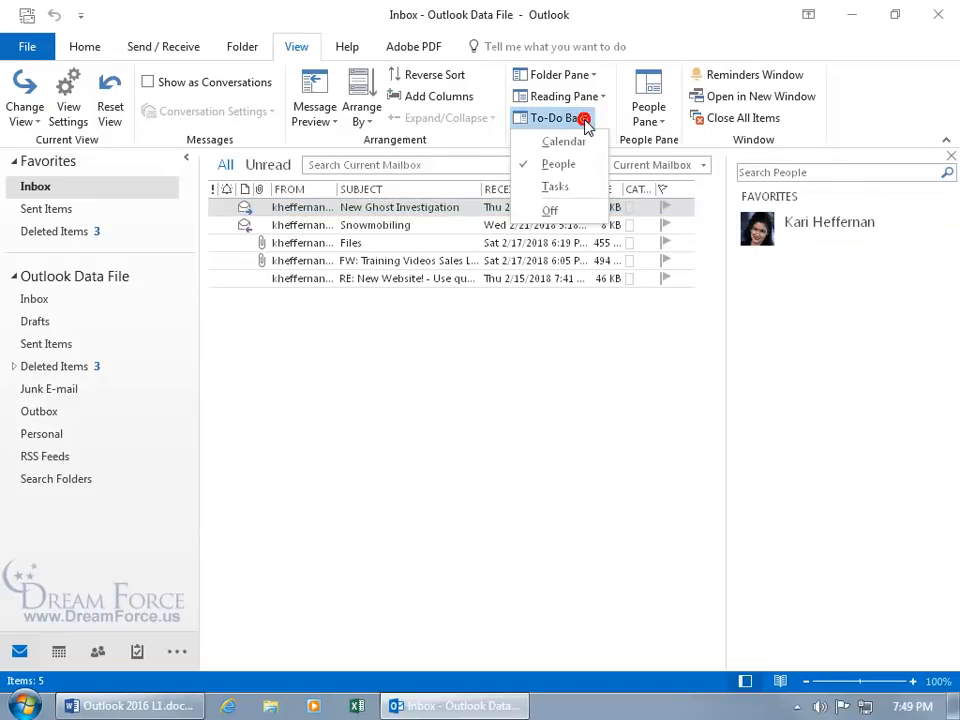
left_click(553, 209)
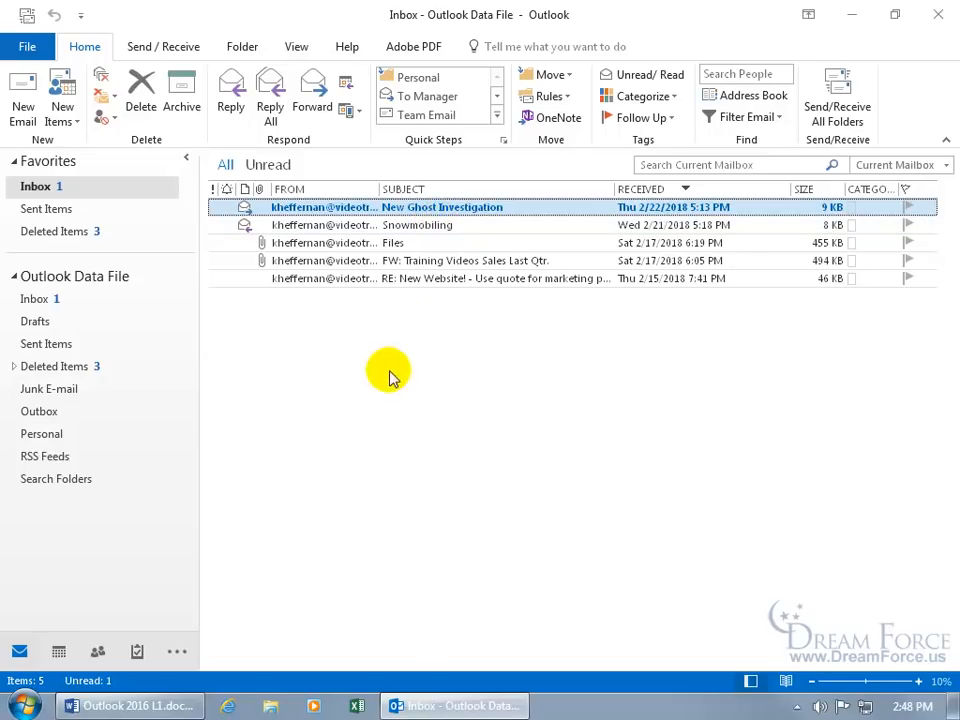
Step: Create a new email message and address it to the contact's suggested email address
key("ctrl+n")
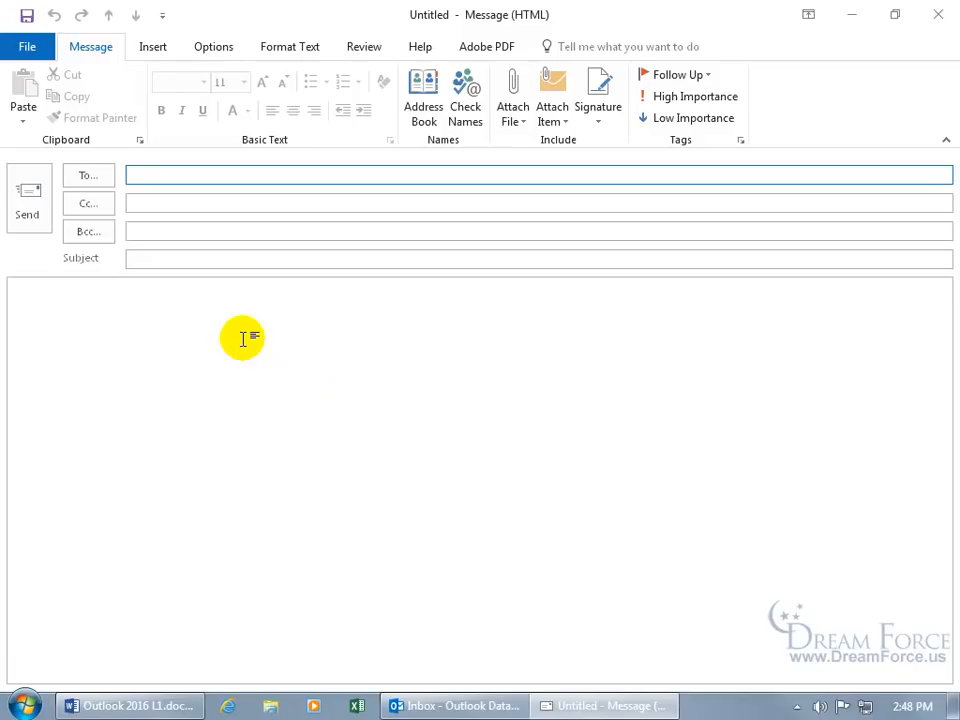
type("kh")
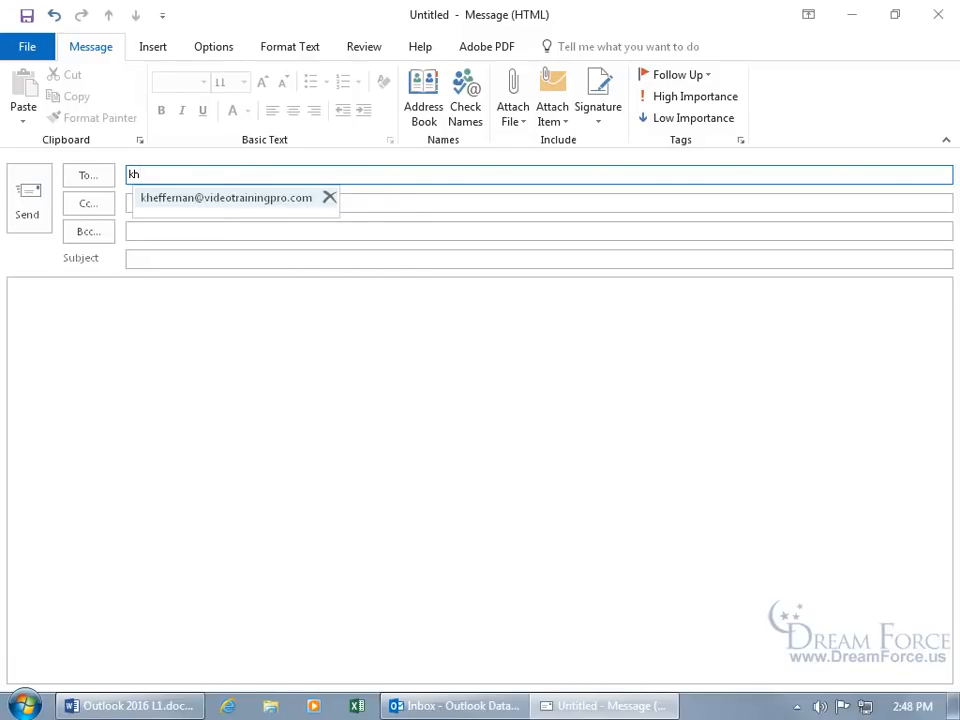
key("Return")
key("Tab")
key("Tab")
key("Tab")
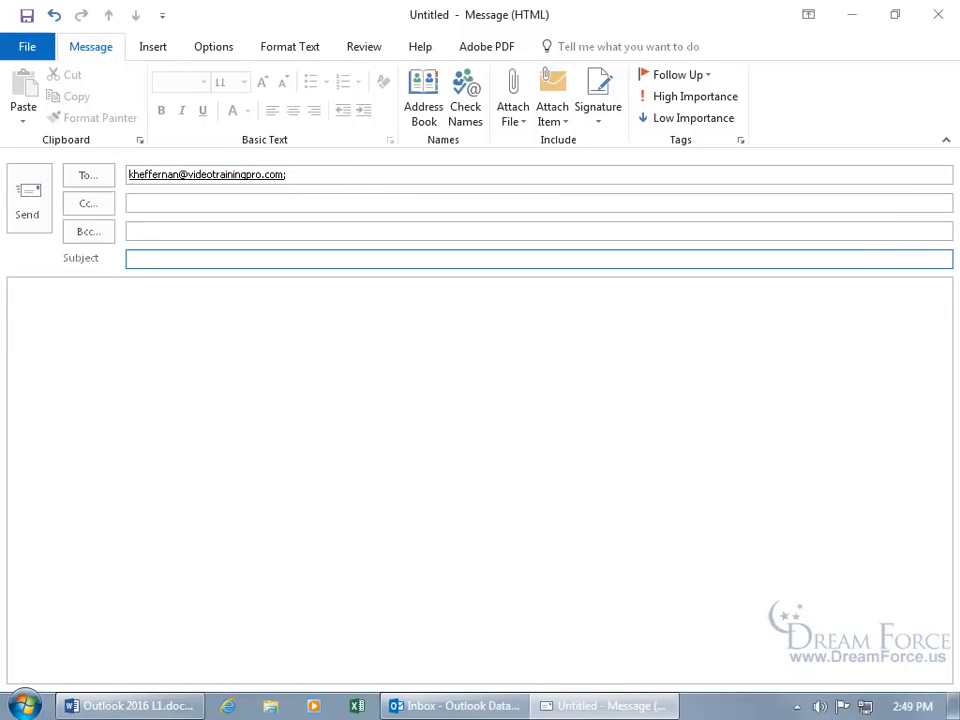
Step: Enter the subject "Hi" and the lines "Hi!" and "How are you?", sign with the sender's first name, and send the message
type("Hi")
key("Tab")
type("Hi!")
key("Return")
key("Return")
type("How are you?")
key("Return")
key("Return")
type("Kirt")
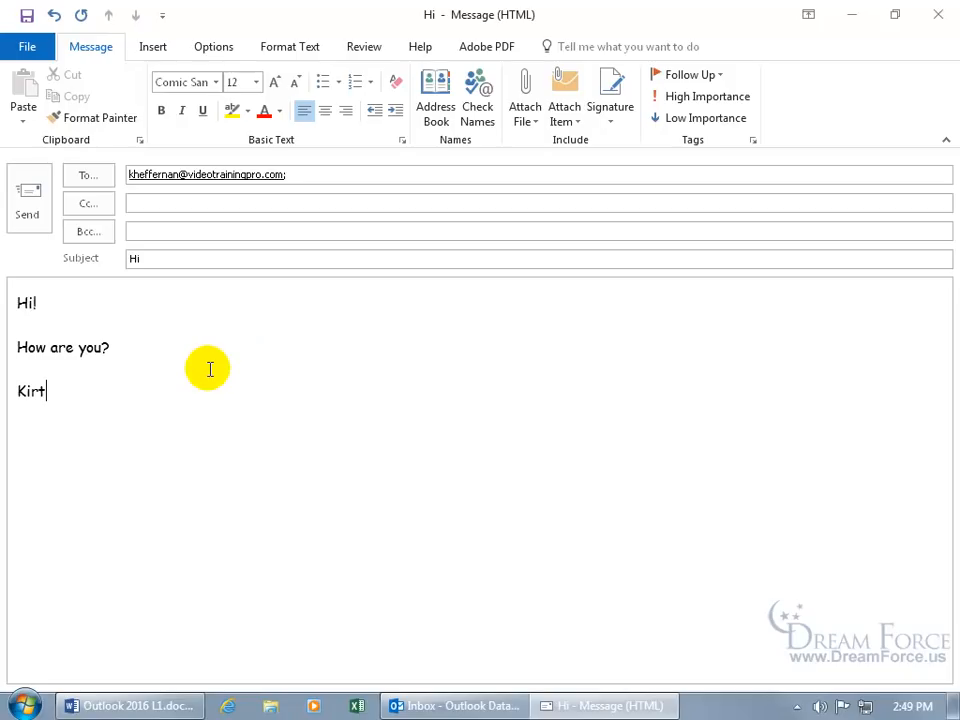
left_click(28, 203)
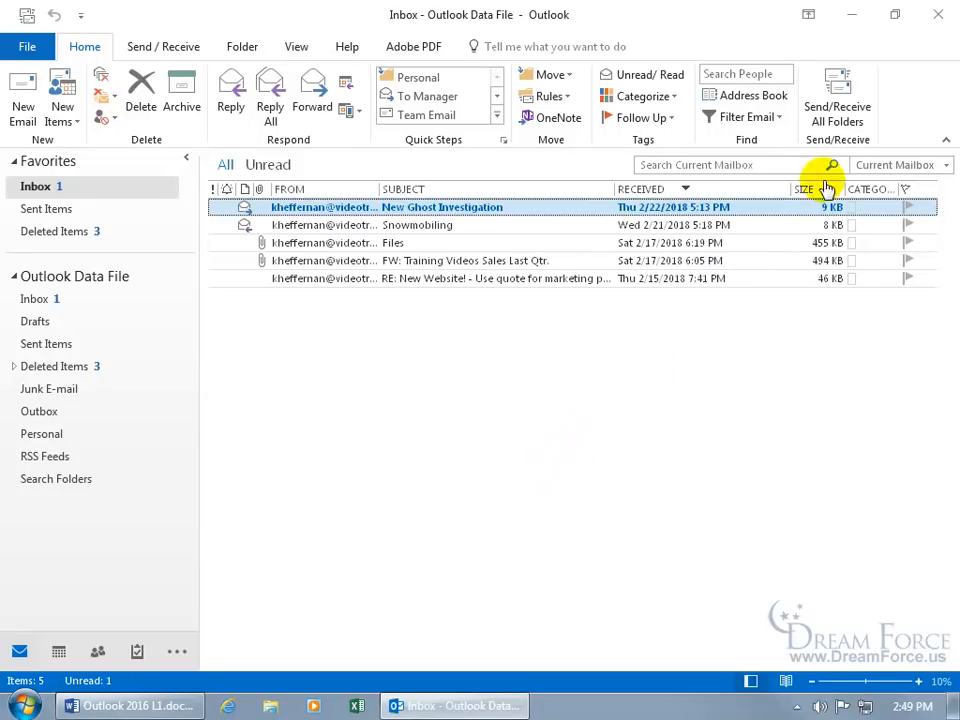
Step: Send and receive all folders, answer the new "RE: Hi" message with "Good!", send the reply and close the message
left_click(832, 118)
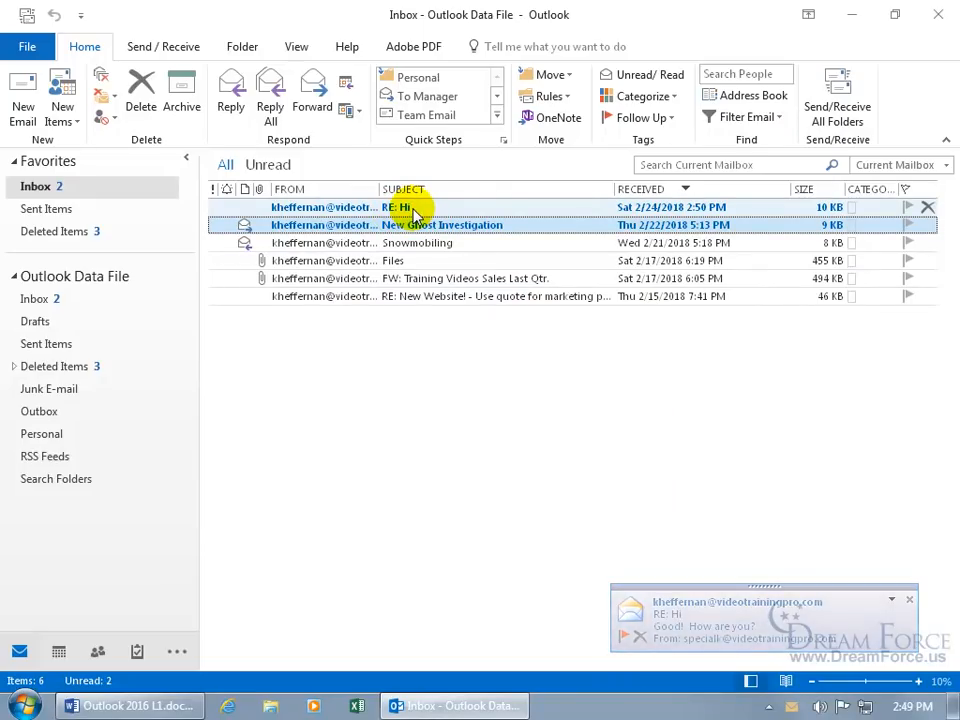
double_click(413, 208)
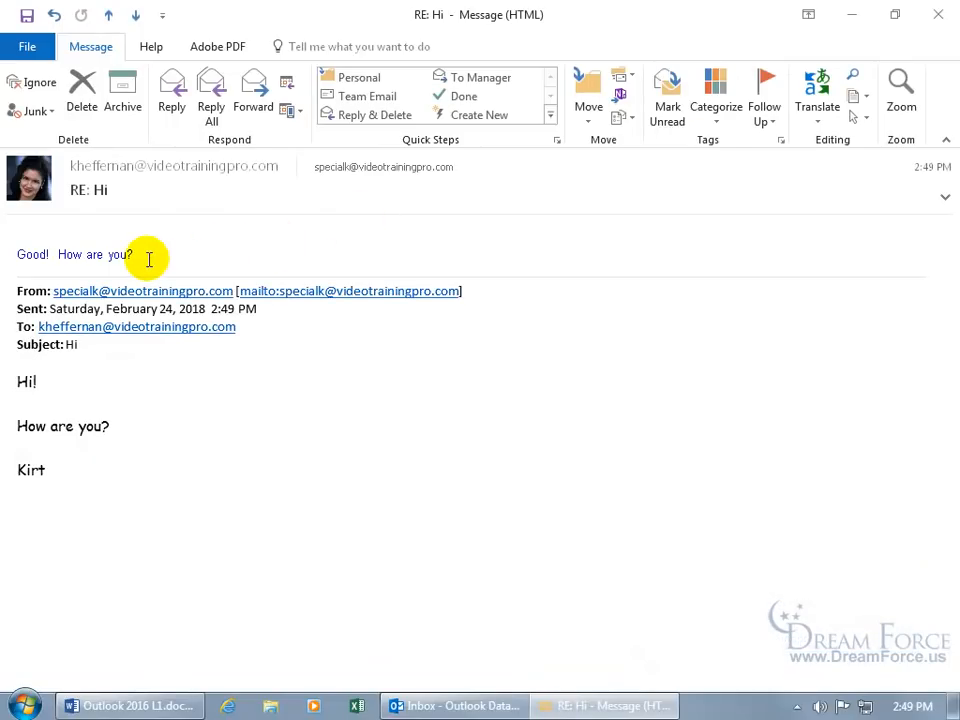
left_click(172, 105)
type("Good!")
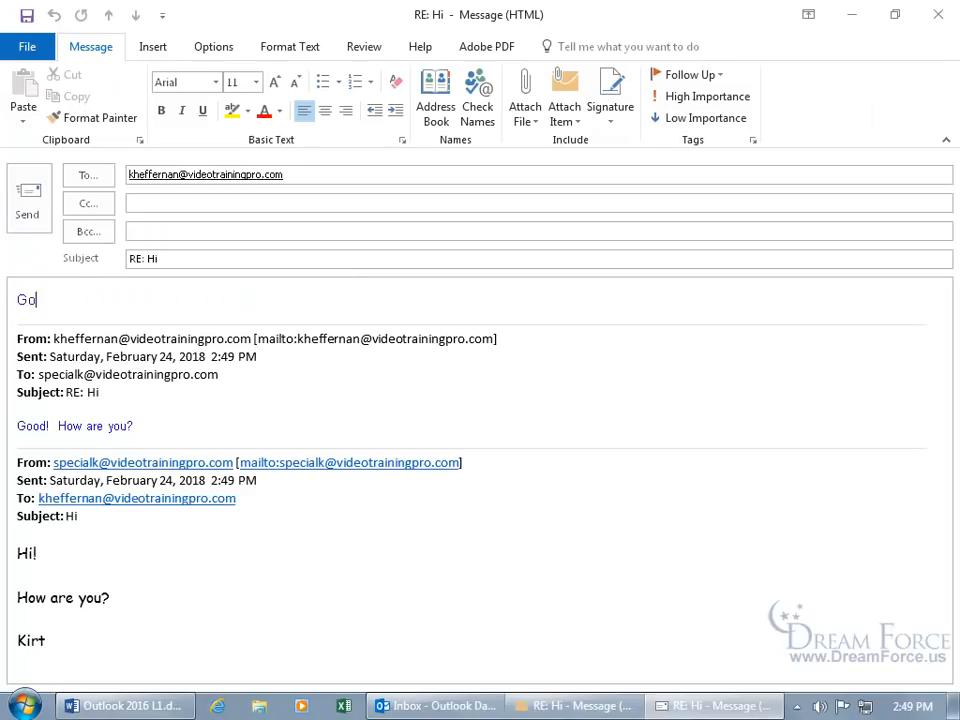
left_click(30, 212)
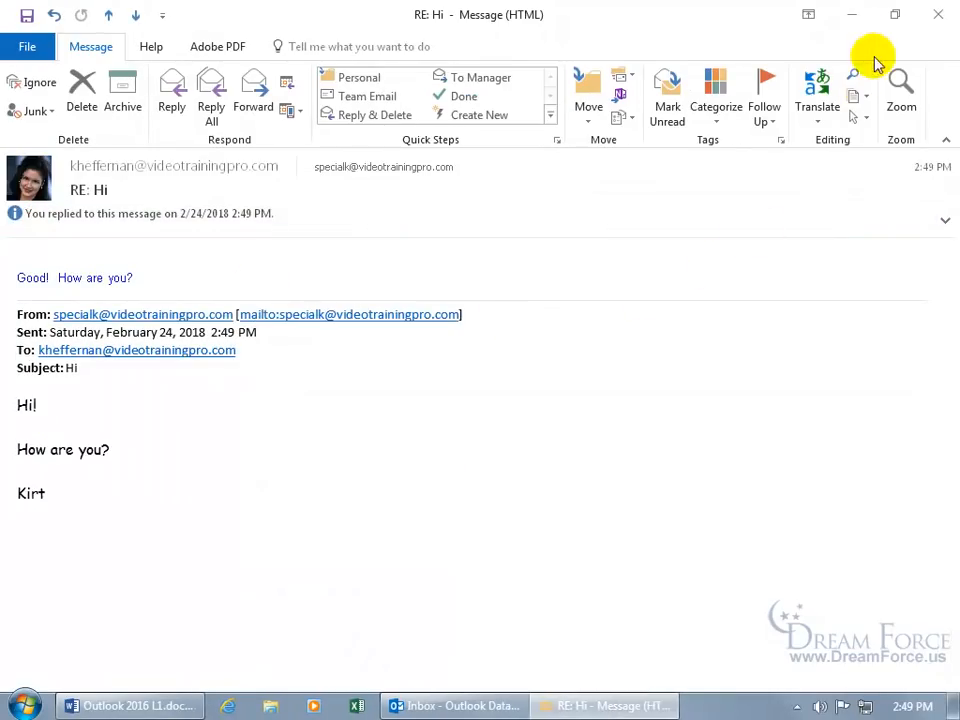
left_click(934, 15)
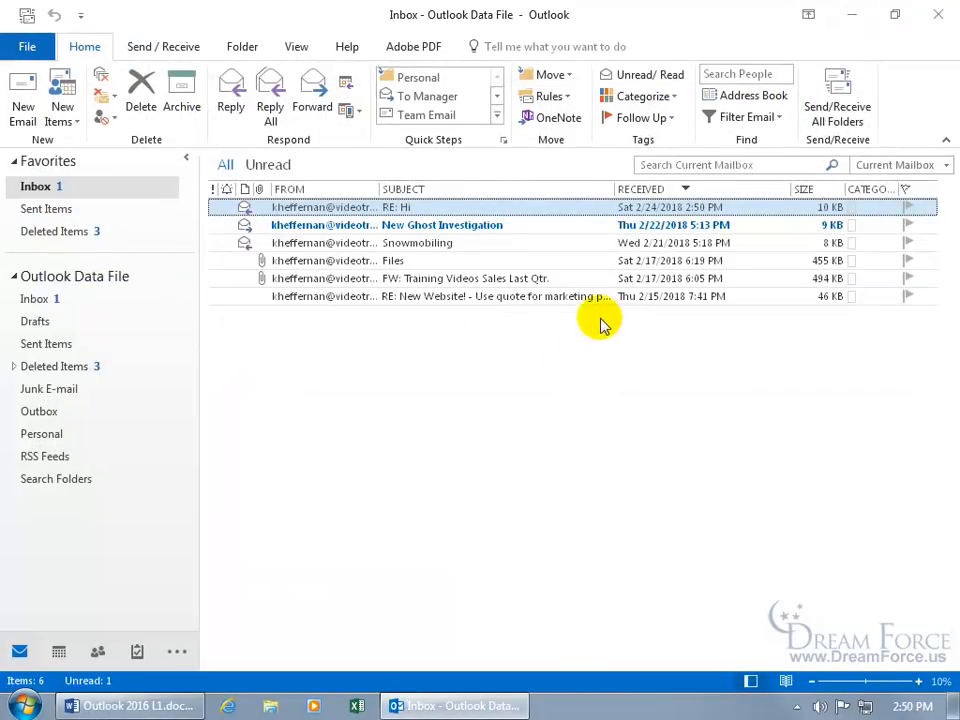
Step: Fetch new mail again, answer the newest "RE: Hi" message with "Oh, goodie!", send the reply and close the message
left_click(846, 99)
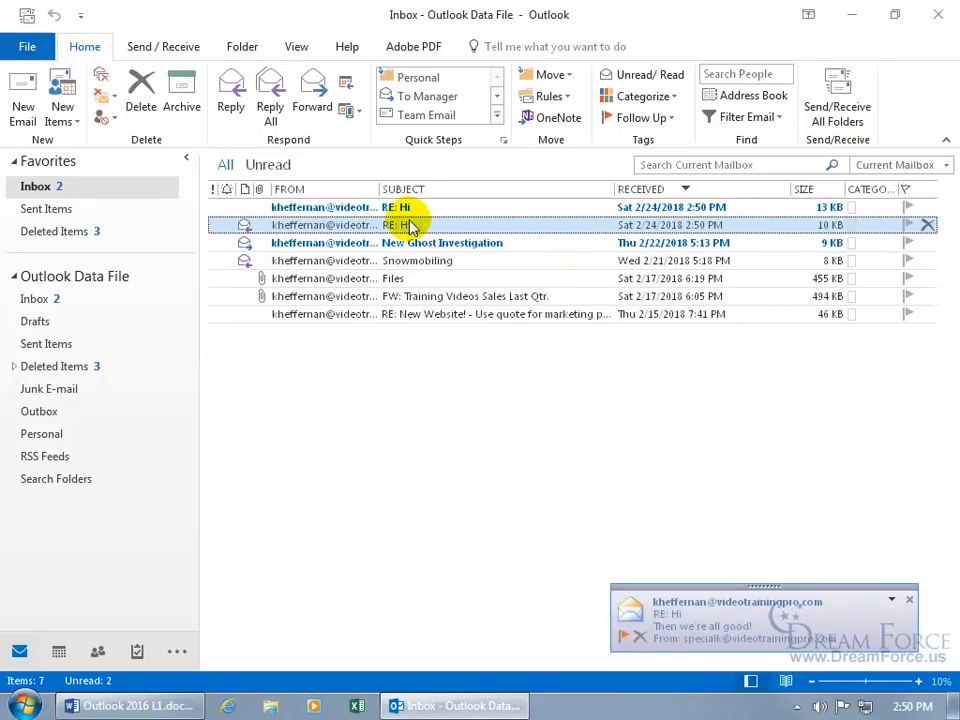
double_click(412, 212)
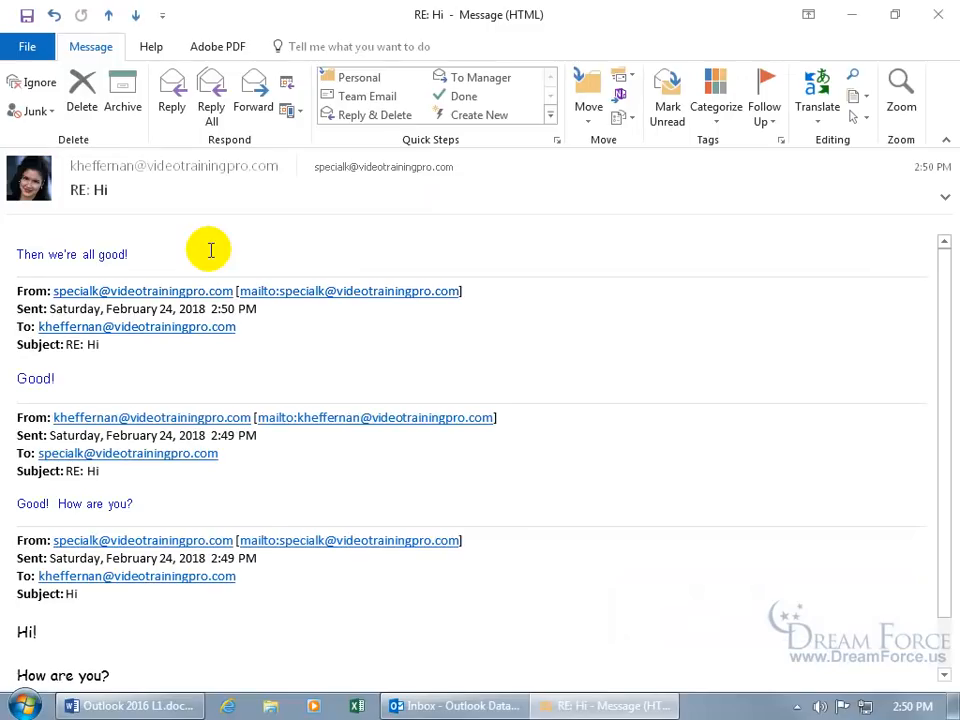
left_click(170, 102)
type("Oh,")
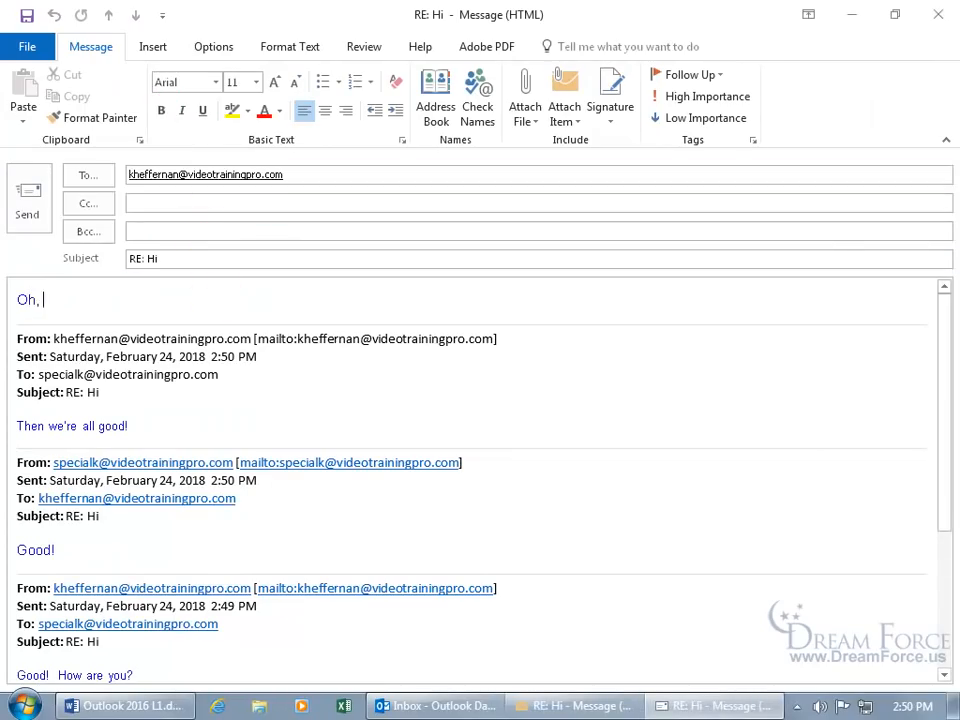
type(" goodie!")
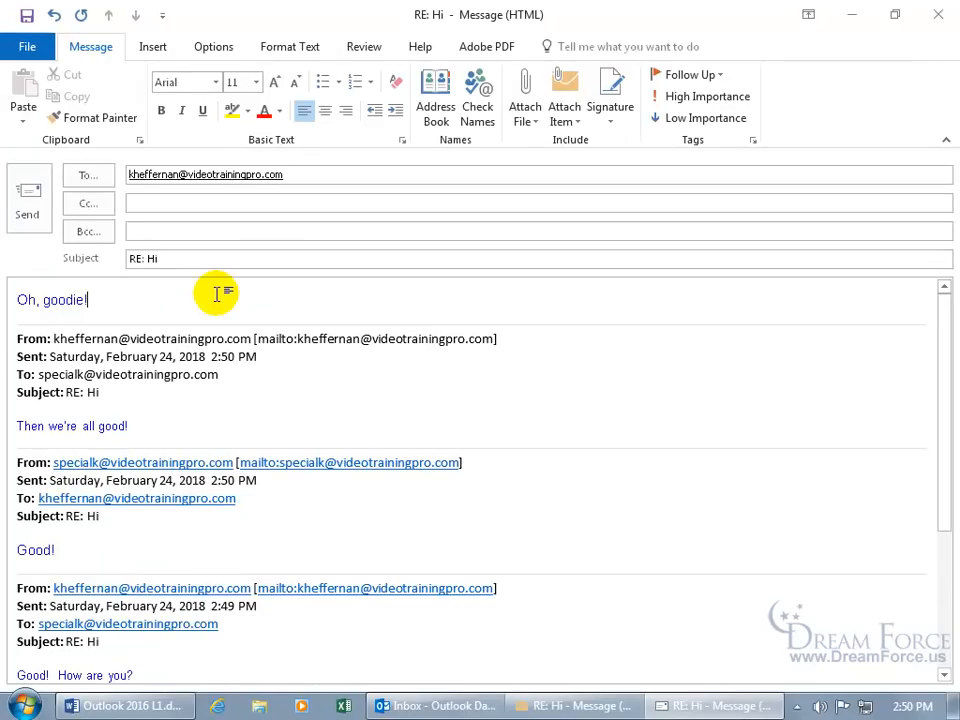
left_click(22, 210)
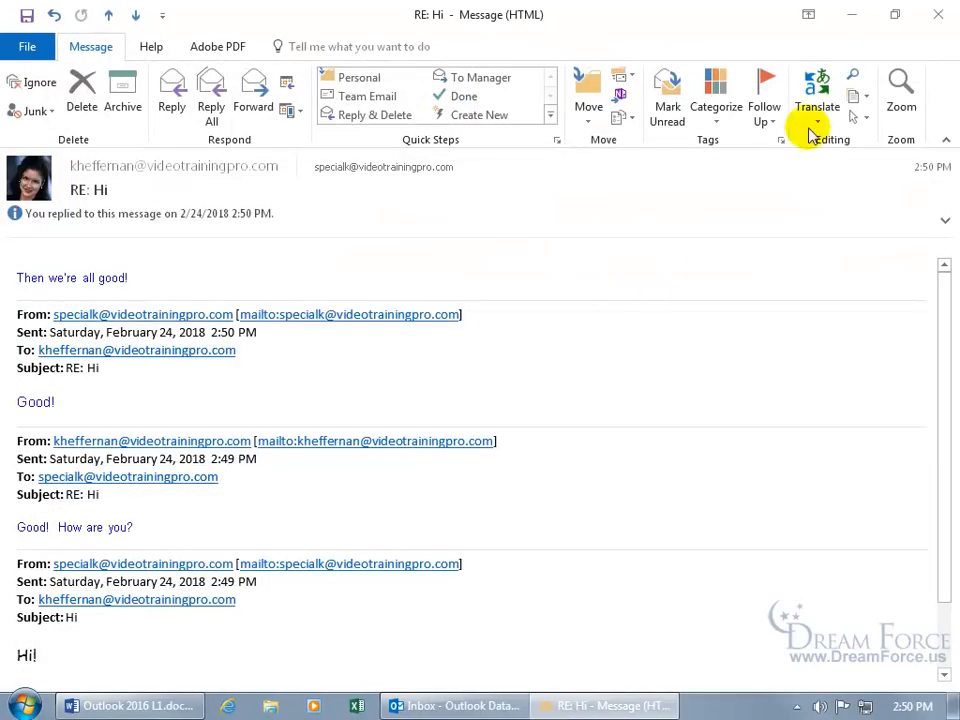
left_click(939, 14)
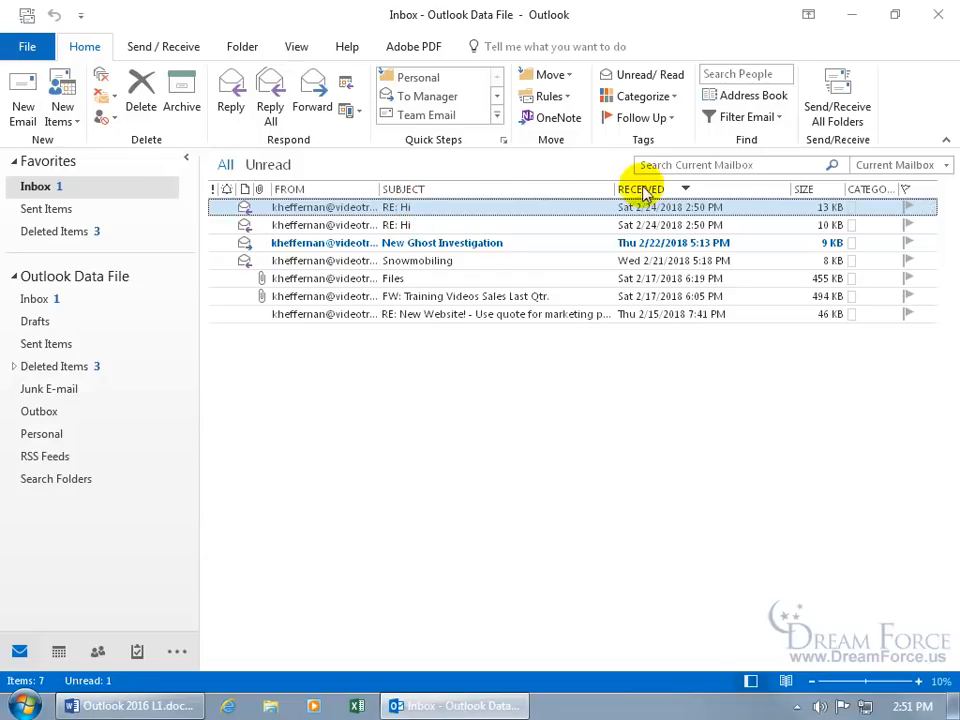
Step: Check all folders for new mail, read the newest "RE: Hi" message, and close it
left_click(830, 113)
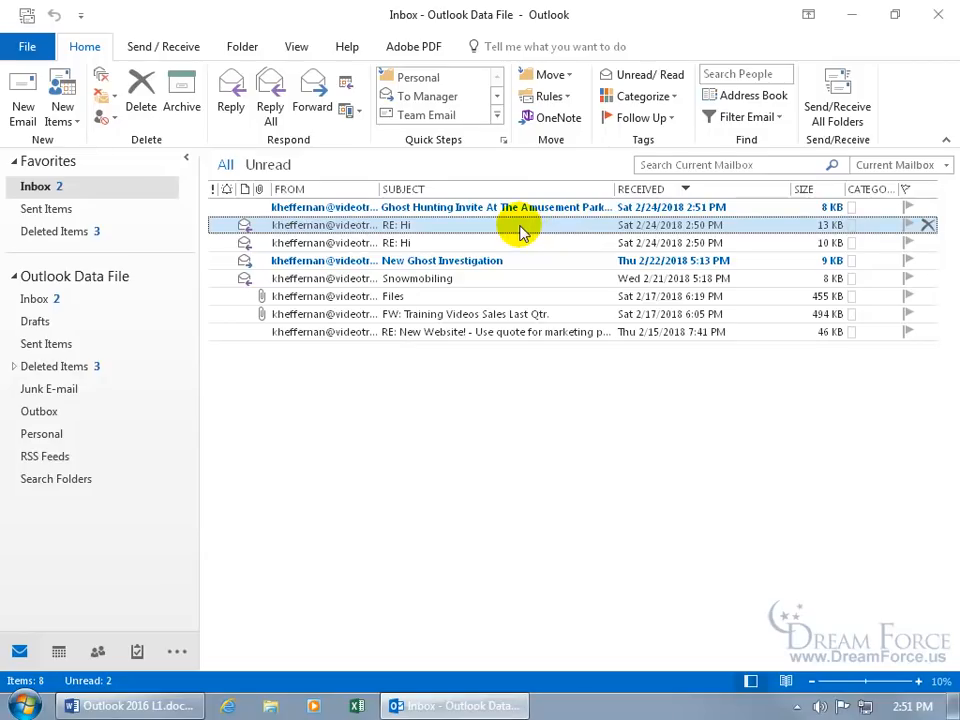
left_click(832, 100)
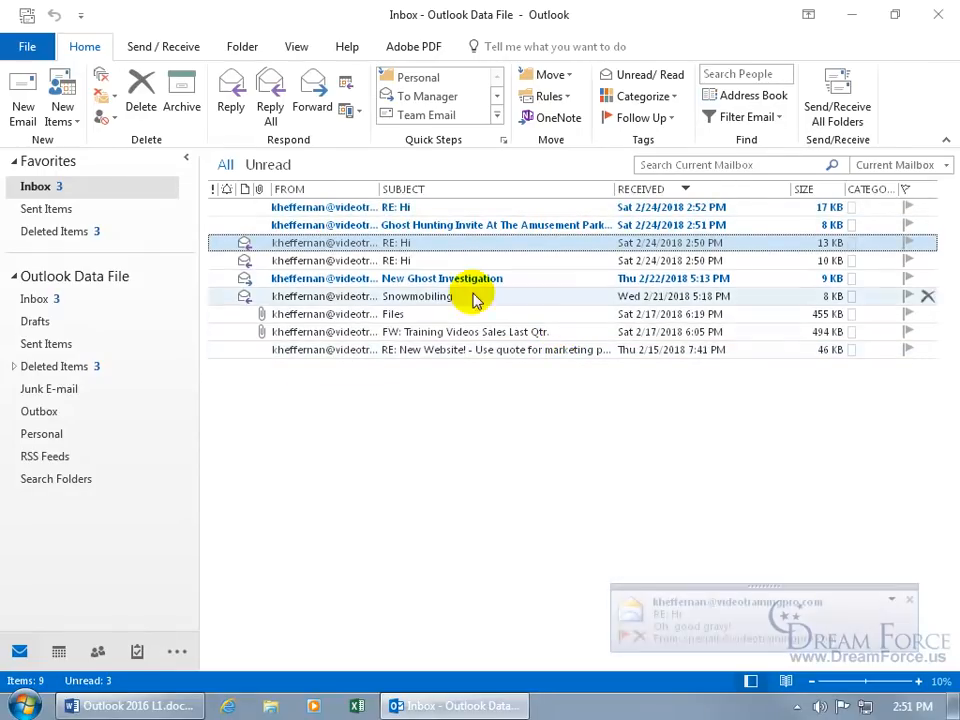
double_click(399, 208)
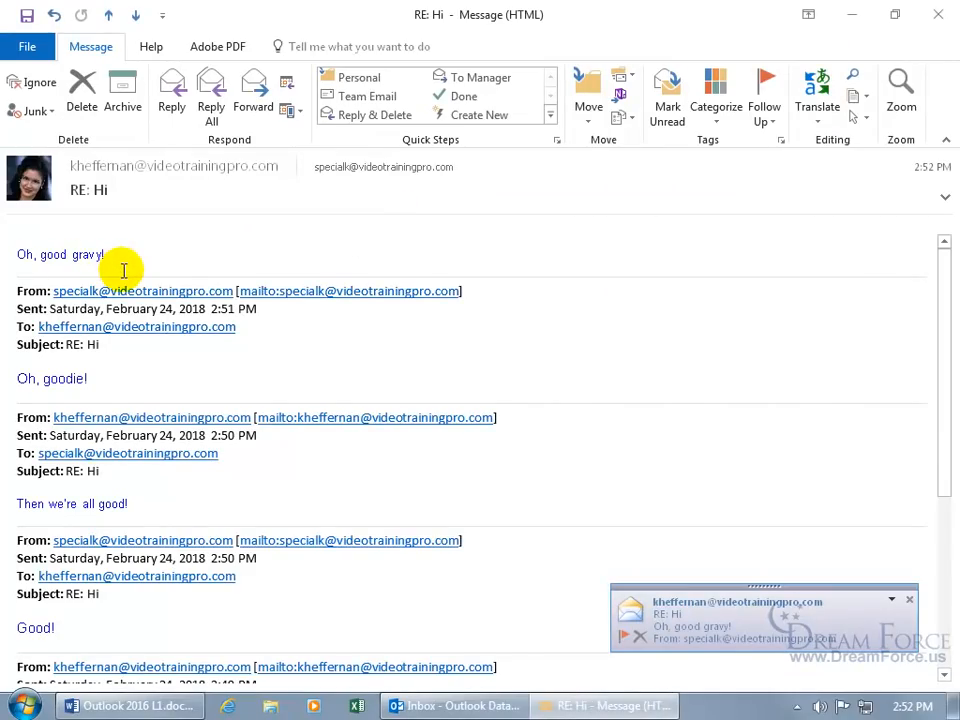
left_click(940, 14)
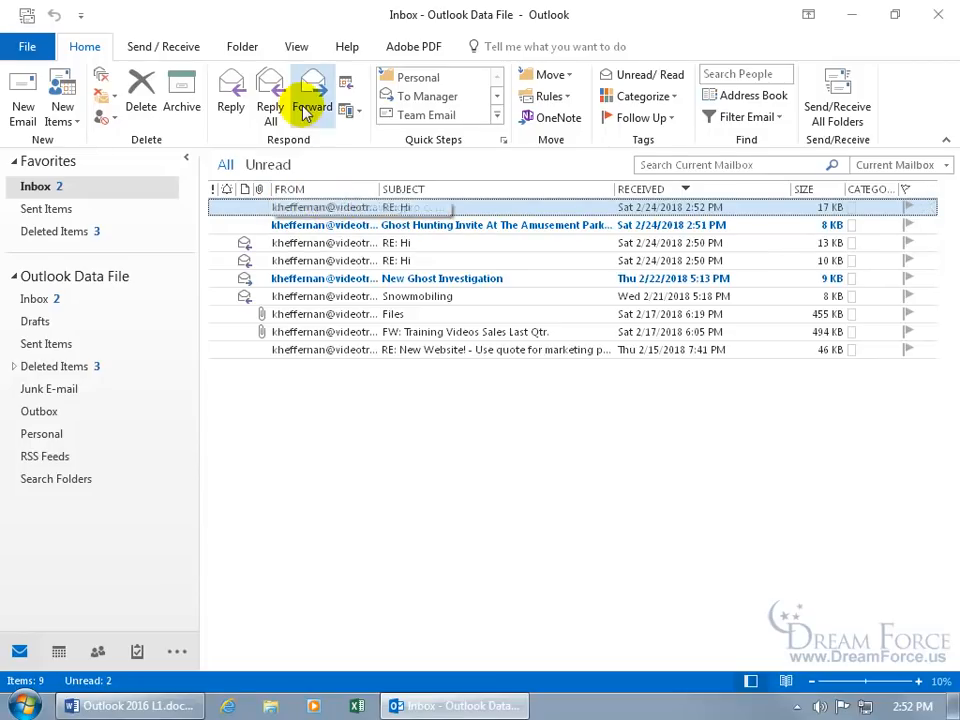
Step: Show the Inbox messages as conversations, applying the arrangement to this folder only
left_click(295, 47)
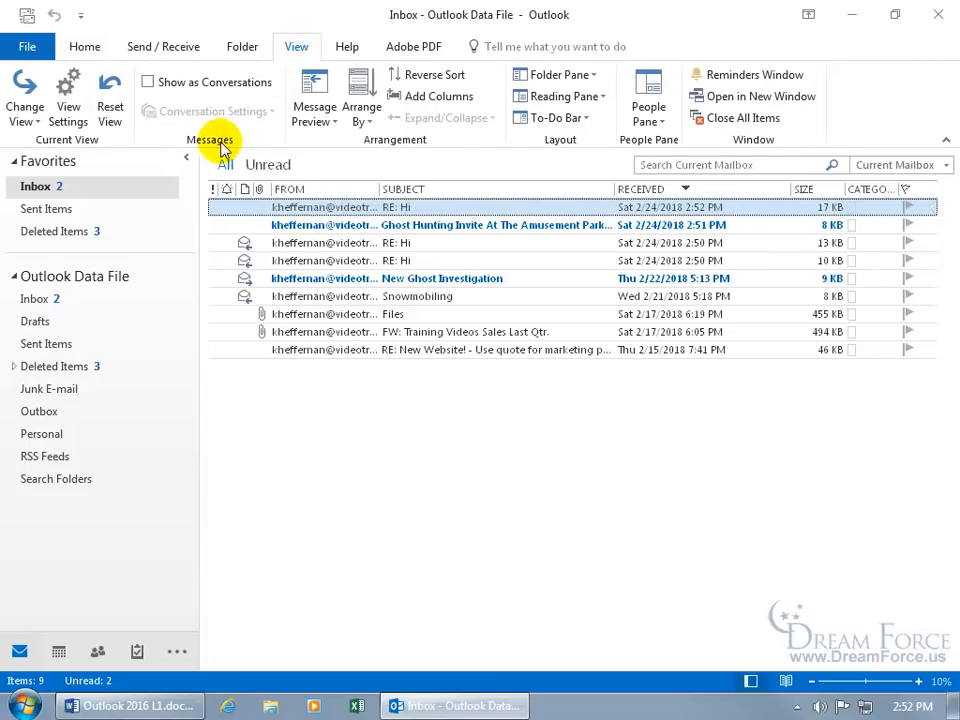
left_click(149, 84)
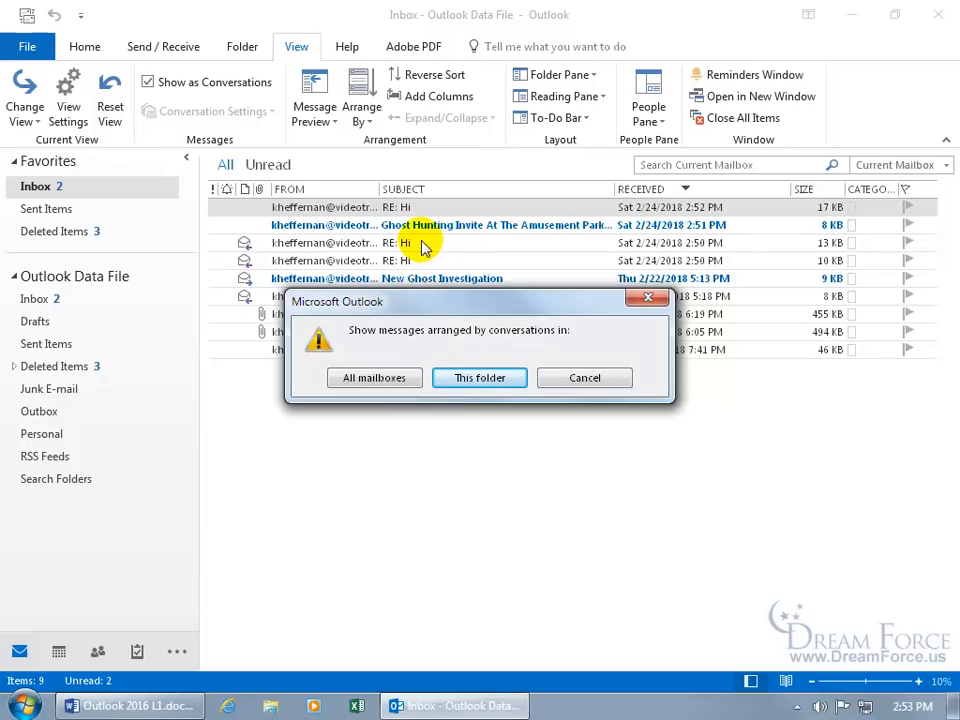
left_click(480, 379)
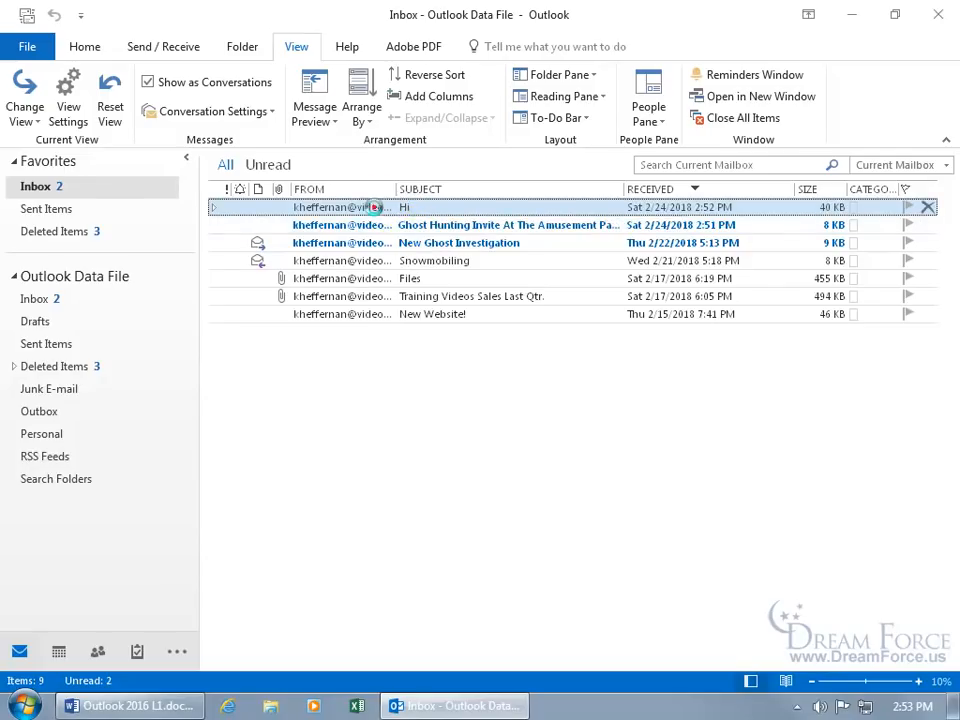
Step: Open the "Hi" conversation's latest message, close it, and expand the conversation to list its individual messages
double_click(374, 207)
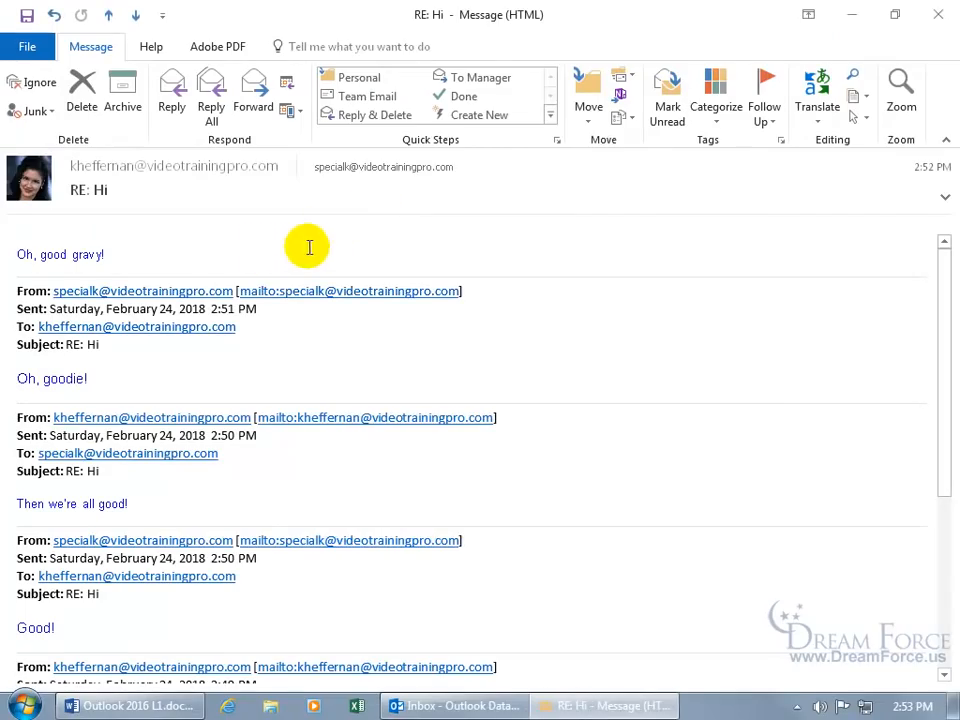
left_click(934, 15)
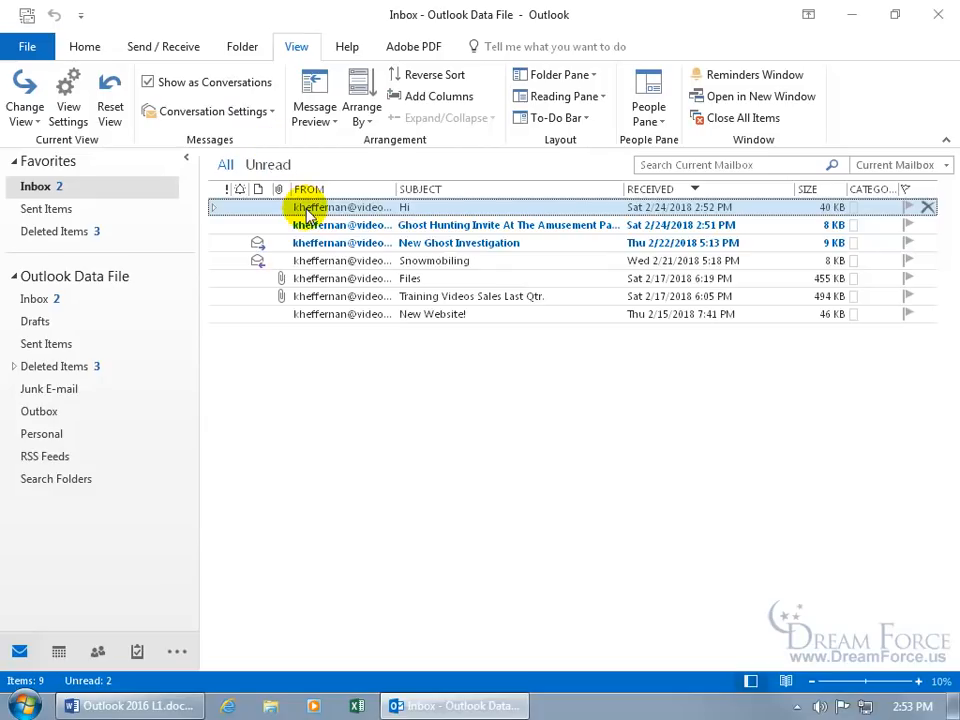
left_click(214, 211)
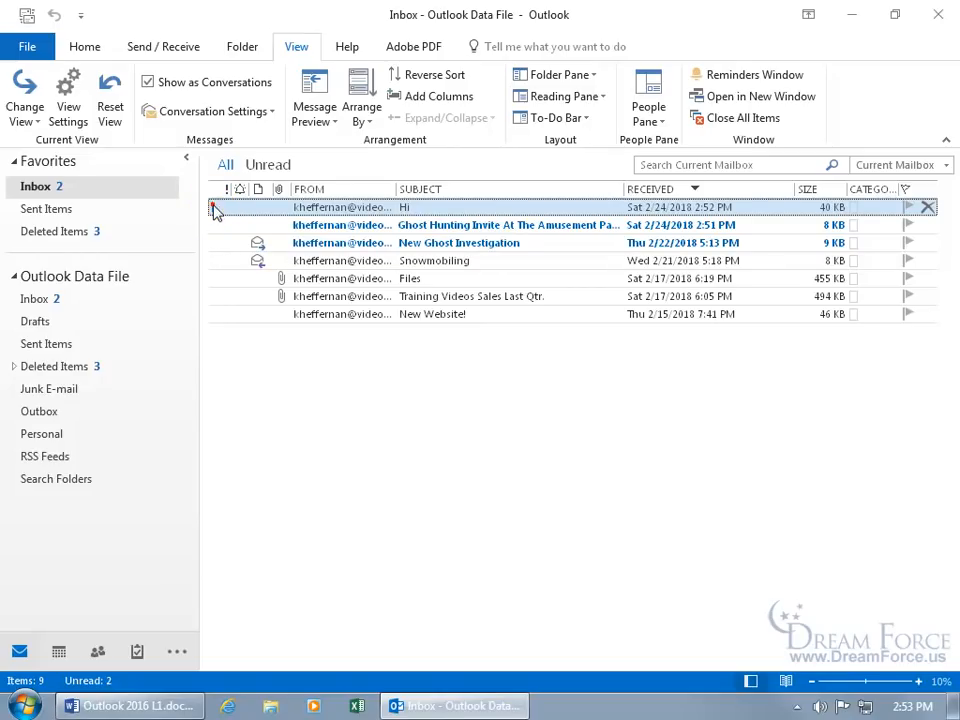
left_click(213, 207)
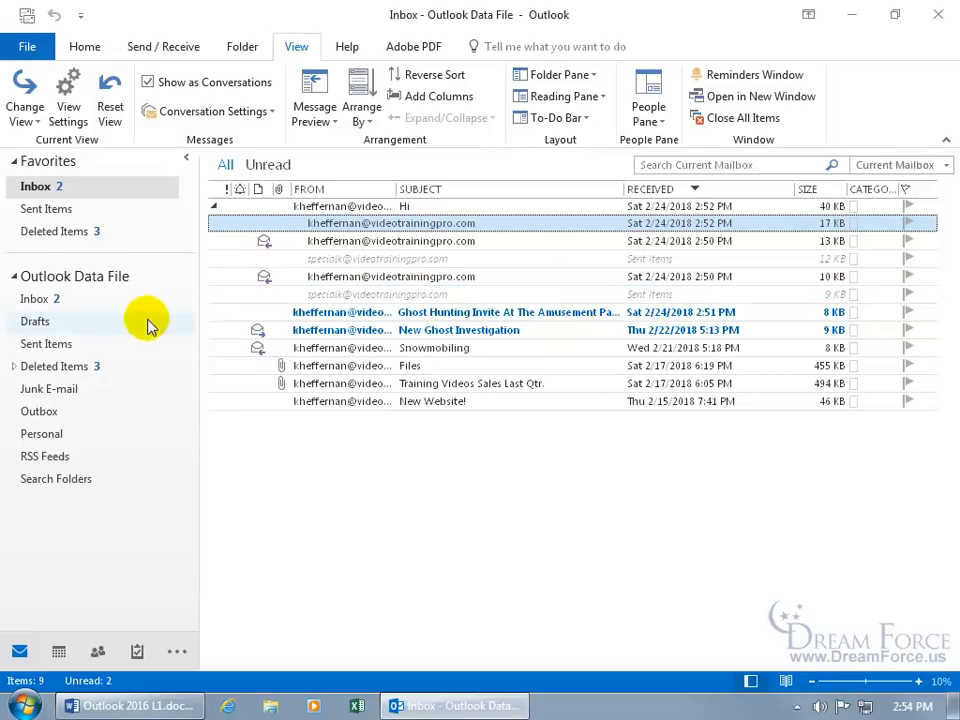
Step: View the two sent replies and the earliest received reply within the expanded "Hi" conversation, closing each message
double_click(446, 300)
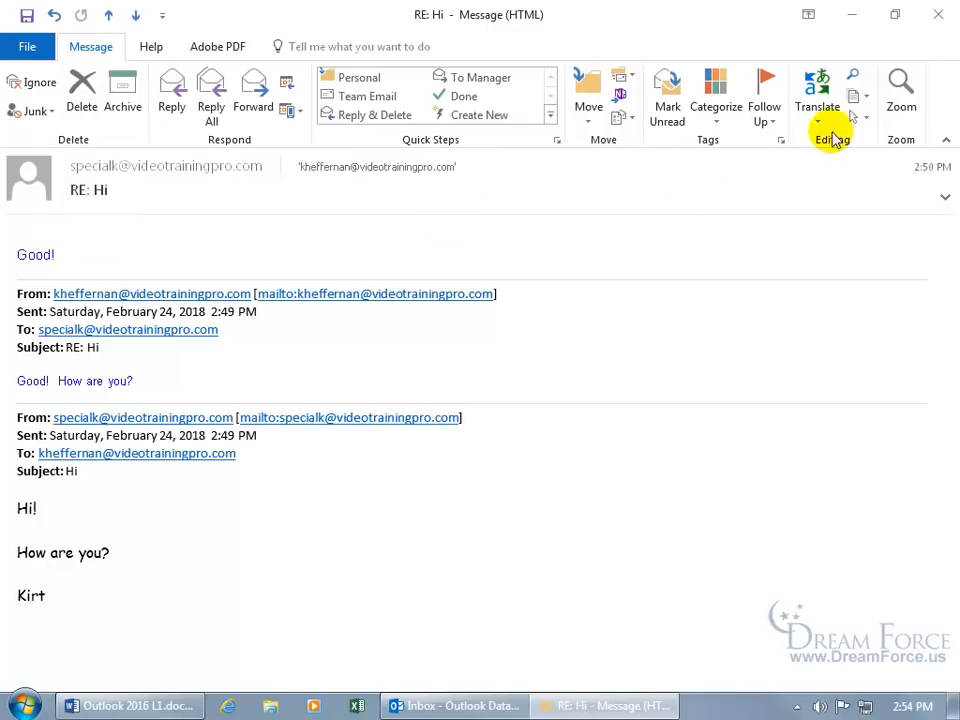
left_click(936, 14)
double_click(474, 276)
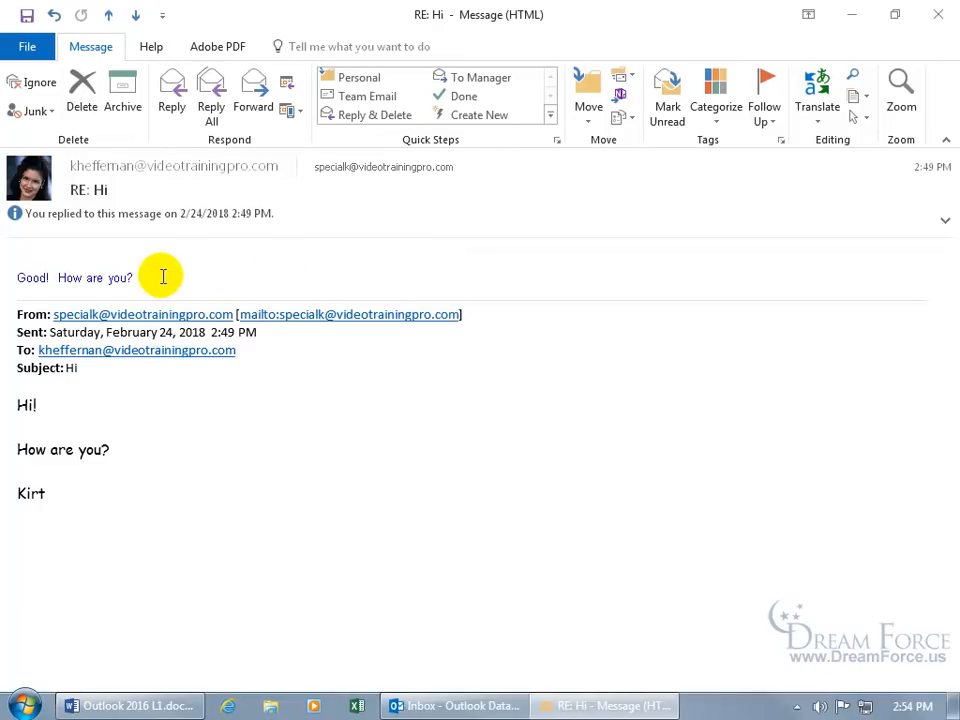
left_click(938, 14)
double_click(416, 260)
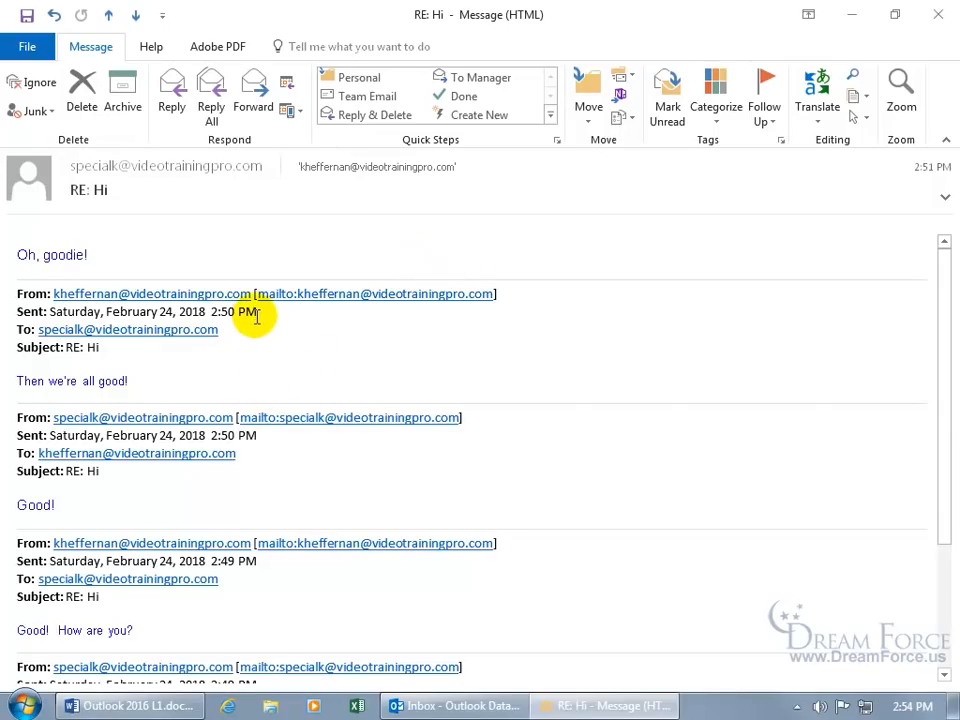
left_click(938, 14)
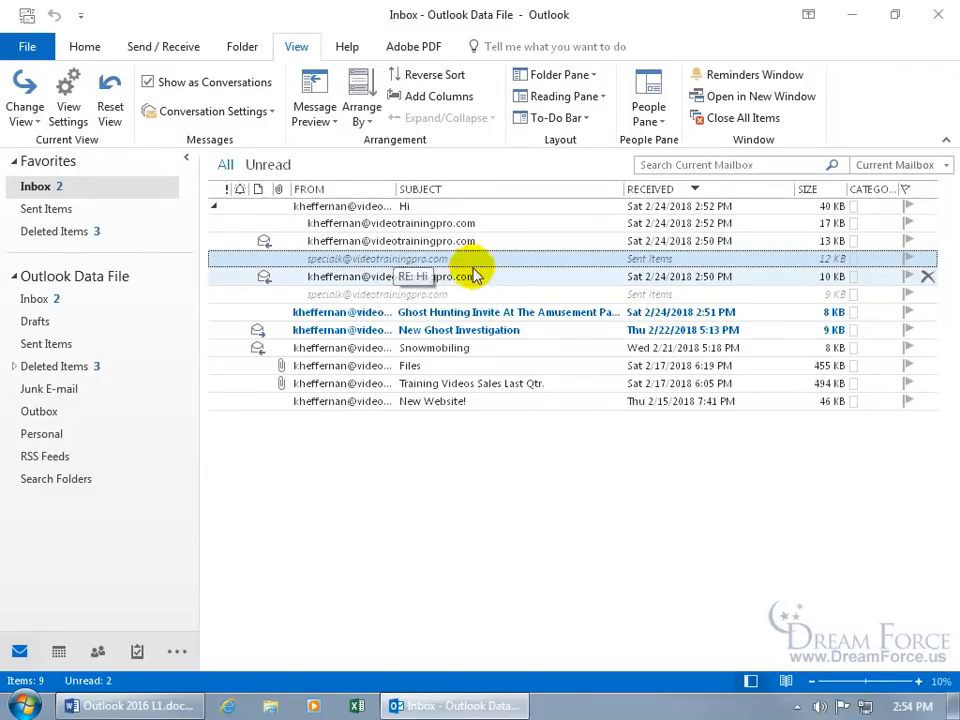
Step: View the two most recent received replies within the expanded "Hi" conversation, closing each message
double_click(452, 242)
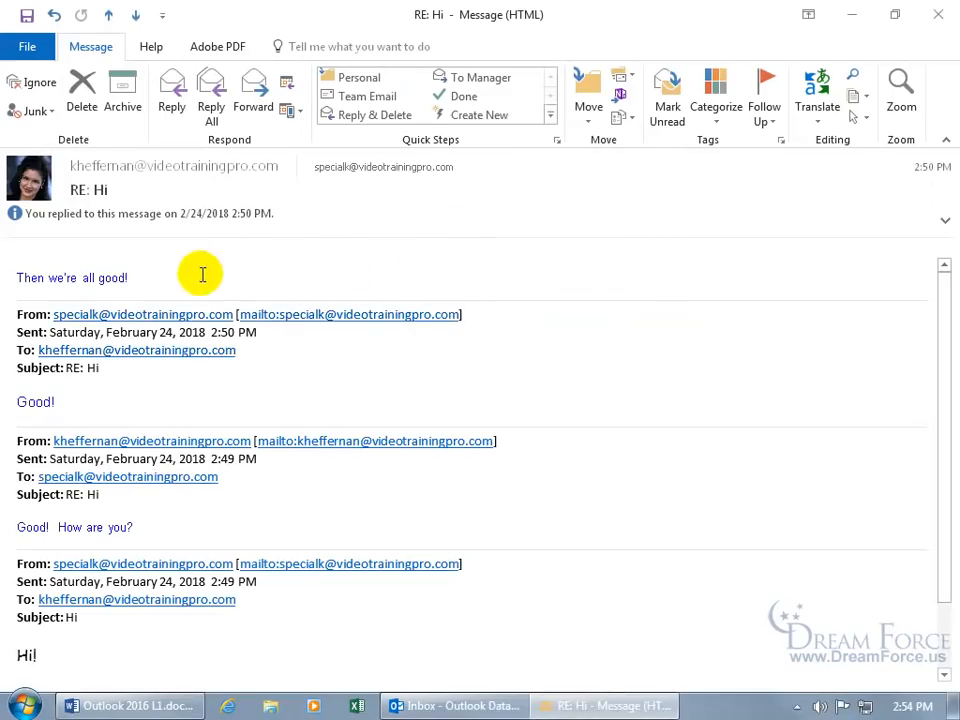
left_click(938, 14)
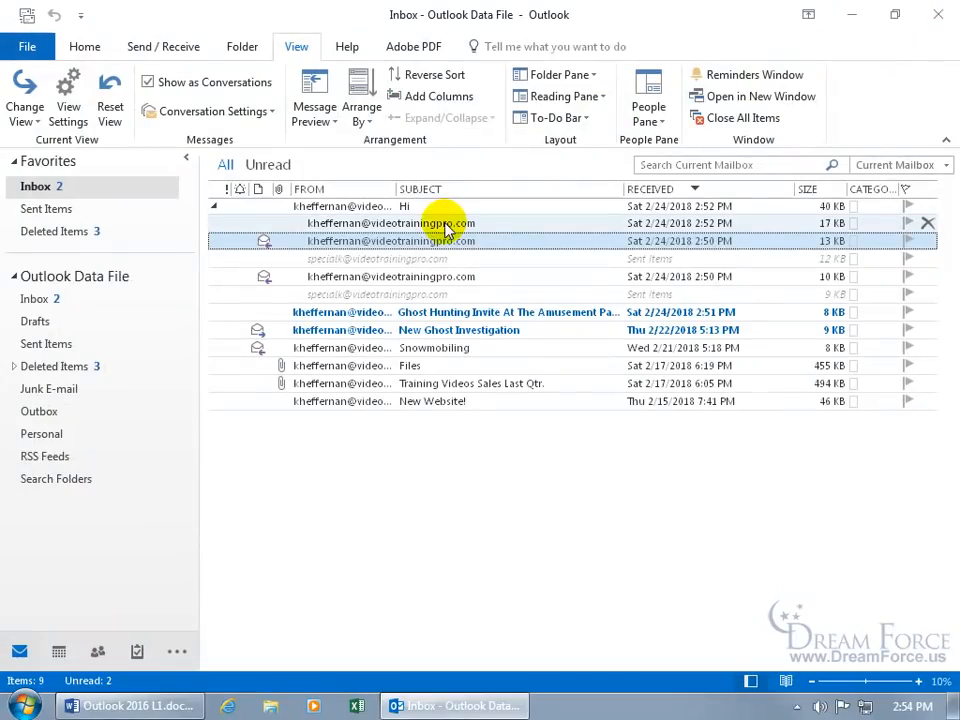
left_click(443, 223)
double_click(443, 223)
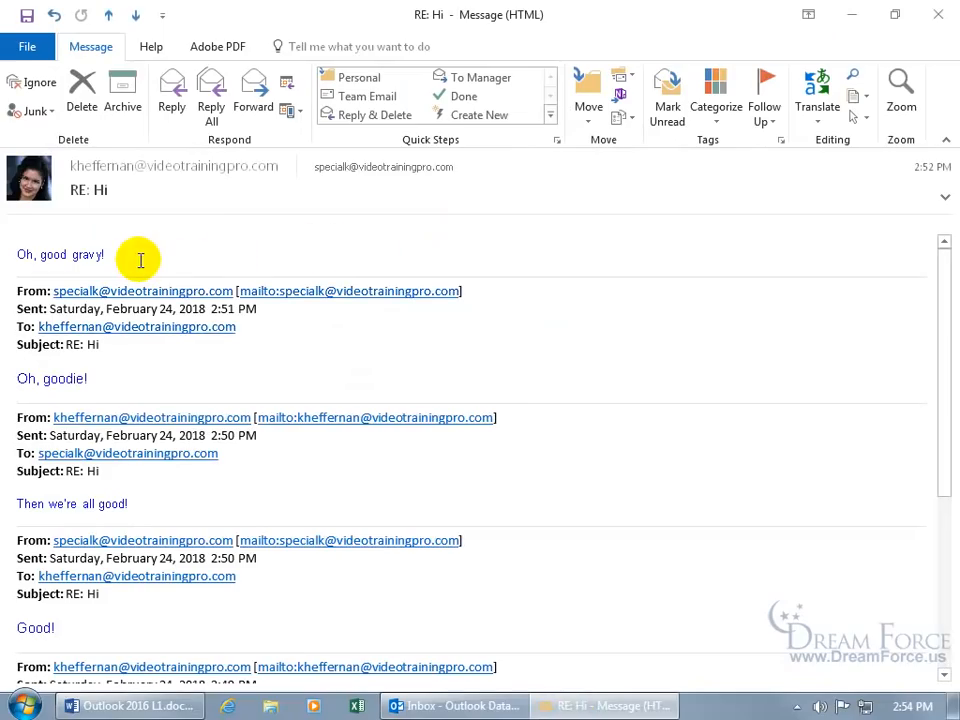
left_click(938, 14)
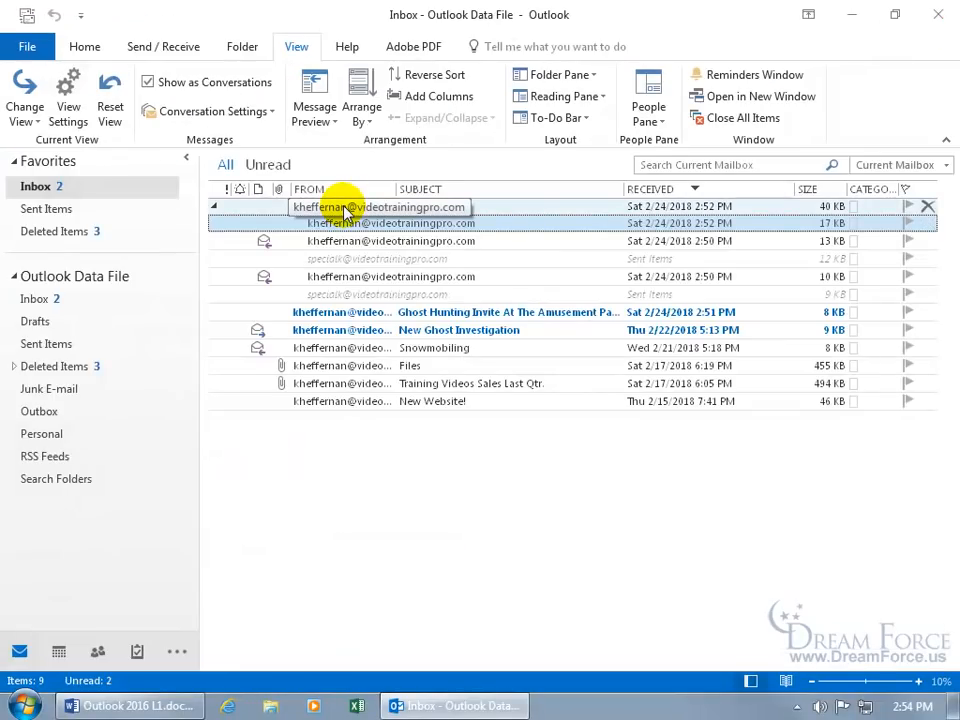
Step: Collapse the "Hi" conversation, open its latest message from the collapsed entry, and close the message
left_click(268, 208)
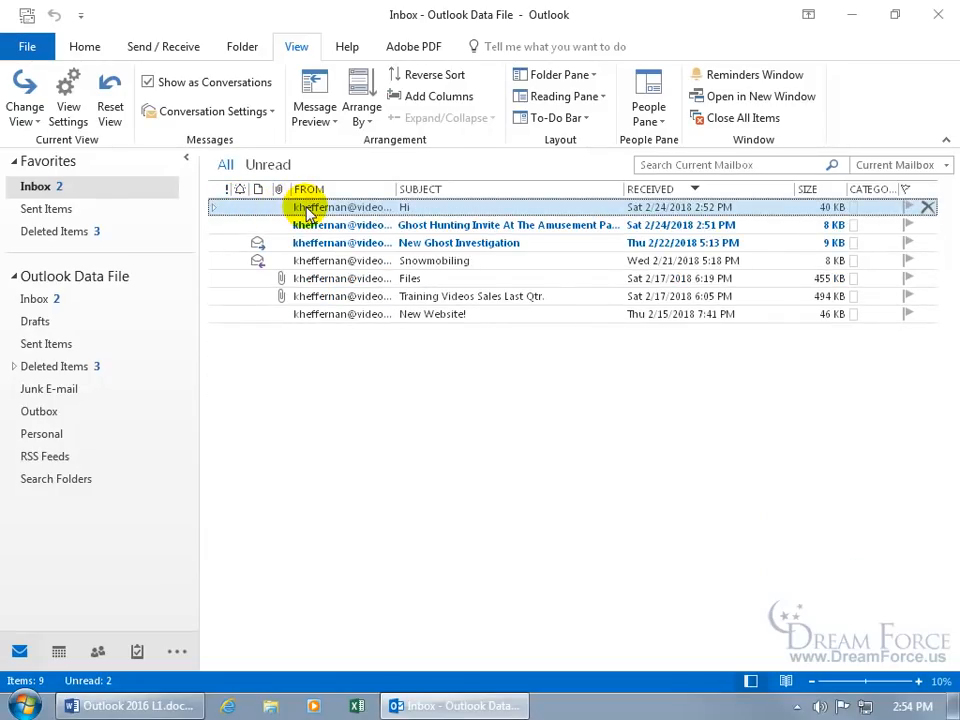
double_click(303, 208)
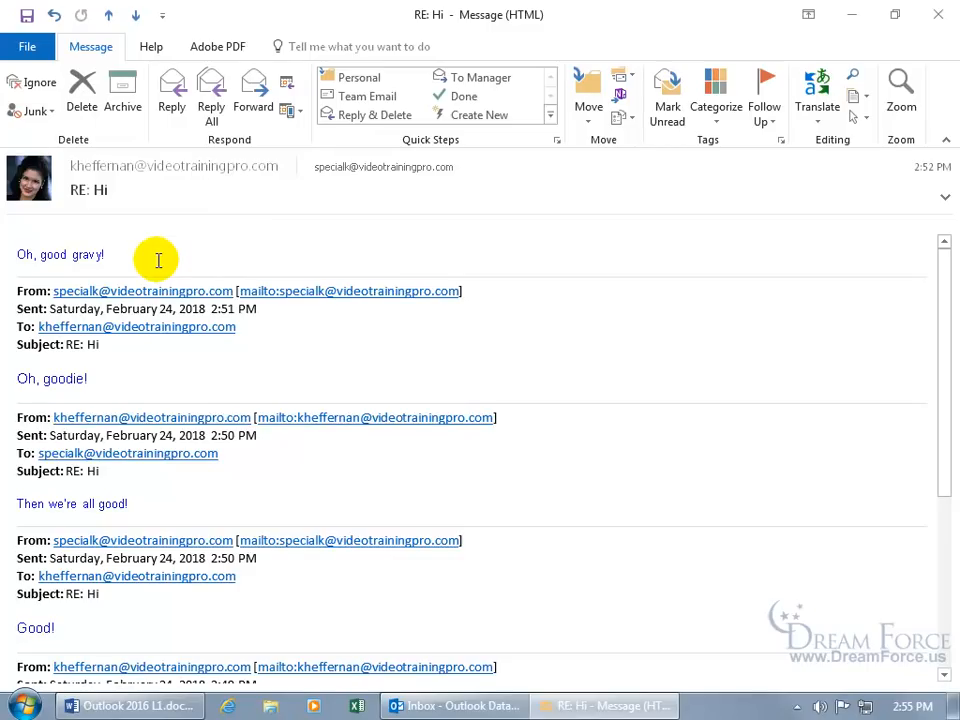
left_click(936, 16)
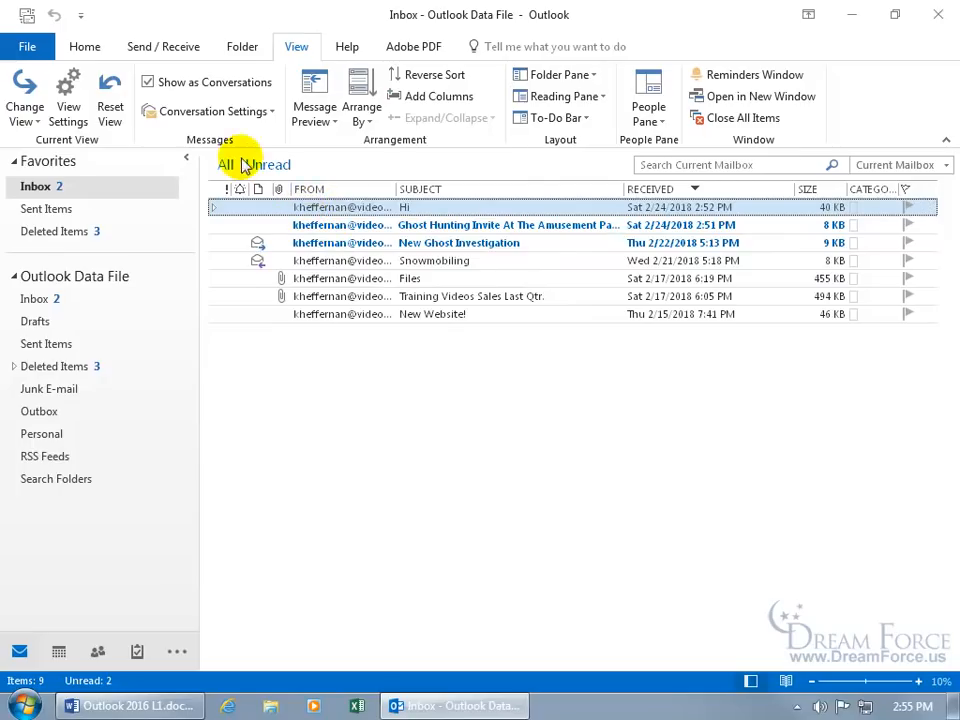
Step: Review the available conversation settings and stop arranging the Inbox messages by conversation, for this folder only
left_click(272, 115)
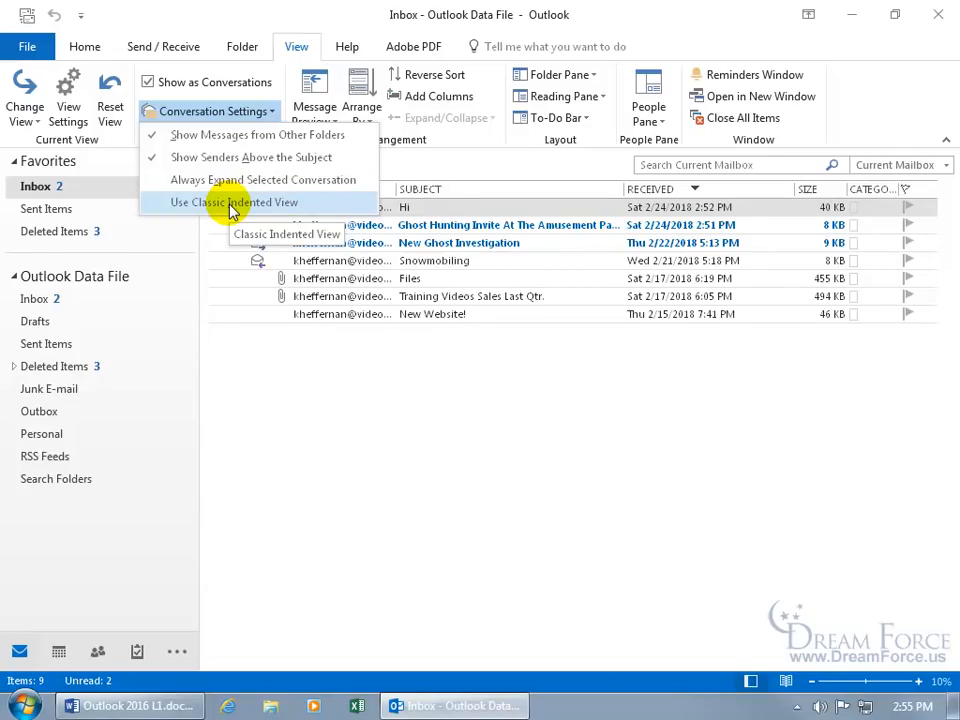
left_click(458, 171)
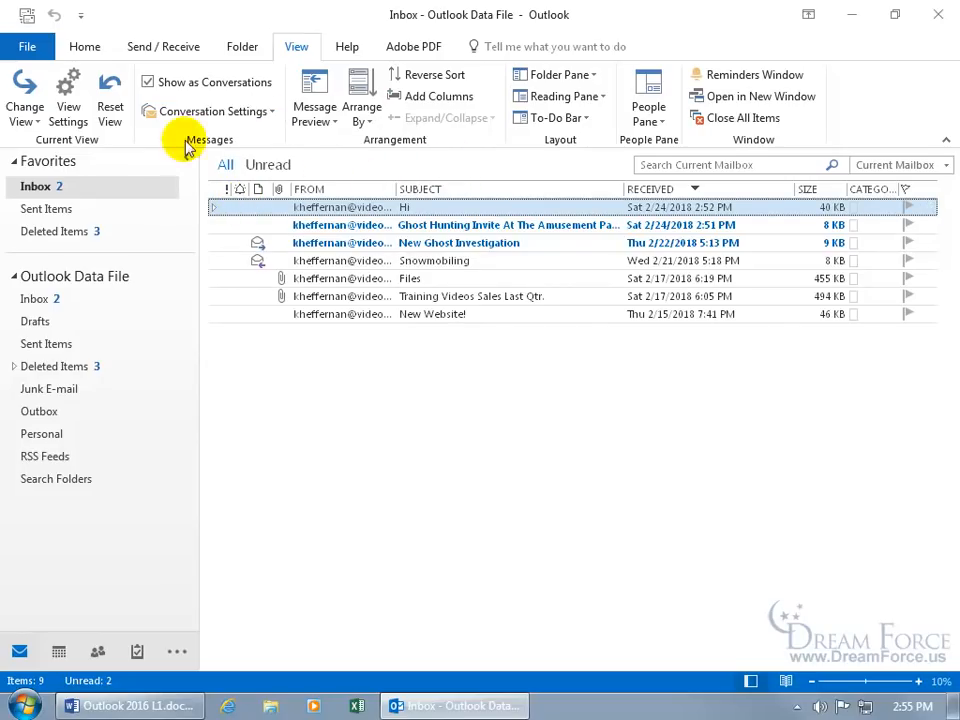
left_click(152, 84)
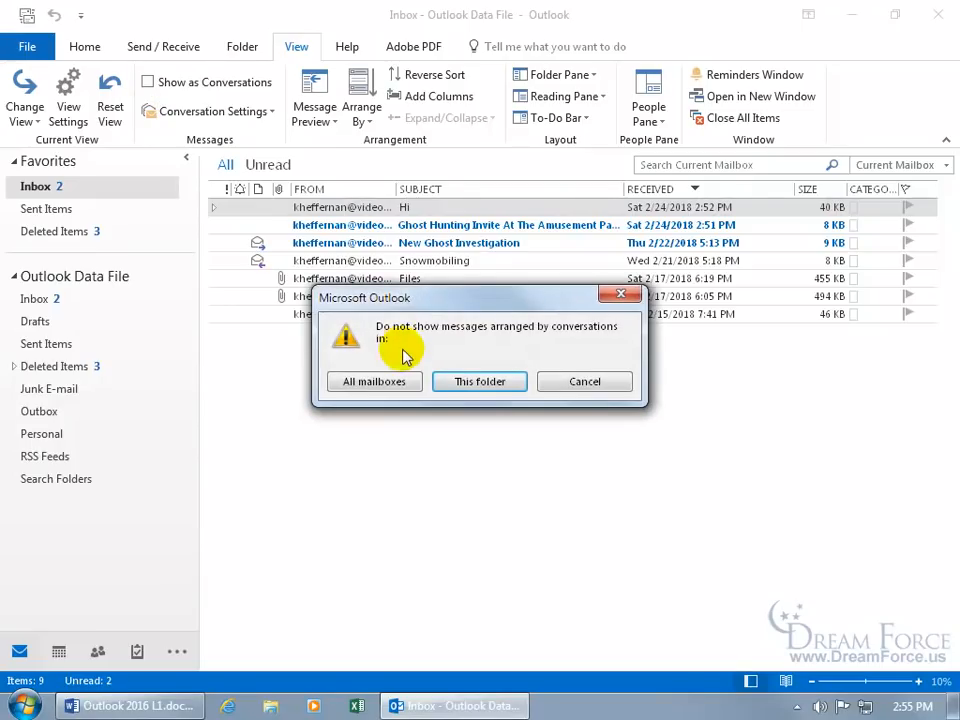
left_click(484, 384)
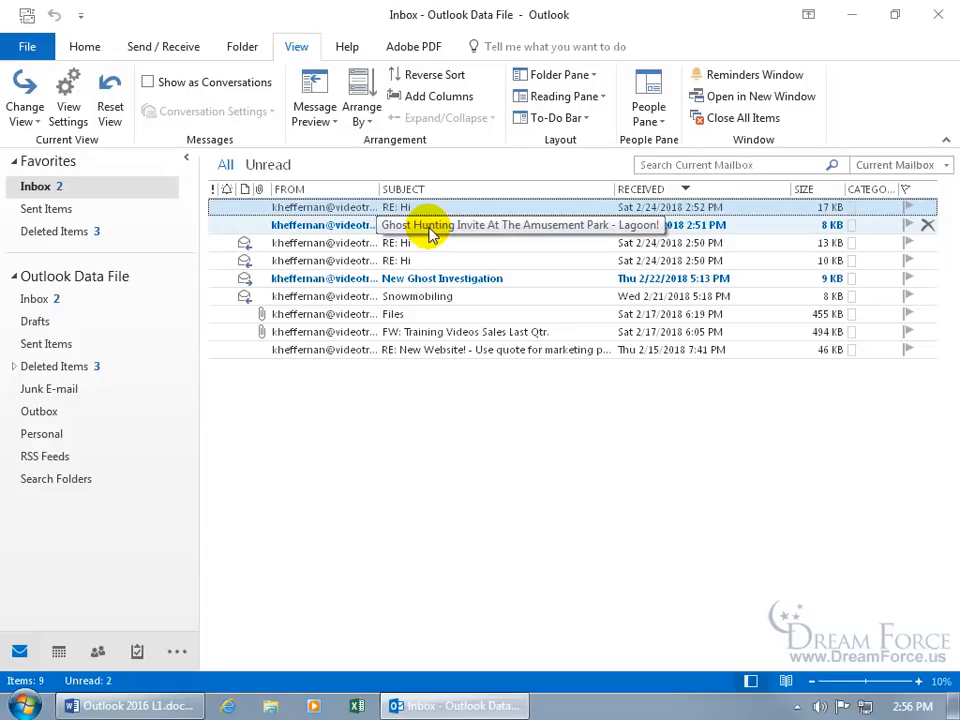
Step: Delete the oldest "RE: Hi" message (10 KB) and show the Inbox messages as conversations again, for this folder only
left_click(407, 259)
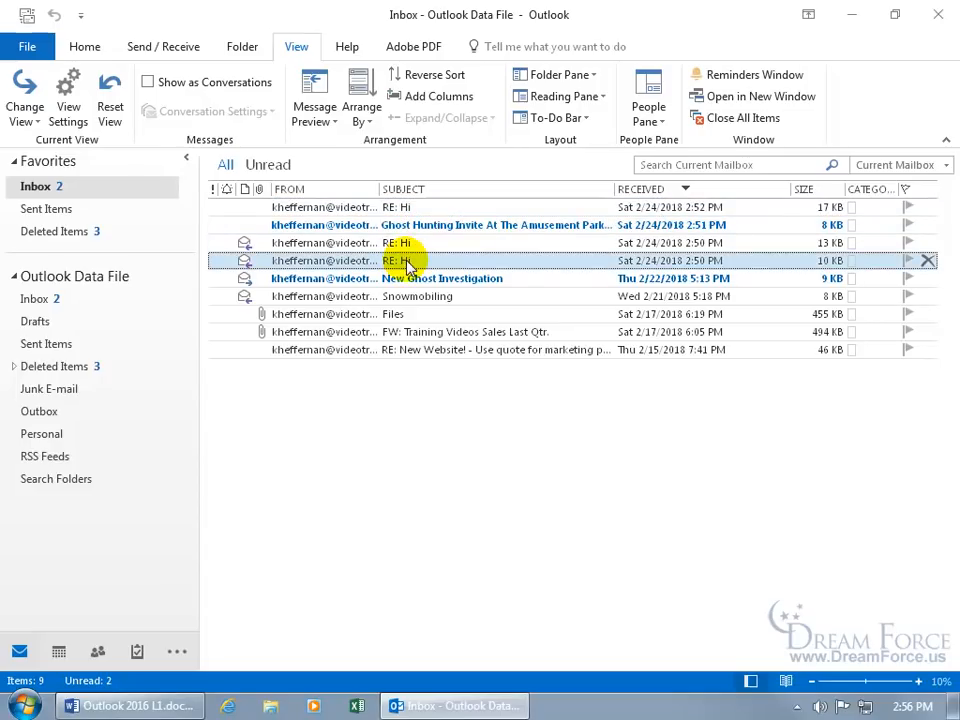
key("Delete")
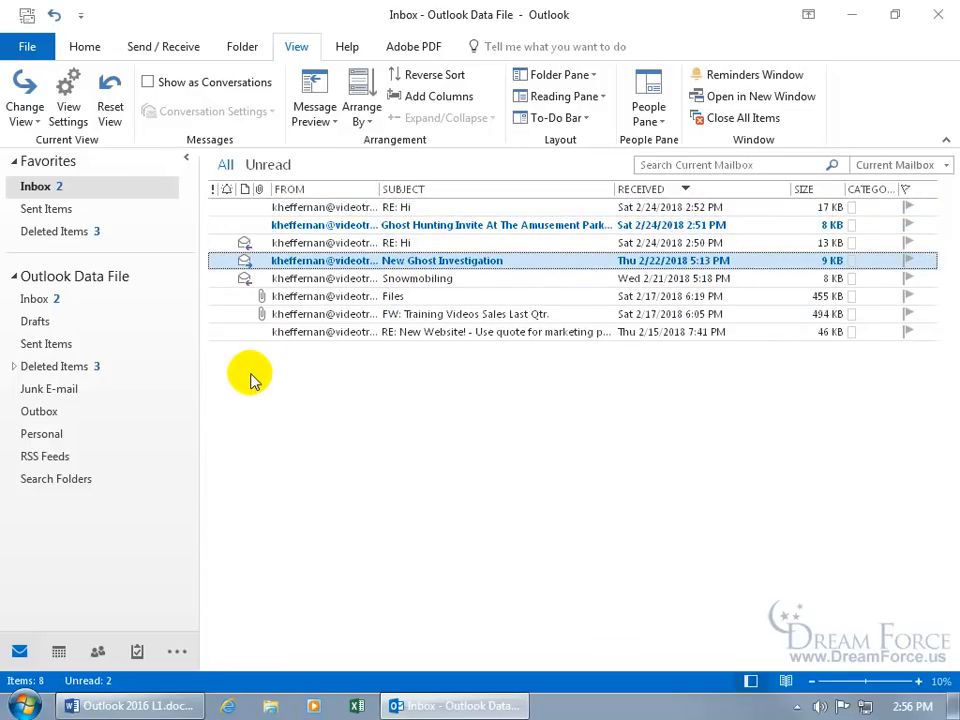
left_click(148, 83)
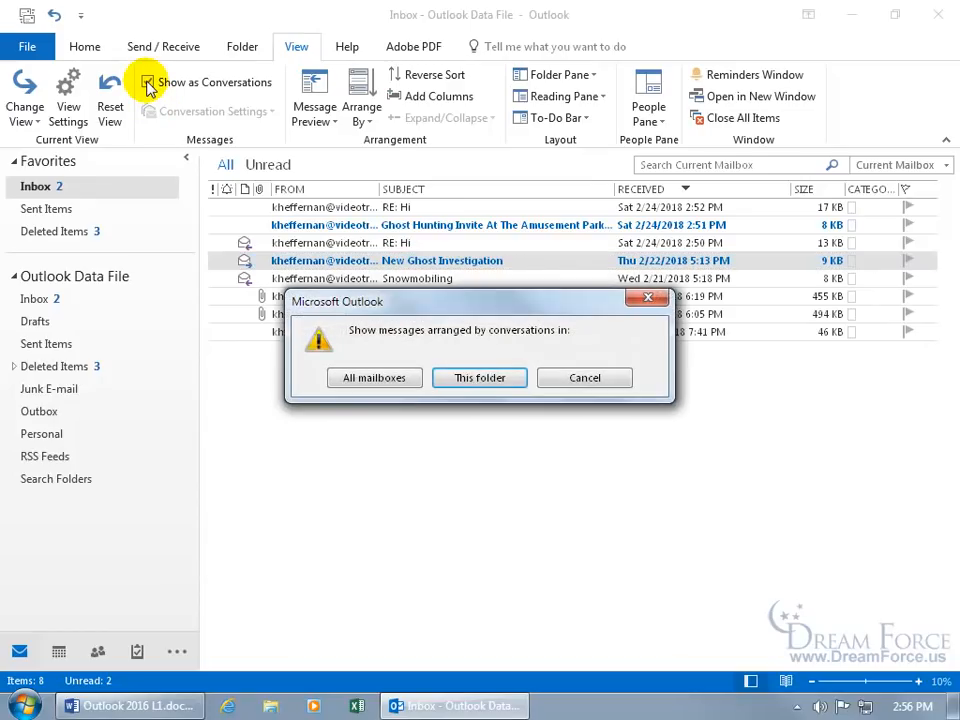
left_click(489, 385)
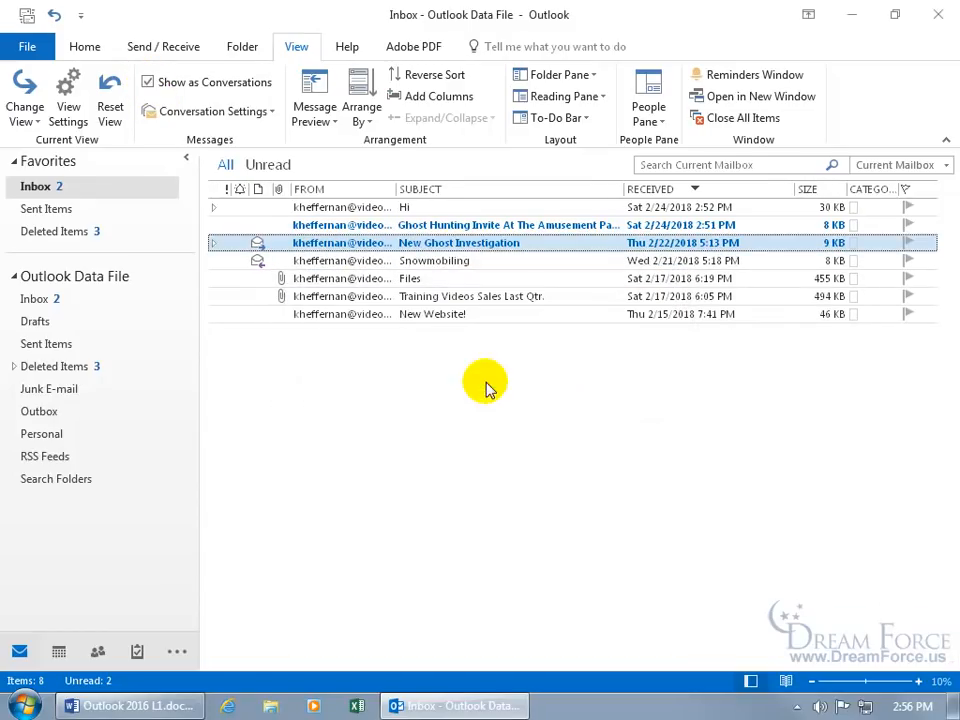
Step: Try to expand the "Snowmobiling" conversation, and expand the "Hi" conversation to list its individual messages
left_click(216, 260)
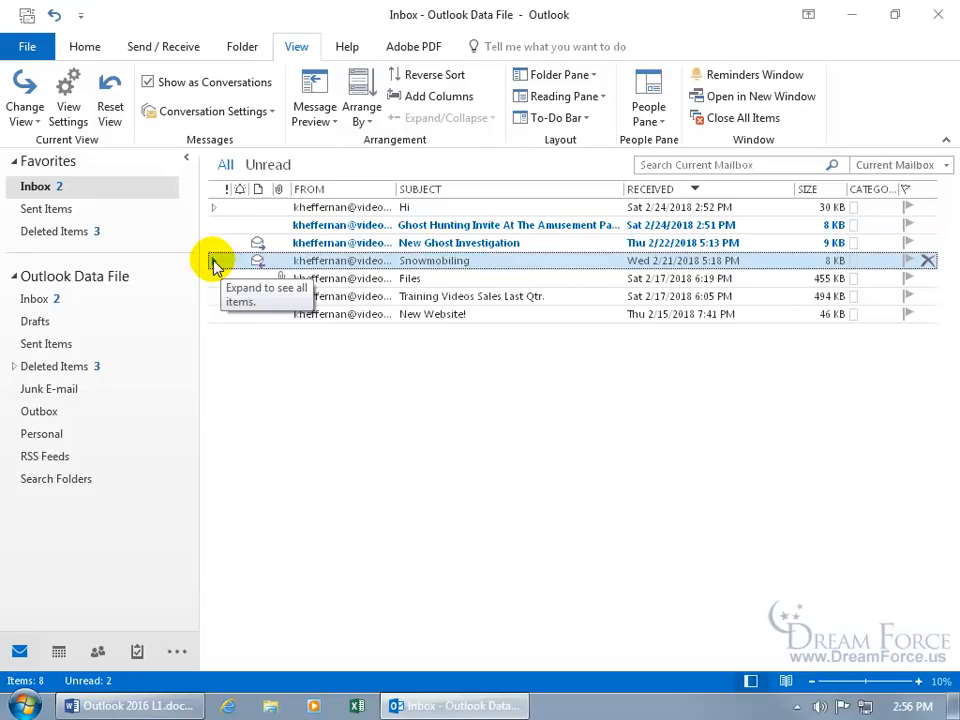
left_click(214, 263)
left_click(215, 262)
left_click(215, 262)
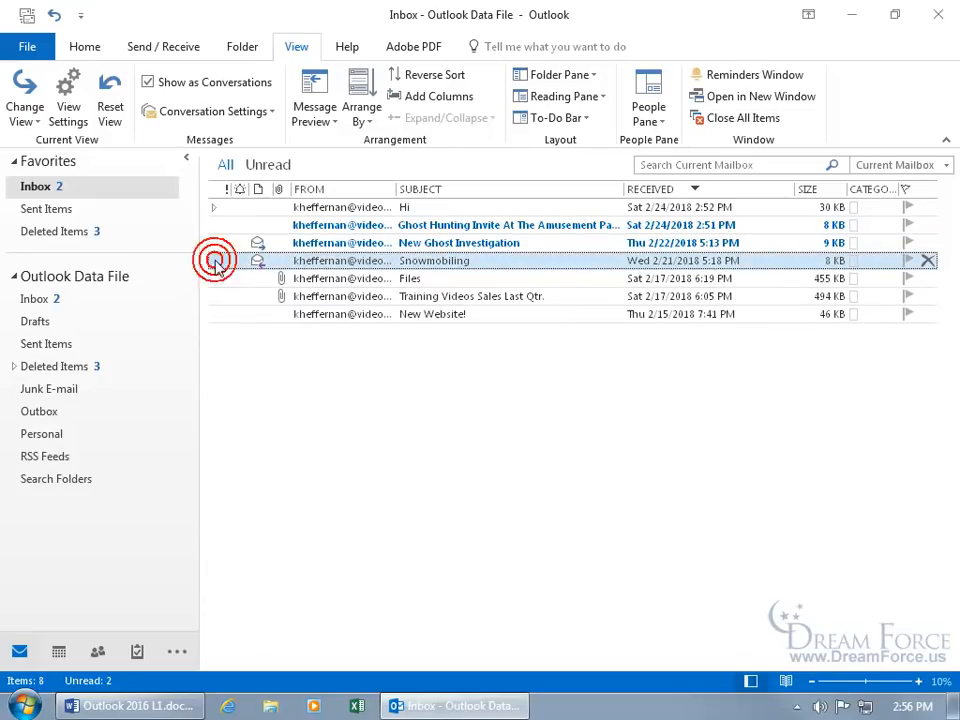
left_click(221, 282)
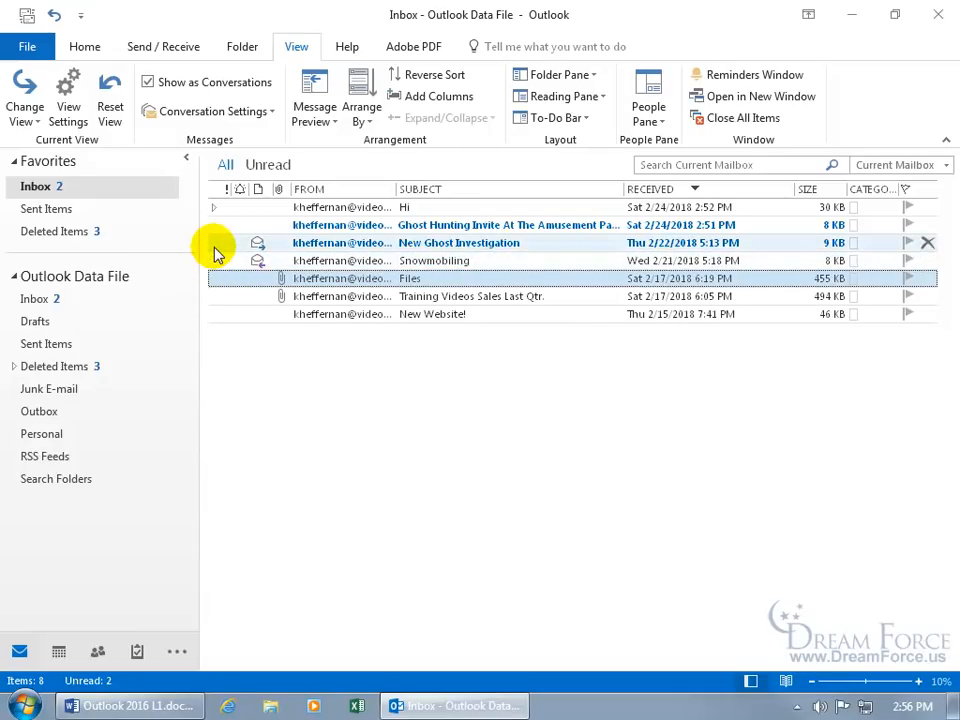
left_click(215, 248)
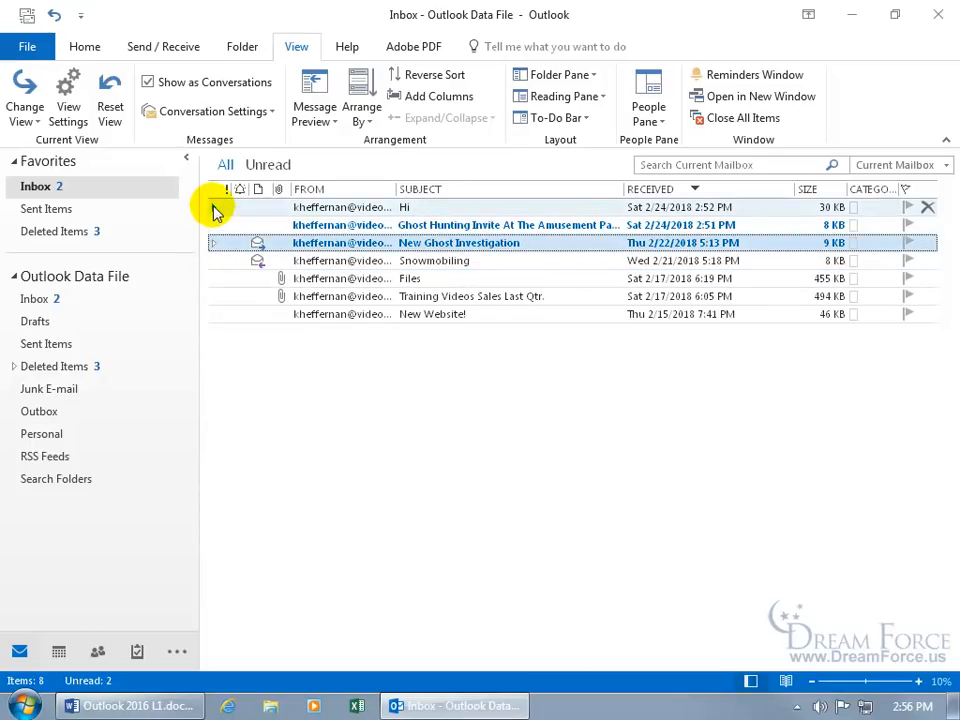
left_click(214, 209)
left_click(213, 207)
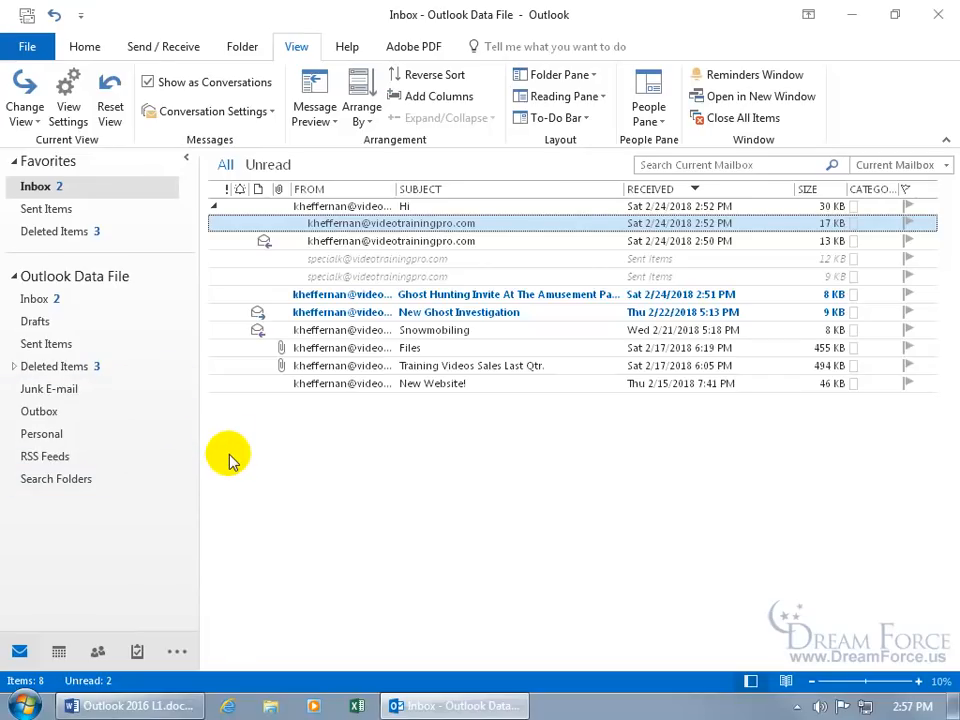
Step: Open the Deleted Items folder, show its messages as conversations for this folder only, and expand the "Hi" conversation
left_click(62, 368)
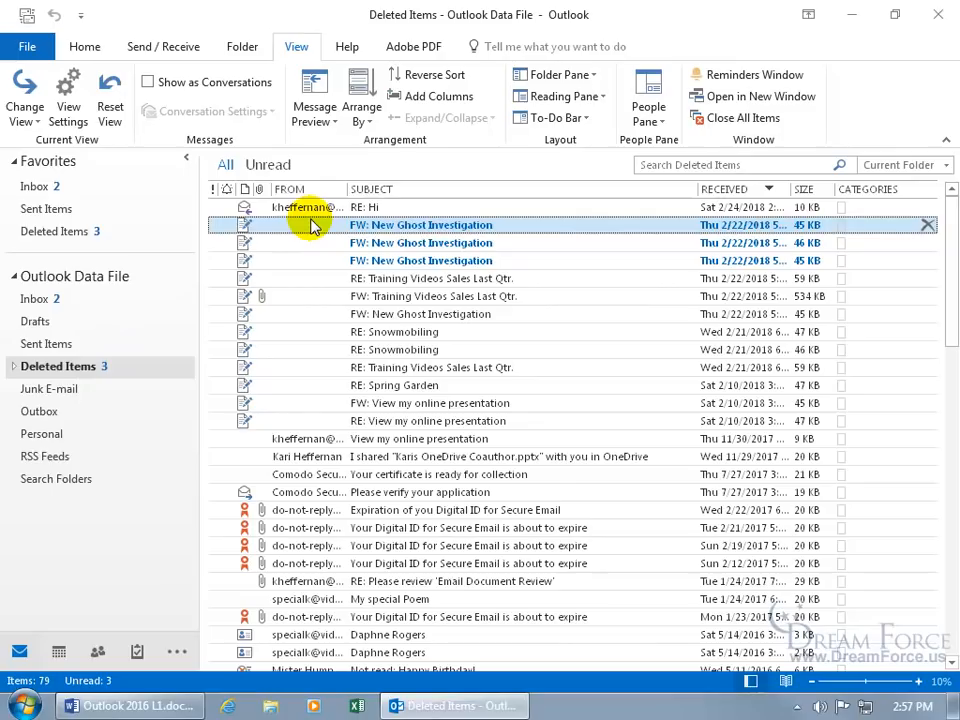
left_click(368, 209)
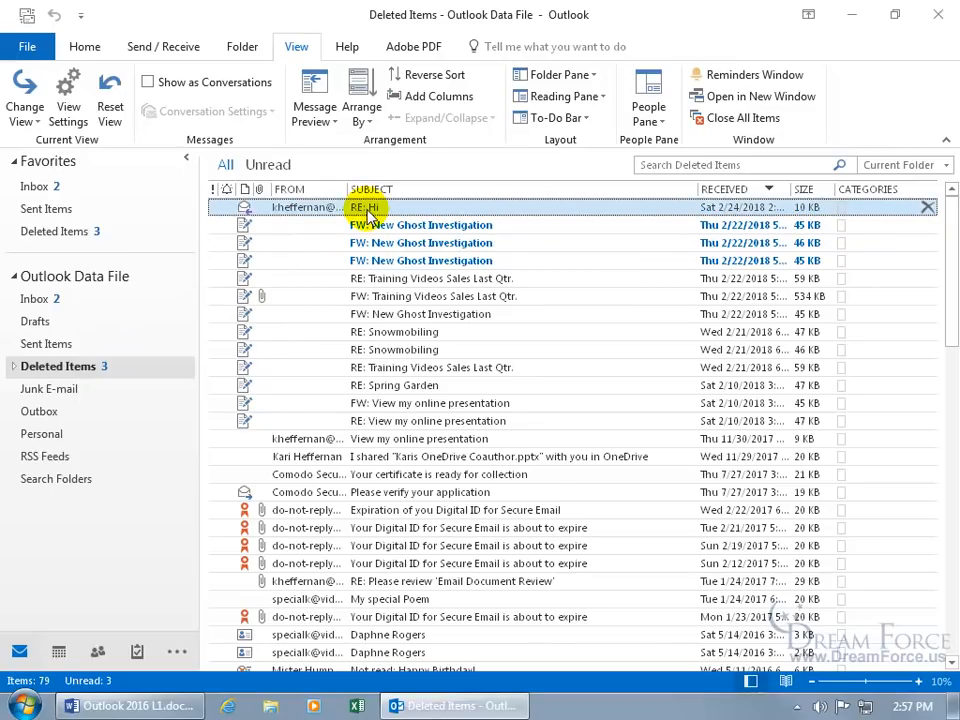
left_click(148, 82)
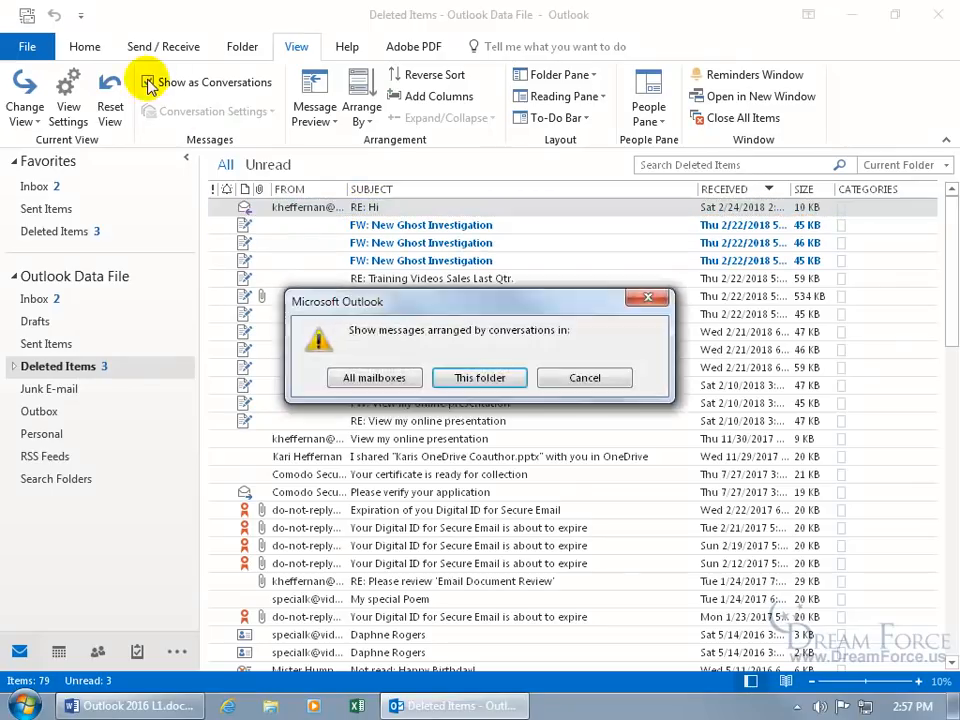
left_click(458, 377)
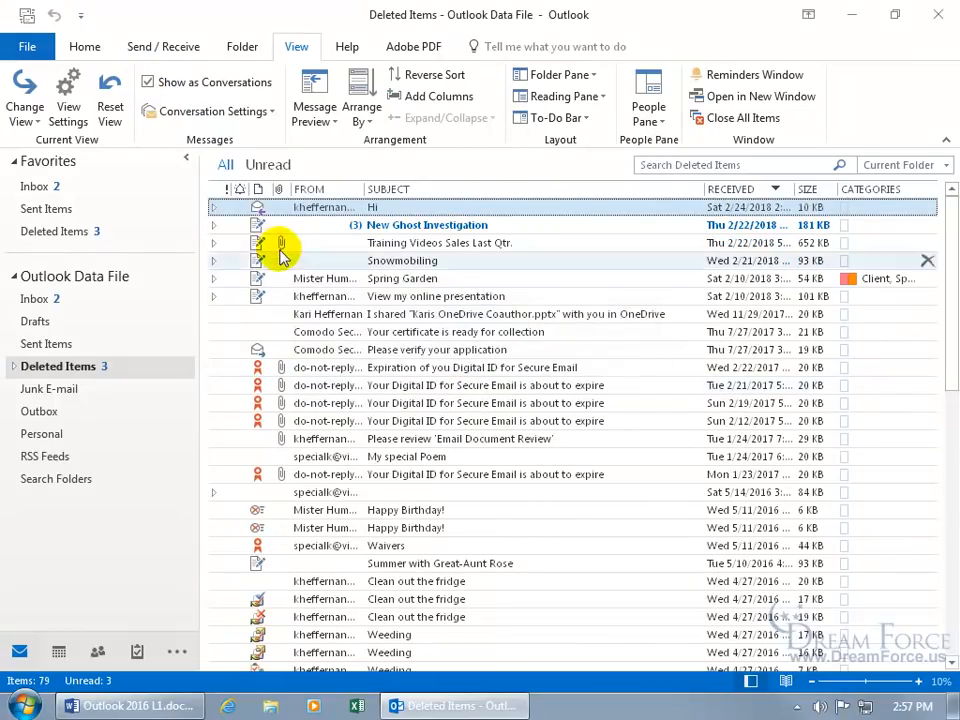
left_click(213, 207)
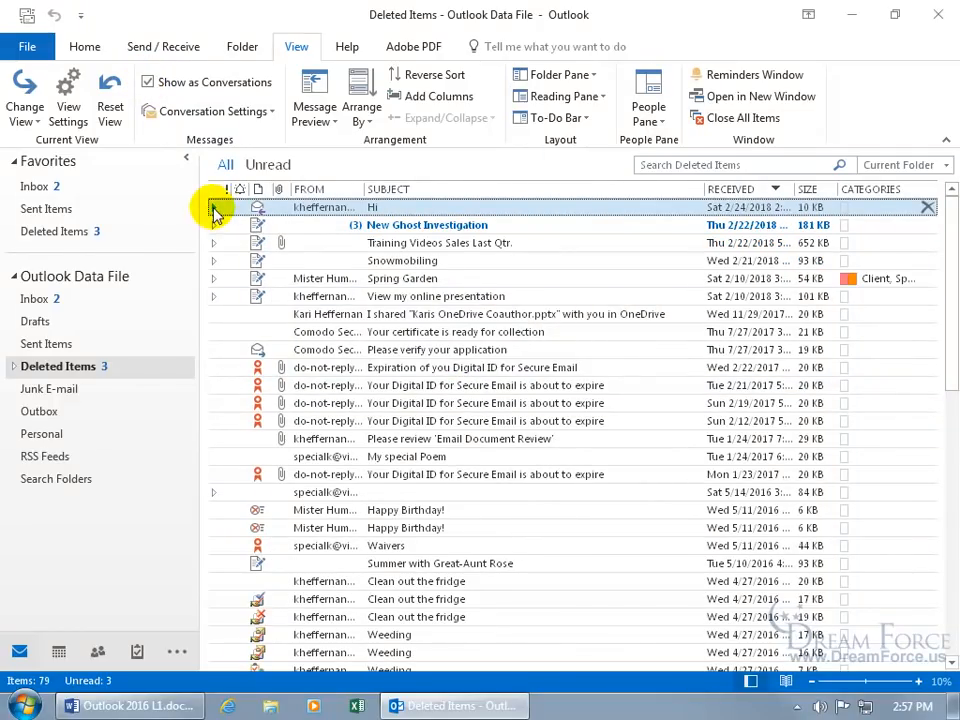
left_click(213, 207)
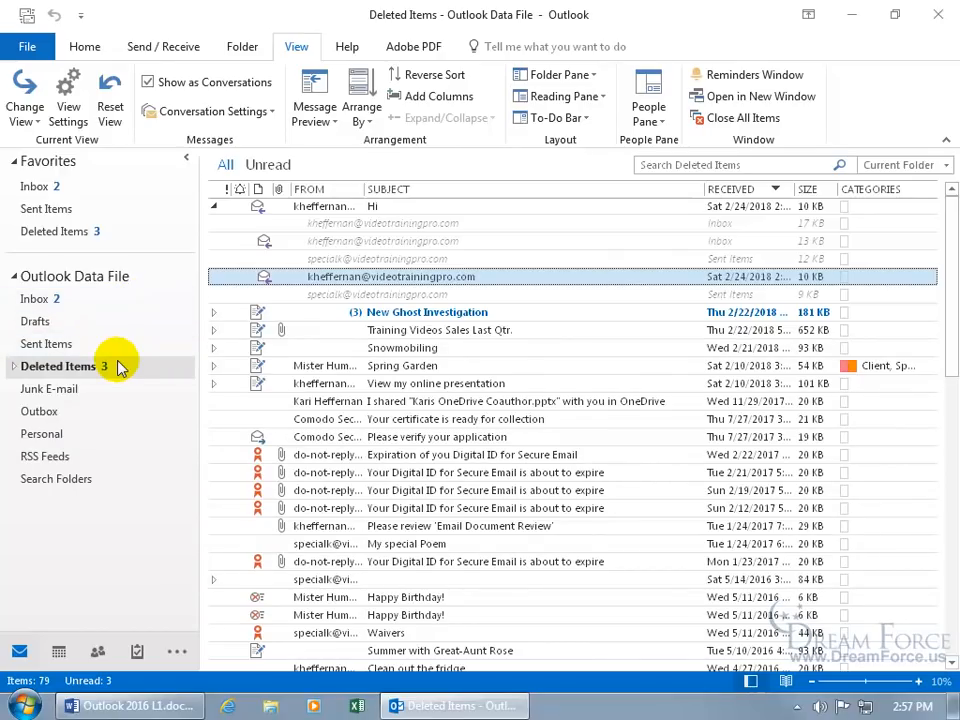
Step: Turn off the conversation arrangement in Deleted Items and in the Inbox, applying it to each folder only
left_click(148, 84)
left_click(472, 379)
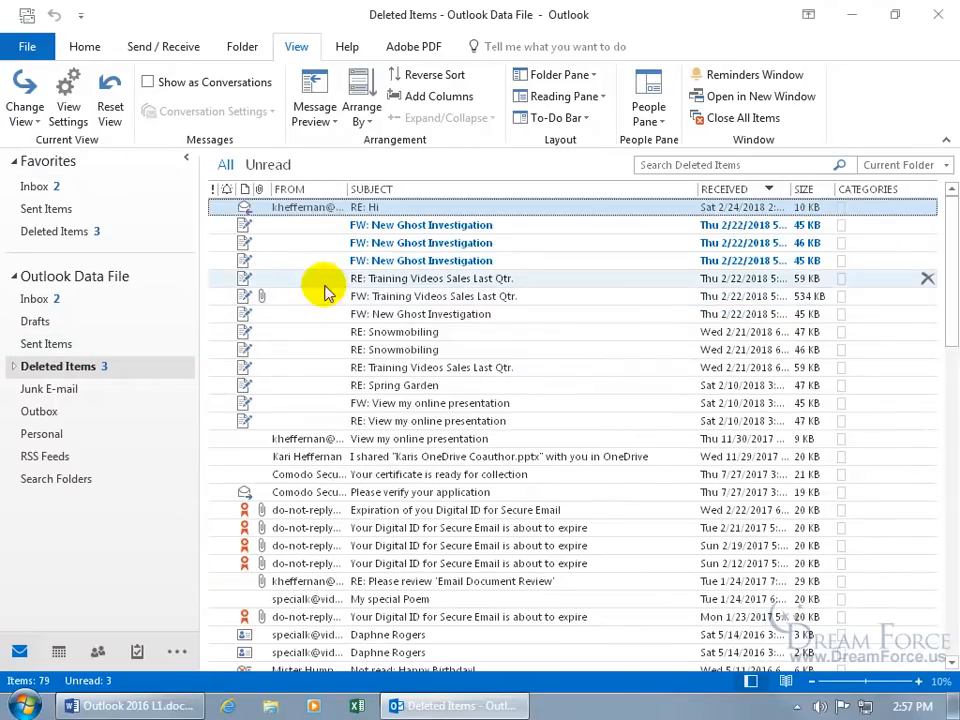
left_click(56, 187)
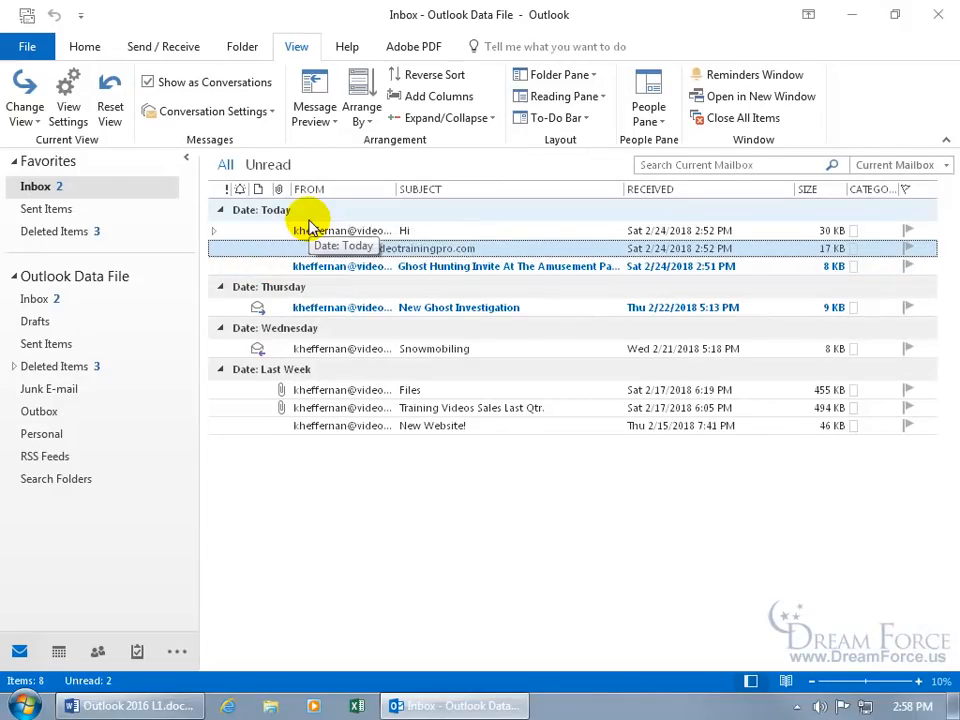
left_click(148, 82)
left_click(478, 381)
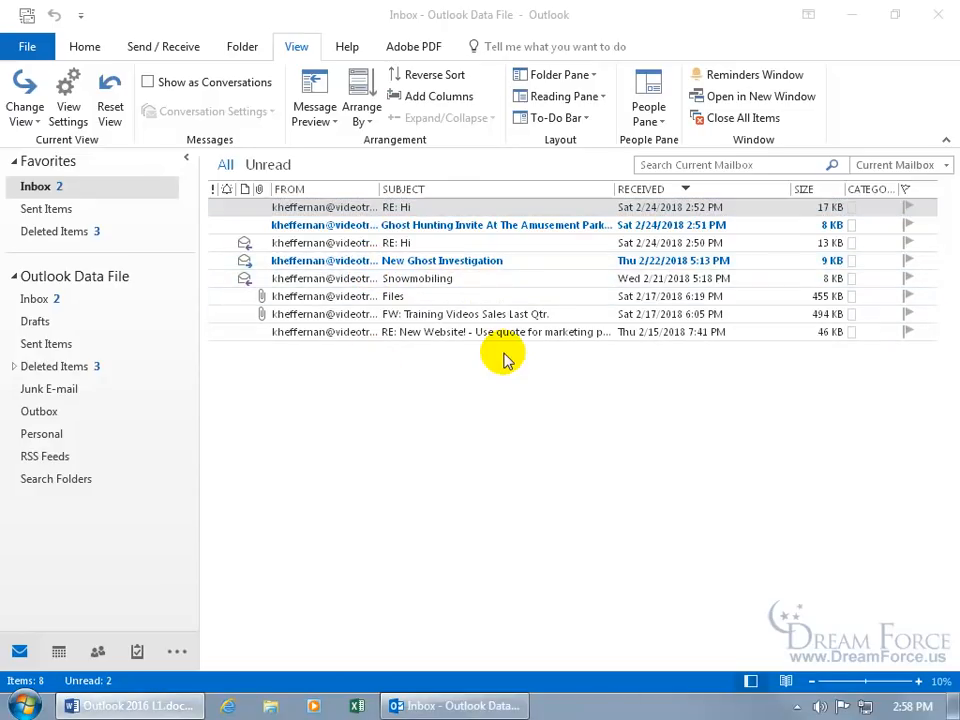
Step: Examine the grouping options in the Inbox's advanced view settings and close them without changing anything
left_click(74, 99)
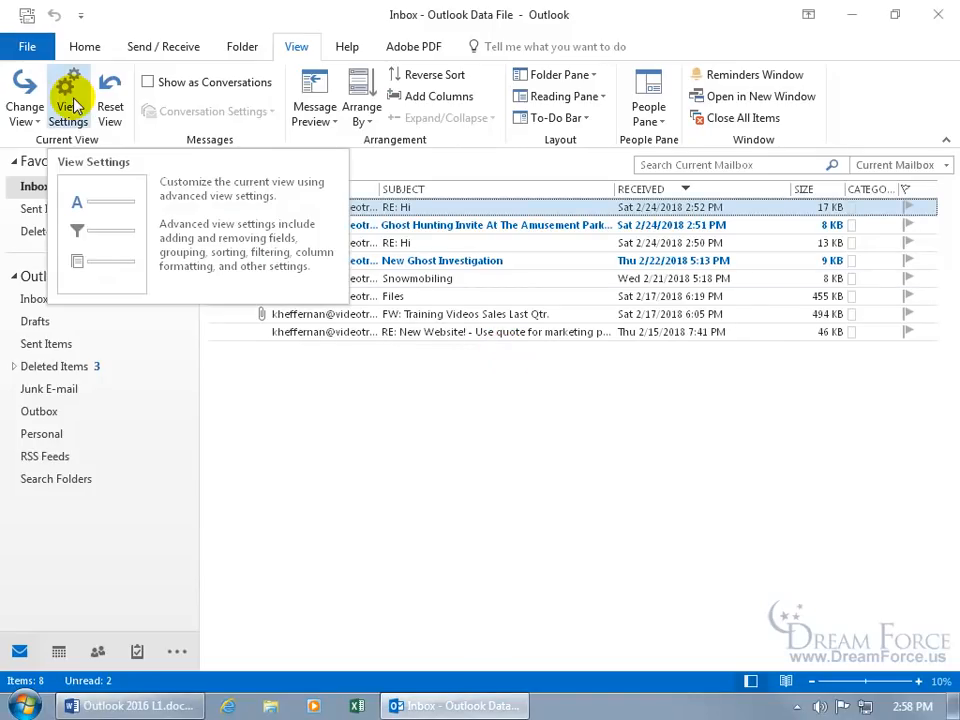
left_click(74, 104)
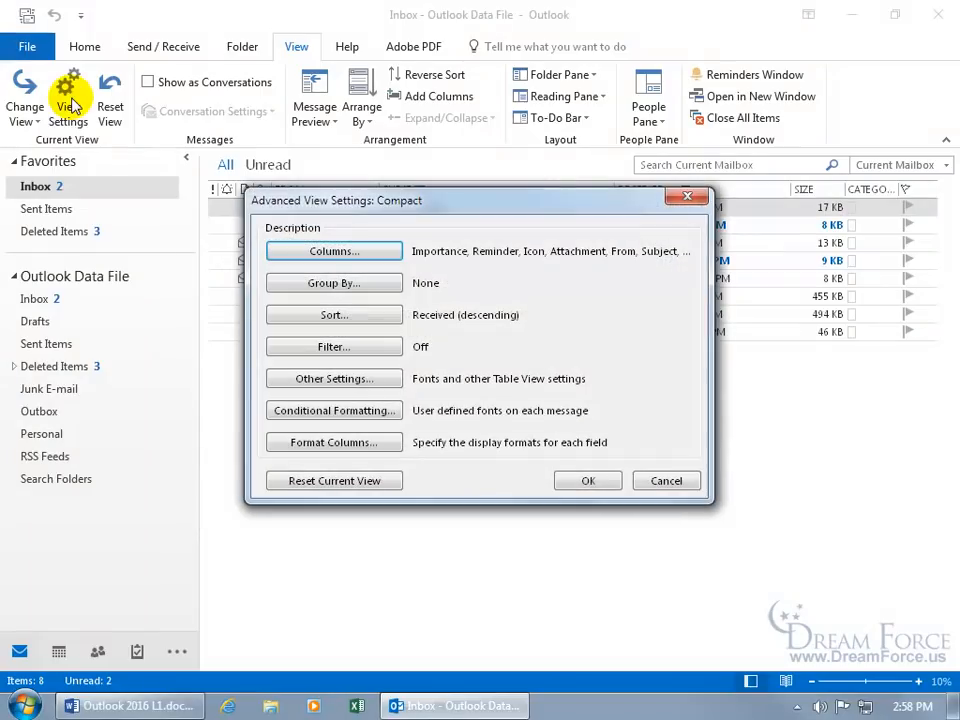
left_click(336, 283)
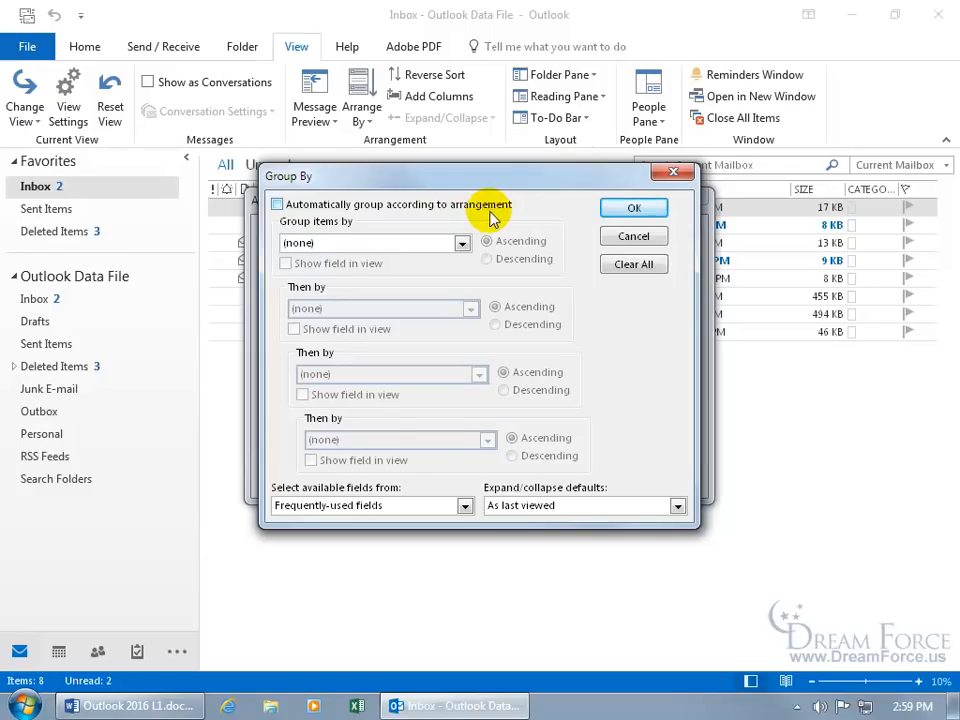
left_click(634, 237)
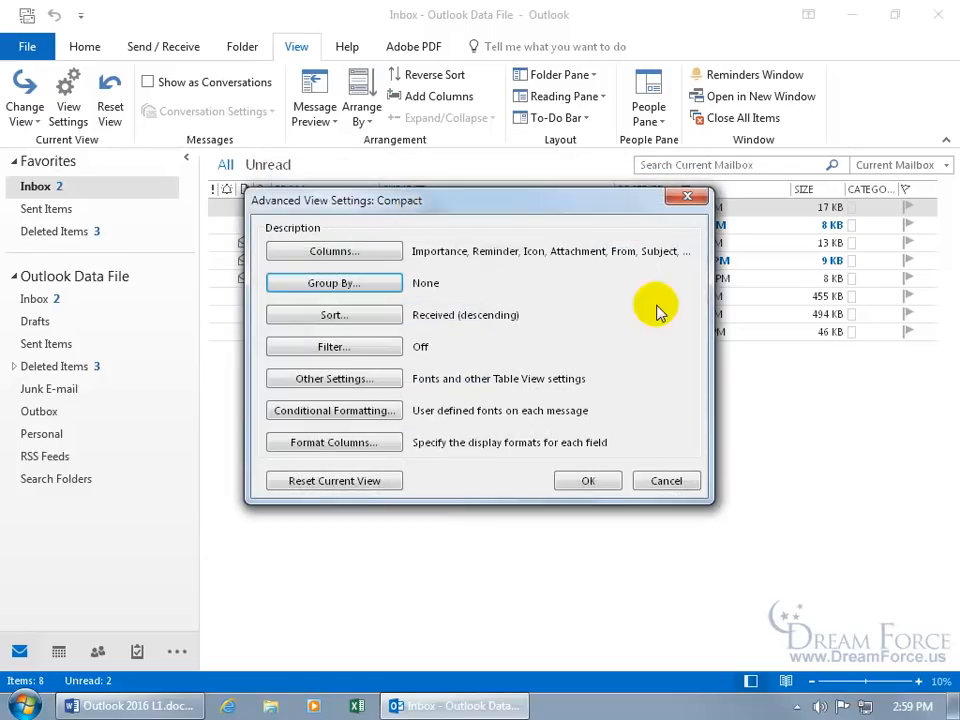
left_click(666, 480)
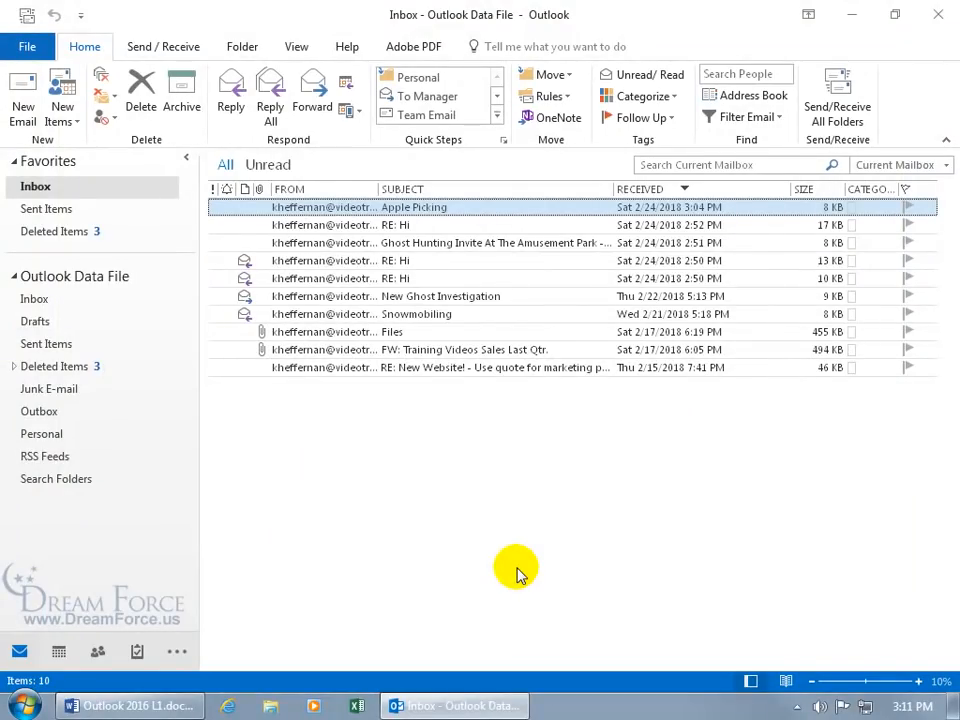
Step: Open the "Apple Picking" message from the Inbox to read it
double_click(392, 208)
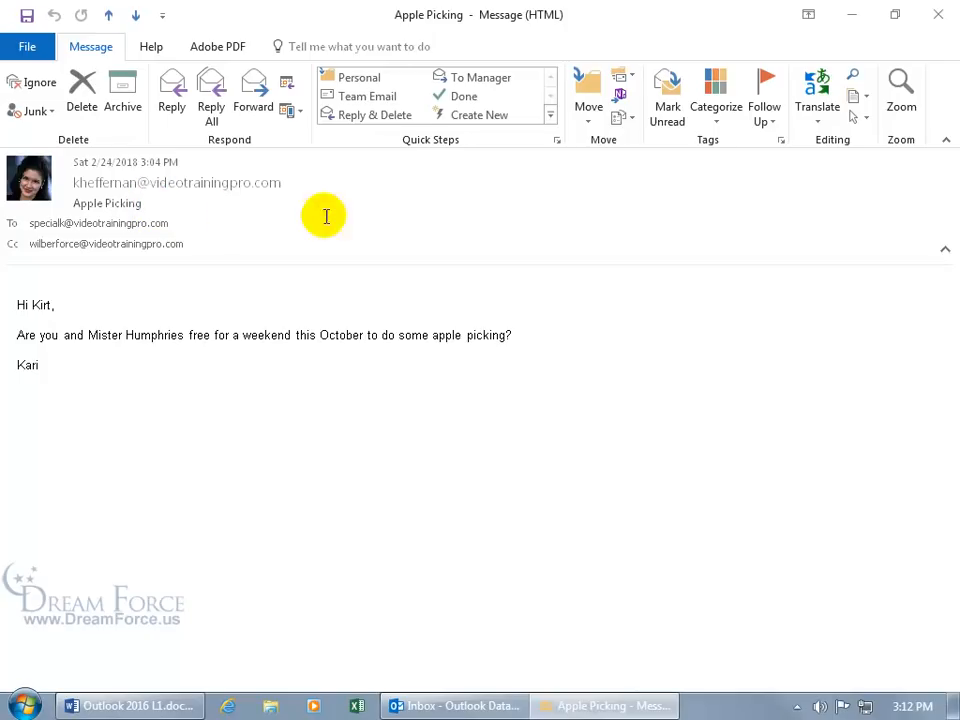
Step: Close the "Apple Picking" message and ignore the "RE: Hi" conversation in the Inbox, moving it to Deleted Items
left_click(938, 14)
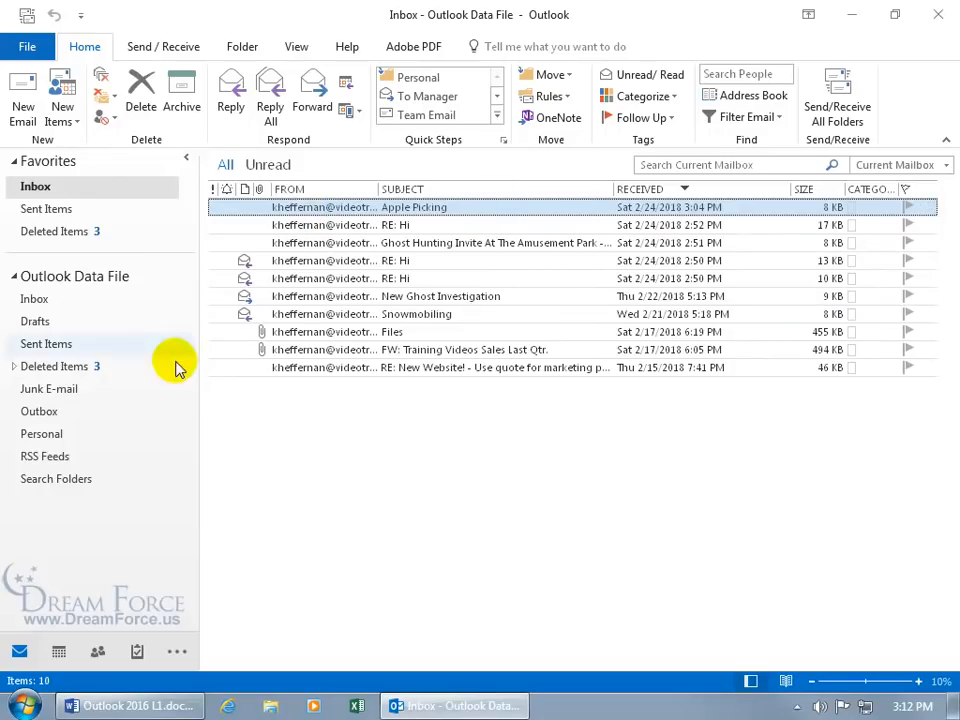
left_click(410, 262)
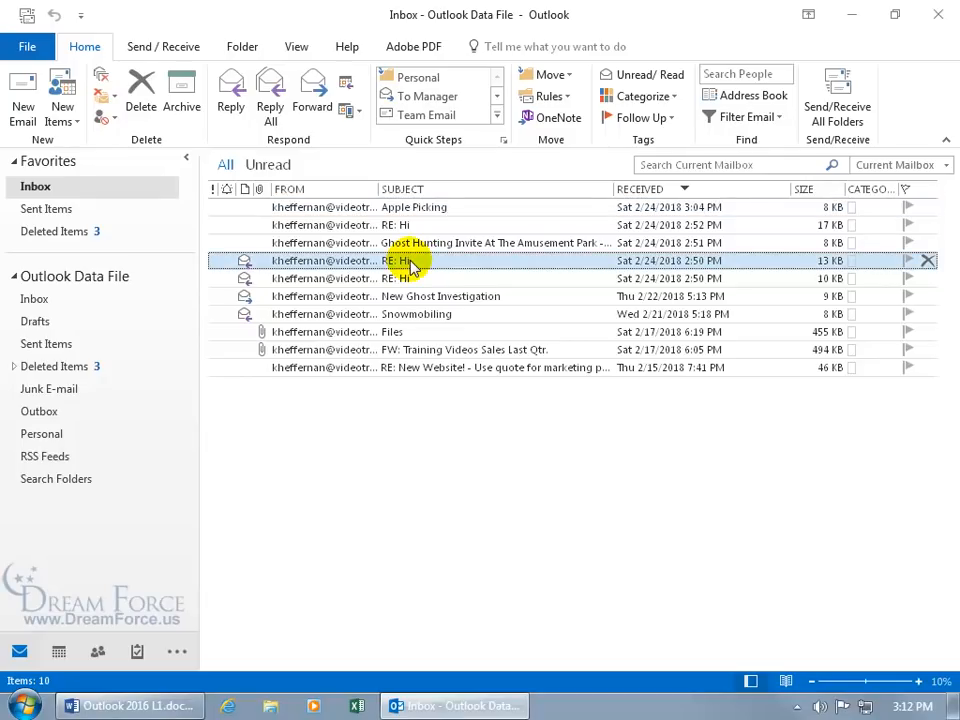
right_click(410, 262)
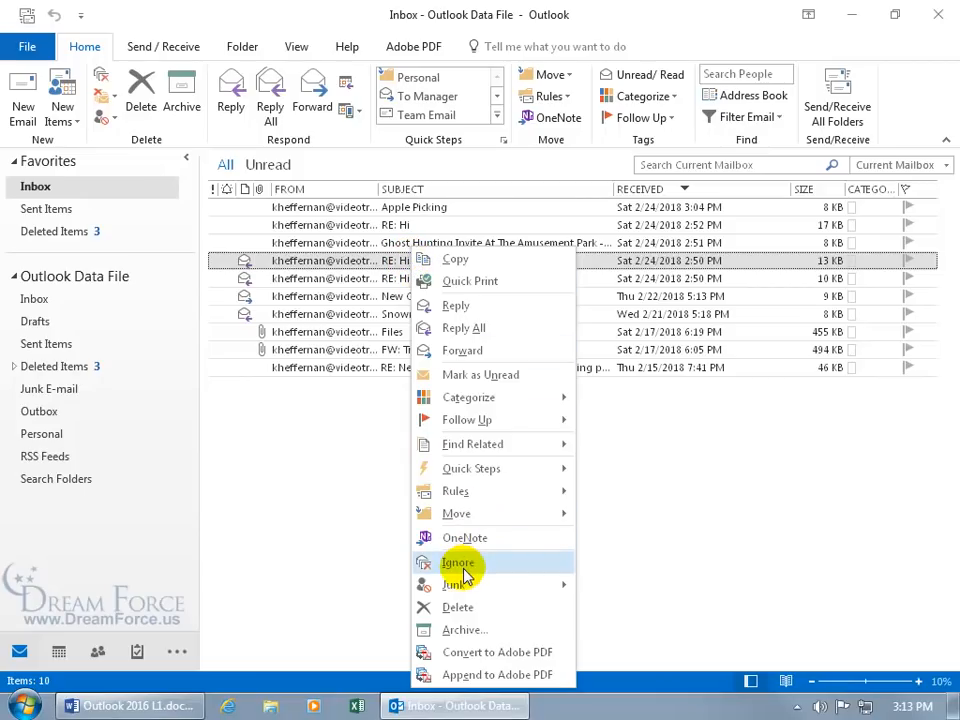
left_click(368, 262)
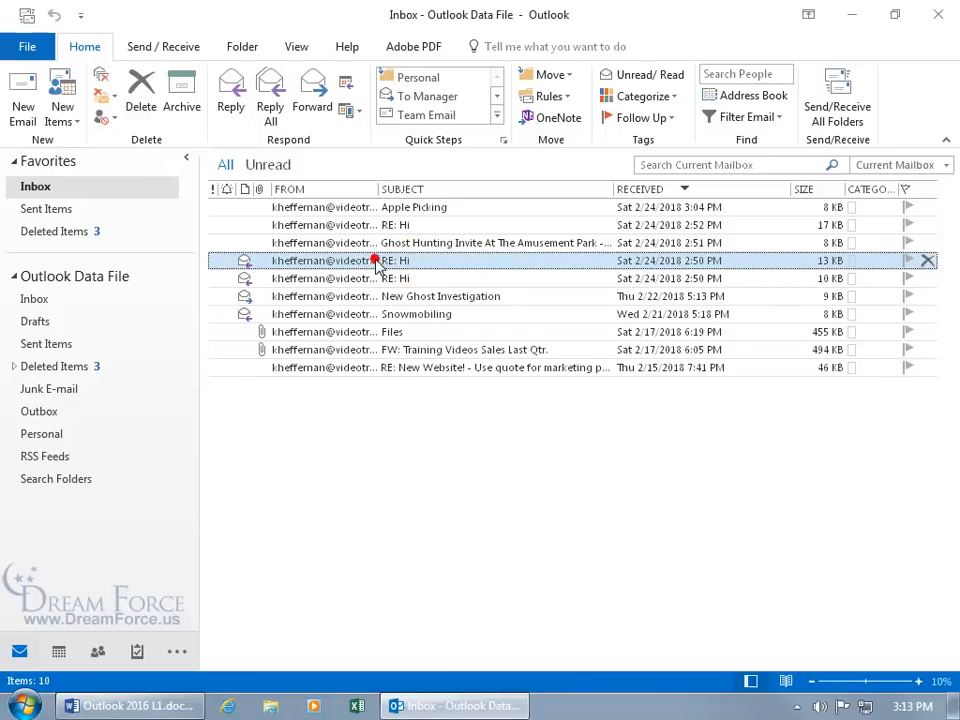
left_click(101, 82)
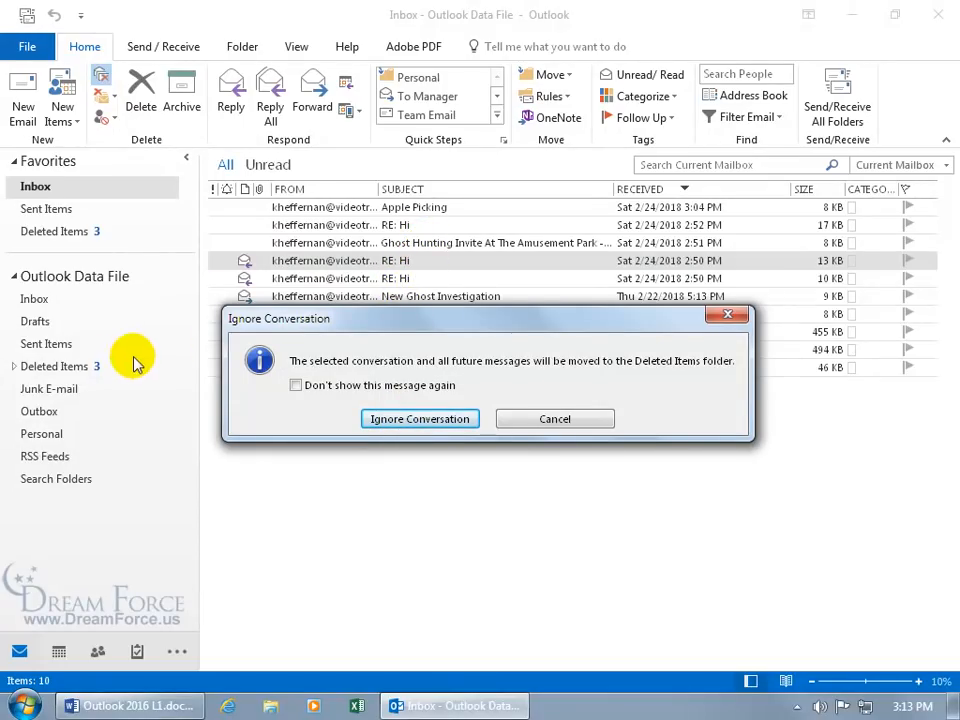
left_click(407, 420)
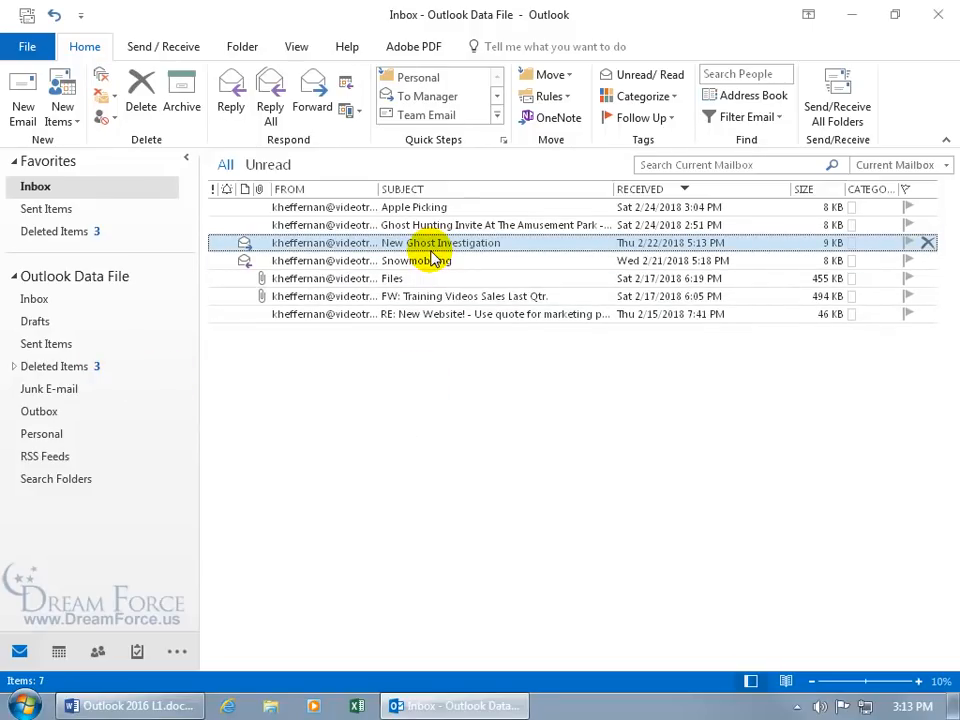
Step: Stop ignoring the "RE: Hi" conversation in the Deleted Items folder so it moves back to the Inbox
left_click(88, 369)
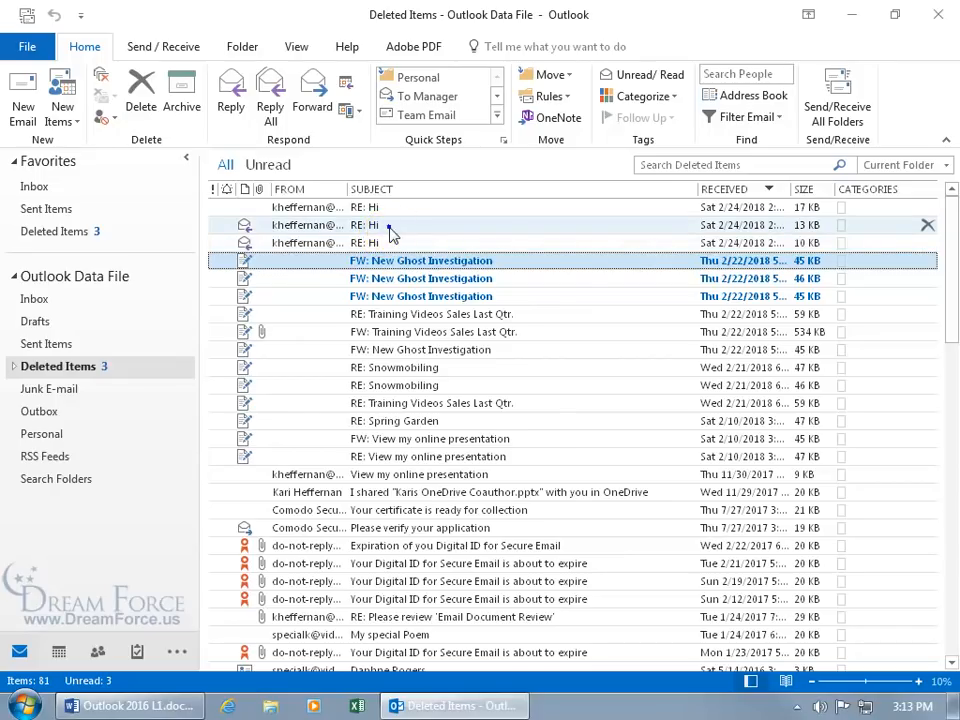
right_click(391, 228)
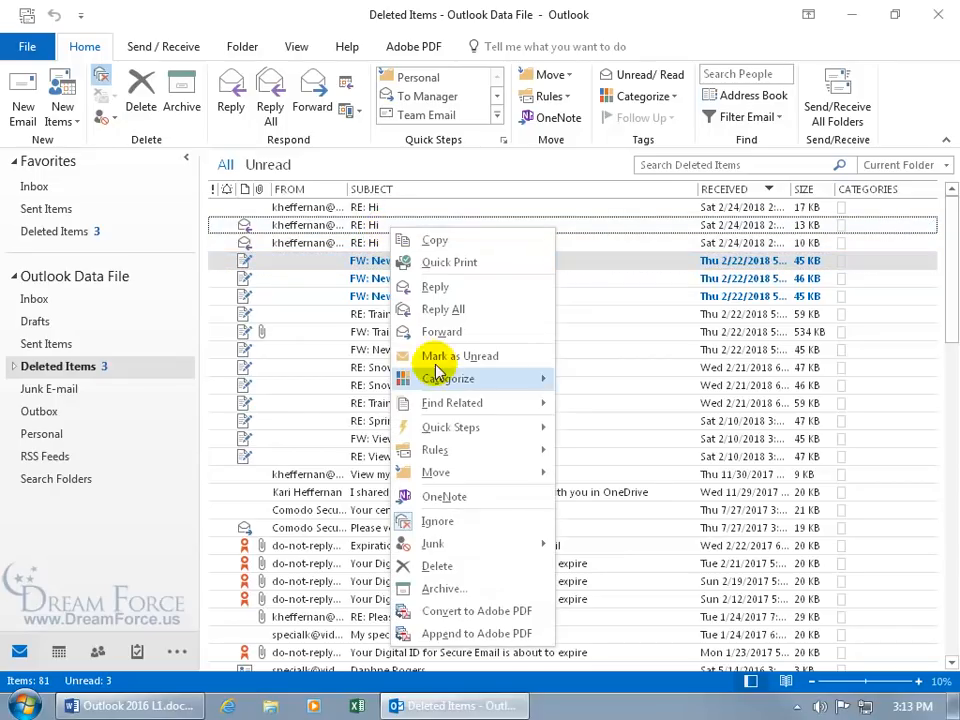
mouse_move(445, 552)
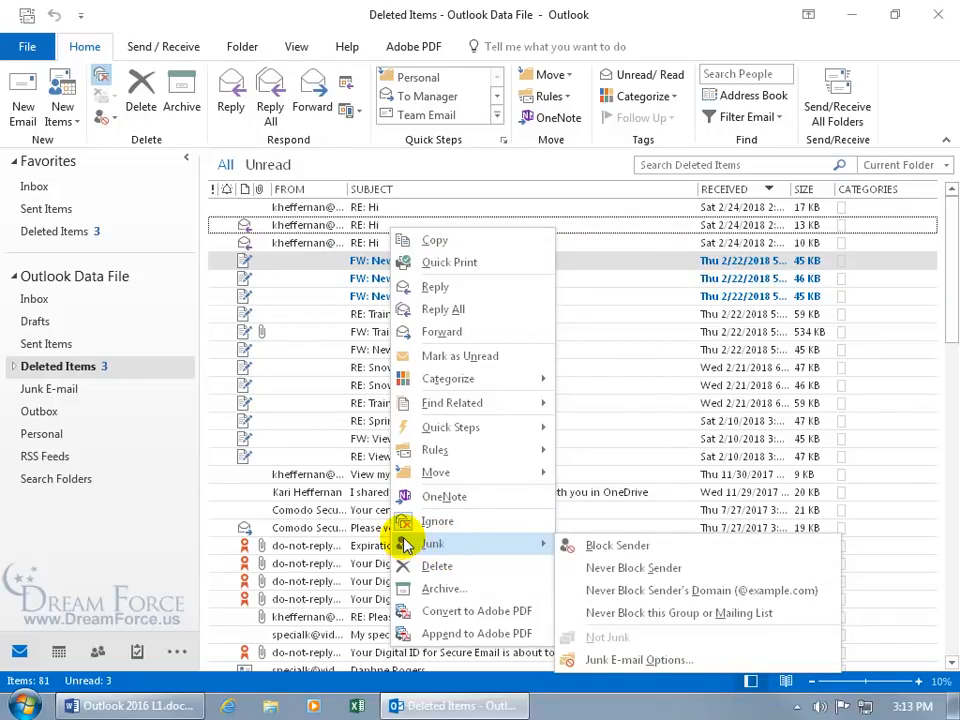
left_click(428, 522)
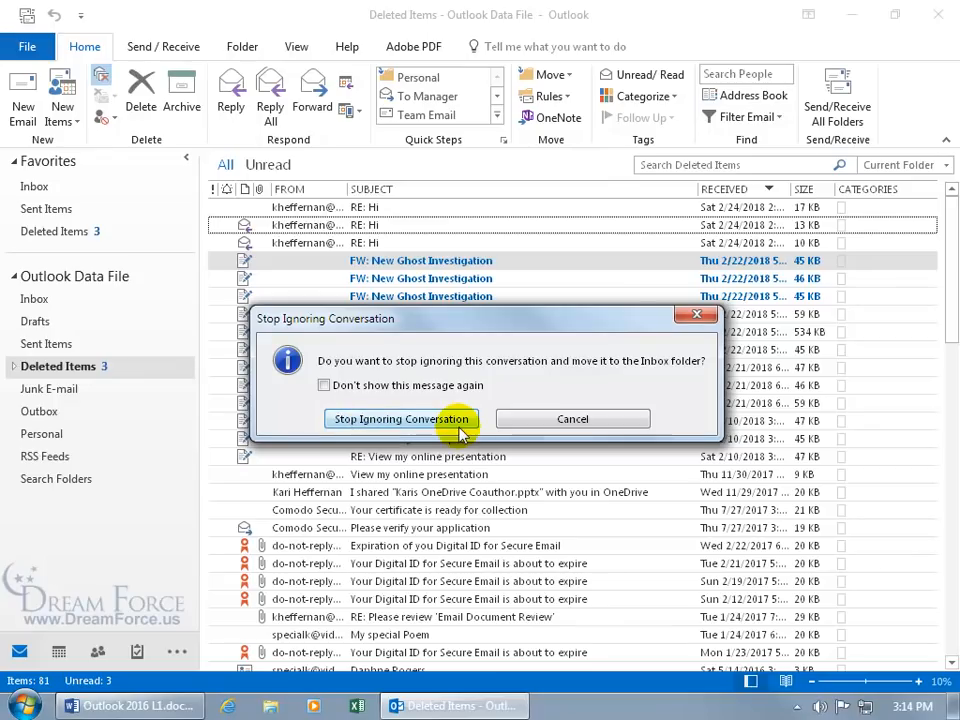
left_click(401, 421)
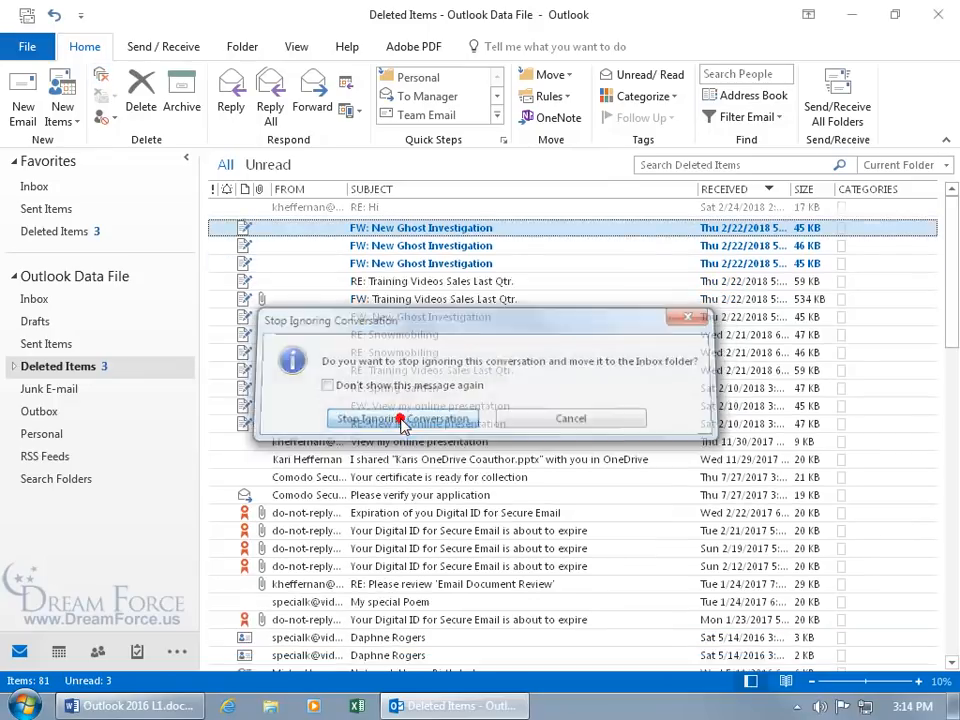
Step: Return to the Inbox and ignore the "RE: Hi" conversation again
left_click(36, 189)
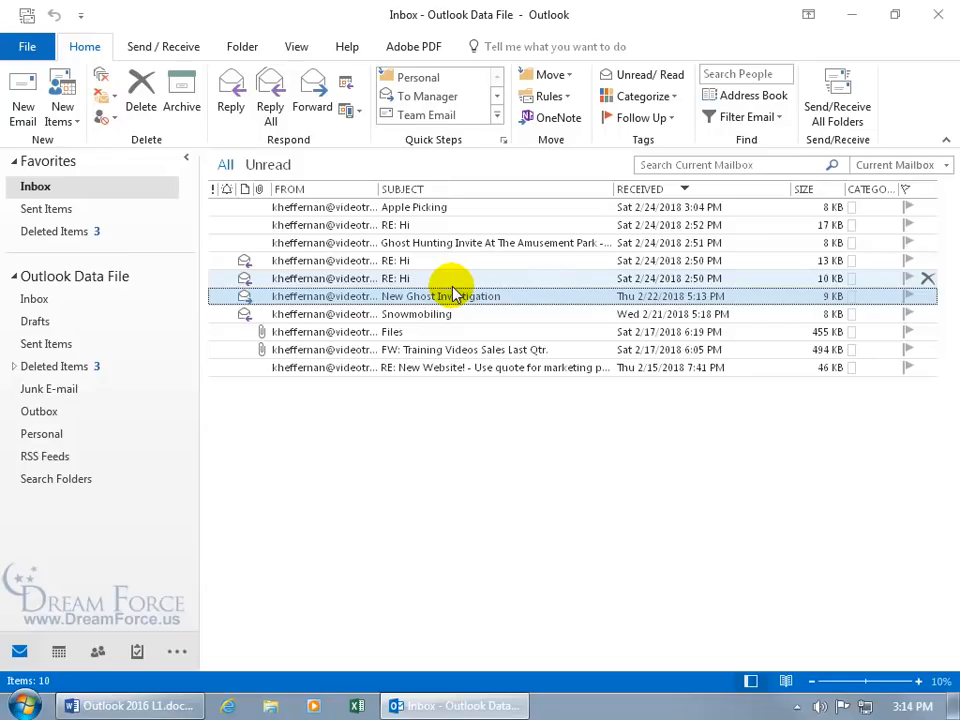
right_click(412, 261)
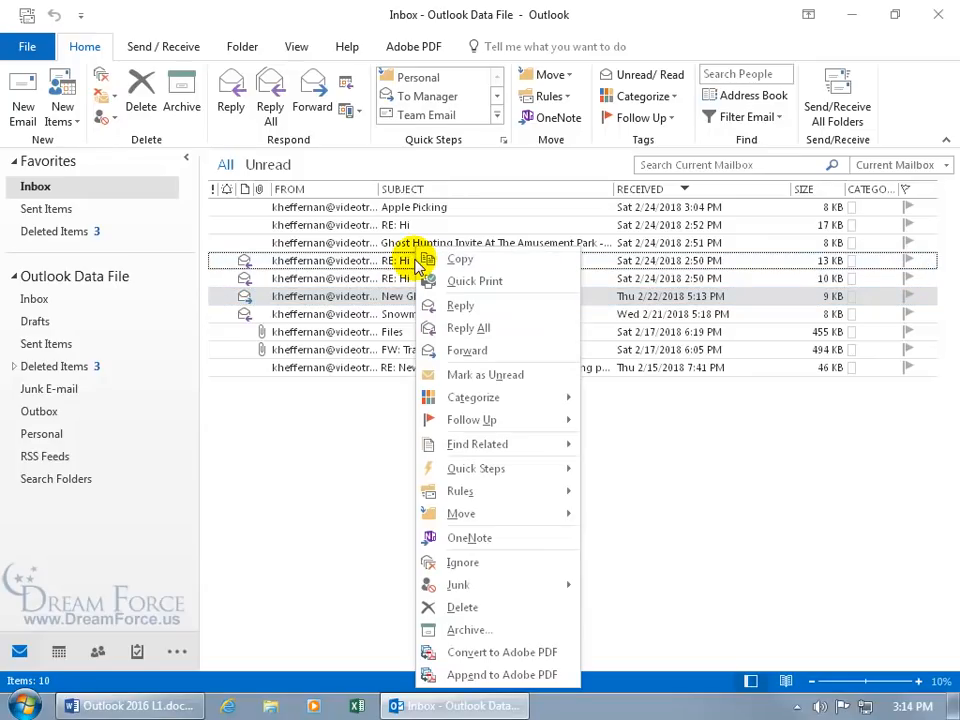
left_click(476, 563)
left_click(425, 418)
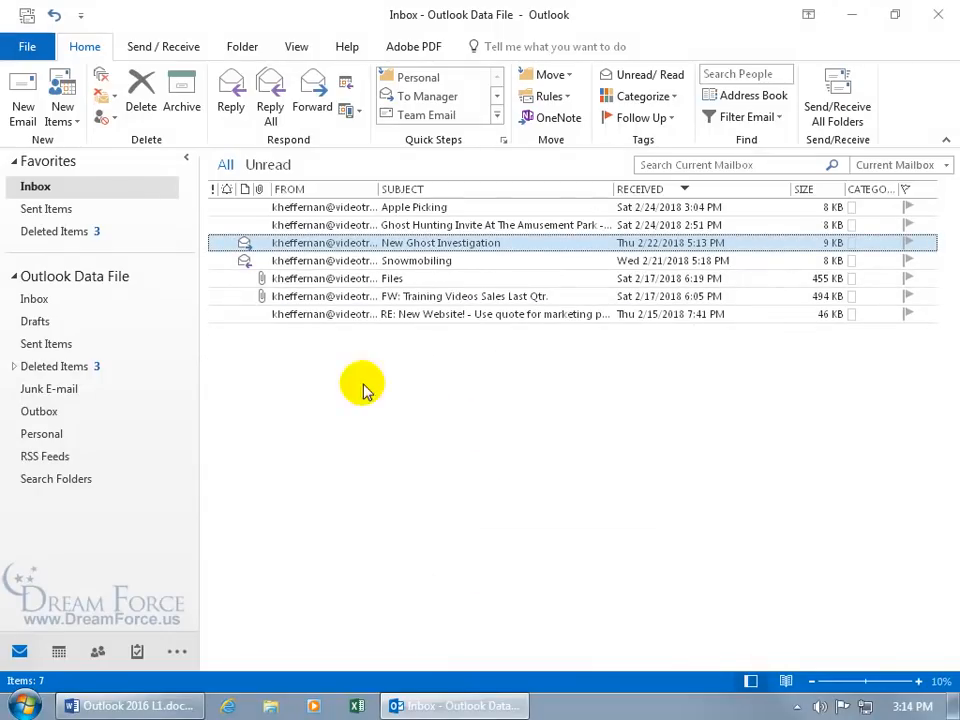
Step: Move only the newest "RE: Hi" message from Deleted Items back to the Inbox and show the Inbox
left_click(79, 367)
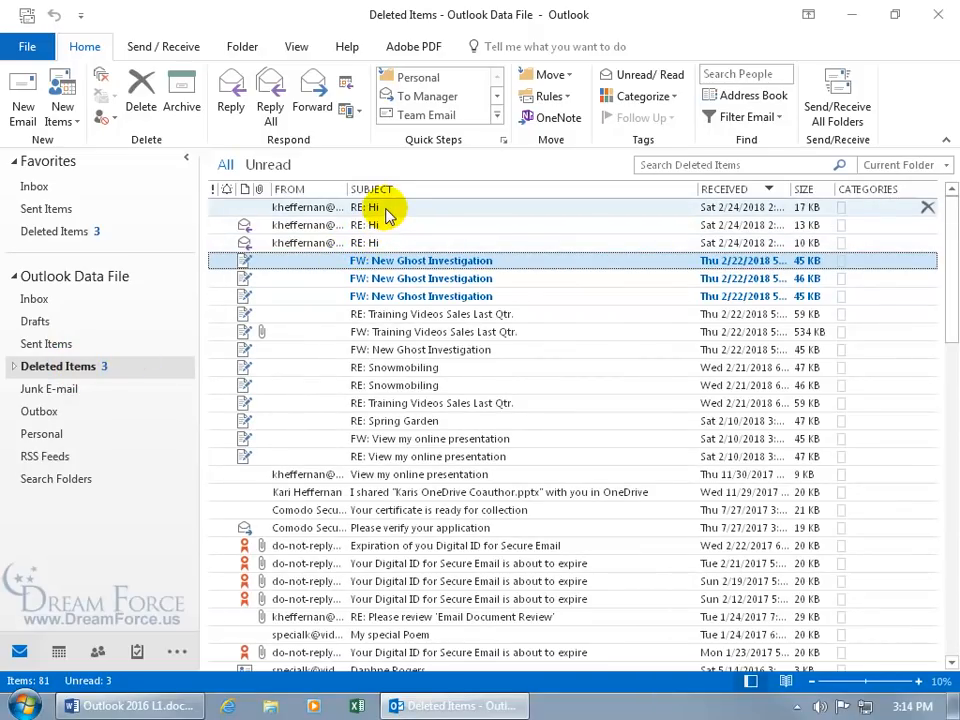
left_click_drag(388, 212, 64, 310)
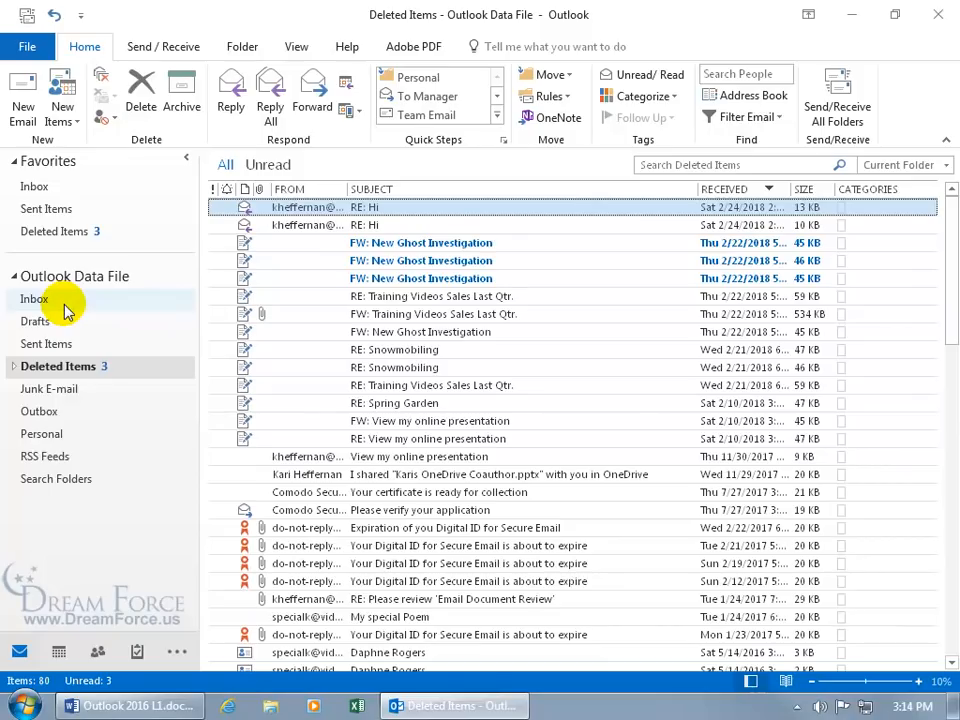
left_click(57, 302)
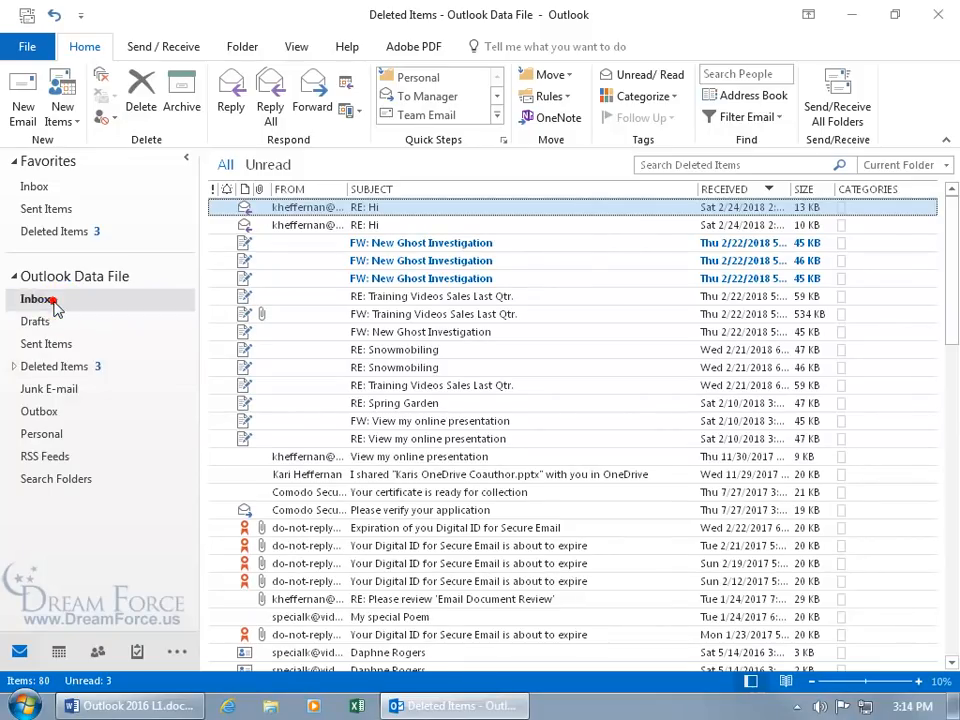
Step: Read the 2:52 PM "RE: Hi" message in its own window, close it, and look at its Ignore and Junk commands
left_click(378, 225)
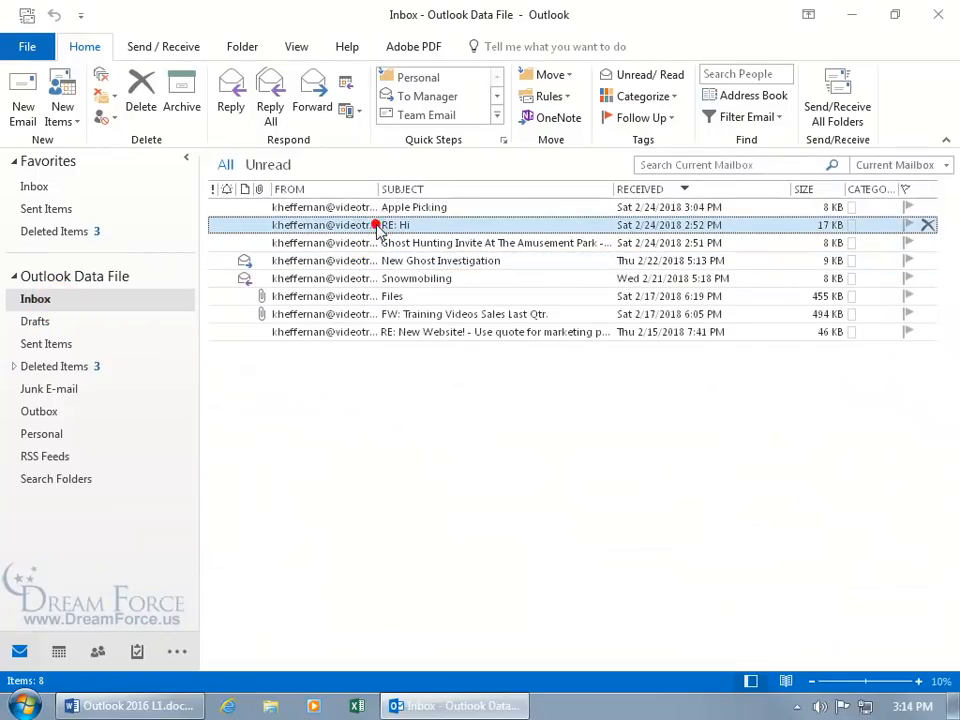
double_click(376, 225)
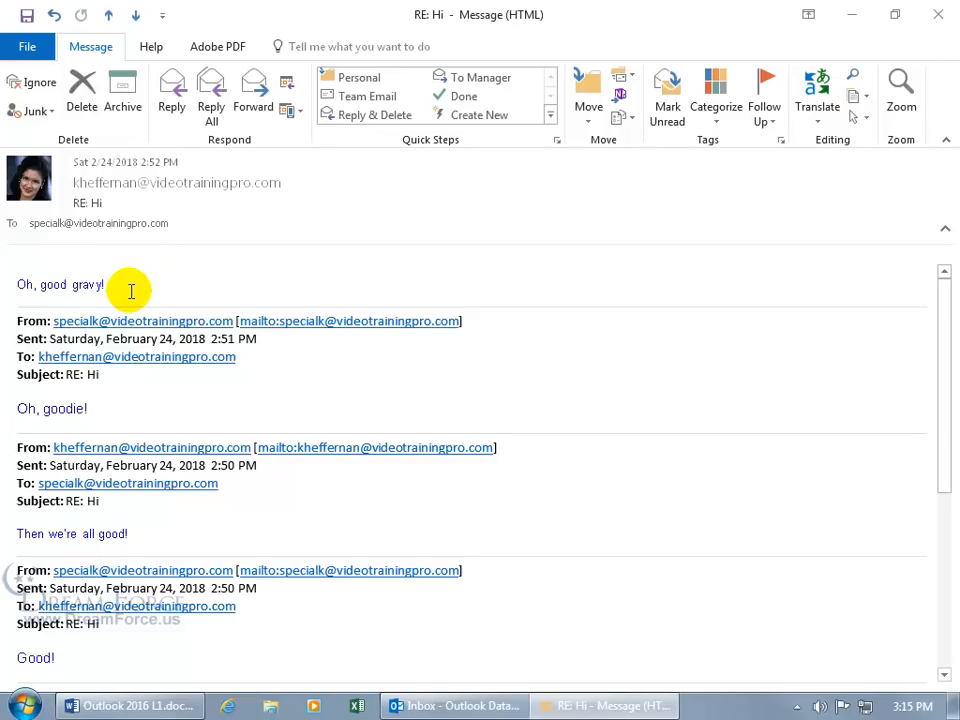
left_click(937, 14)
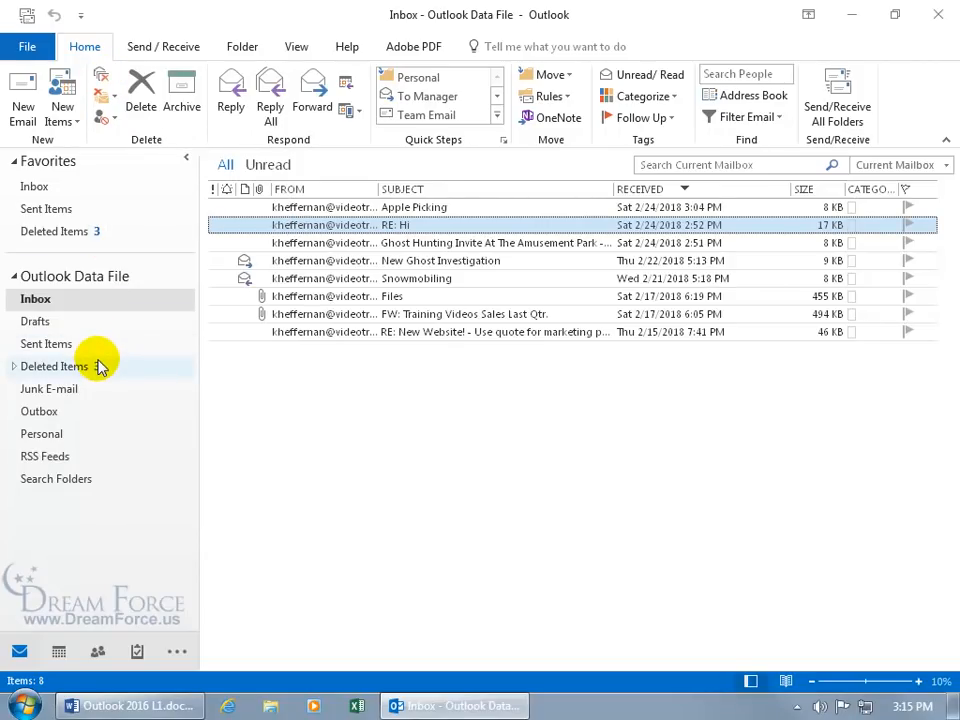
right_click(350, 228)
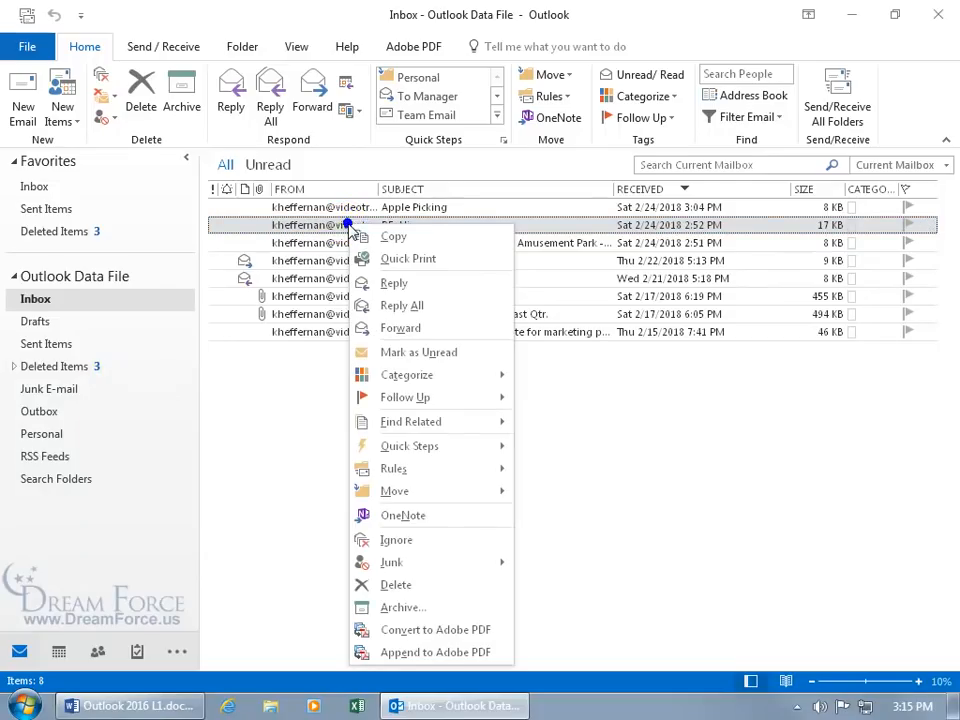
mouse_move(380, 562)
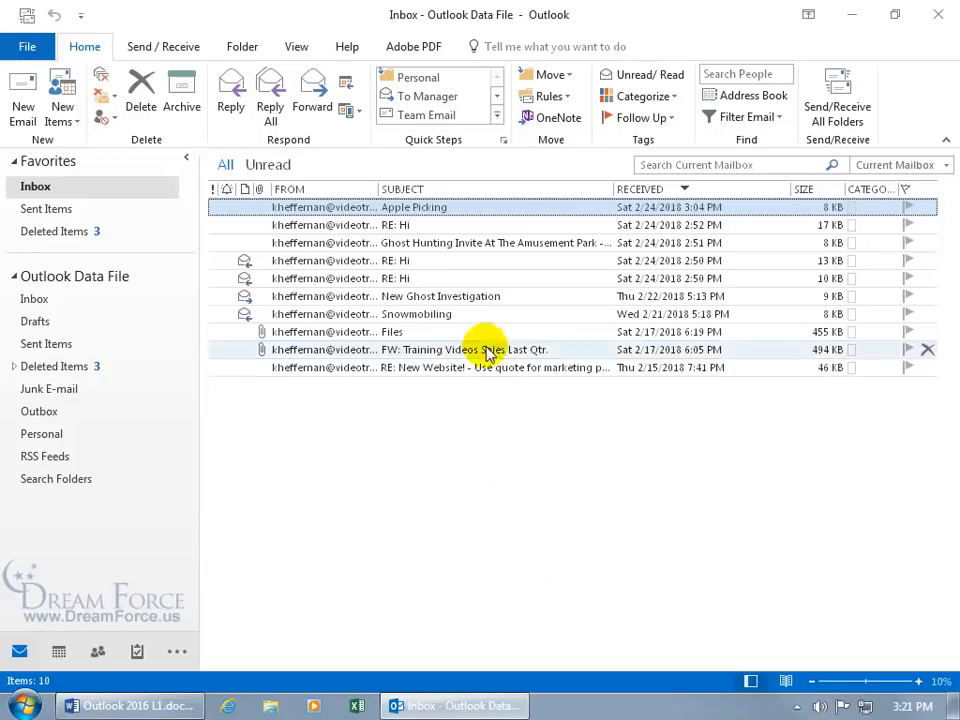
Step: Select the 2:52 PM "RE: Hi" message in the Inbox and start Clean Up Conversation for it
left_click(465, 279)
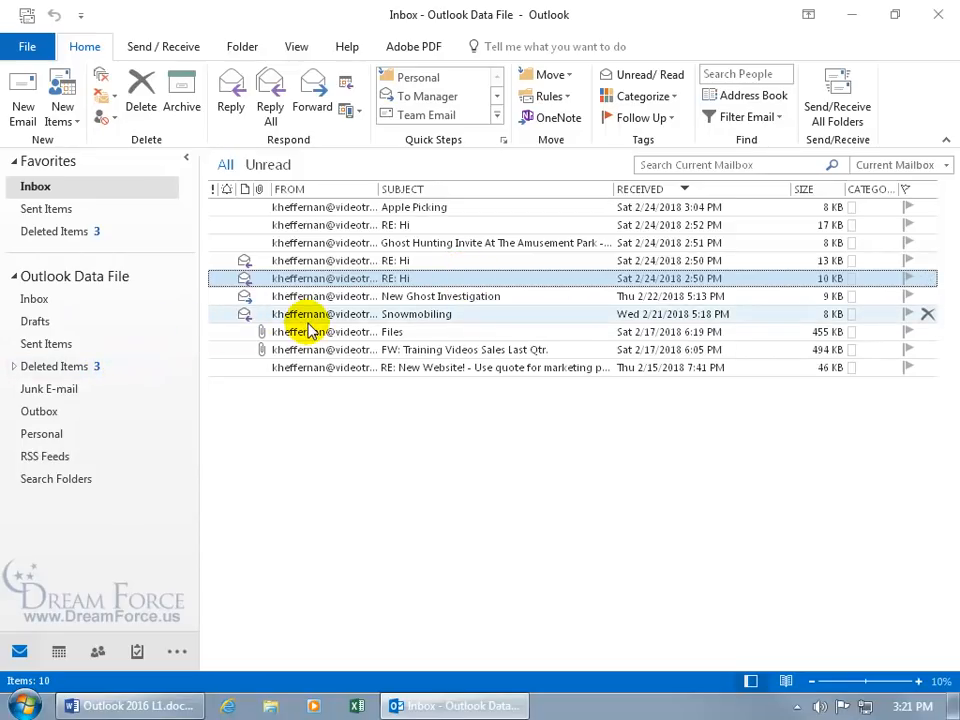
left_click(386, 259)
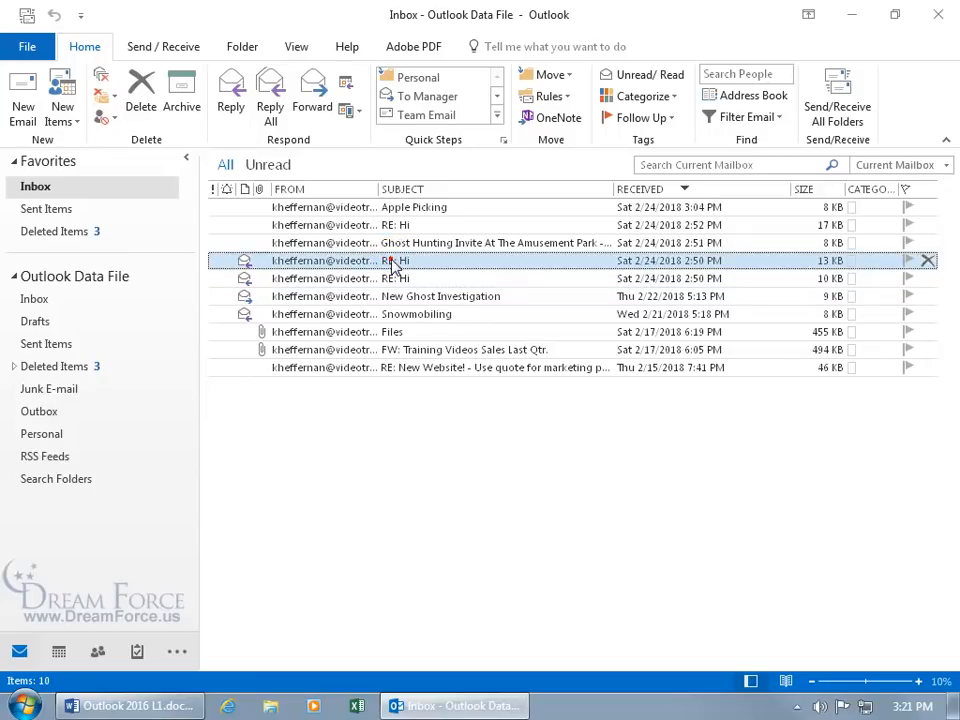
left_click(403, 225)
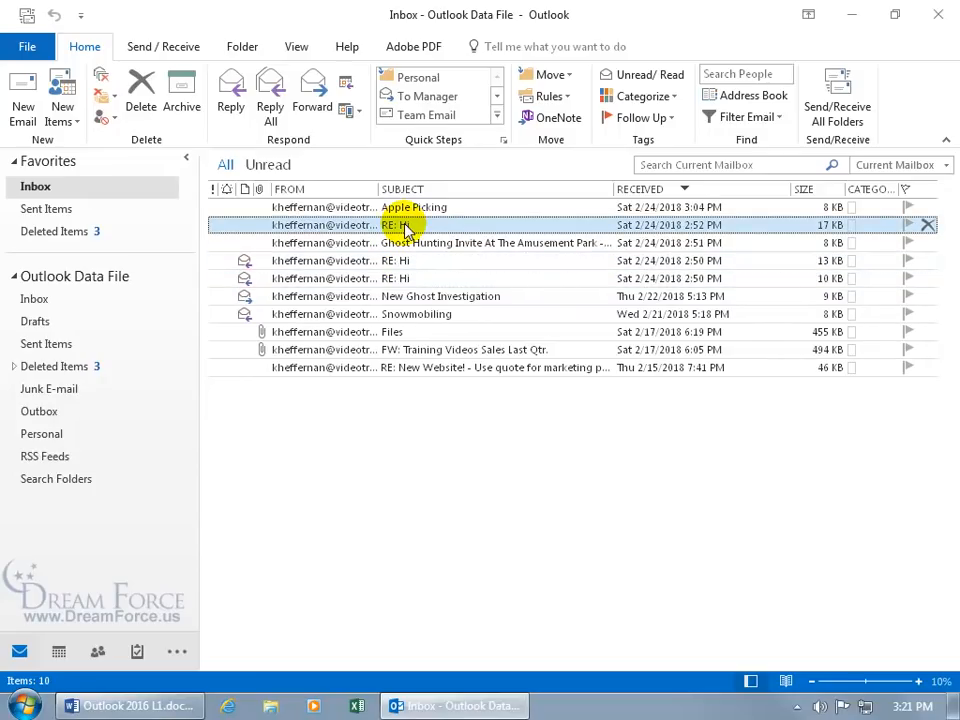
left_click(108, 100)
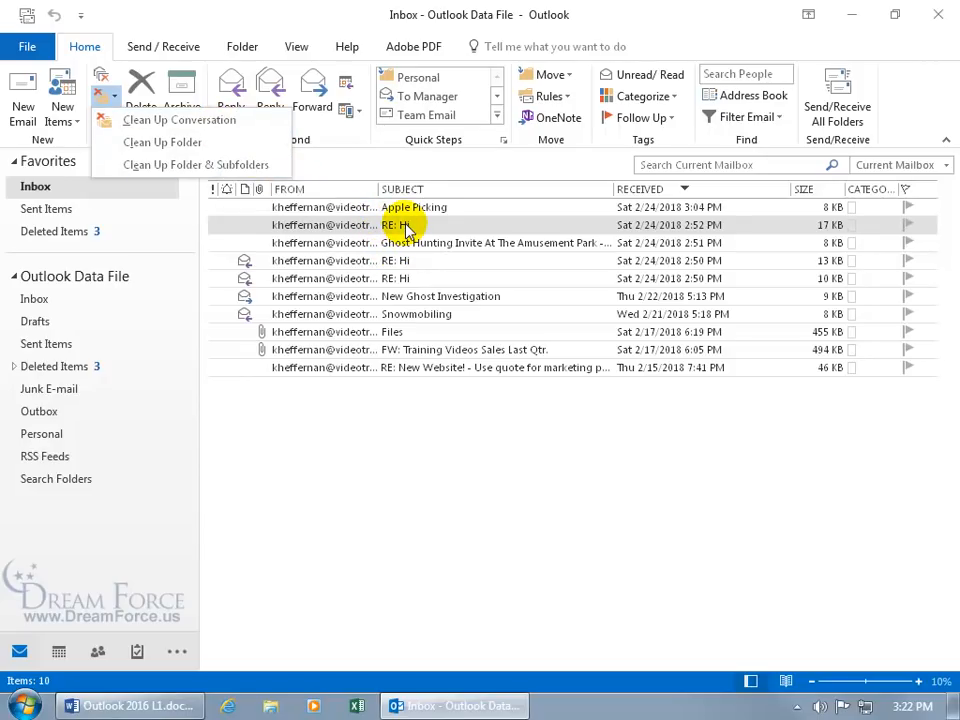
left_click(154, 120)
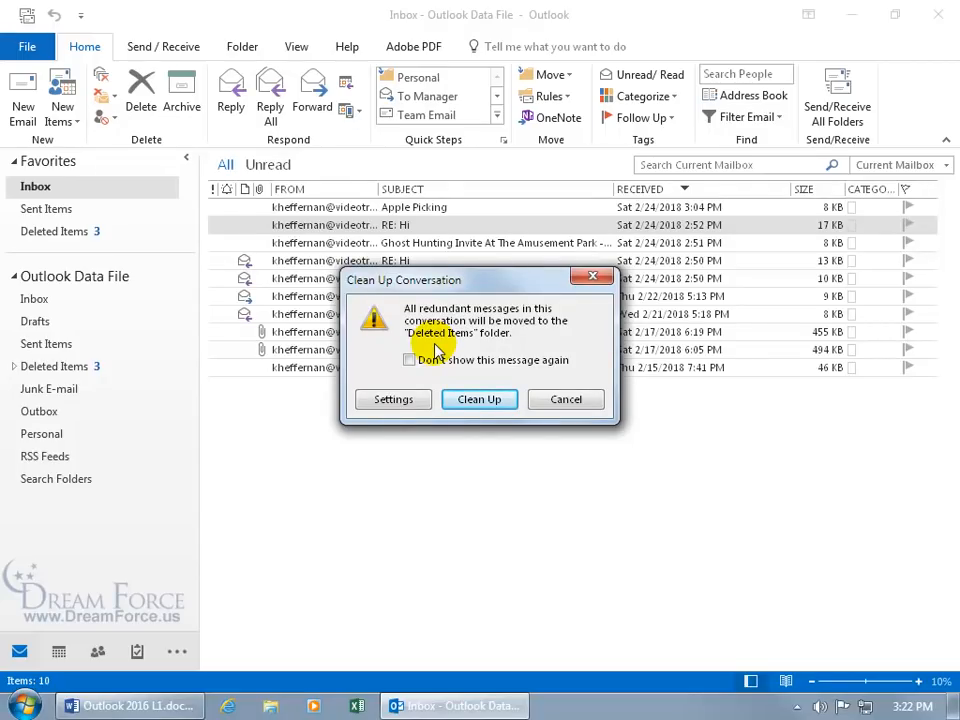
Step: Examine the Conversation Clean Up settings and the available destination folders, and cancel out of the options without changing anything
left_click(393, 400)
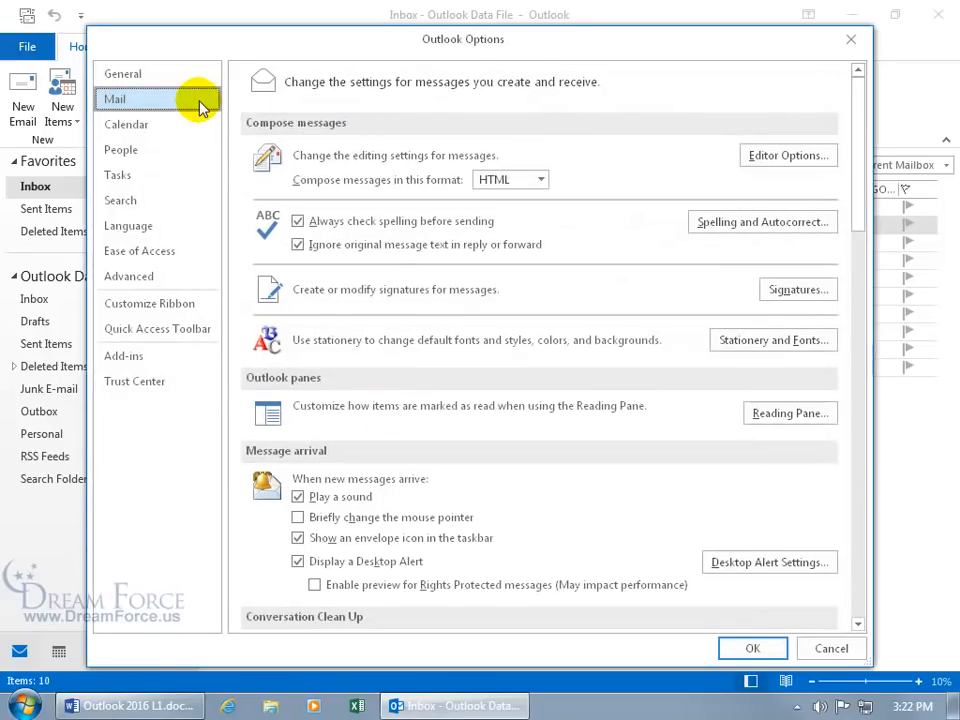
left_click_drag(857, 133, 857, 266)
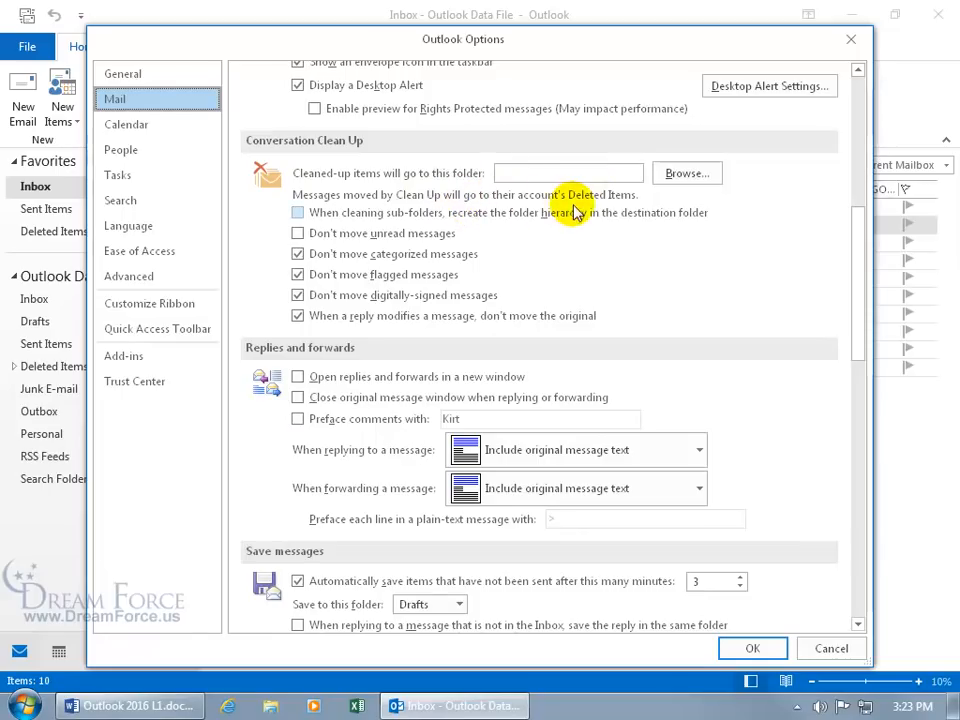
left_click(686, 173)
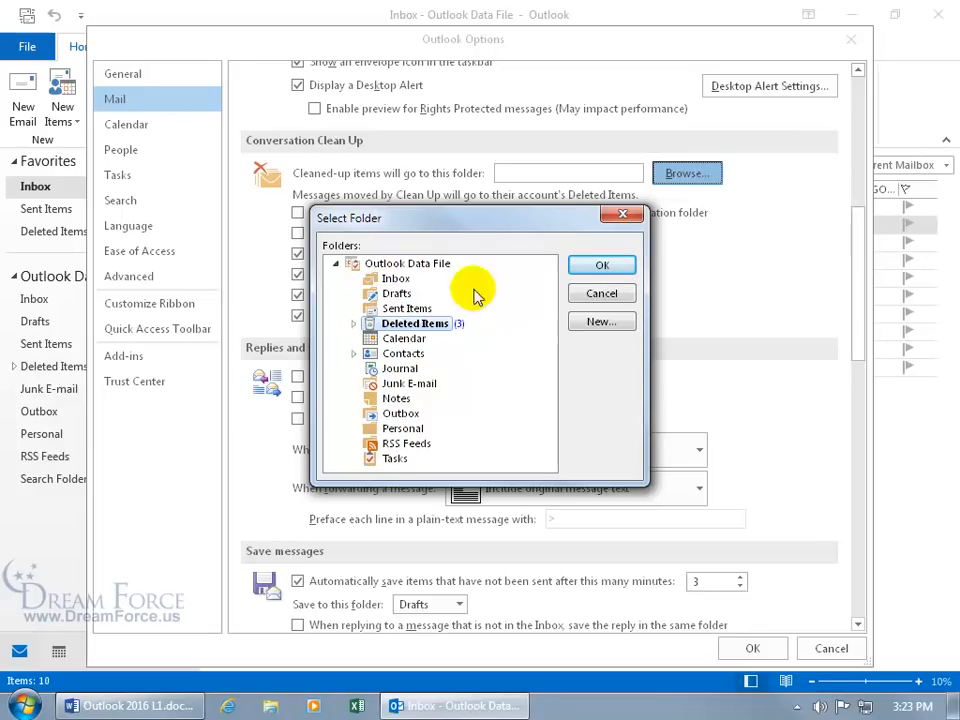
left_click(601, 293)
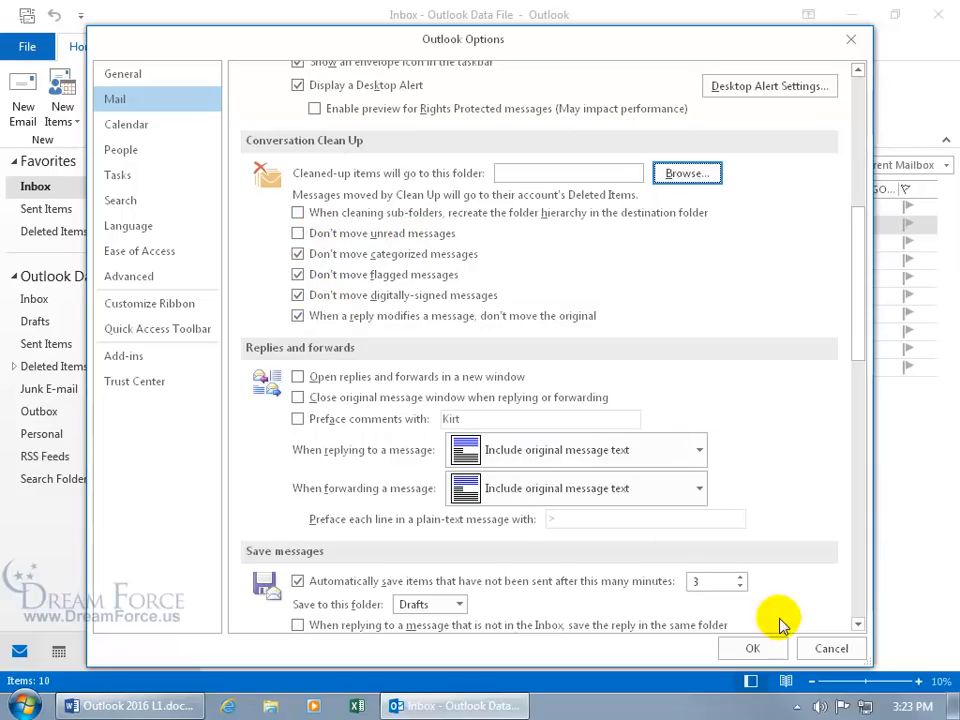
left_click(831, 648)
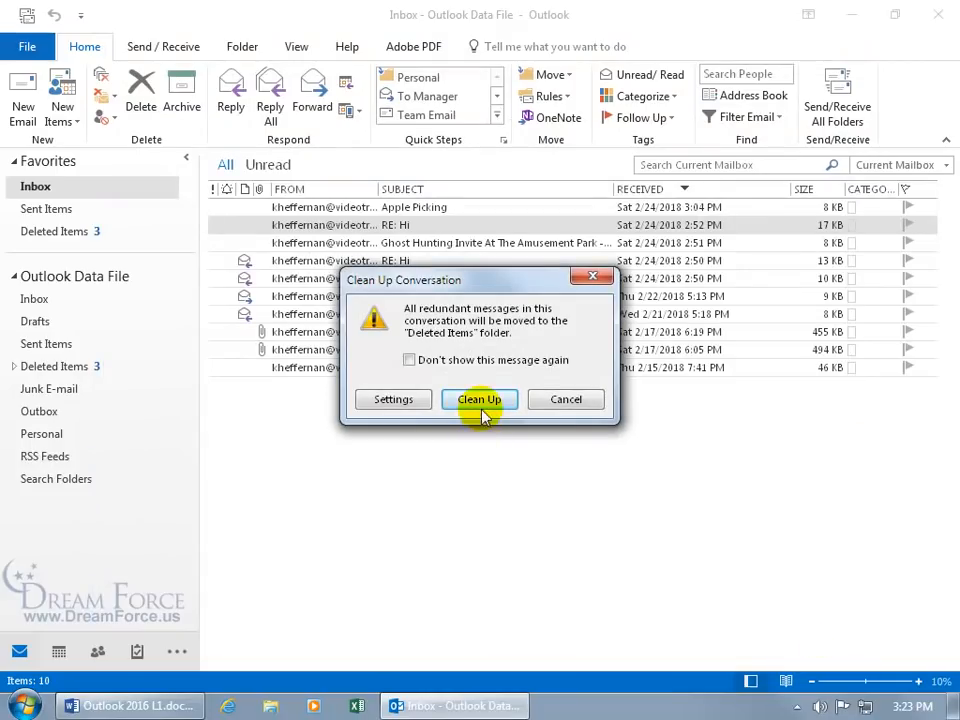
Step: Clean up the redundant "RE: Hi" messages and read through the thread in the remaining one
left_click(483, 401)
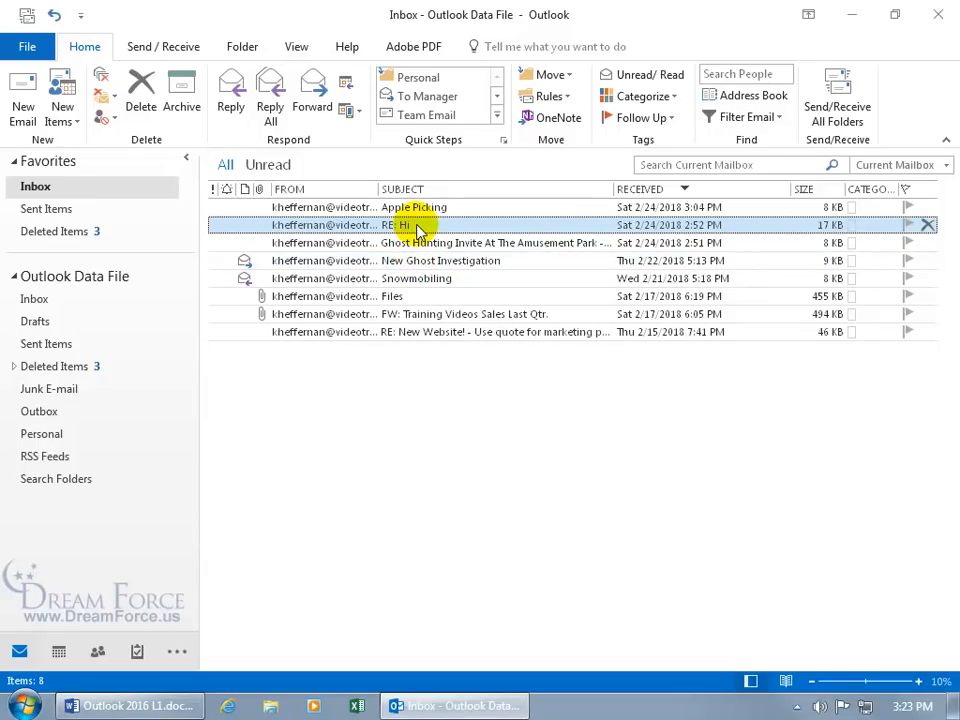
double_click(418, 226)
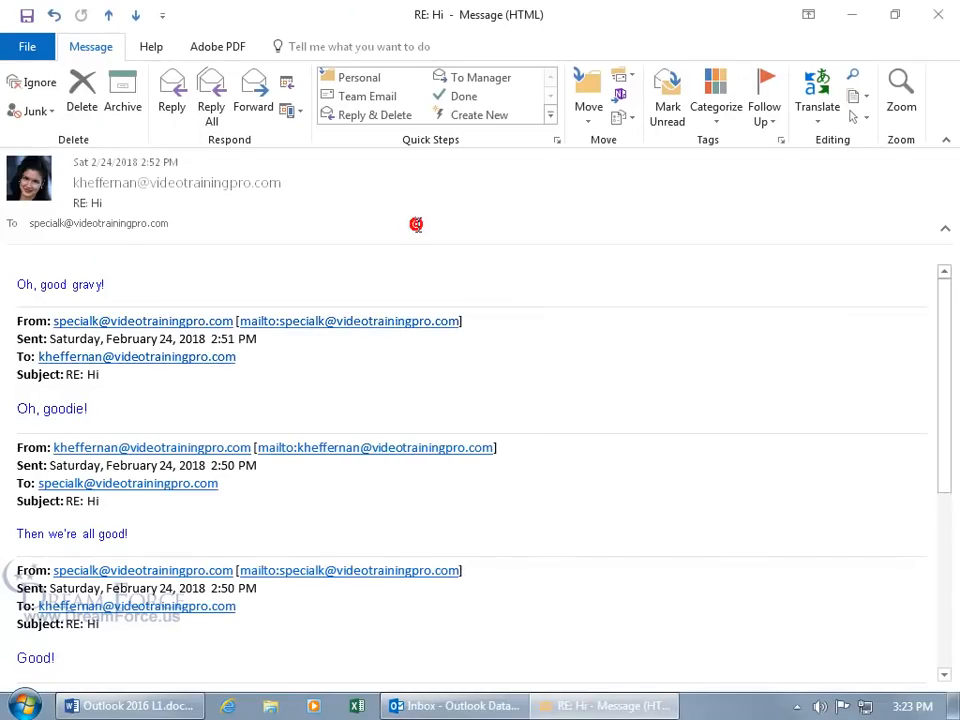
scroll(537, 327, "down", 1)
scroll(537, 327, "down", 6)
scroll(536, 326, "up", 5)
scroll(536, 327, "up", 1)
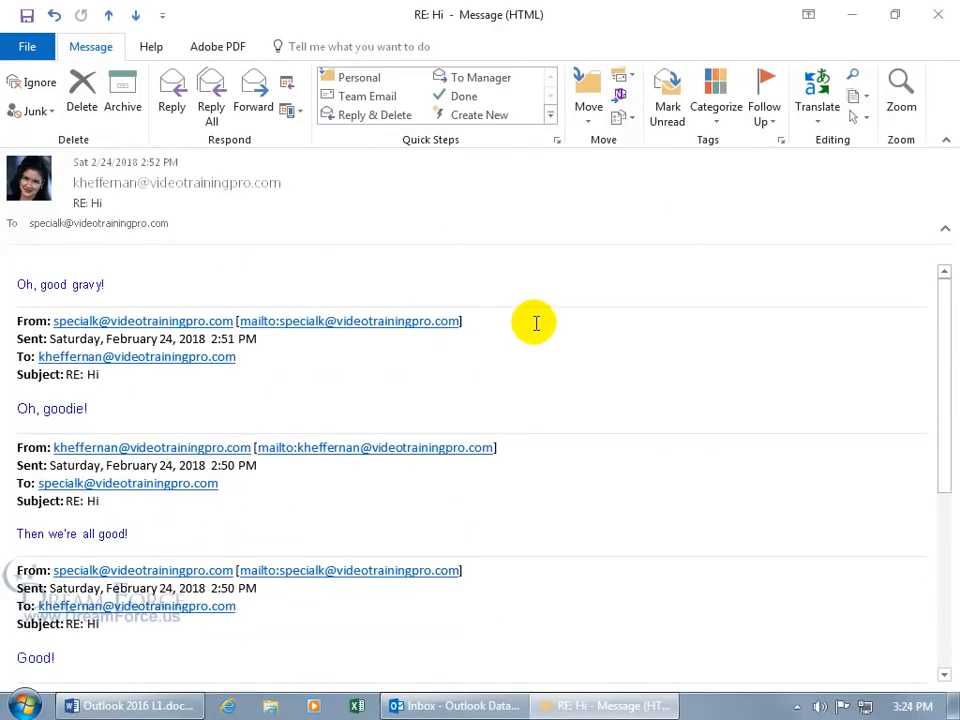
Step: Close the message, check the Deleted Items folder for the cleaned-up "RE: Hi" messages, and return to the Inbox
left_click(938, 14)
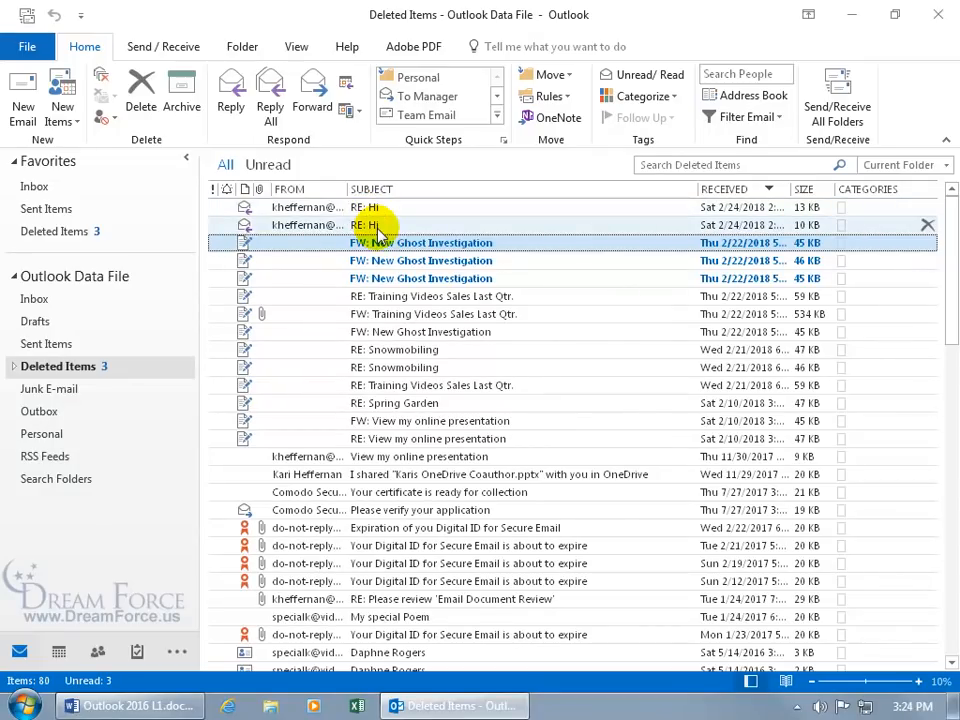
left_click(32, 186)
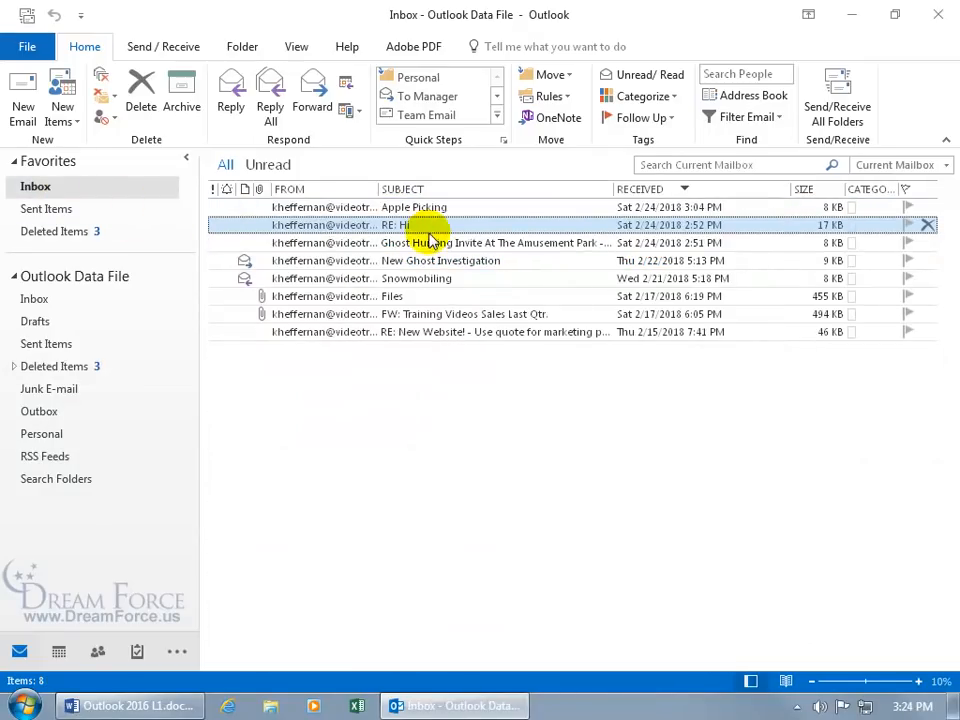
Step: Start Clean Up Conversation for the "RE: Hi" message, look at its settings, and cancel the clean-up
left_click(110, 97)
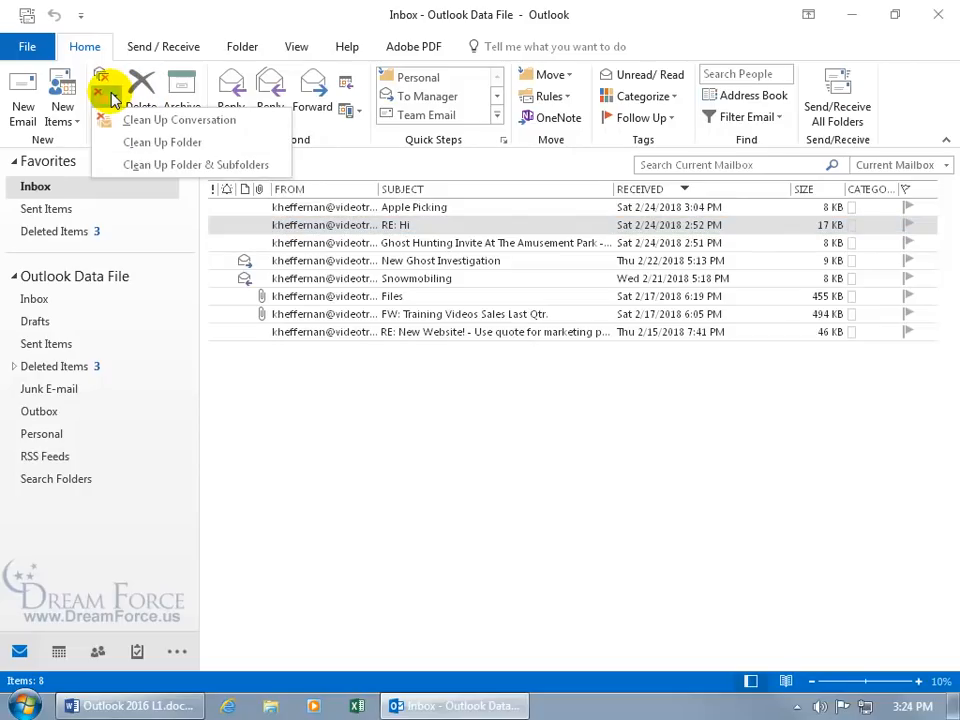
left_click(160, 121)
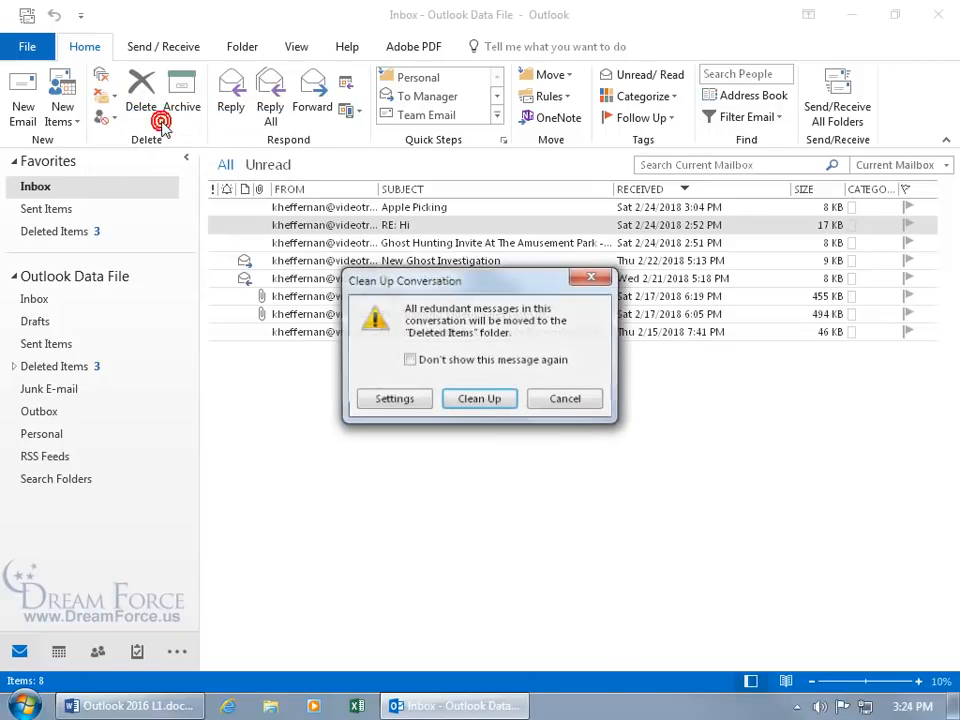
left_click(393, 407)
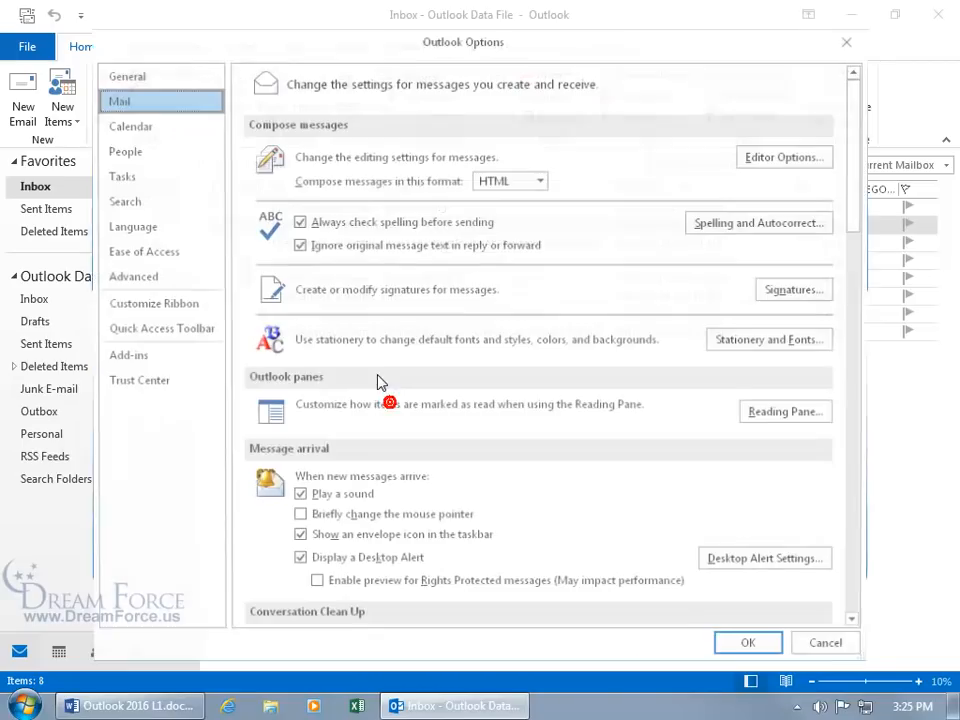
left_click(851, 42)
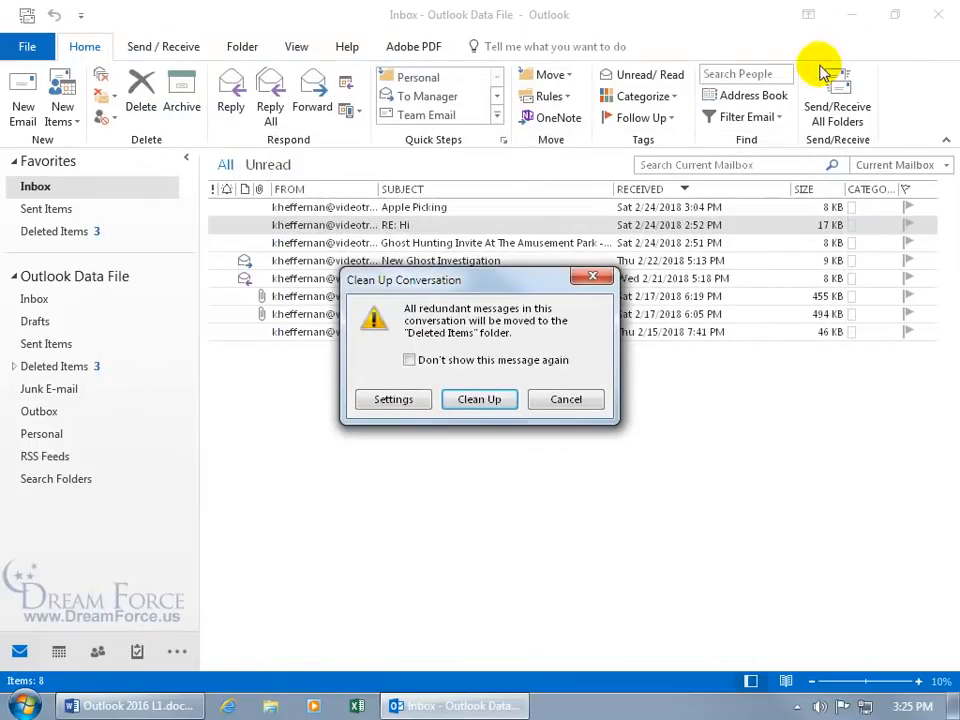
left_click(570, 398)
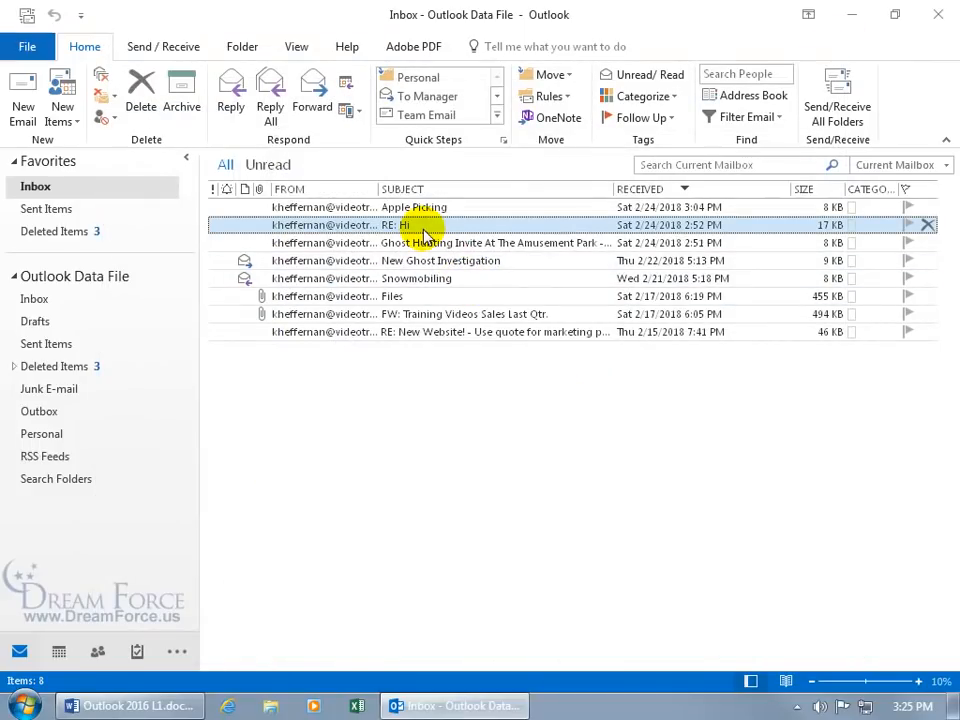
Step: Review the Conversation Clean Up section of the Mail options through the program's general options, and cancel without changes
left_click(28, 46)
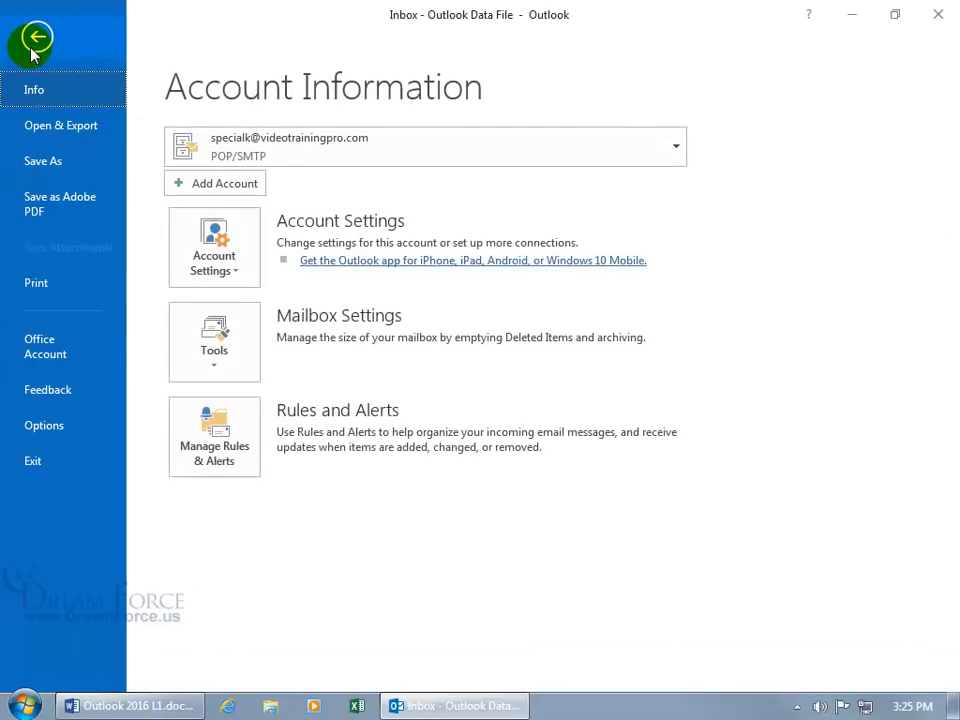
left_click(46, 426)
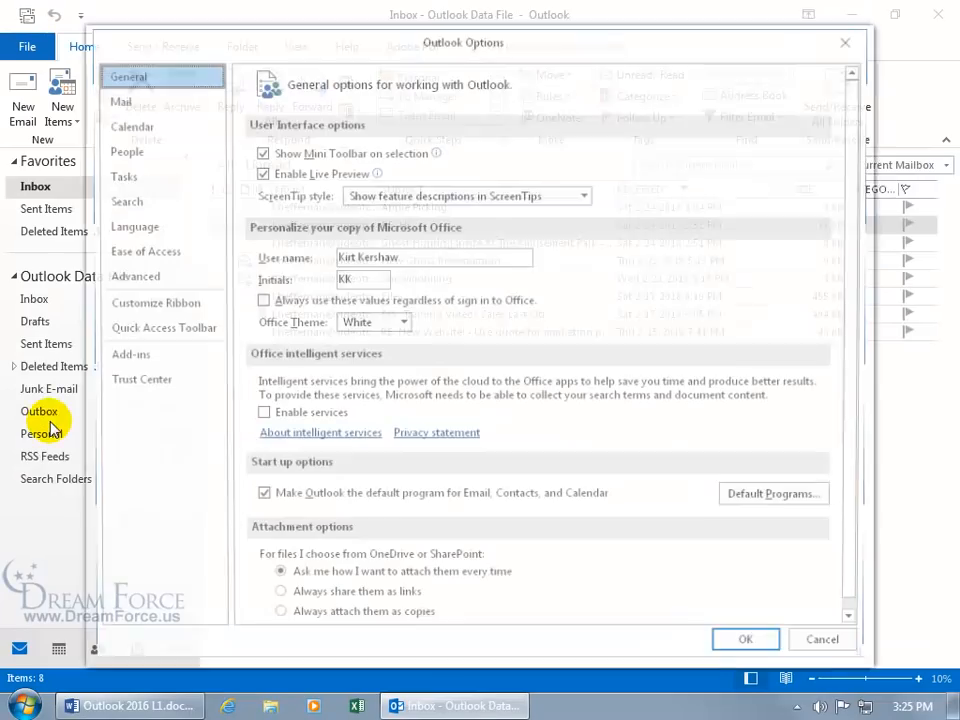
left_click(136, 102)
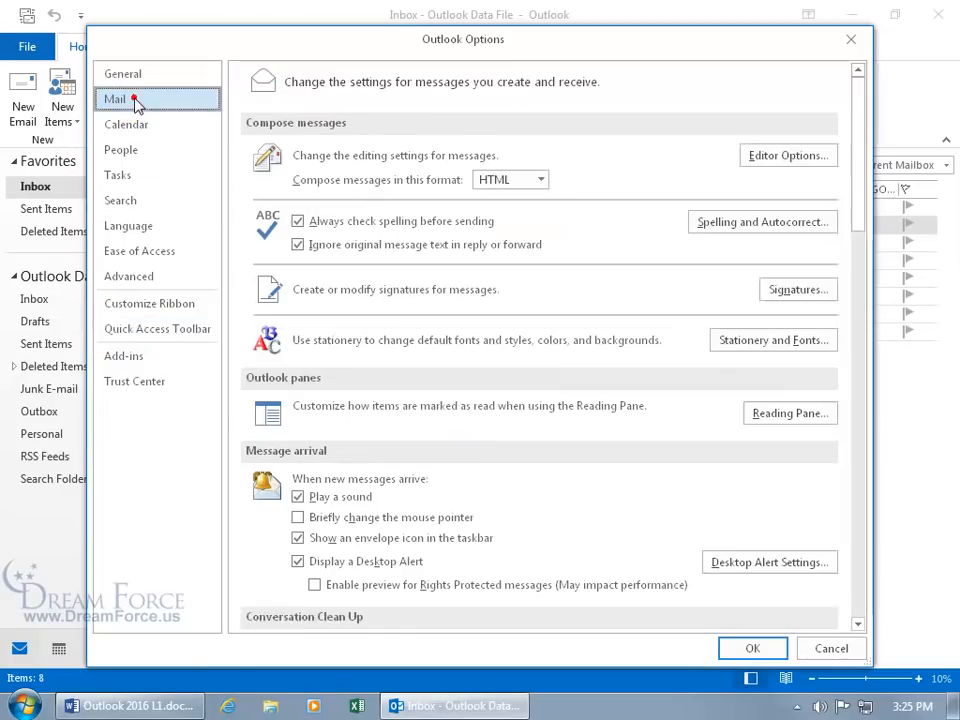
left_click_drag(862, 172, 857, 300)
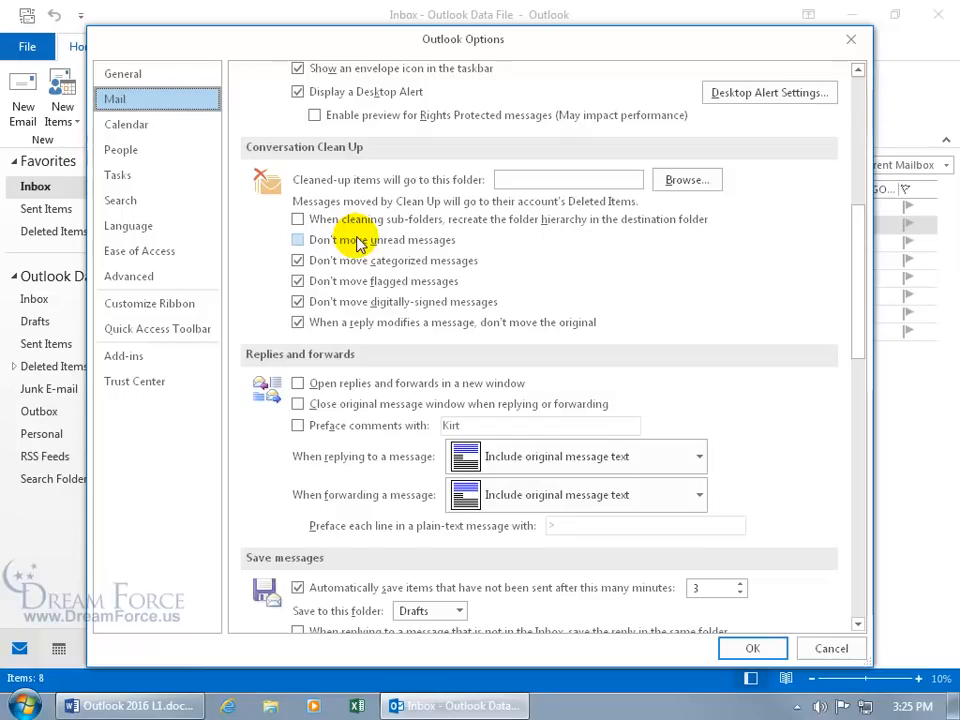
left_click(831, 649)
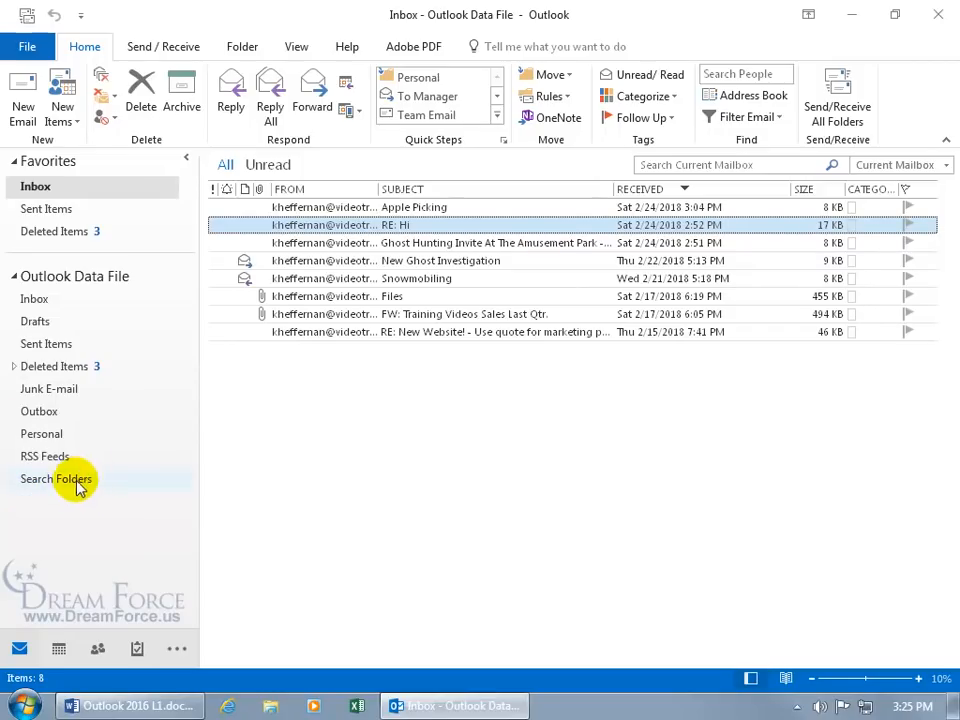
Step: Examine the destination folders for always moving the "Apple Picking" conversation, and cancel without choosing one
left_click(428, 207)
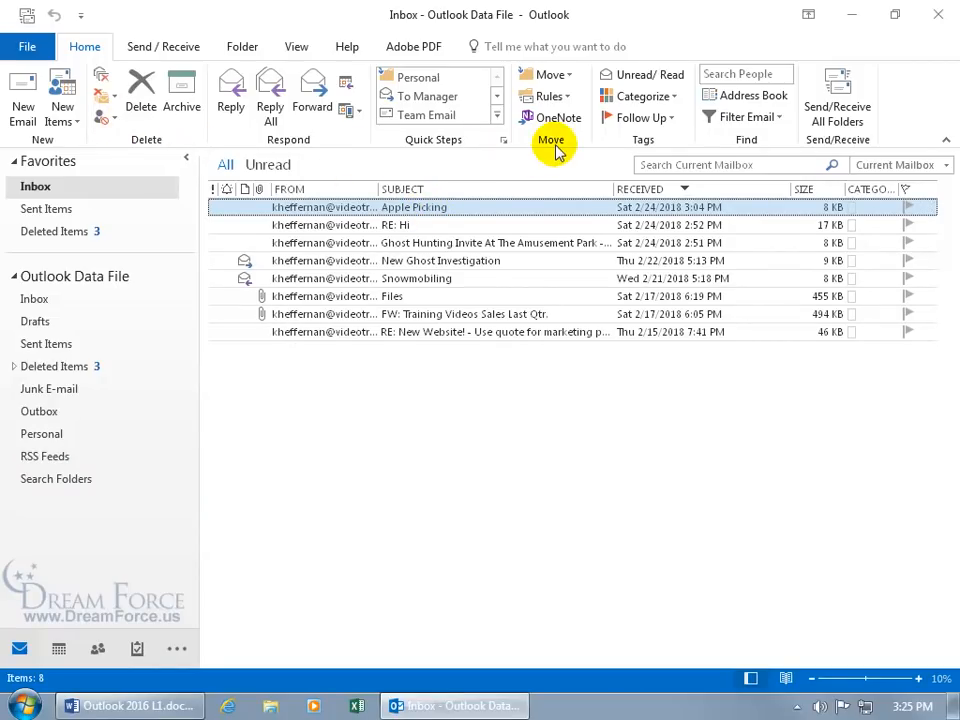
left_click(572, 77)
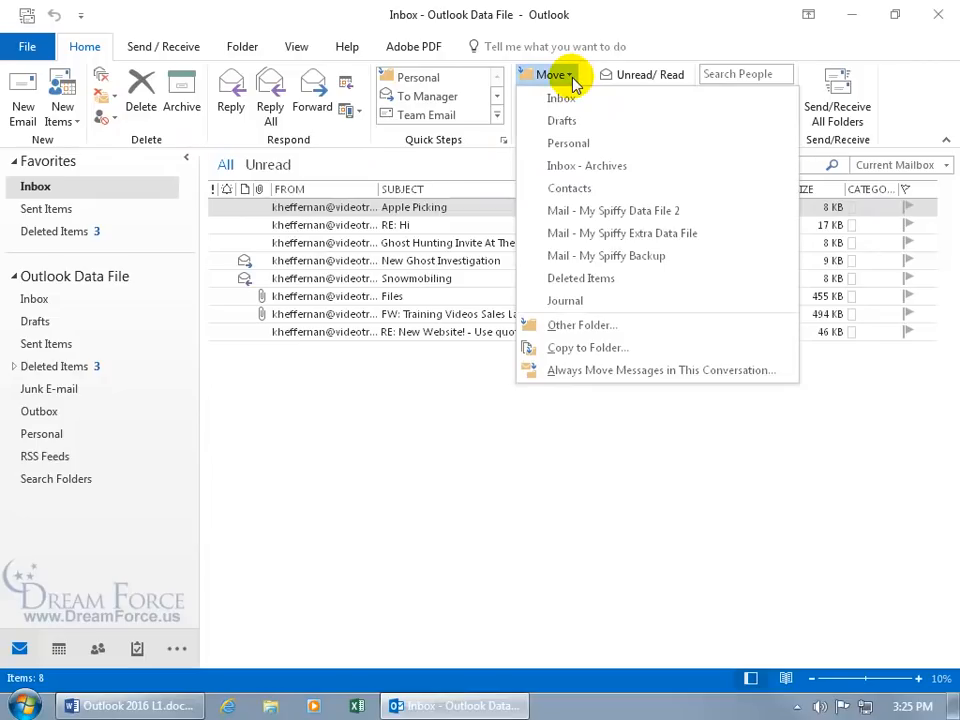
left_click(597, 376)
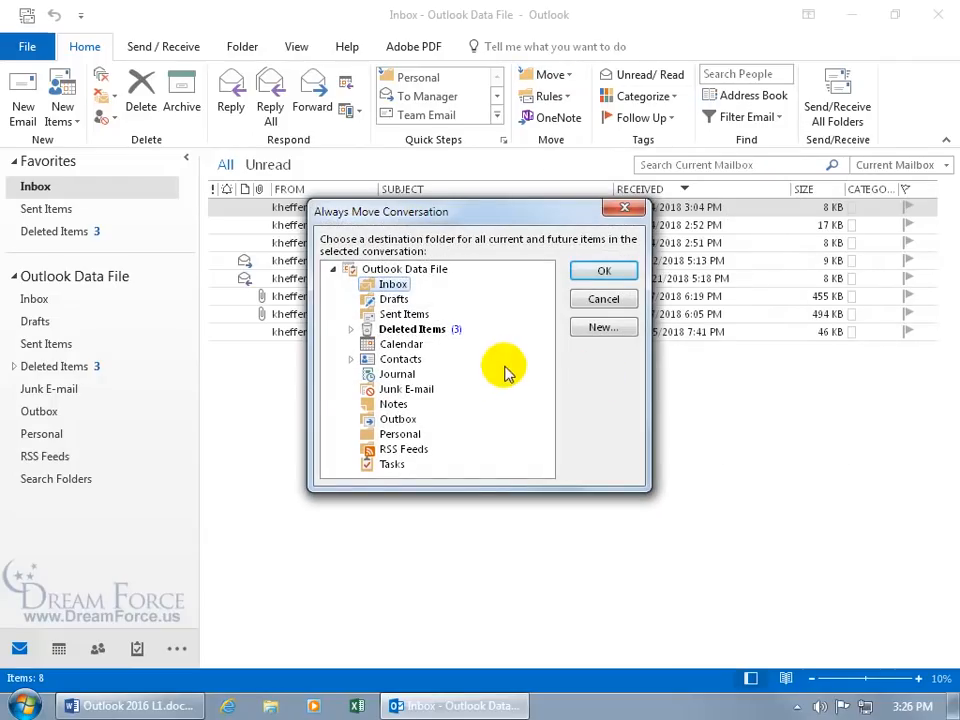
left_click(606, 300)
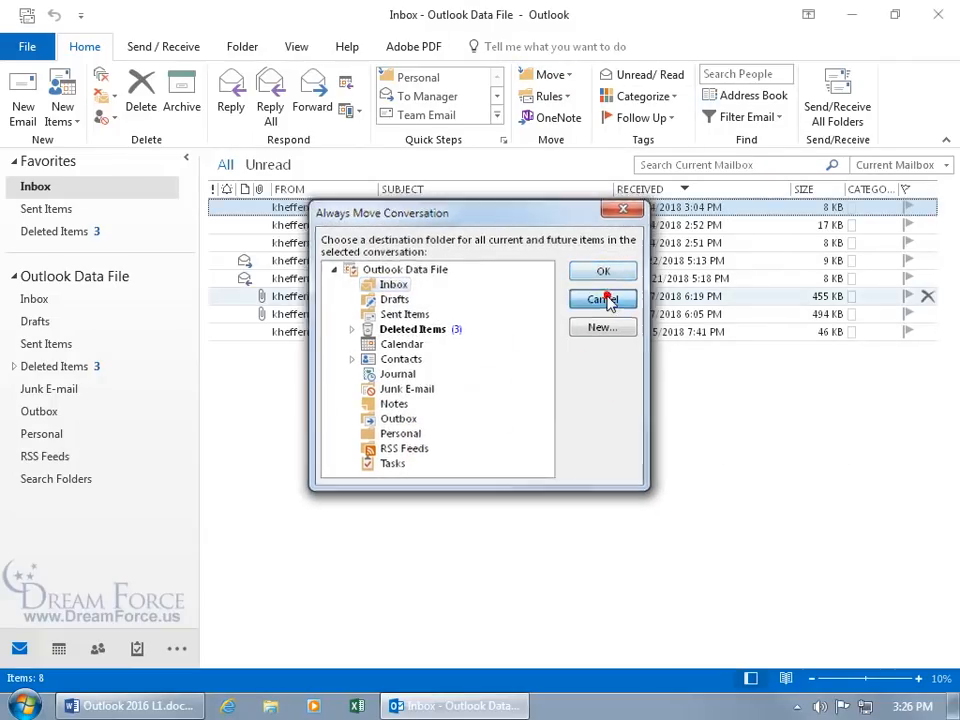
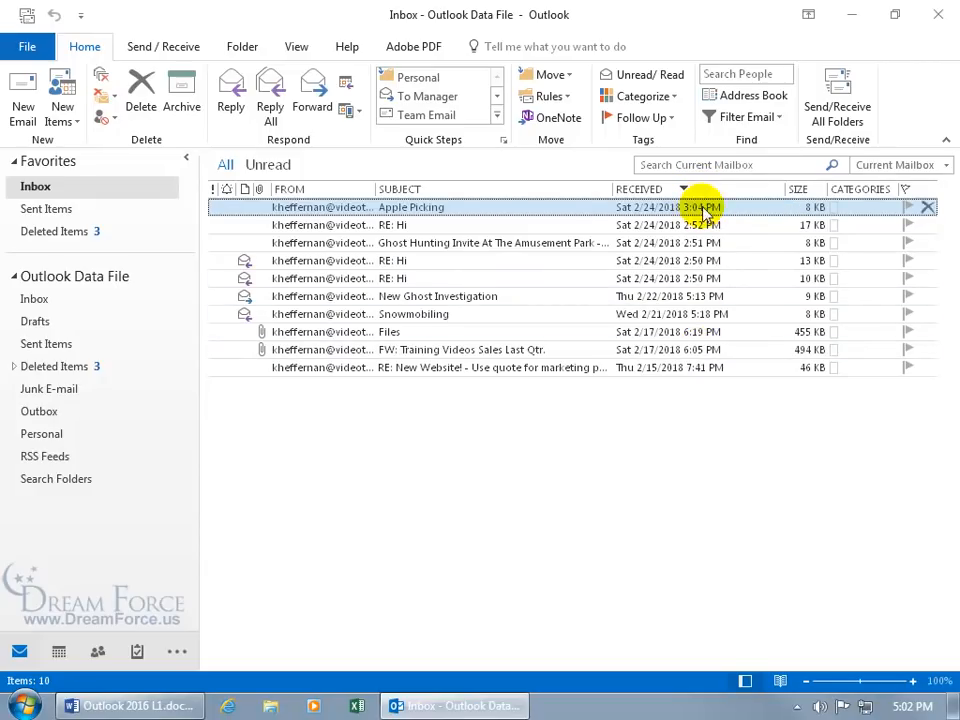
Step: Sort the Inbox by oldest received and by largest size, and widen the Size column slightly
left_click(705, 190)
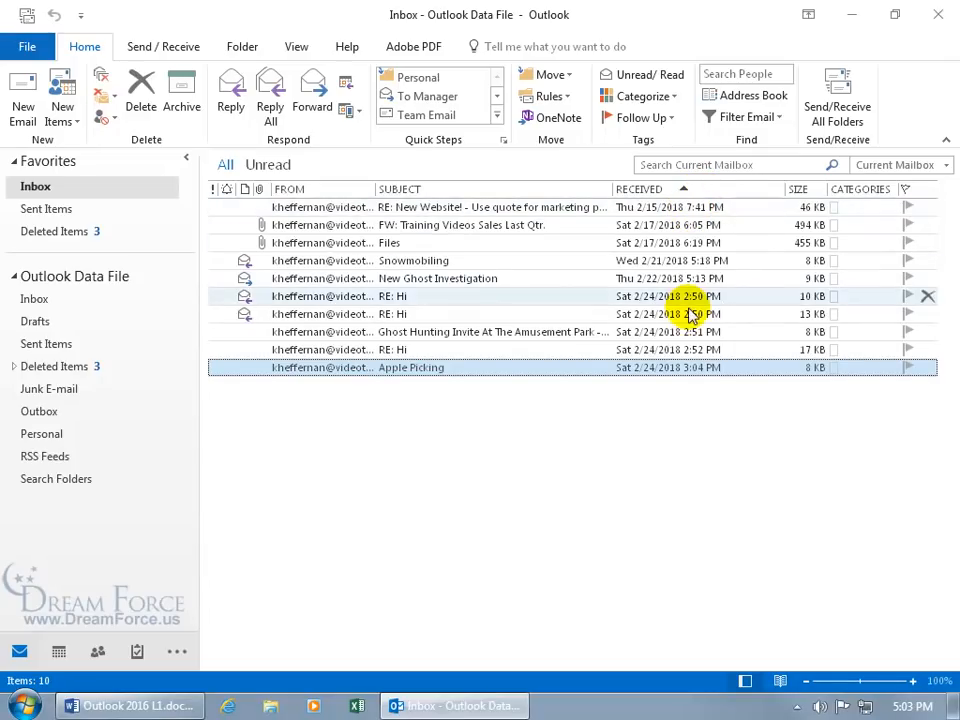
left_click(806, 190)
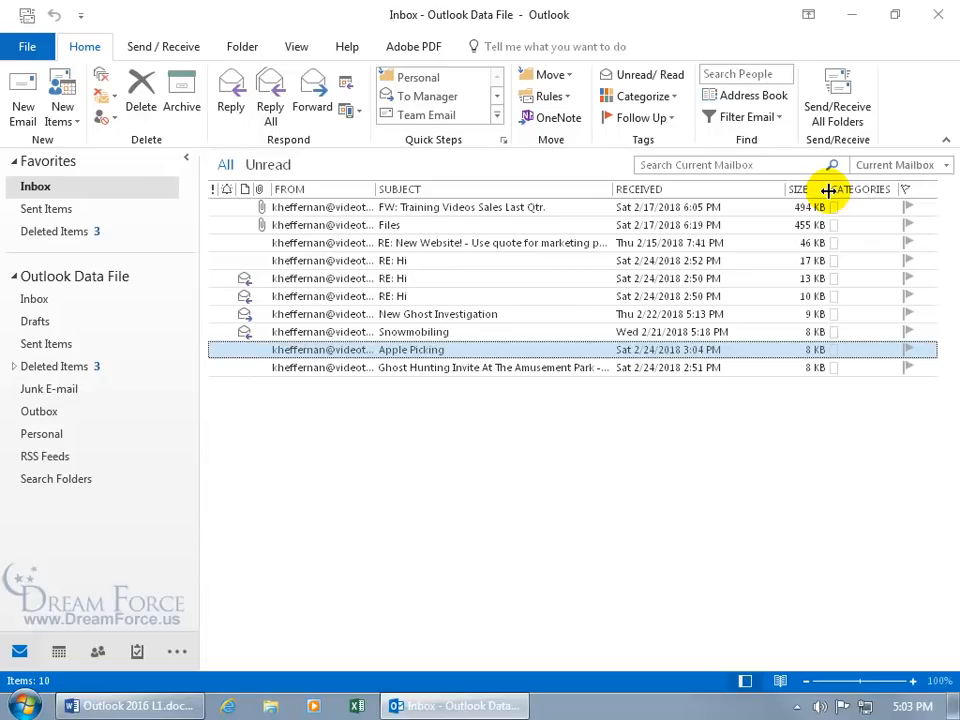
left_click_drag(828, 190, 838, 190)
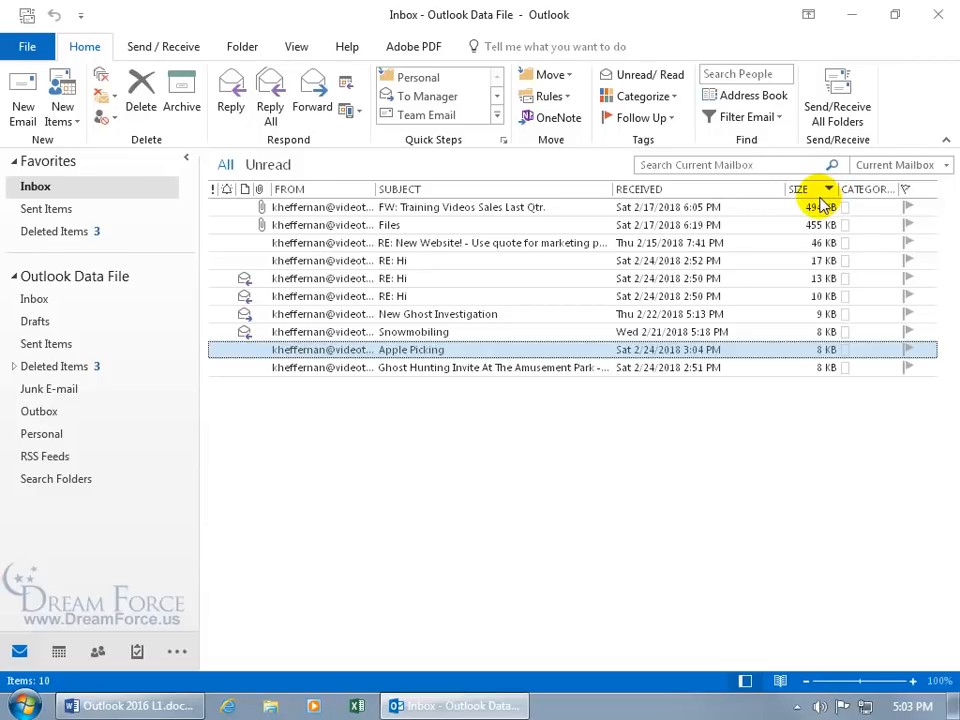
Step: Sort the Inbox alphabetically by Subject, and return it to Received order with the newest message first
left_click(489, 193)
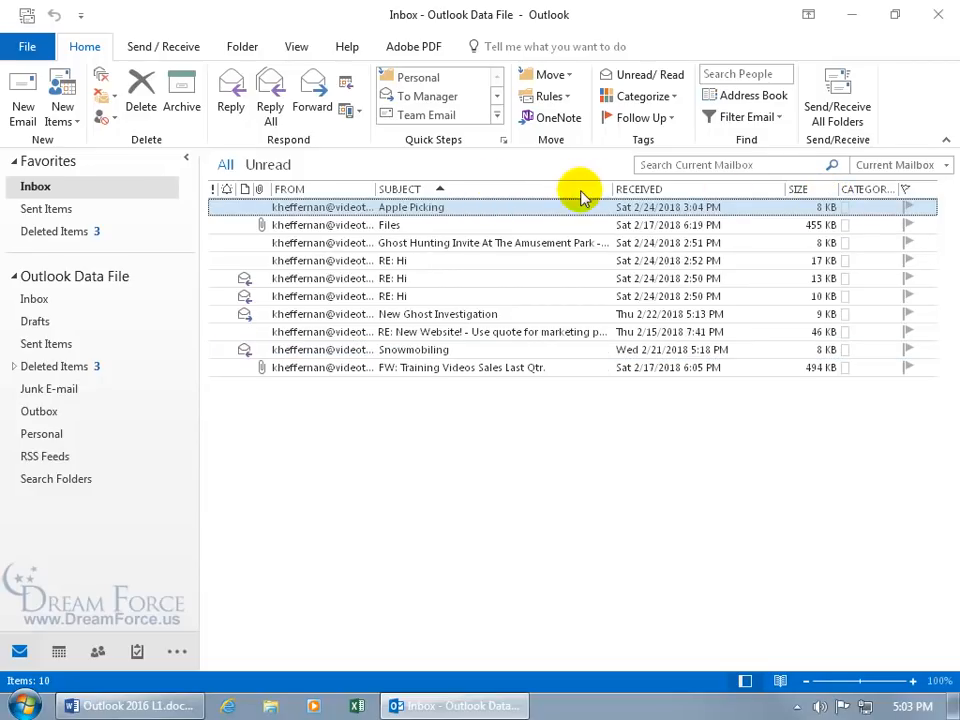
left_click(667, 190)
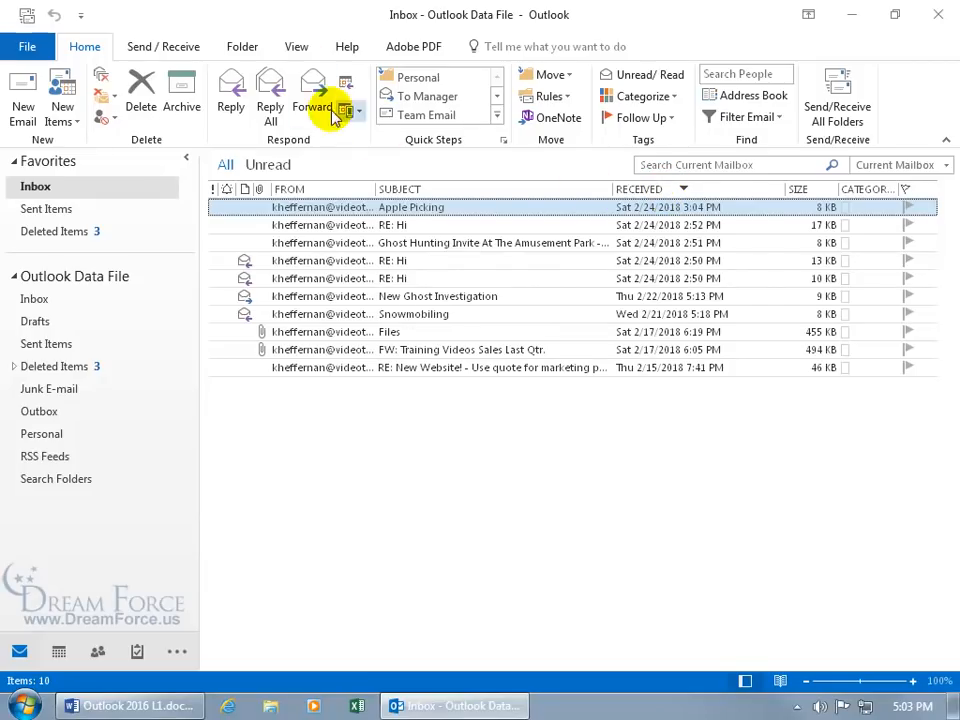
Step: Reverse the Inbox's Received sort to oldest first, and reverse it again to newest first
left_click(296, 50)
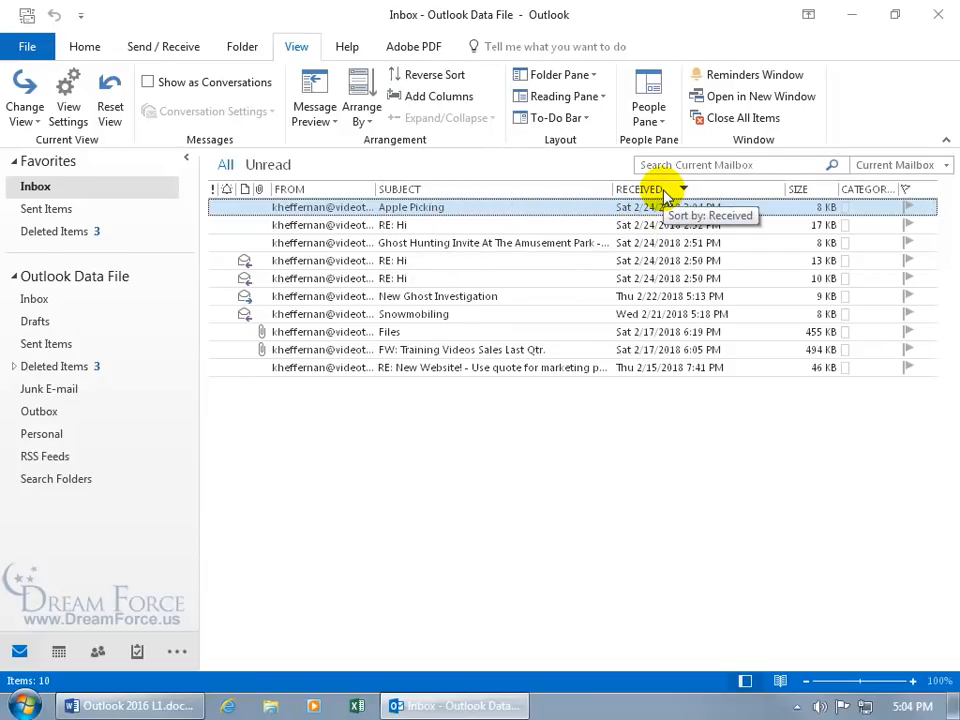
left_click(440, 77)
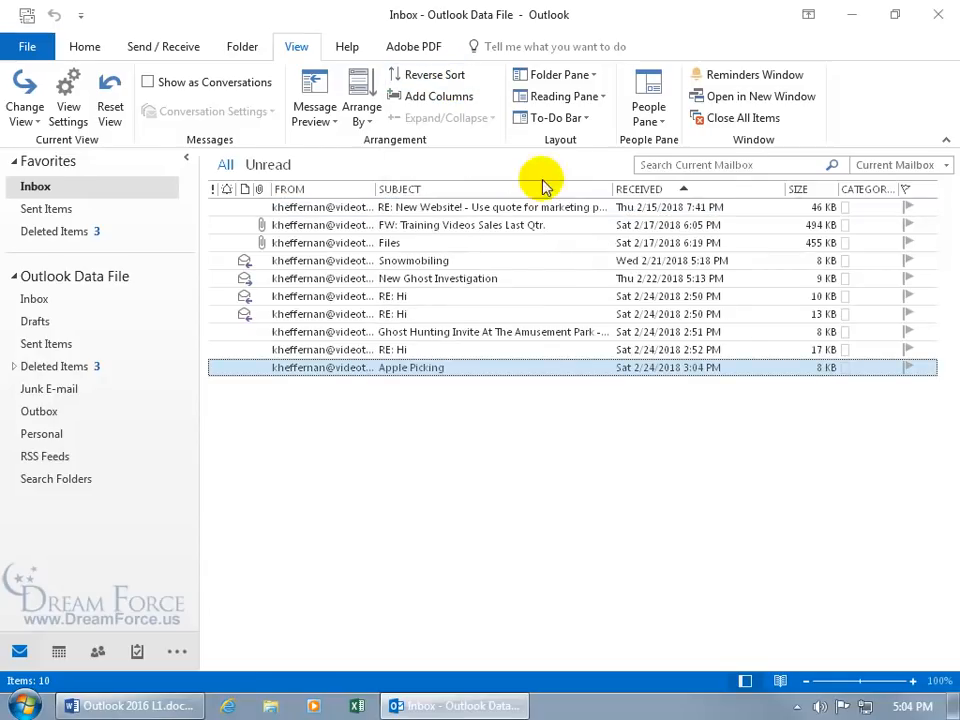
left_click(438, 77)
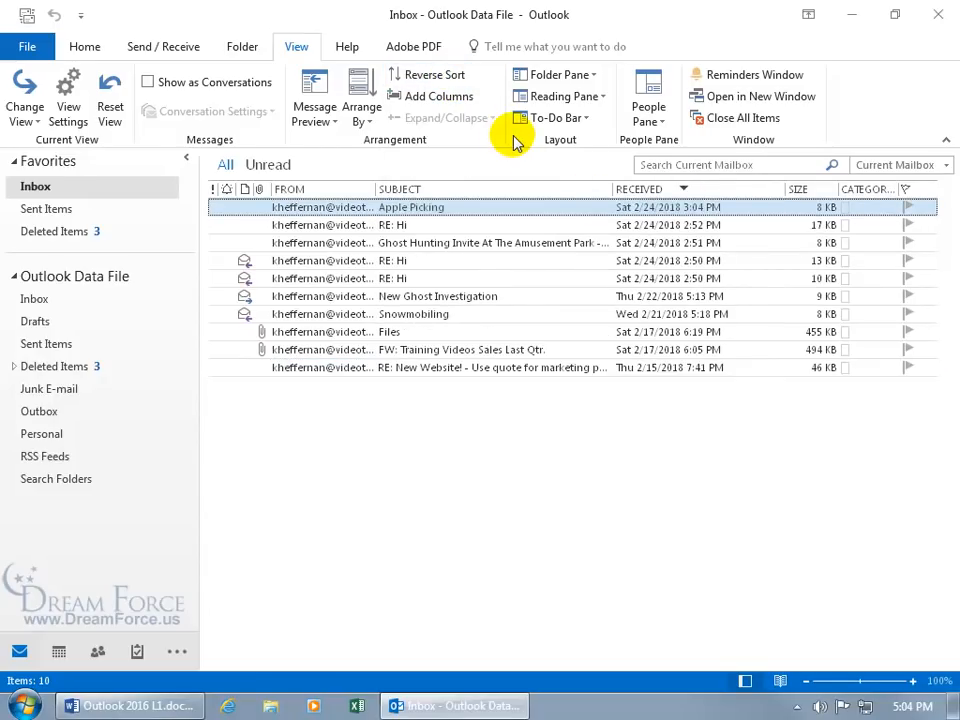
Step: Arrange the Inbox by Subject, look over the other arrangement choices, and sort it by Received again, newest first
left_click(358, 120)
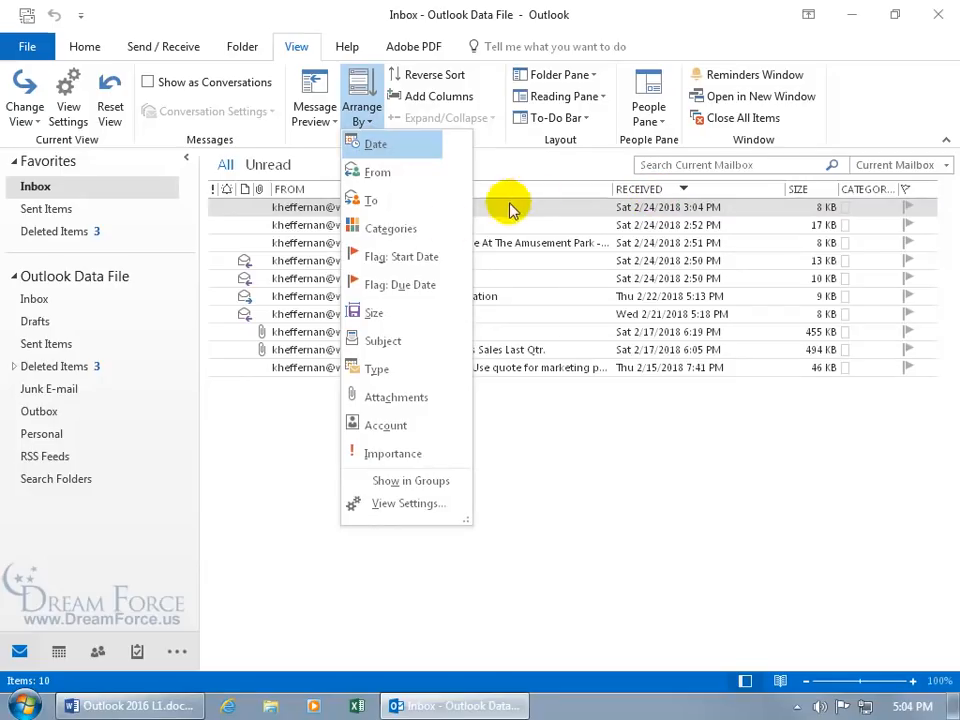
left_click(399, 343)
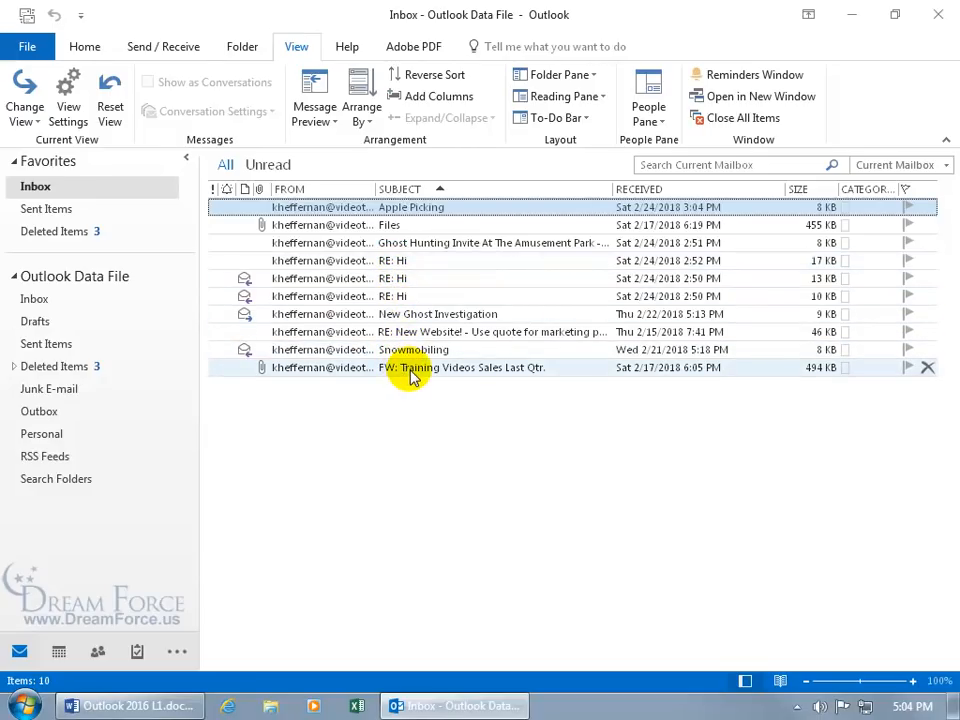
left_click(361, 120)
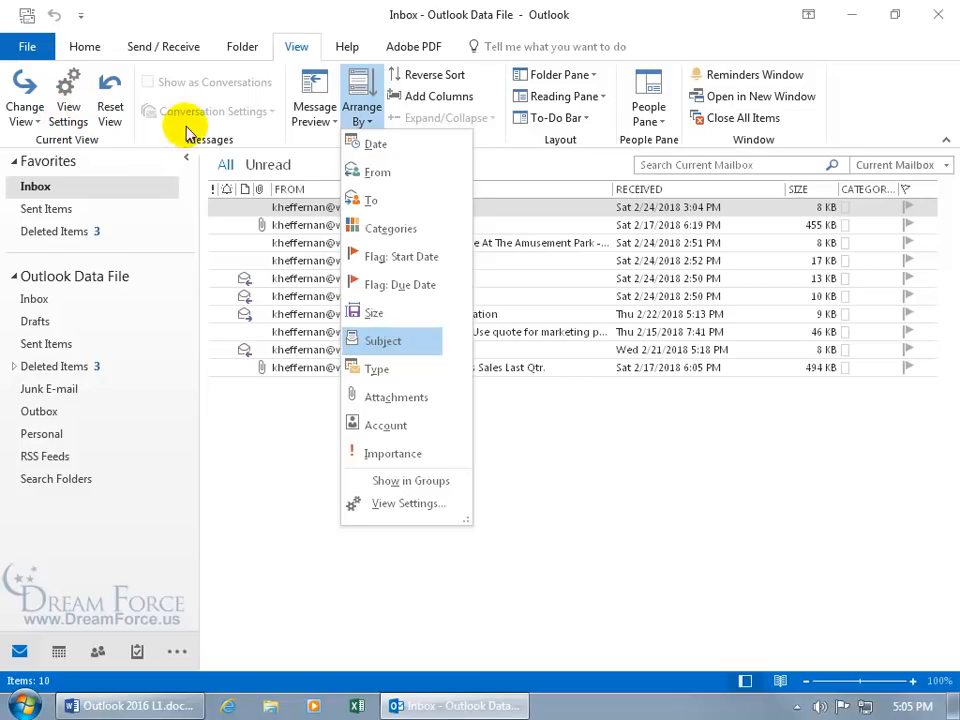
left_click(240, 128)
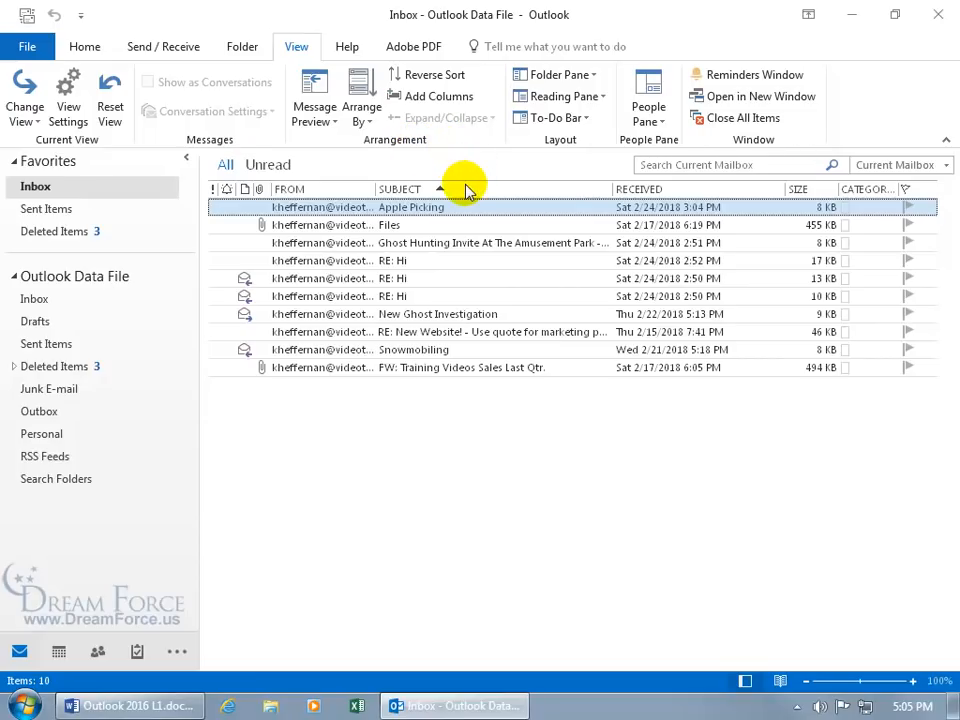
left_click(616, 189)
left_click(557, 191)
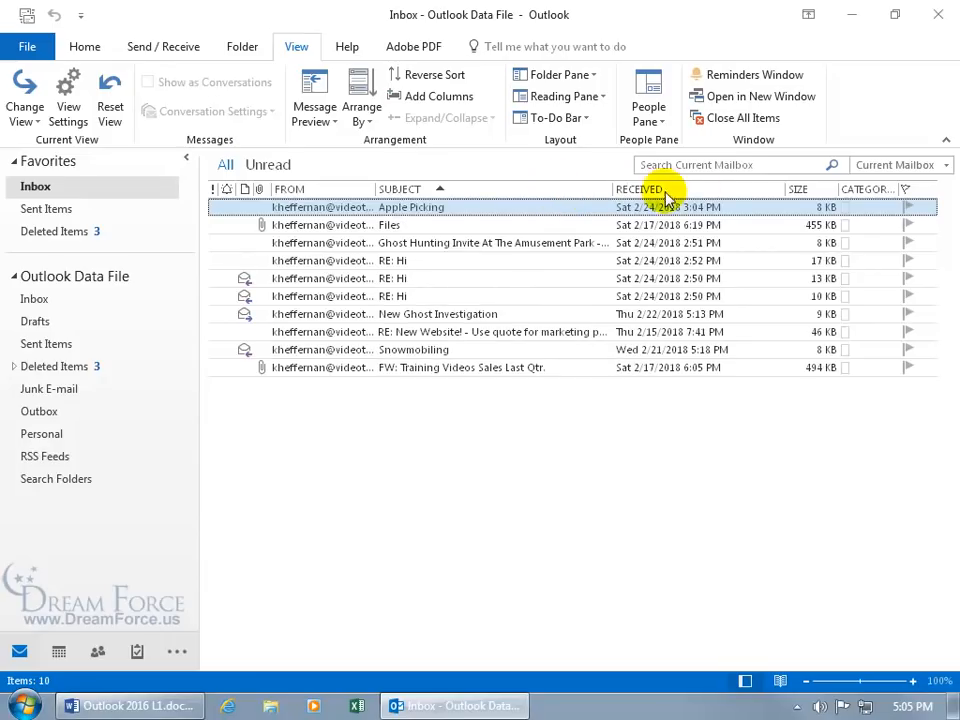
left_click(705, 193)
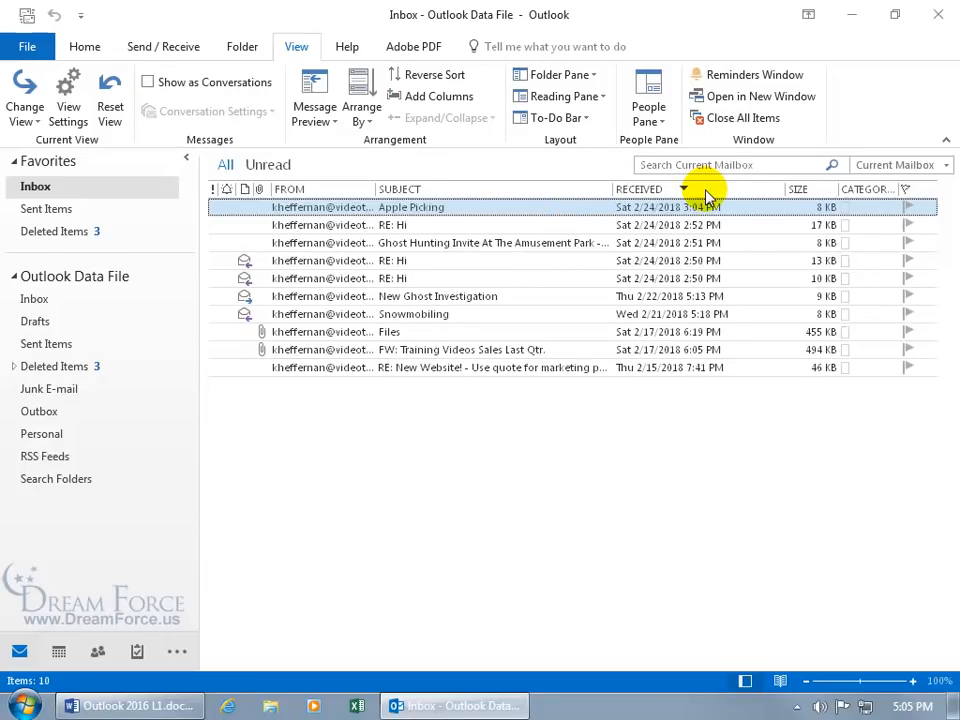
Step: Set the Inbox view's primary sort to Subject in ascending order in the advanced view settings
left_click(363, 114)
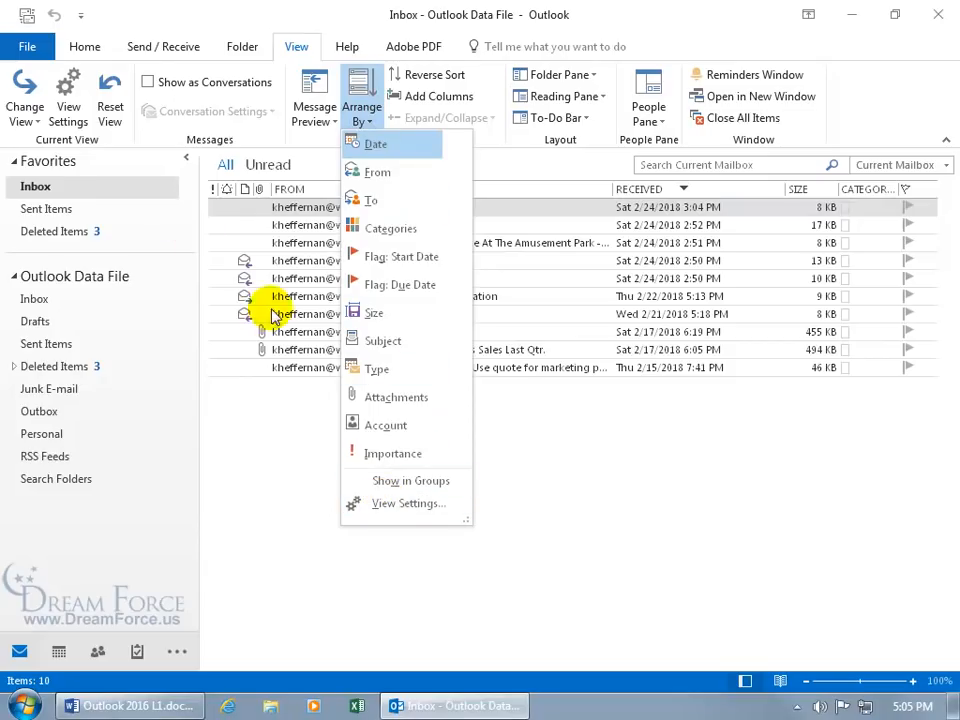
left_click(75, 92)
left_click(68, 96)
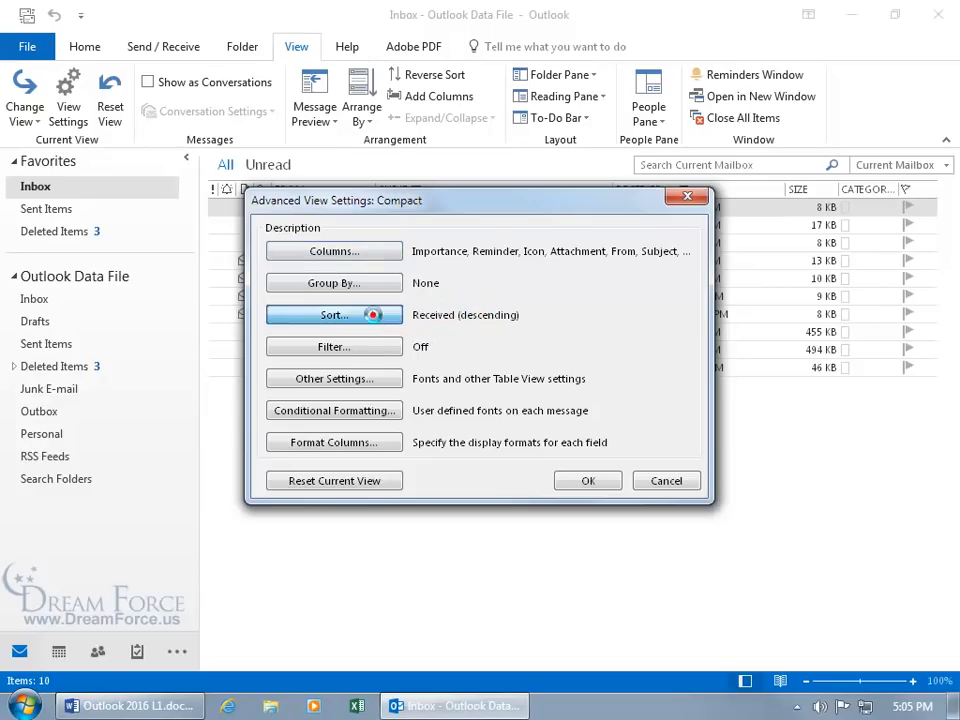
left_click(375, 318)
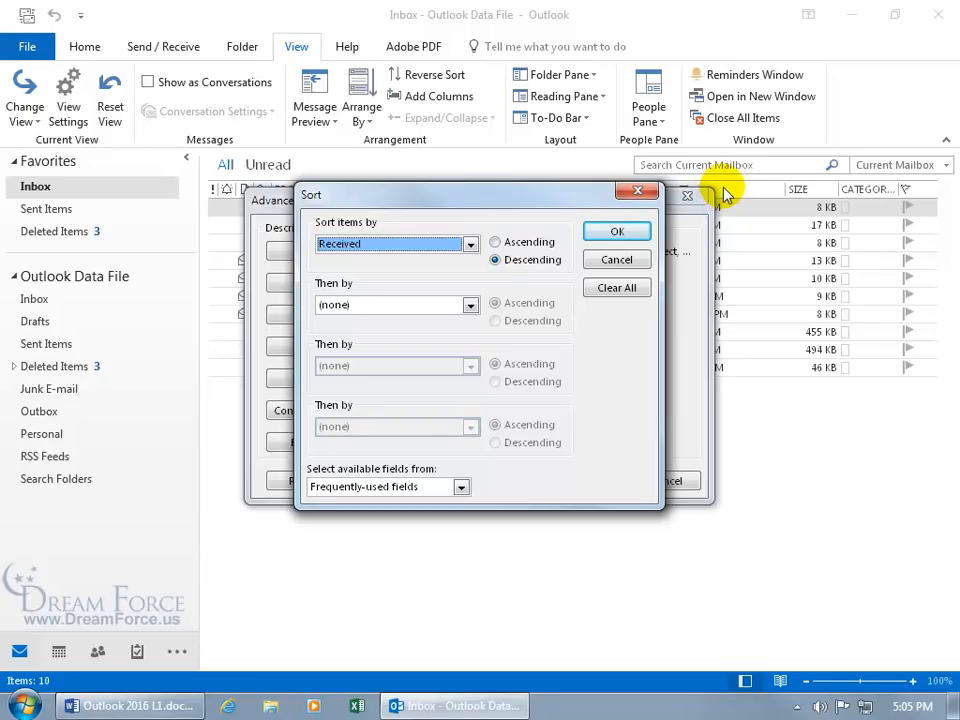
left_click(471, 244)
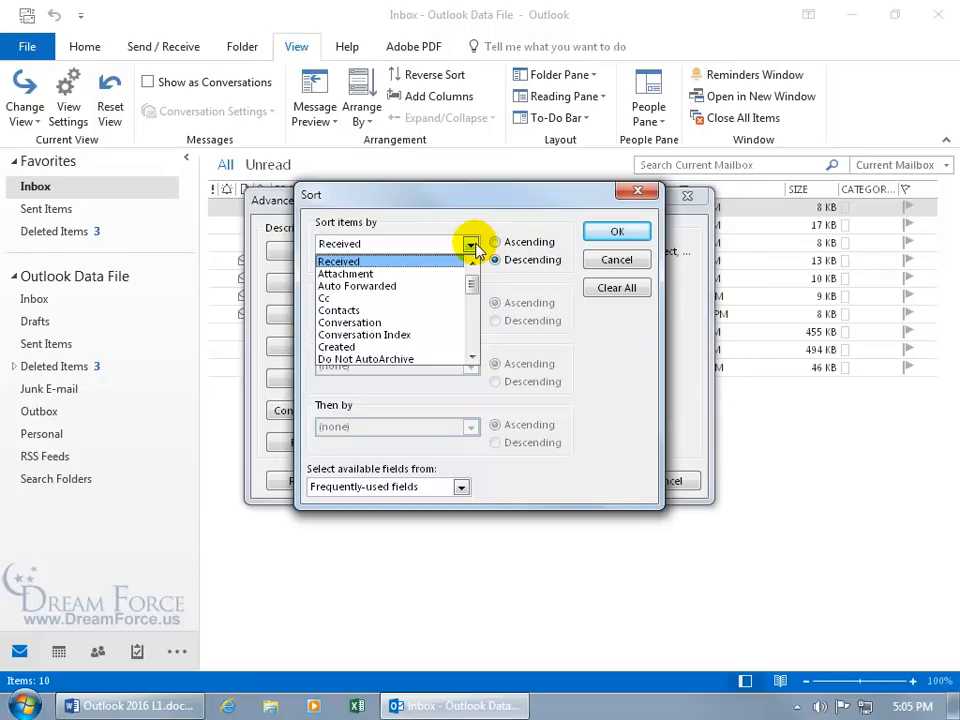
left_click_drag(473, 282, 476, 337)
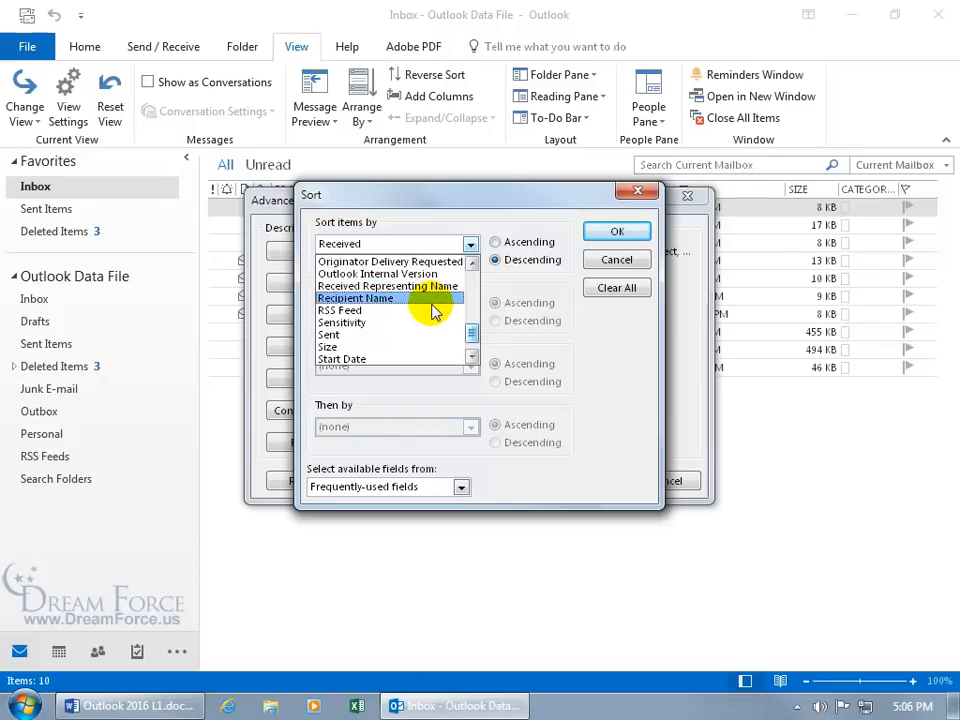
left_click(472, 357)
left_click(472, 357)
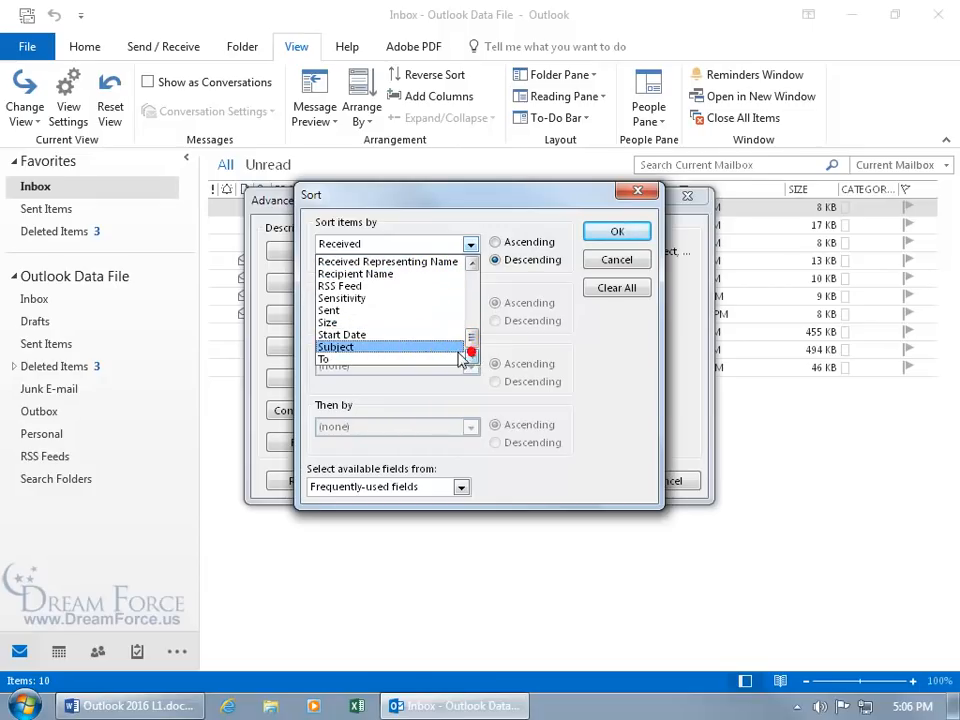
left_click(416, 350)
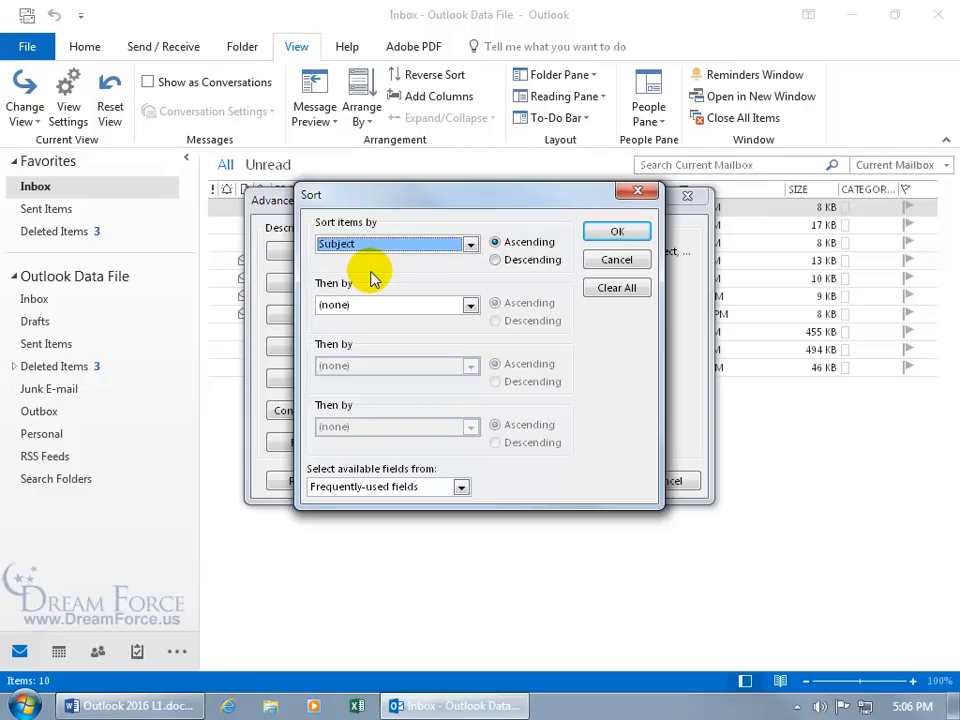
Step: Add Received in descending order as the second sort level and apply the view settings to the Inbox
left_click(469, 305)
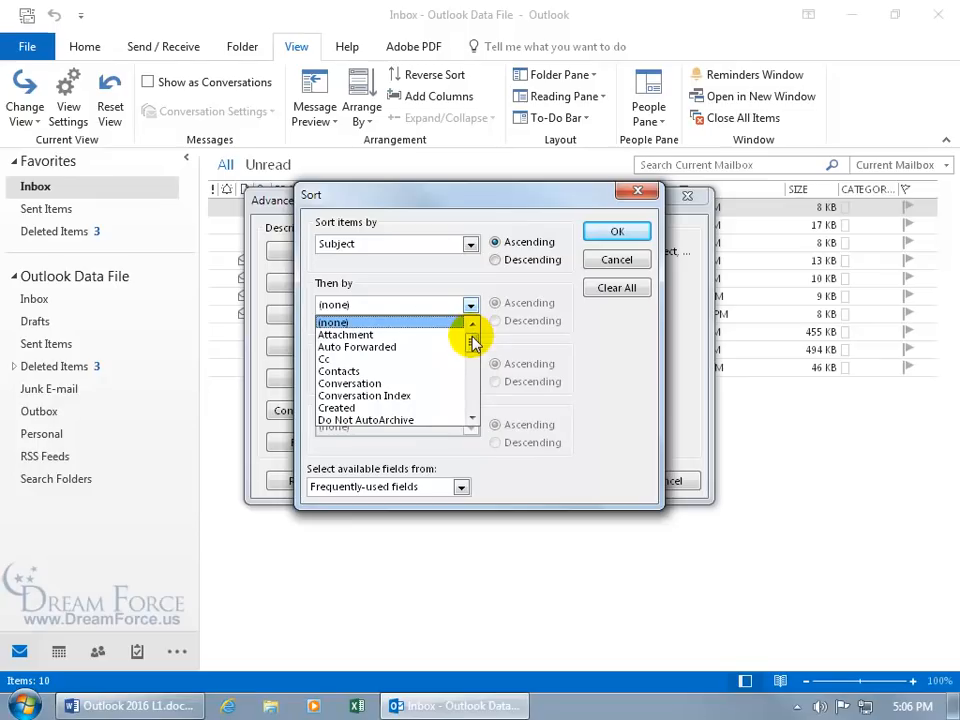
left_click_drag(472, 344, 476, 386)
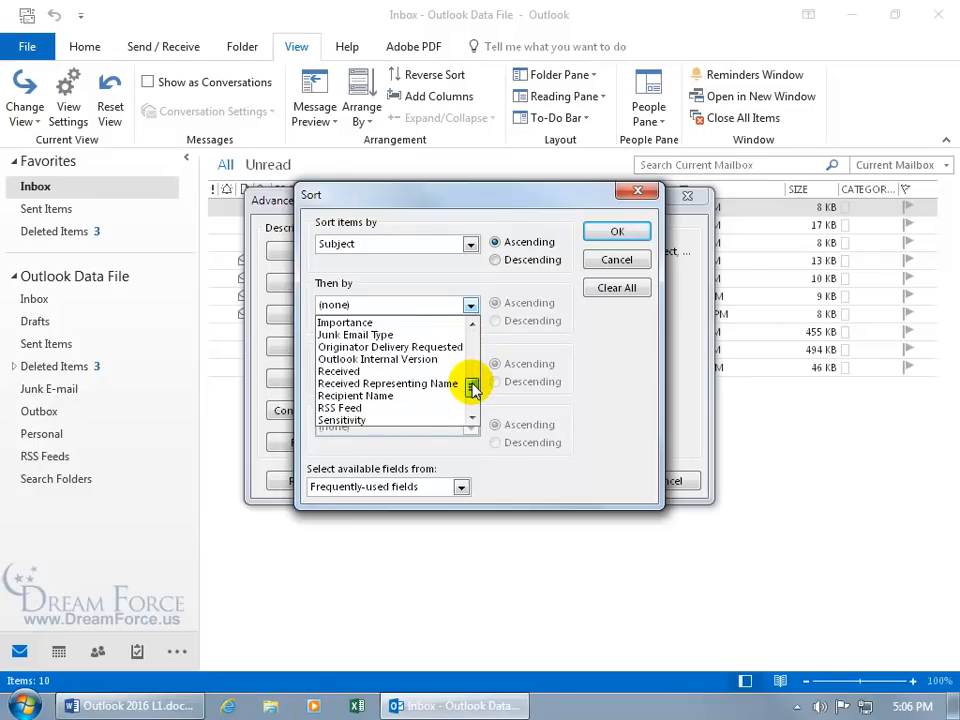
left_click(395, 369)
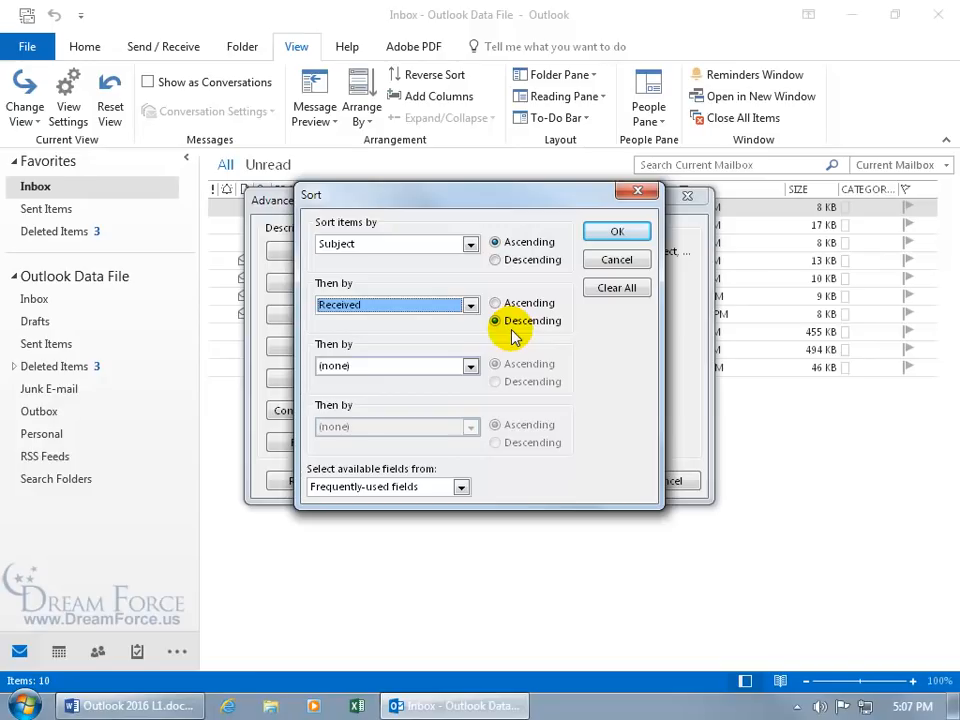
left_click(613, 233)
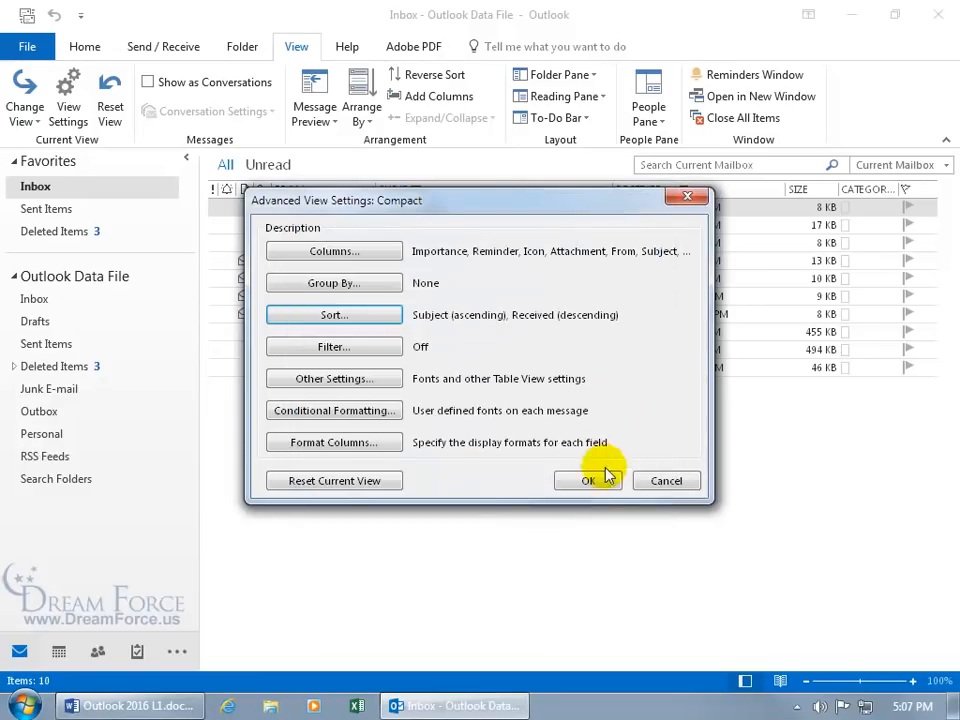
left_click(598, 480)
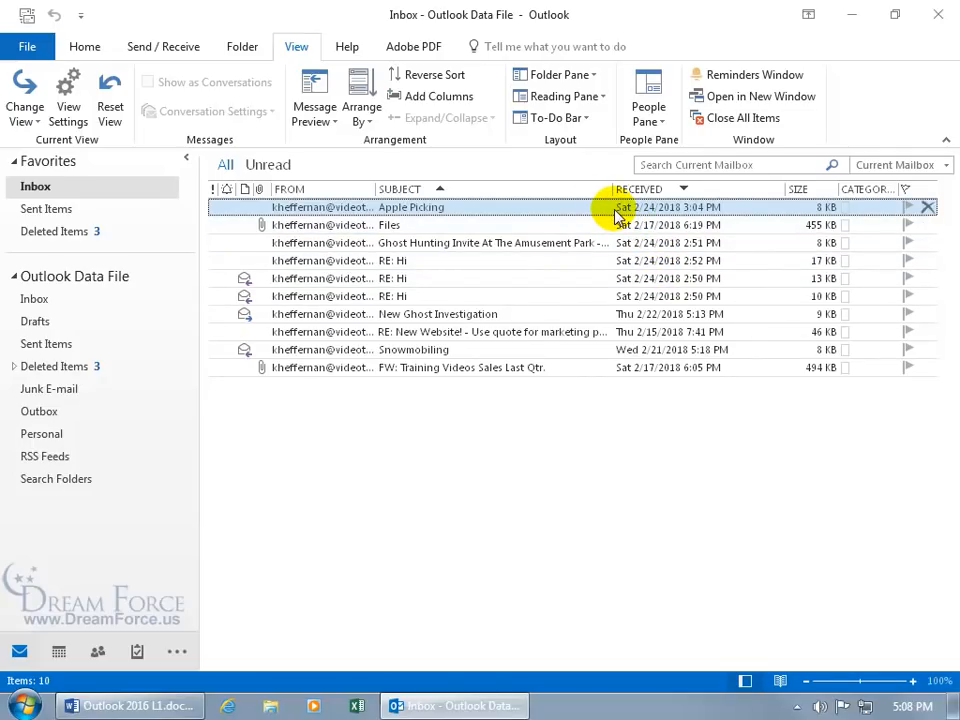
Step: Sort the Inbox by Received only, newest first, and show the messages in groups
left_click(690, 190)
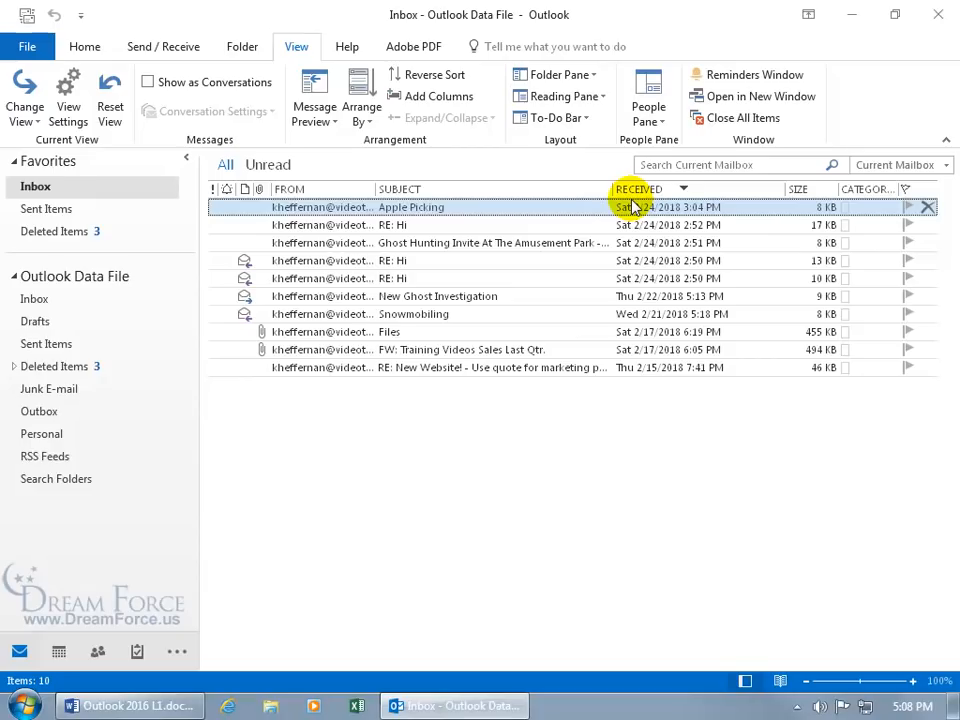
left_click(360, 114)
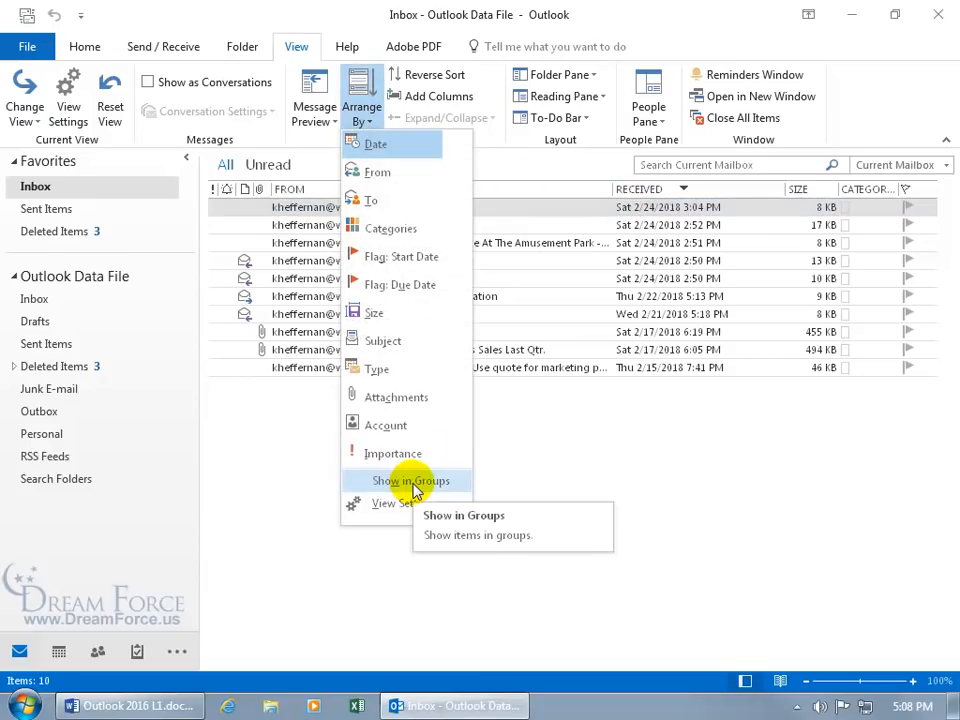
left_click(358, 486)
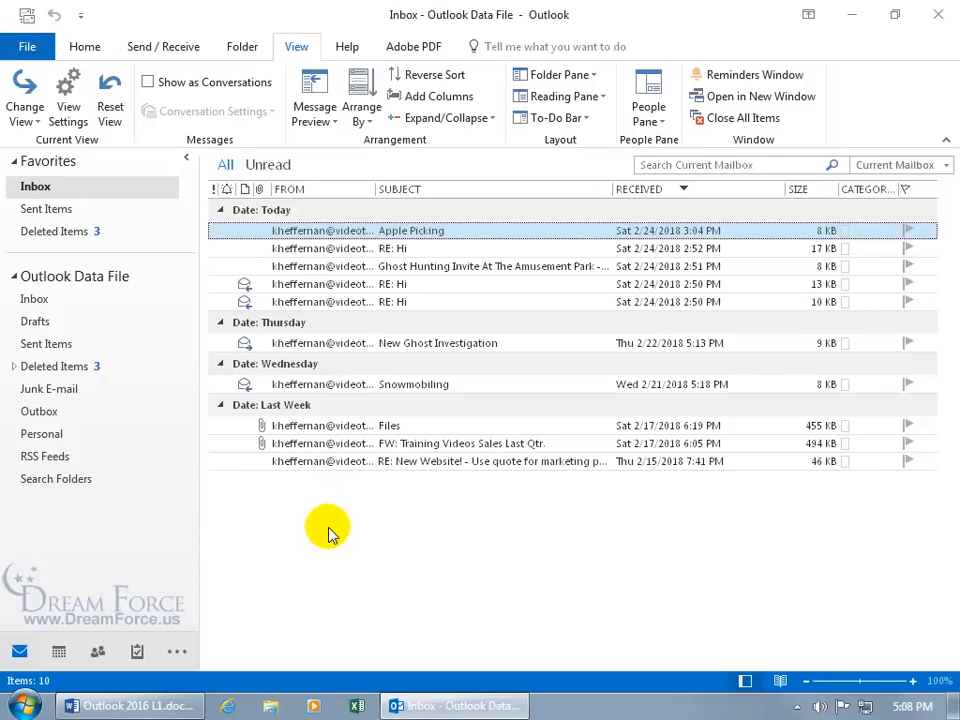
Step: Collapse and re-expand the Last Week date group, and turn off showing the Inbox messages in groups
left_click(221, 406)
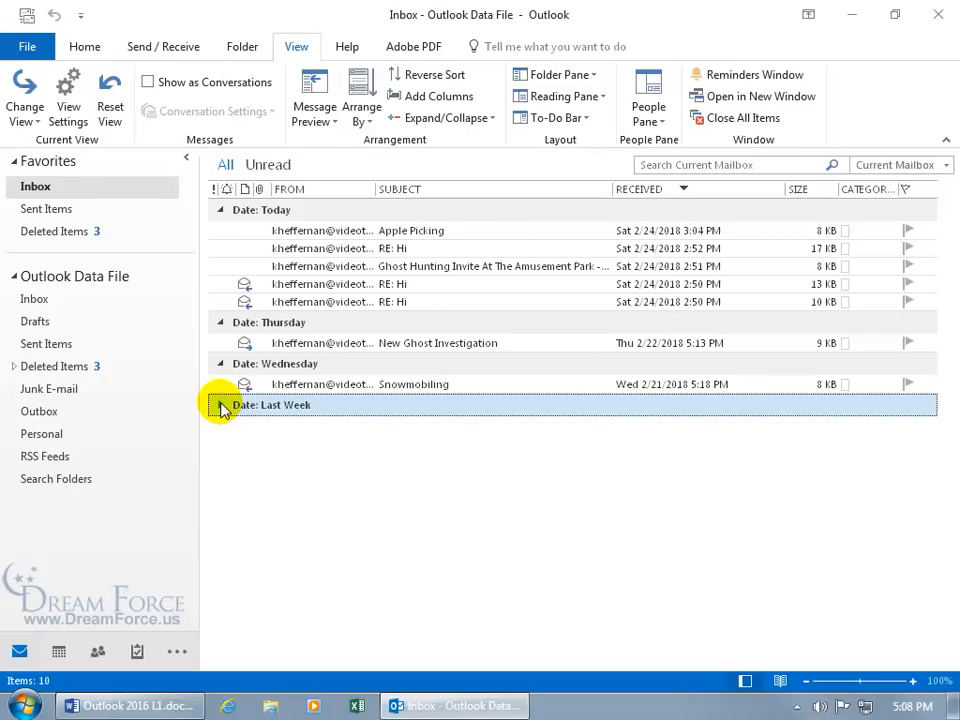
left_click(221, 406)
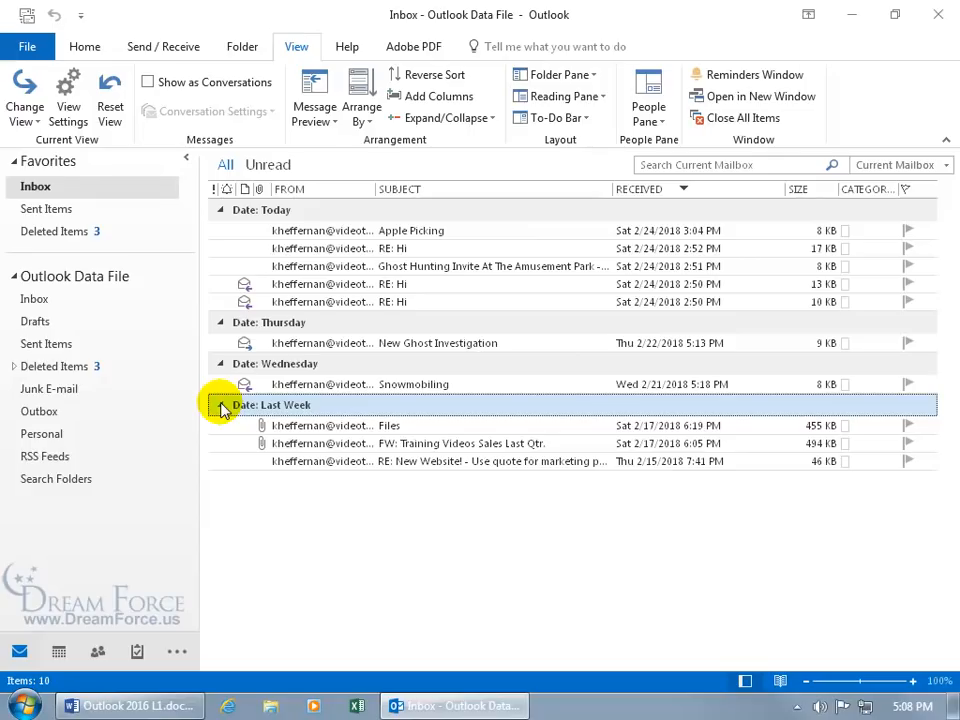
left_click(362, 118)
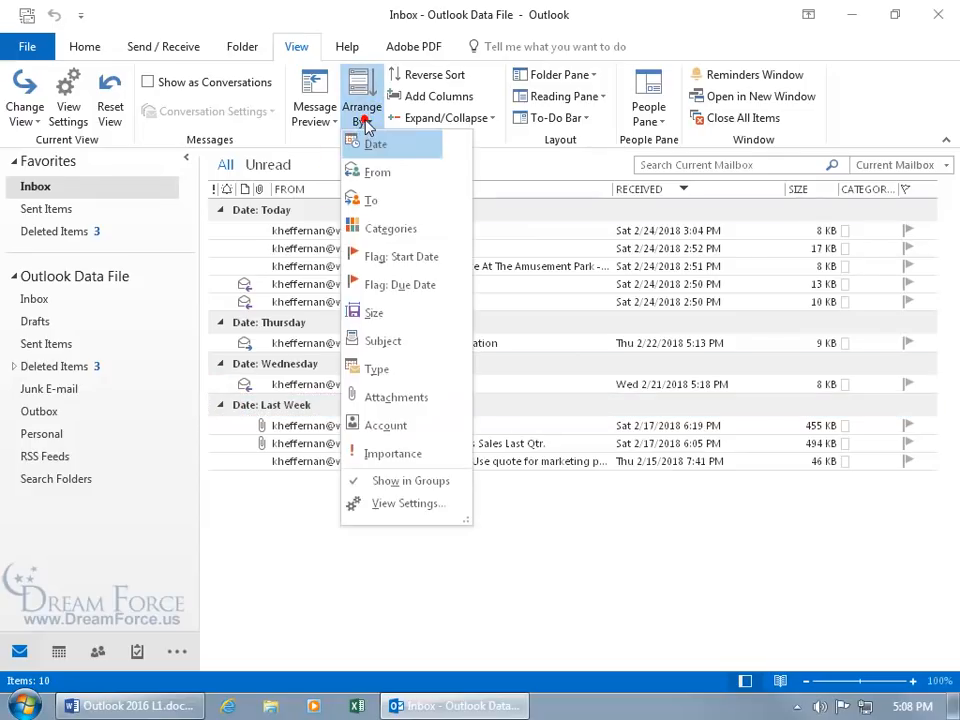
left_click(372, 487)
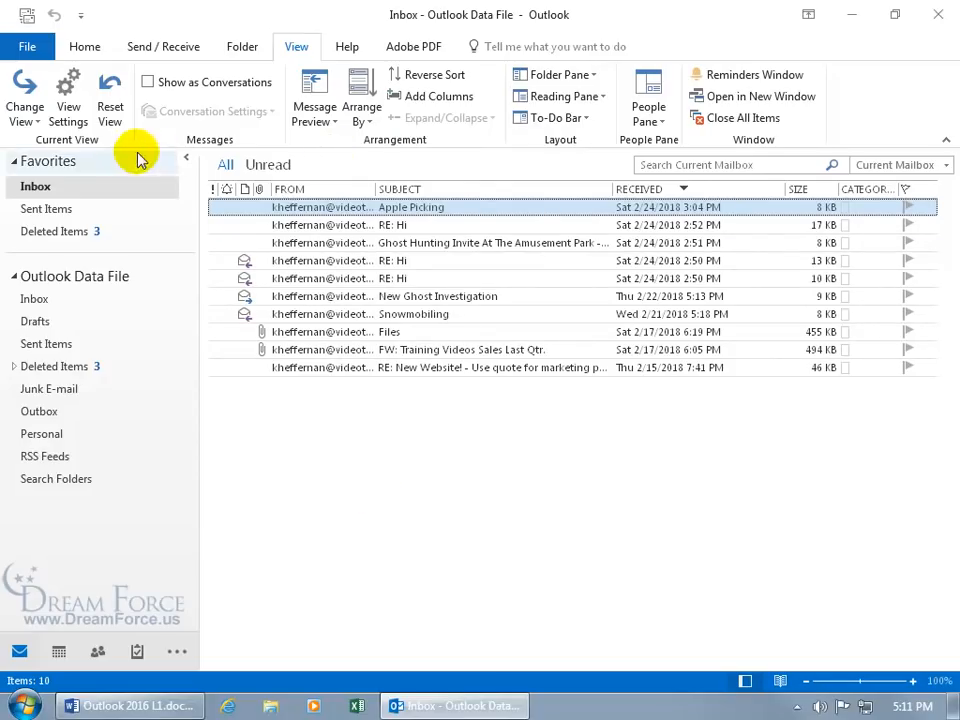
Step: Group the Inbox messages by Subject in ascending order, with the field shown in the view, through the advanced view settings
left_click(94, 47)
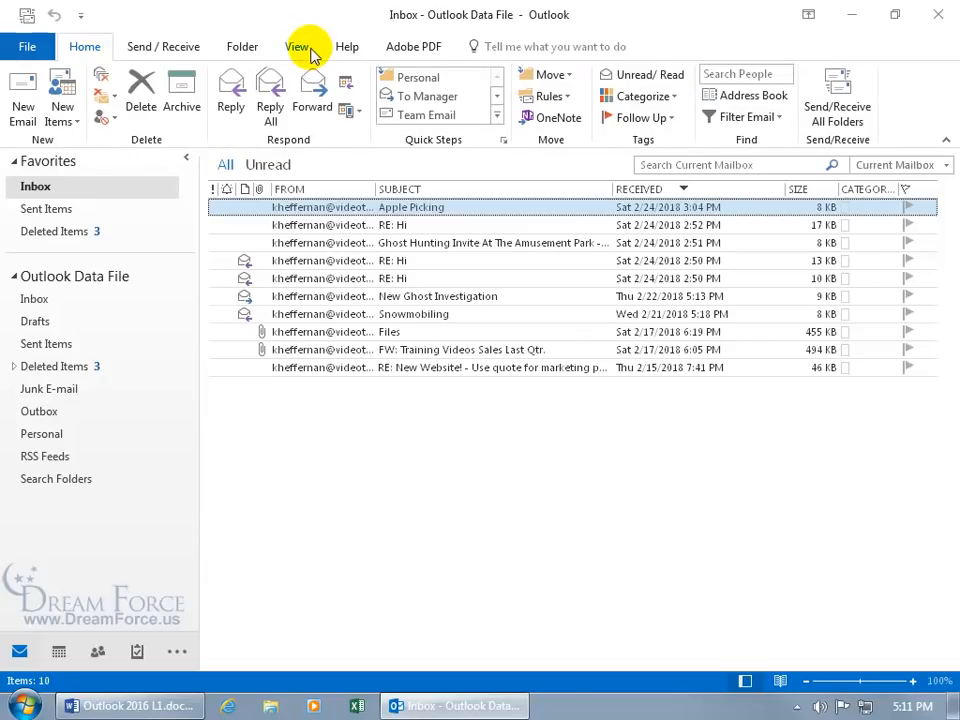
right_click(453, 194)
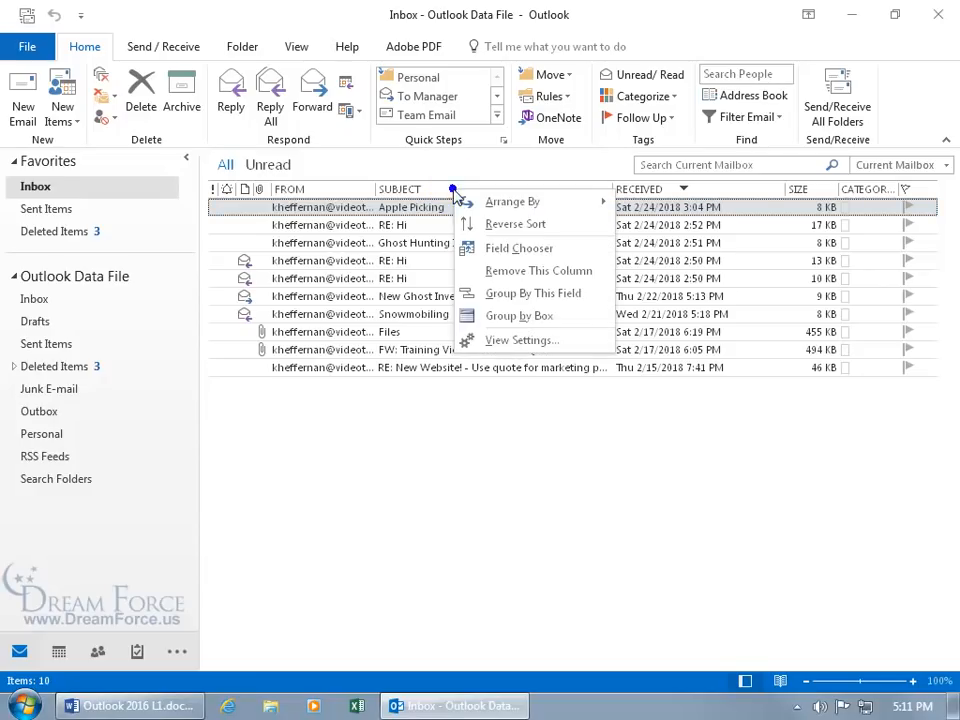
mouse_move(490, 210)
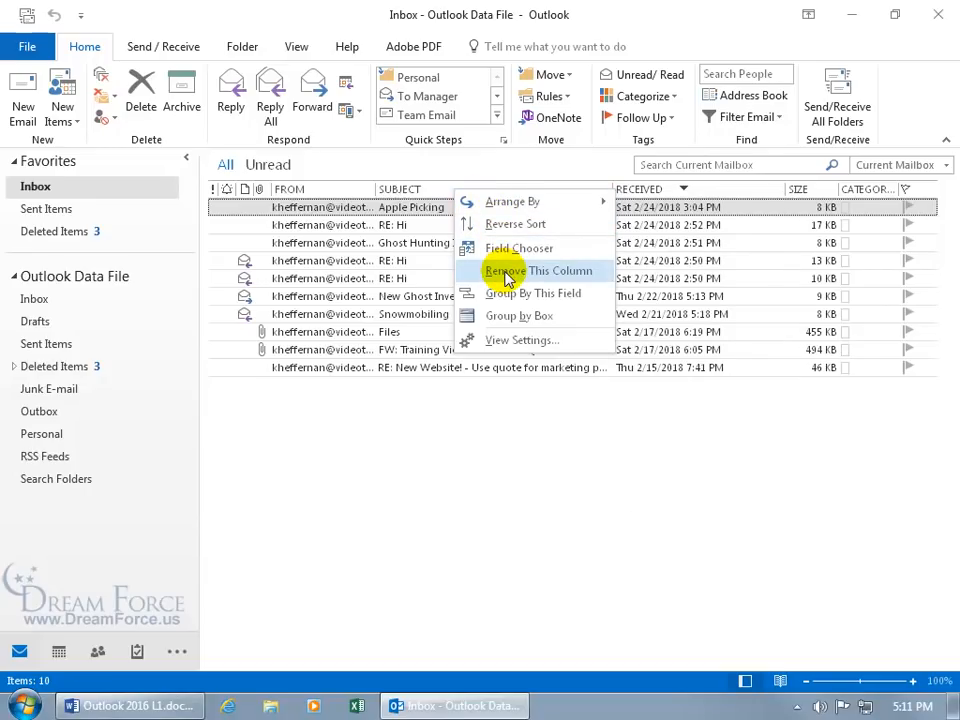
left_click(507, 342)
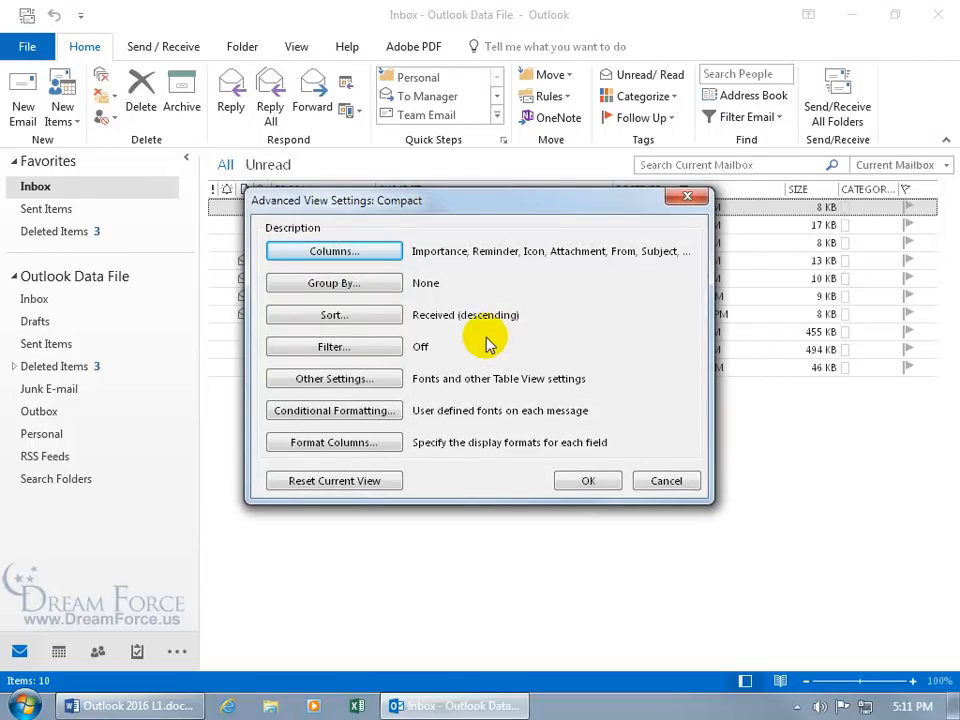
left_click(378, 287)
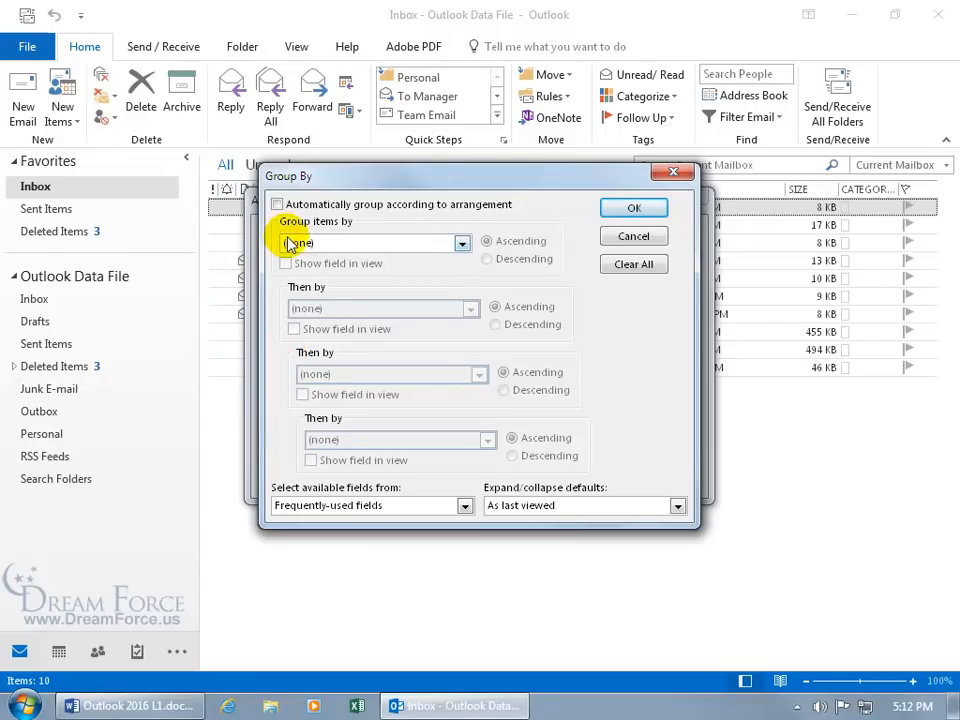
left_click(461, 243)
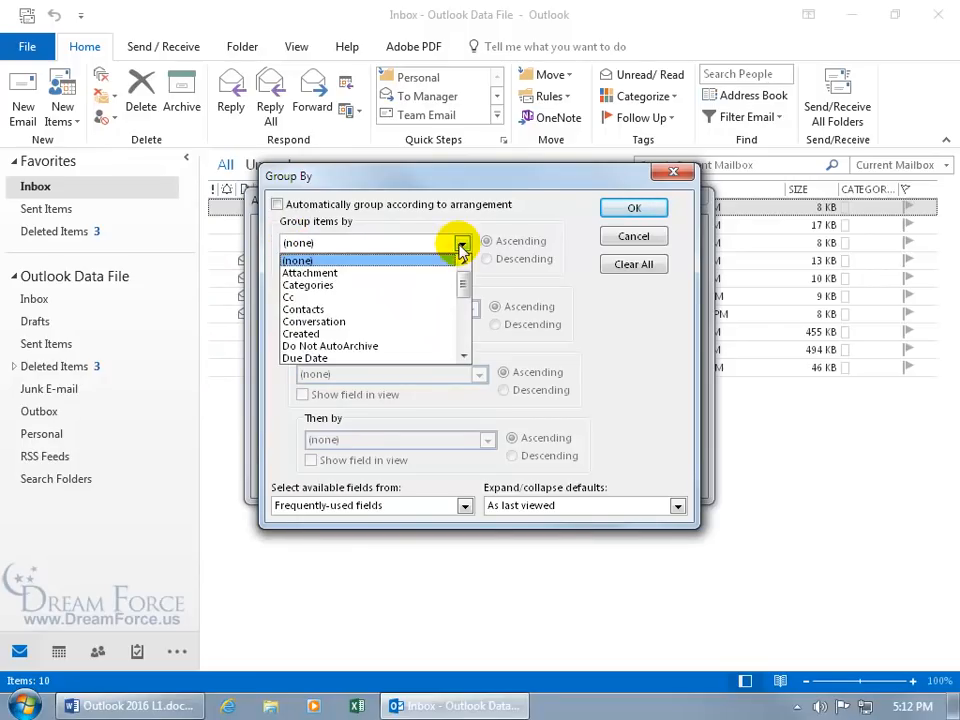
left_click_drag(463, 282, 463, 335)
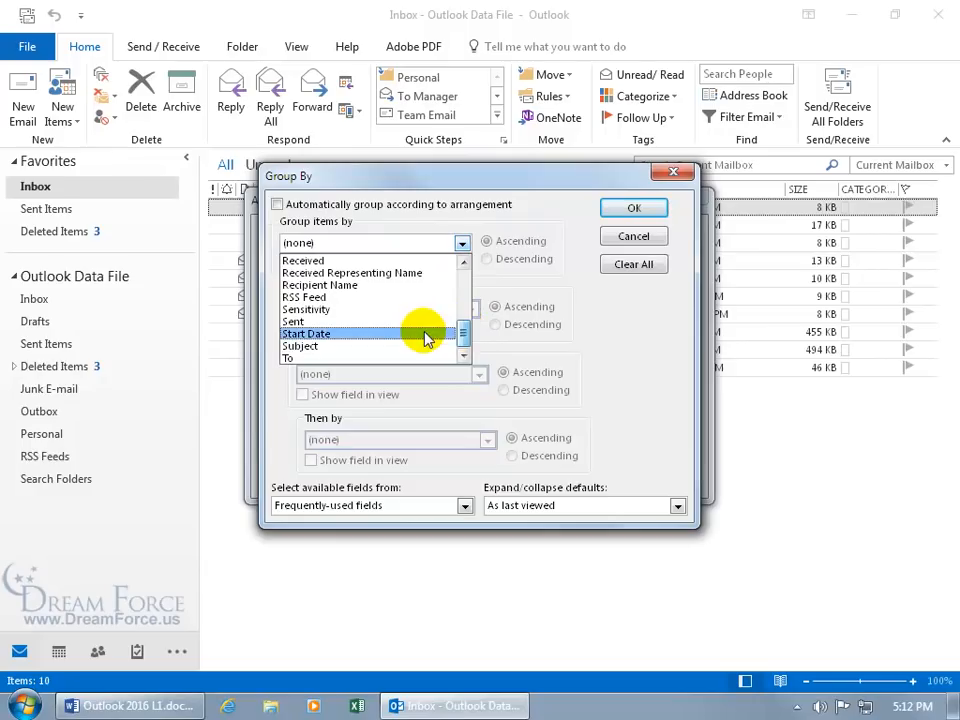
left_click(376, 345)
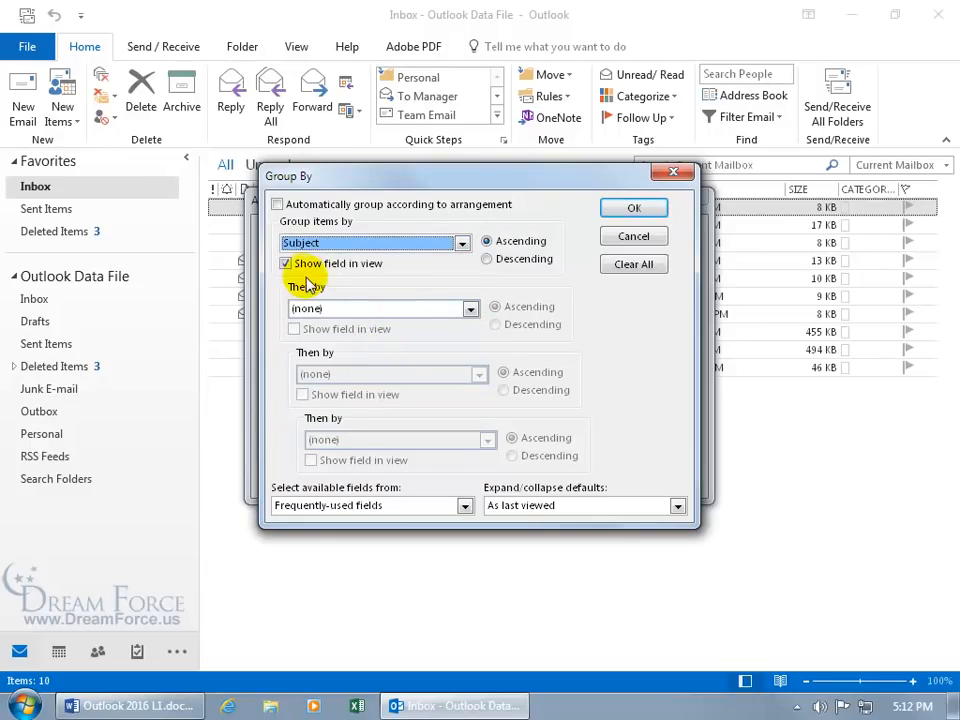
left_click(645, 216)
left_click(600, 480)
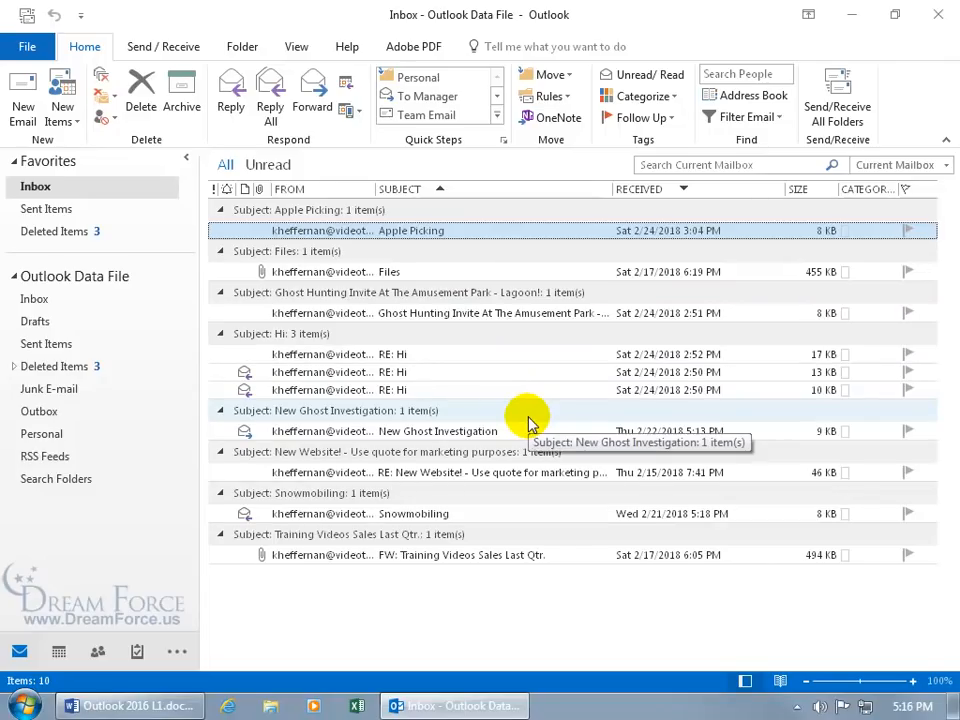
Step: Clear all grouping fields from the Inbox's view settings, apply the change, and bring up the view commands
right_click(500, 194)
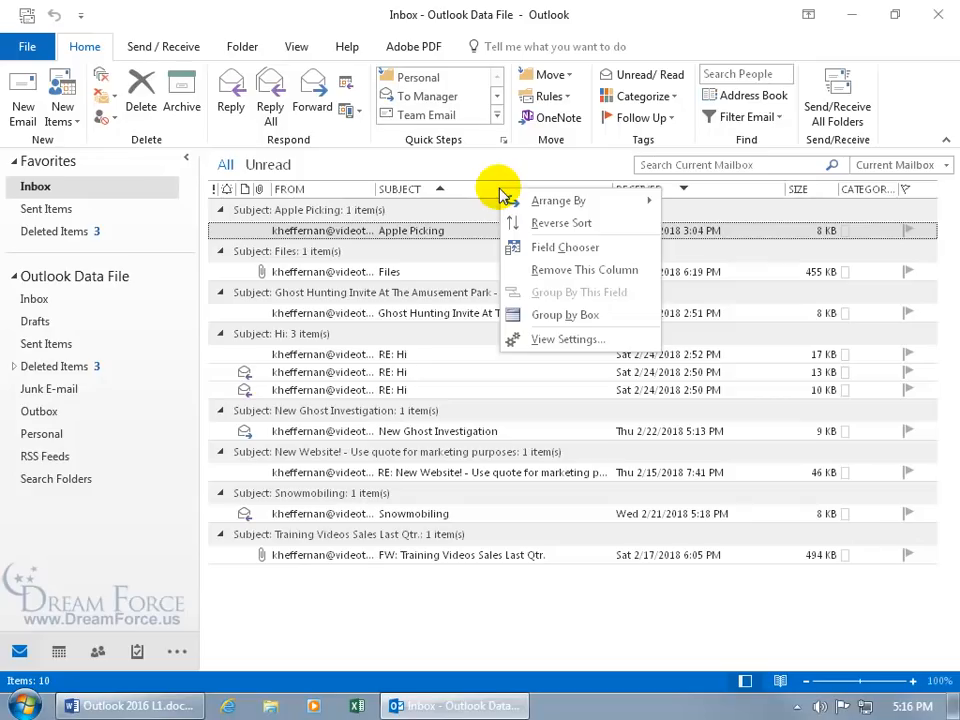
left_click(548, 343)
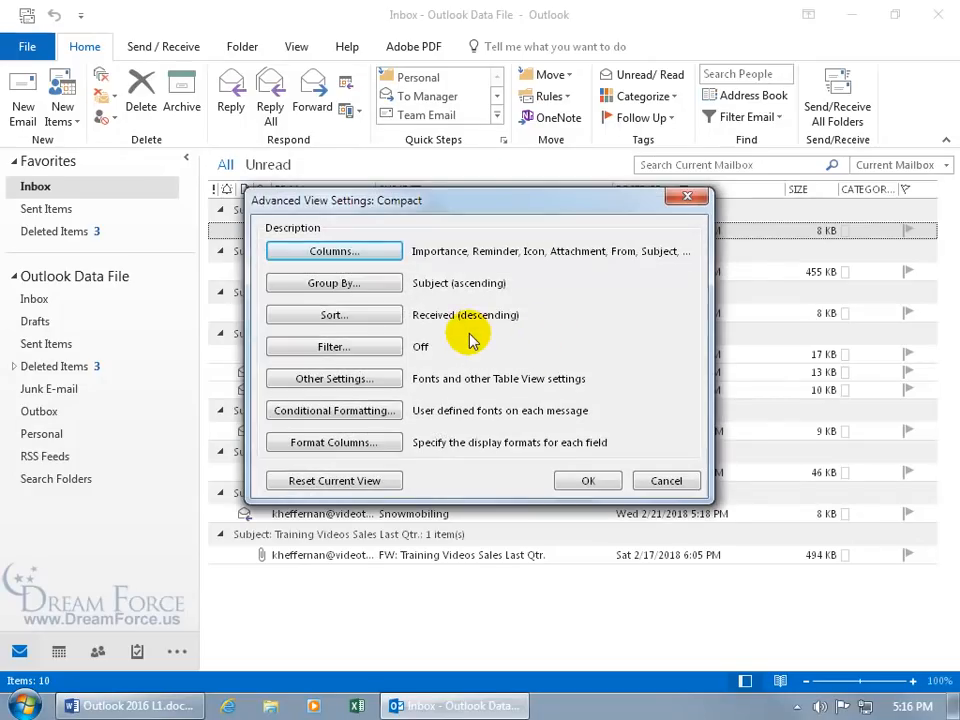
left_click(358, 287)
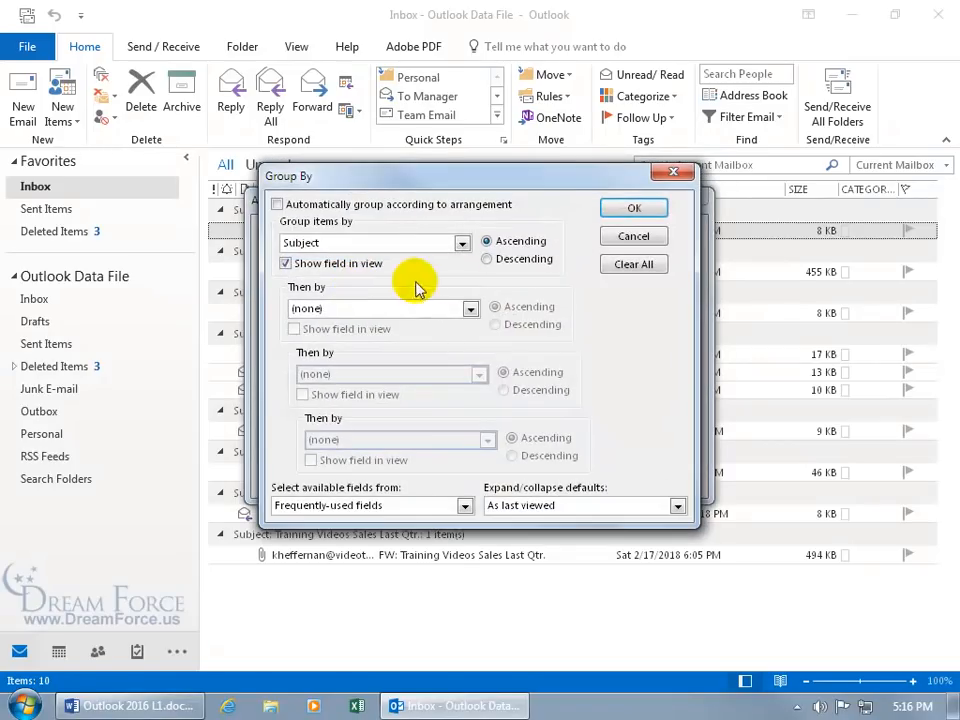
left_click(628, 265)
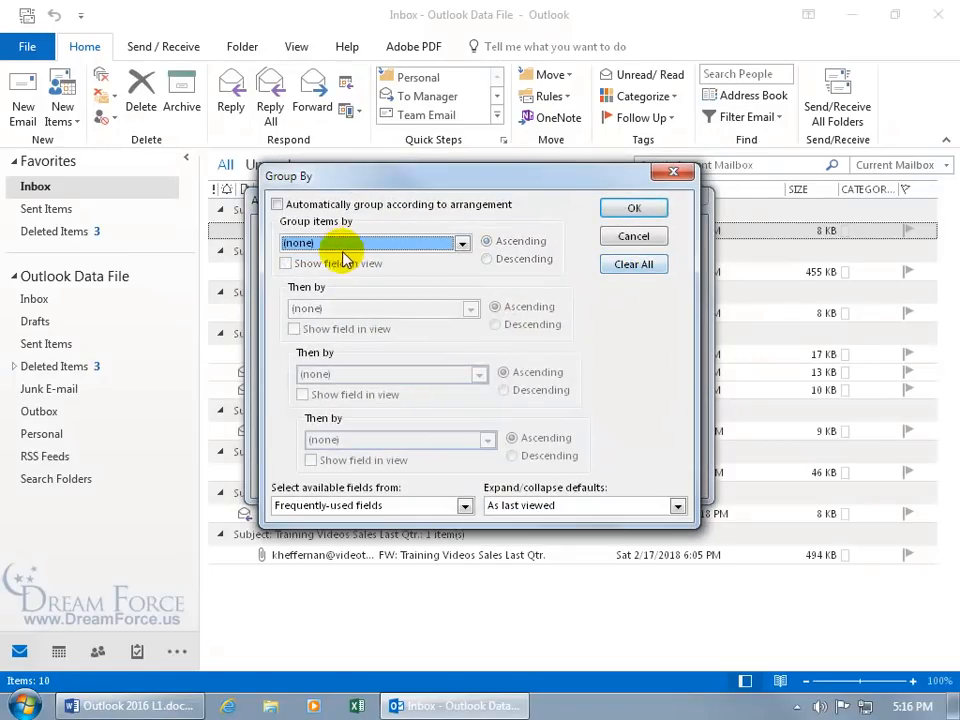
left_click(633, 208)
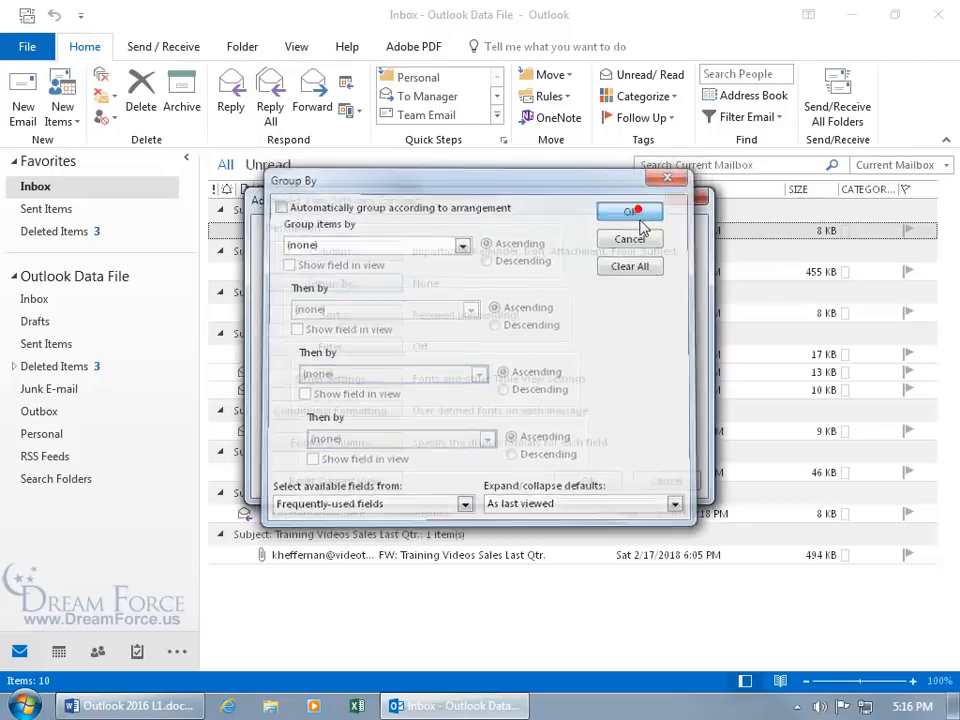
left_click(602, 483)
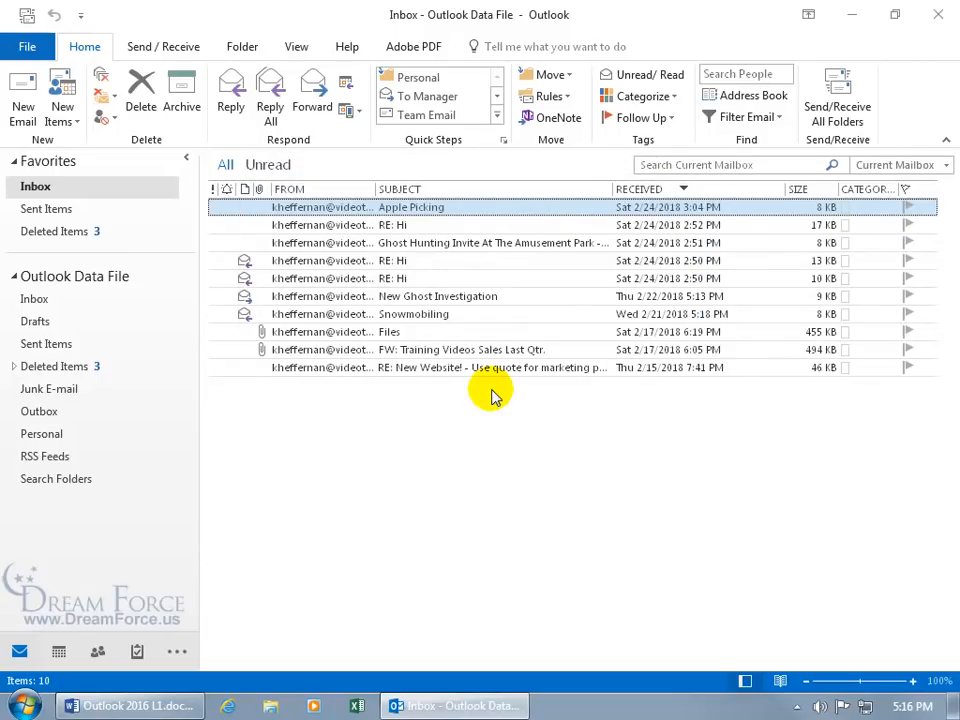
left_click(296, 48)
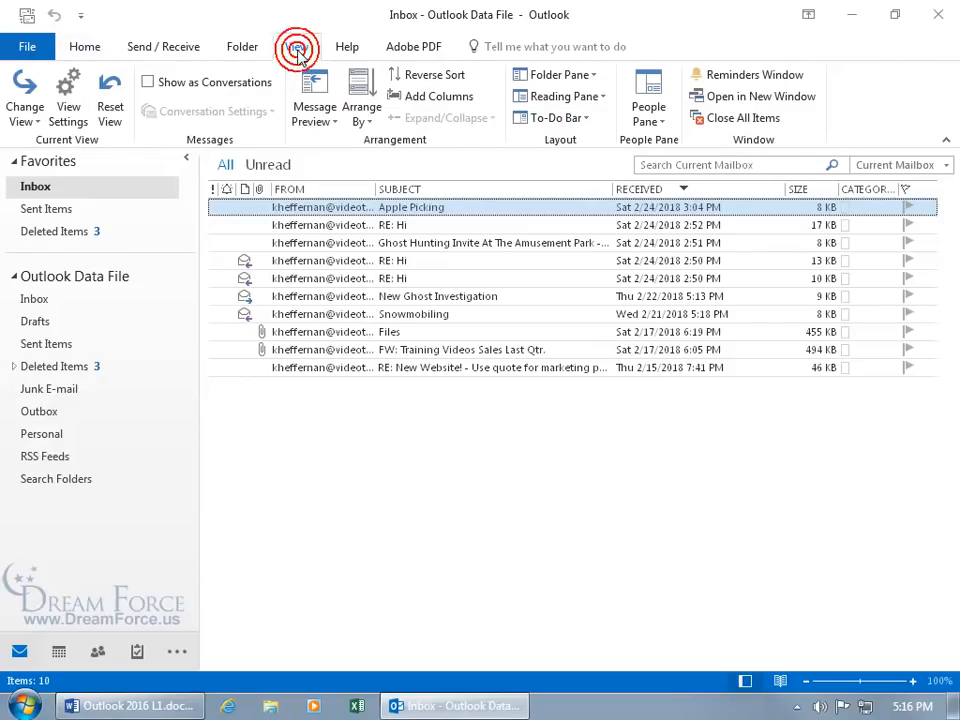
Step: Review the Inbox's column selection through the advanced view settings, and leave both dialogs without making changes
left_click(68, 112)
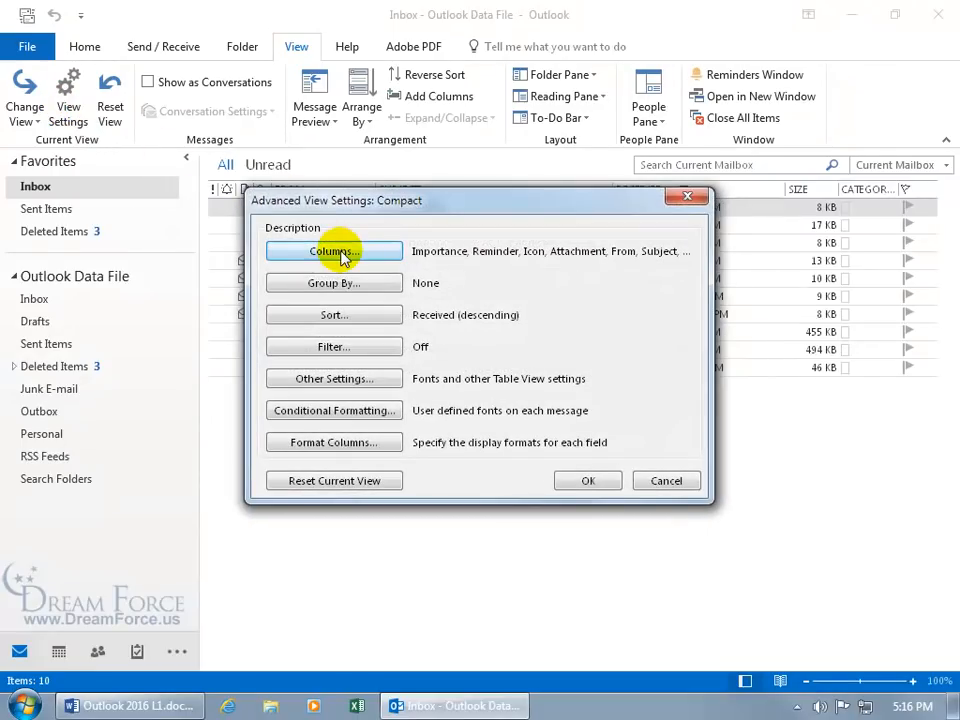
left_click(340, 252)
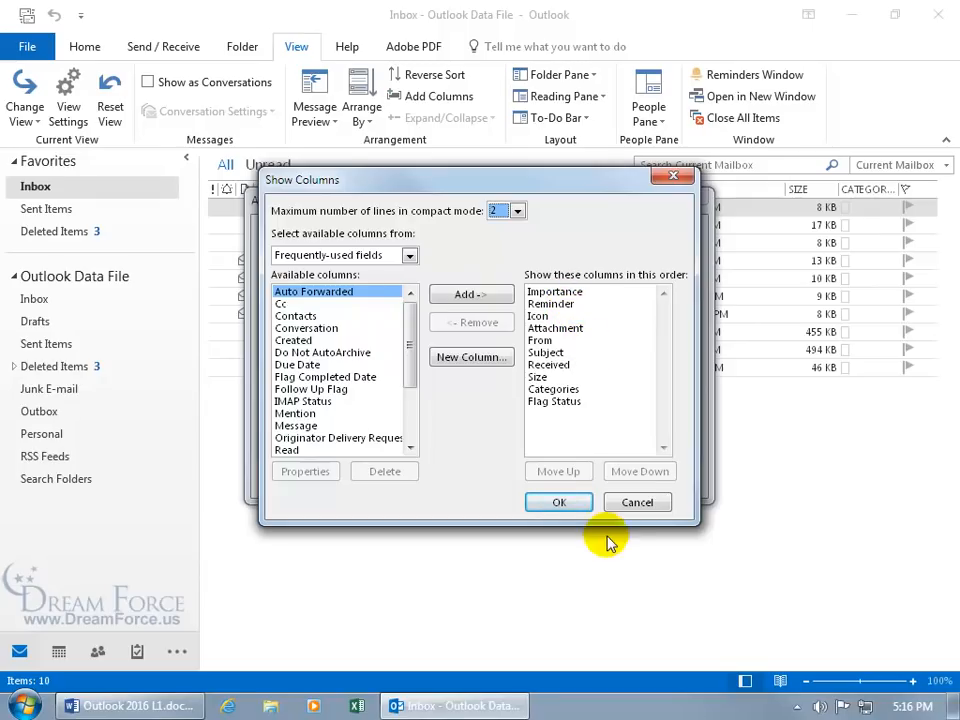
left_click(637, 502)
left_click(668, 482)
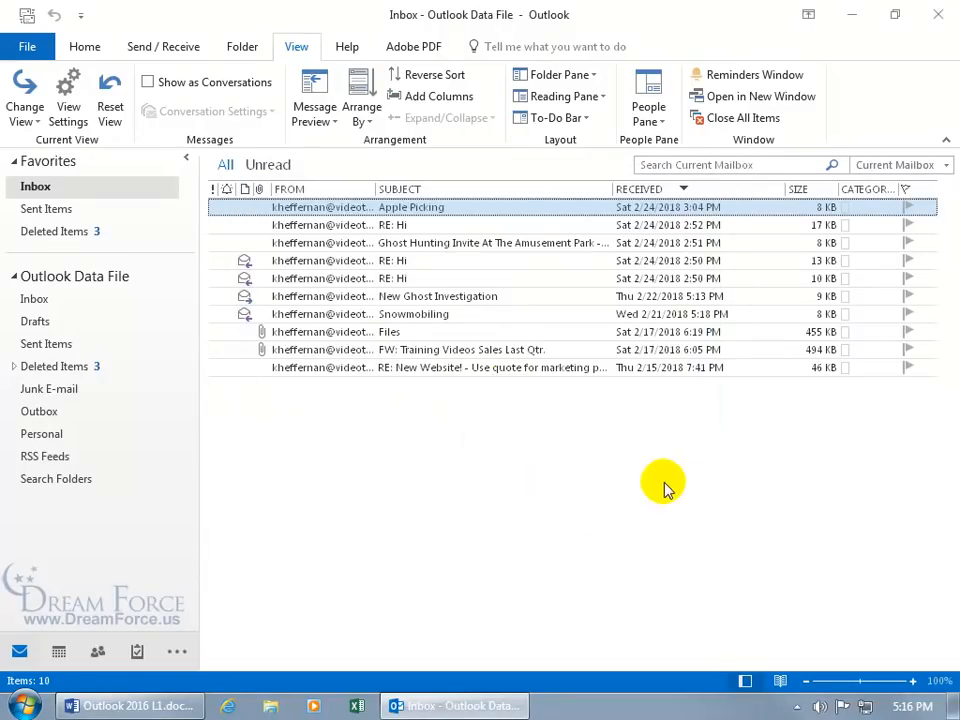
Step: Add the Due Date field from the frequently-used fields to the columns shown in the Inbox
left_click(459, 105)
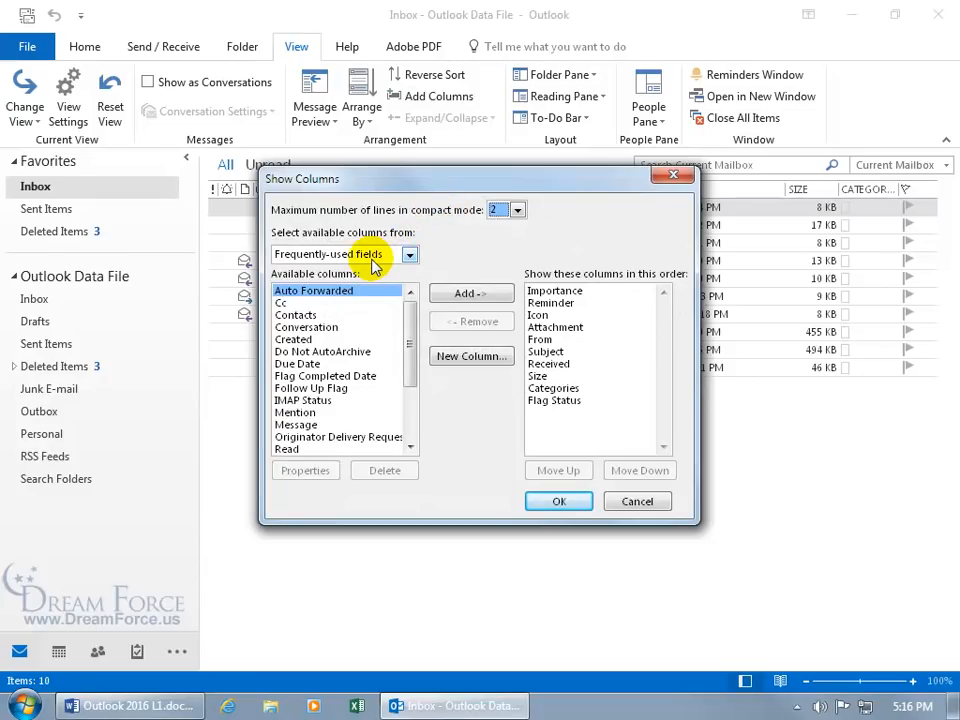
mouse_move(411, 315)
left_mouse_down()
mouse_move(414, 381)
mouse_move(411, 311)
left_mouse_up()
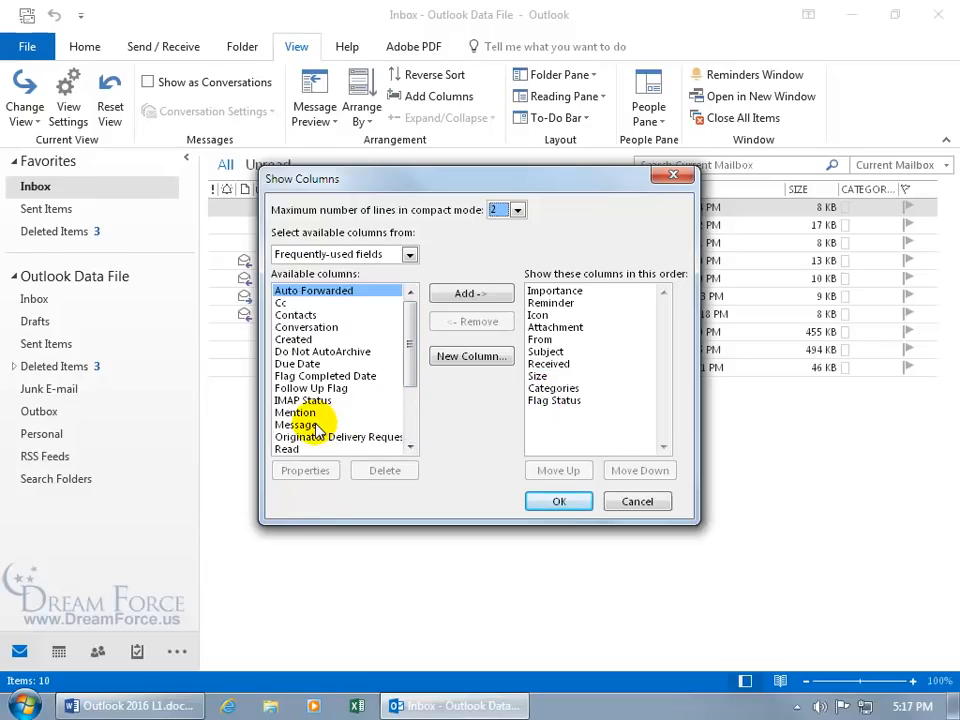
left_click(300, 364)
left_click(470, 293)
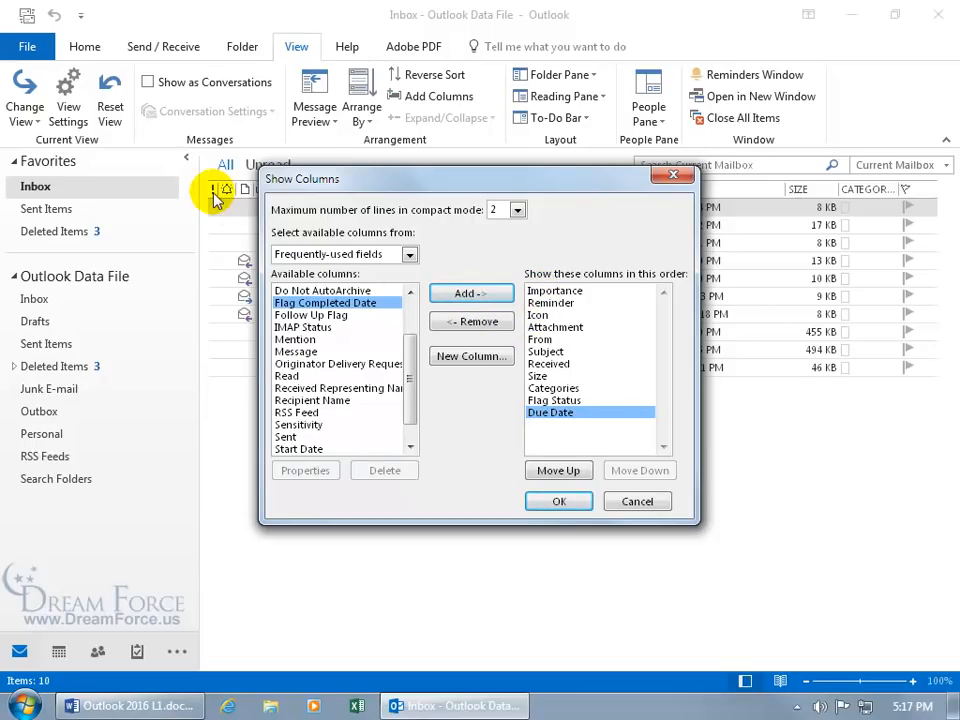
Step: Remove the Importance and Due Date columns from the Inbox message list and slightly widen the Categories column
left_click(547, 290)
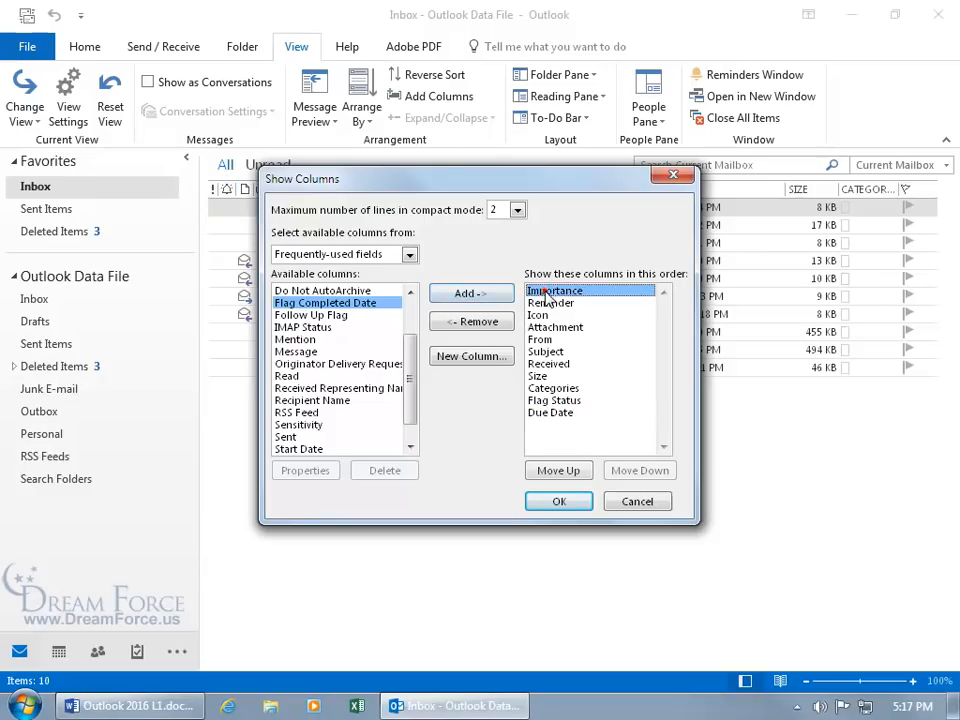
left_click(488, 322)
left_click(570, 501)
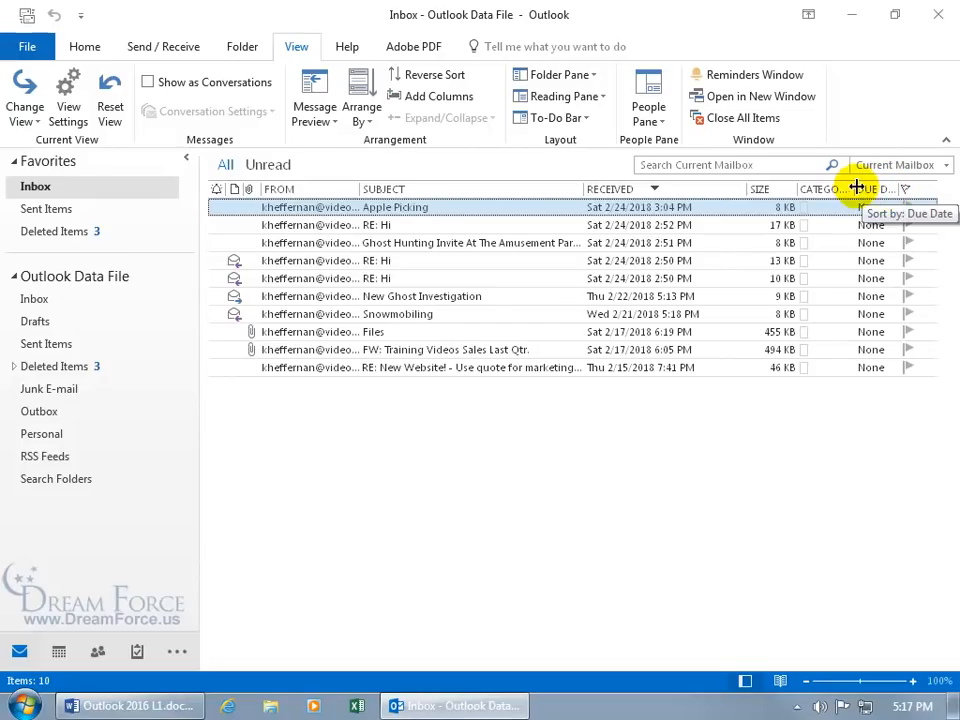
mouse_move(854, 188)
left_mouse_down()
mouse_move(846, 188)
mouse_move(859, 188)
left_mouse_up()
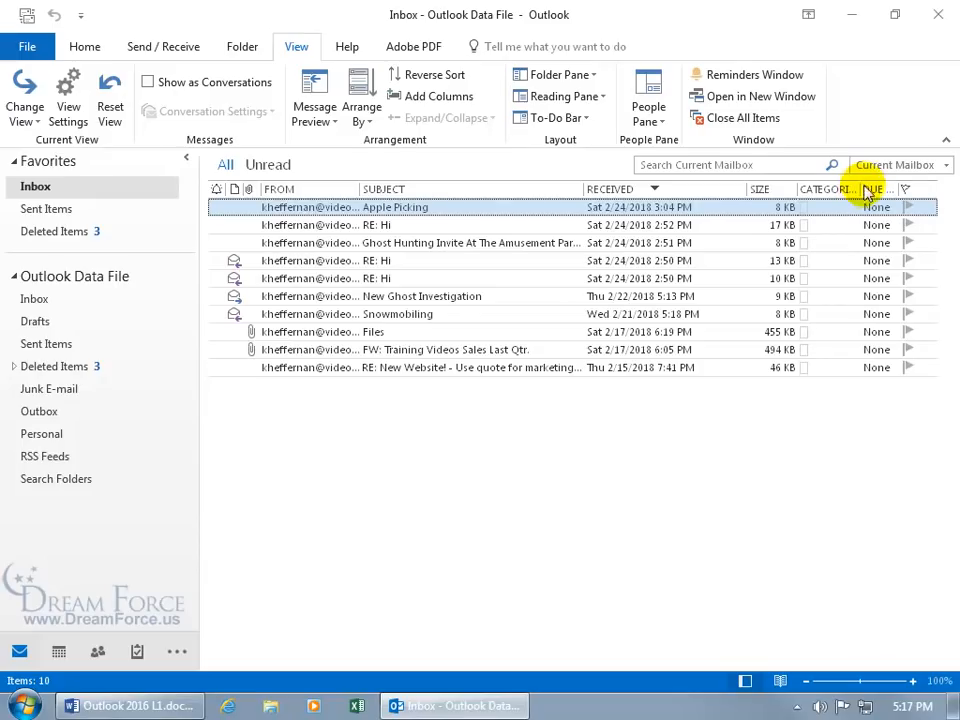
left_click_drag(878, 193, 792, 290)
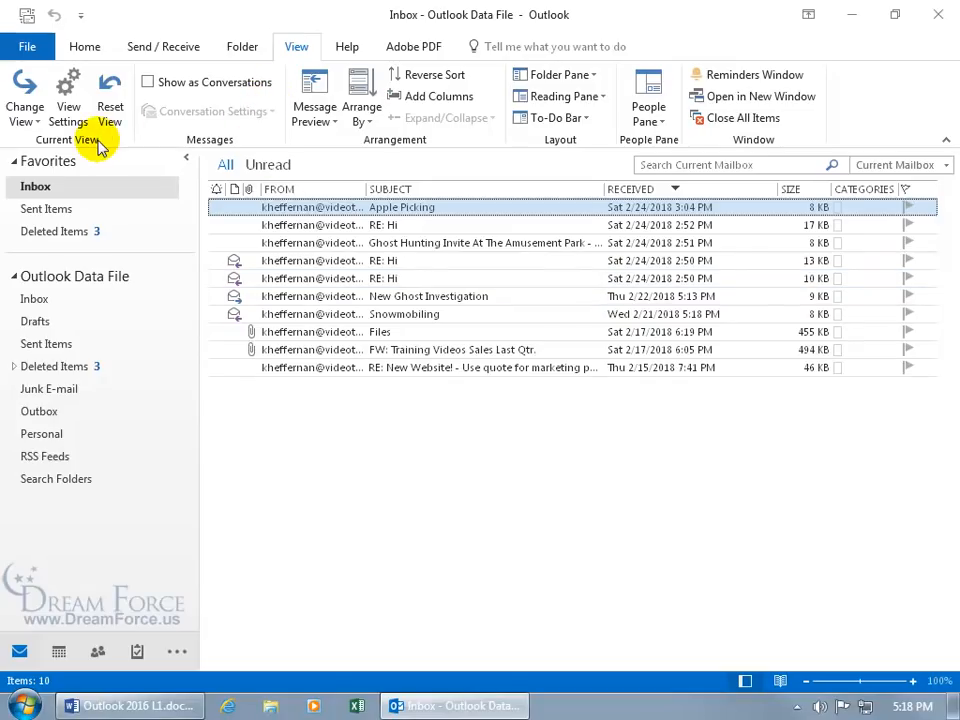
Step: Reset the Compact view of the Inbox to its original settings
left_click(105, 100)
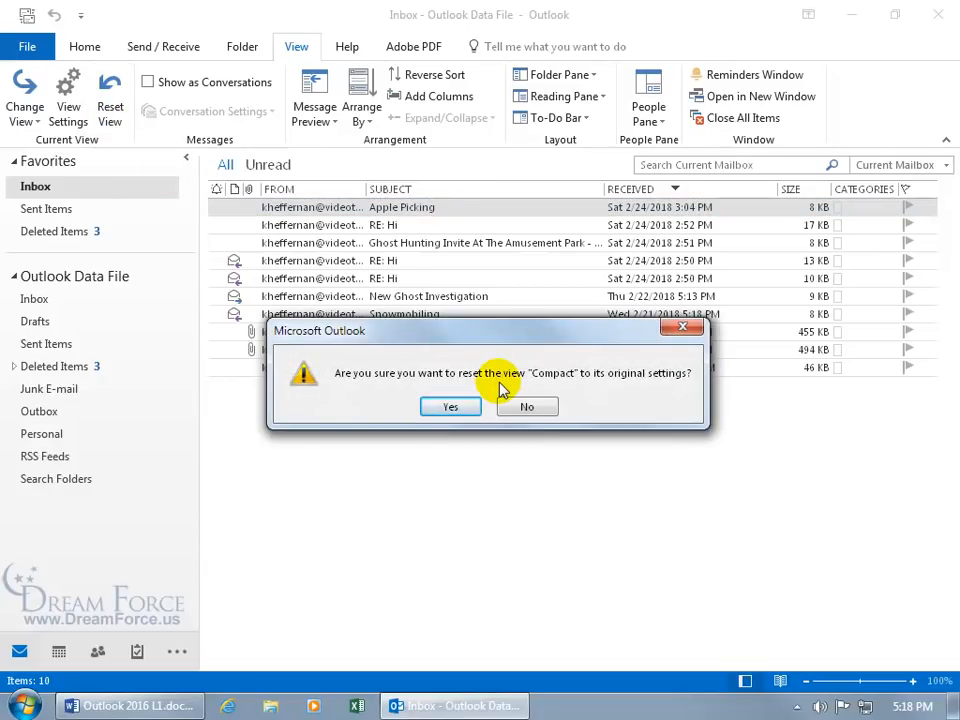
left_click(452, 406)
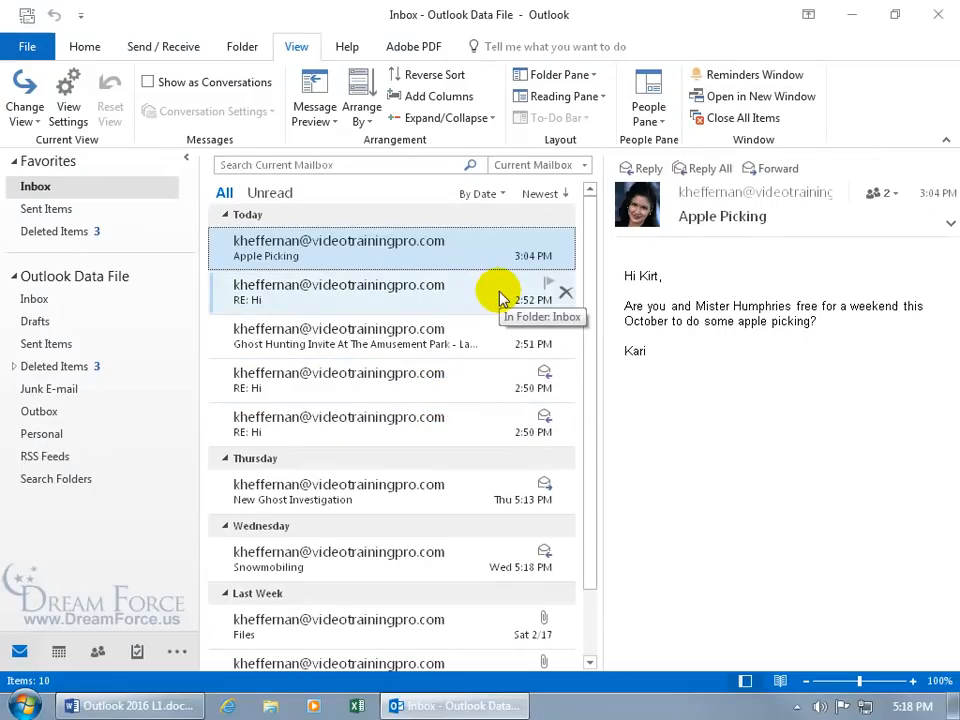
Step: Turn off the Reading Pane and stop showing the Inbox messages in groups
left_click(598, 97)
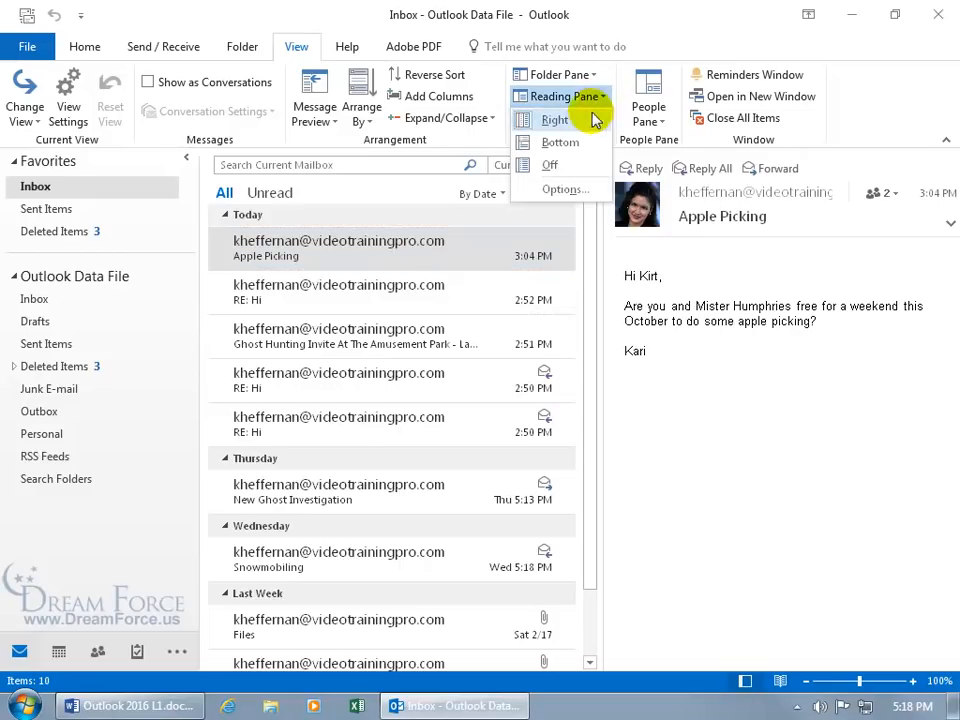
left_click(576, 165)
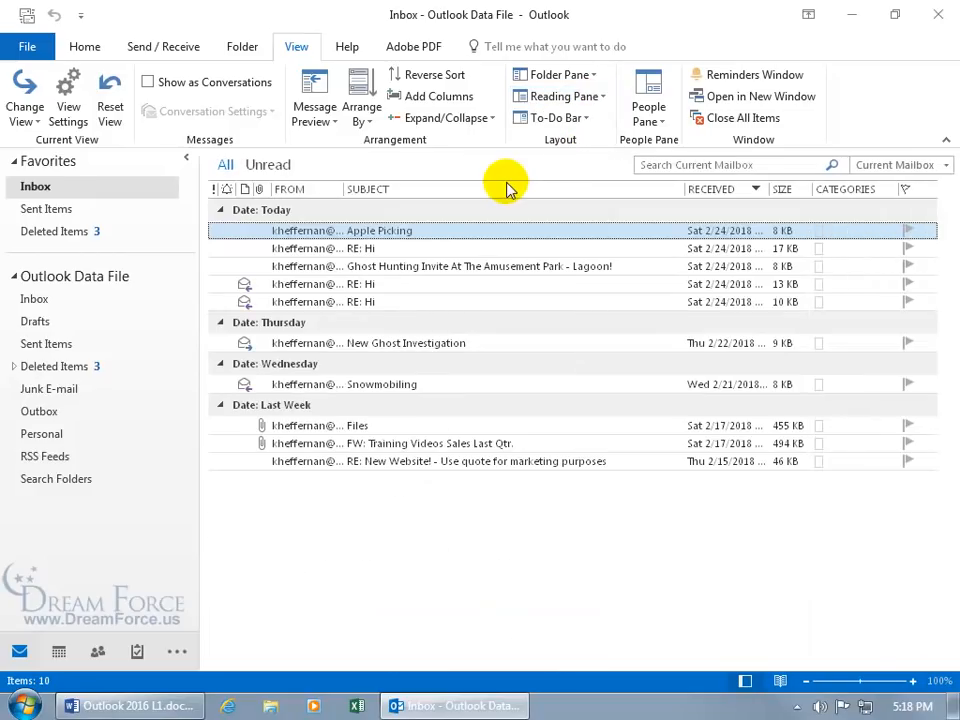
left_click(368, 120)
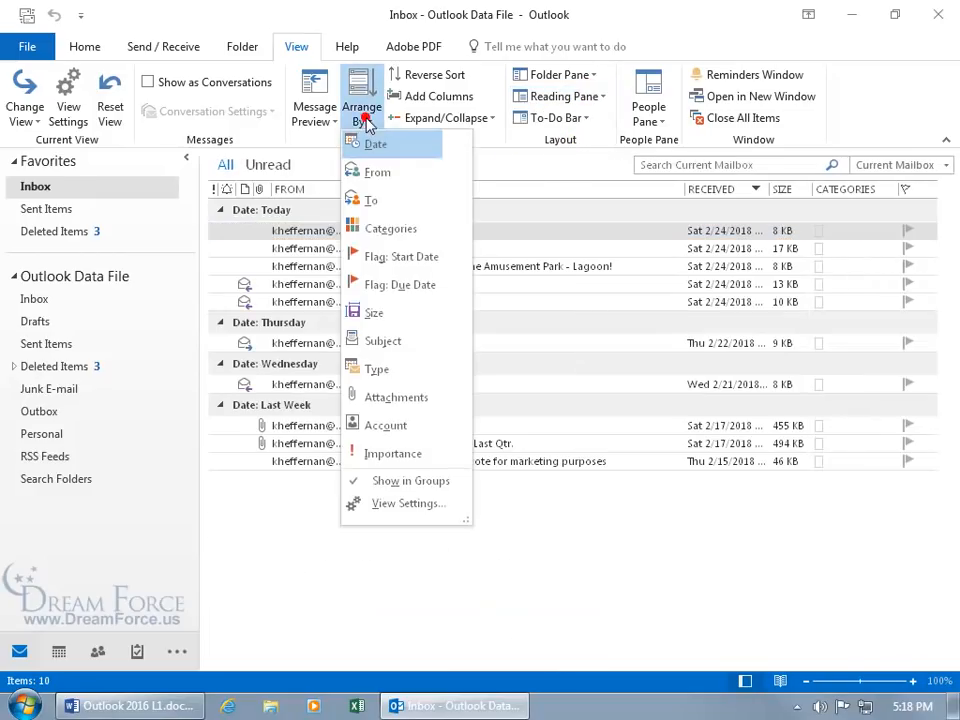
left_click(395, 482)
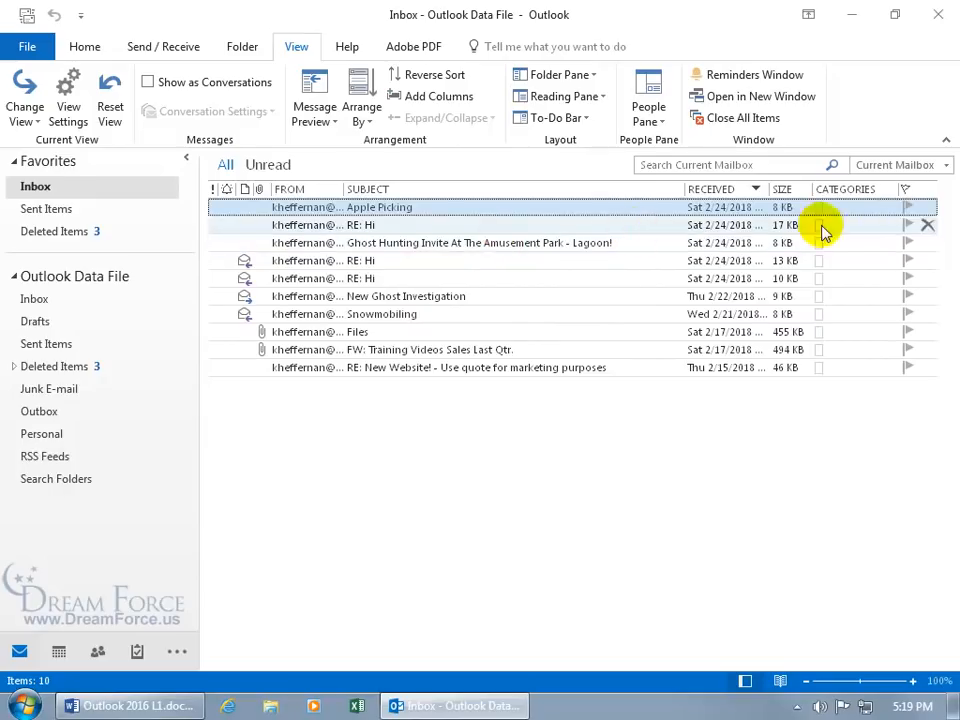
Step: Move the Categories column ahead of Size, and return it to after Size using the Show Columns order
left_click_drag(842, 196, 776, 196)
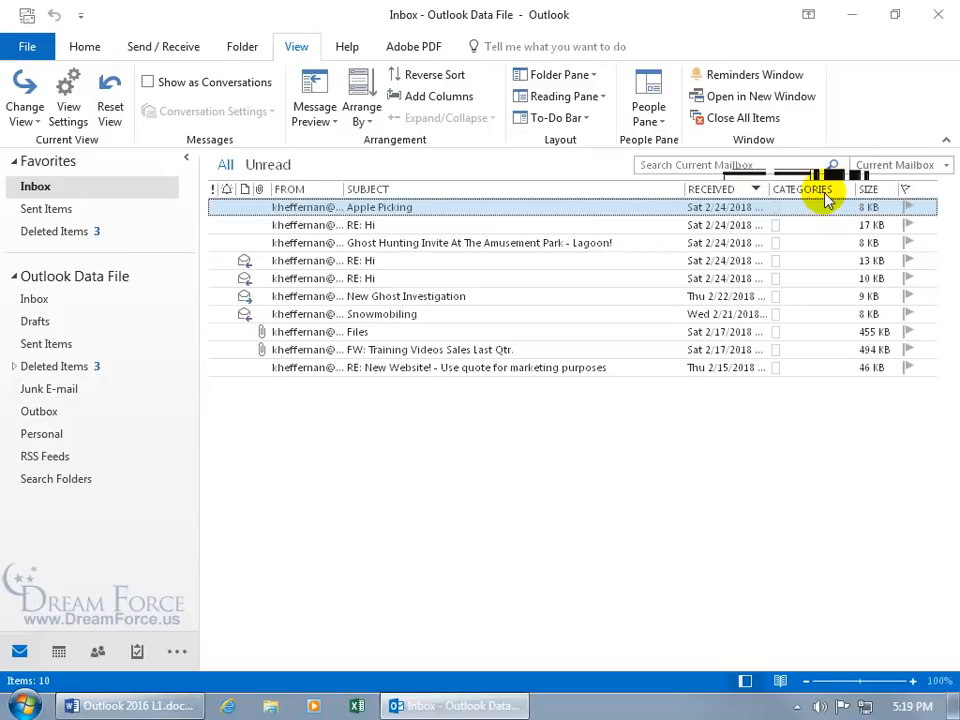
left_click(447, 100)
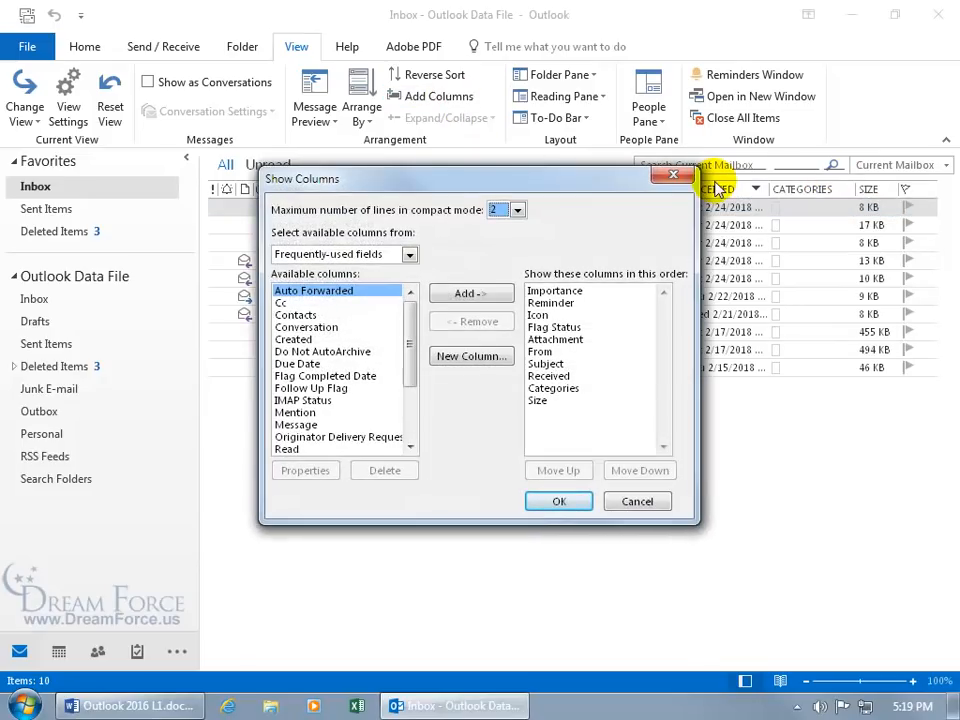
left_click_drag(608, 180, 538, 228)
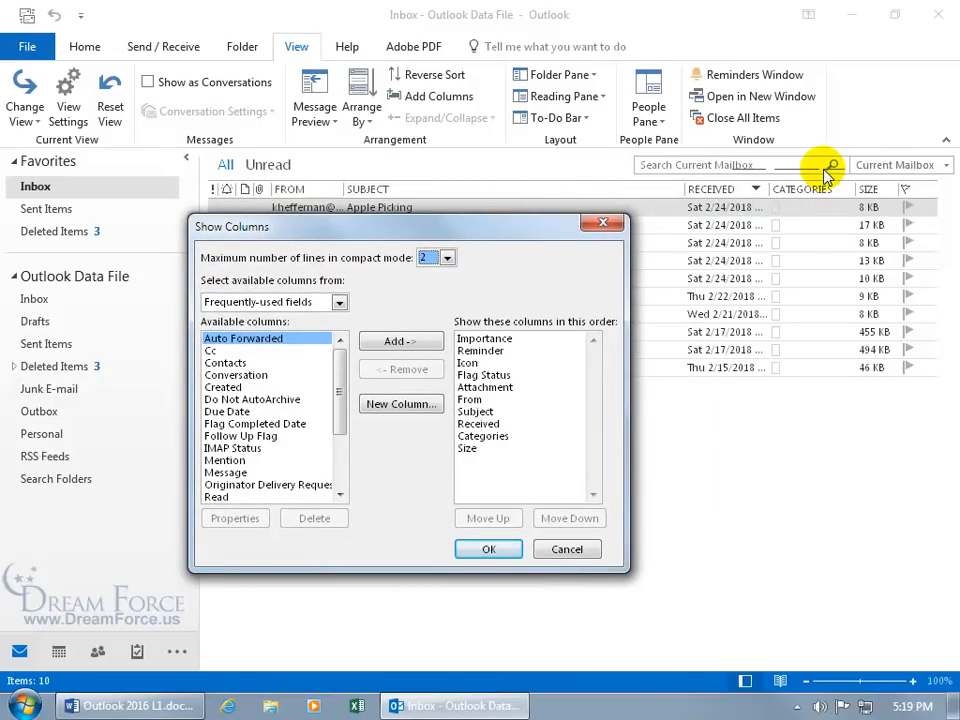
left_click(486, 437)
left_click(556, 522)
left_click(488, 549)
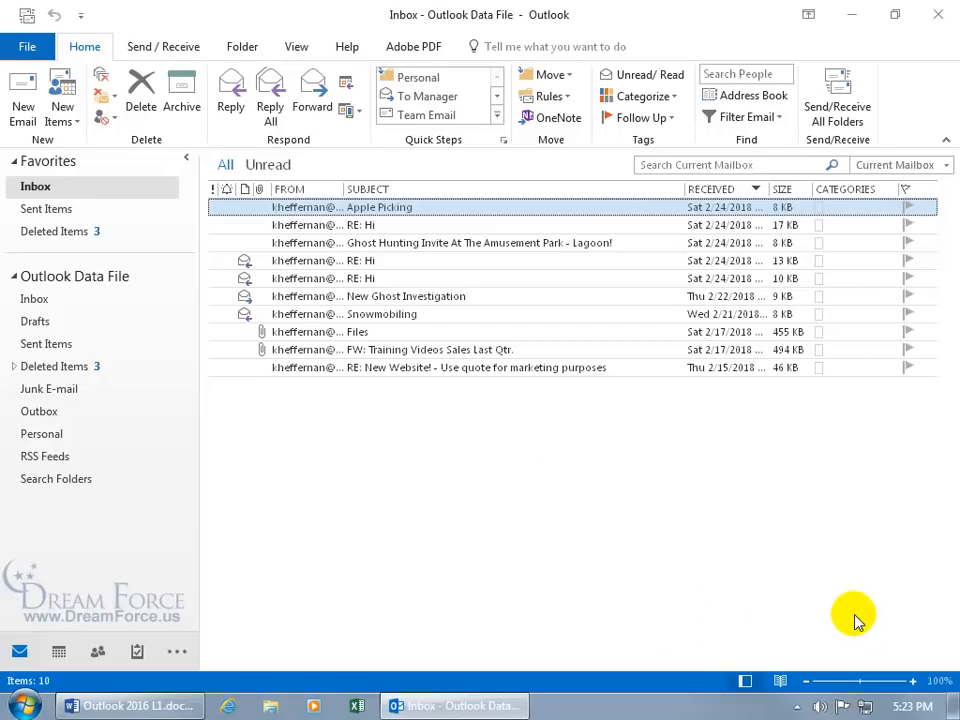
Step: In the Mail options, set the Desktop Alert duration to 30 seconds and preview the alert
left_click(30, 46)
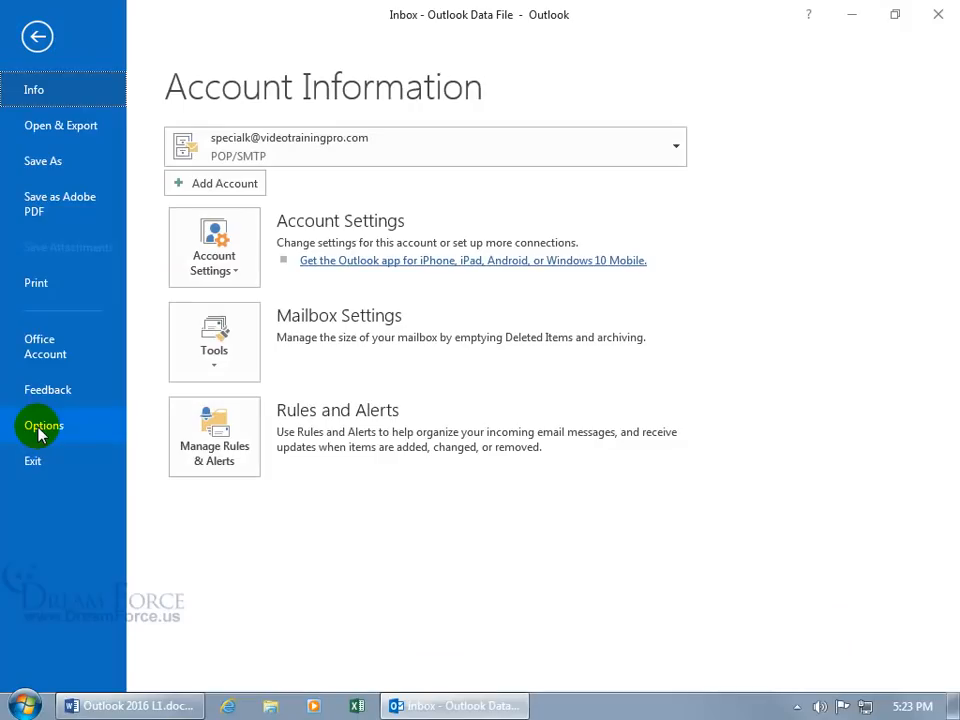
left_click(40, 430)
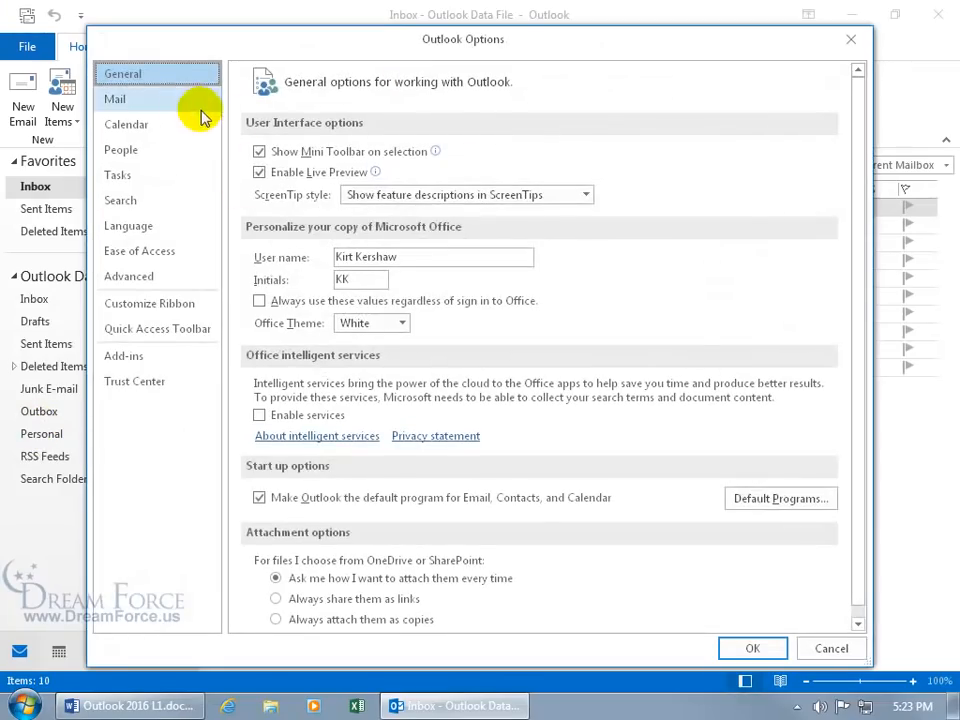
left_click(164, 96)
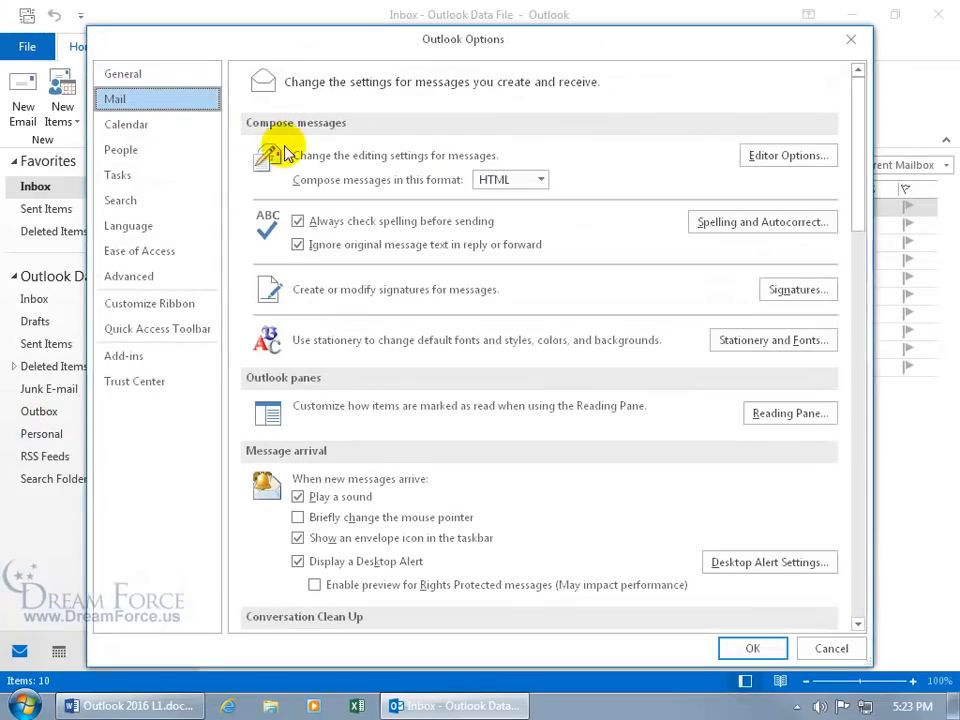
left_click_drag(860, 174, 860, 275)
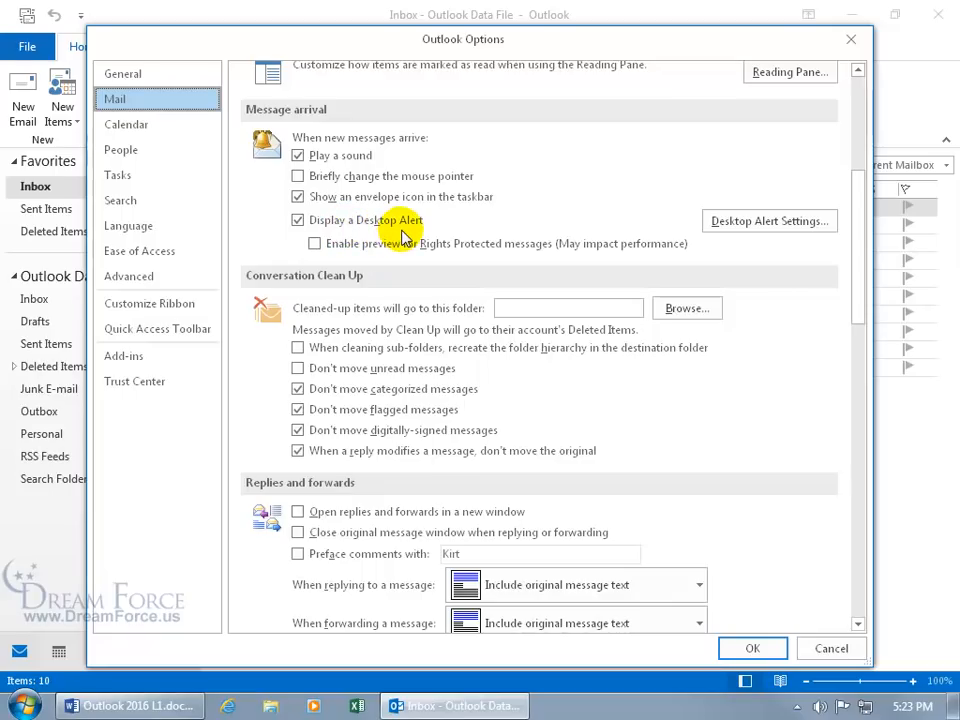
left_click(742, 232)
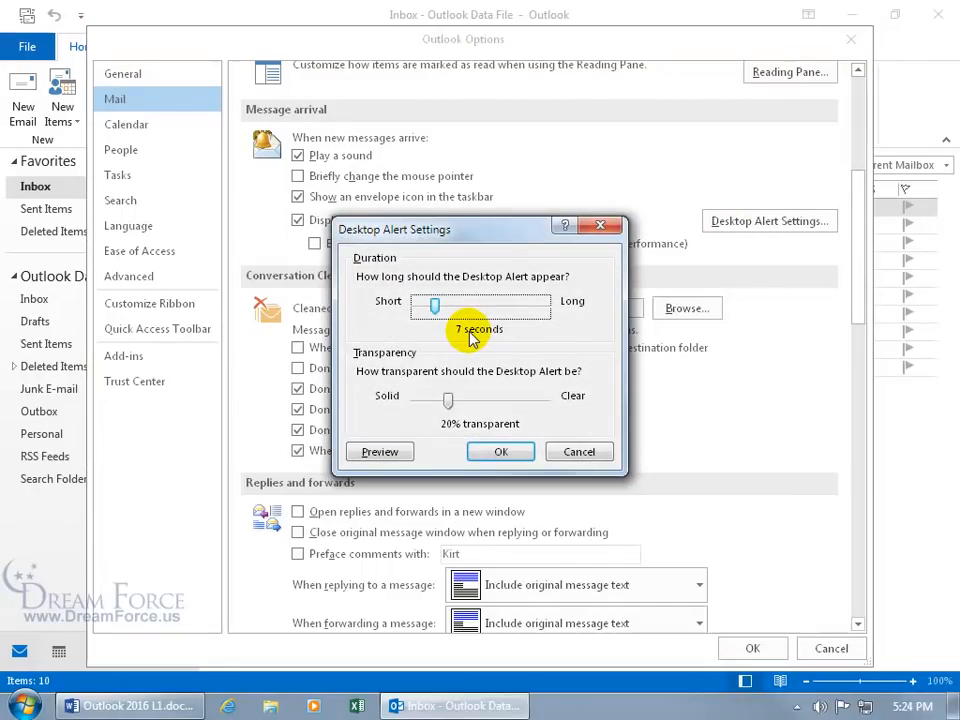
left_click_drag(435, 306, 547, 310)
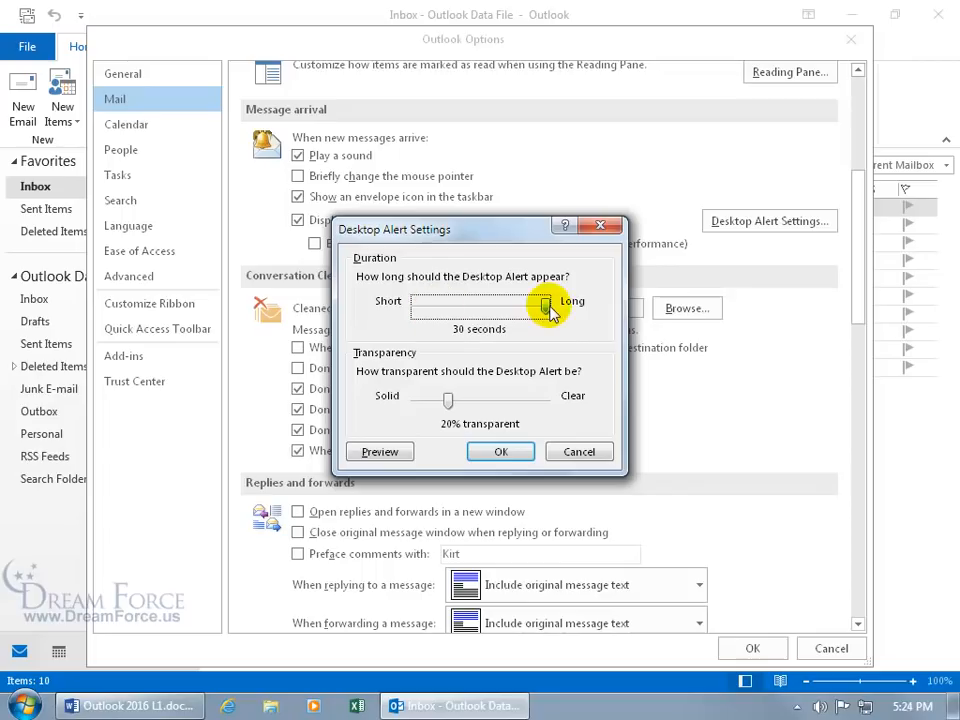
left_click(384, 453)
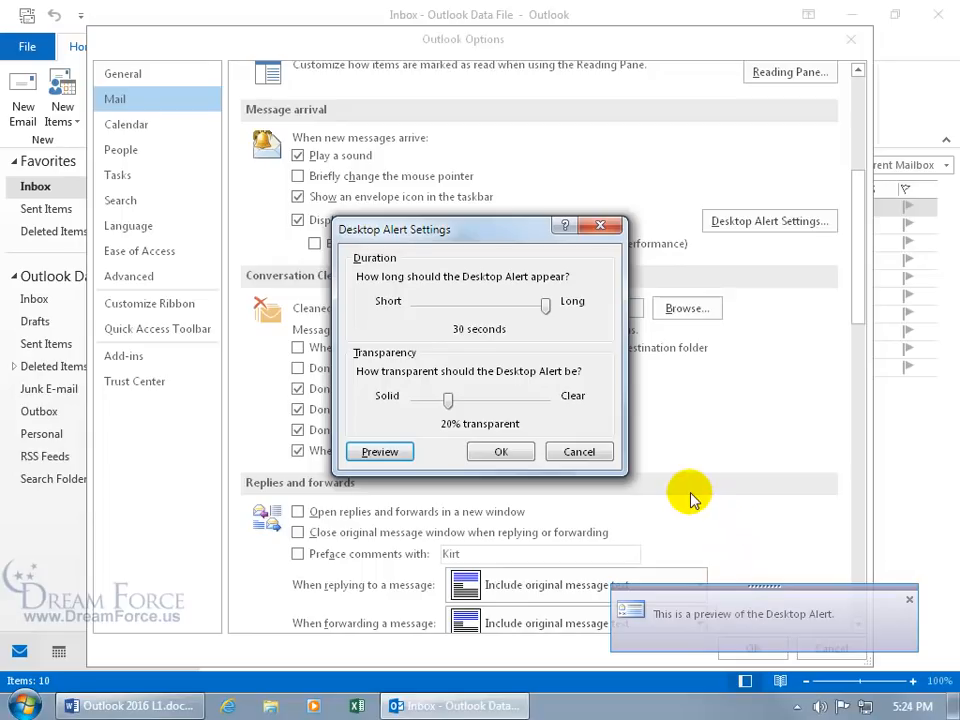
Step: Preview the Desktop Alert at 0% and at 80% transparency, and cancel the alert settings and Outlook options
left_click_drag(449, 400, 405, 405)
left_click(380, 452)
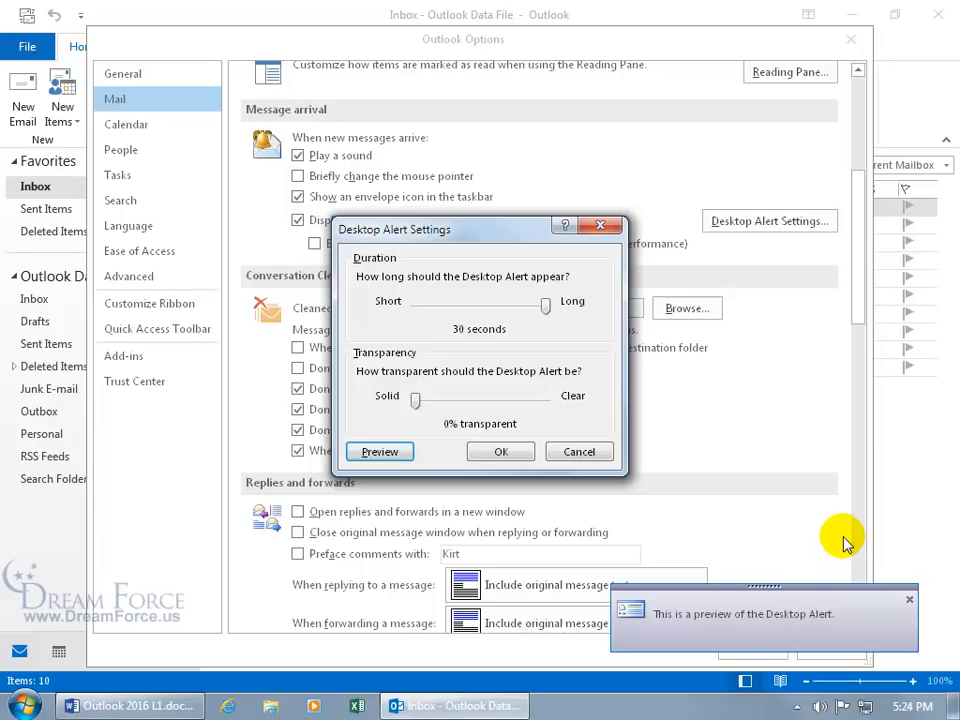
left_click_drag(415, 397, 545, 397)
left_click(405, 453)
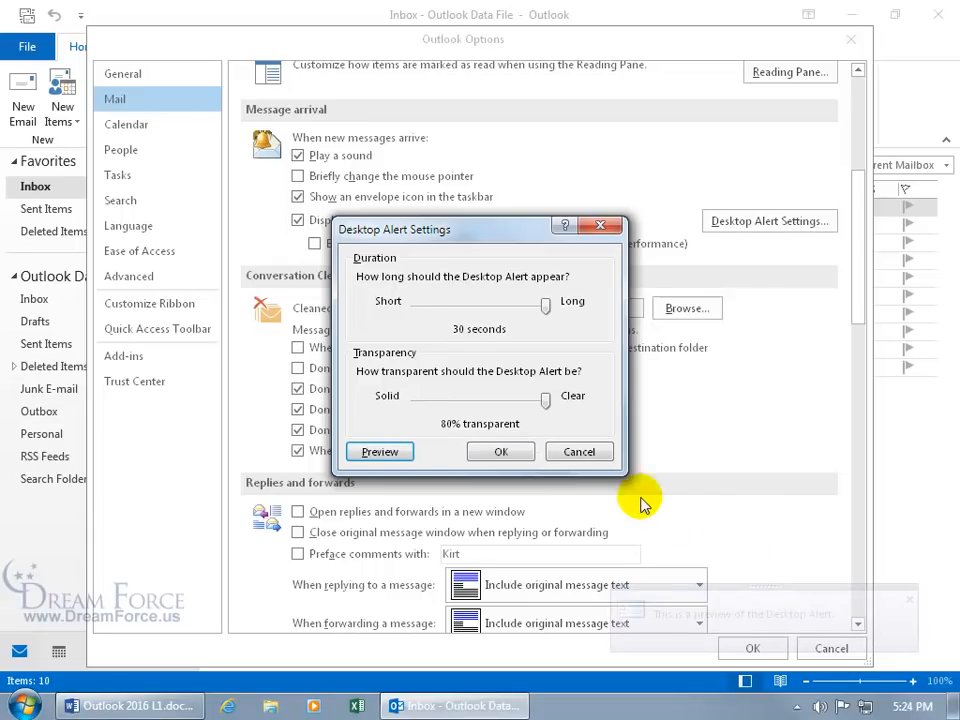
left_click(580, 453)
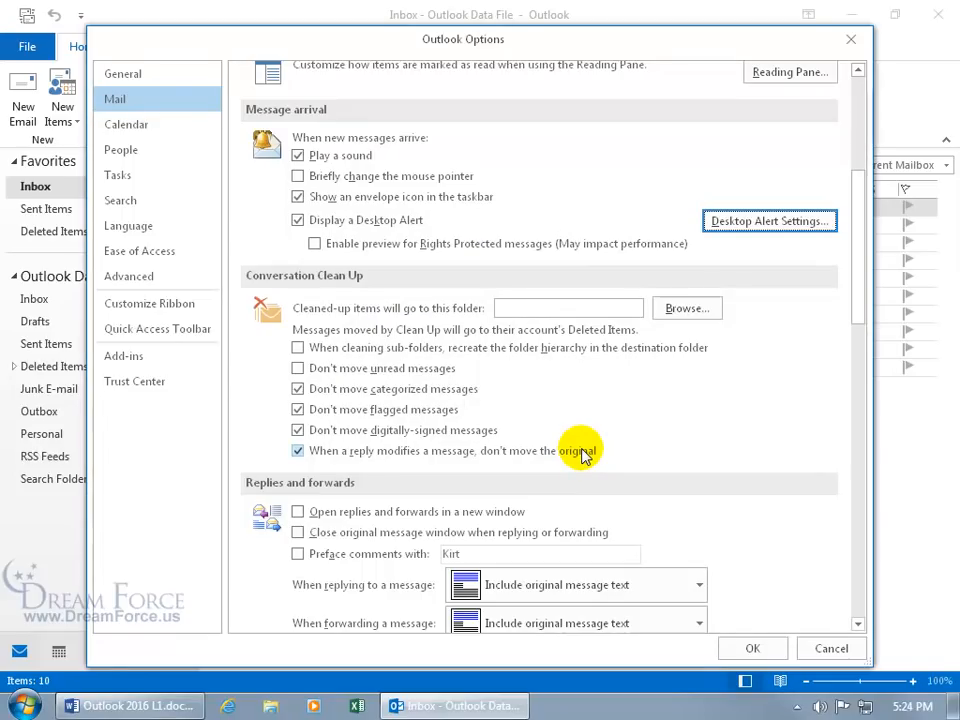
left_click(831, 648)
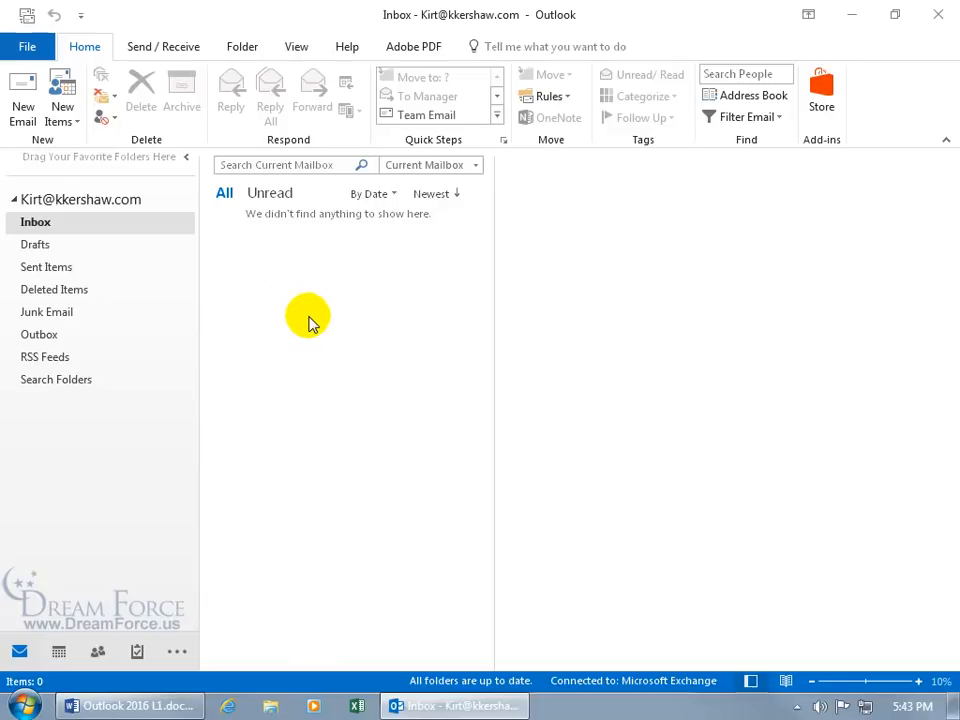
Step: Address a new email to the suggested contact, check the recipient's automatic-reply MailTip, and discard the message
key("ctrl+n")
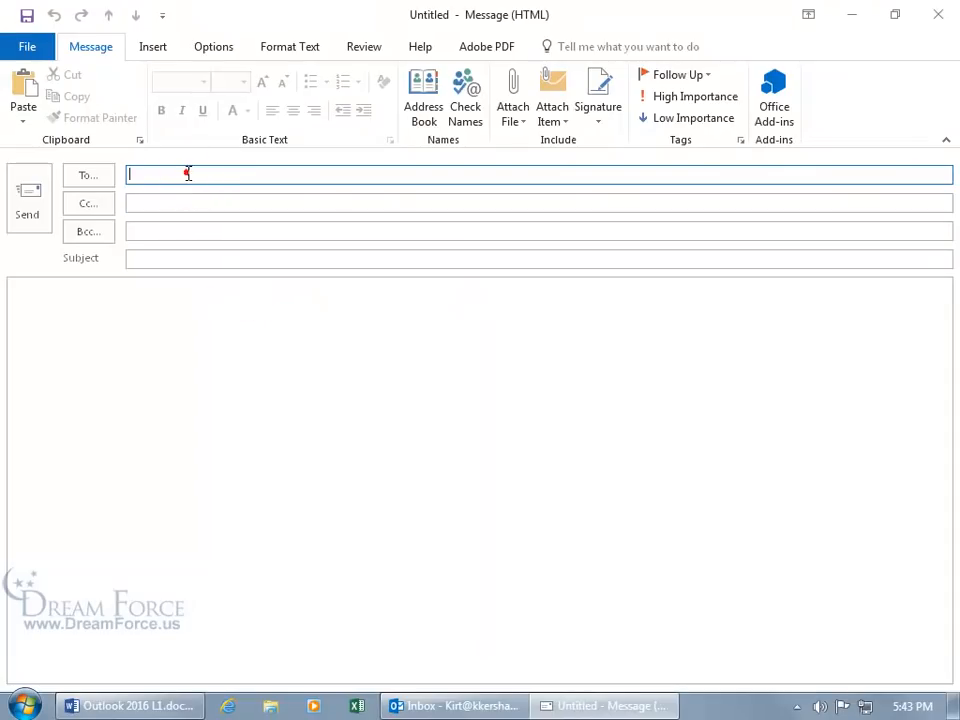
type("k")
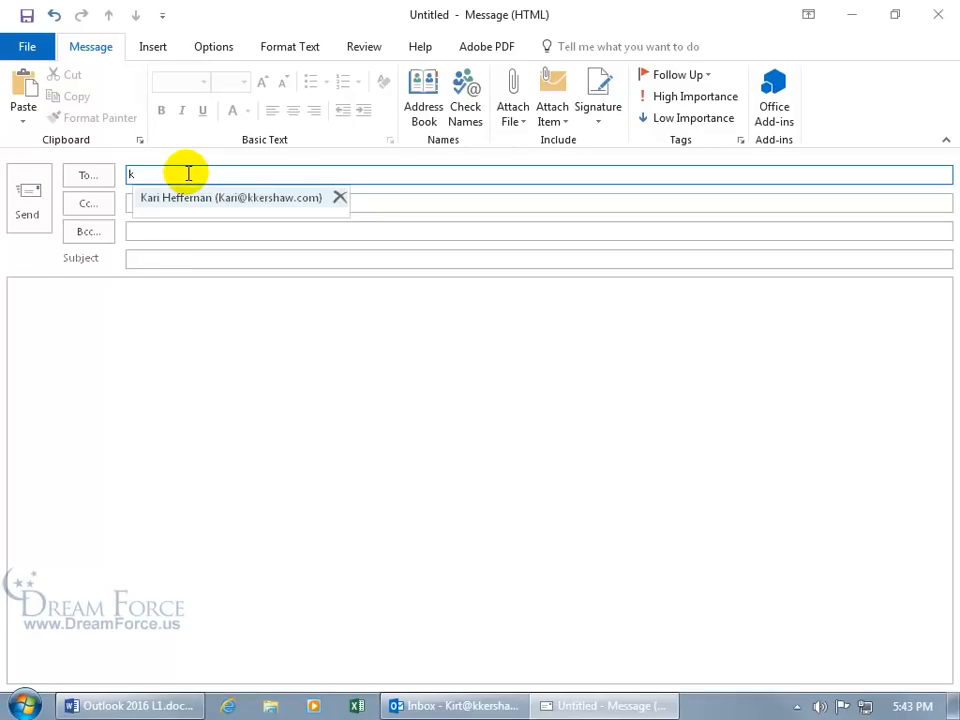
left_click(188, 196)
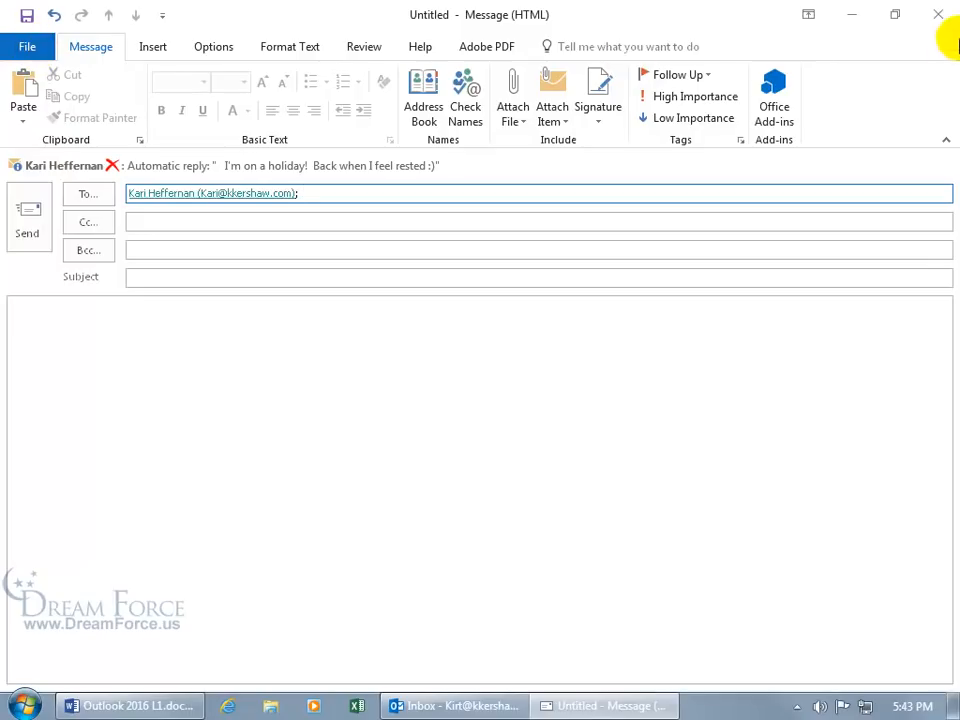
left_click(938, 14)
left_click(489, 406)
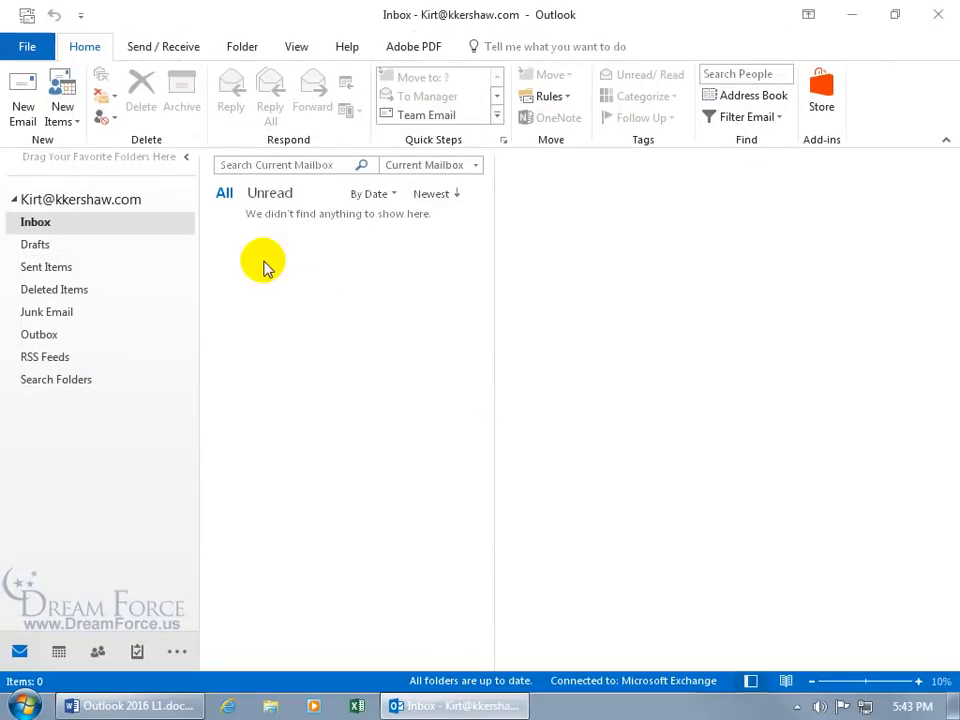
Step: In the MailTips options, review the available MailTips and account choices, and set the MailTips bar to display at all times
left_click(30, 48)
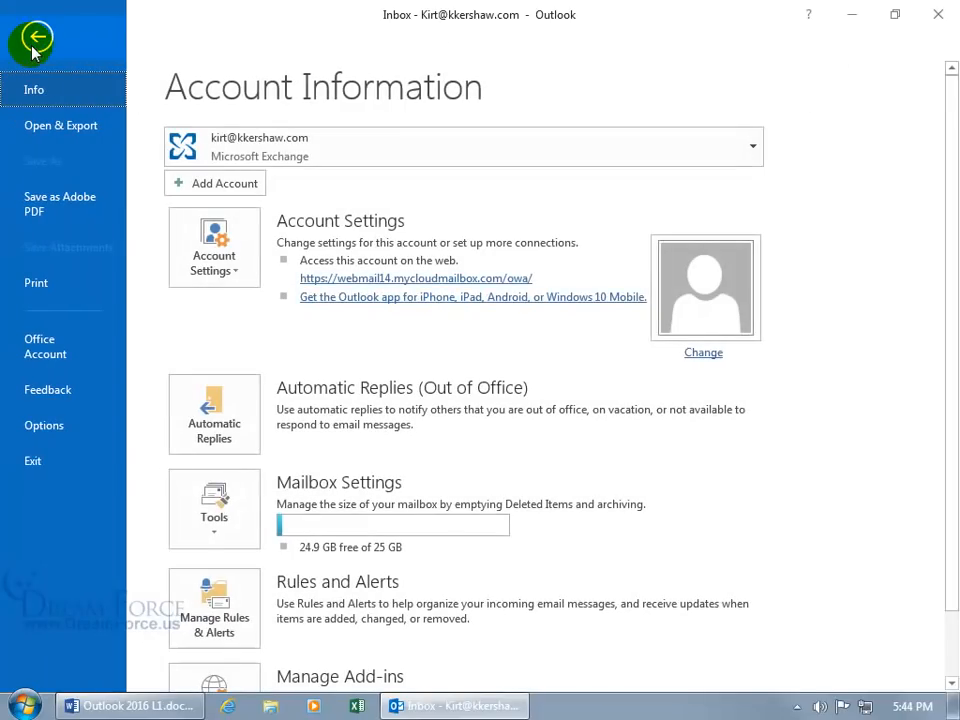
left_click(64, 425)
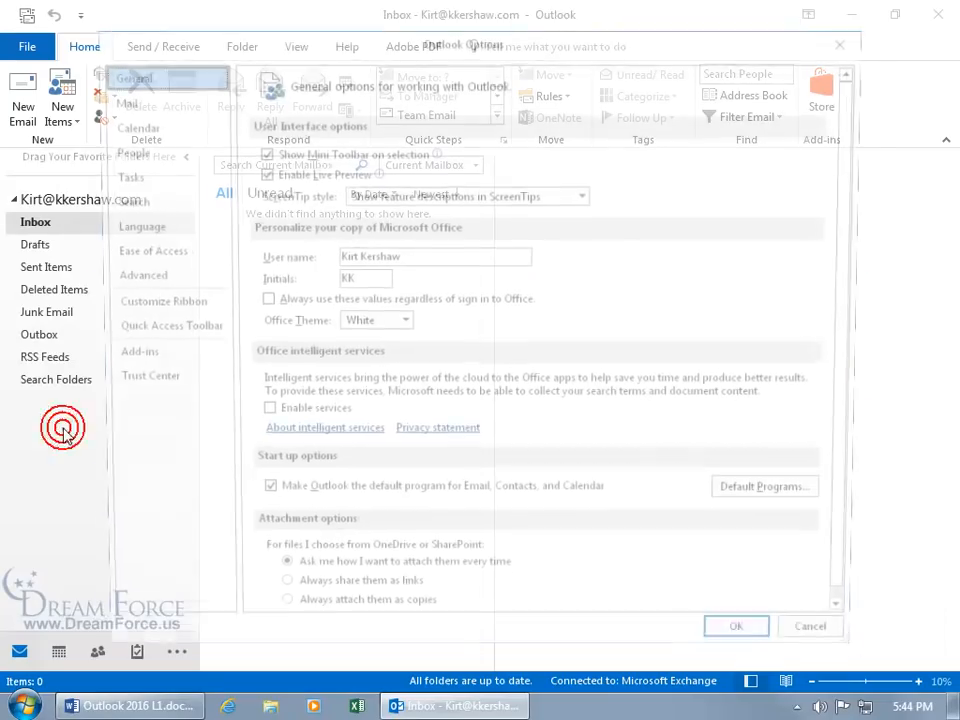
left_click(148, 99)
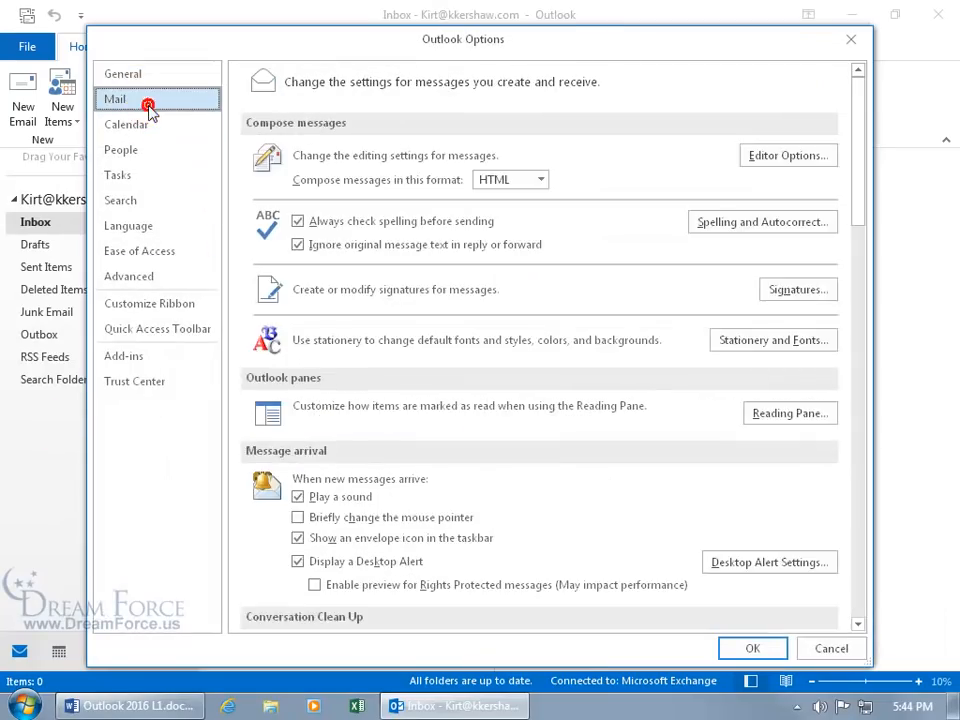
left_click_drag(857, 146, 853, 472)
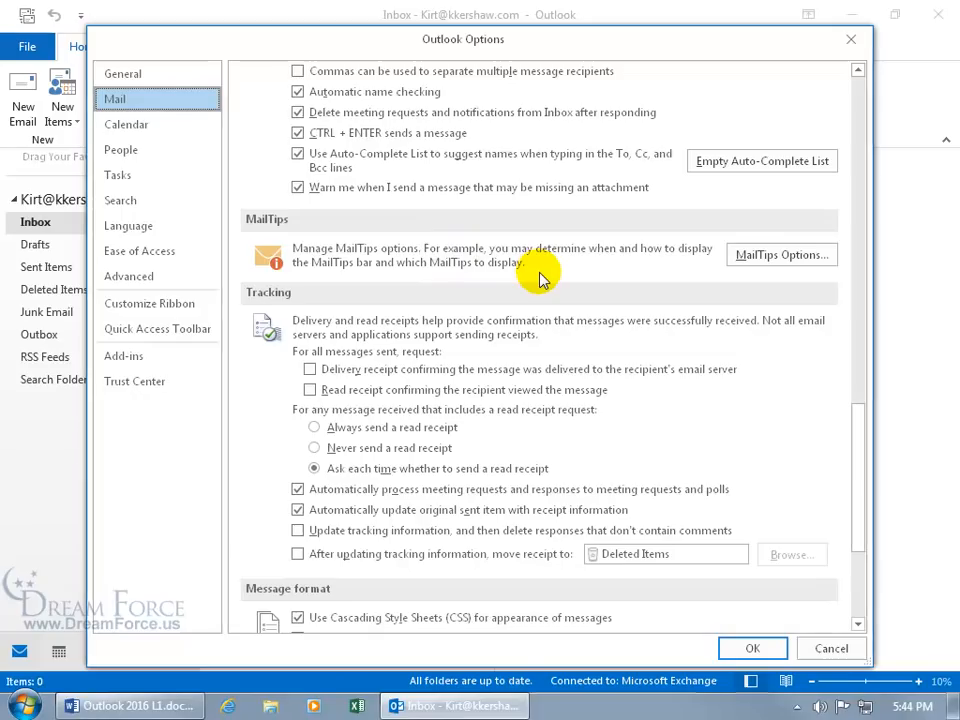
left_click(781, 255)
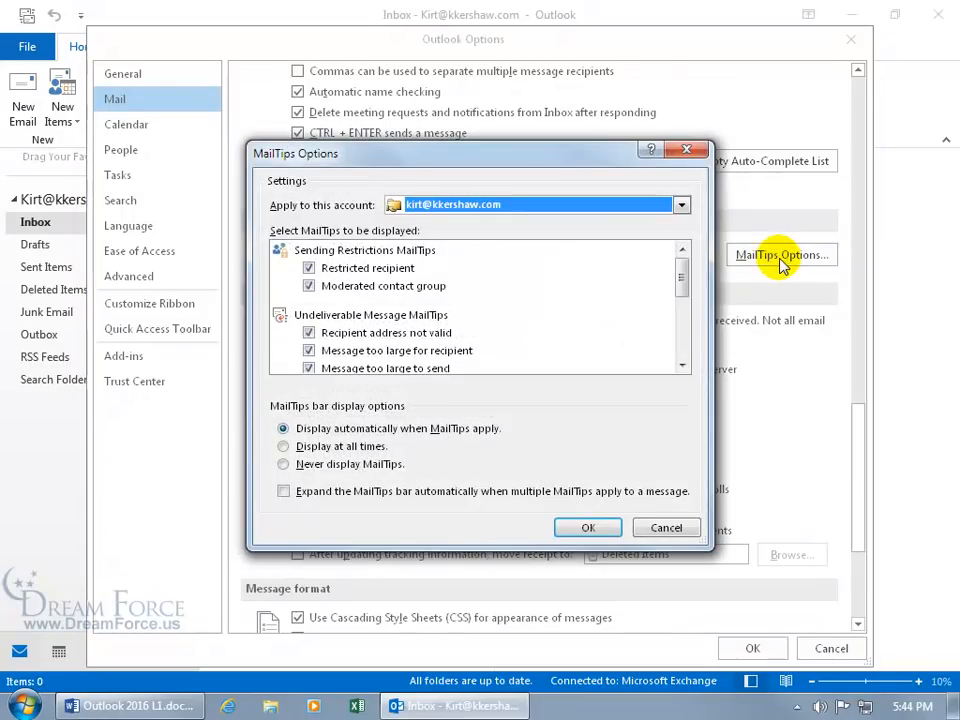
mouse_move(682, 278)
left_mouse_down()
mouse_move(686, 350)
mouse_move(684, 268)
left_mouse_up()
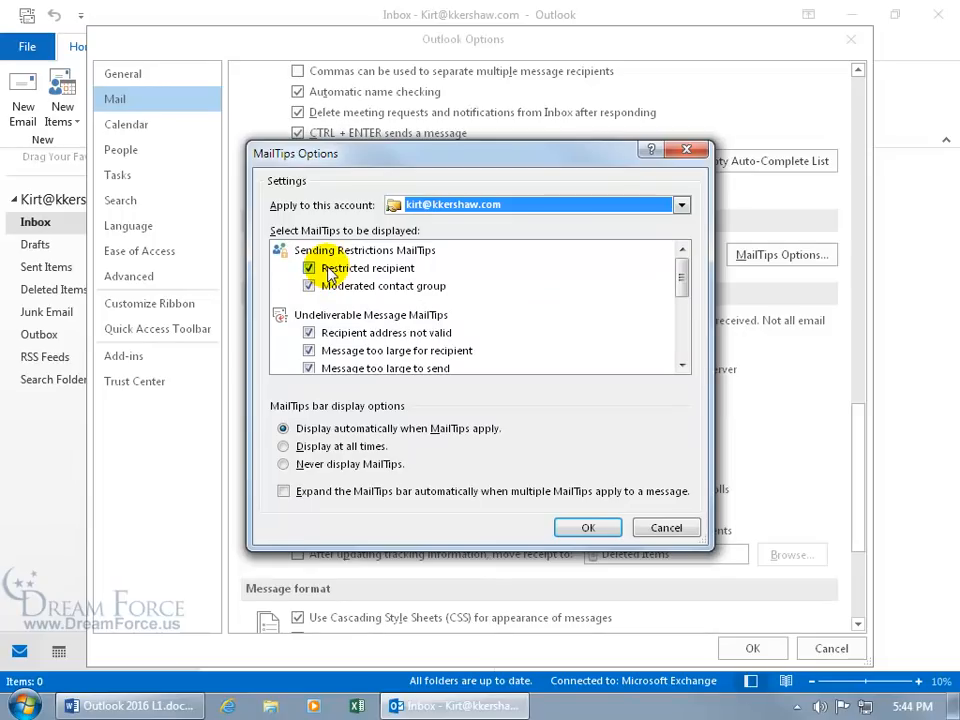
left_click(683, 205)
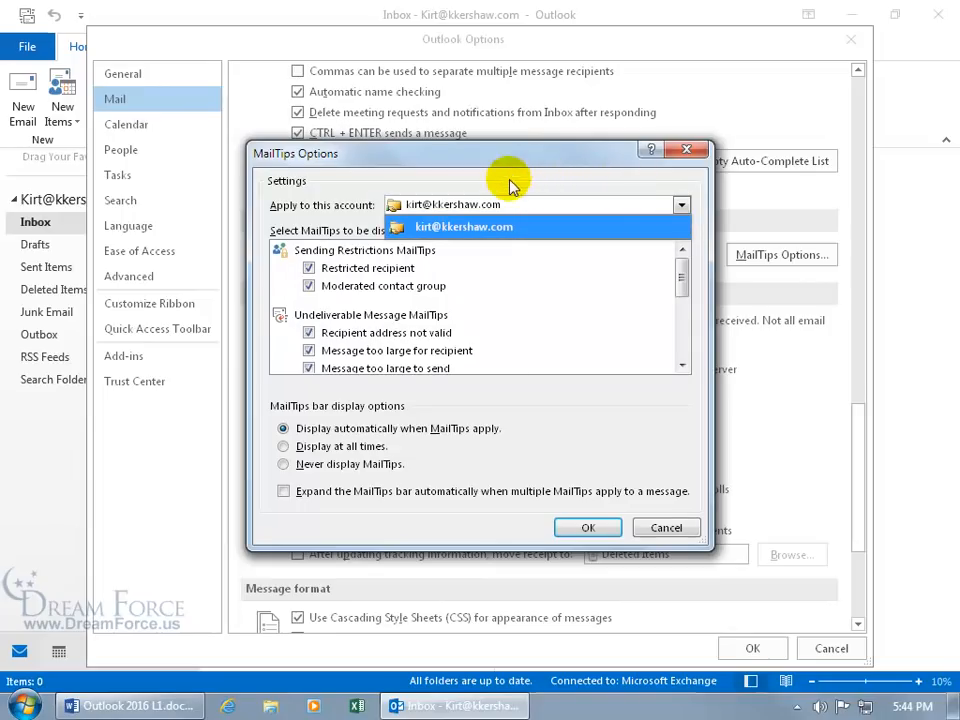
left_click(590, 204)
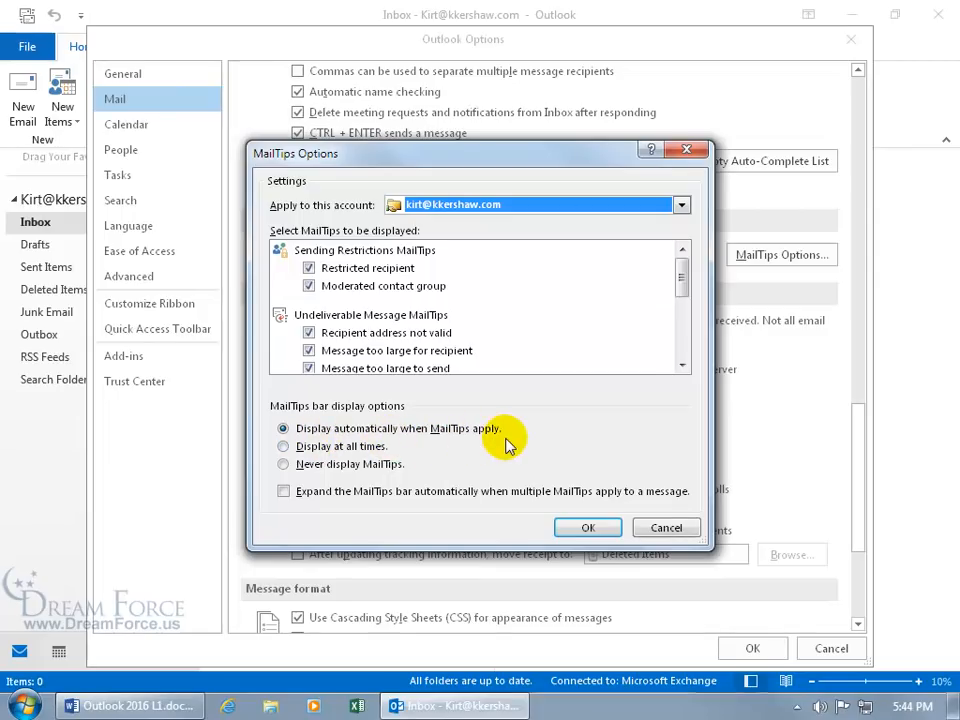
left_click(316, 446)
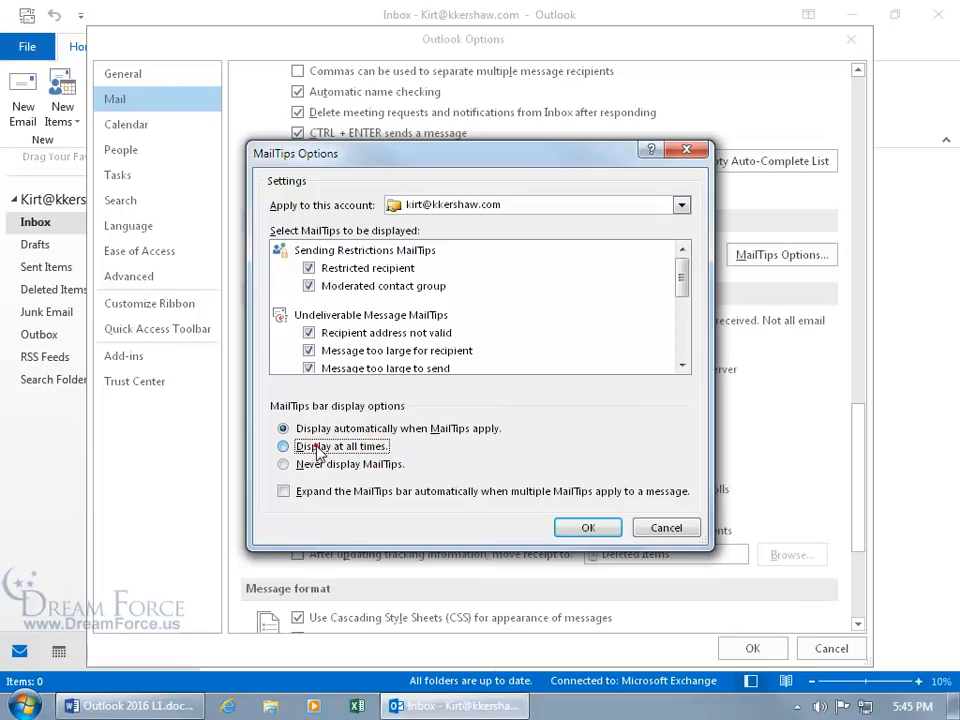
left_click(587, 526)
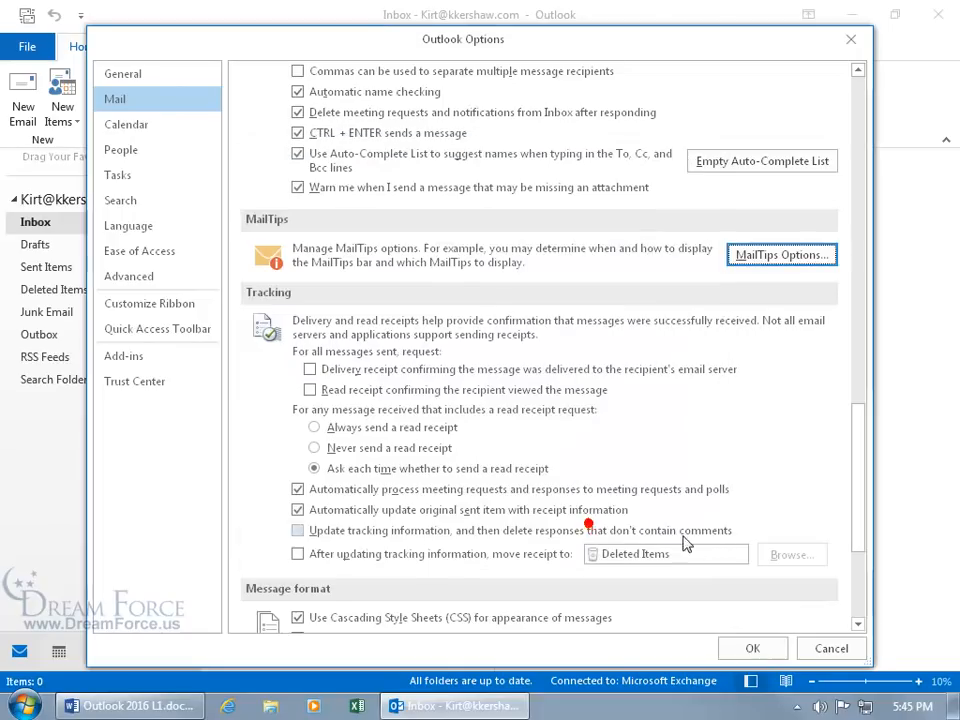
left_click(748, 648)
Step: Start a new email, check the MailTips bar while it is empty, and address it to the suggested contact to view their MailTip
key("ctrl+n")
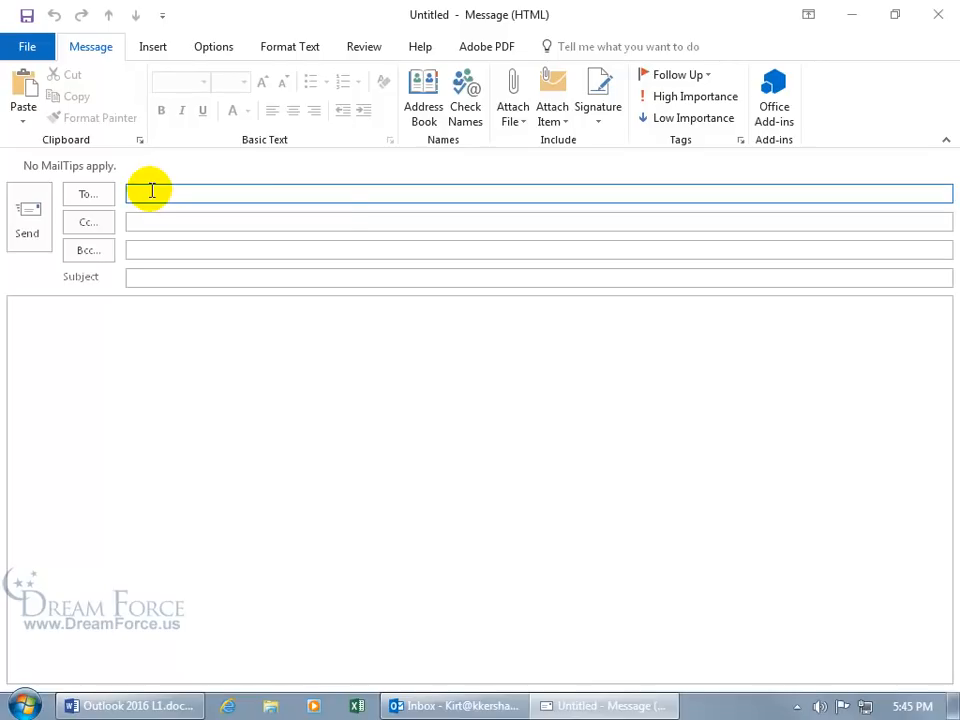
type("k")
key("Return")
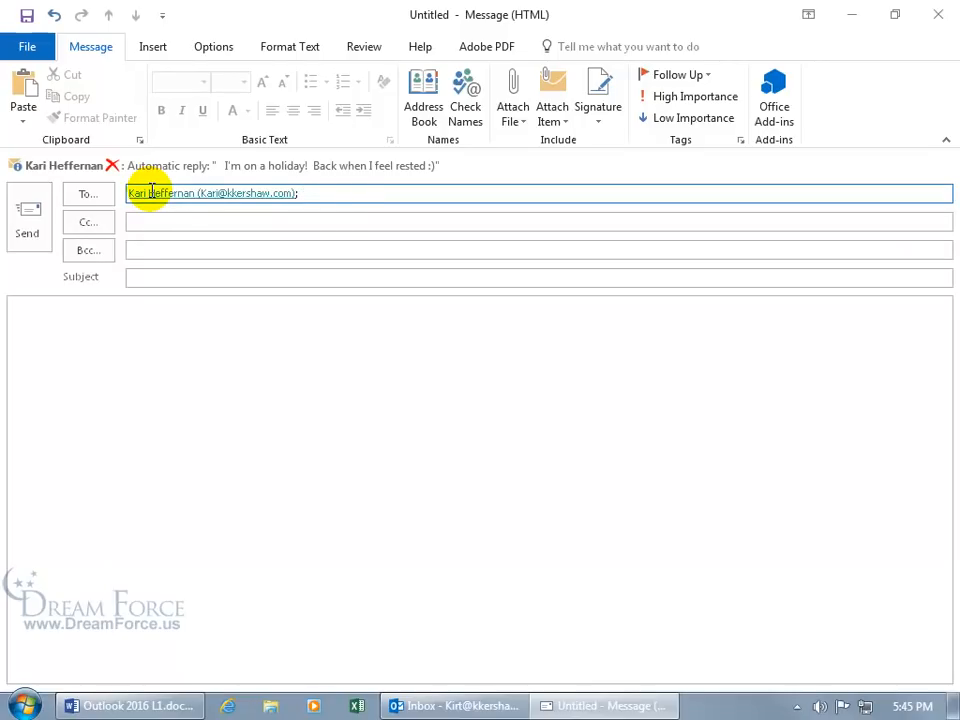
left_click(150, 192)
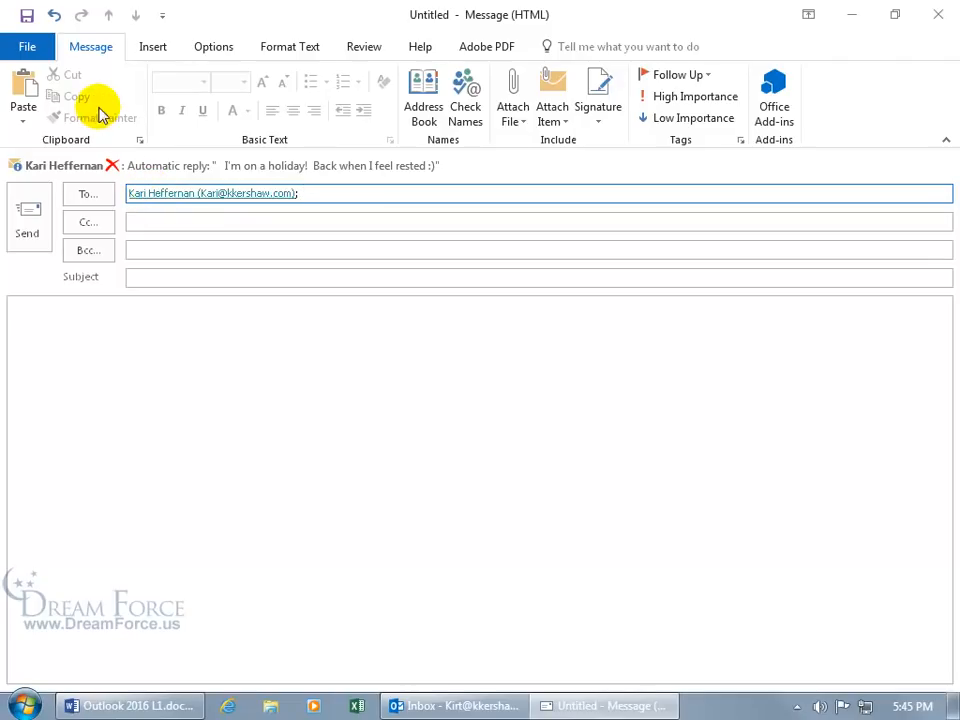
Step: In the MailTips options of the Mail settings, set the MailTips bar to display automatically when MailTips apply
left_click(27, 47)
left_click(46, 414)
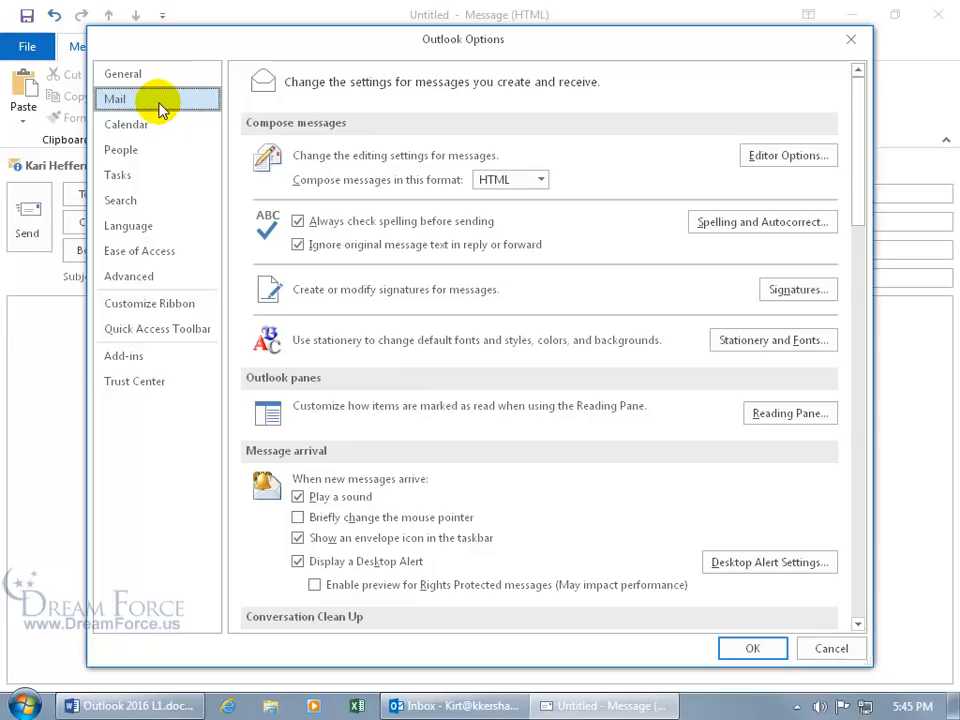
left_click_drag(857, 176, 860, 535)
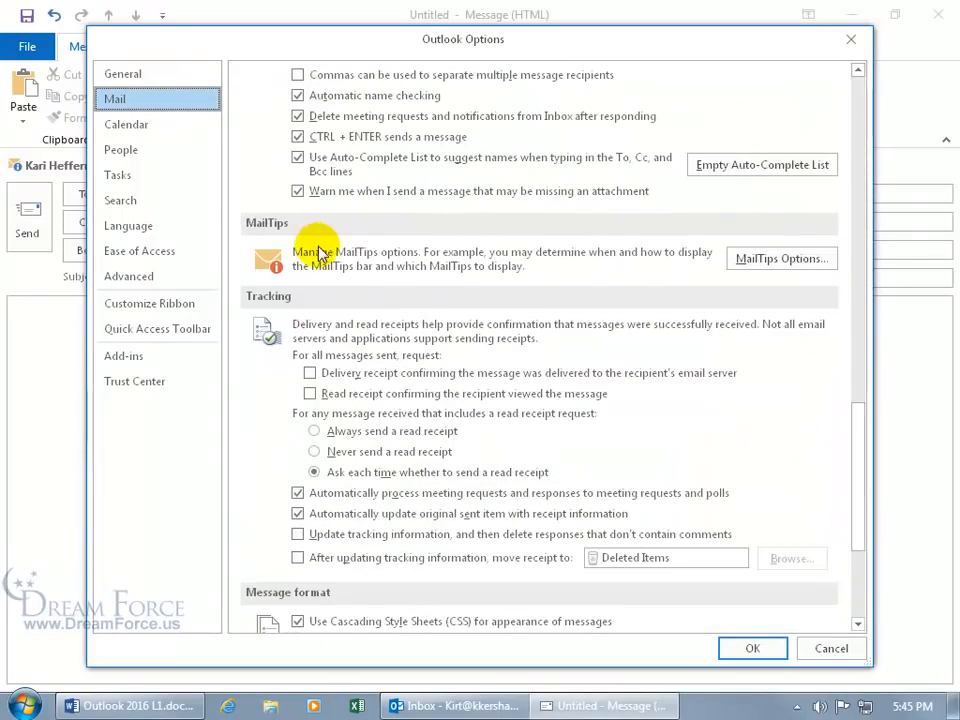
left_click(783, 260)
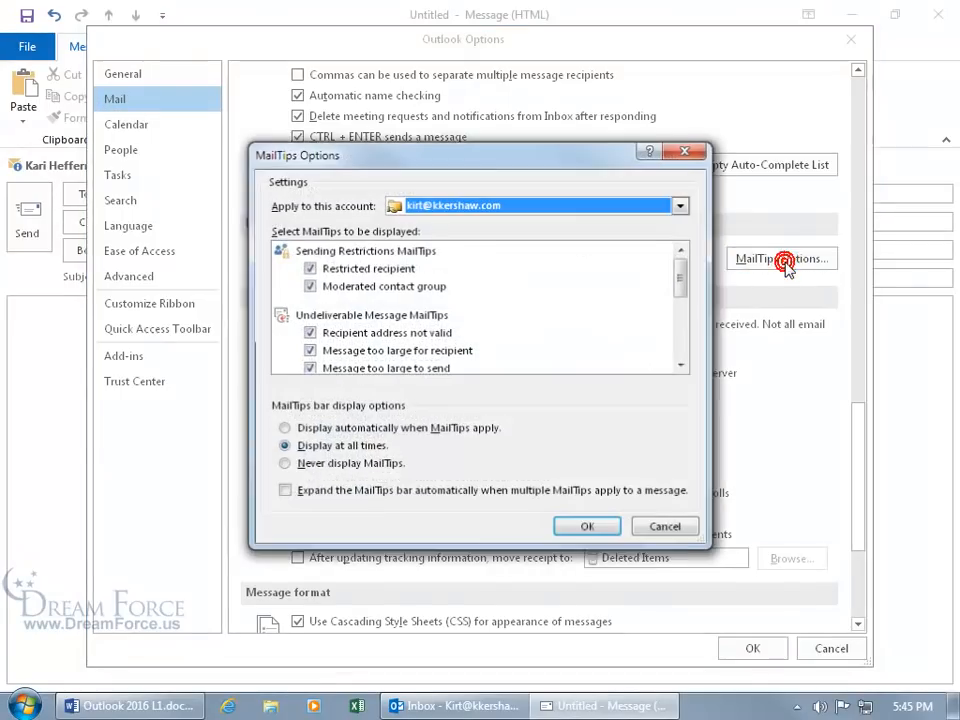
left_click(338, 428)
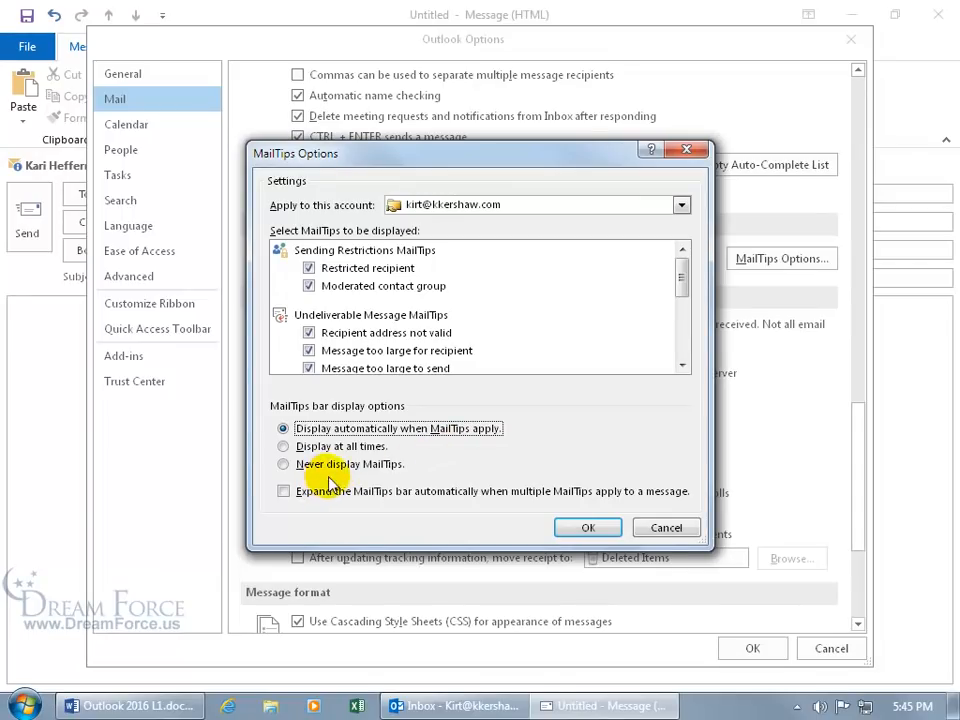
left_click(590, 527)
left_click(760, 646)
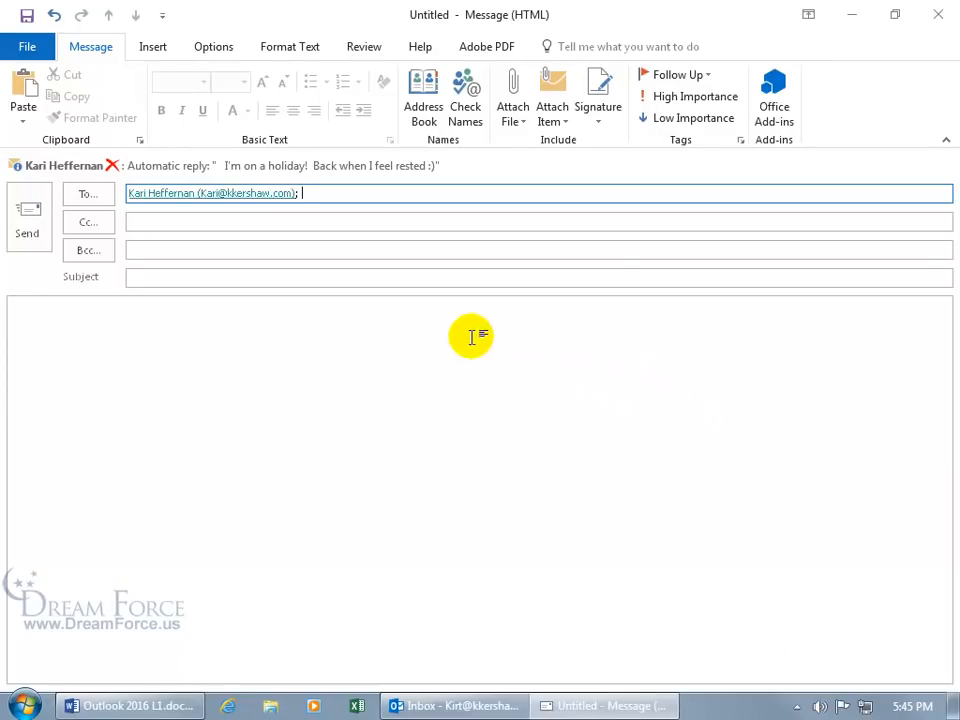
Step: Discard the message without saving, and address another new email to the suggested contact to check the MailTips bar
left_click(938, 14)
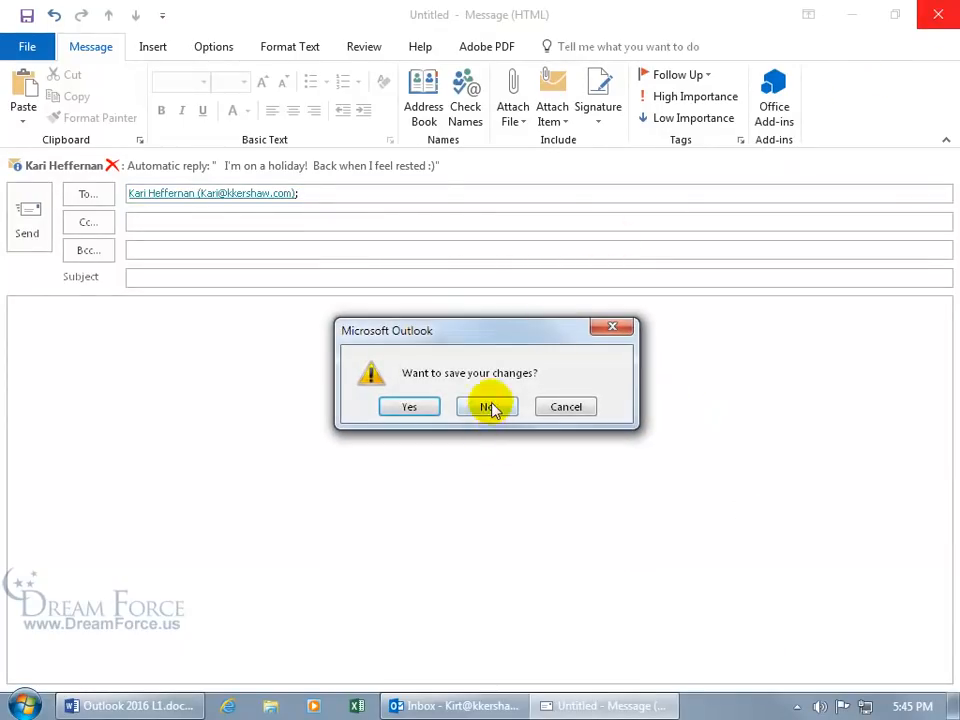
left_click(489, 406)
key("ctrl+n")
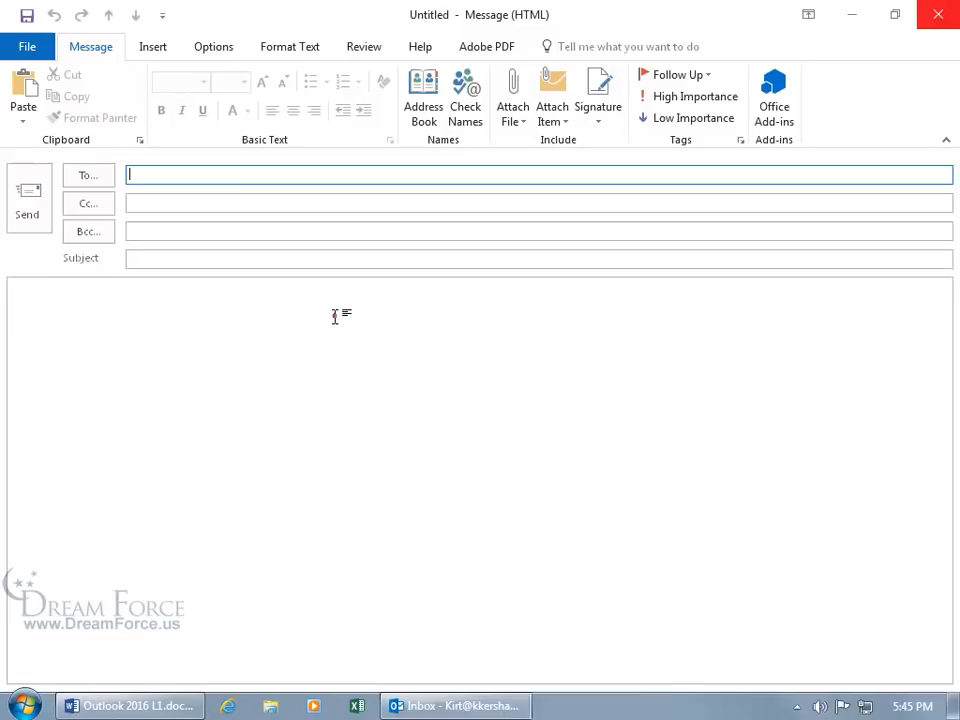
type("K")
left_click(168, 198)
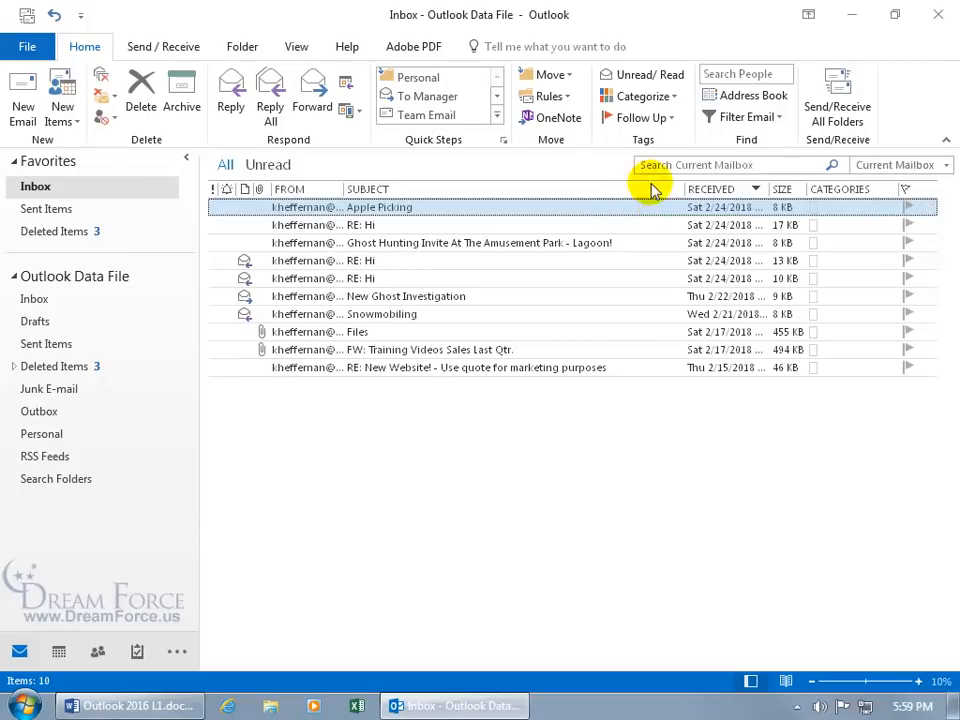
Step: Assign Green Category to the Apple Picking email, renaming it "Apple Picking" with a red color and shortcut CTRL+F2 reassigned from Red Category
left_click(672, 98)
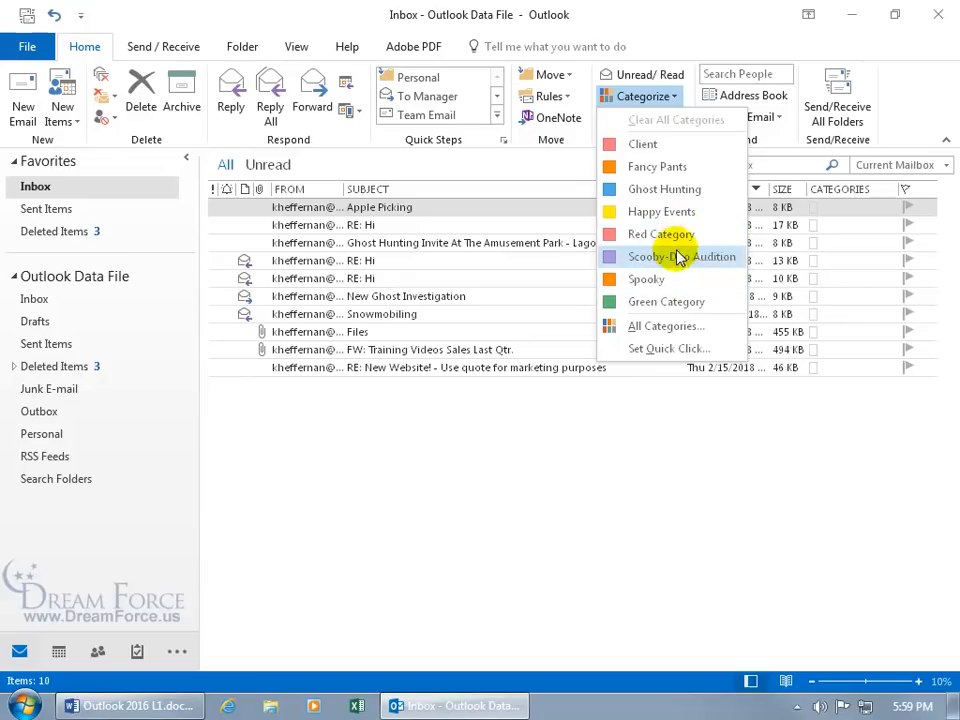
left_click(665, 301)
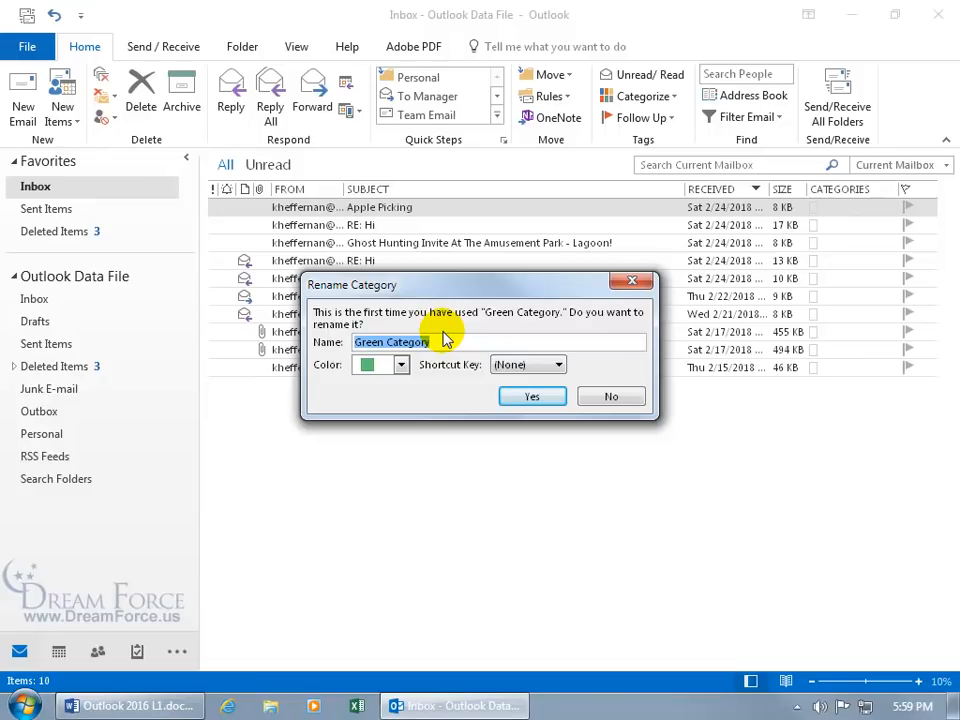
type("Apple Picking")
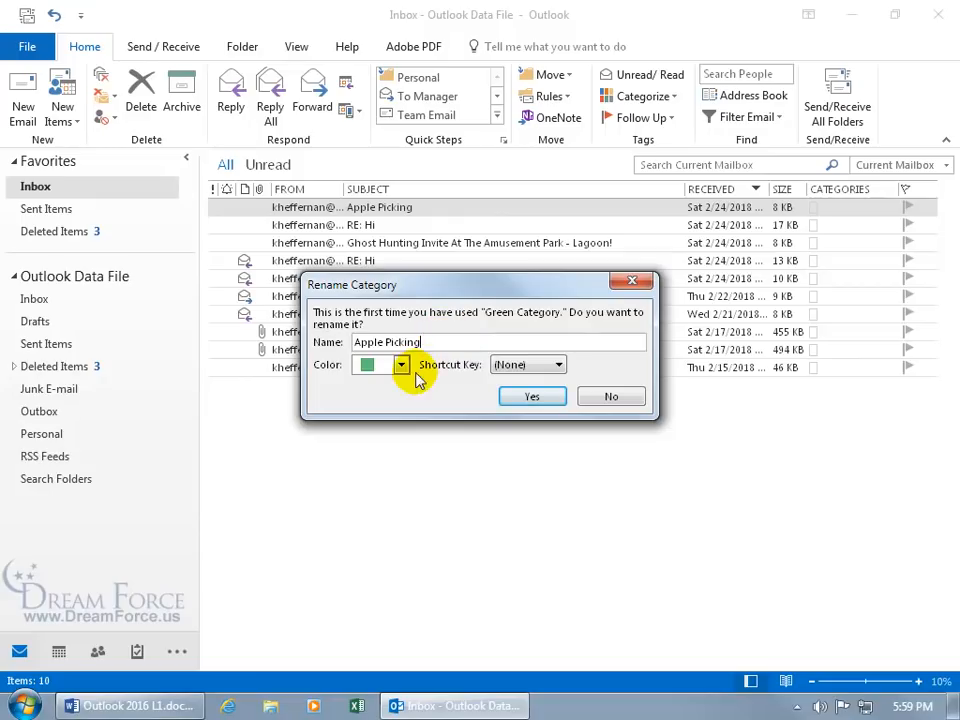
left_click(401, 365)
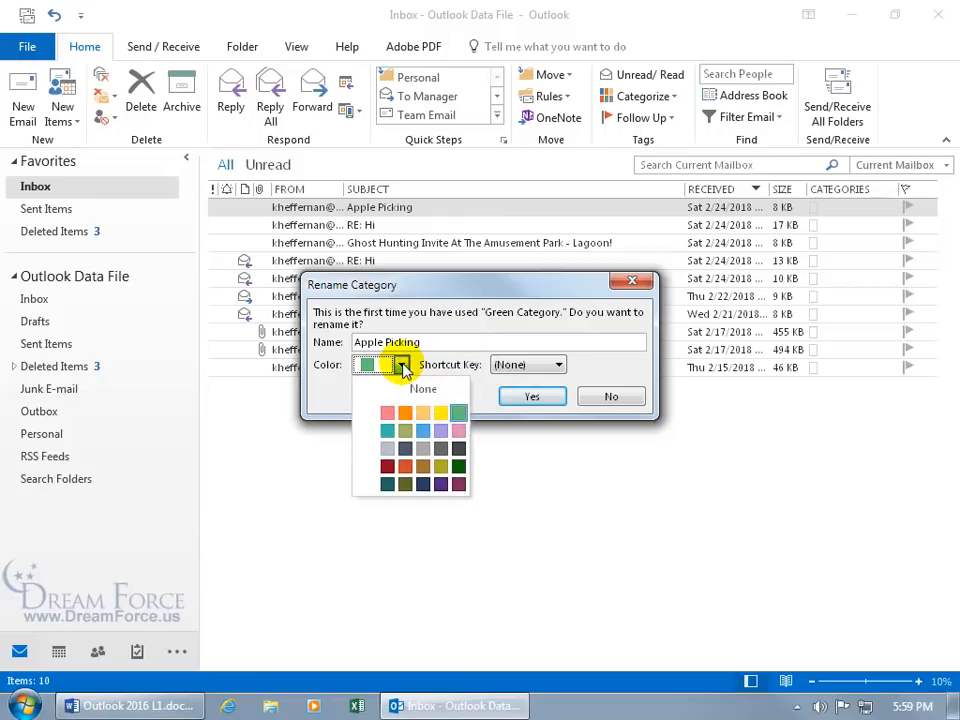
left_click(389, 413)
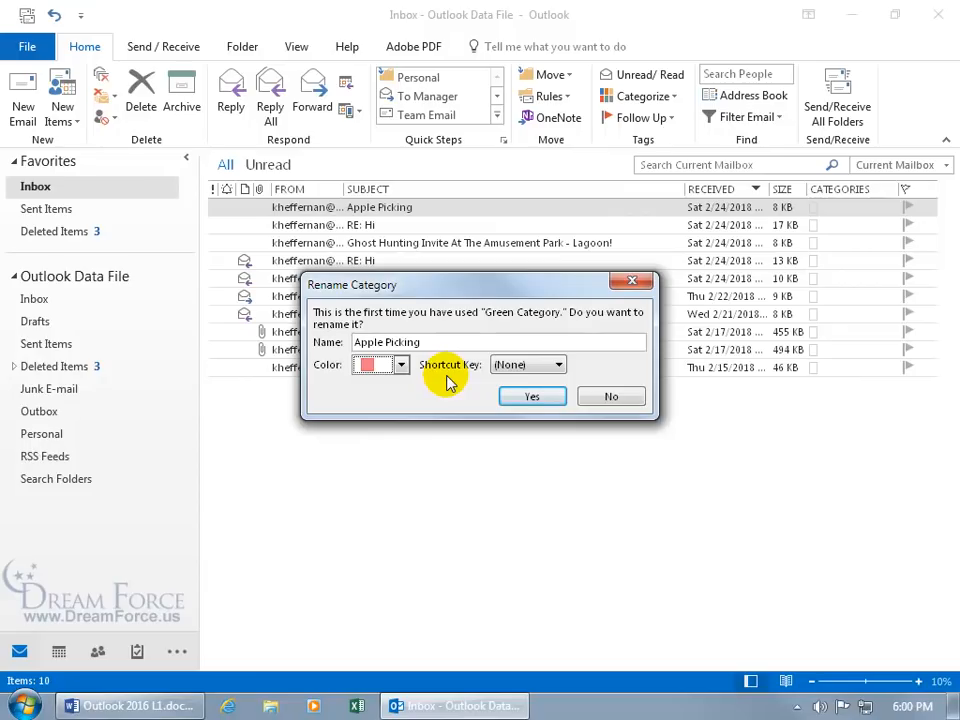
left_click(556, 366)
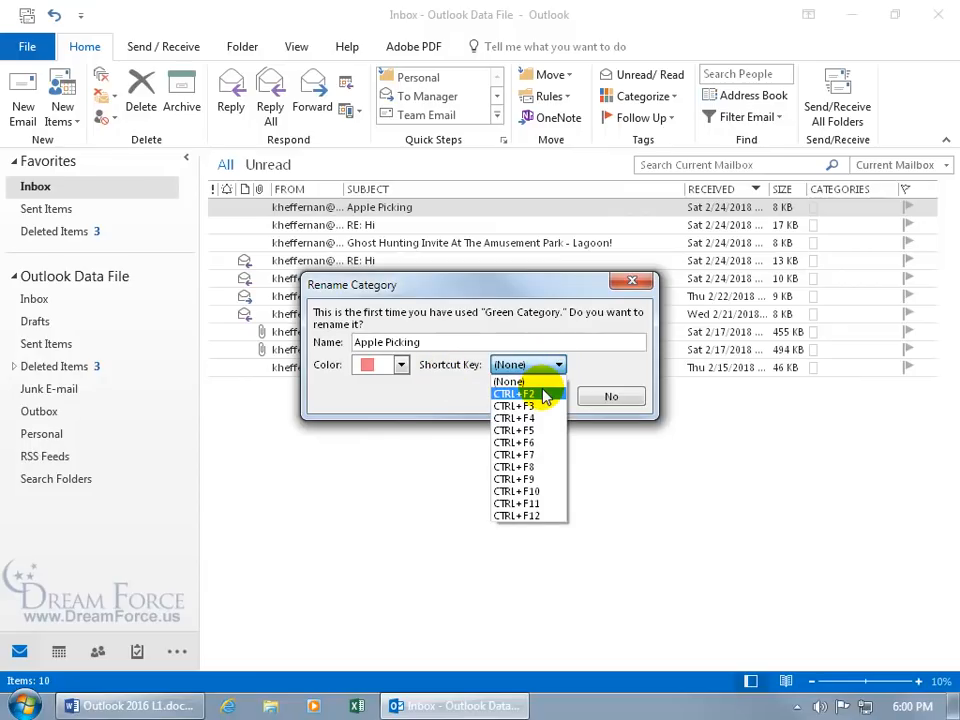
left_click(545, 396)
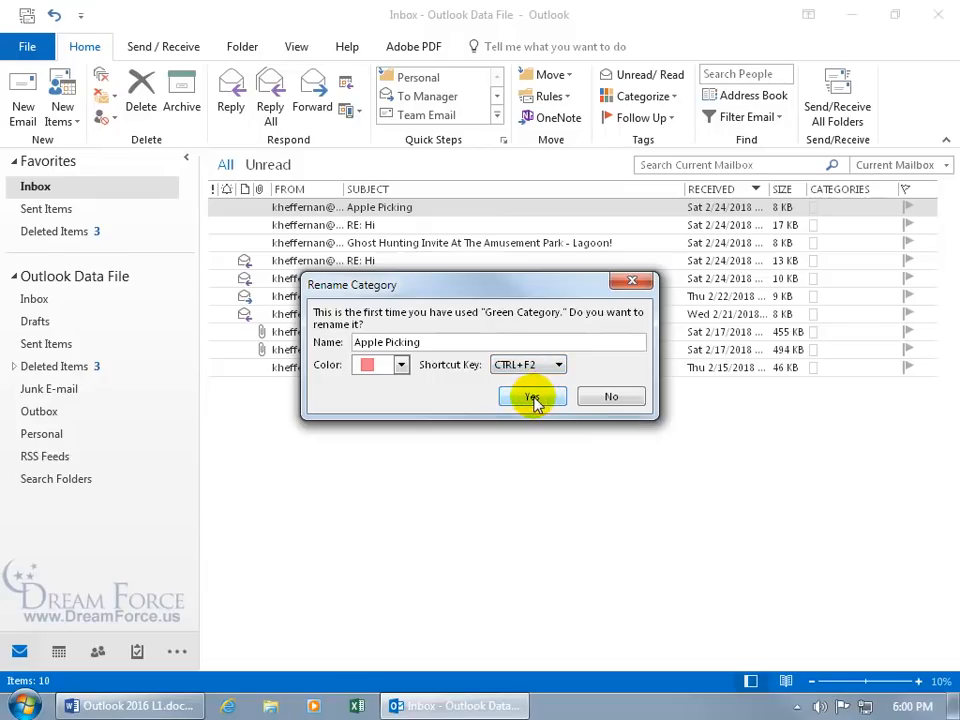
left_click(536, 401)
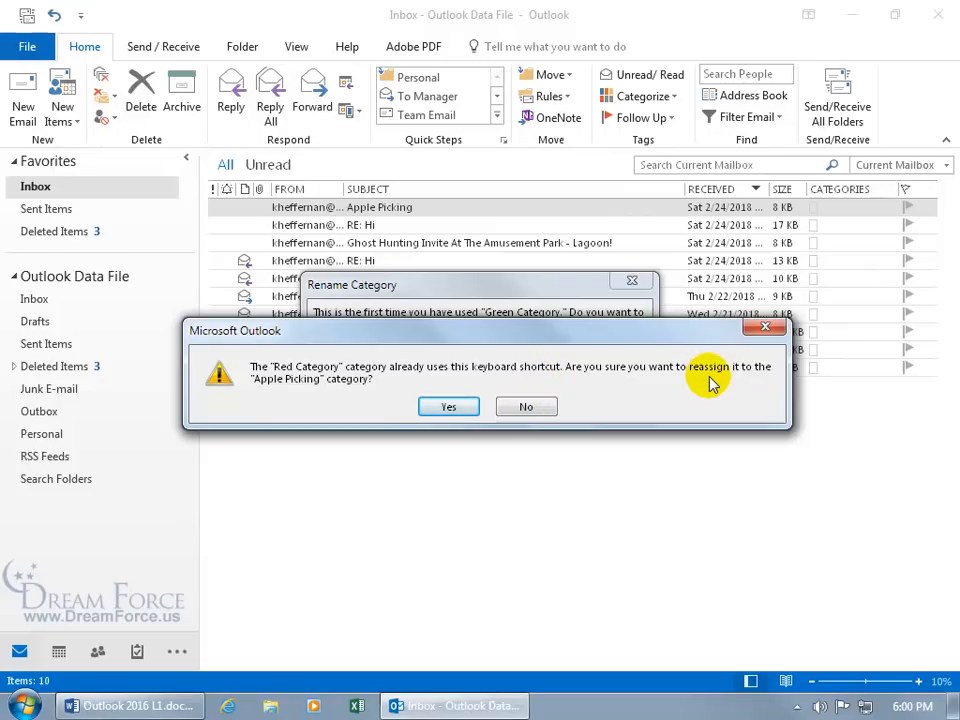
left_click(463, 406)
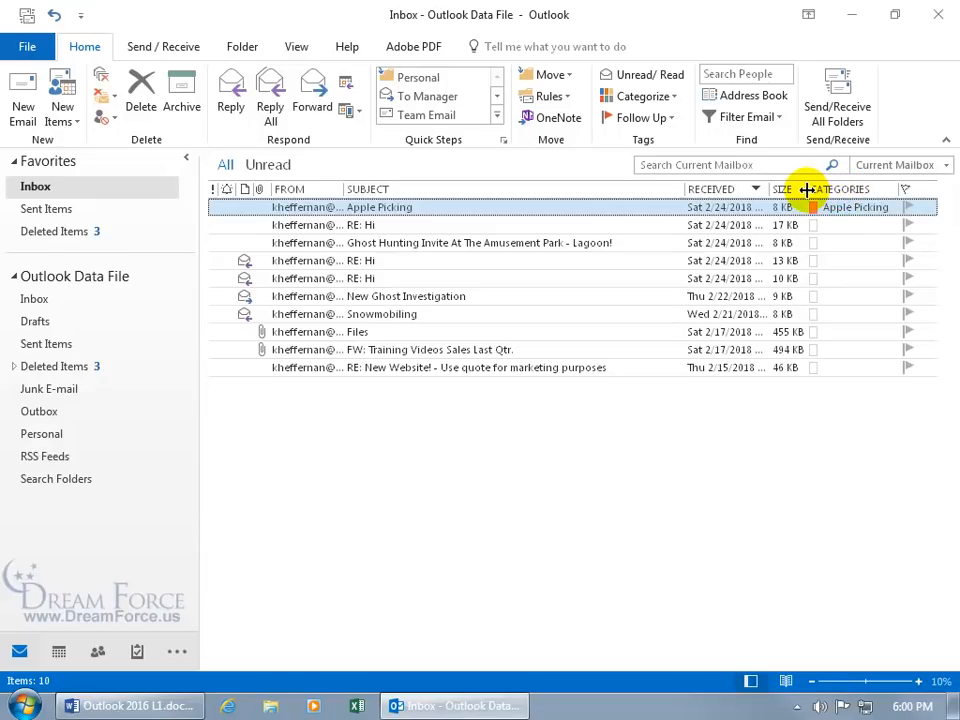
mouse_move(806, 189)
left_mouse_down()
mouse_move(852, 190)
mouse_move(806, 189)
left_mouse_up()
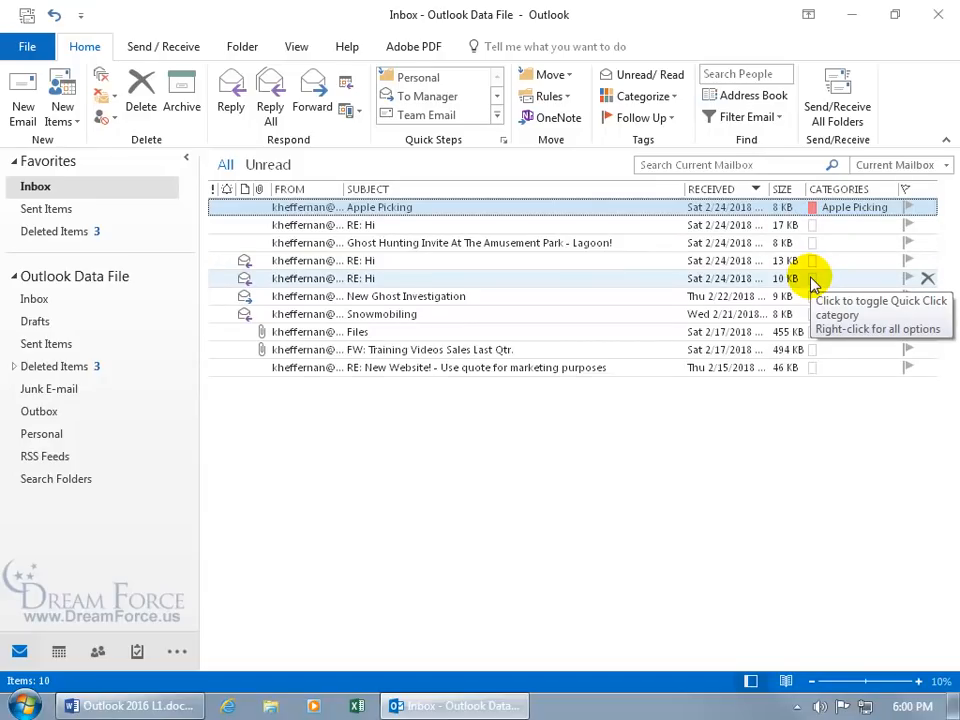
Step: Assign the Apple Picking category to the 10 KB "RE: Hi" email and the "FW: Training Videos Sales Last Qtr." email
right_click(812, 279)
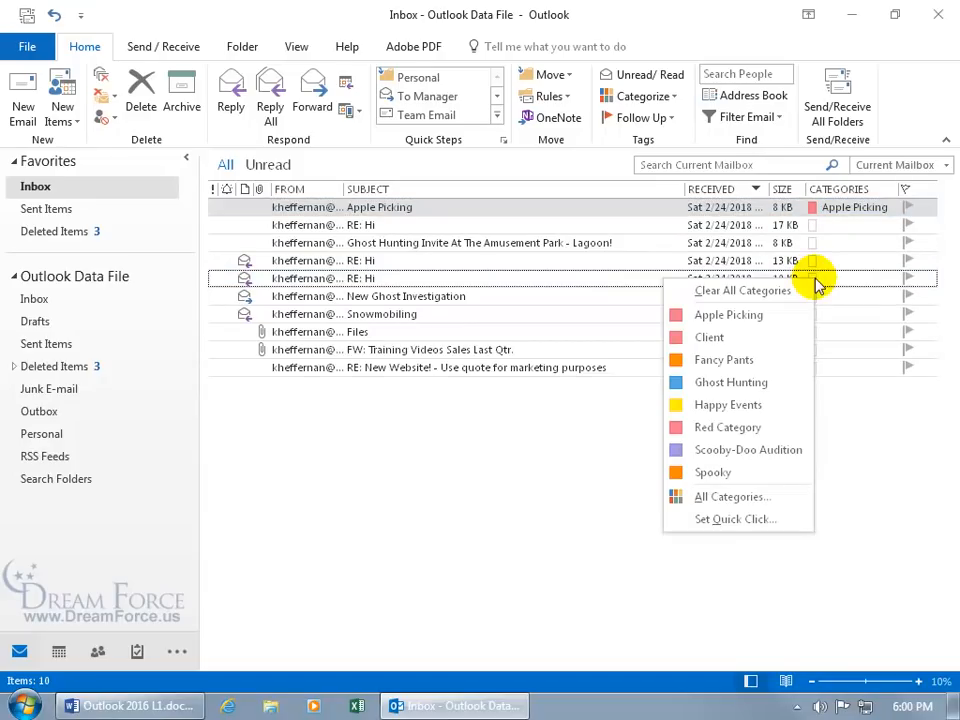
left_click(755, 315)
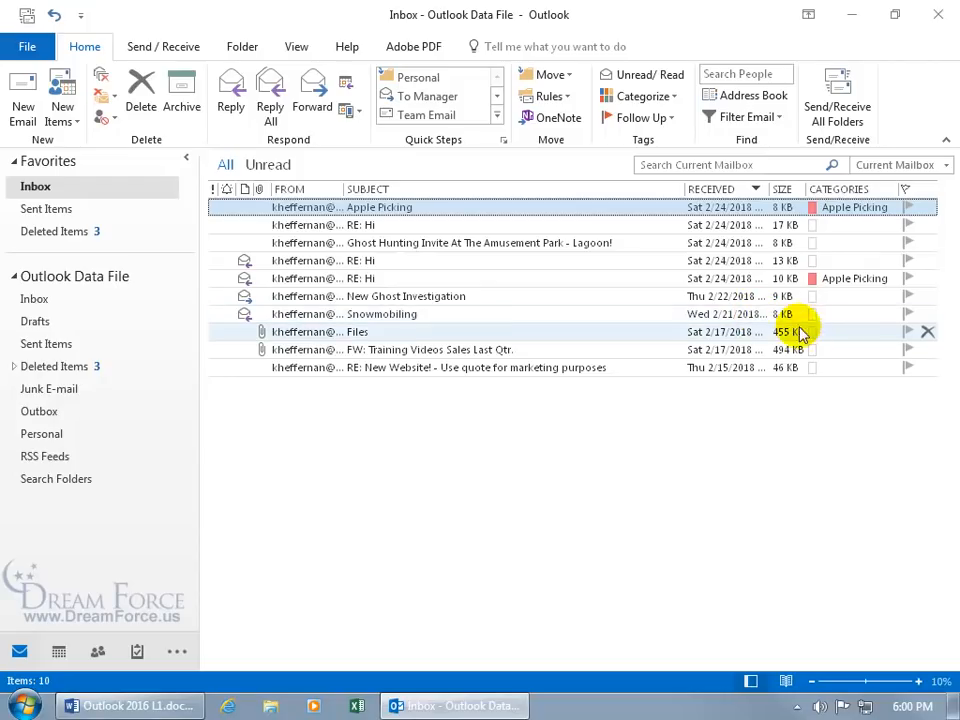
right_click(812, 352)
left_click(787, 390)
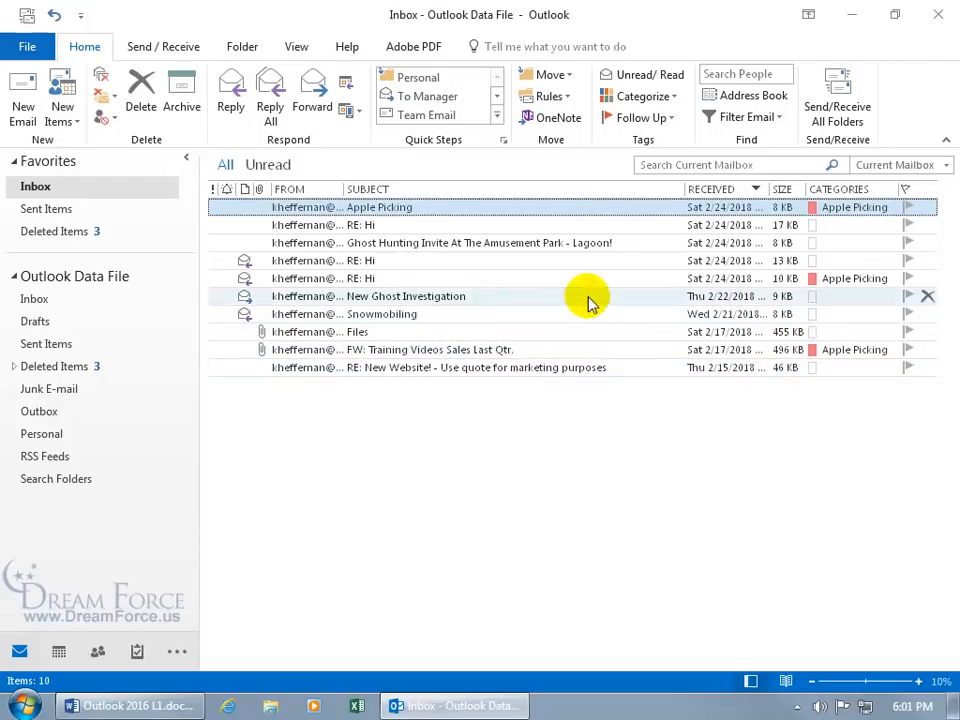
Step: Group the Inbox emails by Categories in ascending order through the advanced view settings
right_click(520, 192)
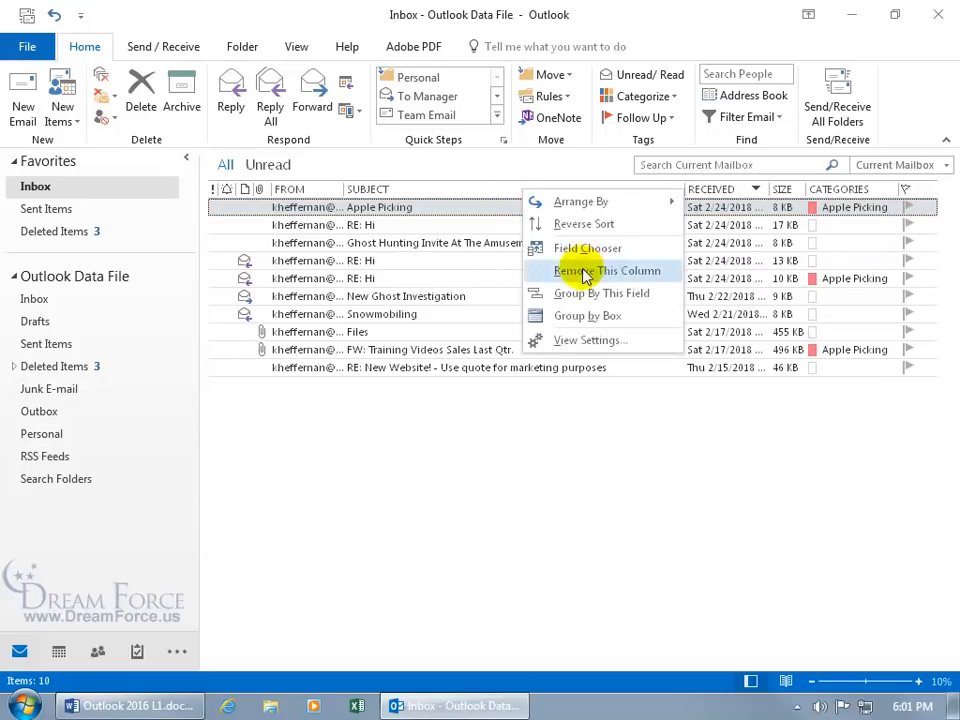
left_click(590, 343)
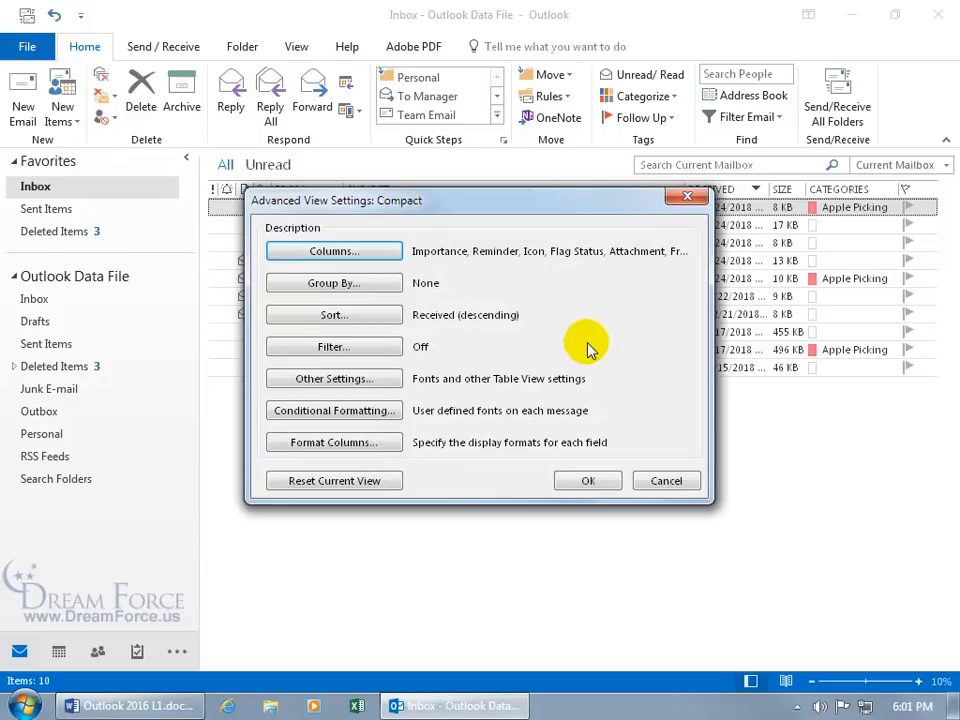
left_click(368, 286)
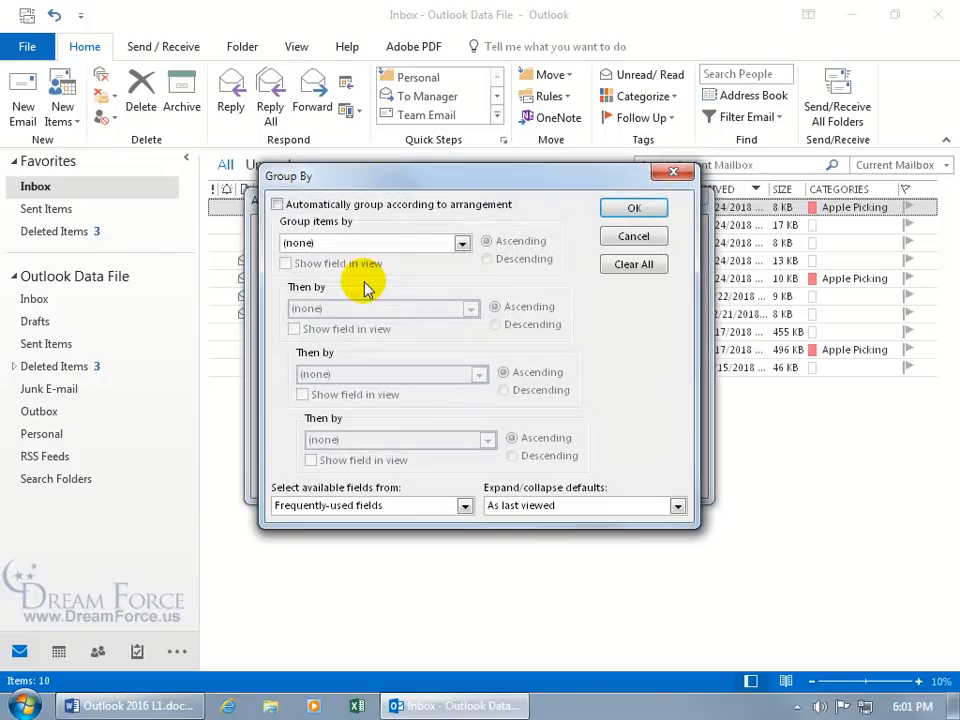
left_click(462, 243)
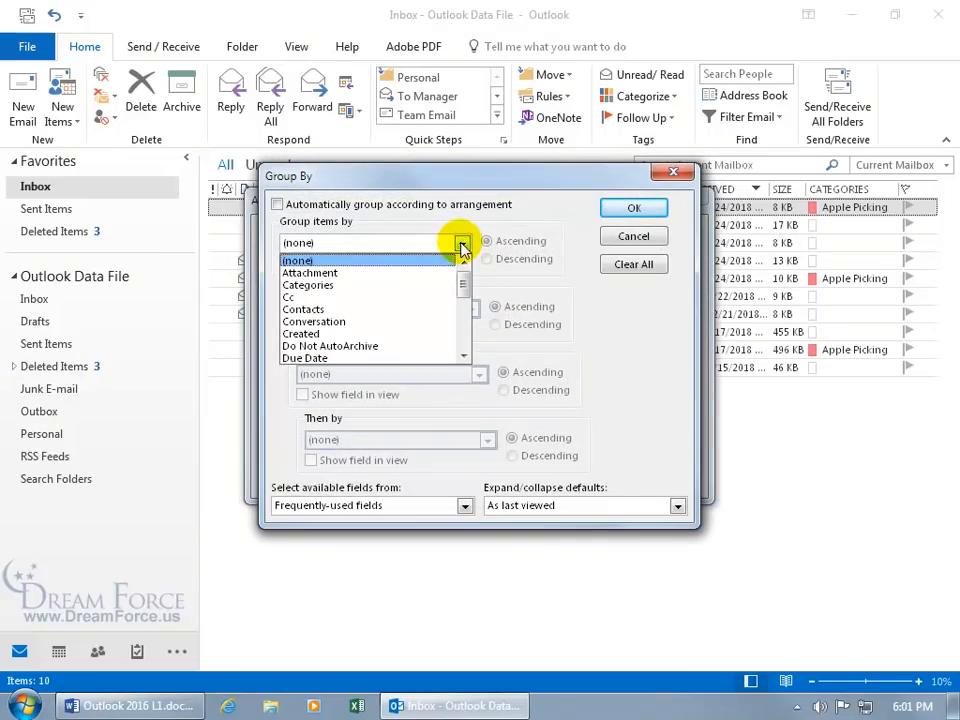
left_click(407, 286)
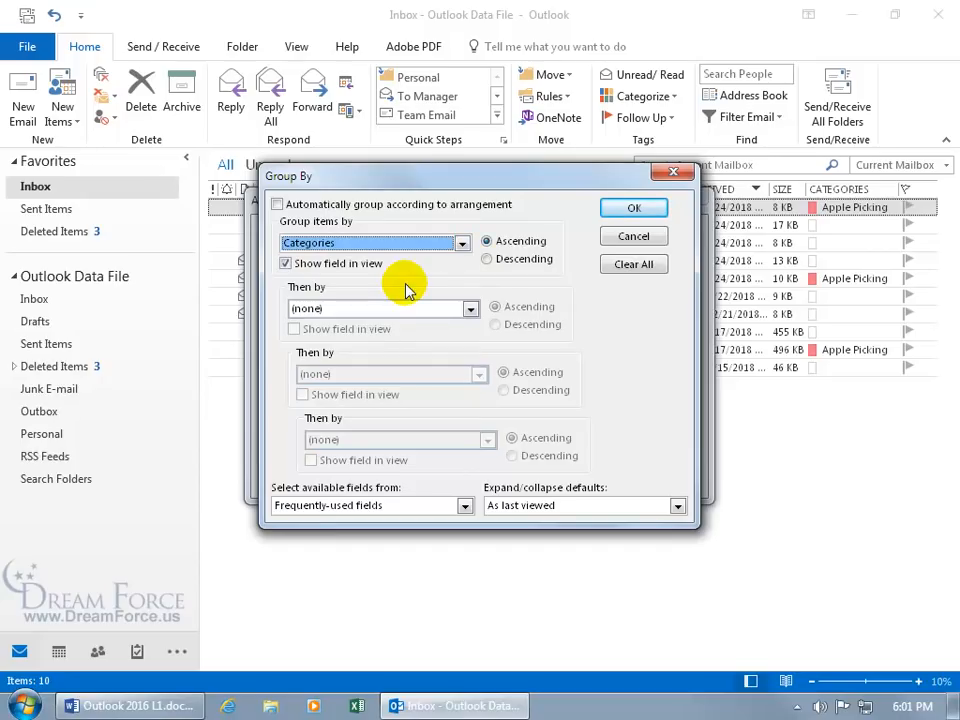
left_click(628, 208)
left_click(598, 480)
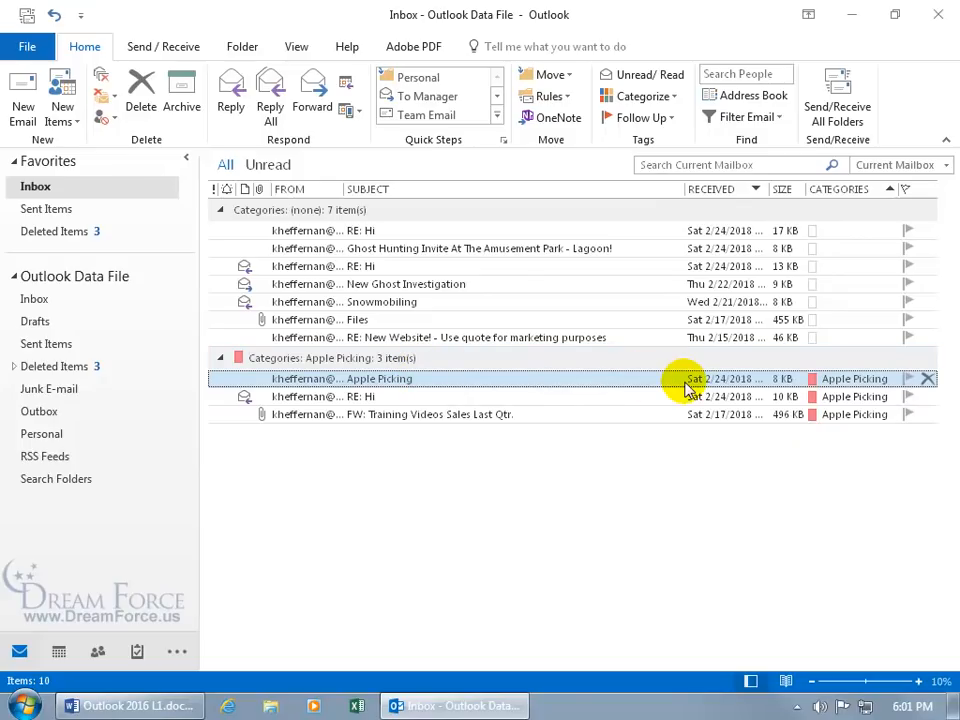
Step: Clear all grouping from the Inbox view in its advanced view settings
right_click(503, 193)
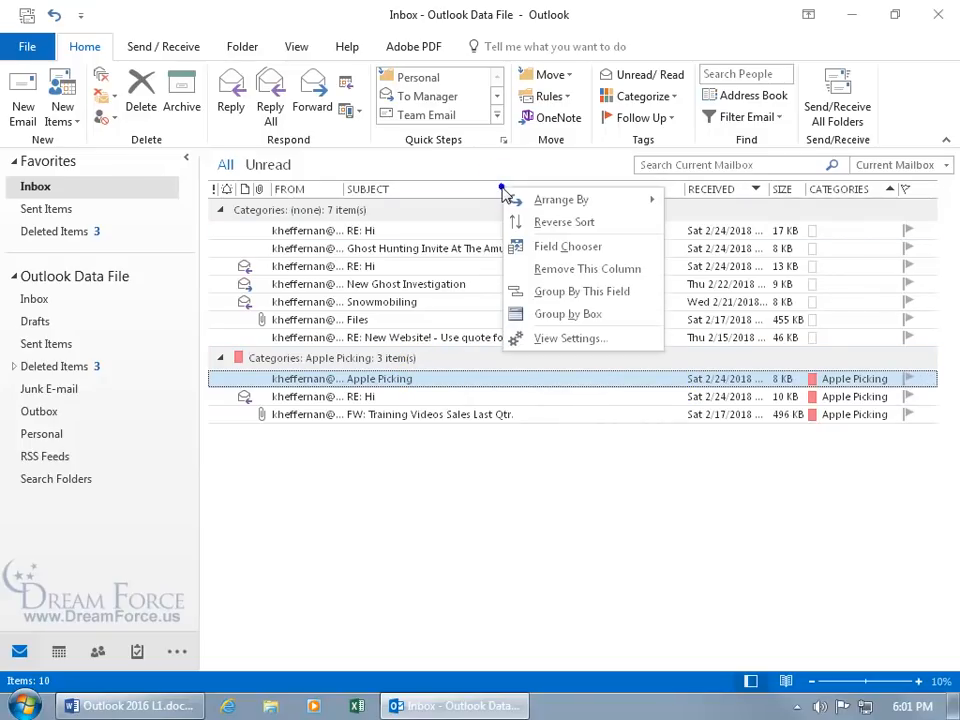
left_click(549, 341)
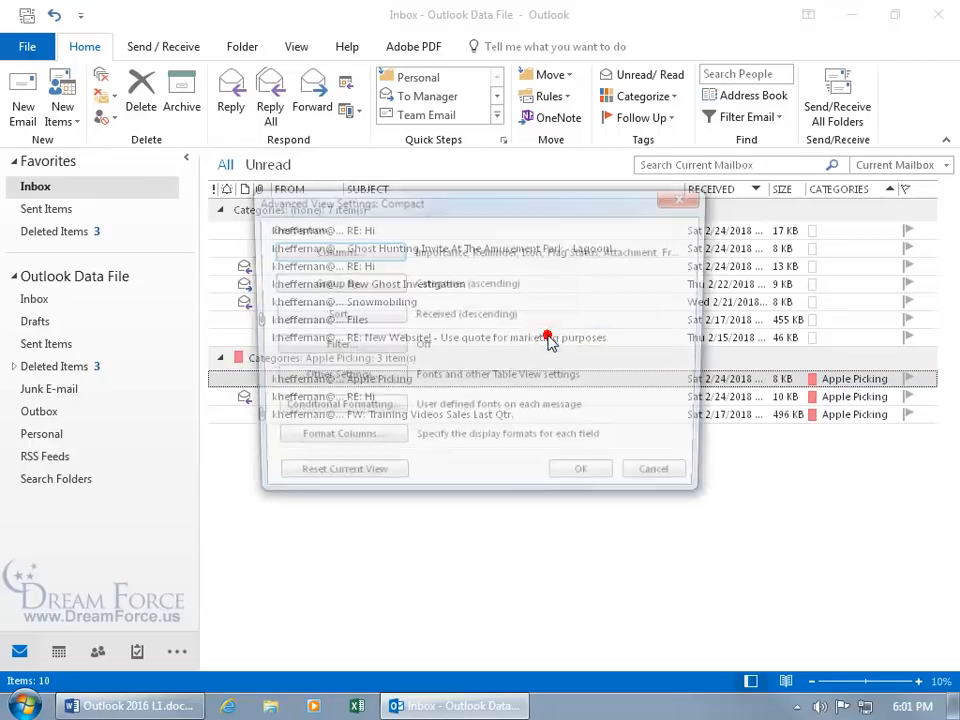
left_click(372, 283)
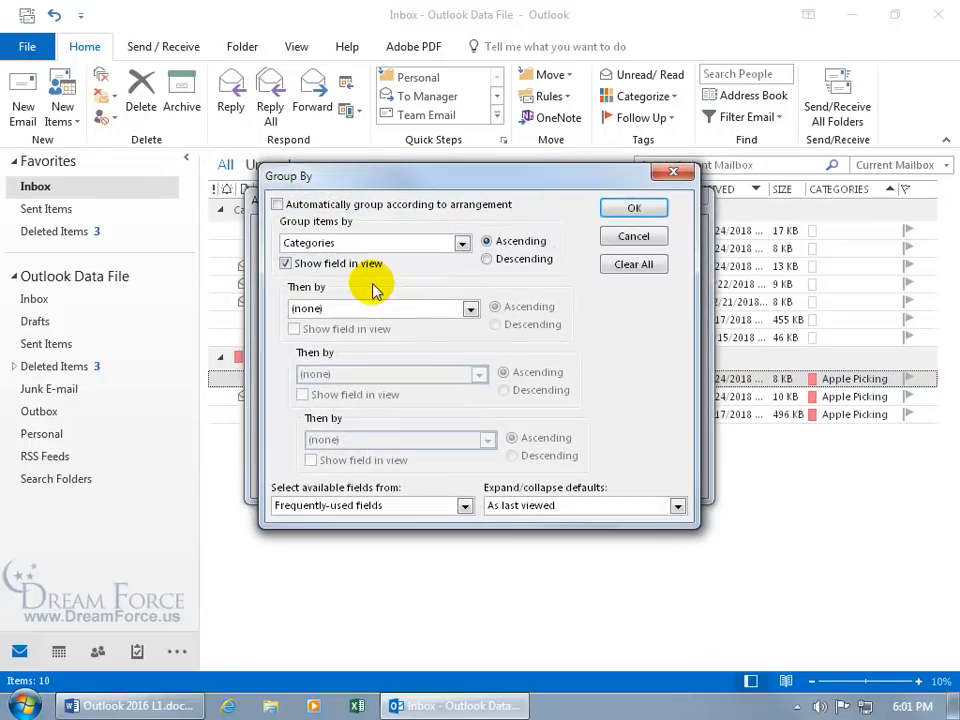
left_click(627, 265)
left_click(634, 208)
left_click(596, 477)
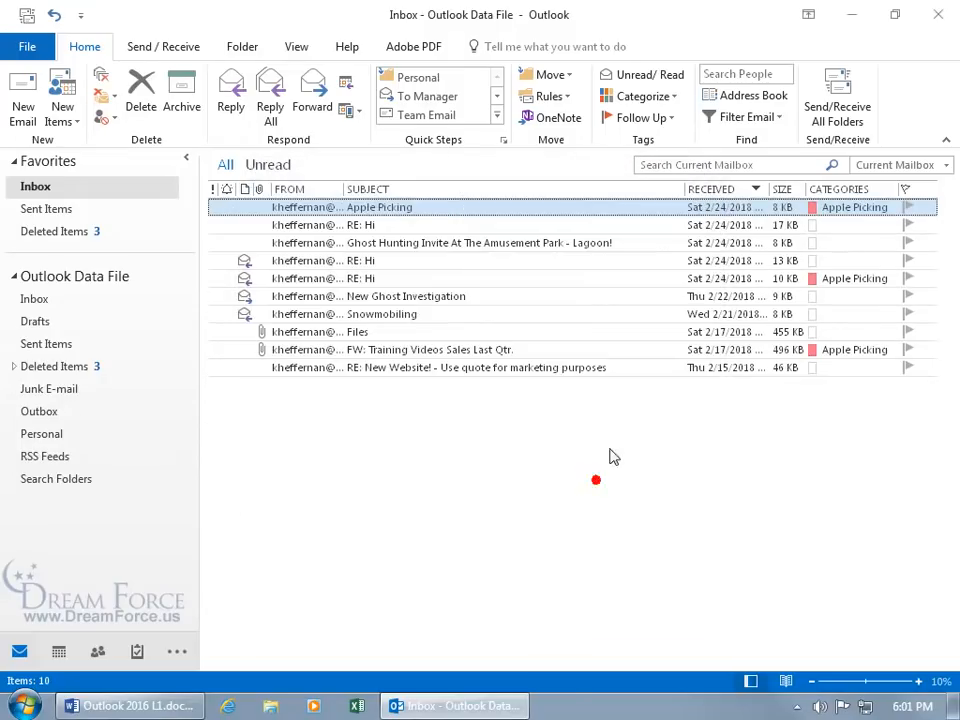
Step: Add the Ghost Hunting and Fancy Pants categories to the "FW: Training Videos Sales Last Qtr." email
right_click(815, 356)
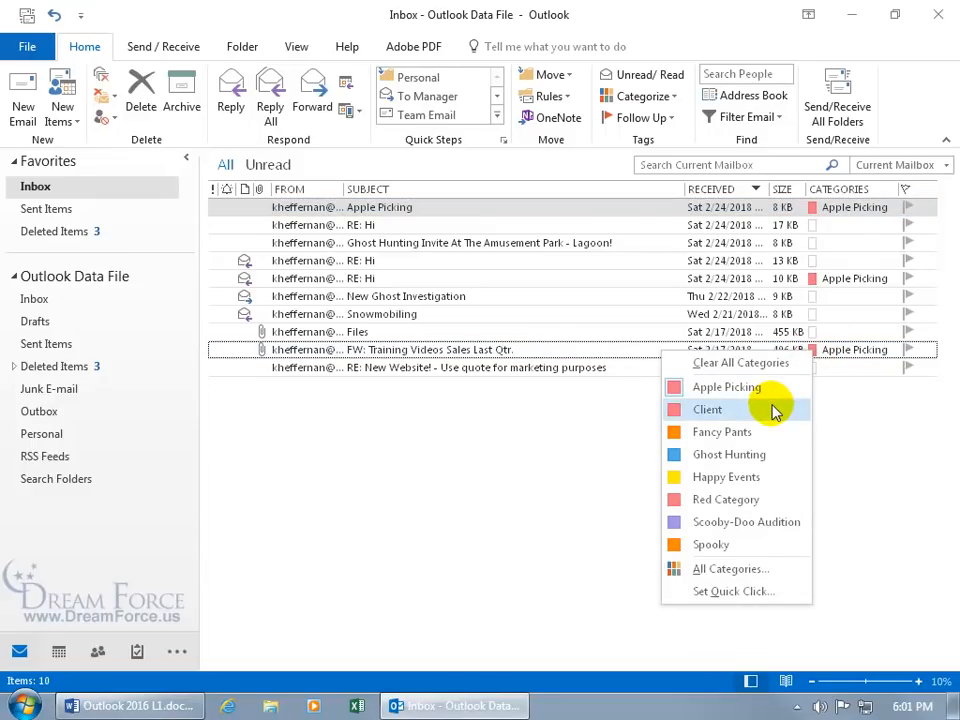
left_click(740, 454)
right_click(842, 353)
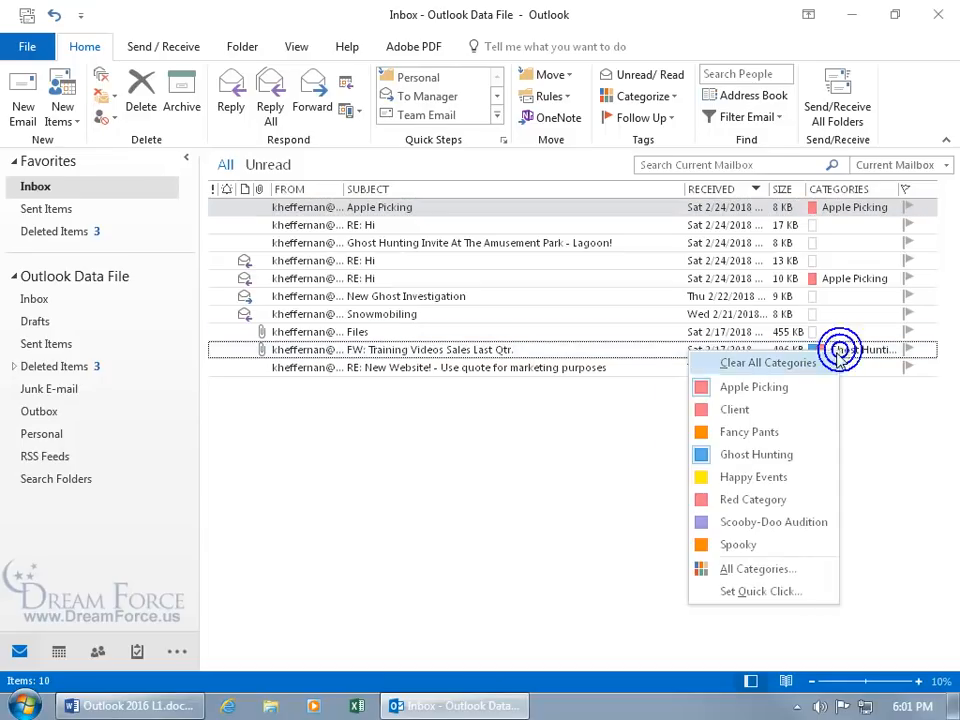
left_click(791, 430)
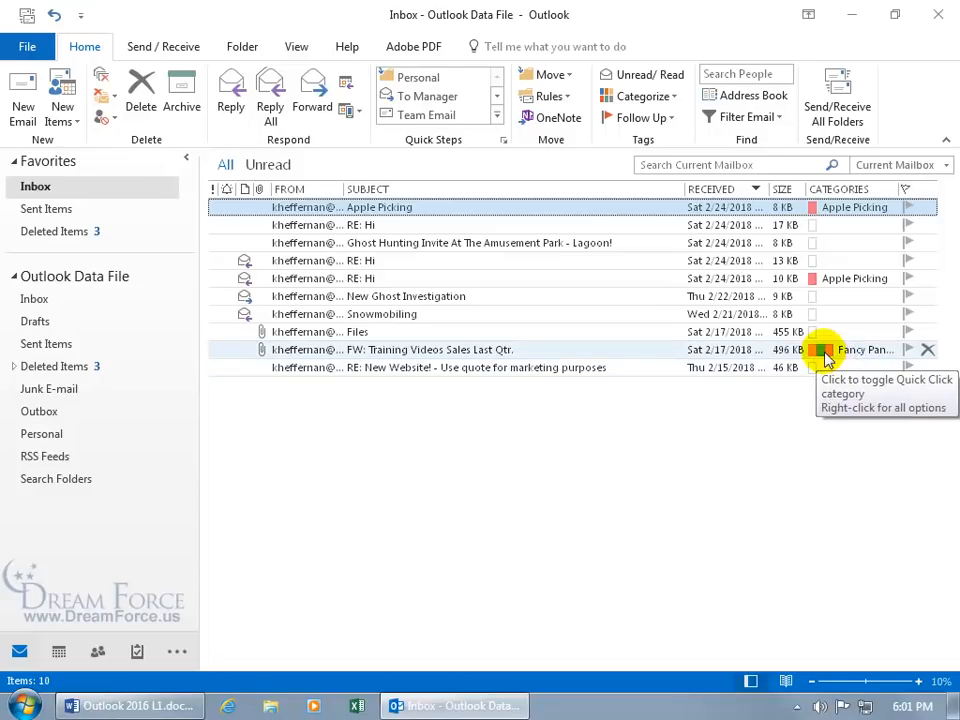
Step: Remove the Fancy Pants category from the "FW: Training Videos Sales Last Qtr." email, and clear all of its remaining categories
right_click(824, 350)
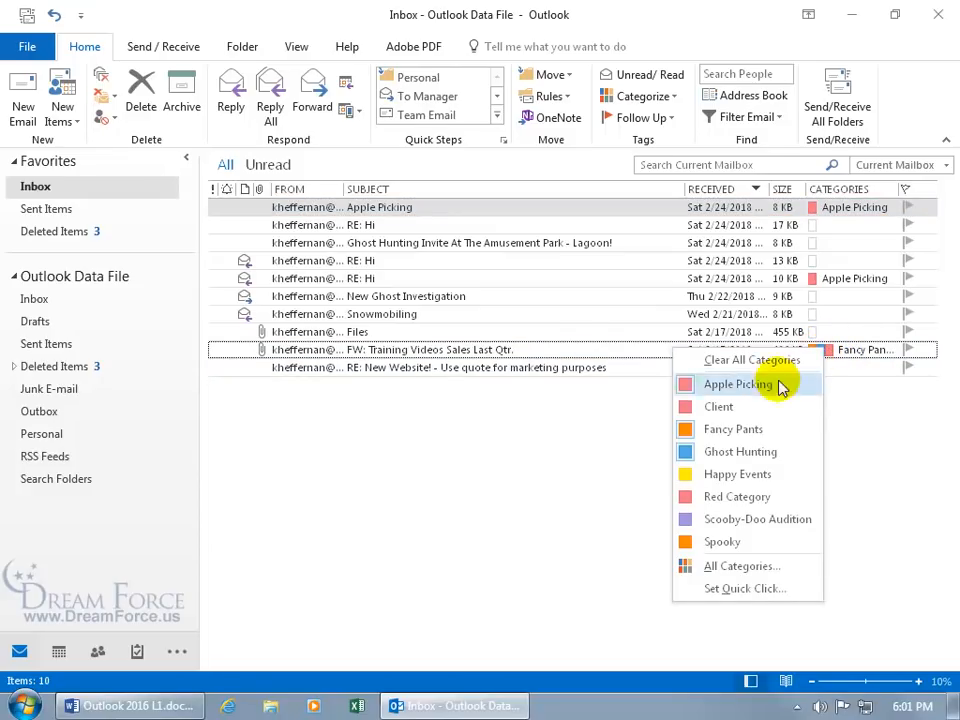
left_click(728, 429)
right_click(838, 353)
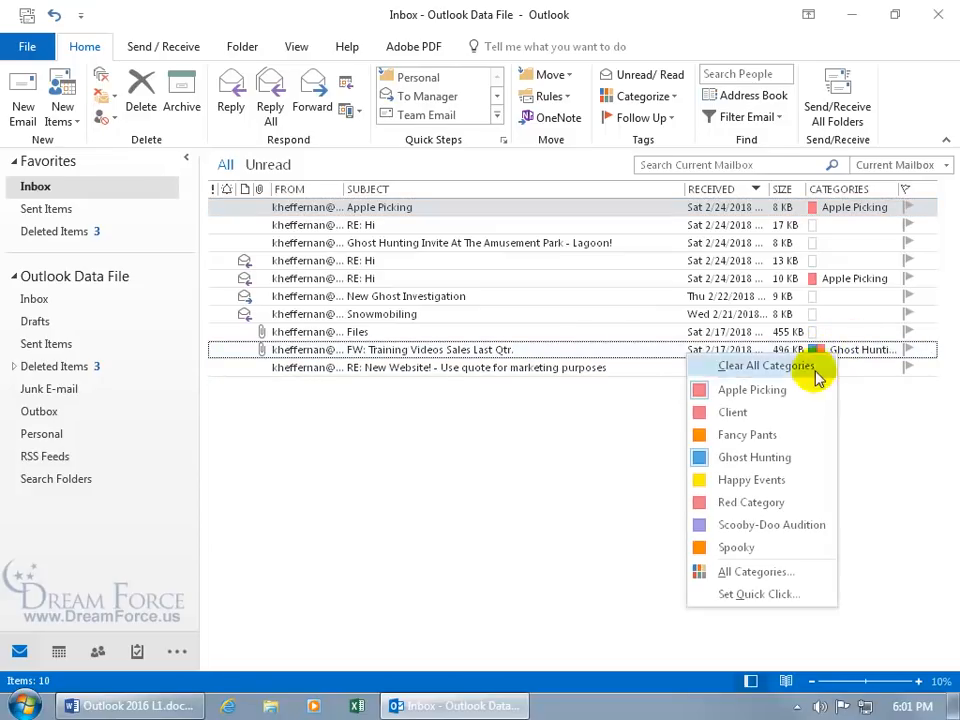
left_click(765, 368)
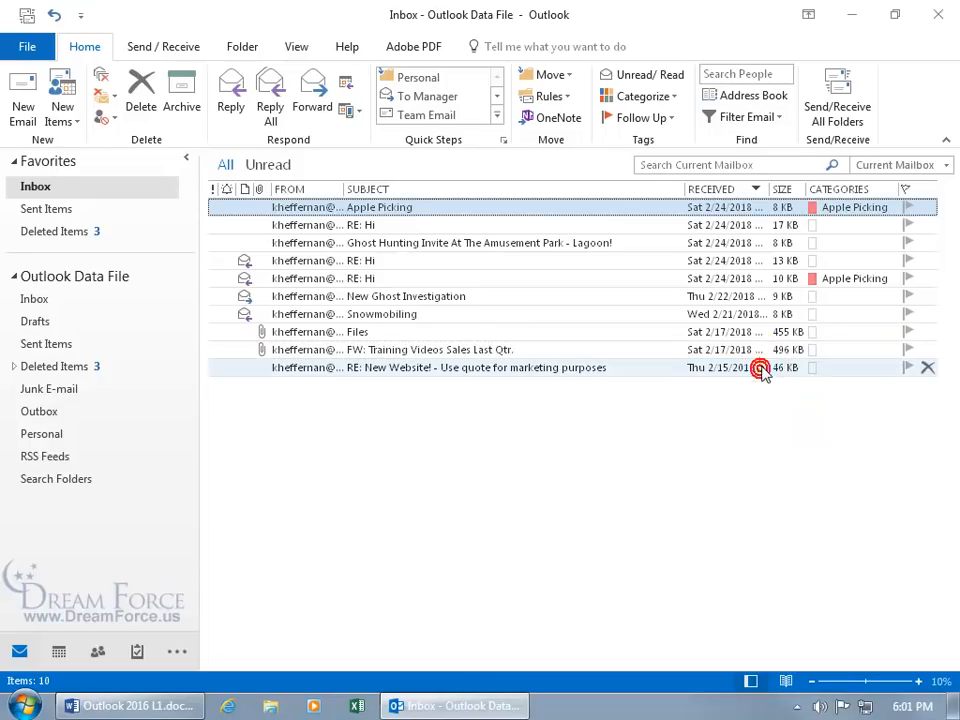
Step: View the full color category list for the "FW: Training Videos Sales Last Qtr." email, and close it without assigning anything
right_click(822, 352)
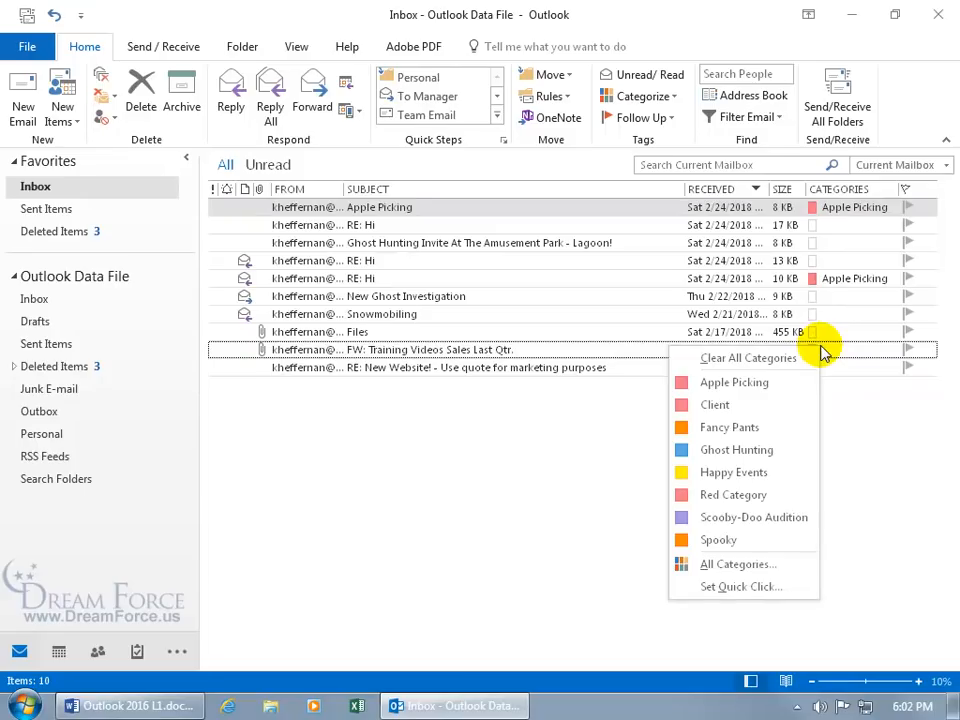
left_click(740, 566)
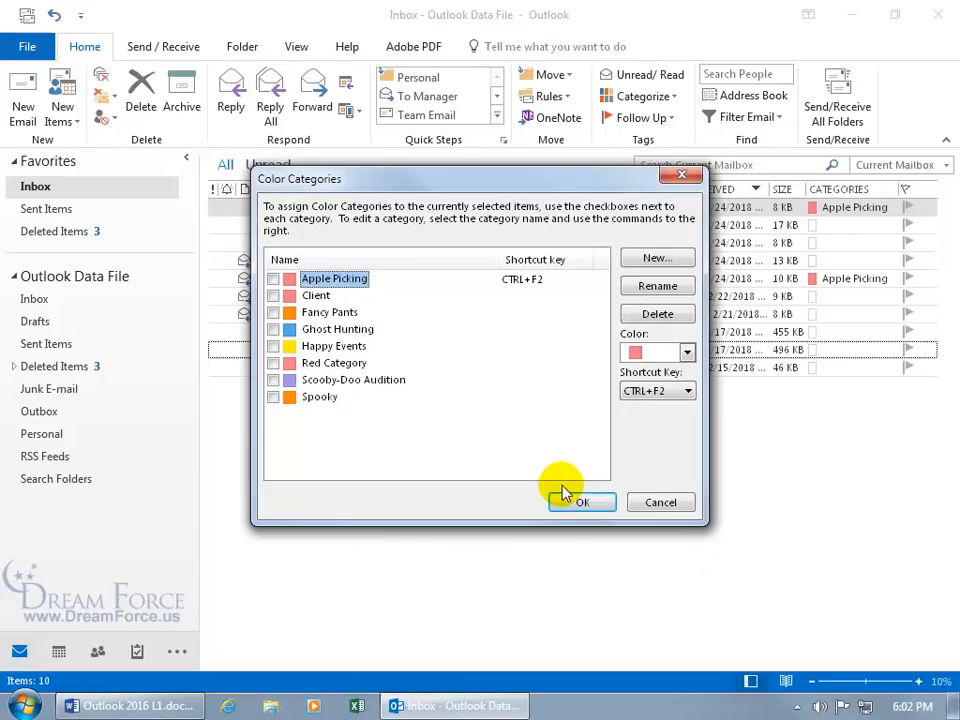
left_click(660, 503)
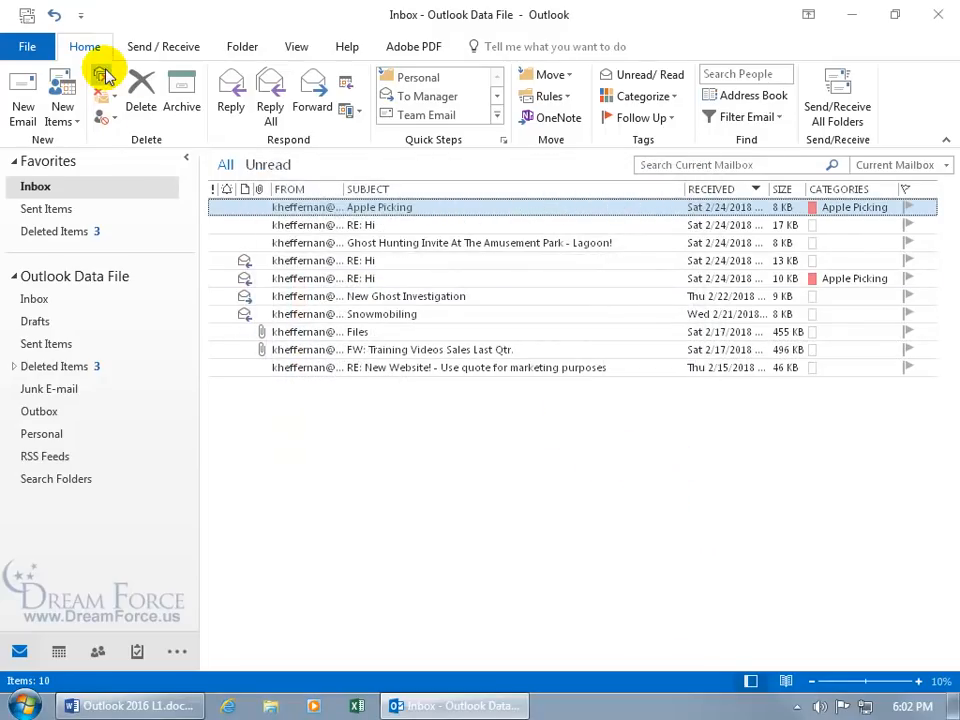
Step: Rename the Ghost Hunting category to "Ghost Investigation" in the full color category list
left_click(670, 99)
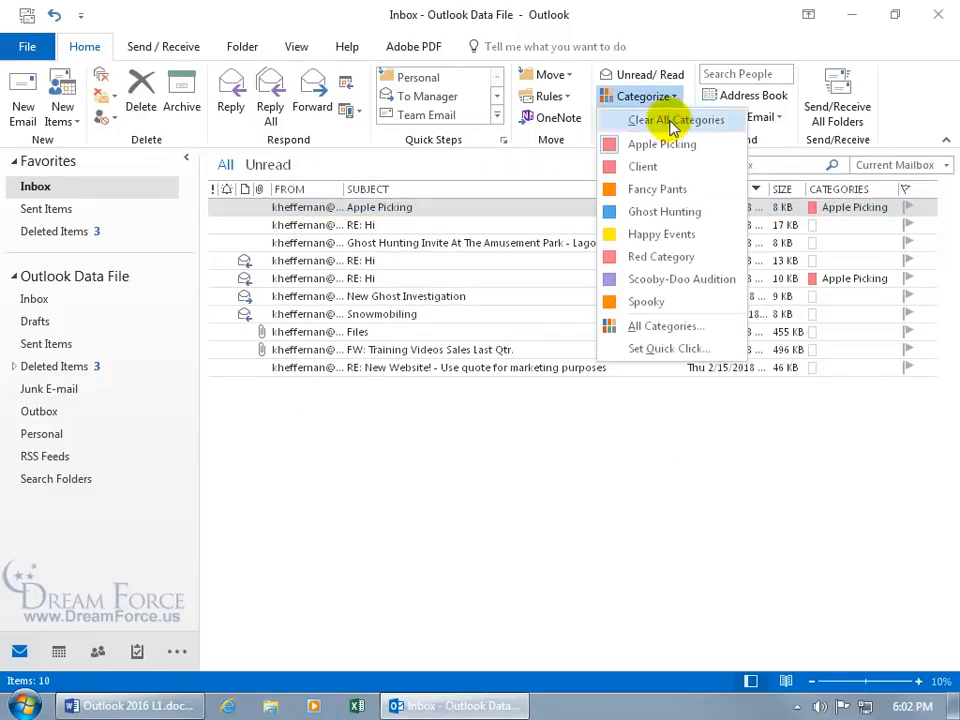
left_click(664, 330)
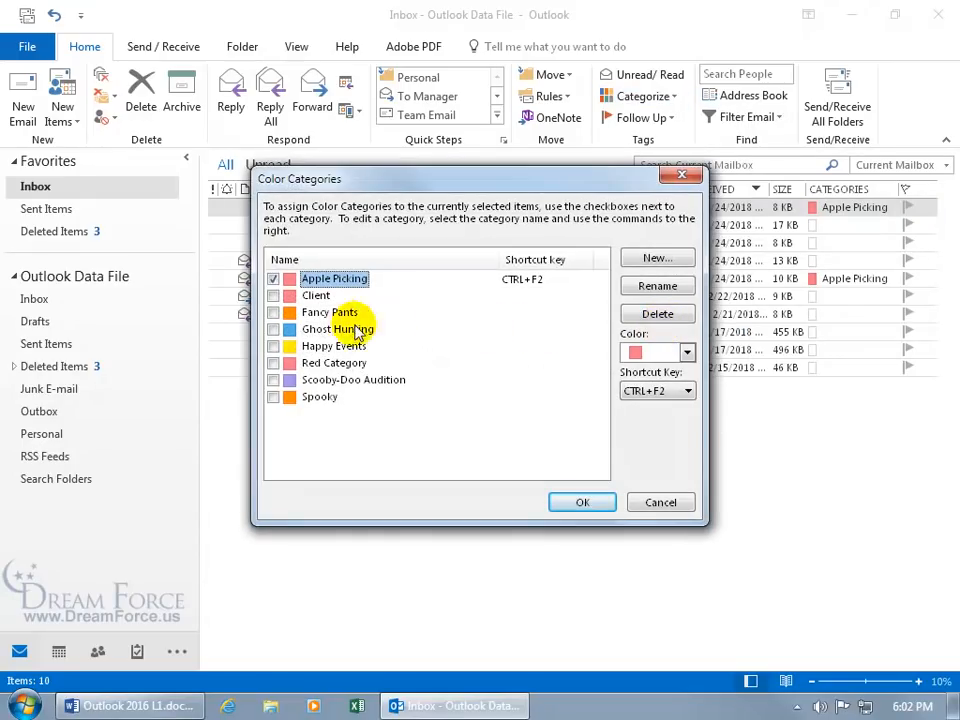
left_click(313, 330)
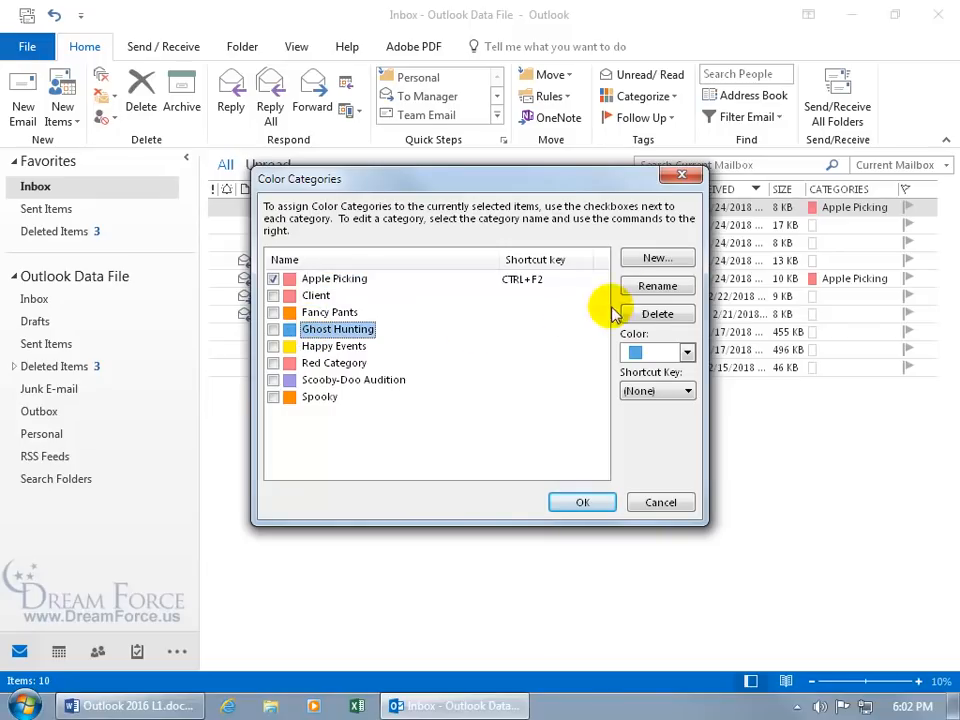
left_click(376, 329)
key("BackSpace")
key("BackSpace")
key("BackSpace")
key("BackSpace")
key("BackSpace")
key("BackSpace")
key("BackSpace")
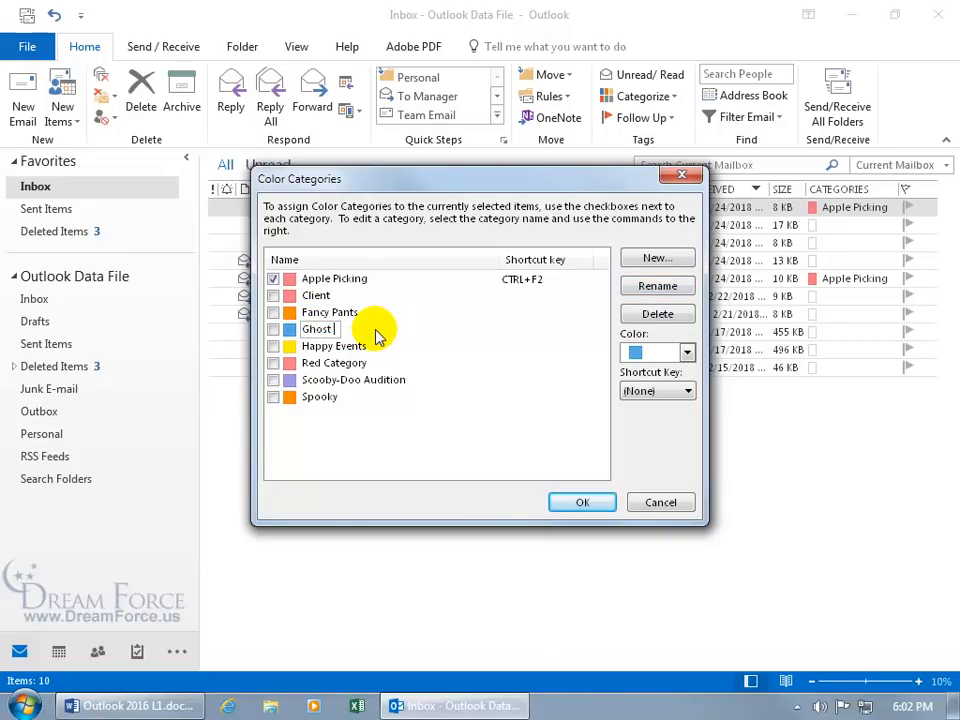
type("Investigation")
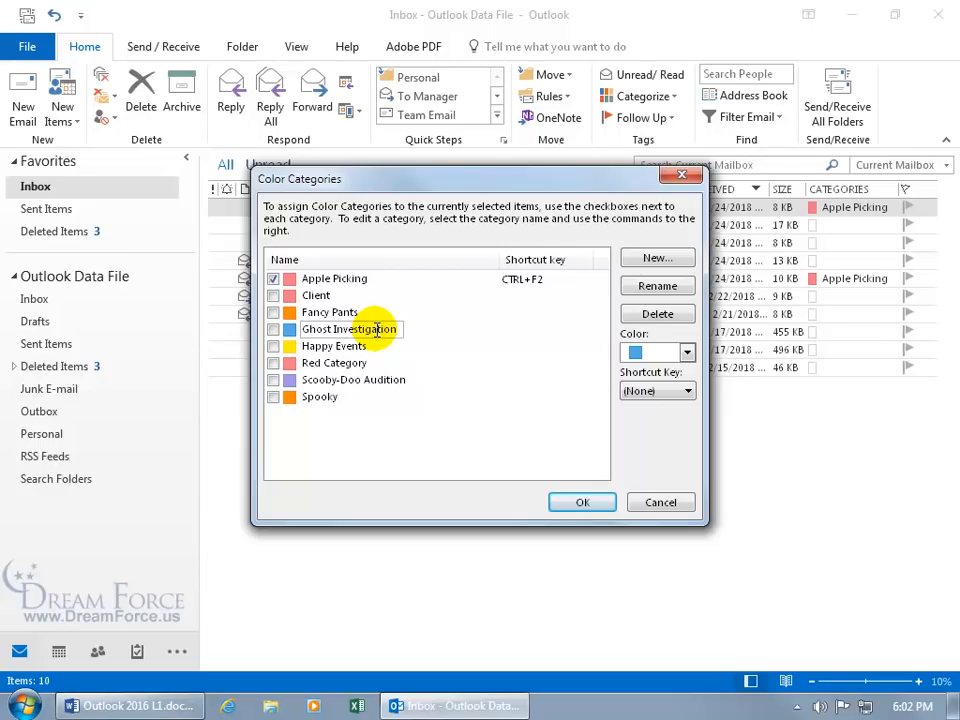
key("Return")
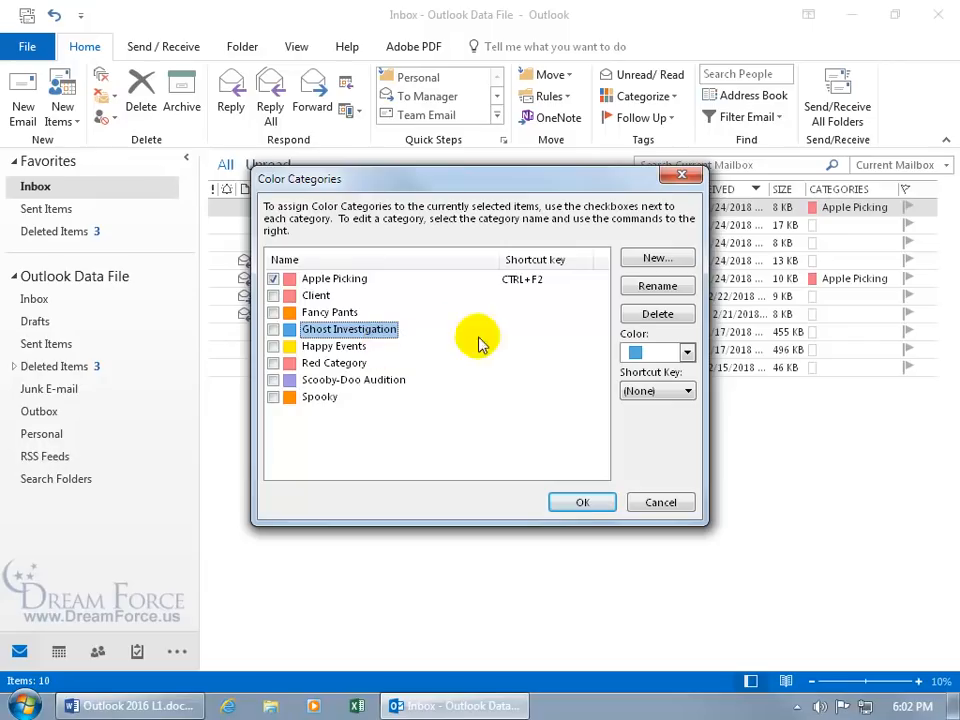
Step: Start deleting the Fancy Pants category, decline the deletion, and cancel out of the color category list
left_click(345, 314)
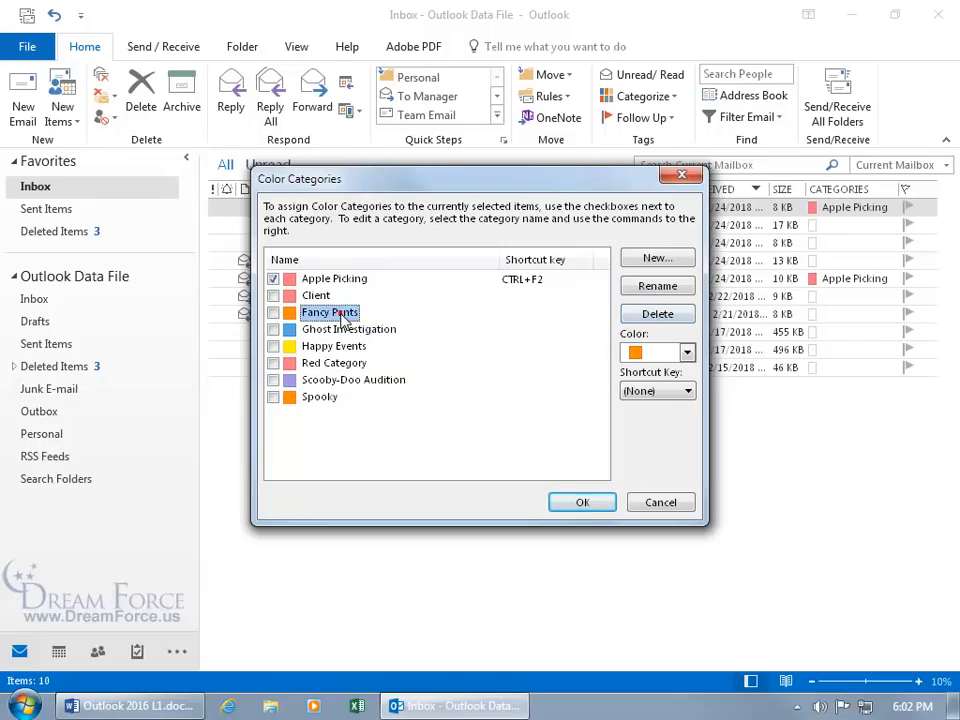
left_click(665, 315)
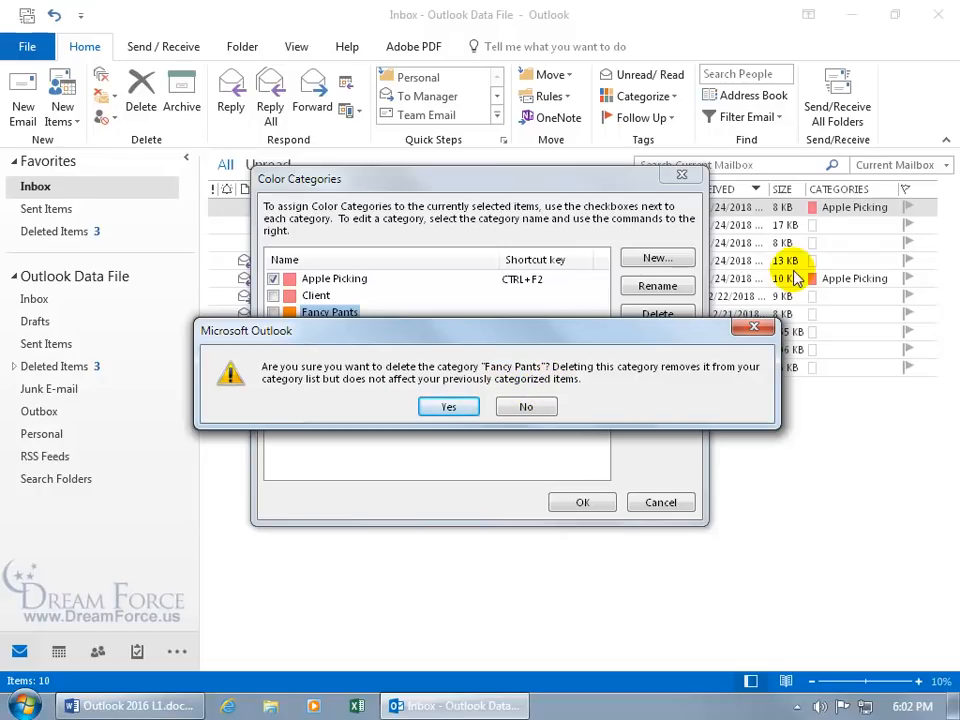
left_click(522, 407)
left_click(652, 503)
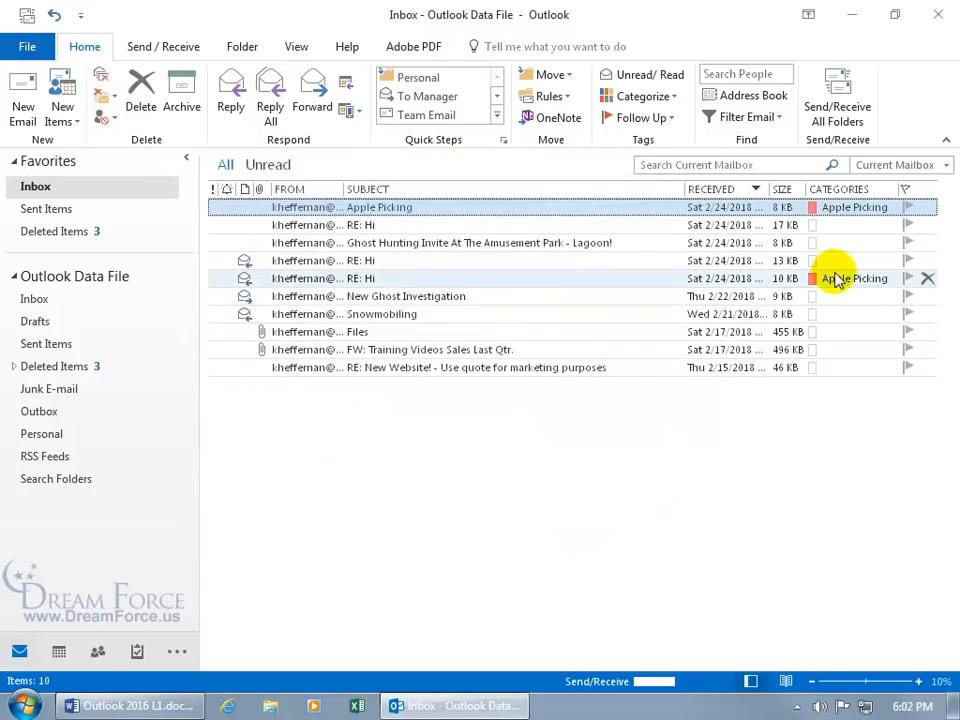
Step: Assign the Fancy Pants category to the 13 KB "RE: Hi" email, and open the message to add the Apple Picking category
left_click(814, 261)
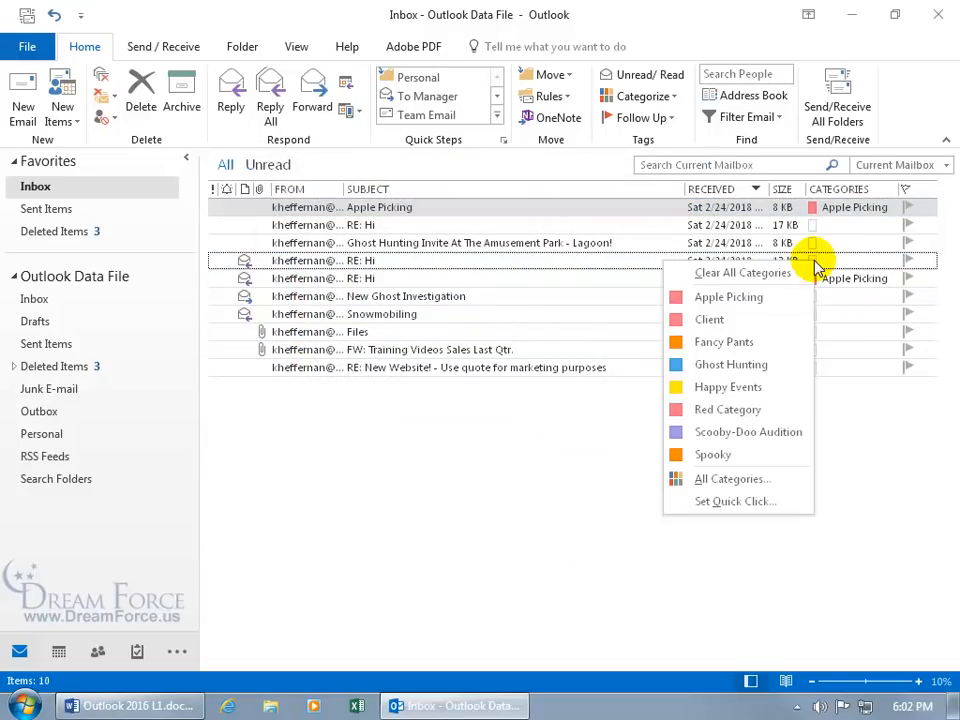
left_click(767, 342)
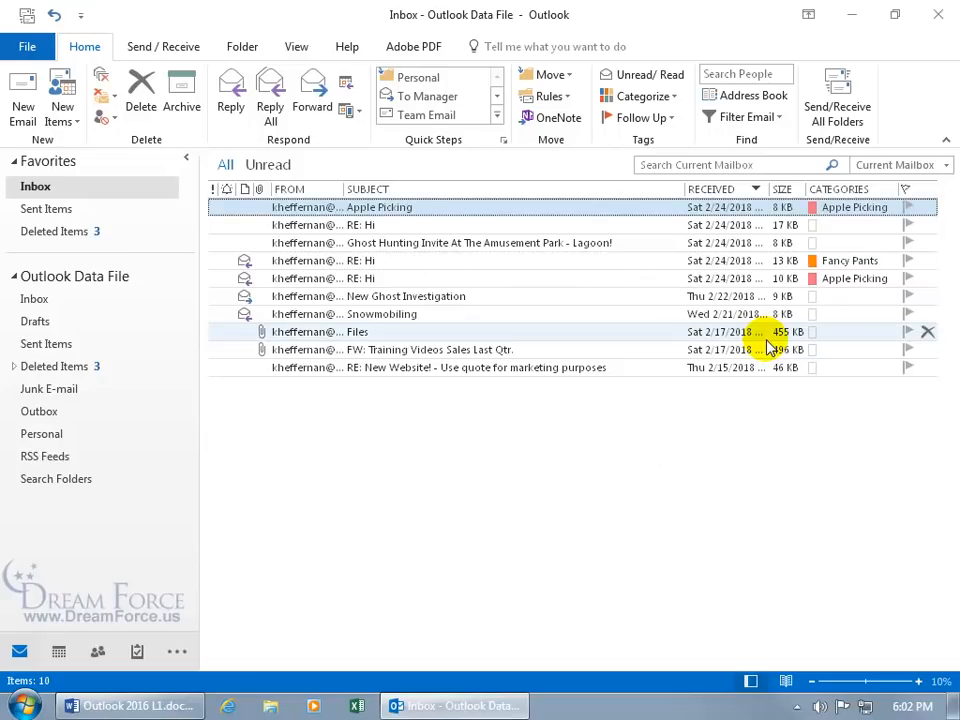
double_click(733, 261)
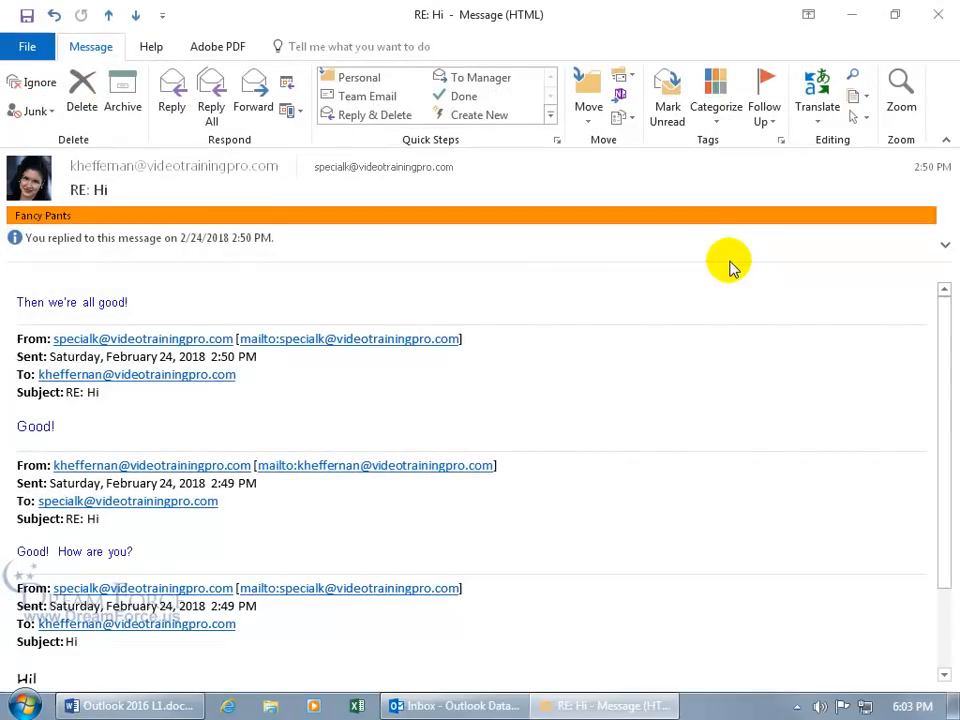
right_click(509, 215)
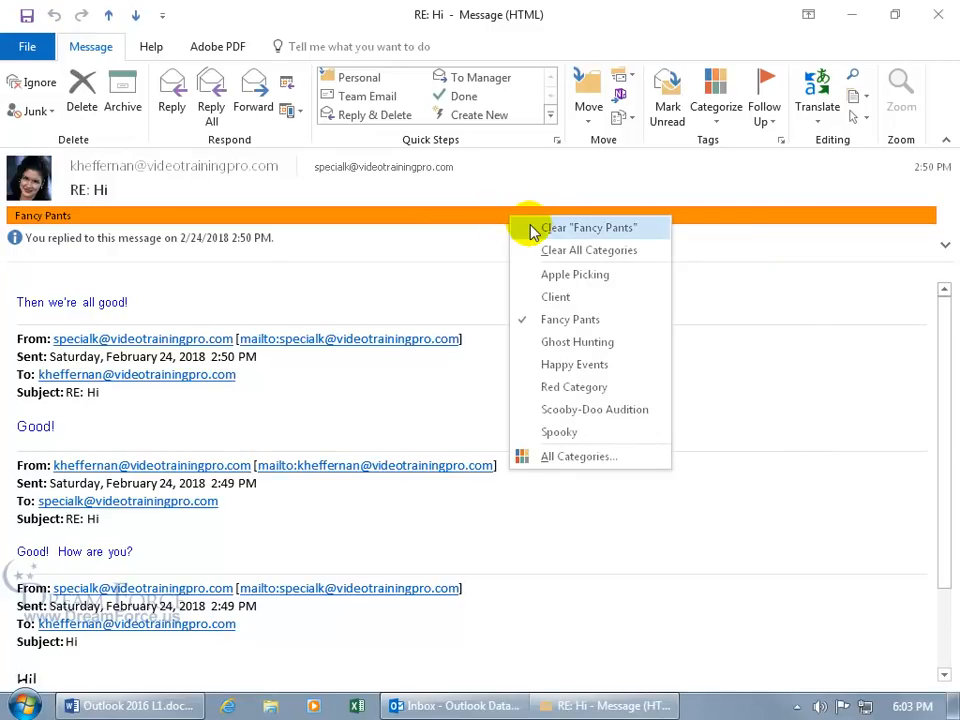
left_click(547, 282)
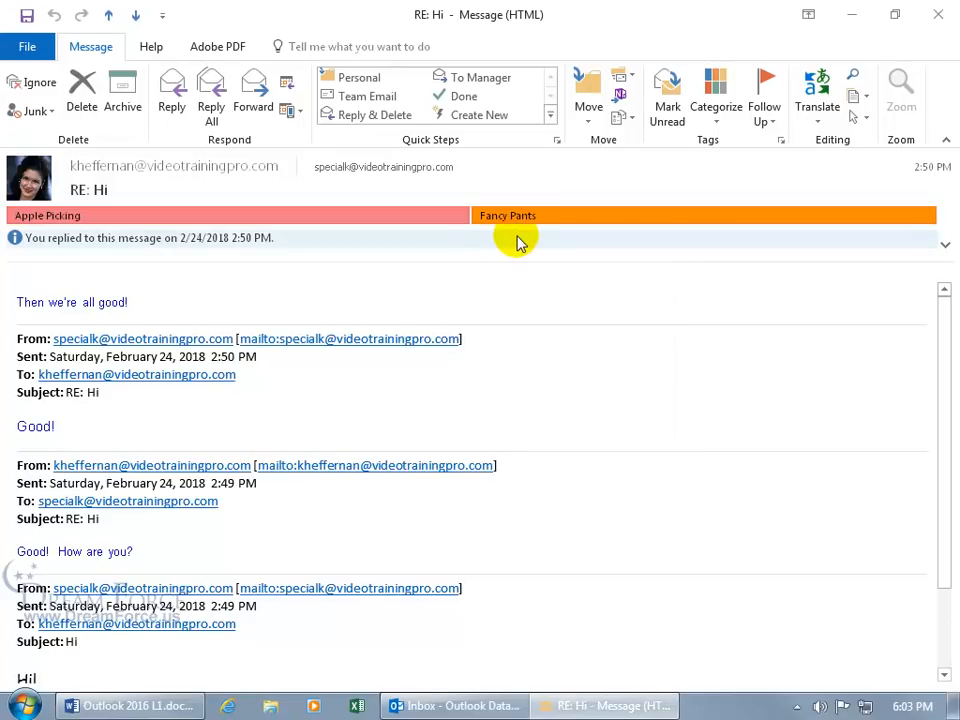
right_click(549, 218)
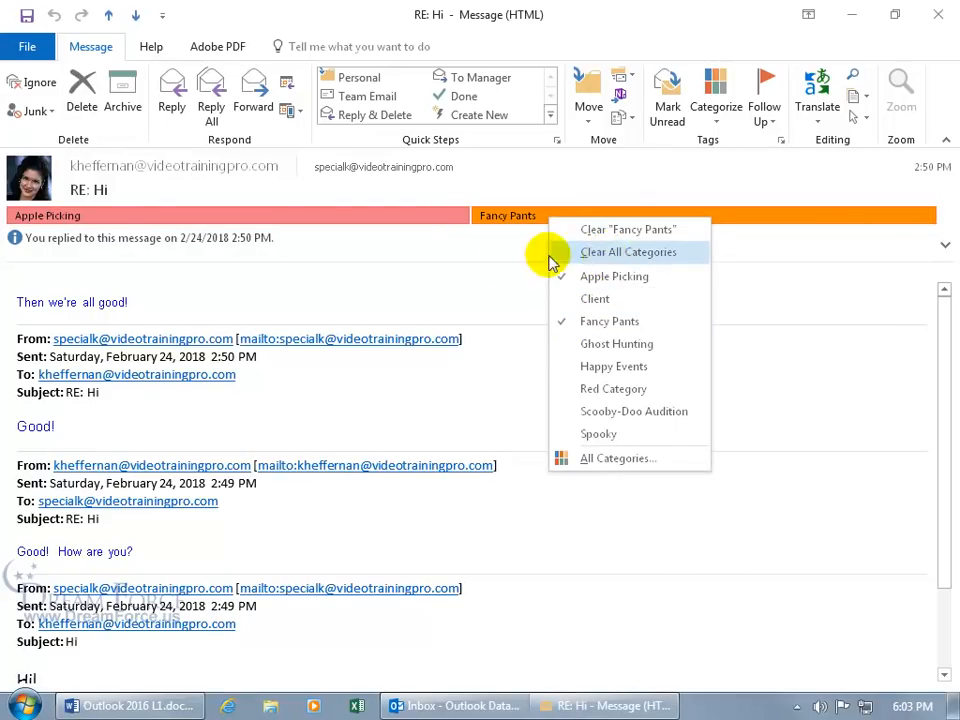
left_click(463, 253)
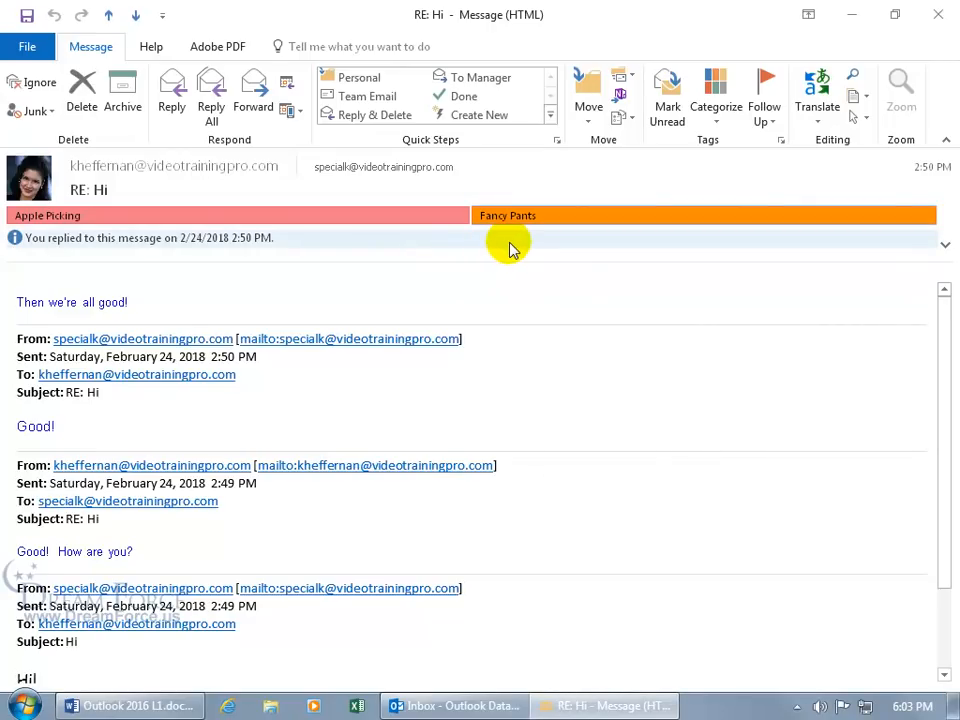
Step: Close the open "RE: Hi" message, and delete the Fancy Pants category from the full color category list, confirming the deletion
left_click(936, 15)
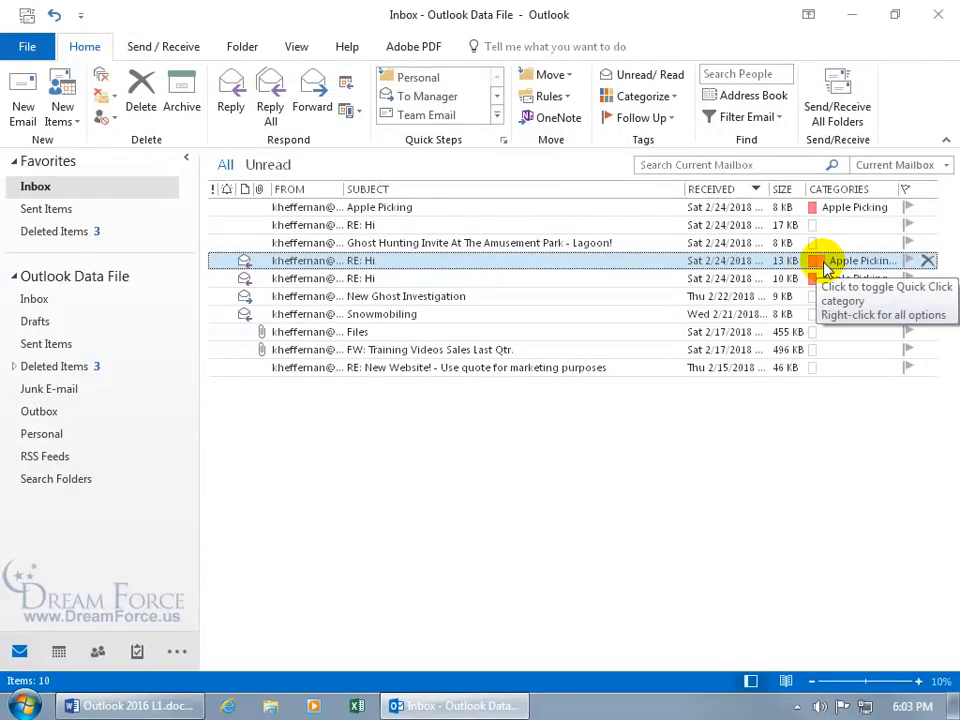
left_click(674, 97)
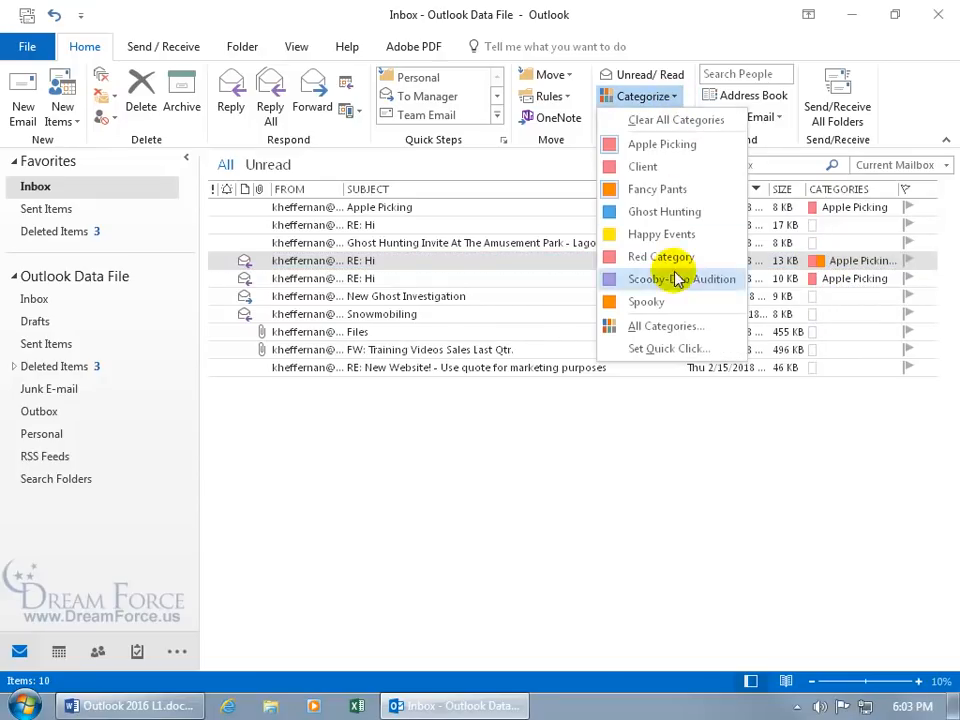
left_click(672, 327)
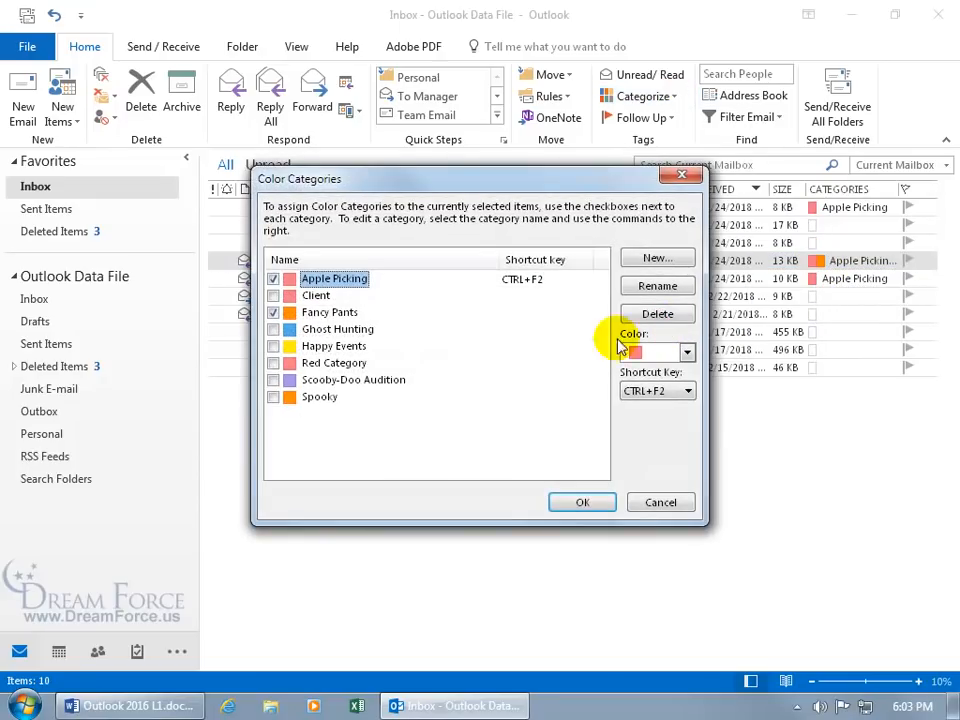
left_click(330, 313)
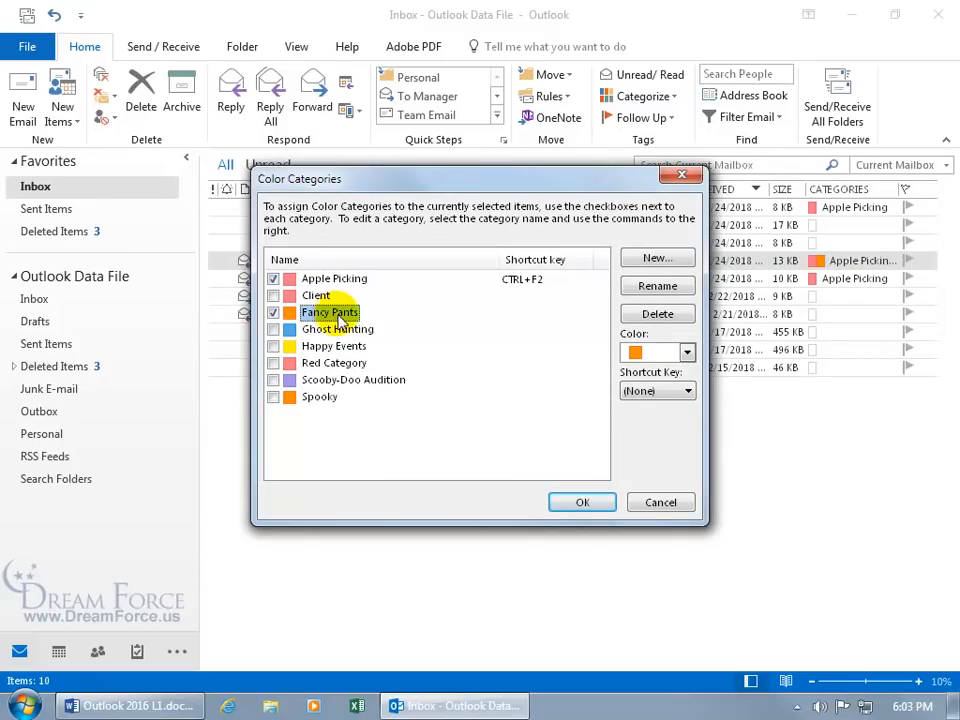
left_click(652, 315)
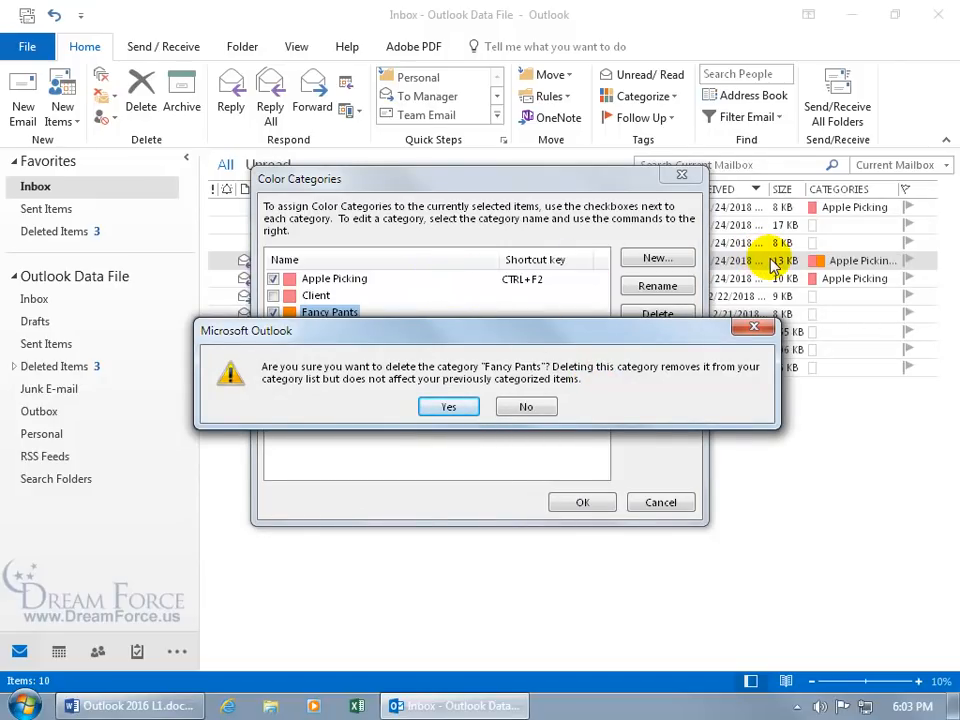
left_click(446, 407)
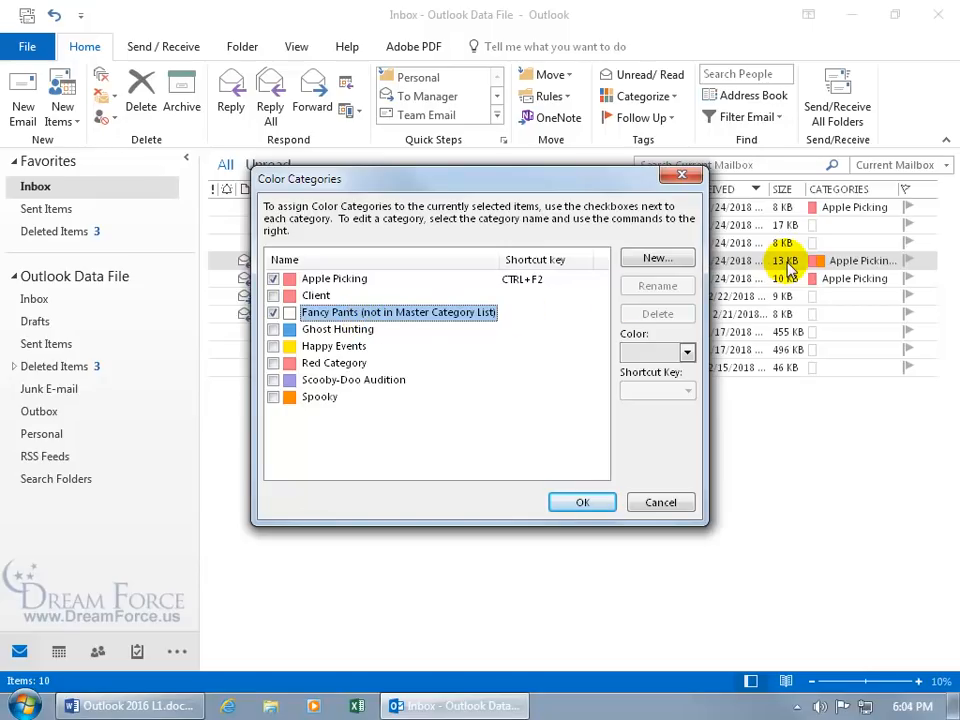
left_click(582, 502)
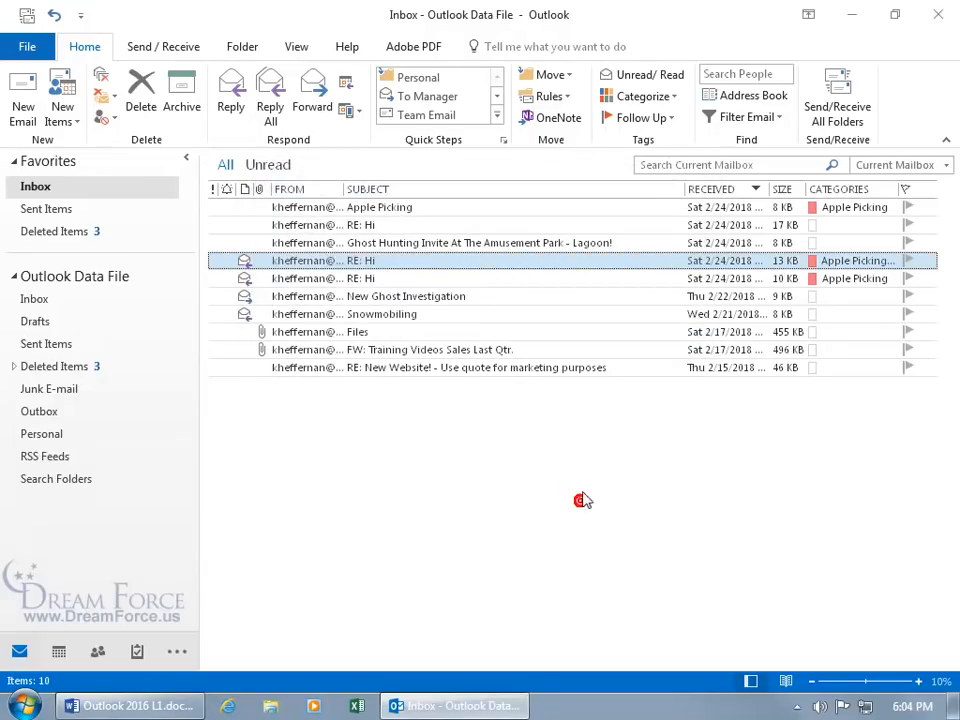
Step: View the full color category lists for the 13 KB "RE: Hi" and "Snowmobiling" emails, cancelling each without changes
right_click(826, 265)
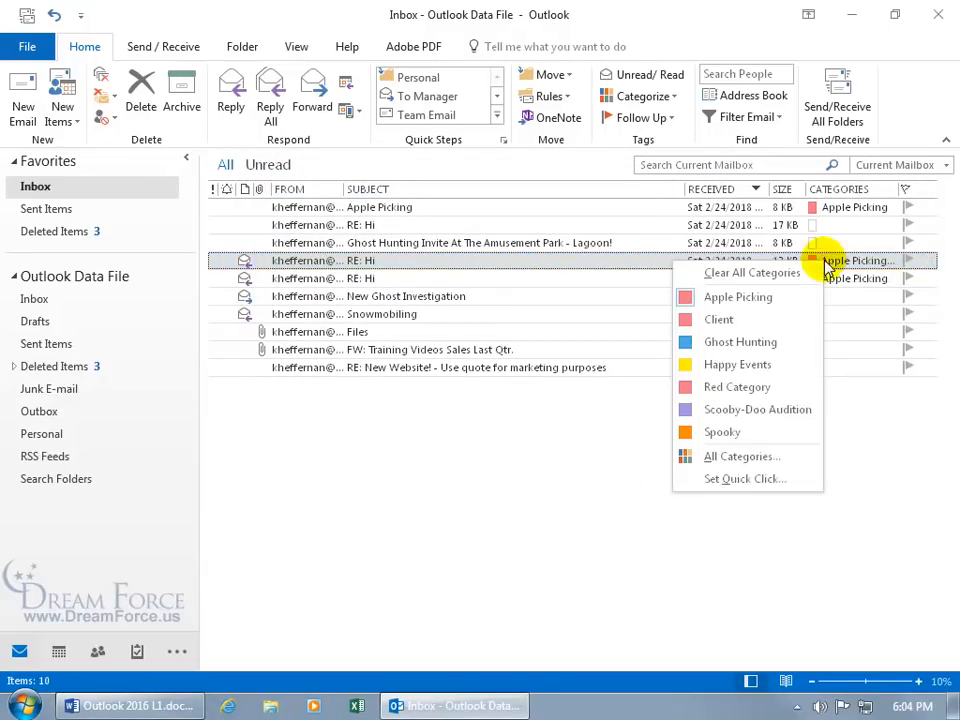
left_click(745, 462)
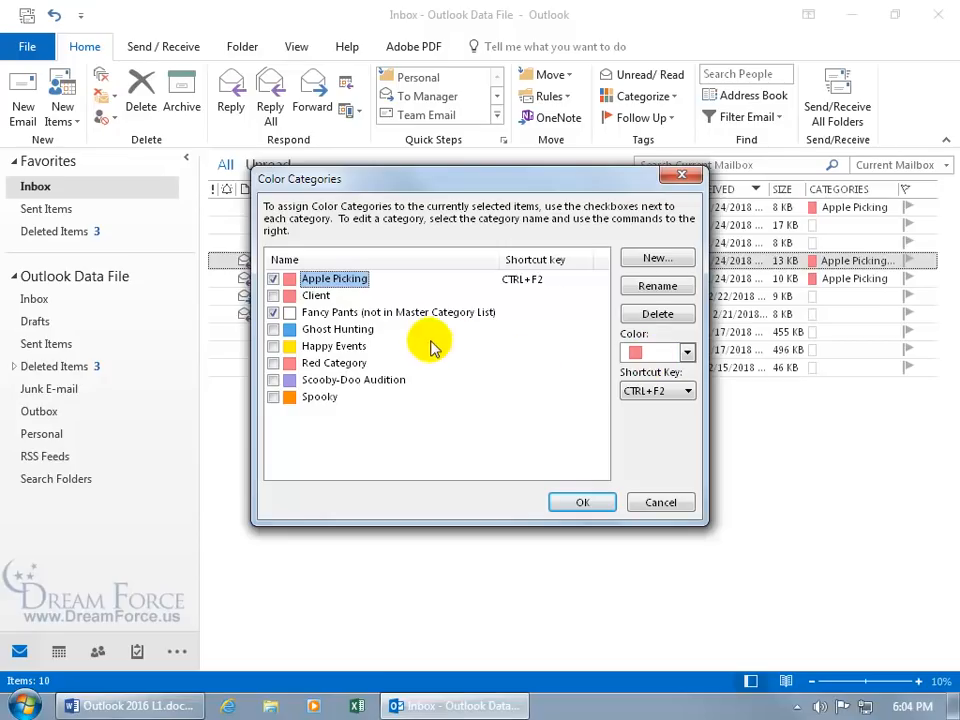
left_click(662, 503)
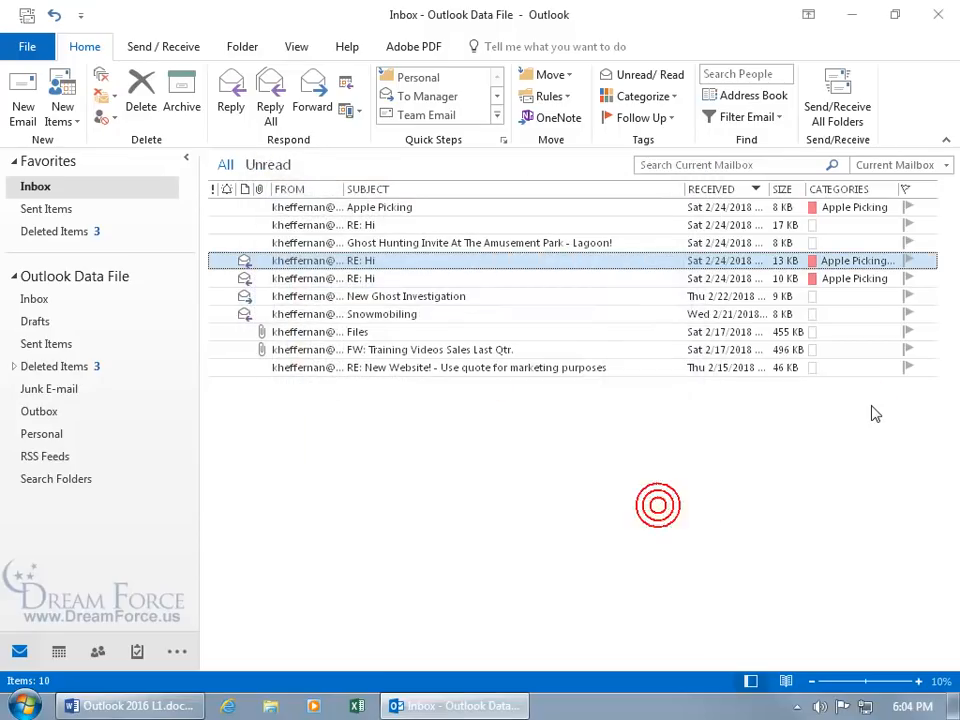
right_click(830, 315)
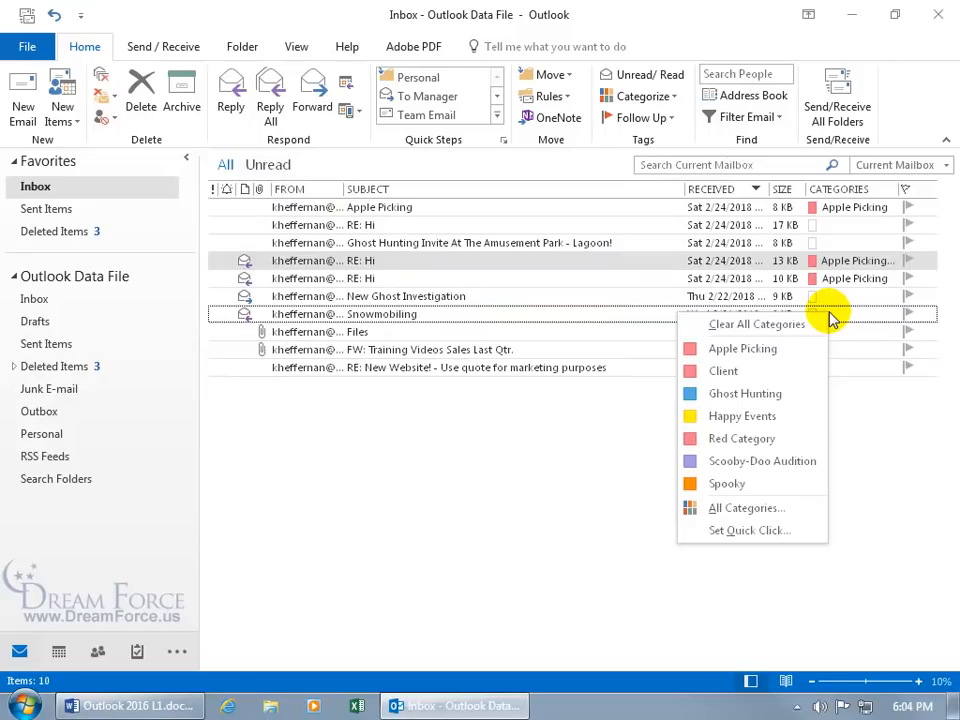
left_click(748, 507)
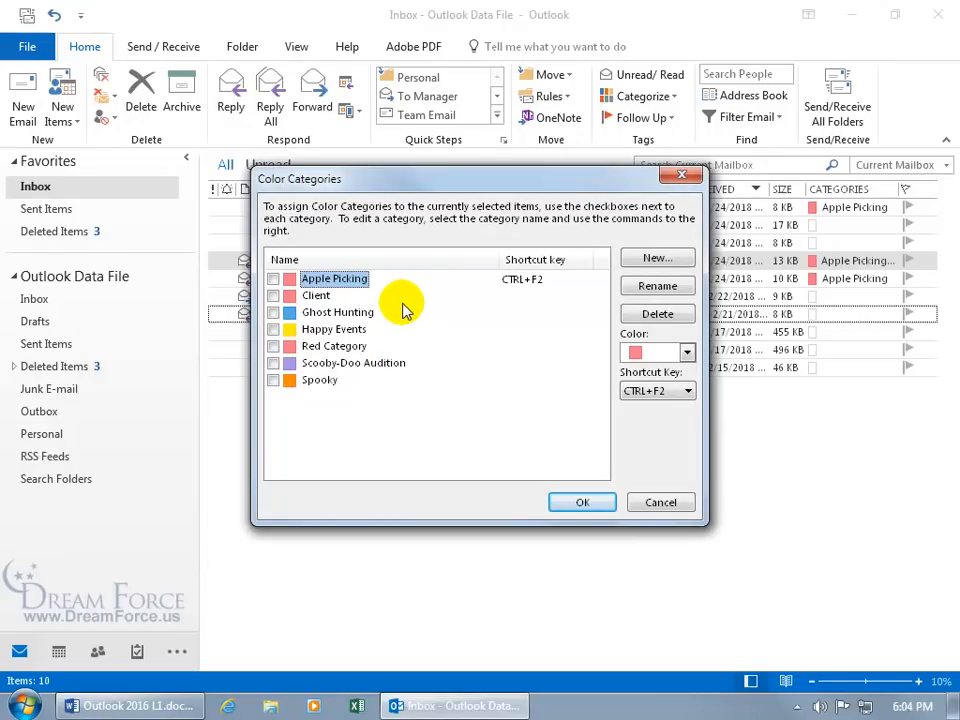
left_click(655, 502)
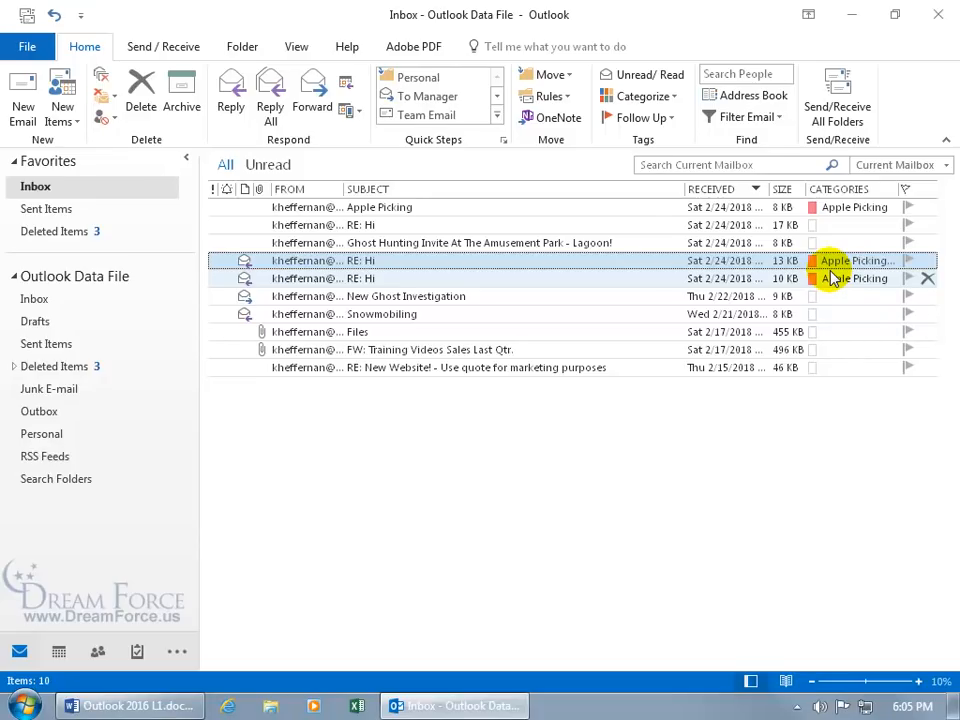
Step: Group the Inbox items by Categories in ascending order through the advanced view settings
right_click(519, 193)
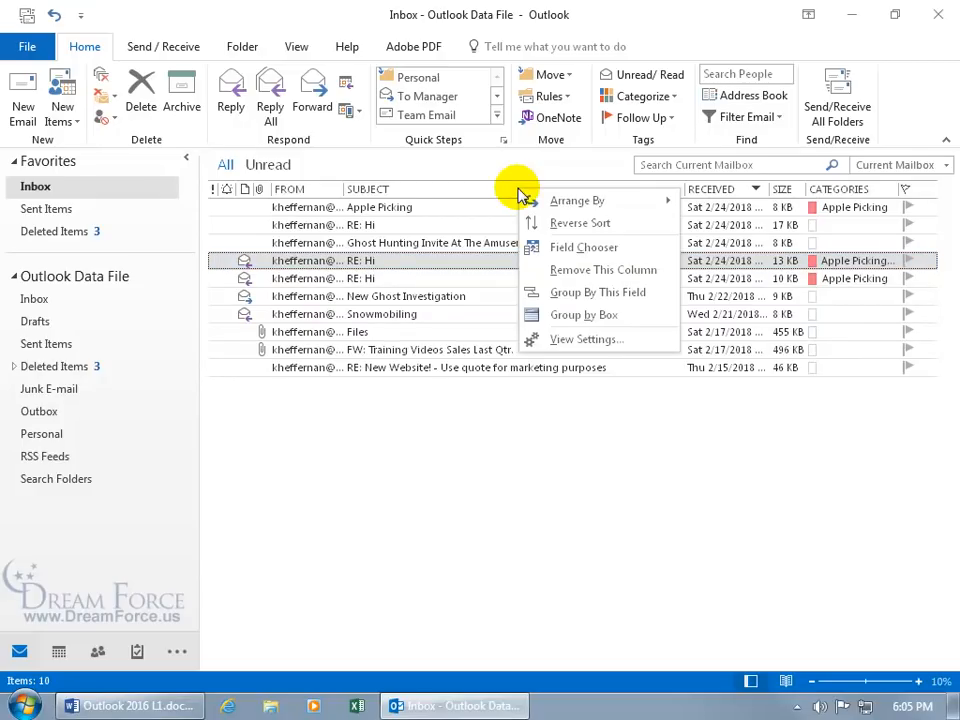
left_click(296, 47)
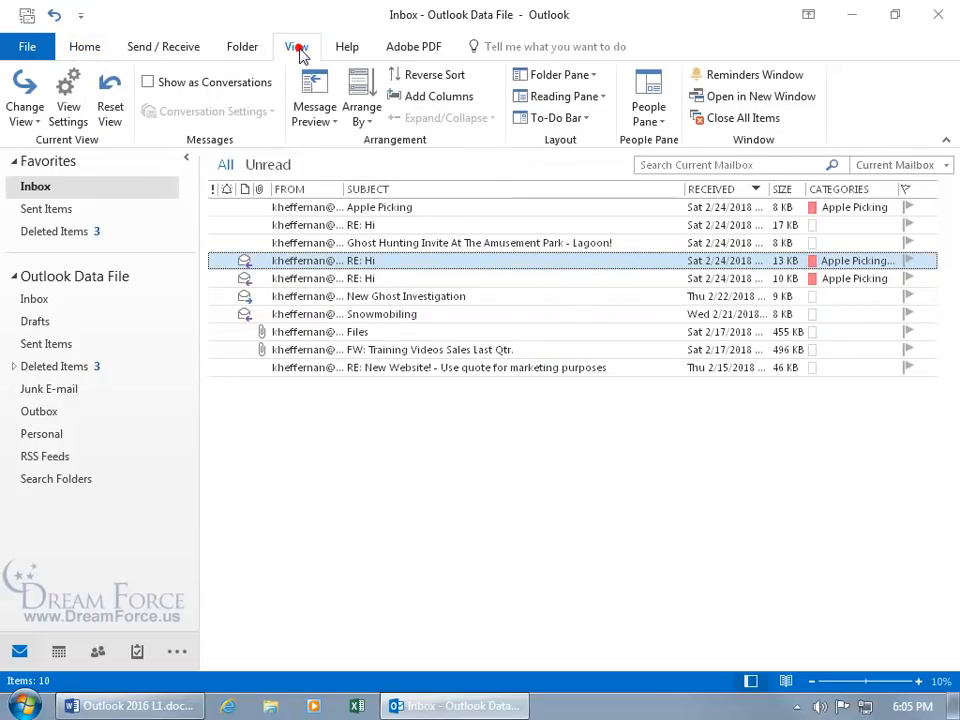
left_click(70, 110)
left_click(308, 288)
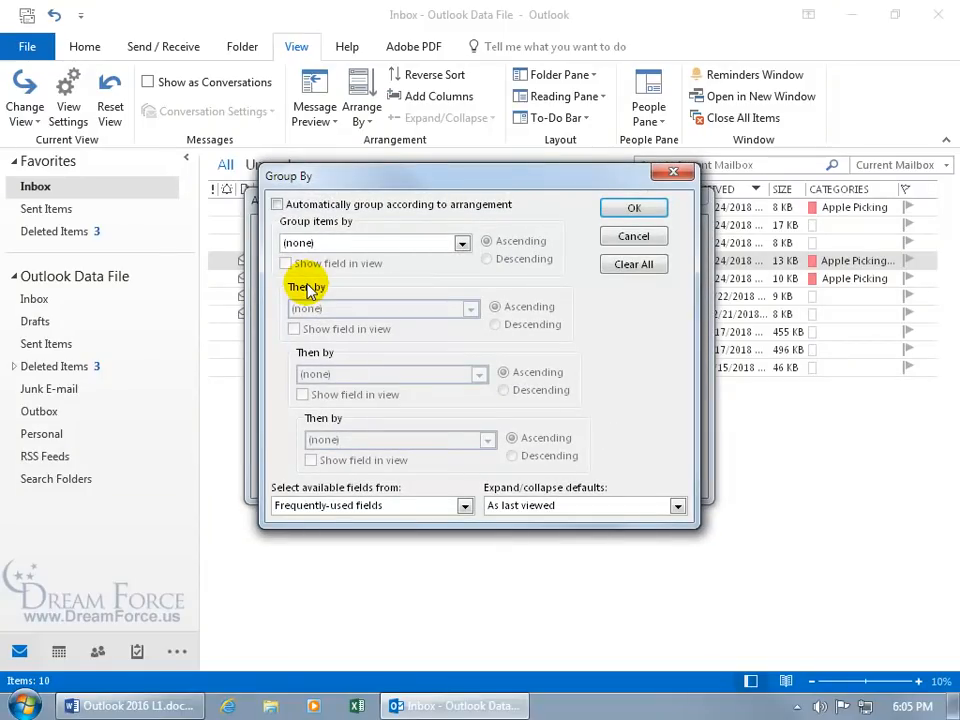
left_click(462, 243)
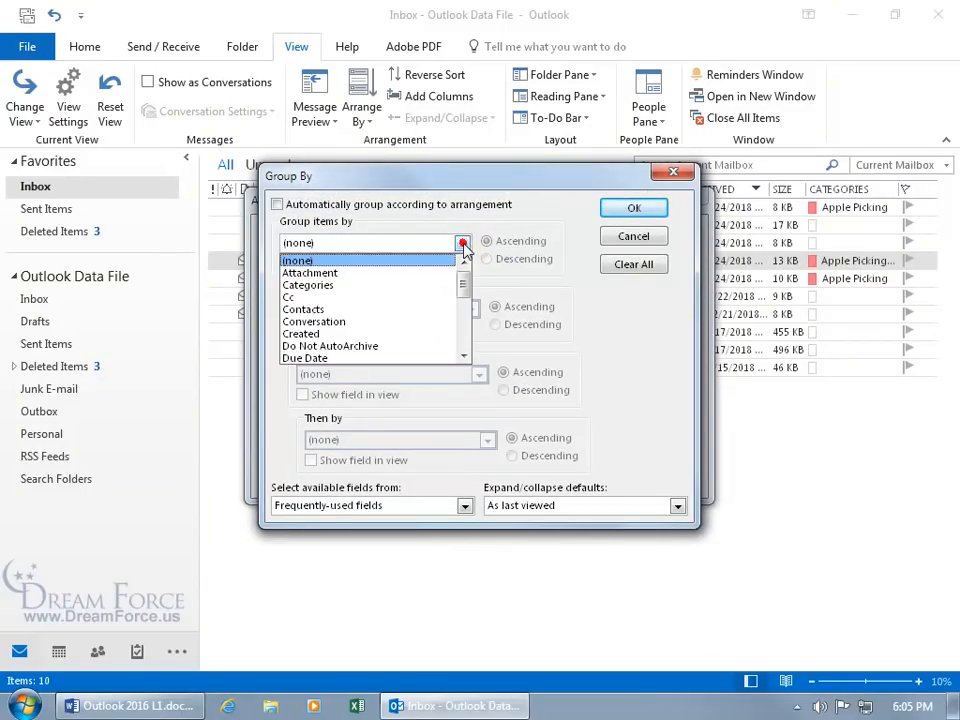
left_click(397, 287)
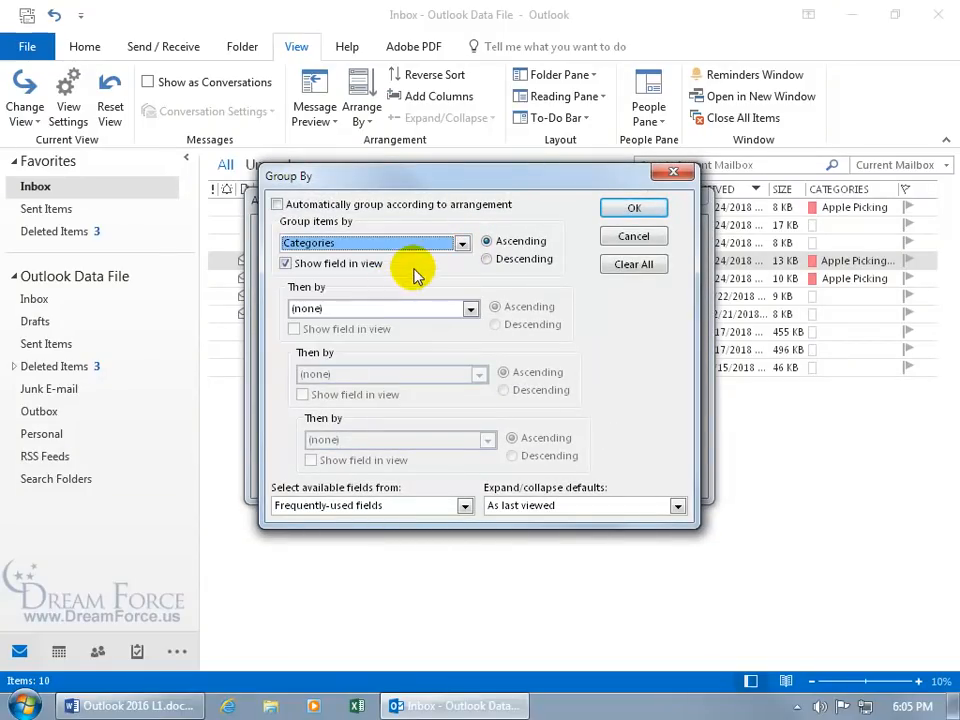
left_click(628, 208)
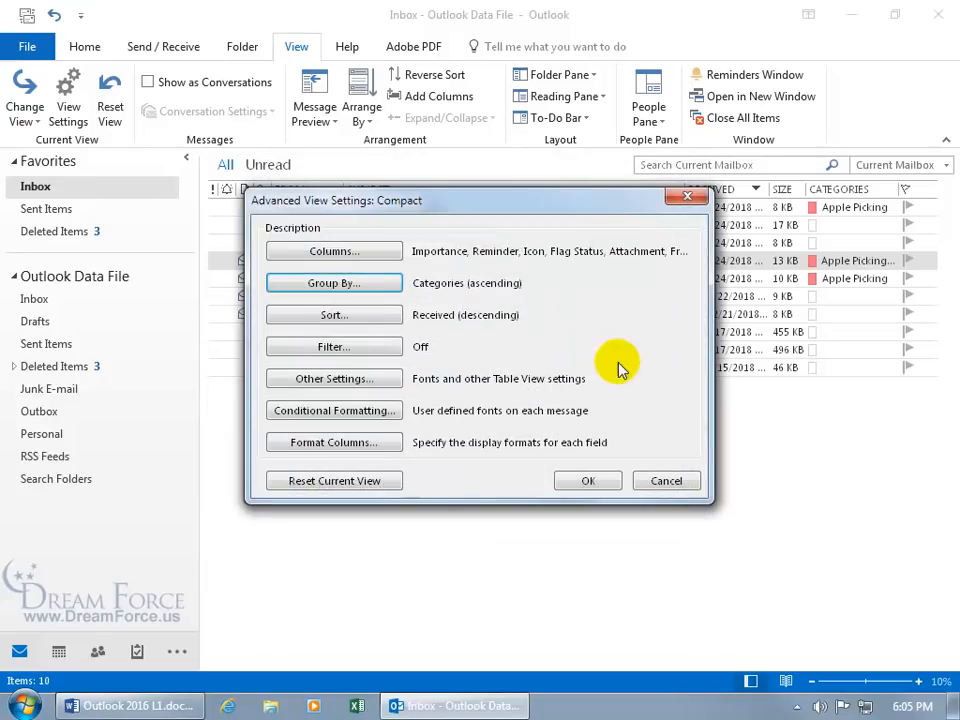
left_click(588, 481)
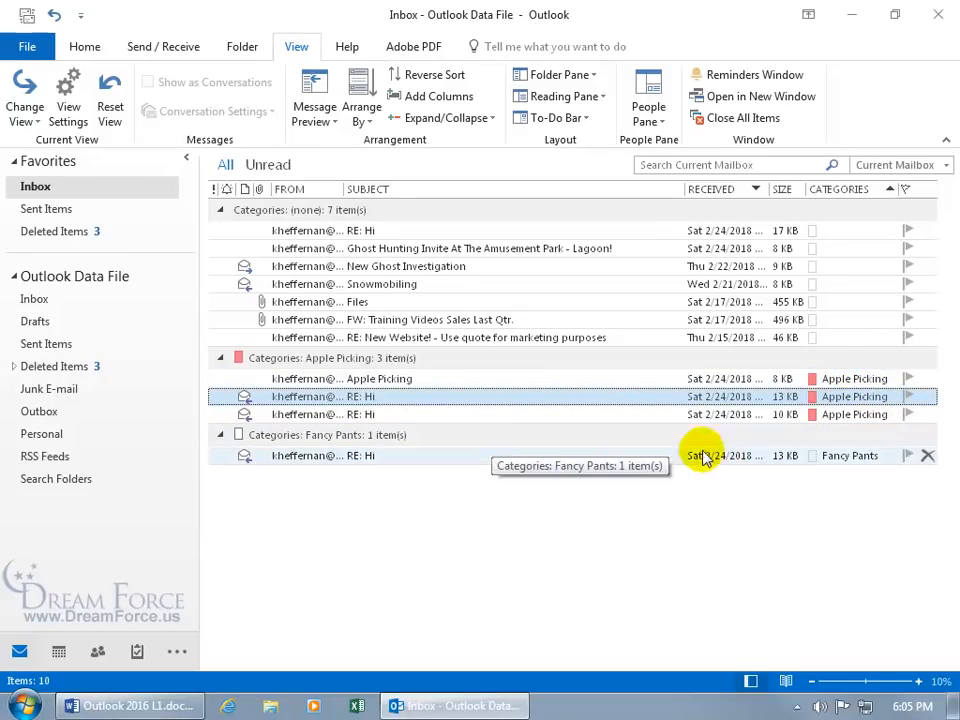
Step: Unassign the leftover Fancy Pants category from the 13 KB "RE: Hi" email in the full color category list
right_click(815, 462)
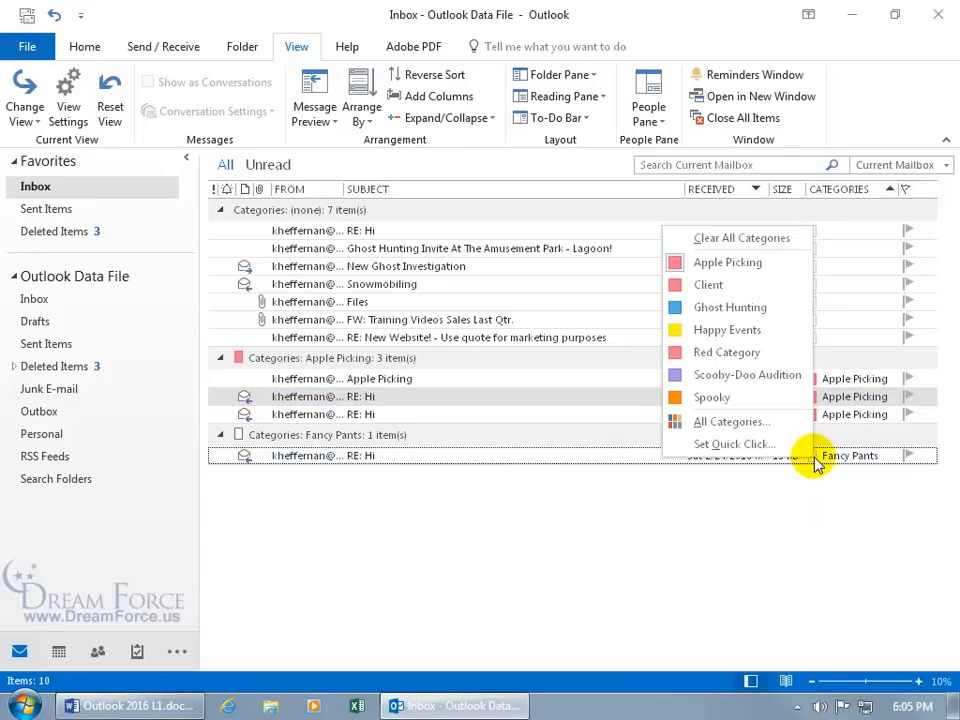
left_click(762, 424)
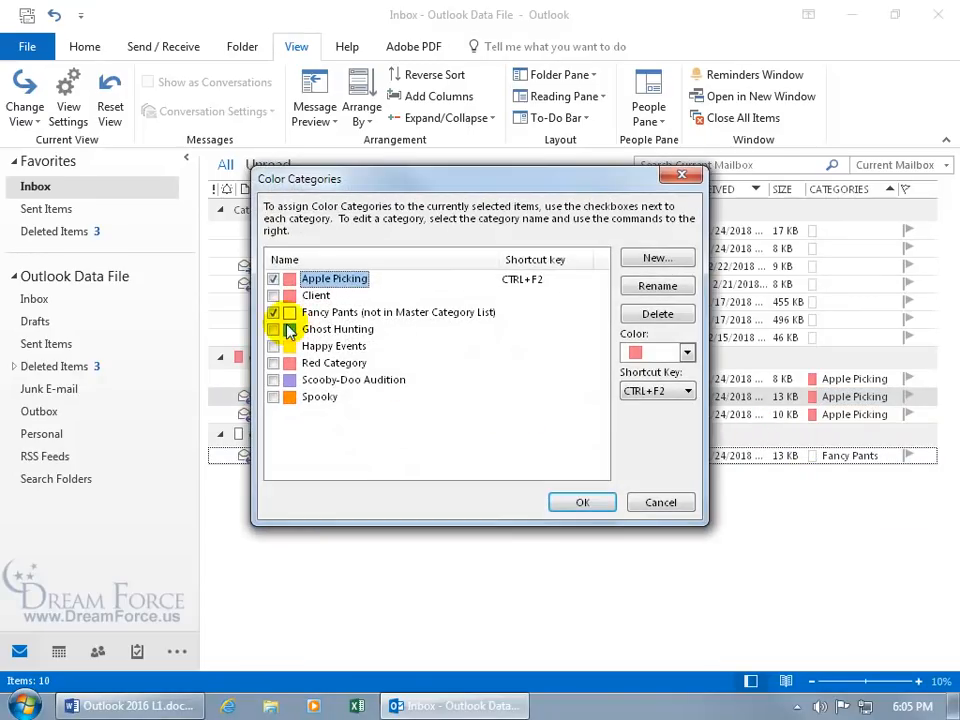
left_click(273, 312)
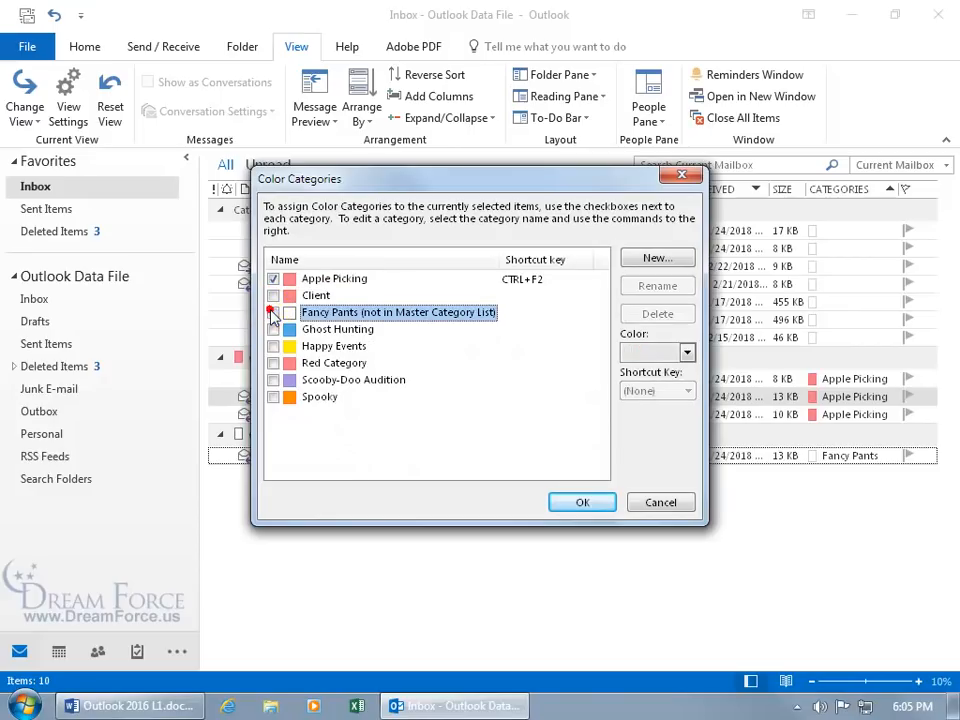
left_click(578, 502)
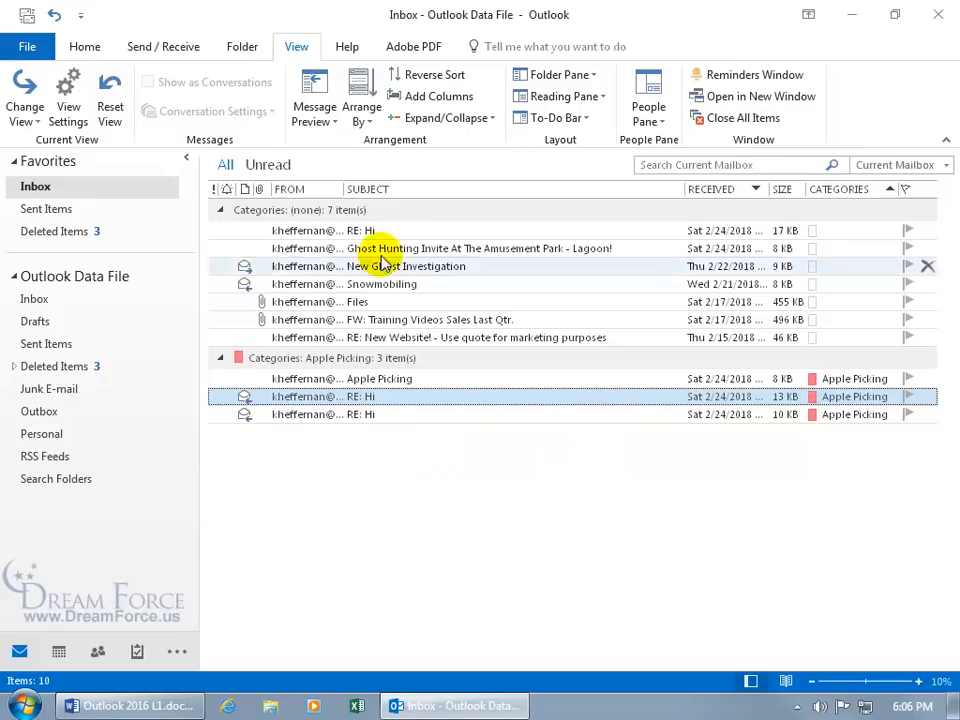
Step: Clear all grouping from the Inbox in the advanced view settings
right_click(440, 189)
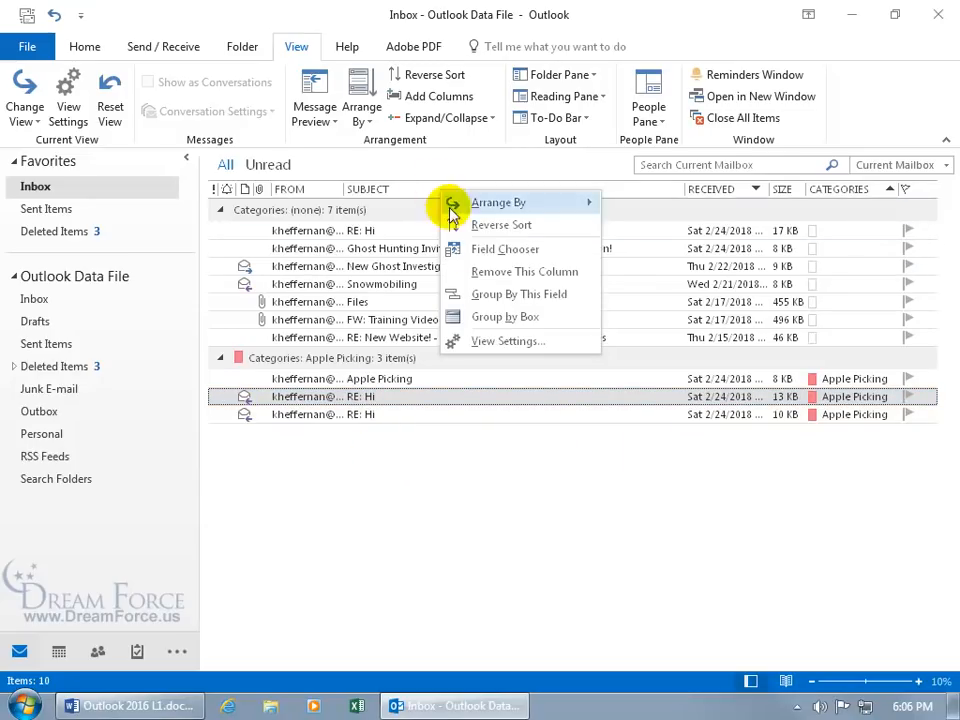
left_click(506, 341)
left_click(352, 284)
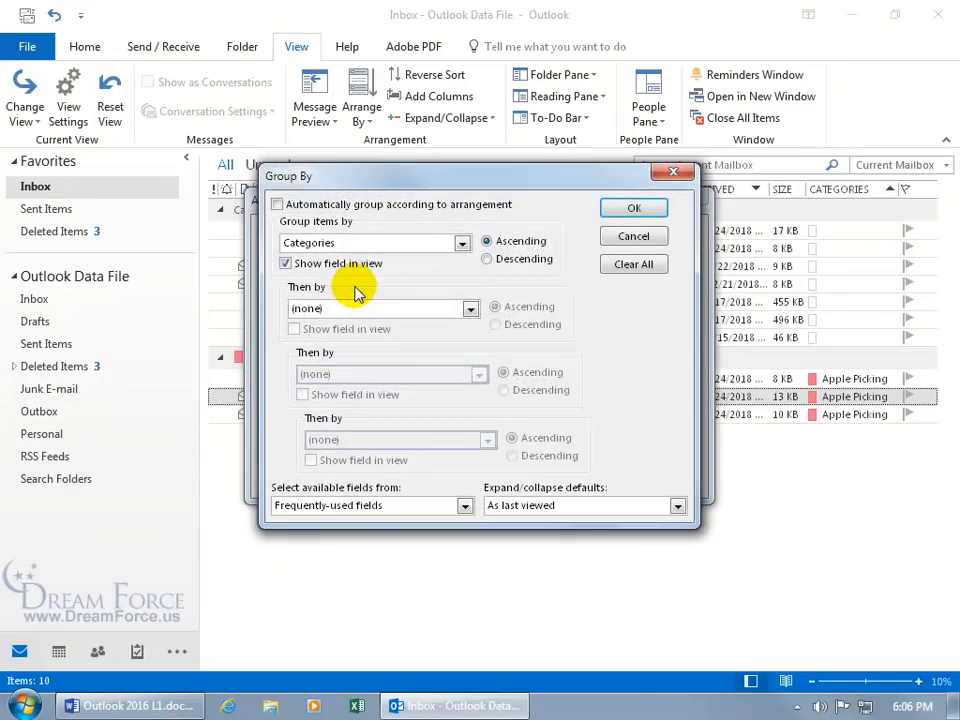
left_click(633, 264)
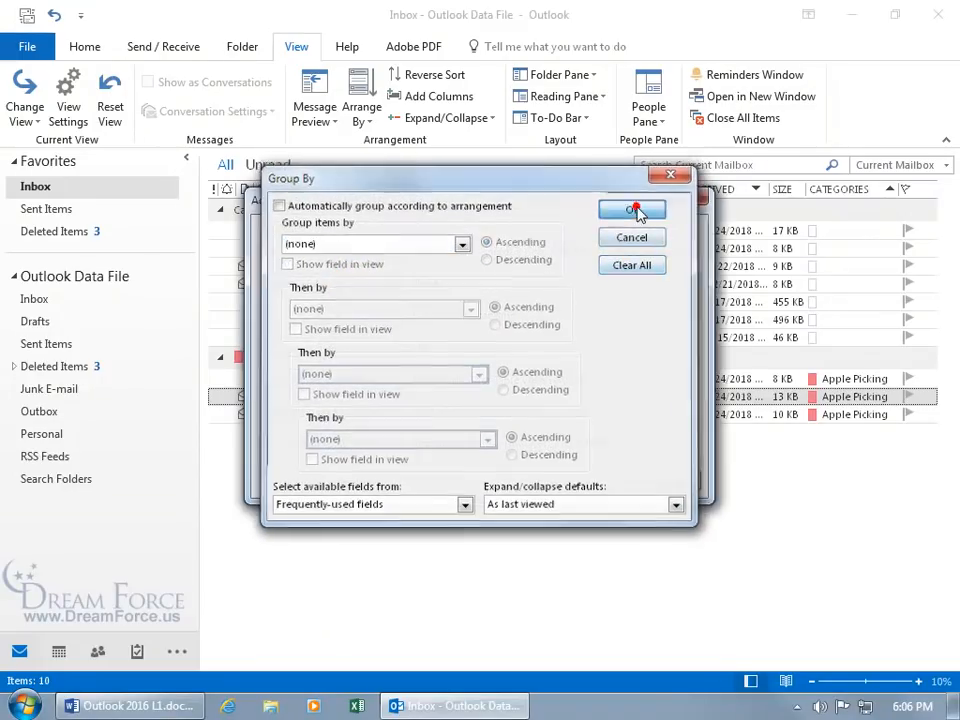
left_click(634, 208)
left_click(587, 479)
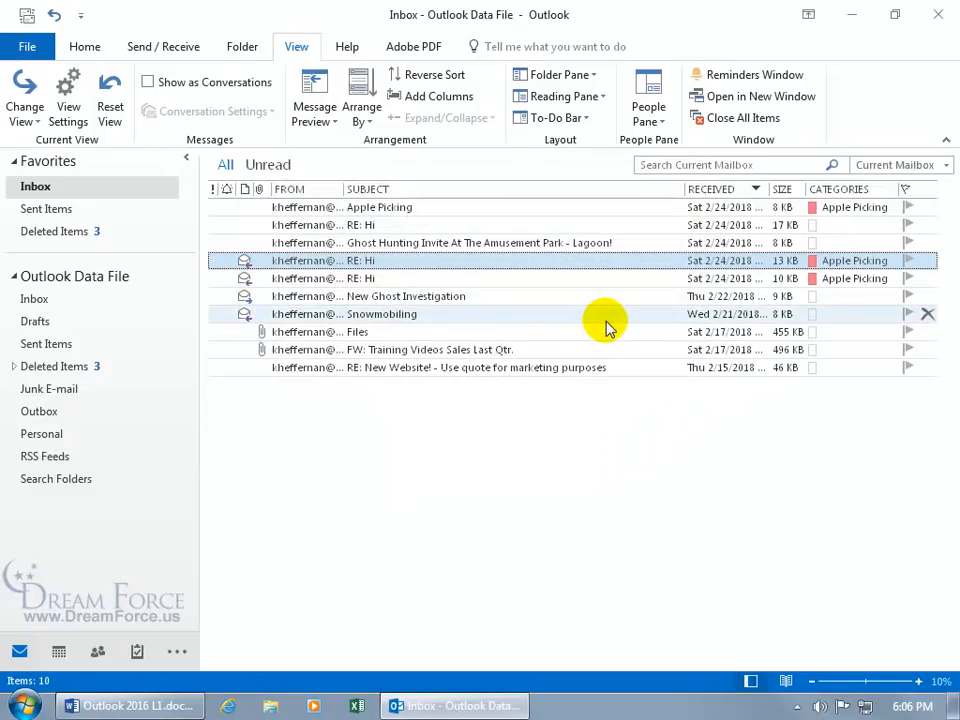
Step: Remove the Apple Picking category from the 13 KB and 10 KB "RE: Hi" emails
left_click(810, 262)
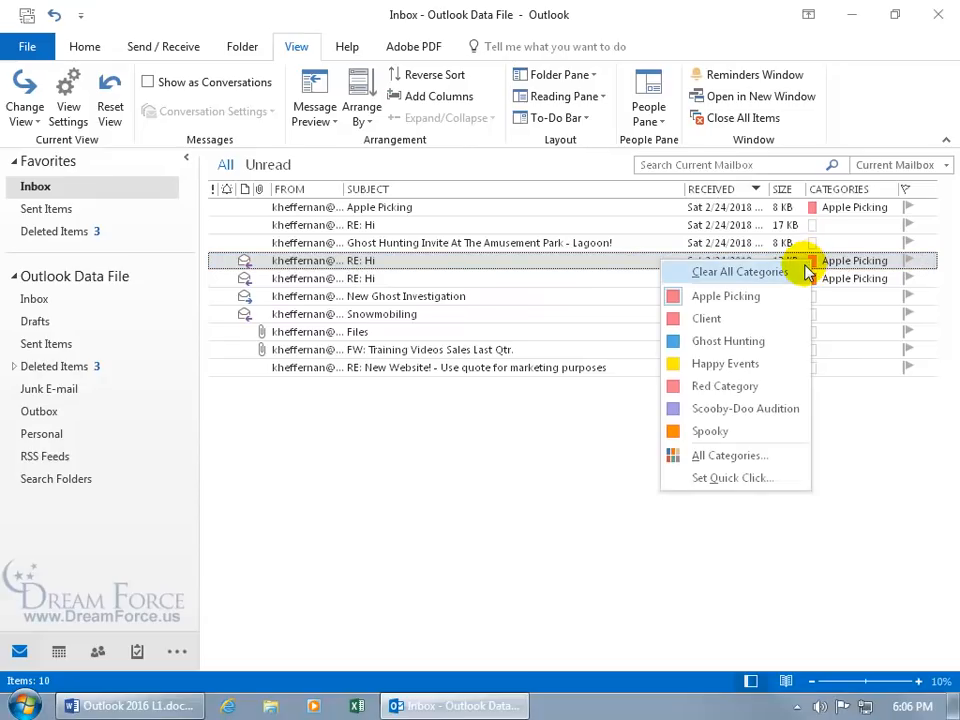
left_click(780, 297)
left_click(810, 278)
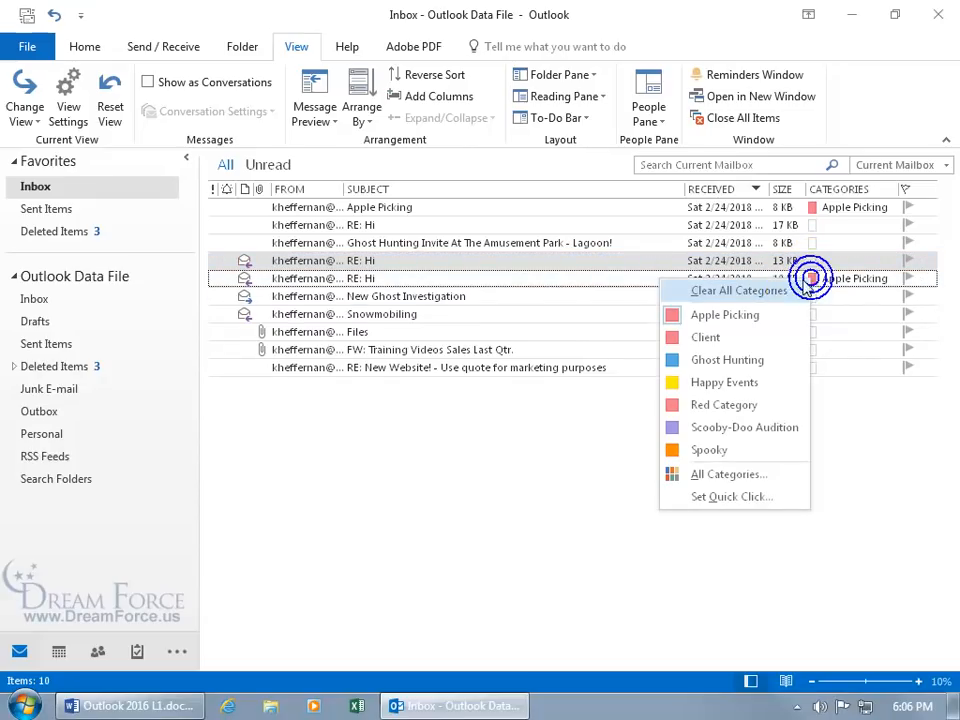
left_click(781, 294)
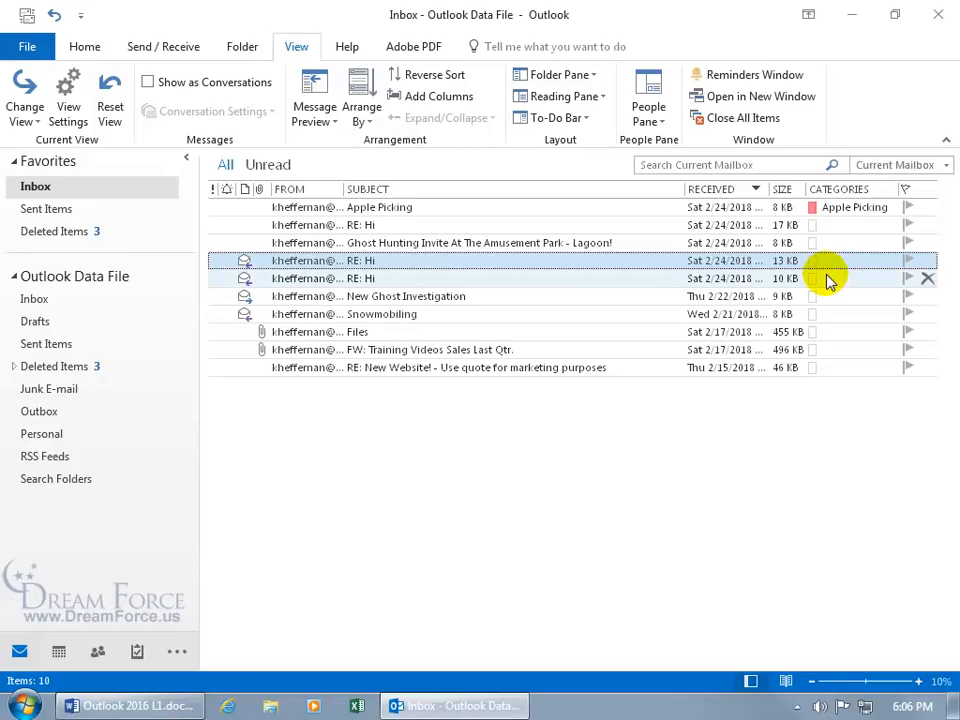
Step: Assign the Ghost Hunting category to the "Ghost Hunting Invite At The Amusement Park - Lagoon!" and "New Ghost Investigation" emails, and arrange the Inbox by Categories
left_click(816, 243)
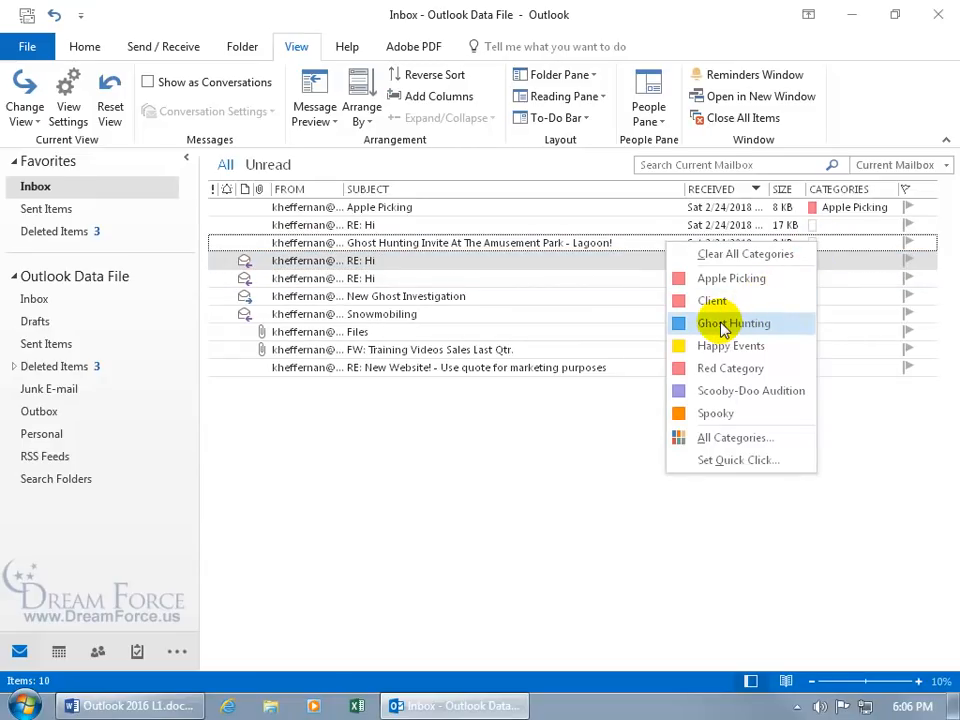
left_click(676, 326)
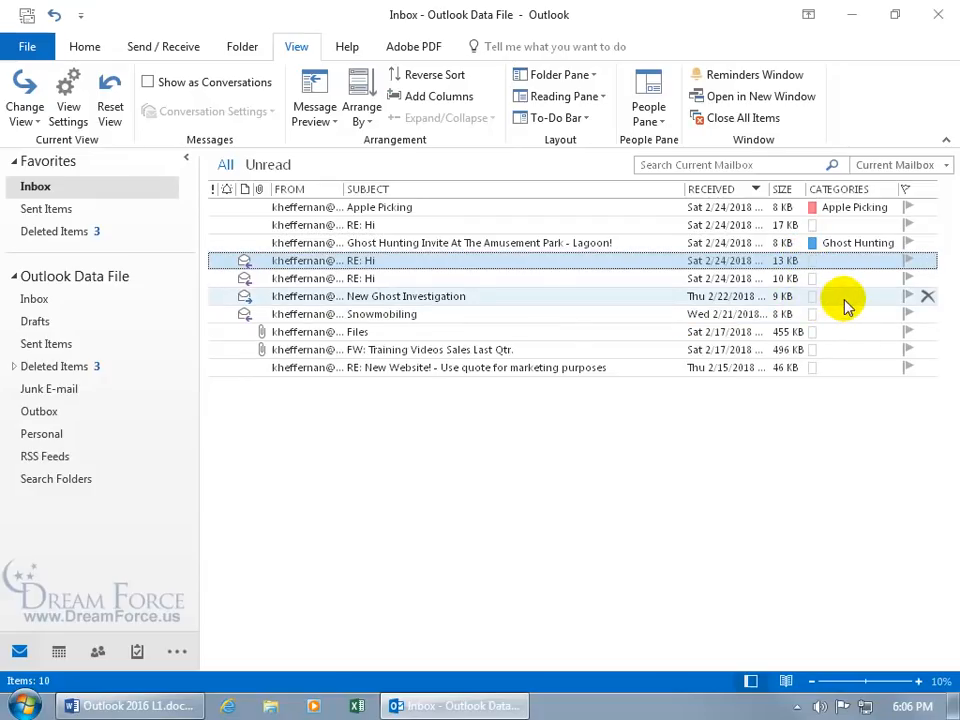
left_click(843, 298)
left_click(787, 379)
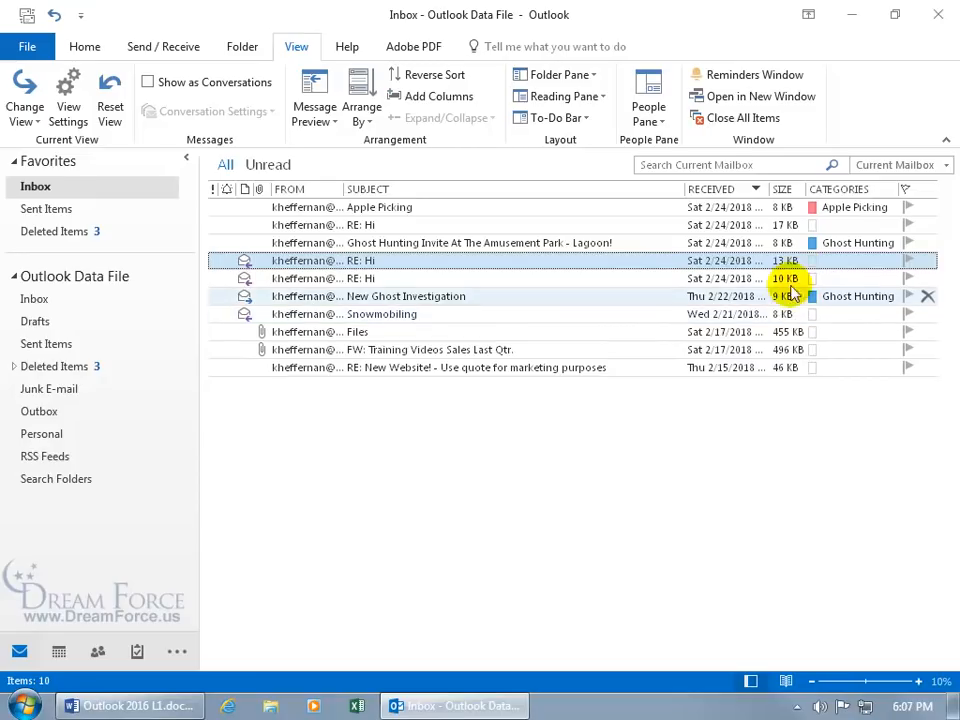
left_click(853, 191)
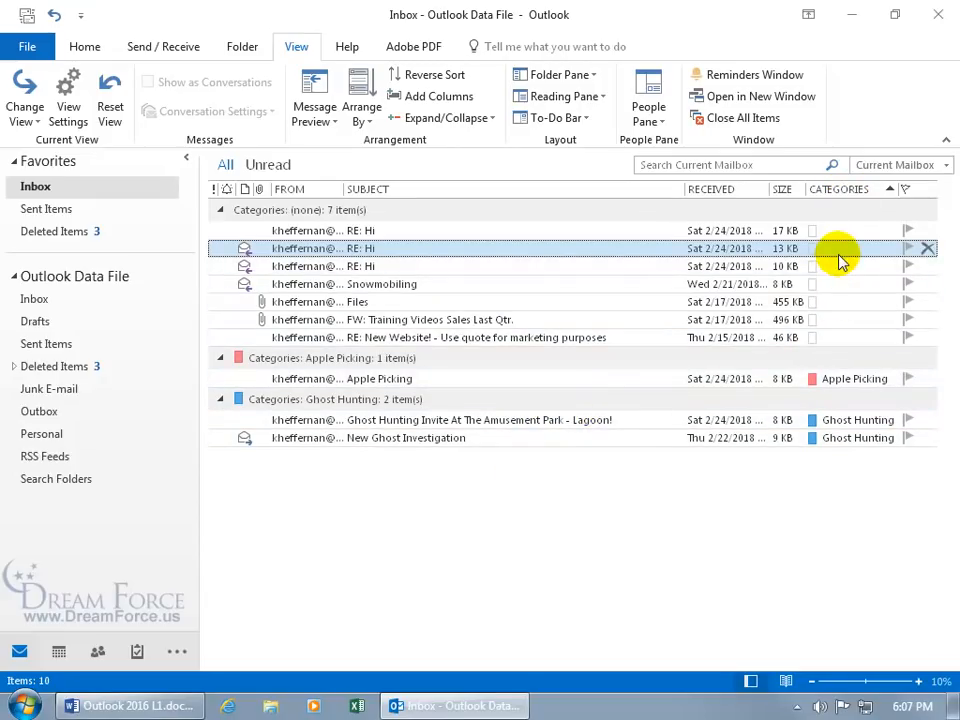
Step: Sort the Inbox by received date and flag the "New Ghost Investigation" email for follow-up
left_click(722, 190)
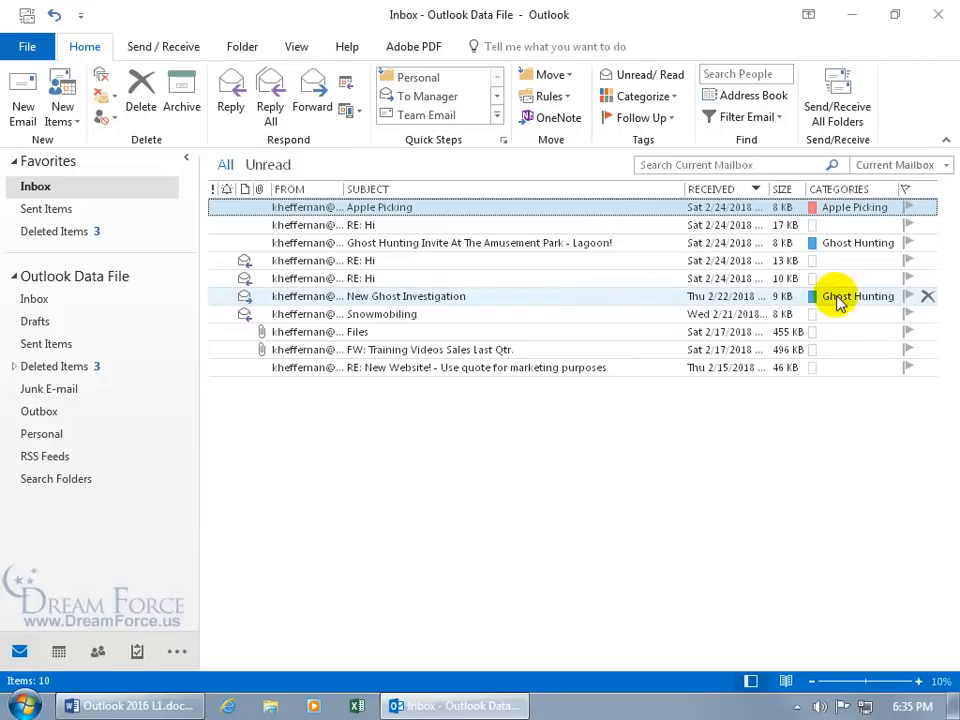
left_click(900, 298)
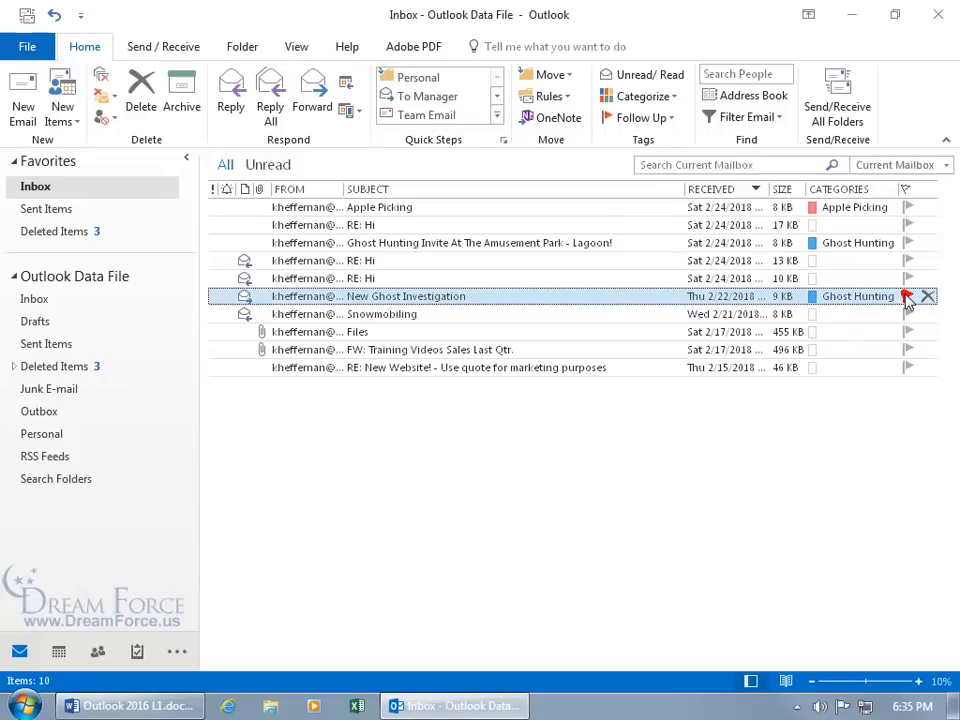
left_click(906, 297)
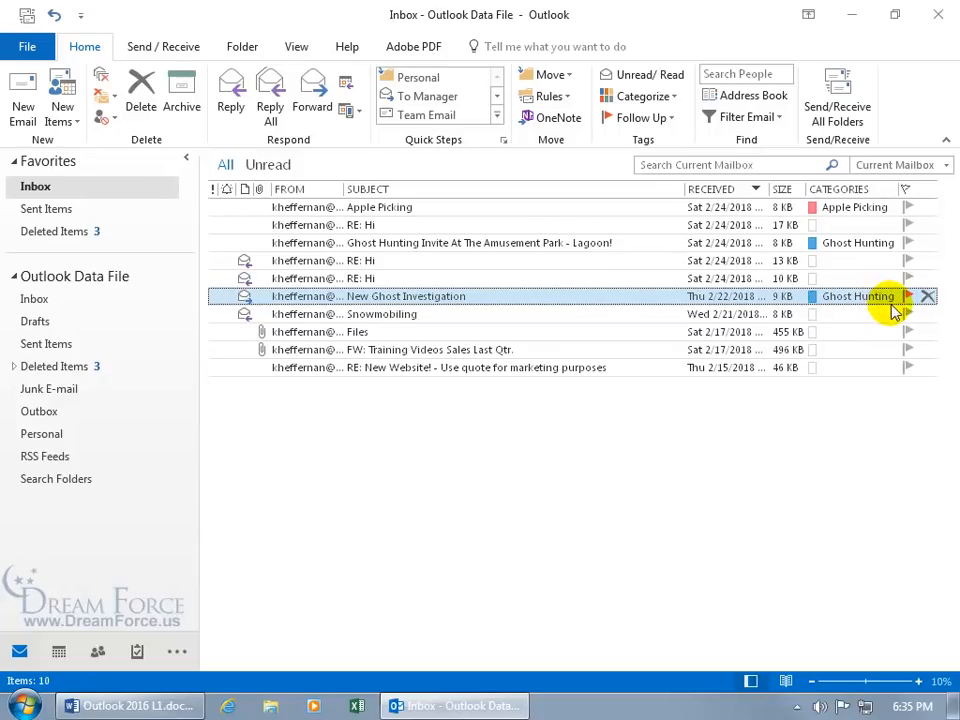
left_click(743, 338)
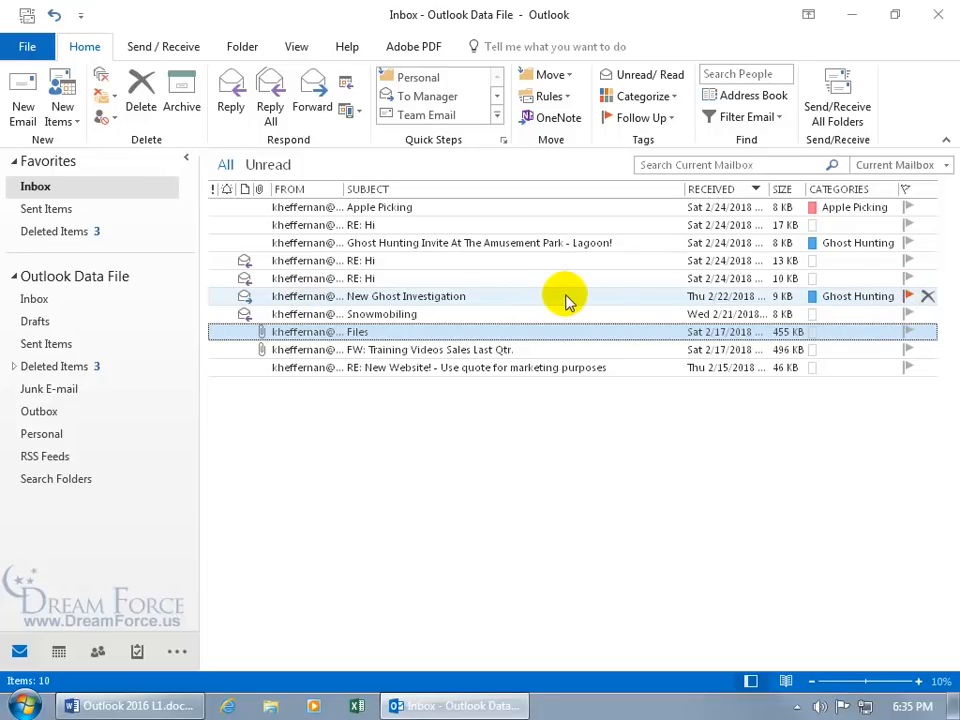
Step: Customize the "New Ghost Investigation" email's flag with a start date and due date of Friday, February 23, 2018
right_click(907, 297)
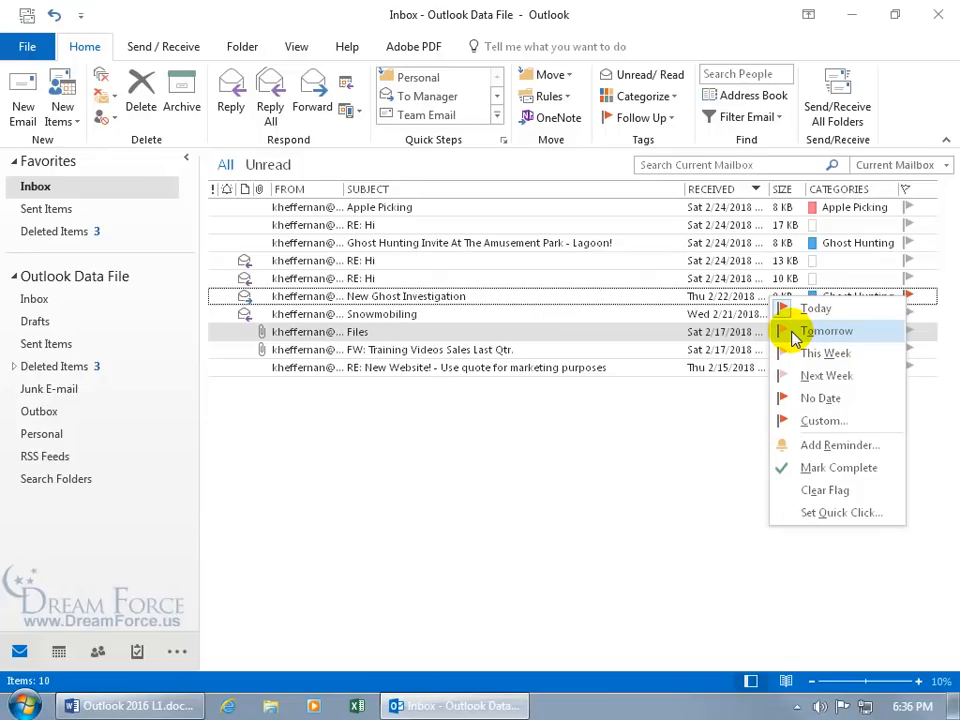
left_click(813, 423)
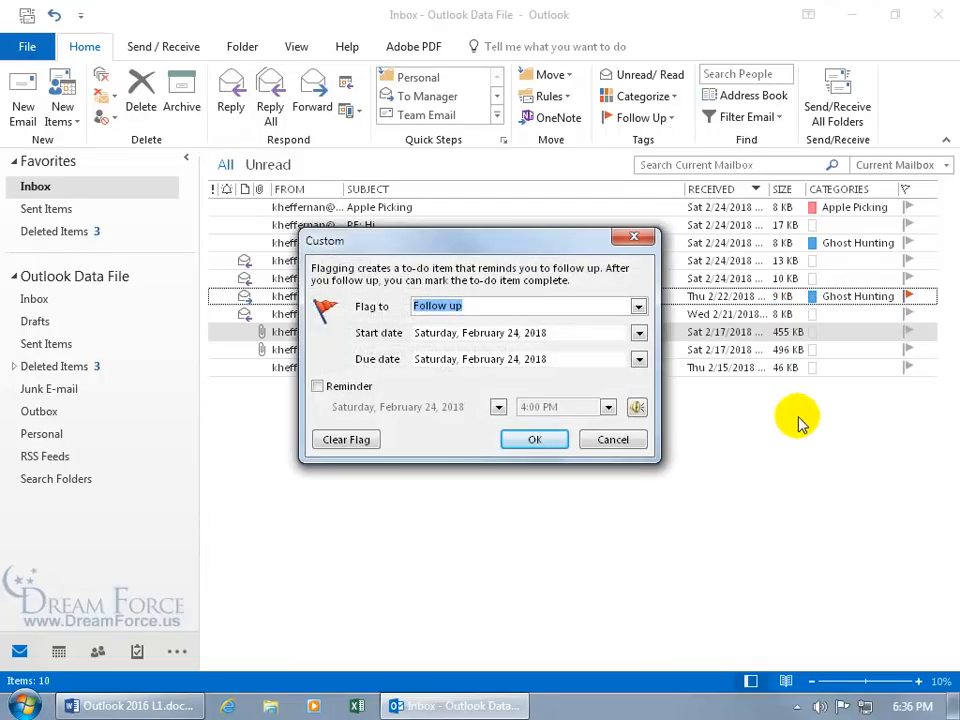
left_click(638, 333)
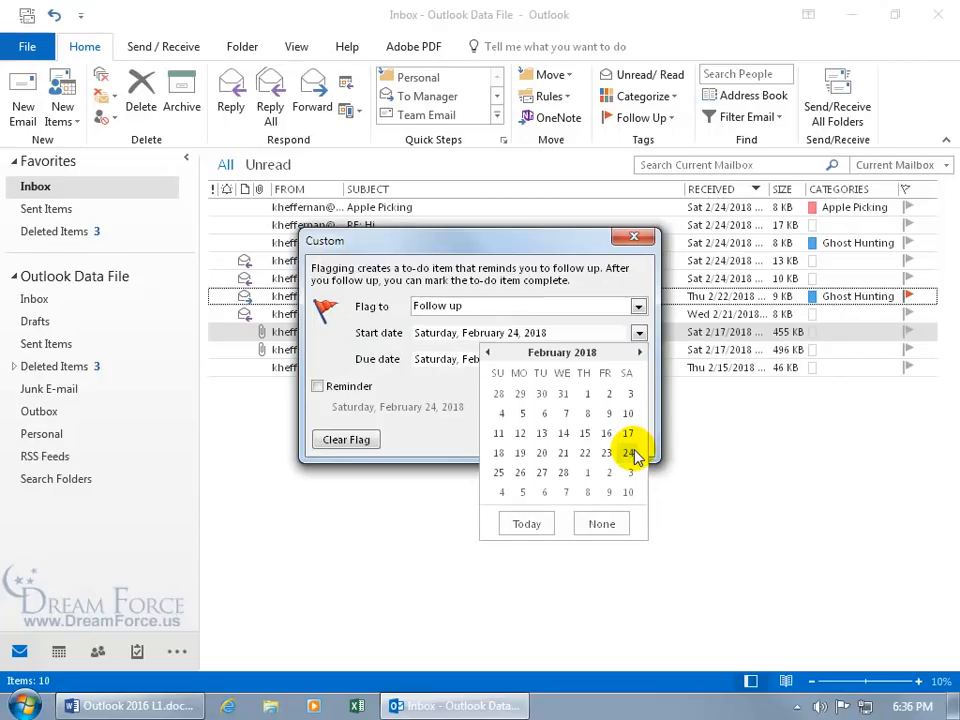
left_click(377, 446)
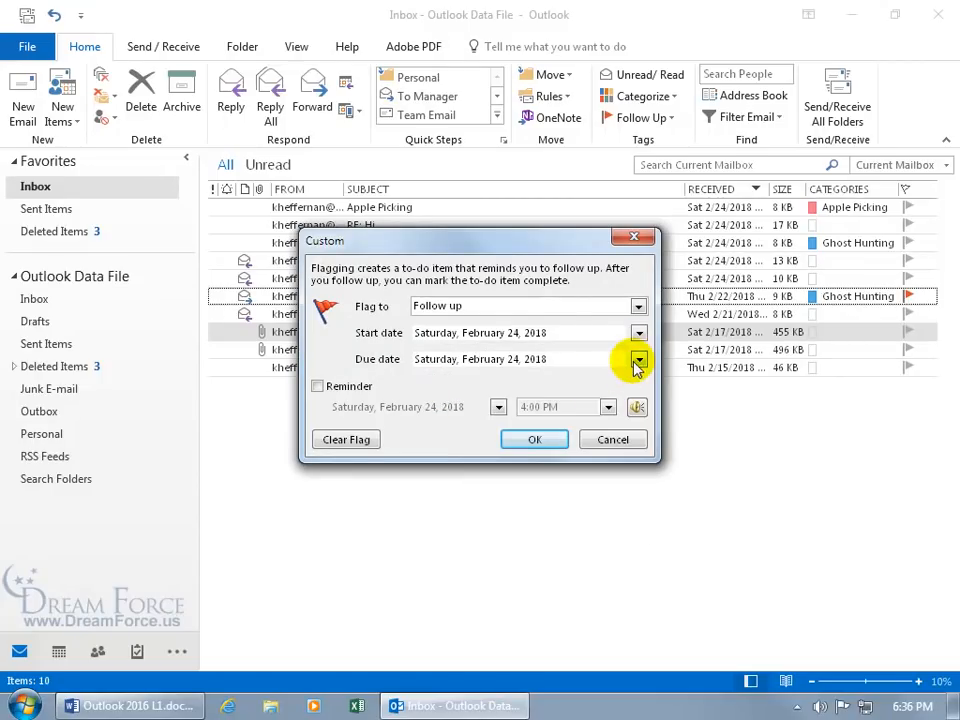
left_click(636, 361)
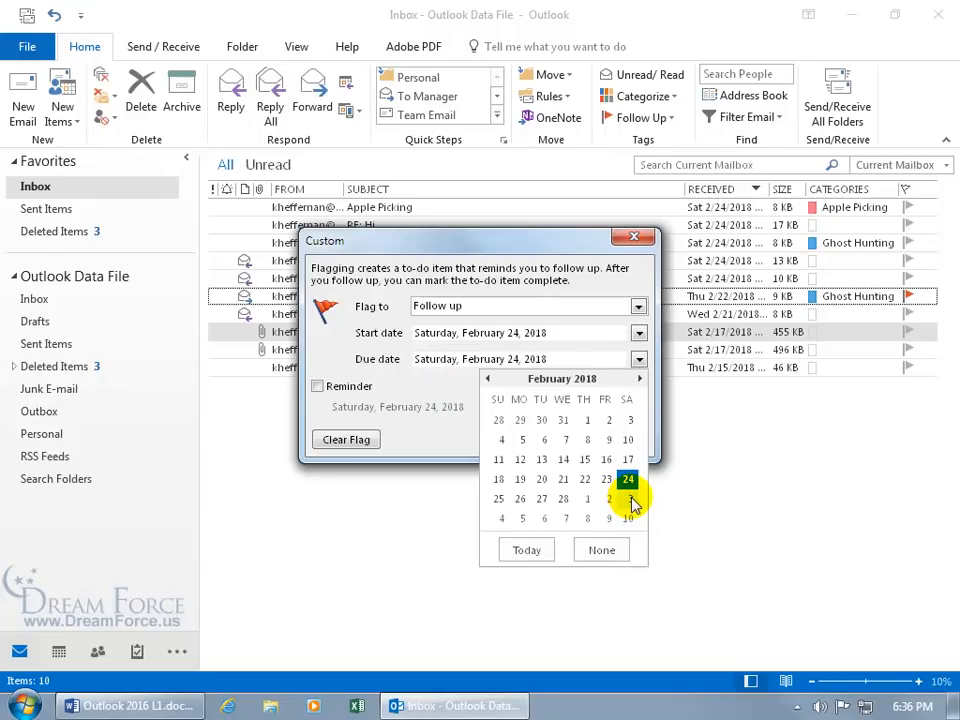
left_click(470, 422)
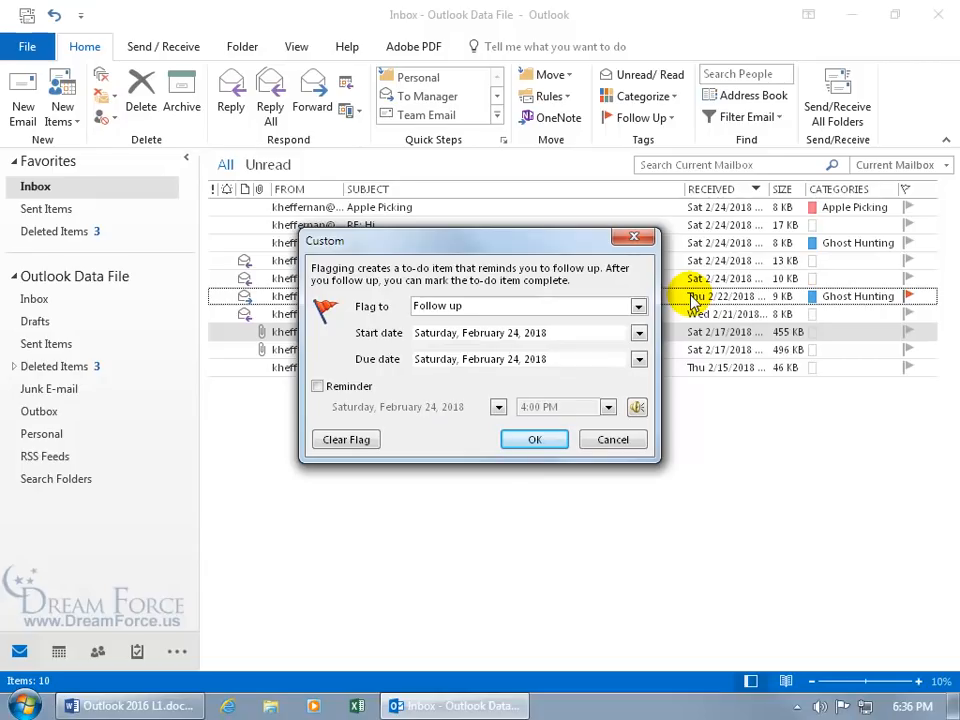
left_click(639, 333)
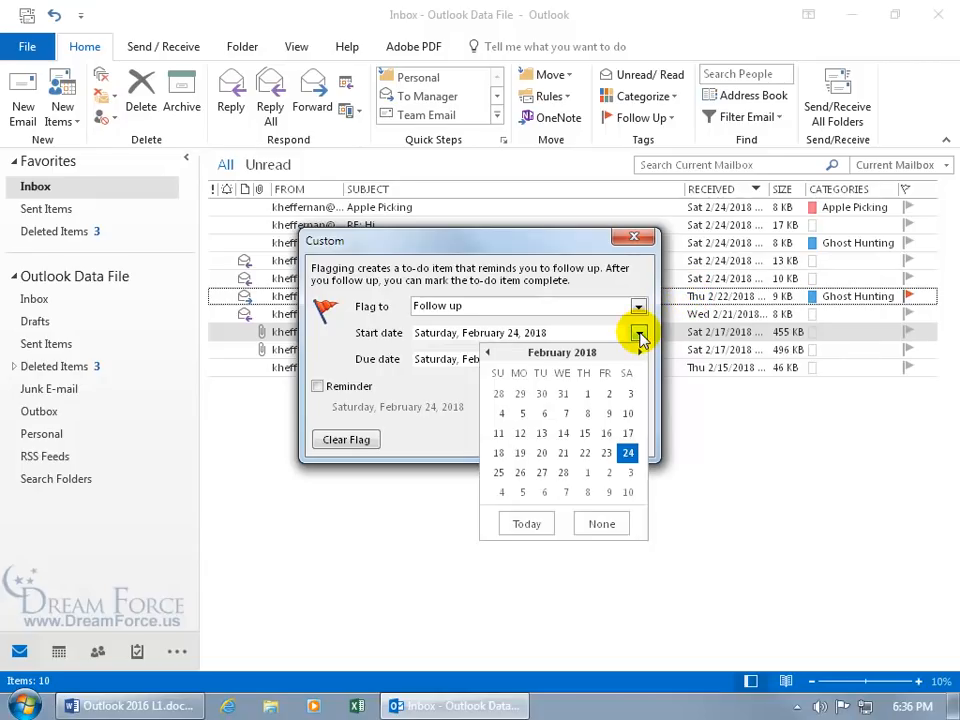
left_click(606, 452)
left_click(639, 360)
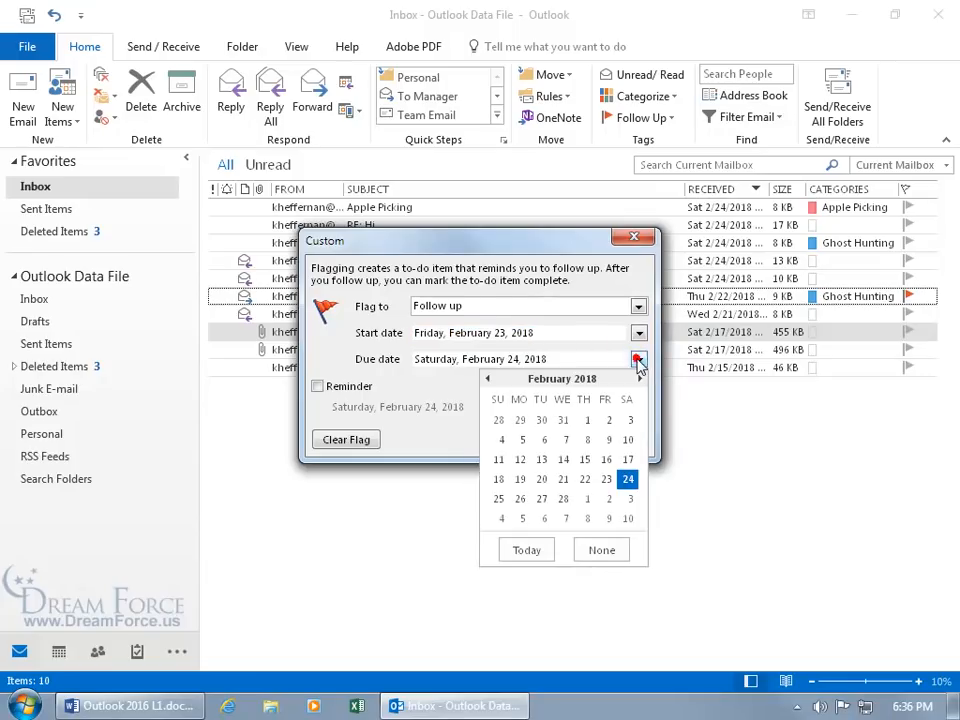
left_click(606, 479)
left_click(538, 441)
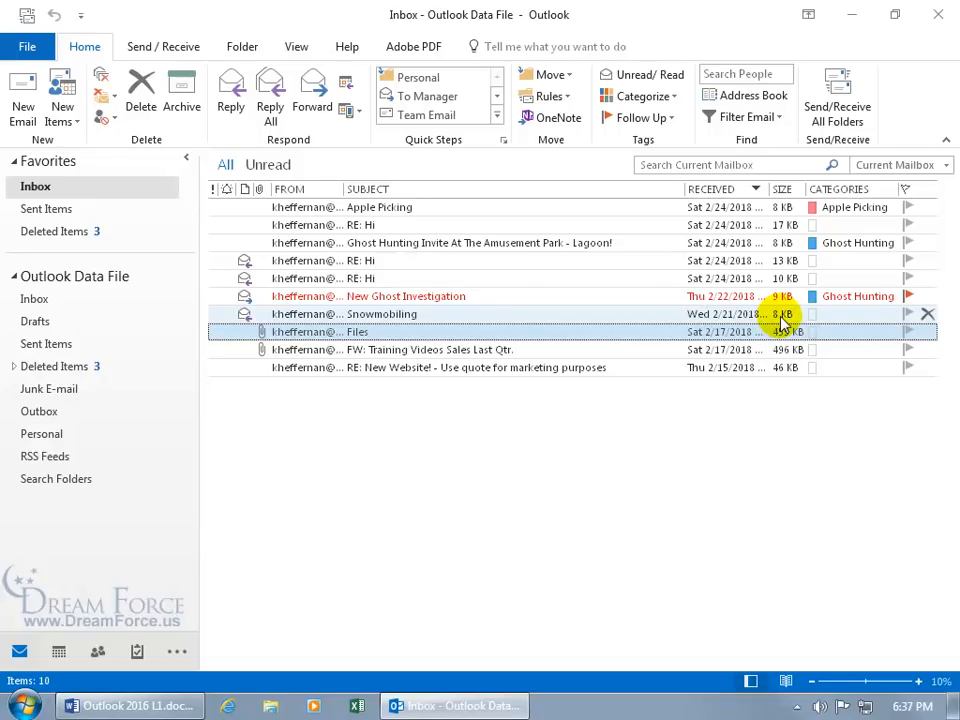
Step: Mark the "New Ghost Investigation" email's follow-up complete, and clear its flag
right_click(910, 298)
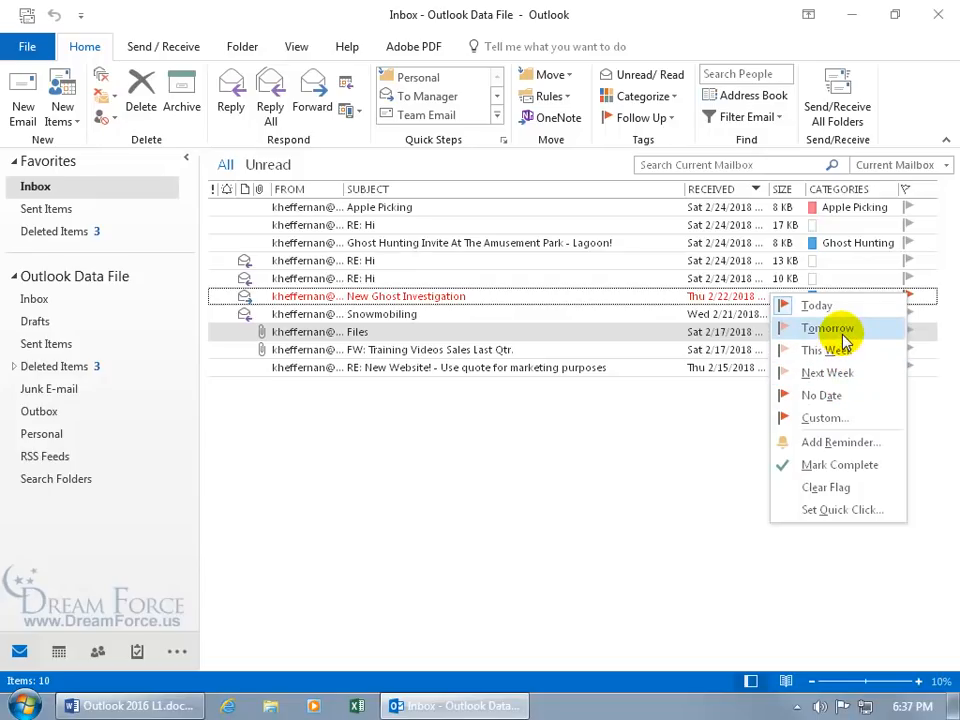
left_click(834, 464)
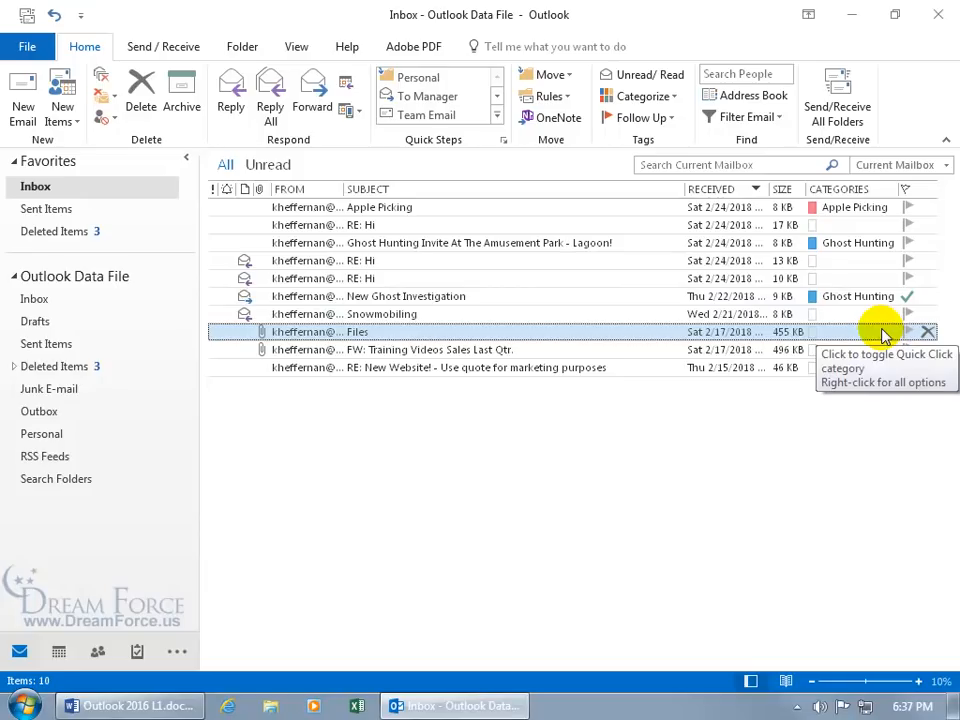
right_click(907, 296)
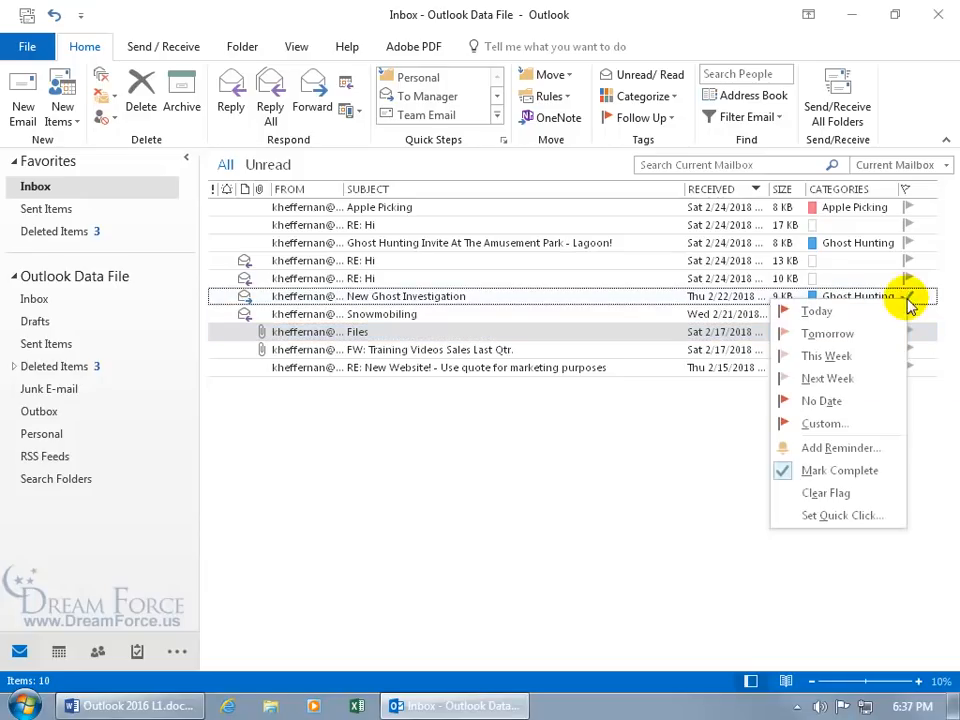
left_click(858, 490)
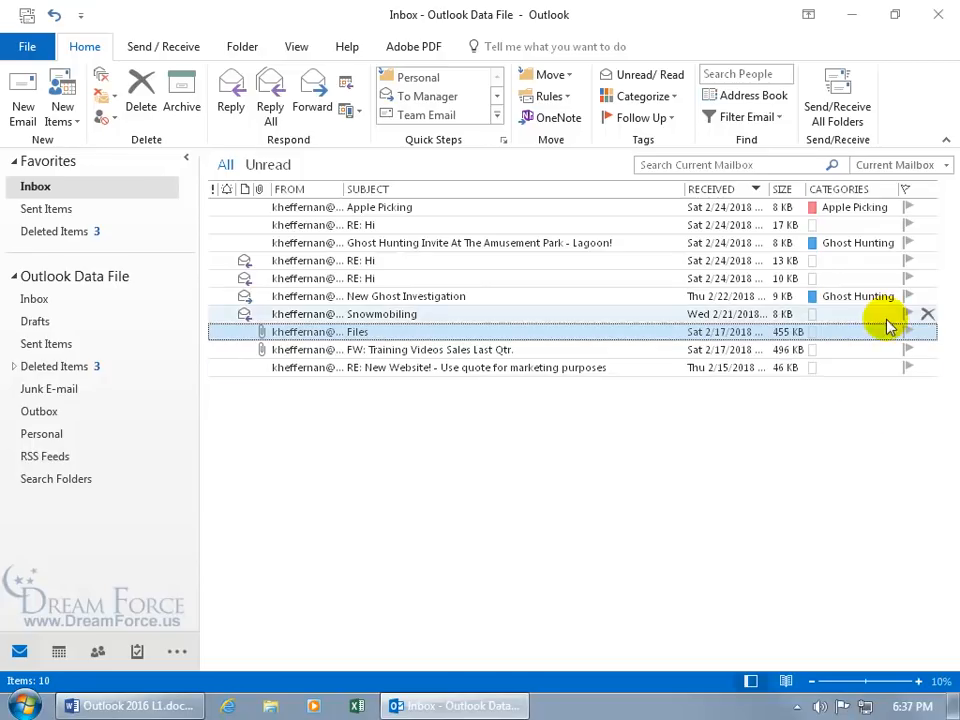
Step: Add a Follow up reminder to the "New Ghost Investigation" email for Saturday, February 24, 2018 at 6:39 PM
right_click(907, 296)
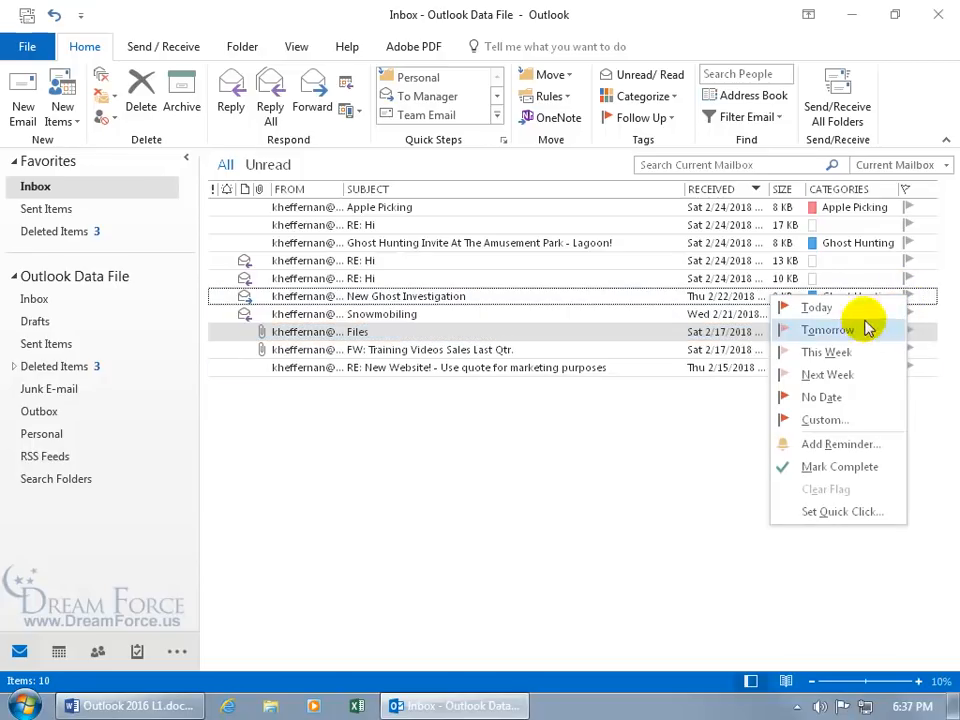
left_click(834, 446)
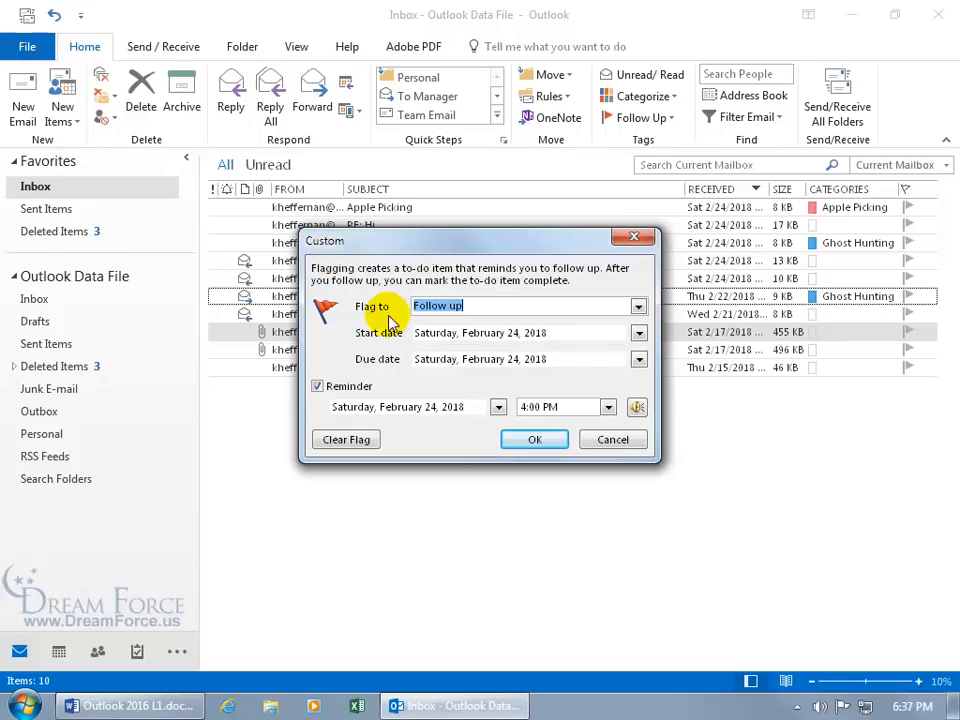
left_click(638, 306)
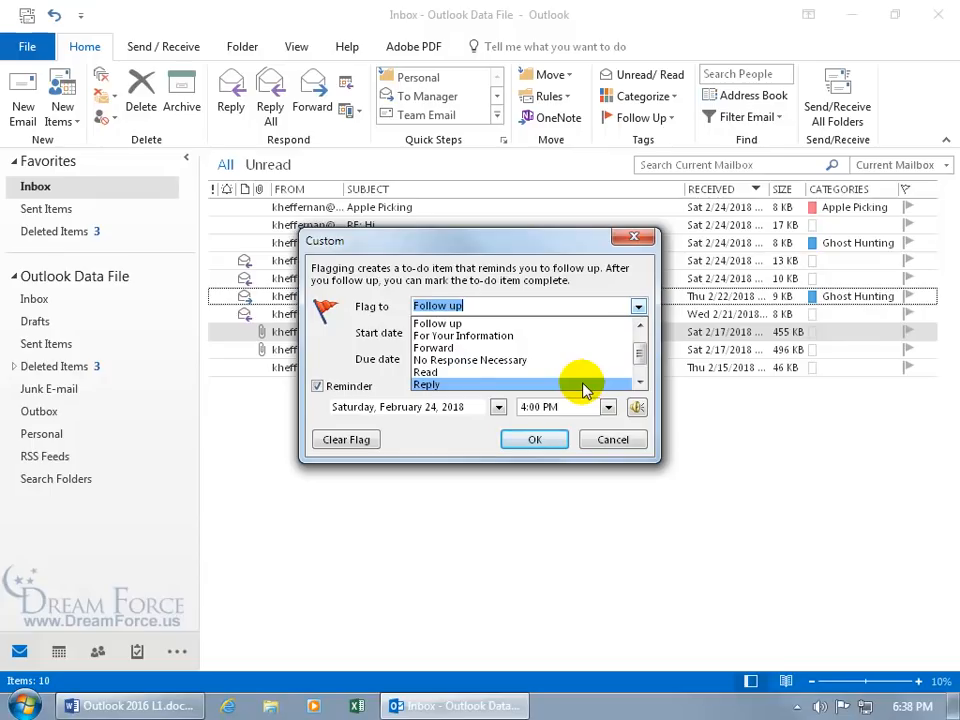
left_click(373, 341)
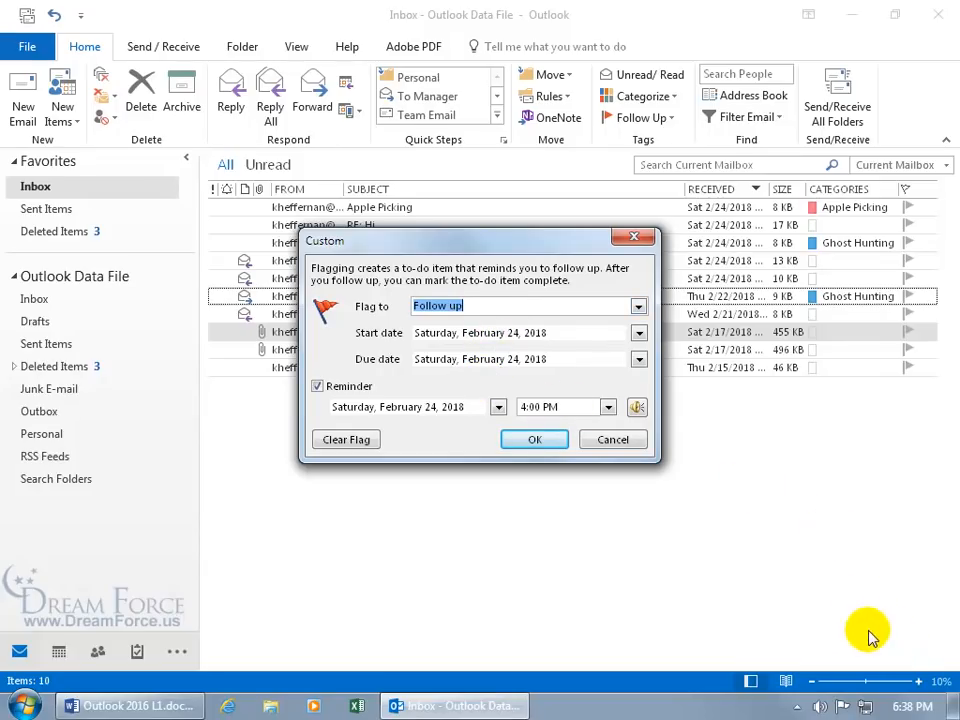
left_click(612, 407)
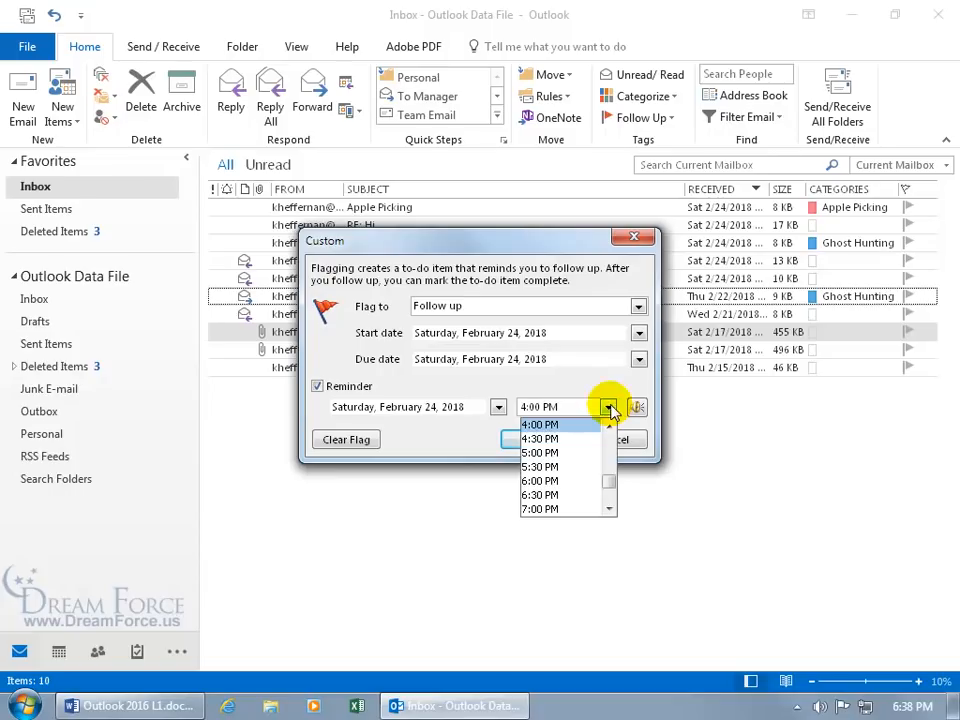
left_click(563, 494)
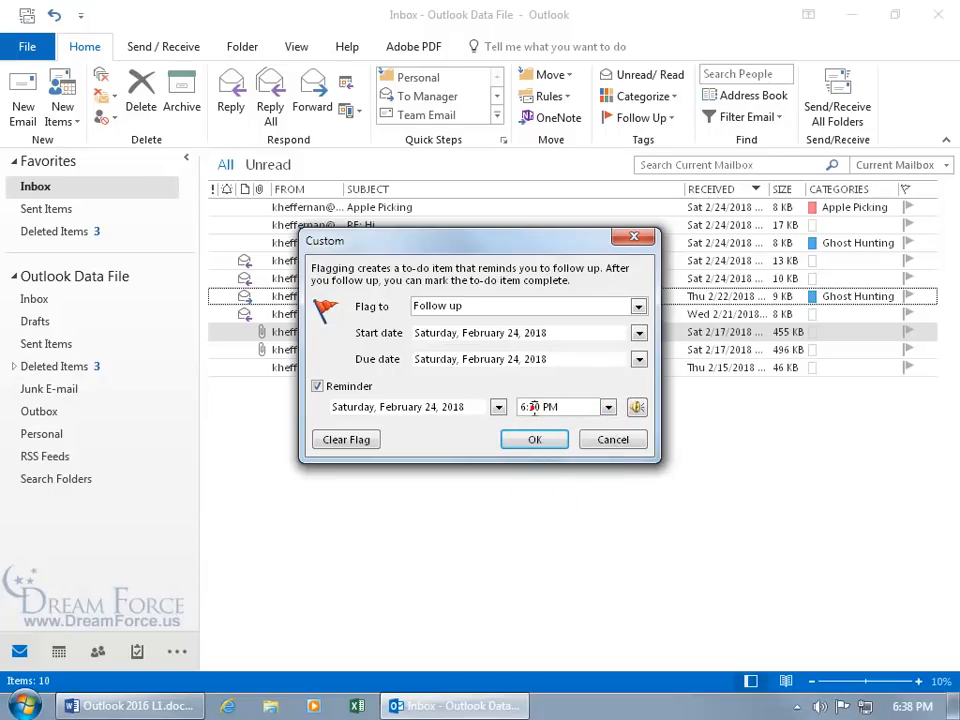
left_click(538, 405)
key("BackSpace")
type("9")
key("Return")
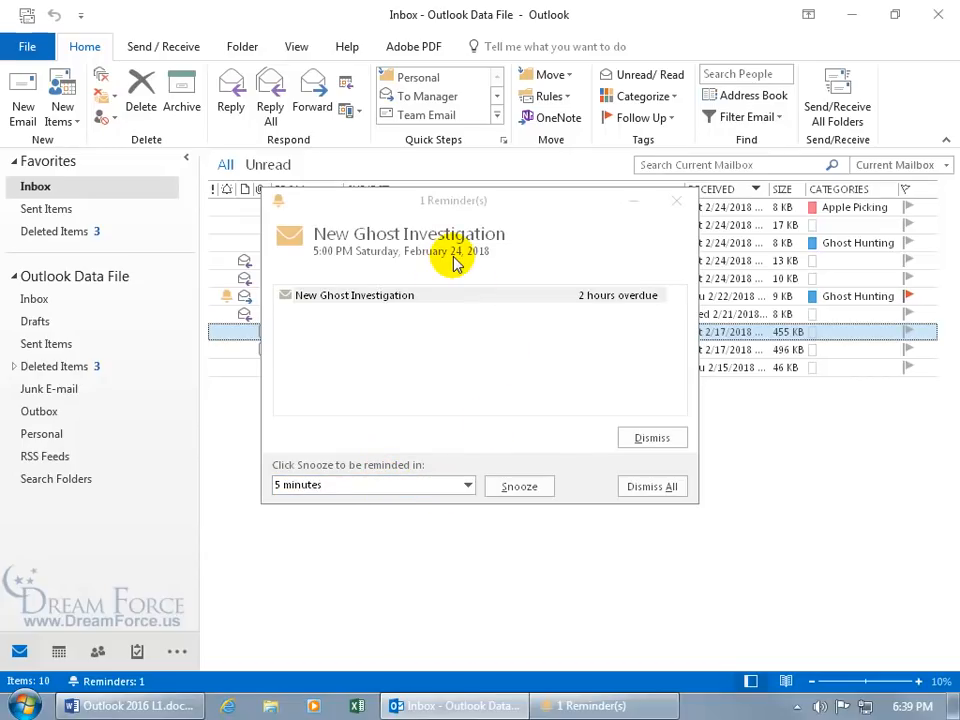
Step: Review the snooze intervals in the reminder window, and open the "New Ghost Investigation" email from its reminder
left_click(677, 201)
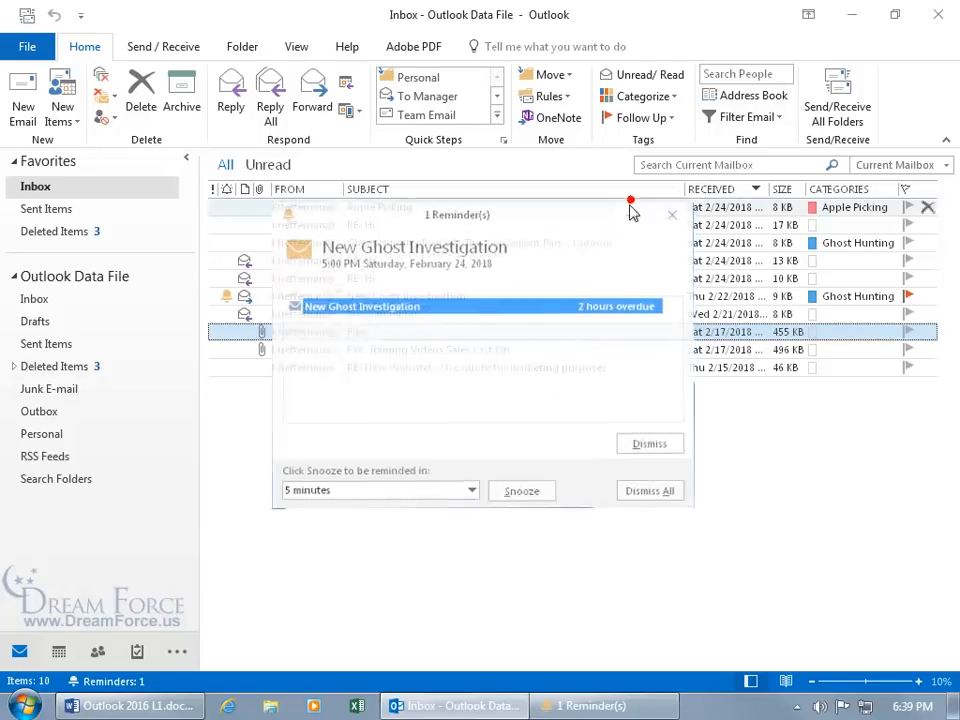
left_click(602, 708)
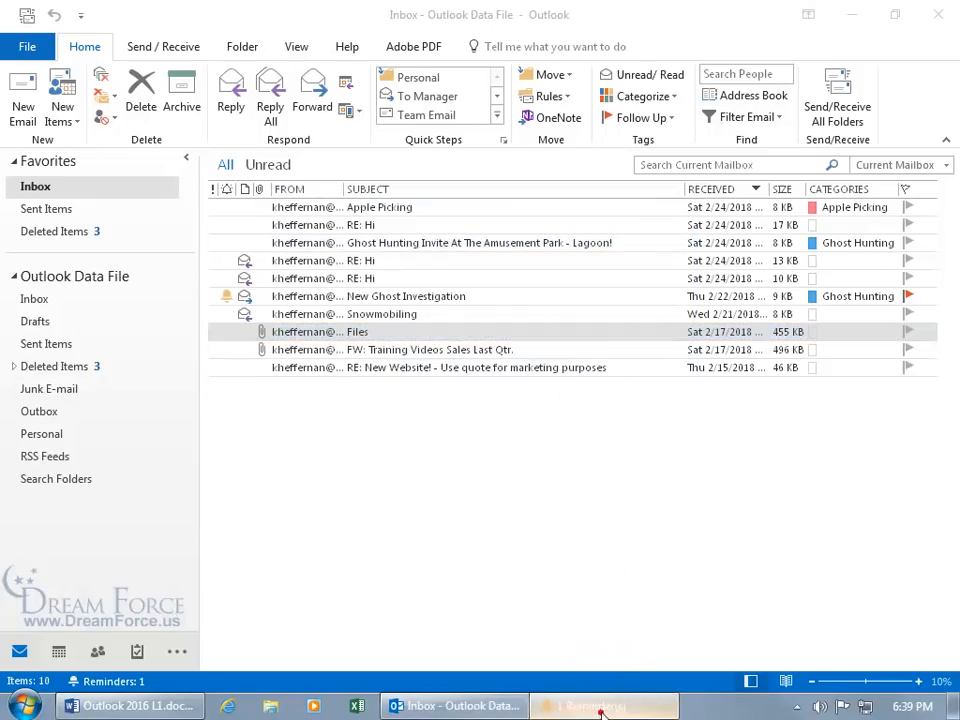
left_click(468, 486)
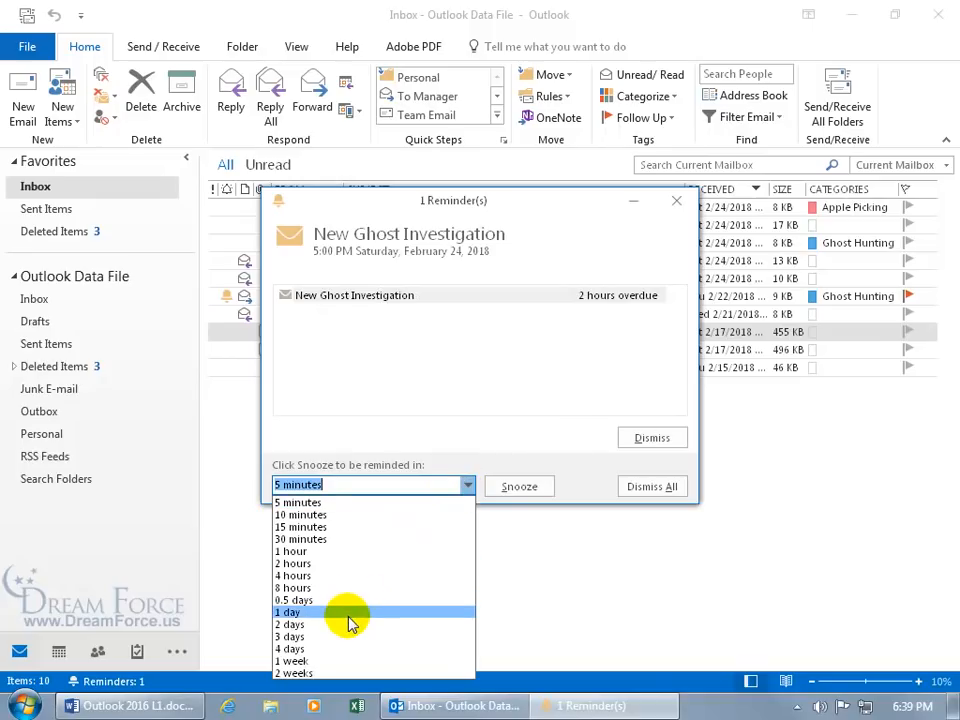
left_click(557, 450)
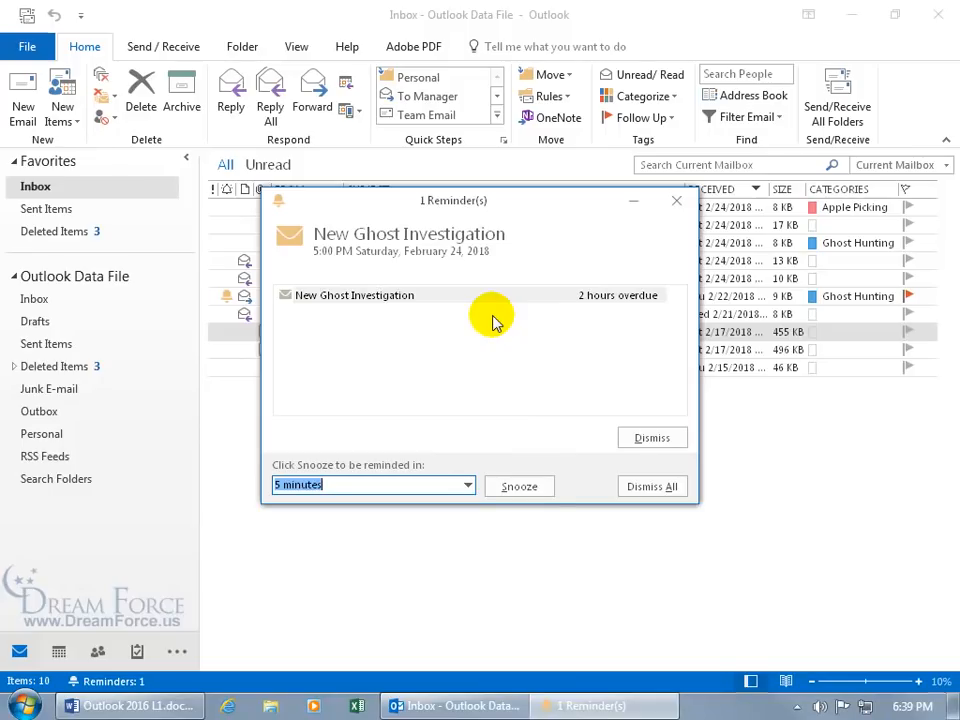
left_click(525, 300)
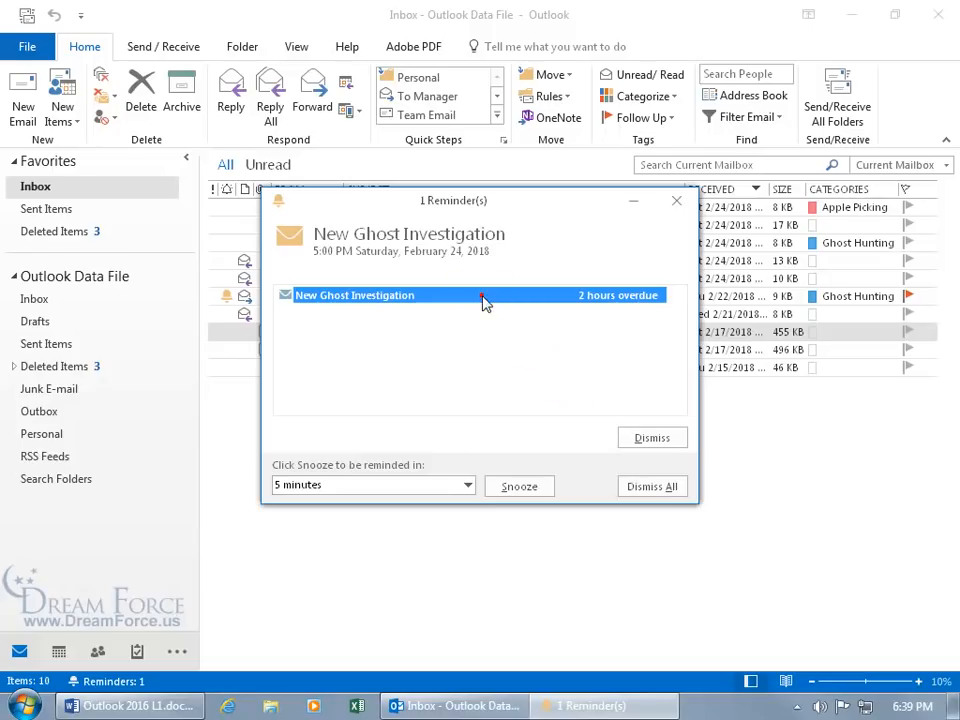
double_click(484, 297)
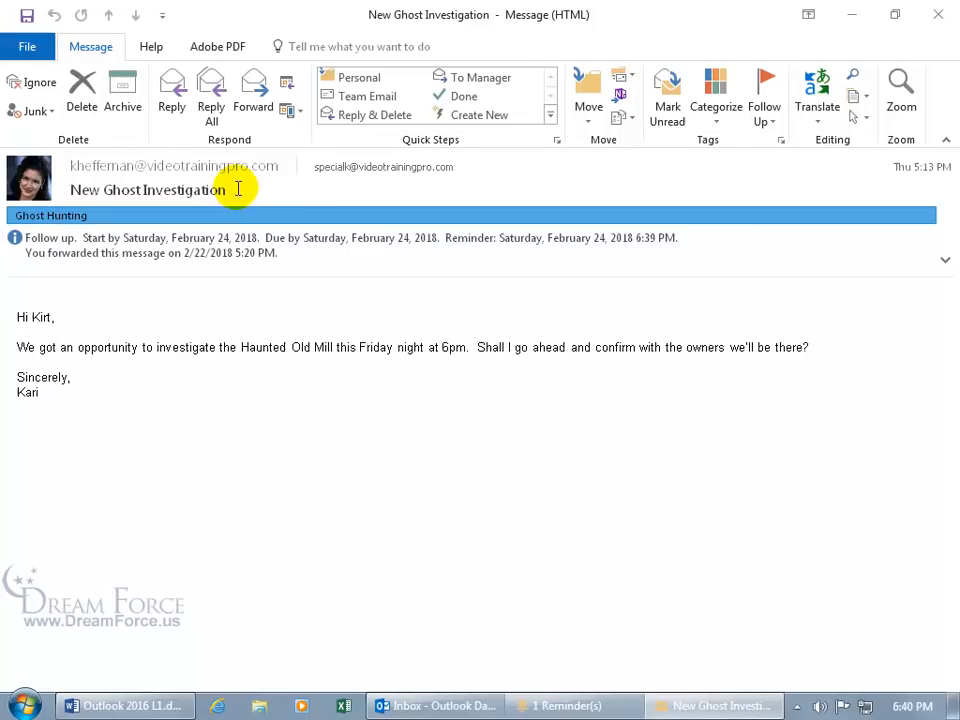
Step: Change the open email's custom flag to For Your Information
left_click(764, 118)
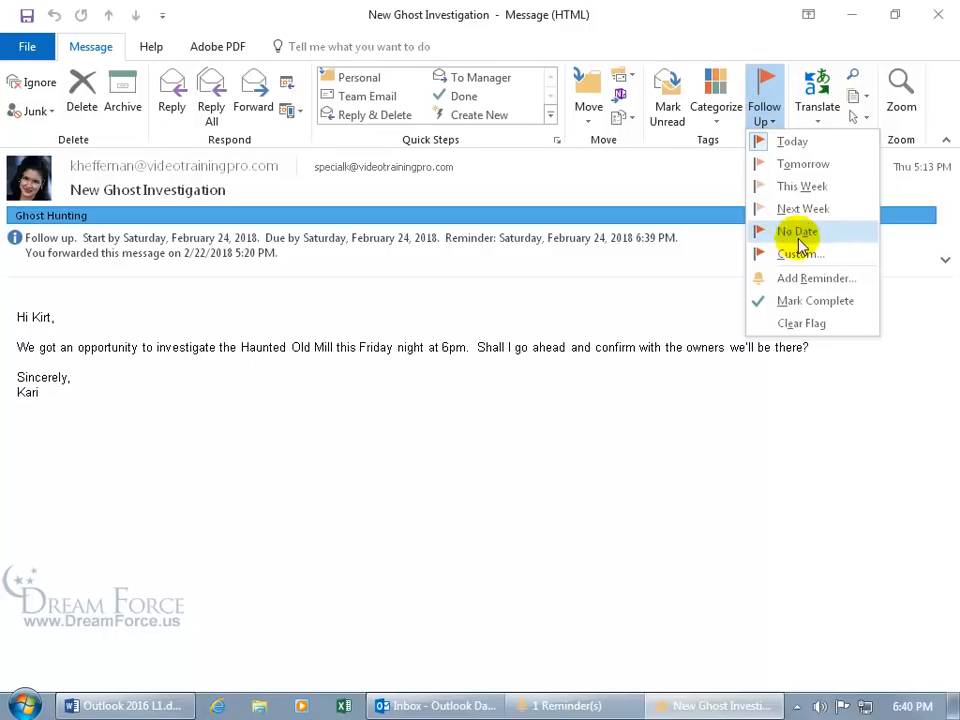
left_click(770, 253)
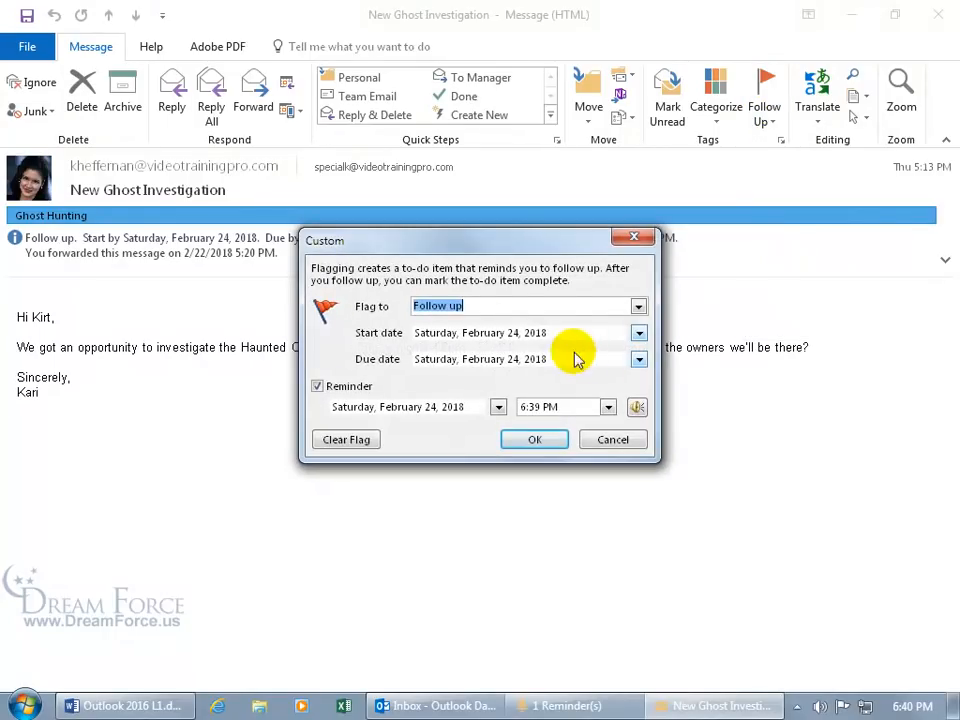
left_click(638, 306)
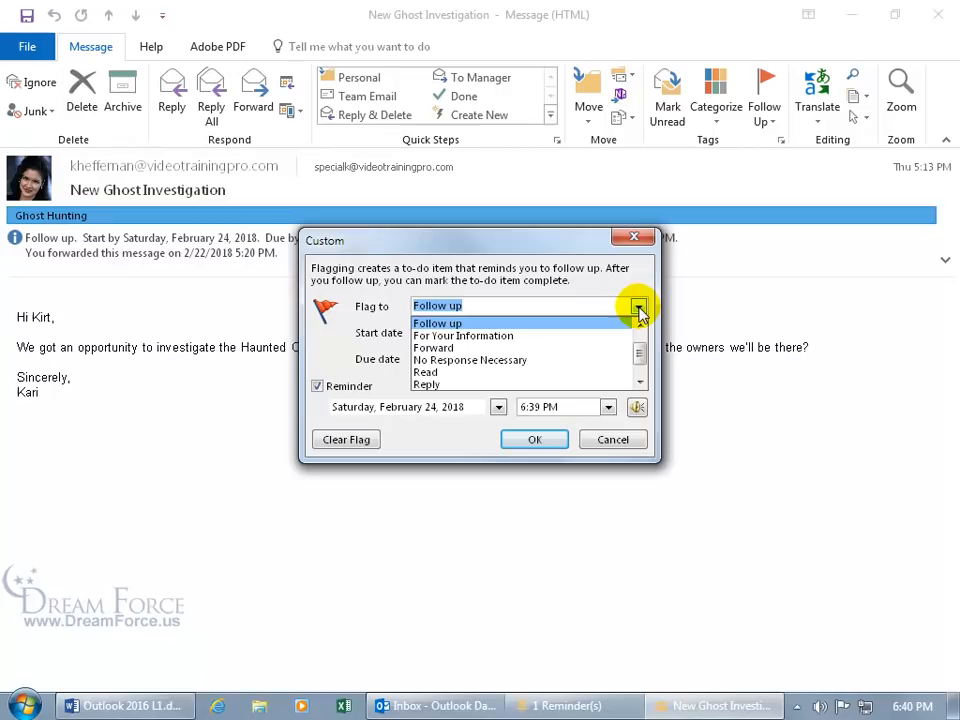
left_click(591, 336)
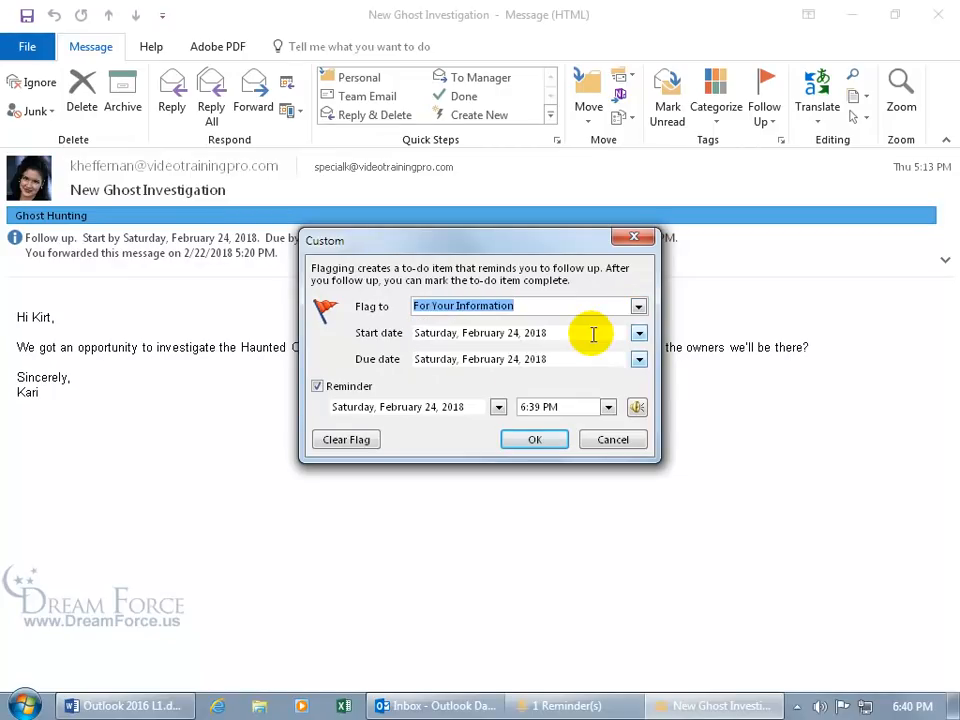
left_click(551, 440)
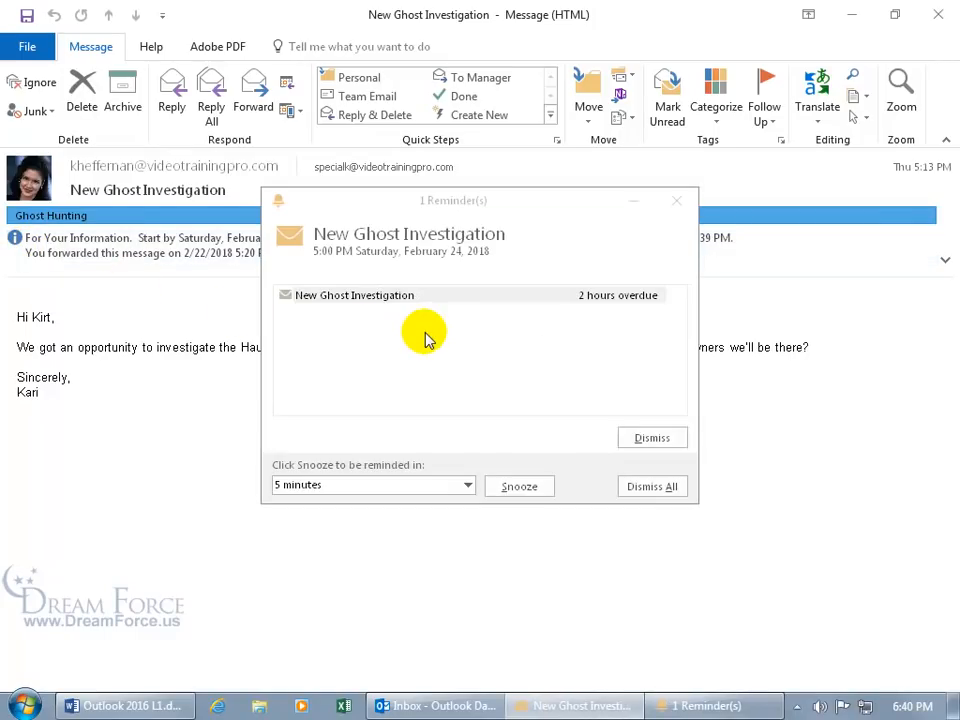
Step: Close the open "New Ghost Investigation" email, and dismiss its reminder
left_click(632, 202)
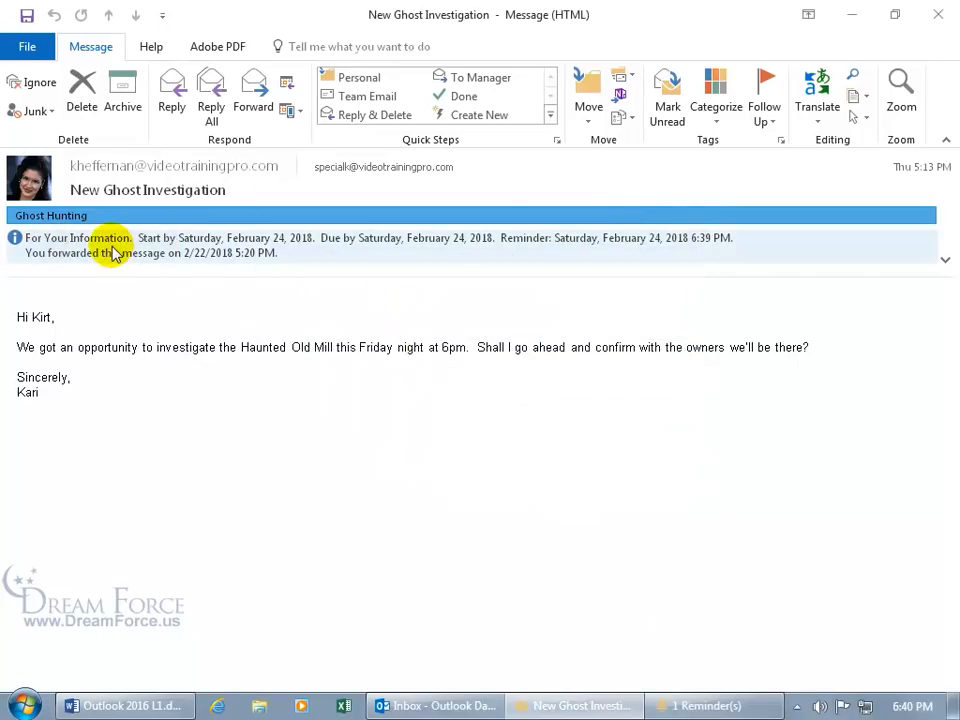
left_click(936, 15)
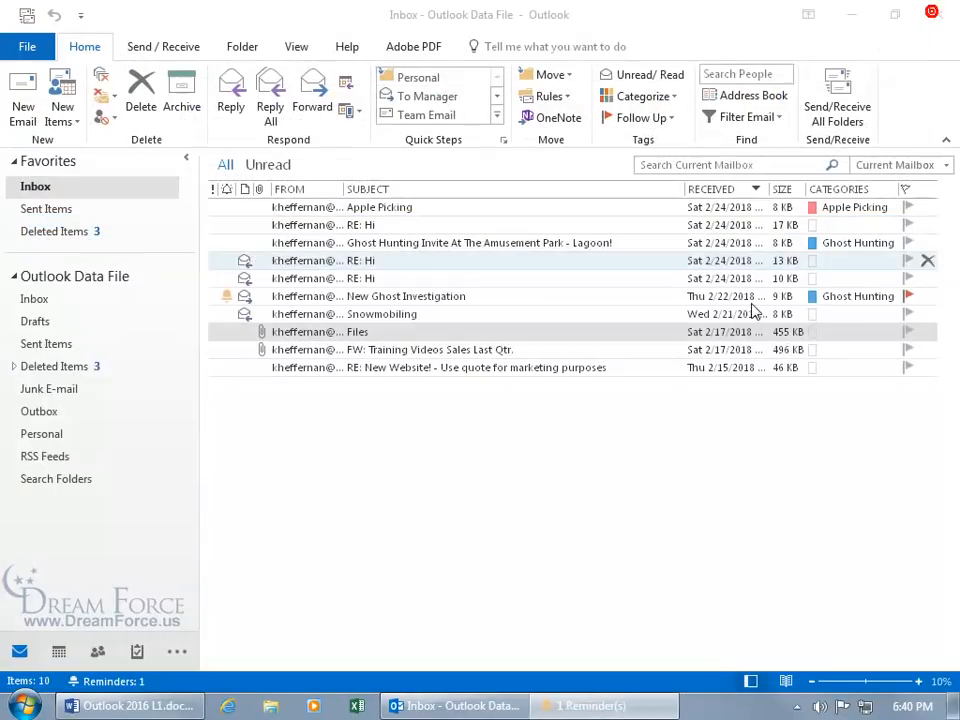
left_click(621, 704)
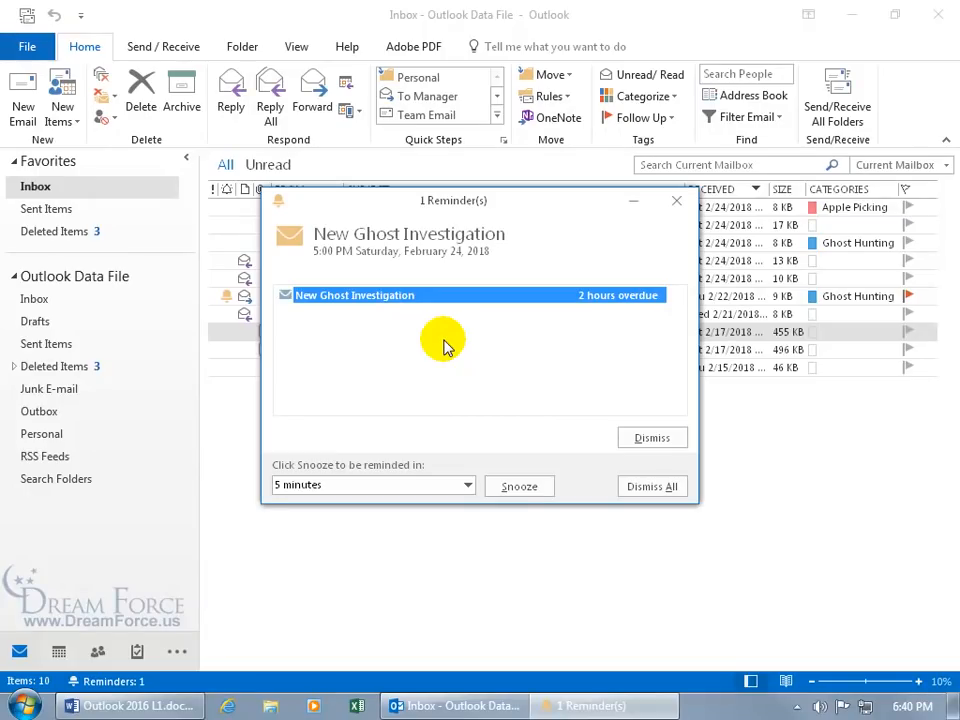
left_click(664, 440)
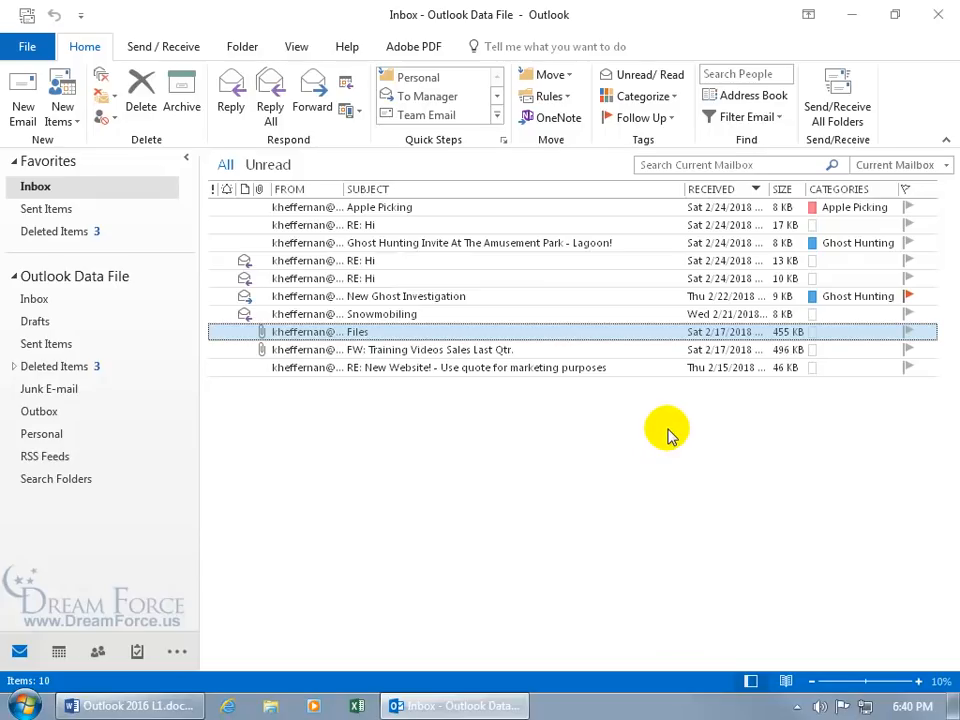
Step: Clear the "New Ghost Investigation" email's flag from its Custom flag settings
right_click(911, 300)
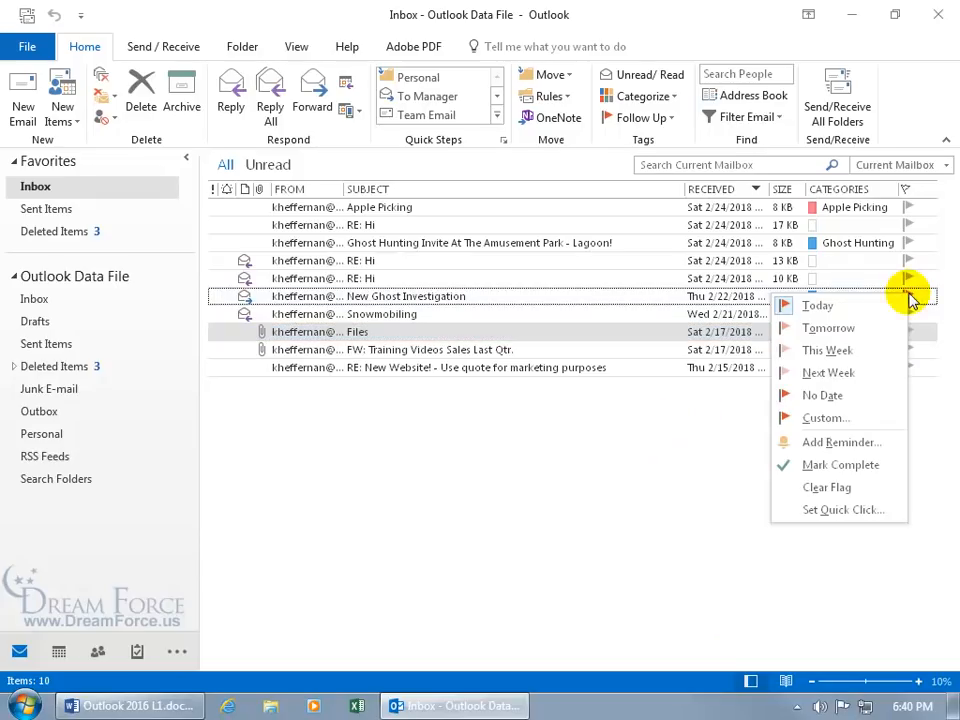
left_click(825, 418)
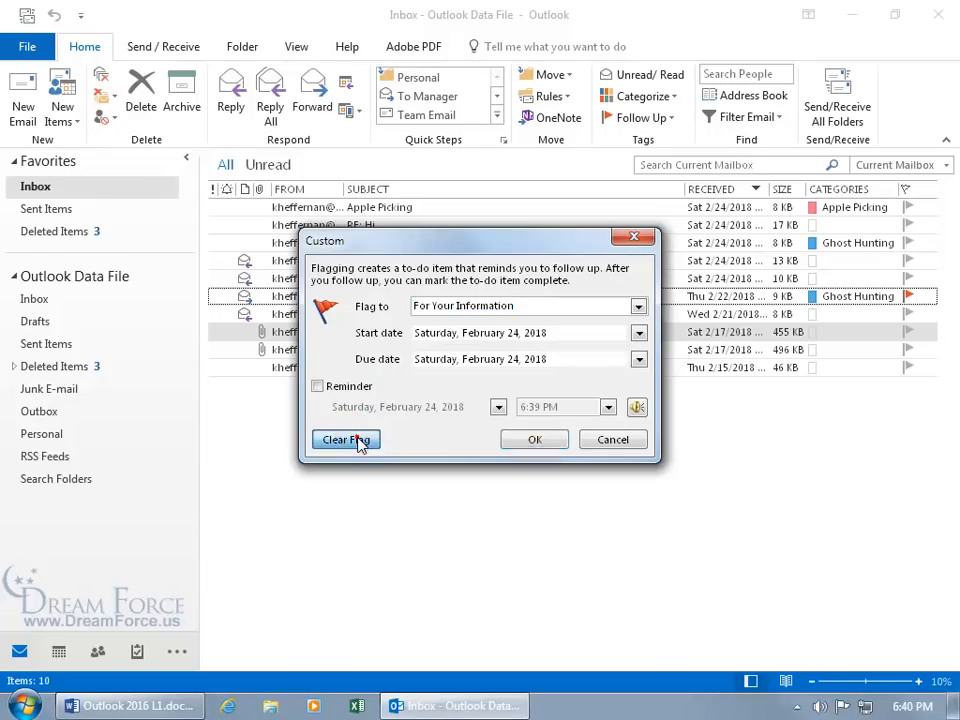
left_click(359, 443)
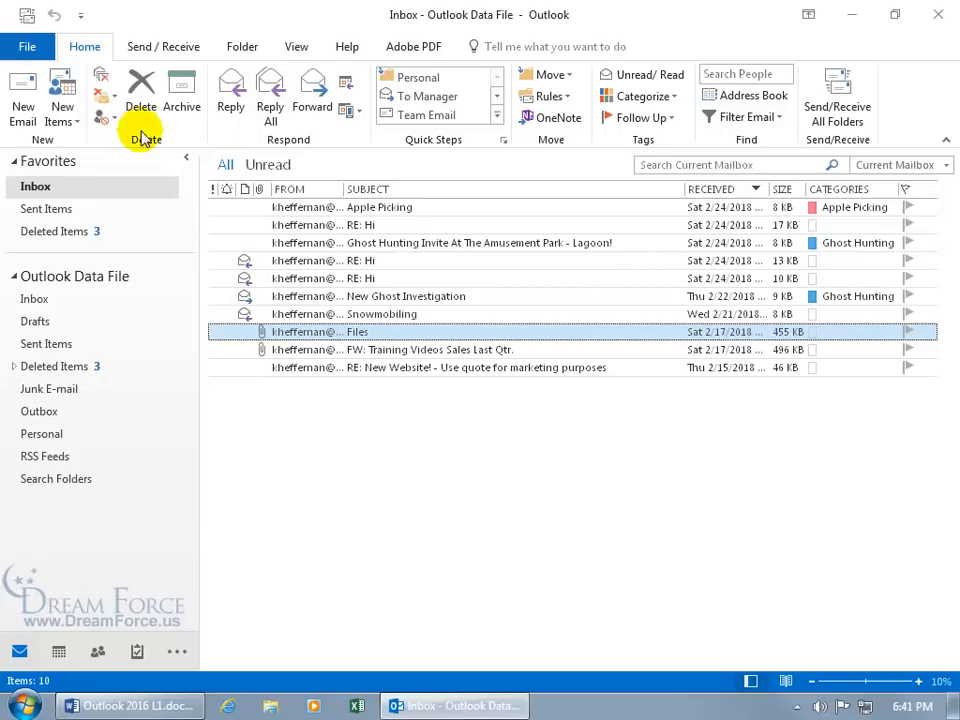
Step: Flag the "New Ghost Investigation" email for follow-up Today
left_click(695, 296)
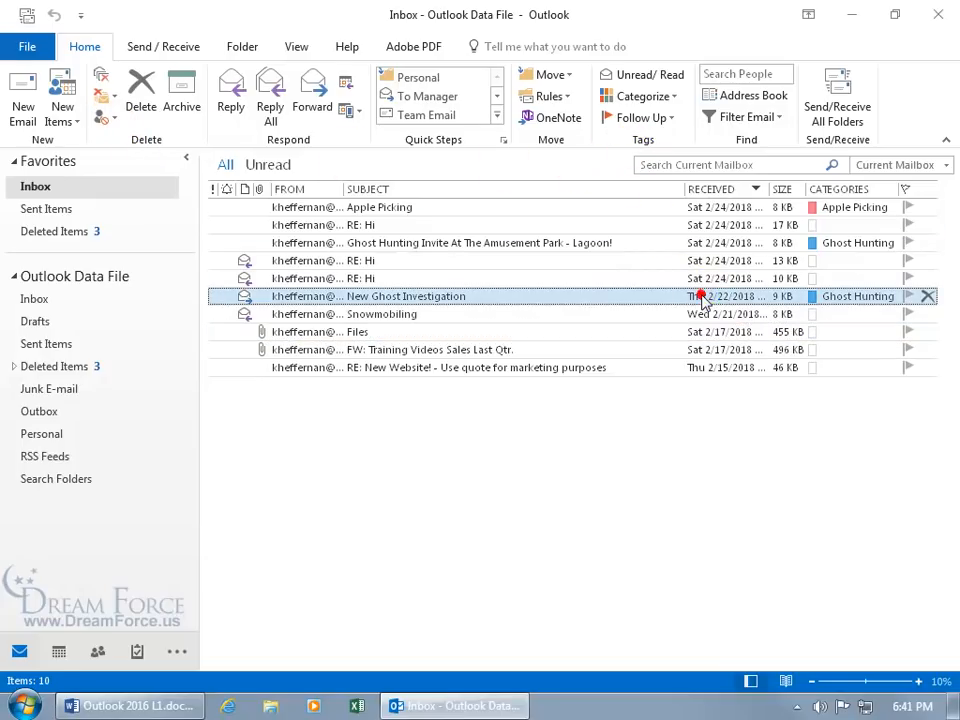
left_click(668, 119)
left_click(658, 145)
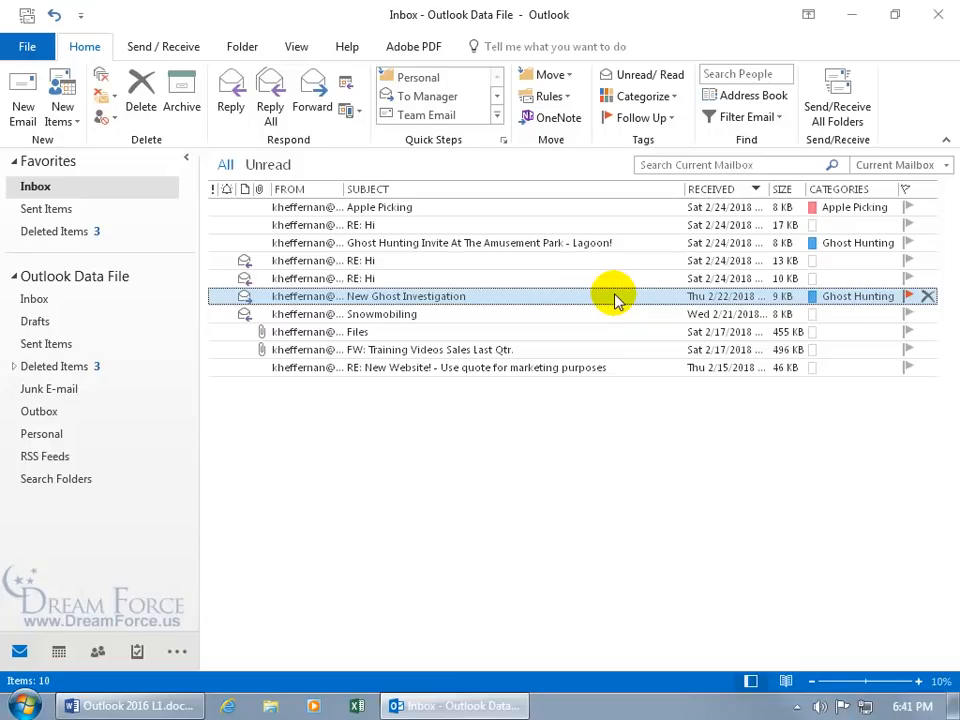
Step: Show Tasks in the To-Do Bar beside the Inbox
left_click(295, 47)
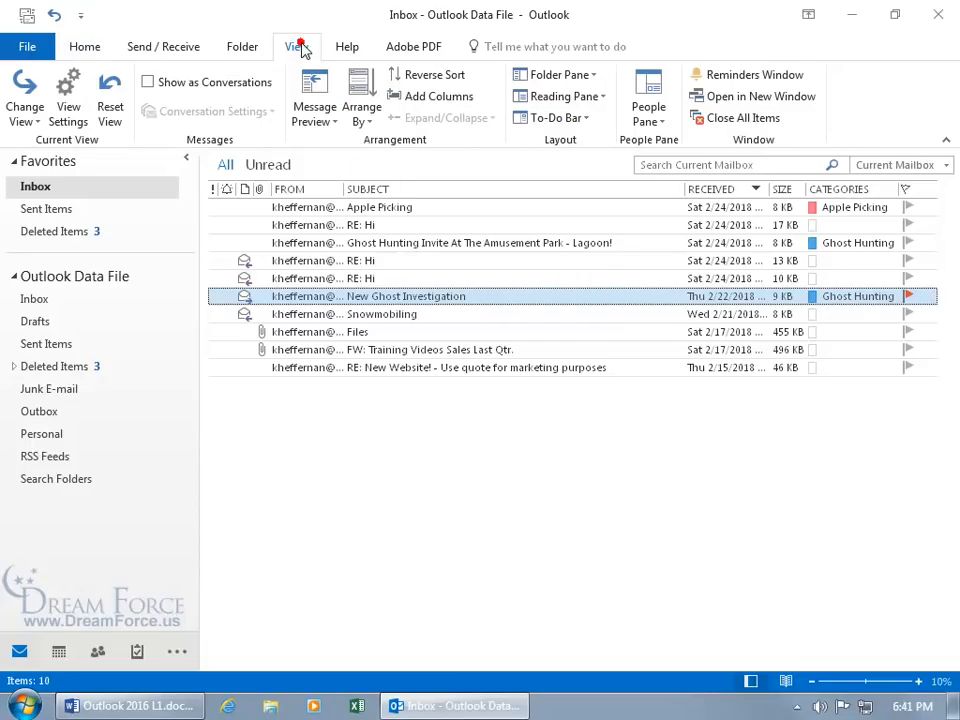
left_click(587, 119)
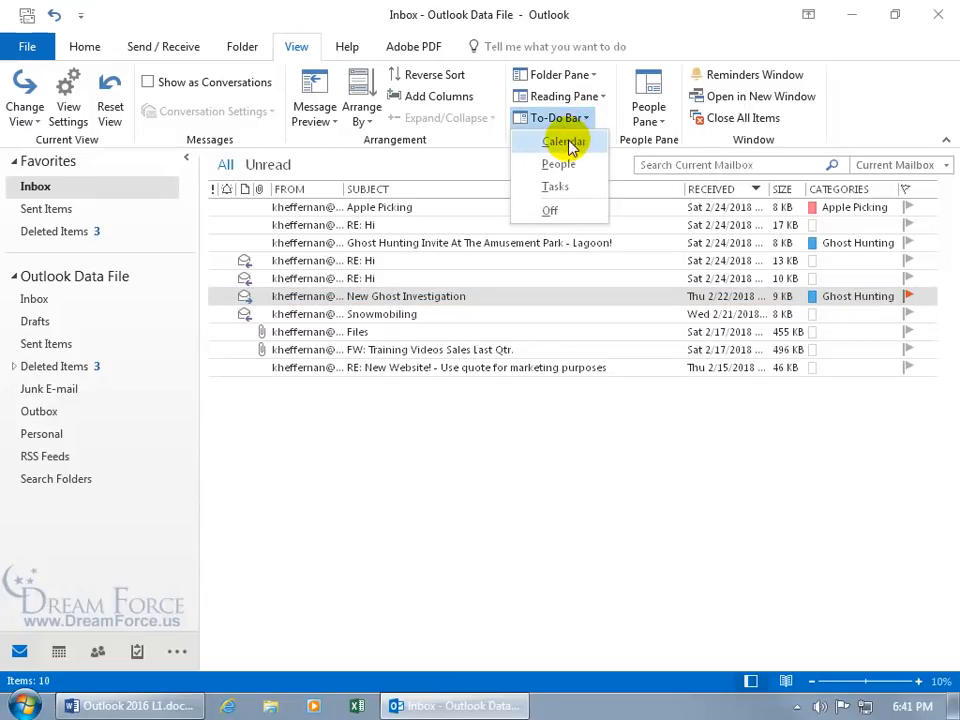
left_click(560, 192)
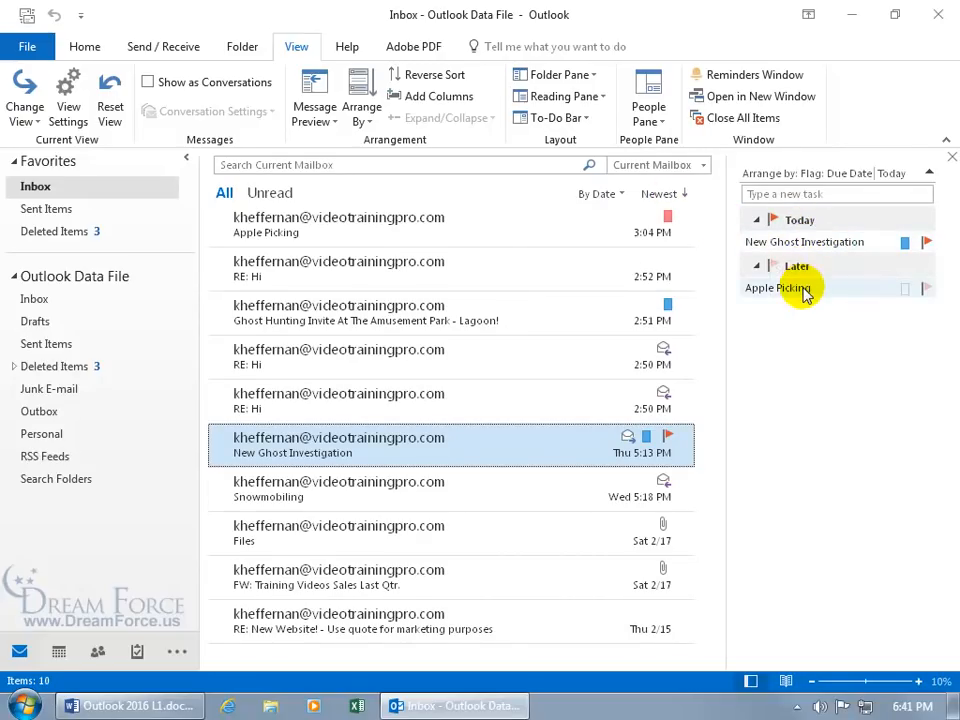
Step: Open the Apple Picking task from the To-Do Bar to check its dates, and close both the task and the bar
mouse_move(806, 292)
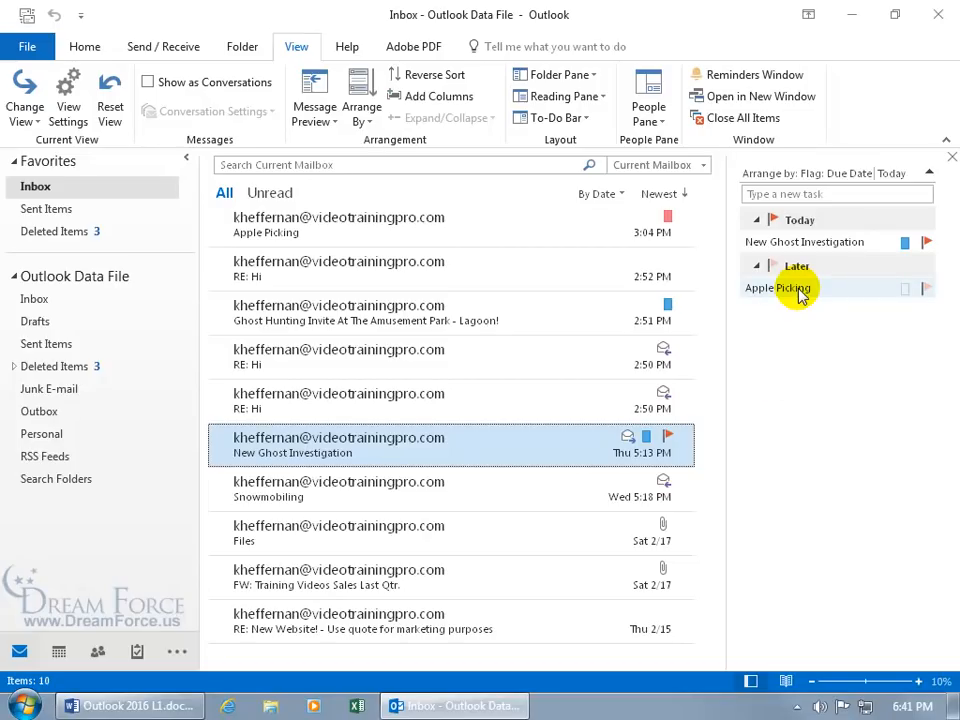
double_click(798, 290)
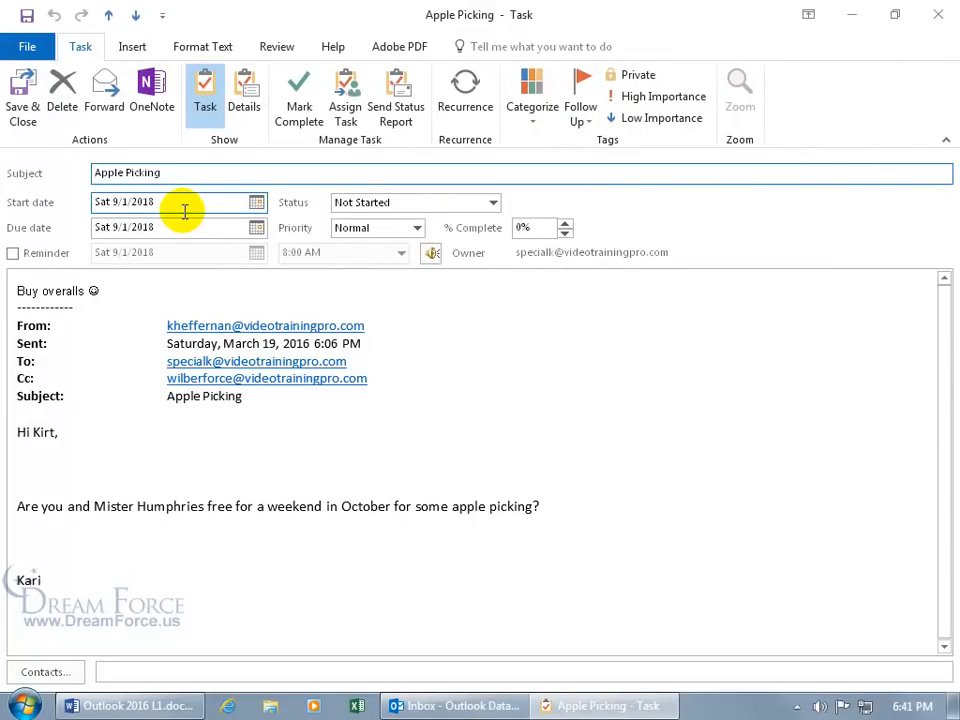
left_click(938, 14)
mouse_move(857, 251)
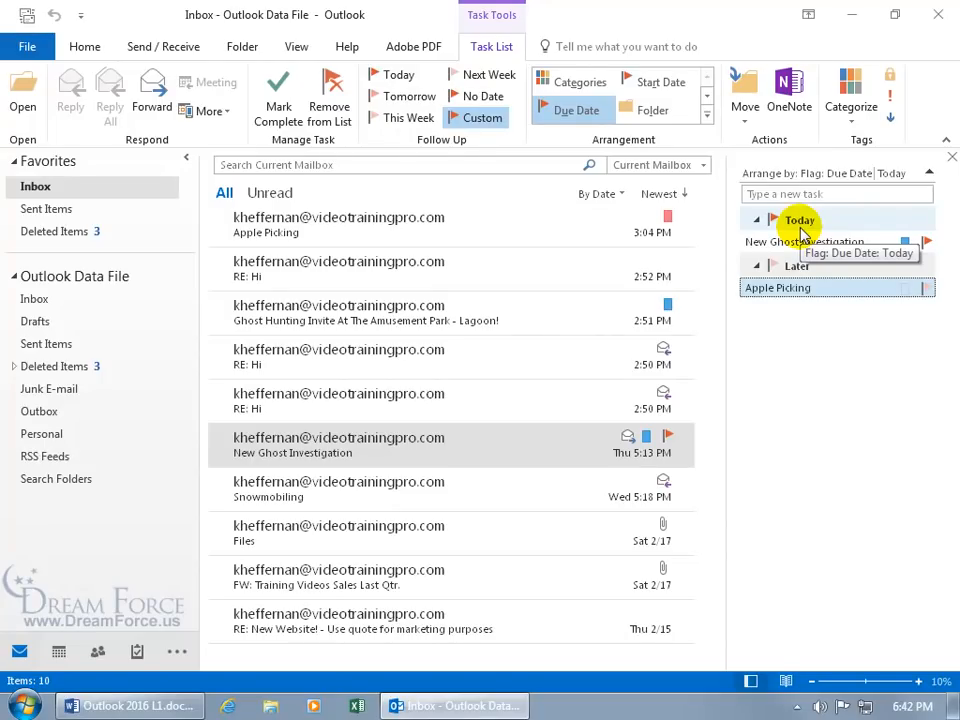
left_click(952, 157)
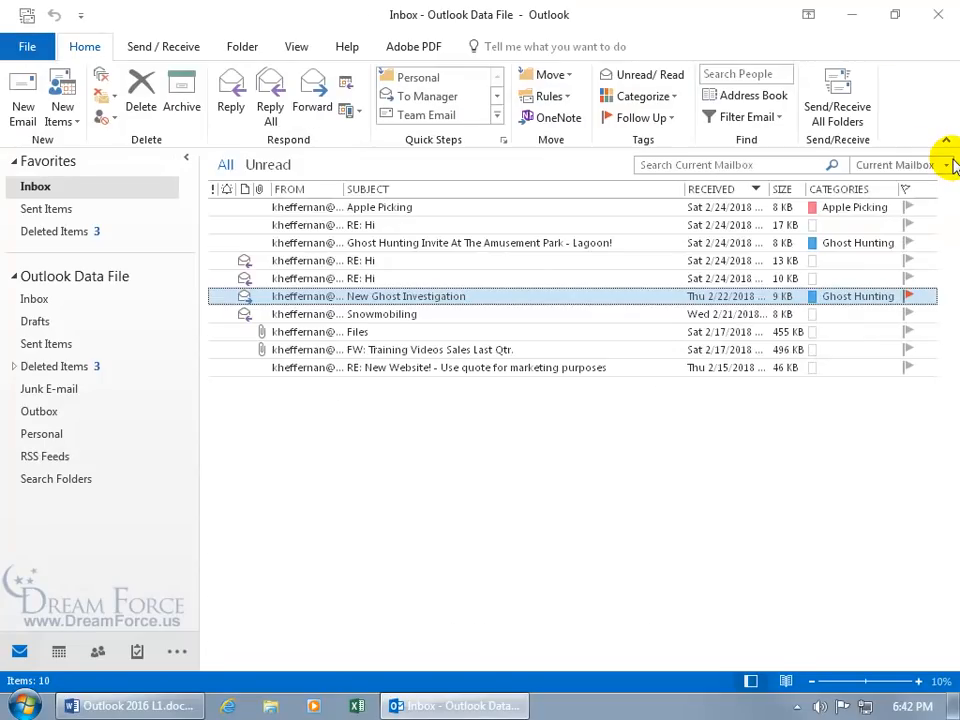
Step: Switch to Tasks, and compare the items in the To-Do List with those in the Tasks folder
left_click(137, 652)
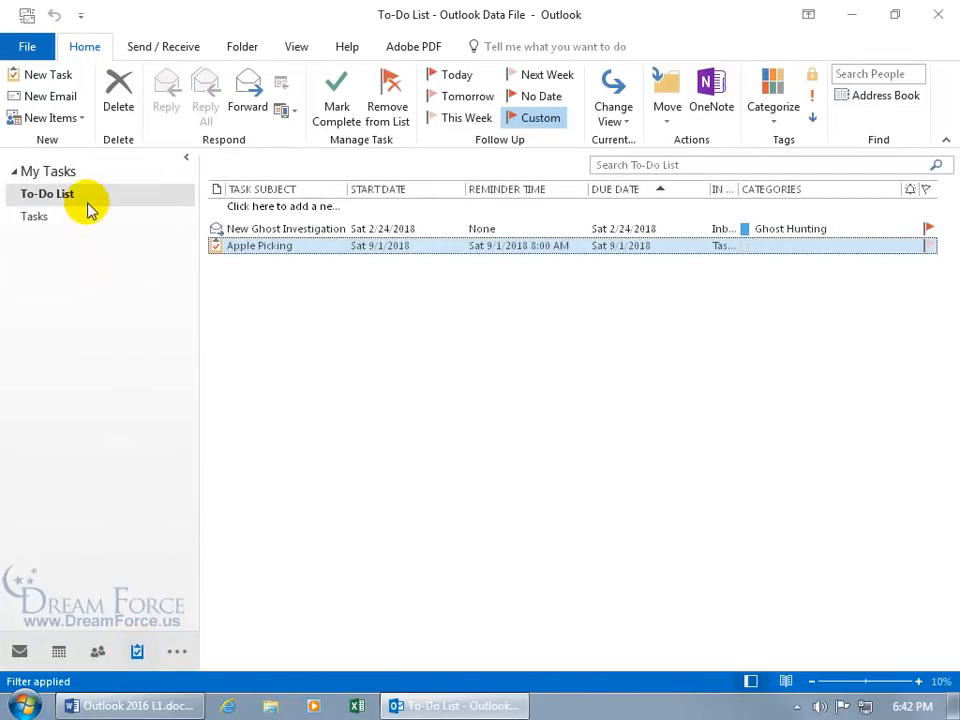
left_click(47, 218)
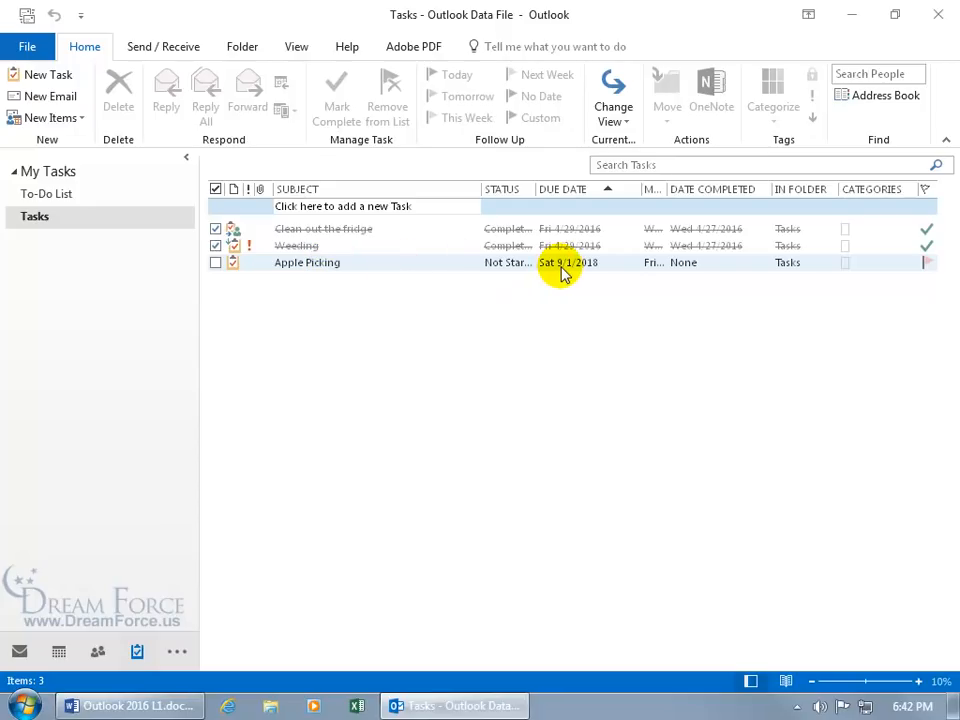
left_click(75, 198)
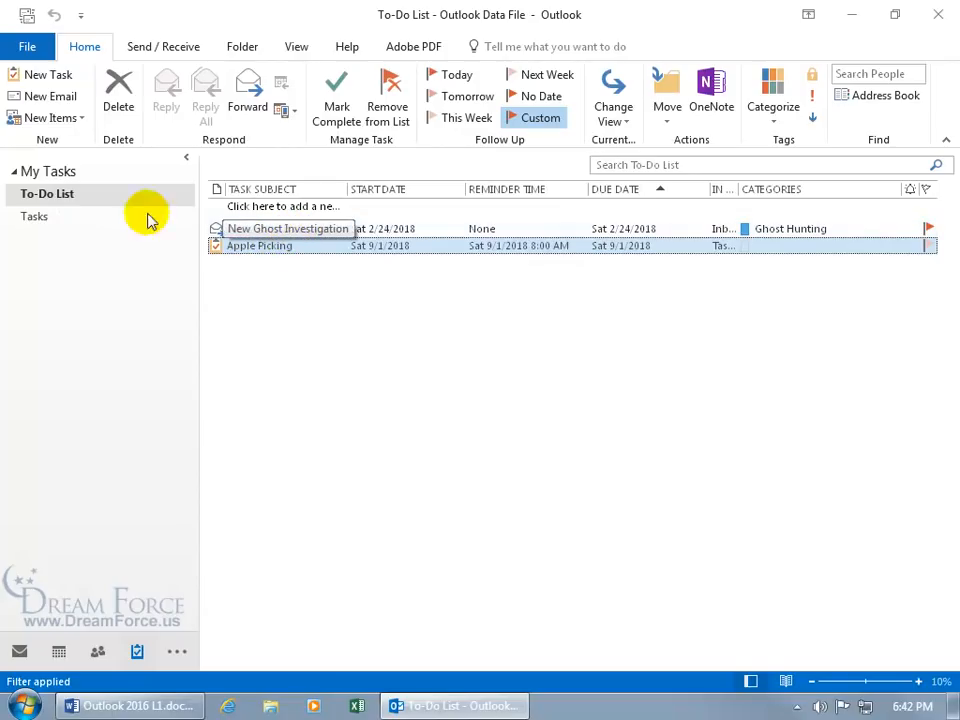
left_click(37, 217)
left_click(52, 196)
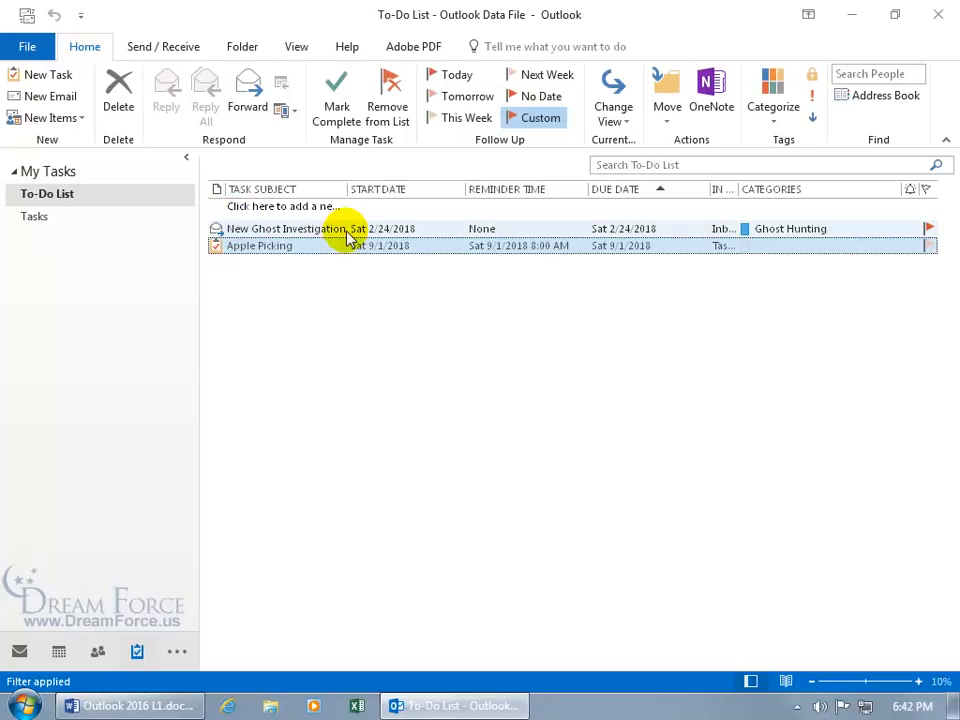
Step: Open the "New Ghost Investigation" email from the To-Do List, close it, and mark its follow-up complete
double_click(348, 232)
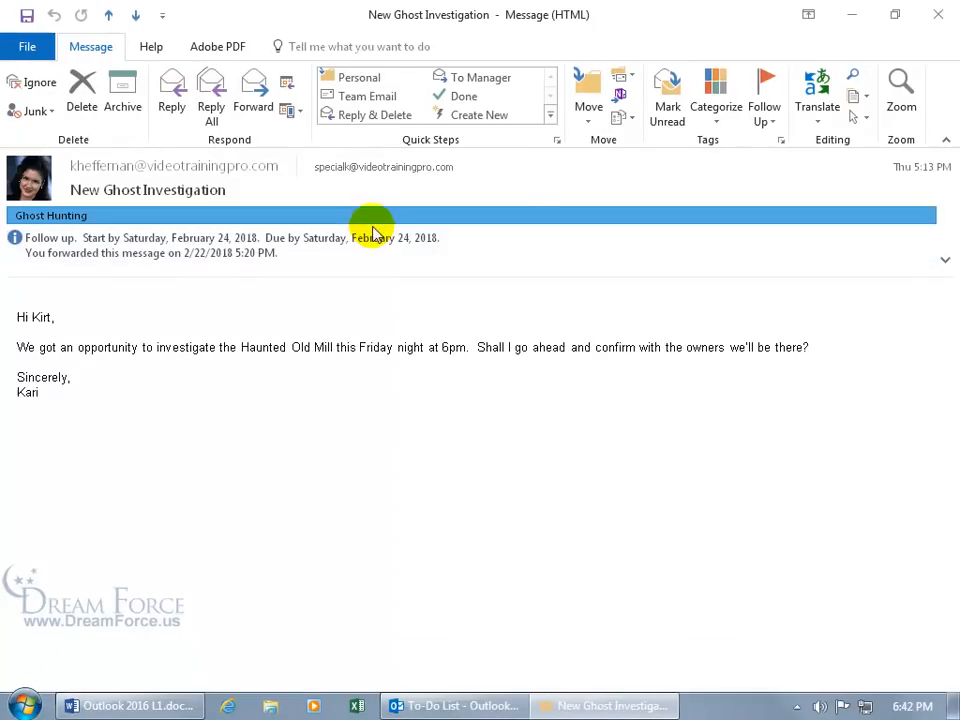
left_click(940, 12)
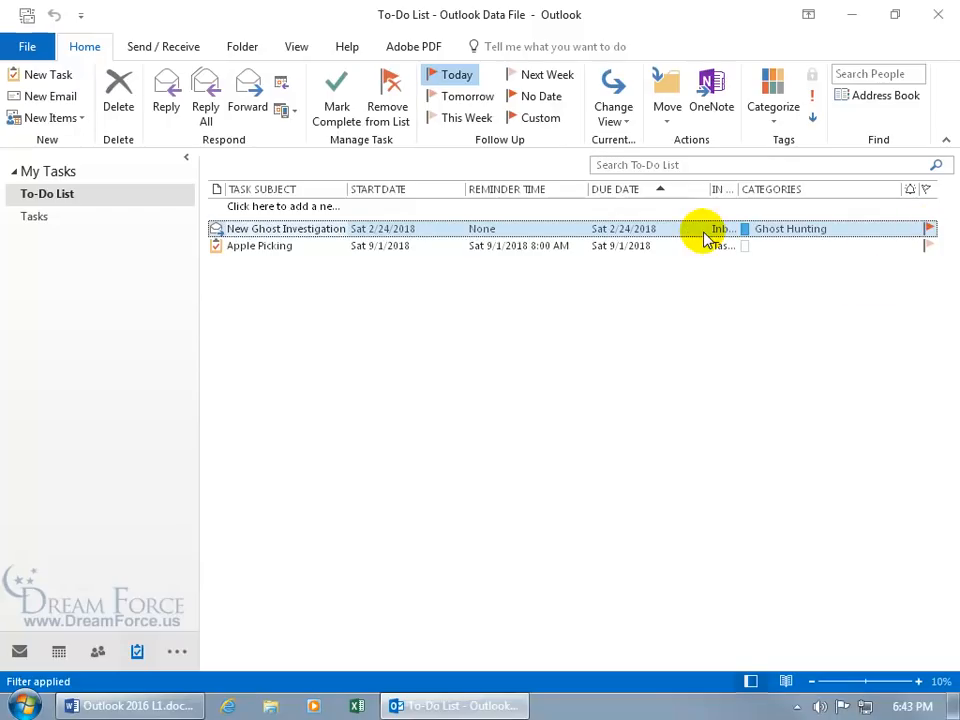
right_click(927, 229)
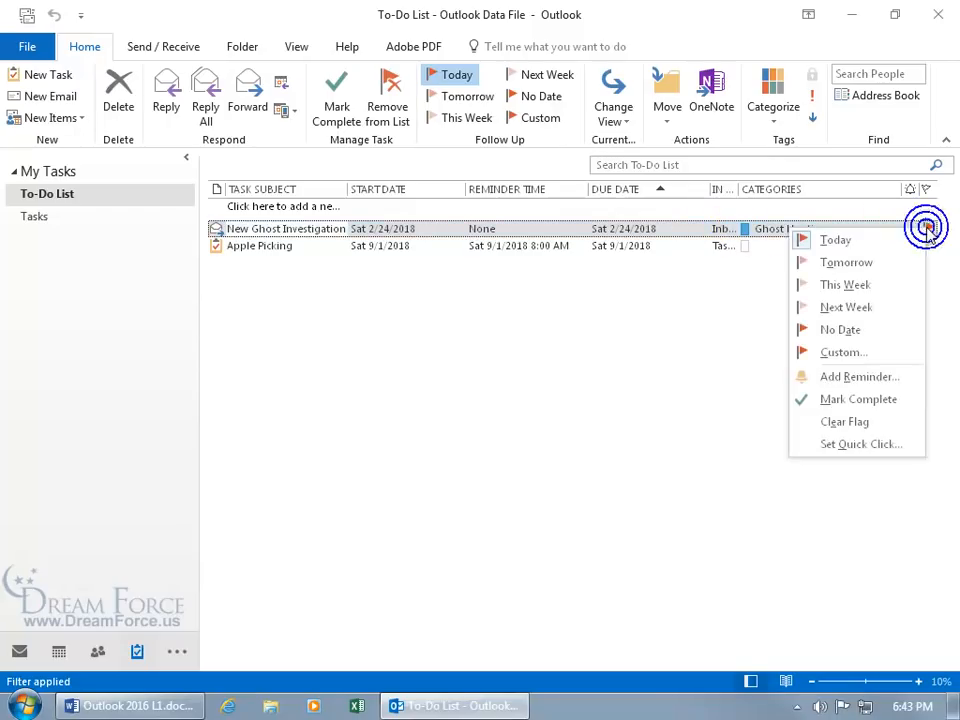
left_click(866, 400)
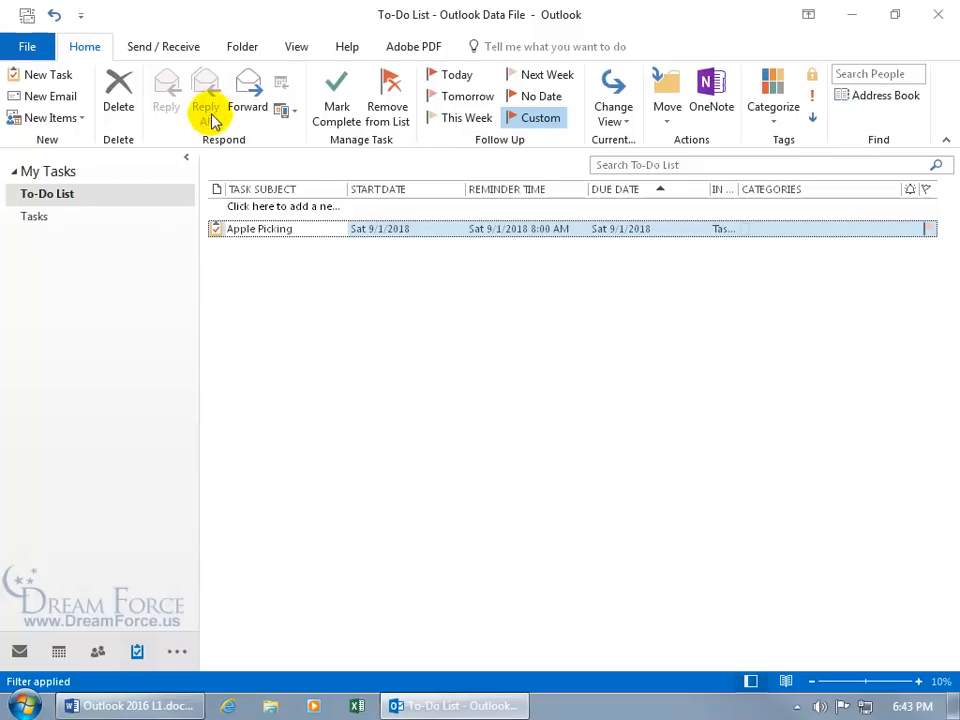
Step: Check the remaining tasks in the To-Do Bar, close the bar, and return to the Inbox
left_click(310, 48)
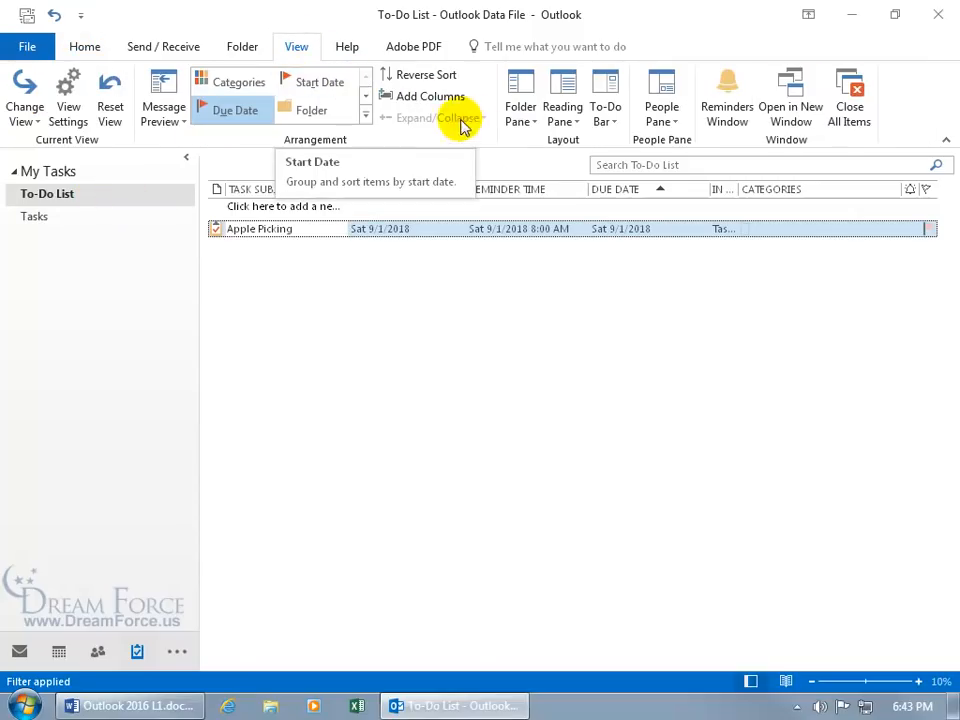
left_click(607, 121)
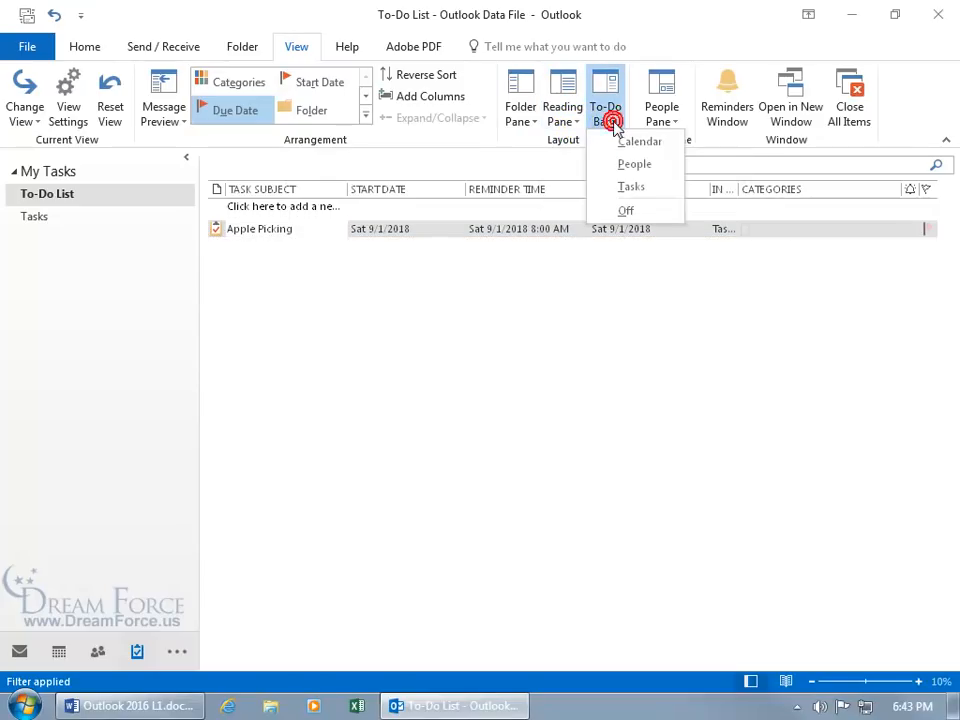
left_click(631, 187)
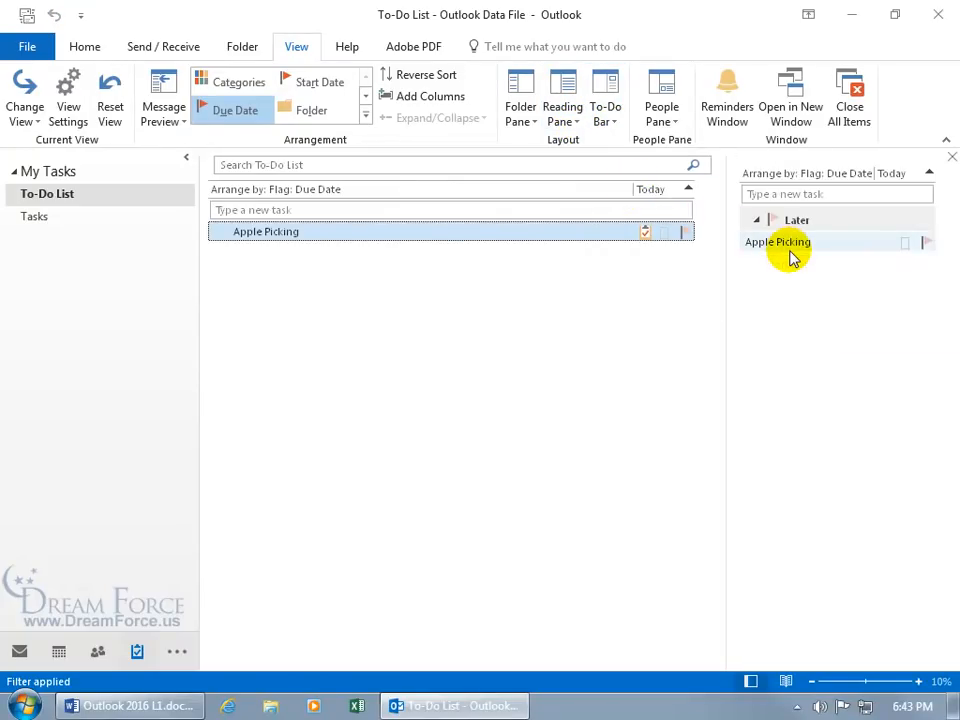
mouse_move(791, 257)
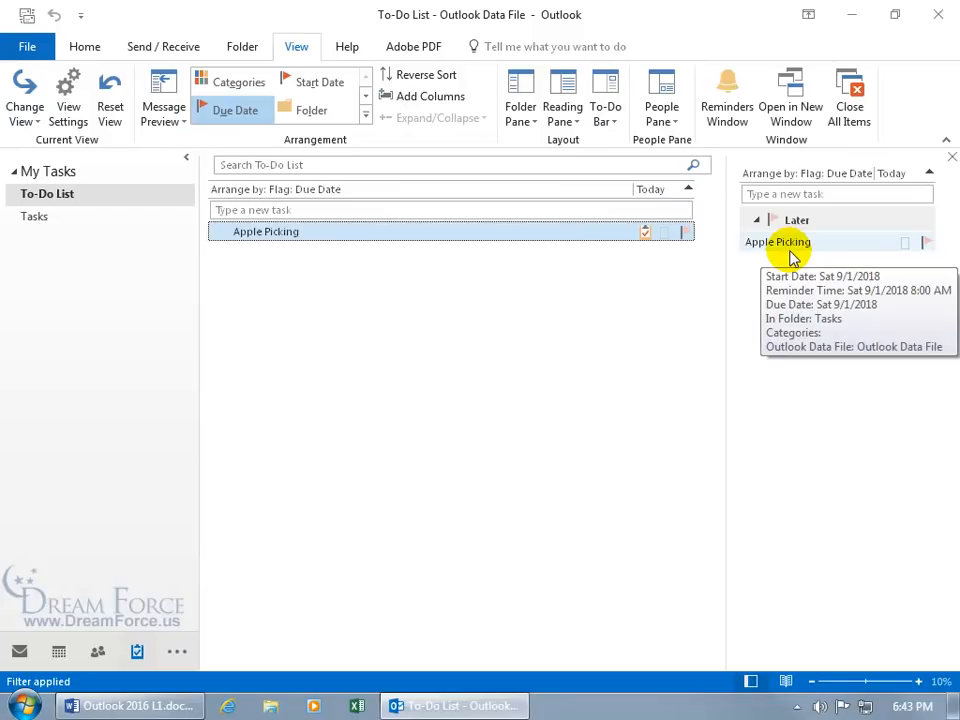
left_click(951, 157)
left_click(19, 651)
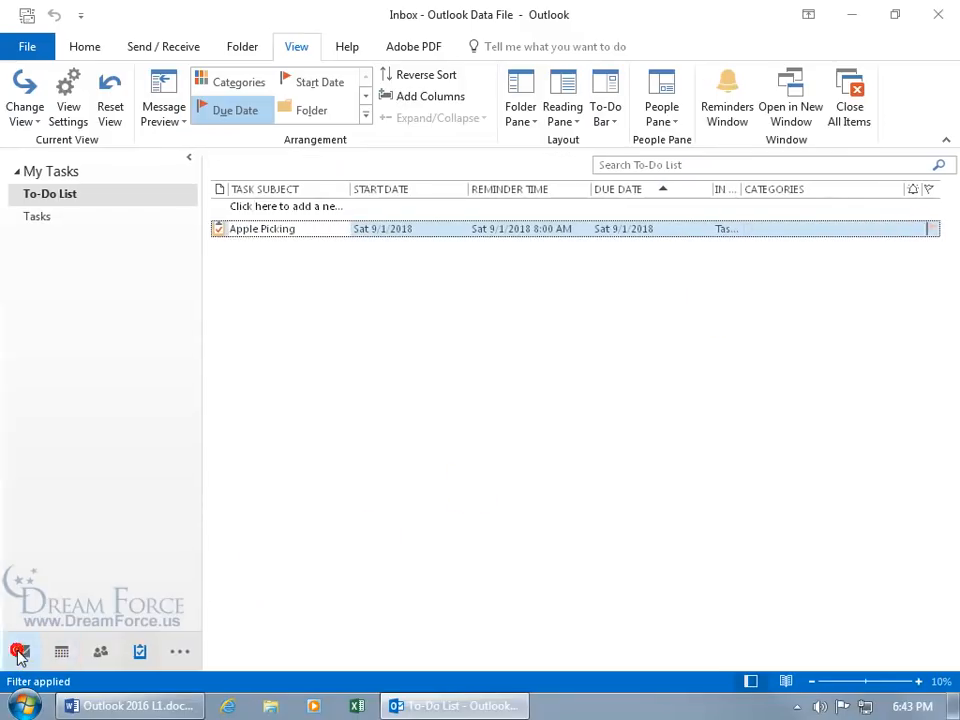
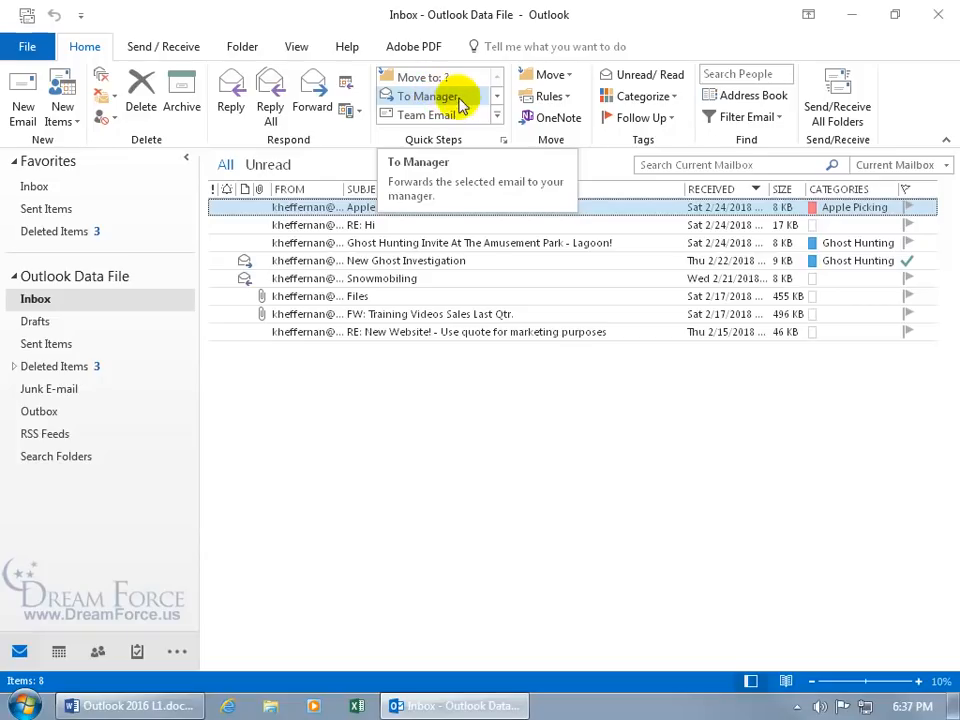
Step: Create a new Quick Step named High Importance
left_click(498, 118)
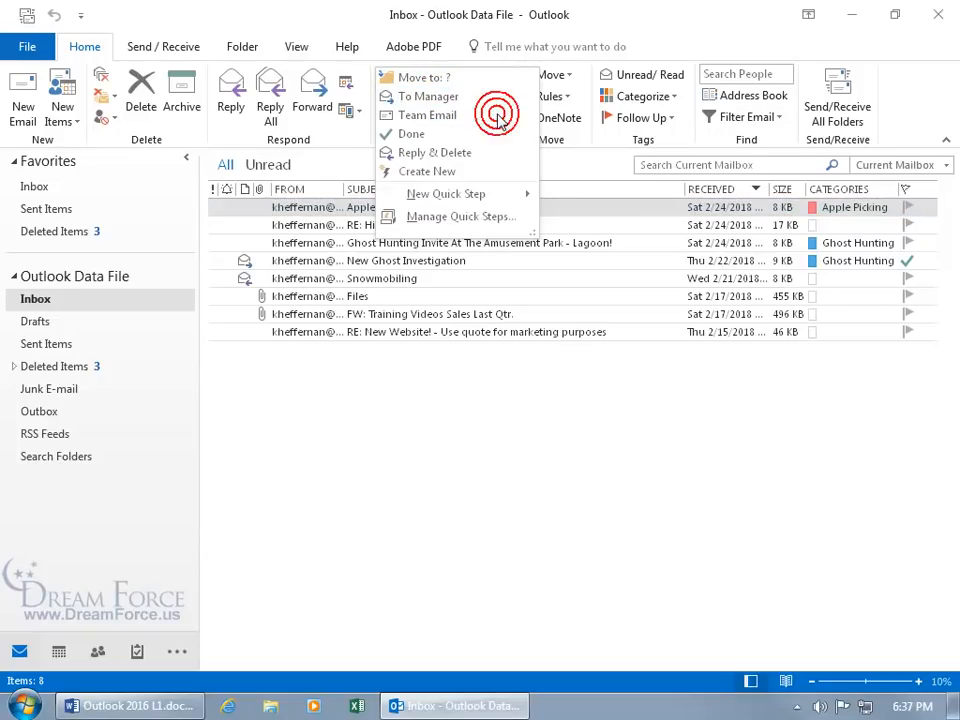
left_click(427, 173)
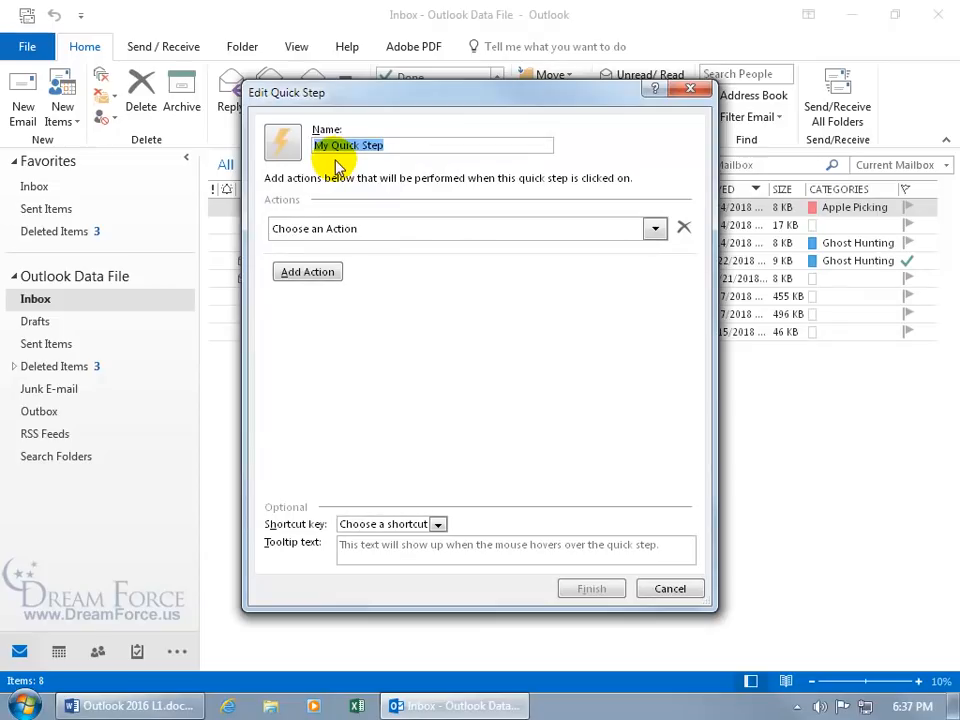
key("BackSpace")
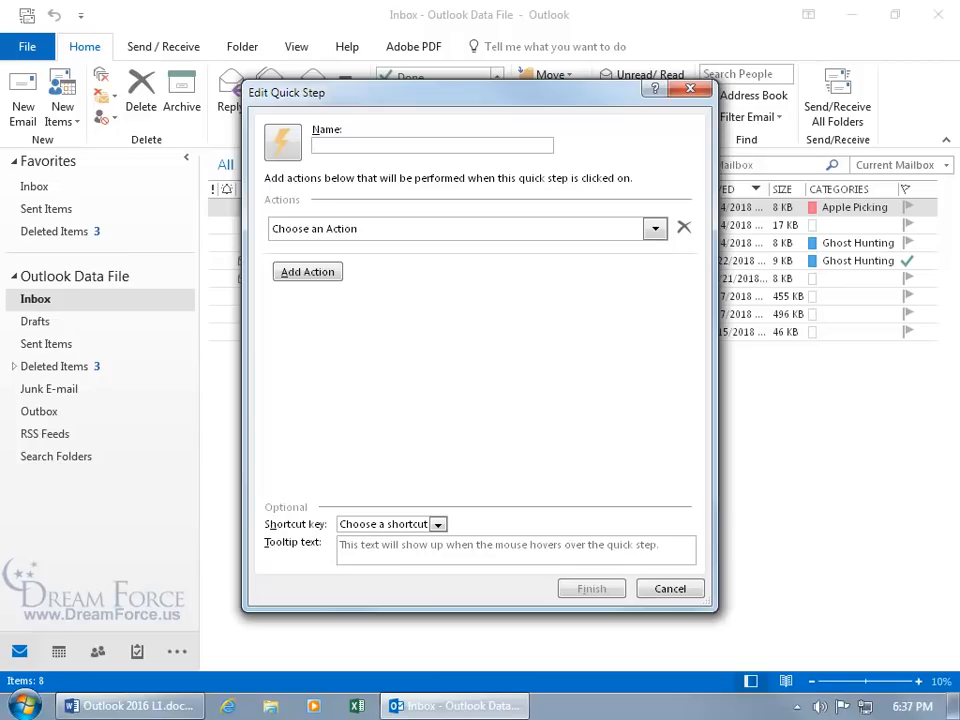
type("High Importance")
Step: Choose the smiley face icon for the High Importance Quick Step
left_click(290, 152)
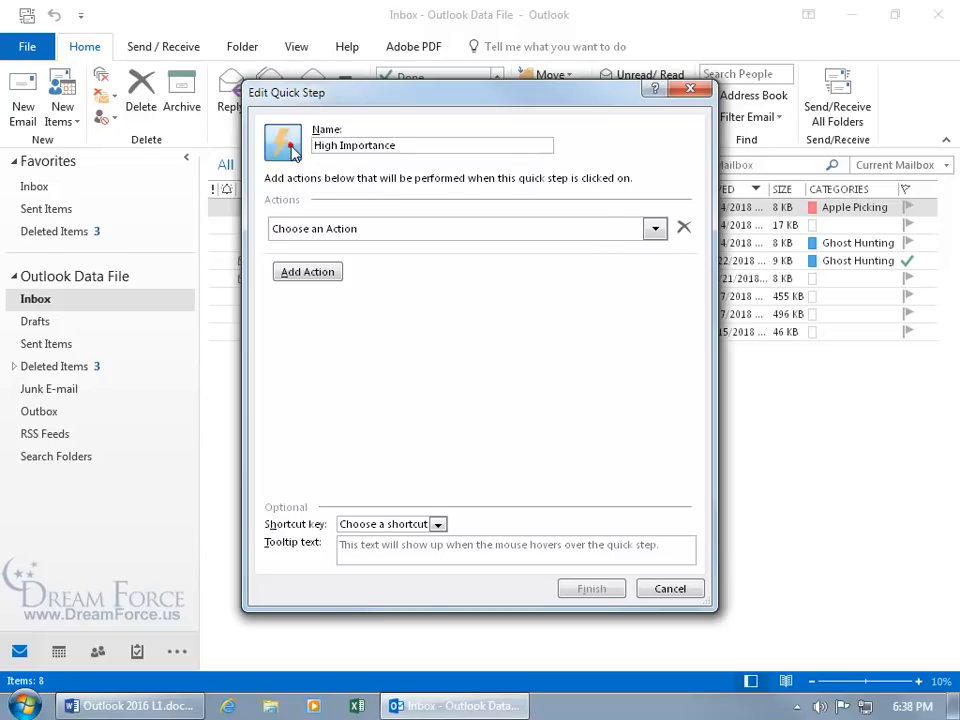
left_click_drag(575, 300, 574, 332)
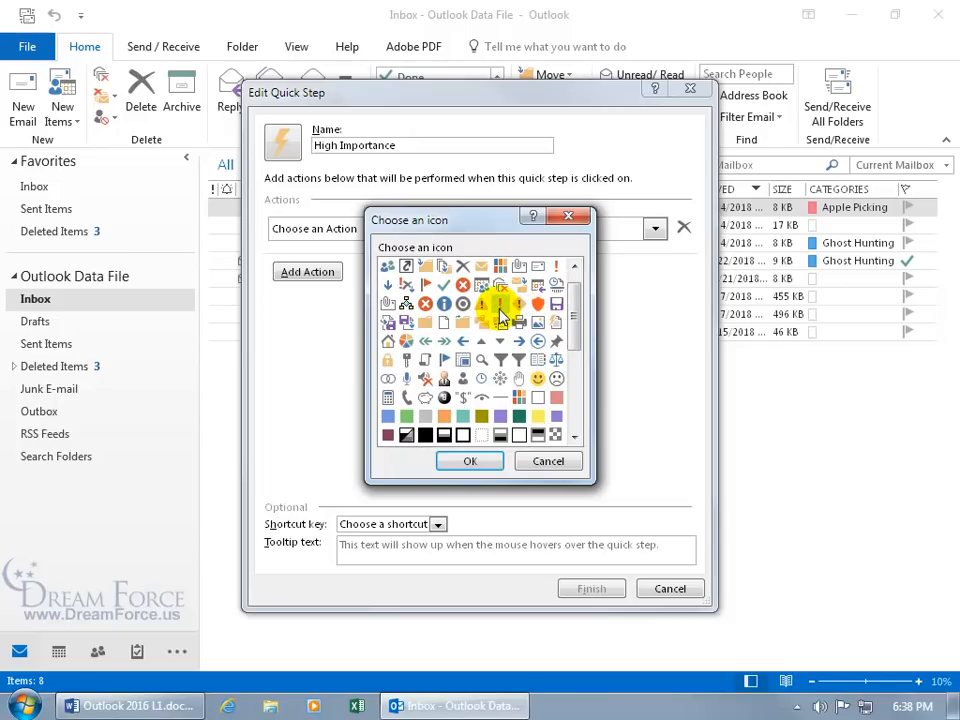
left_click(540, 383)
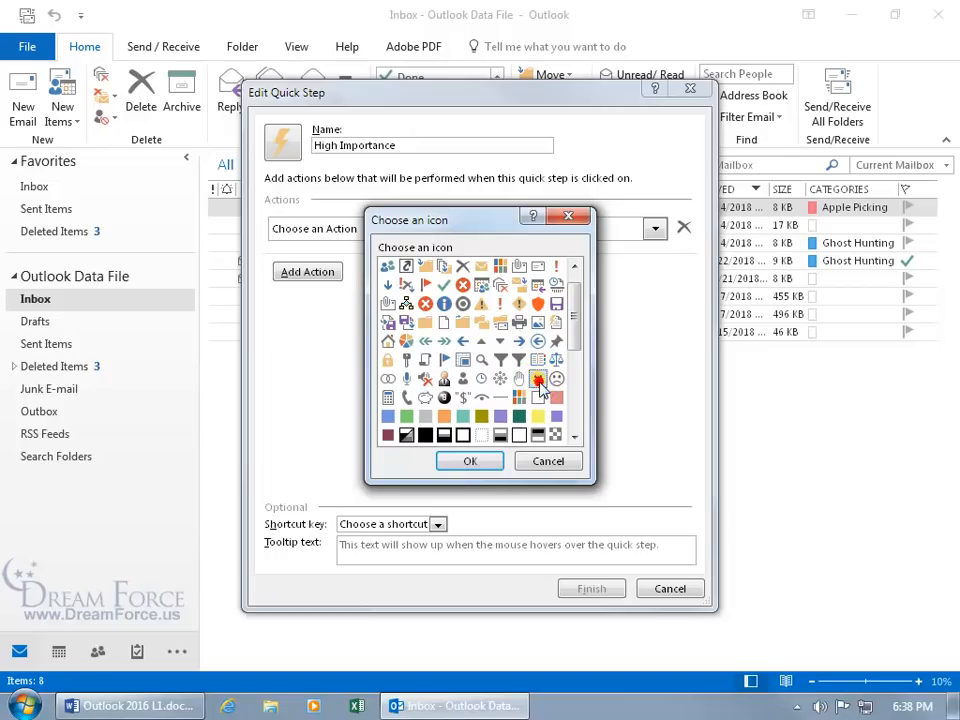
left_click(486, 460)
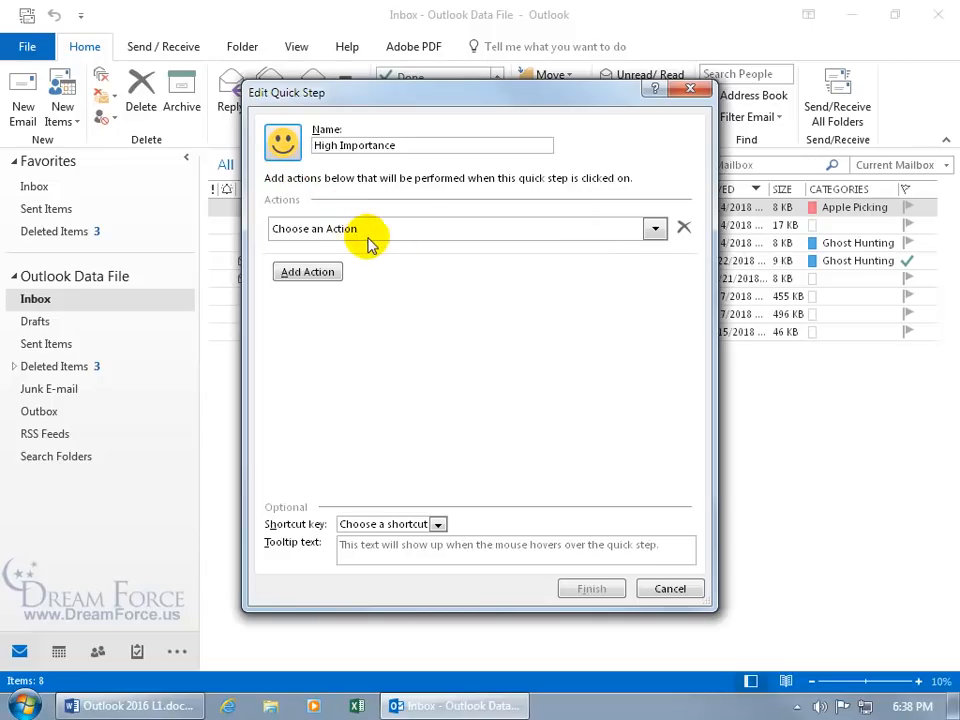
Step: Choose Forward as the Quick Step's action and move the dialog to reveal the matching Forward command
left_click(655, 230)
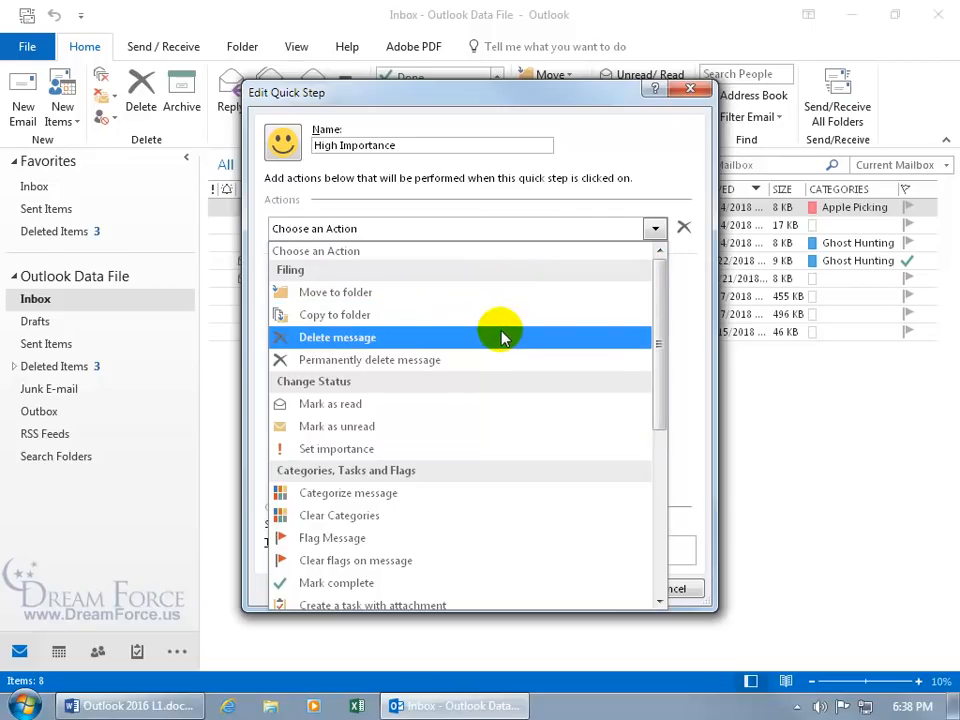
left_click_drag(654, 332, 671, 489)
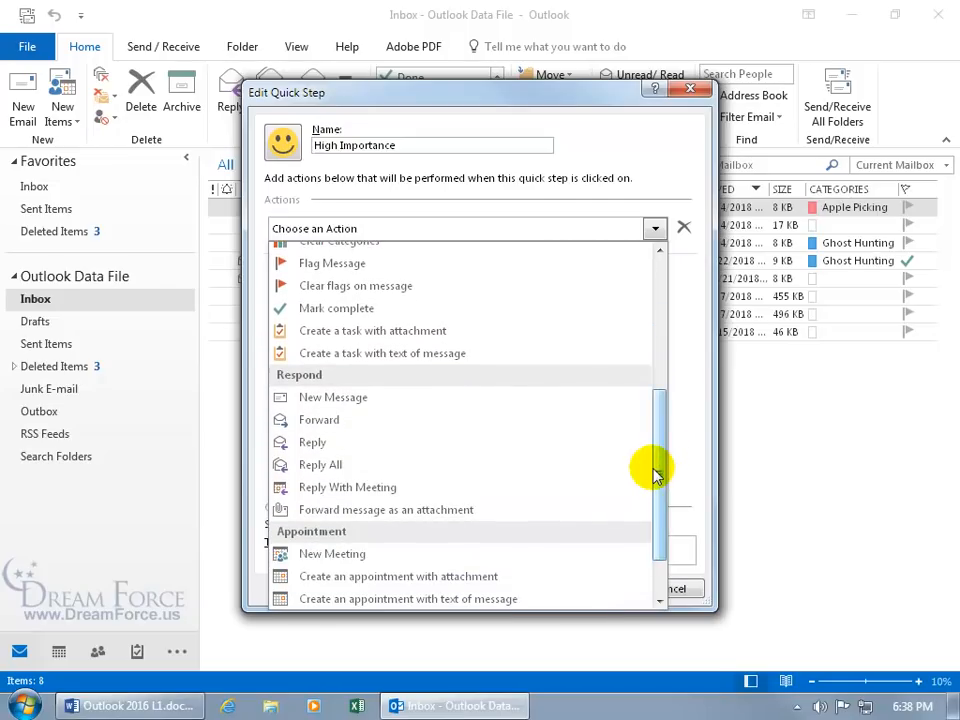
left_click(335, 424)
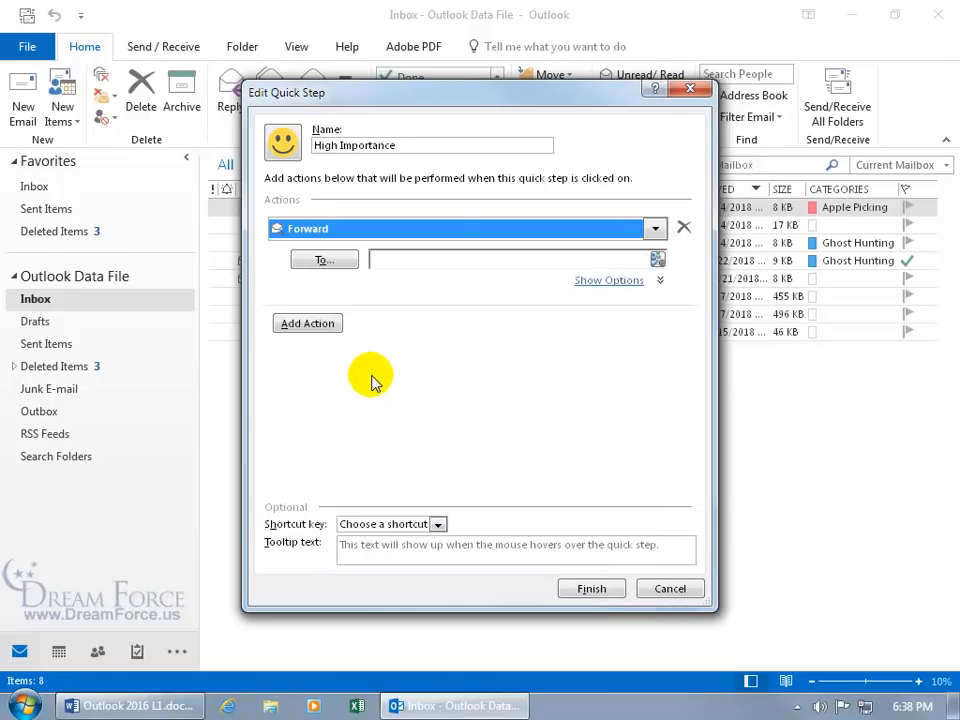
left_click_drag(458, 92, 461, 160)
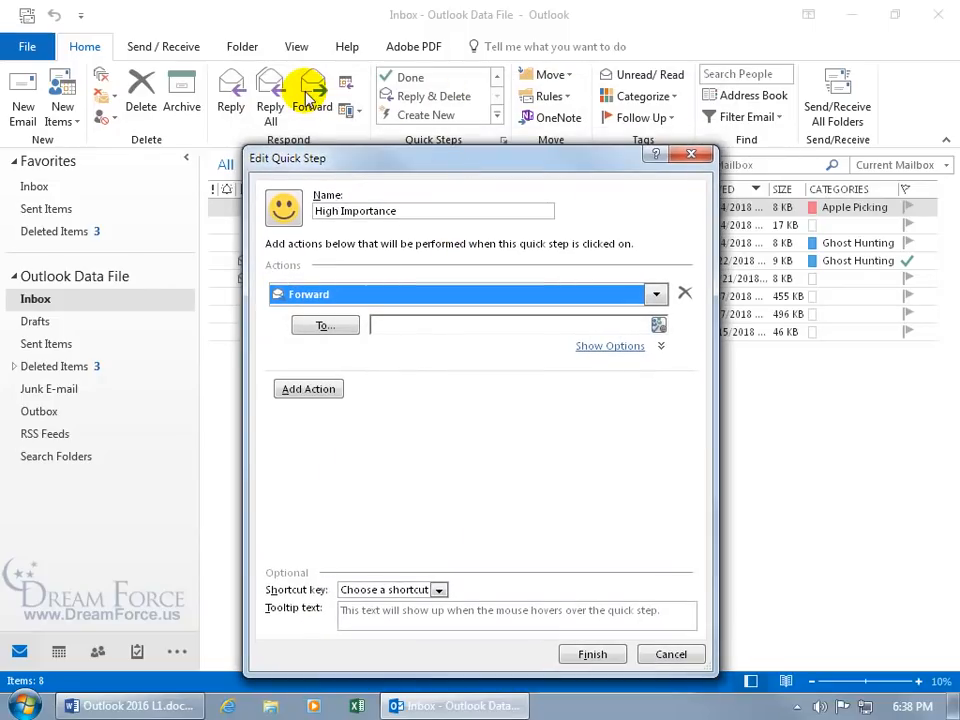
mouse_move(375, 160)
left_mouse_down()
mouse_move(386, 148)
mouse_move(374, 118)
left_mouse_up()
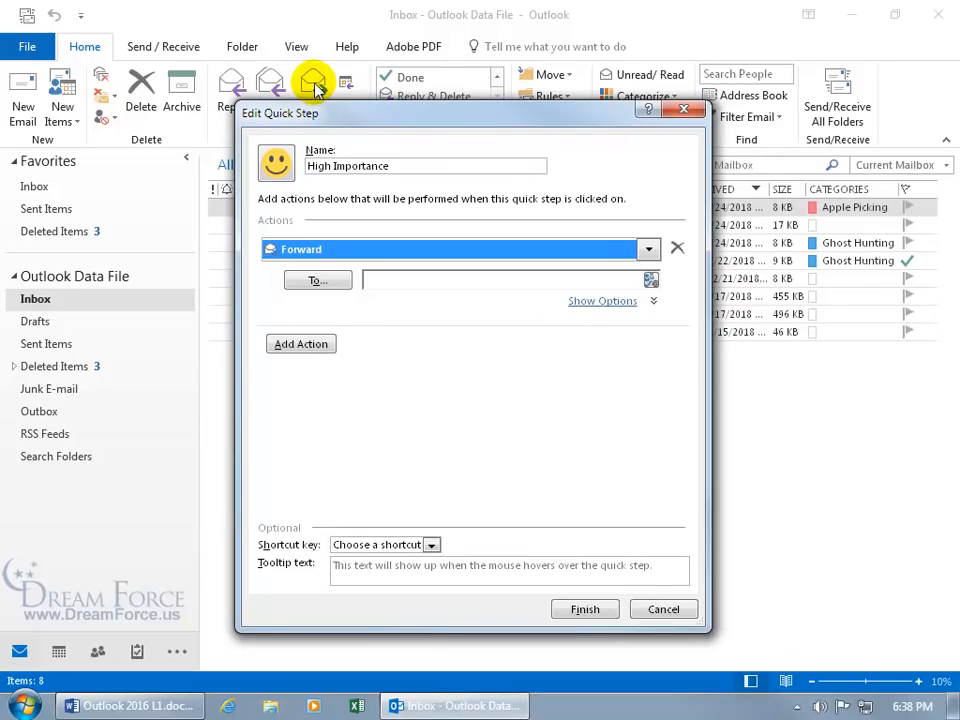
Step: Show the Forward action's options, review its flag and importance choices, and remove the action
left_click(590, 301)
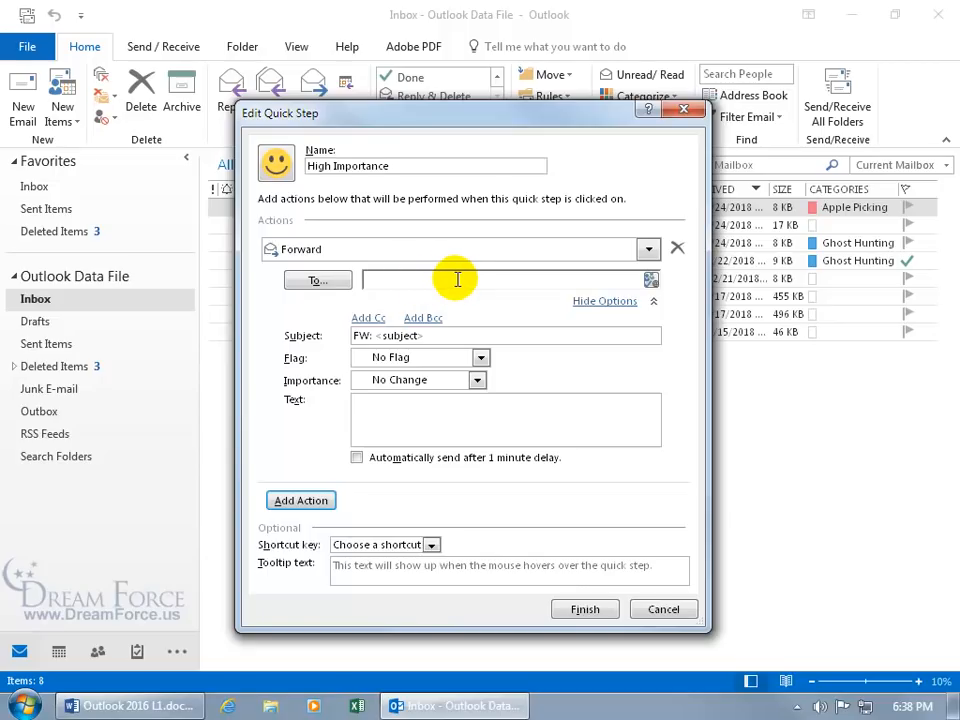
left_click(439, 336)
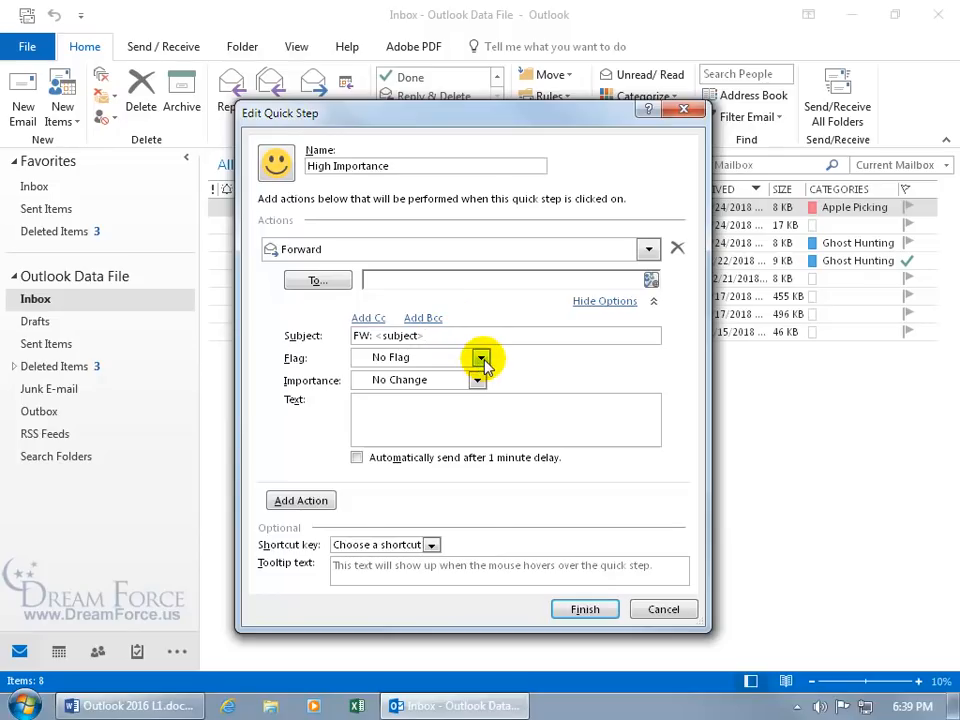
left_click(481, 358)
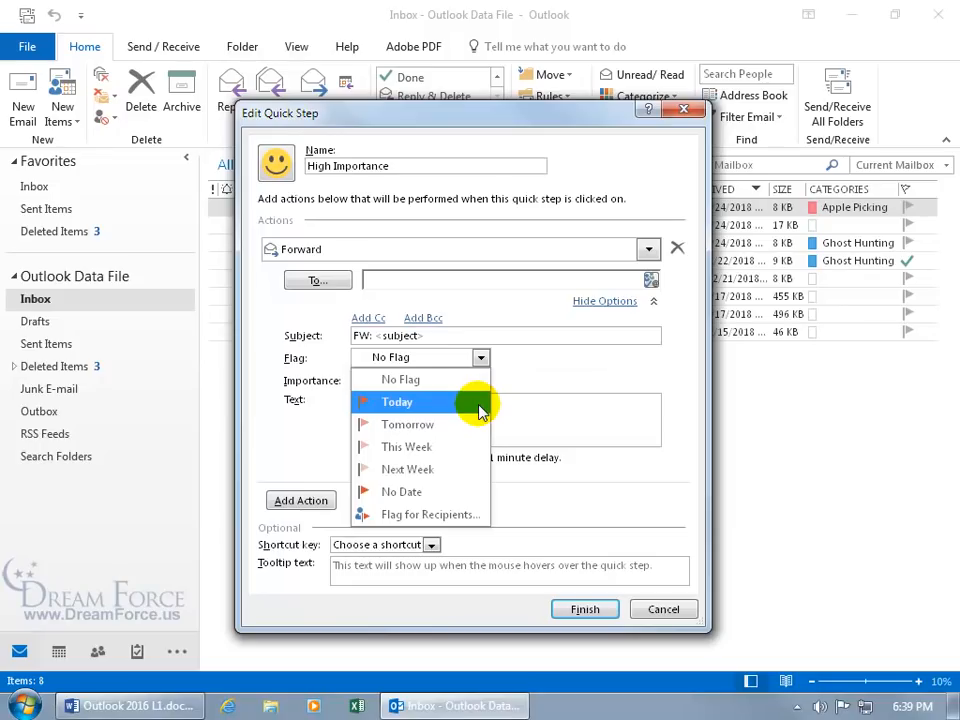
left_click(520, 370)
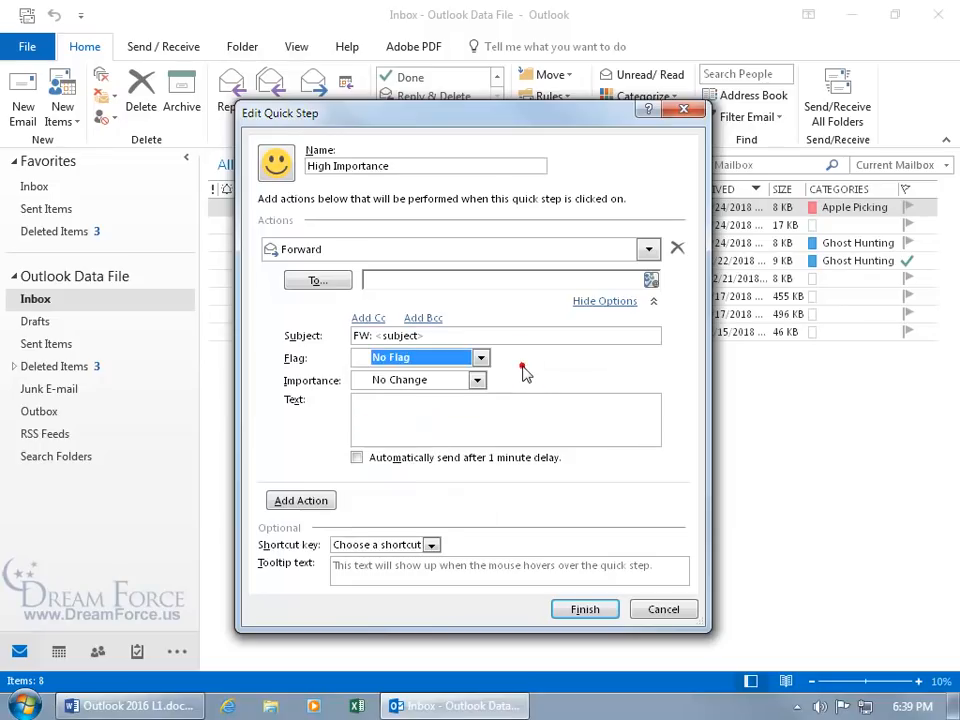
left_click(477, 380)
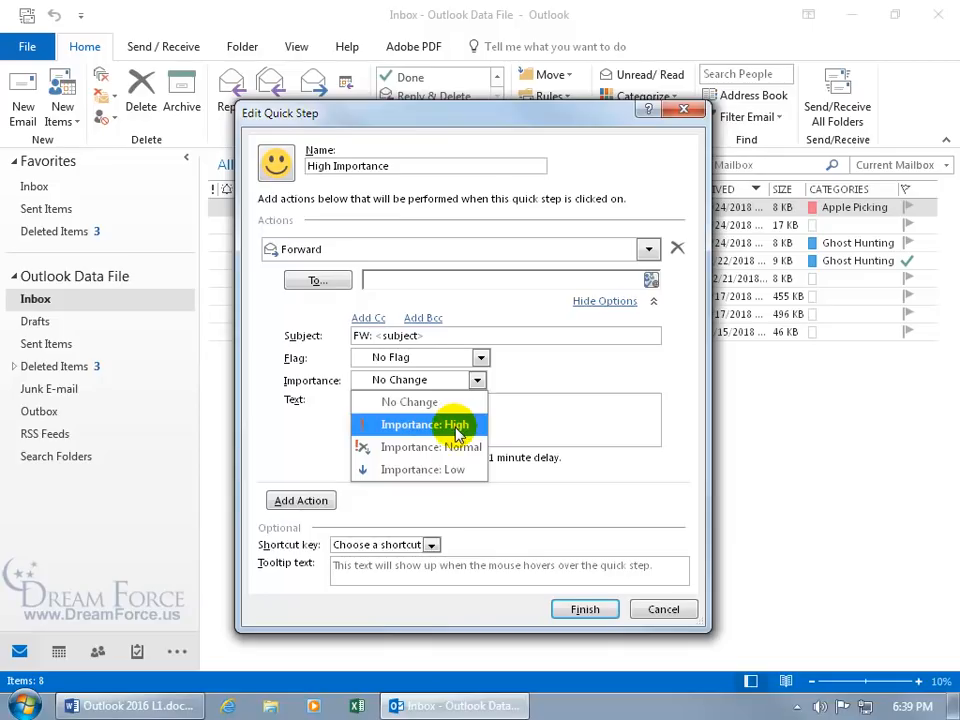
left_click(509, 377)
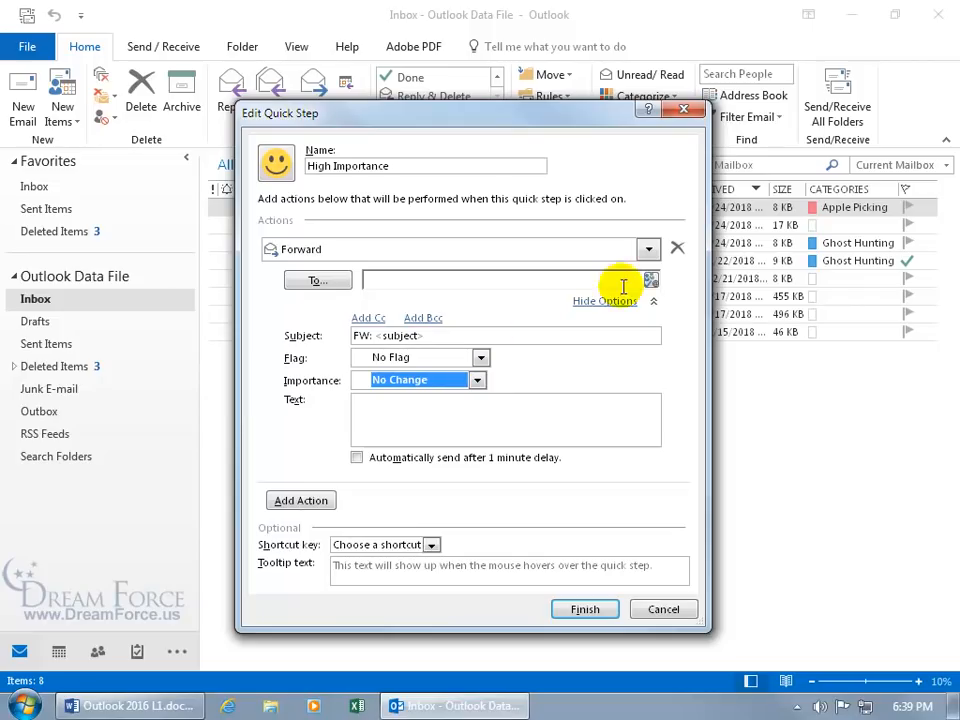
left_click(677, 248)
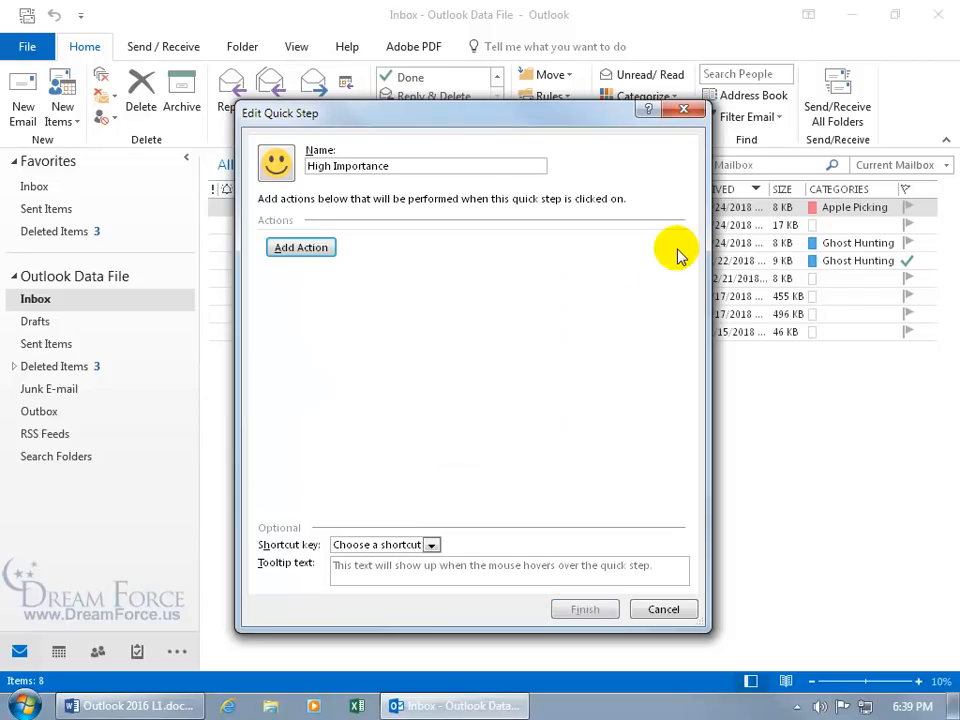
Step: Add a Set importance action to the Quick Step with the level Importance: High
left_click(308, 252)
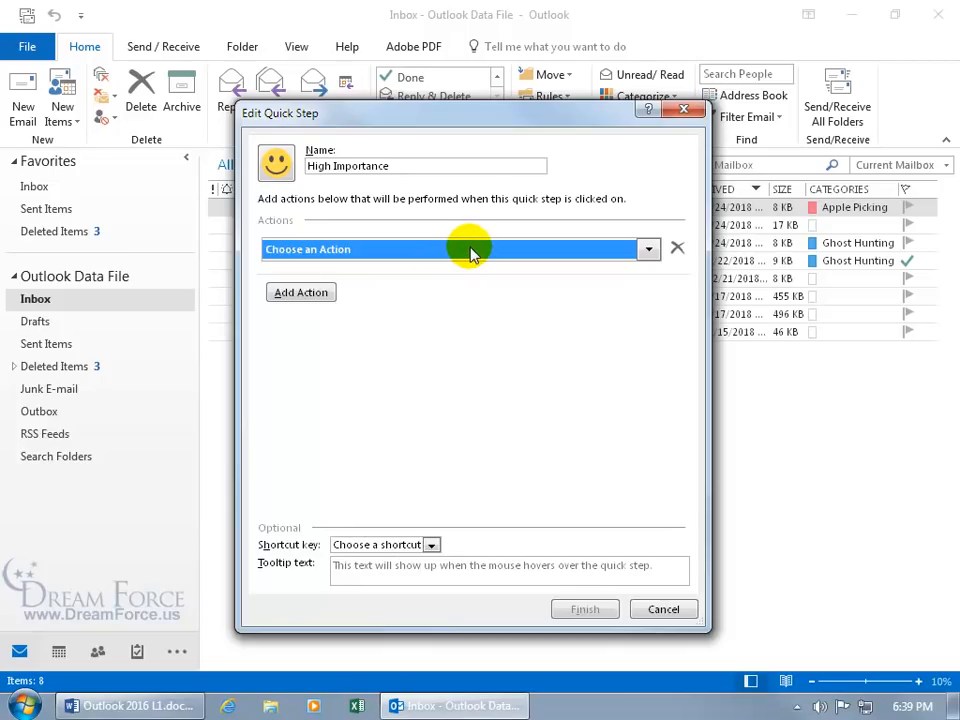
left_click(648, 249)
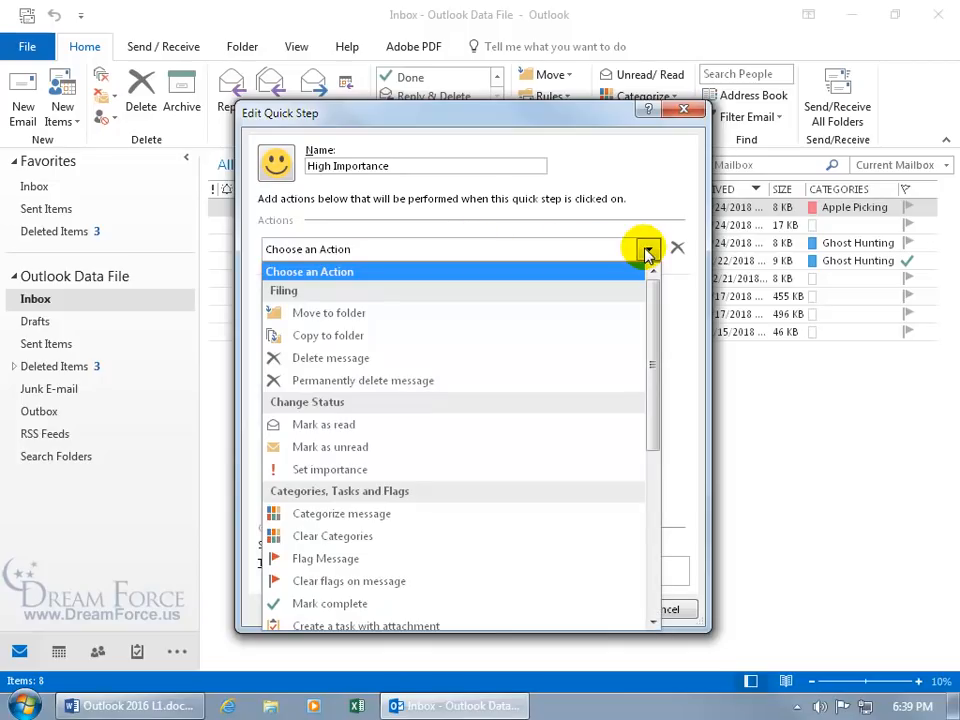
left_click(369, 469)
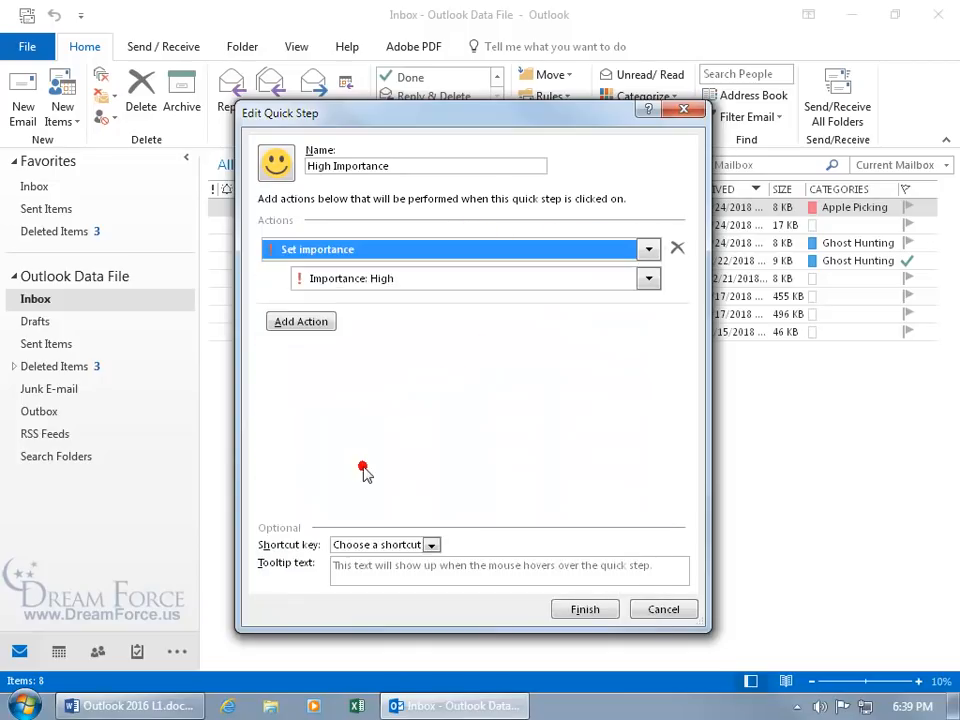
left_click(648, 280)
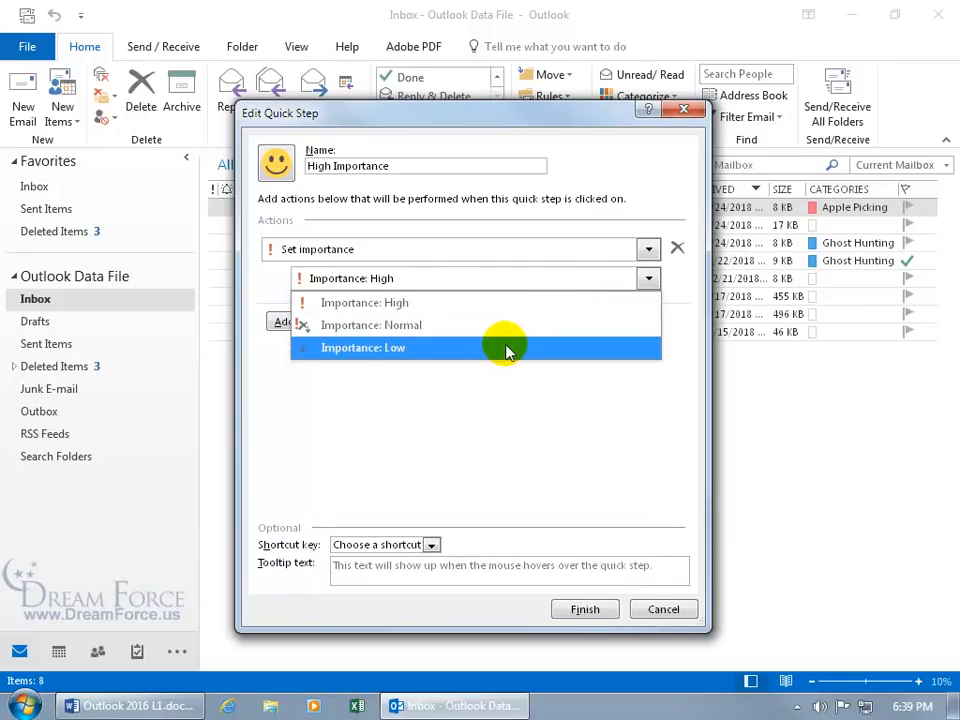
left_click(456, 304)
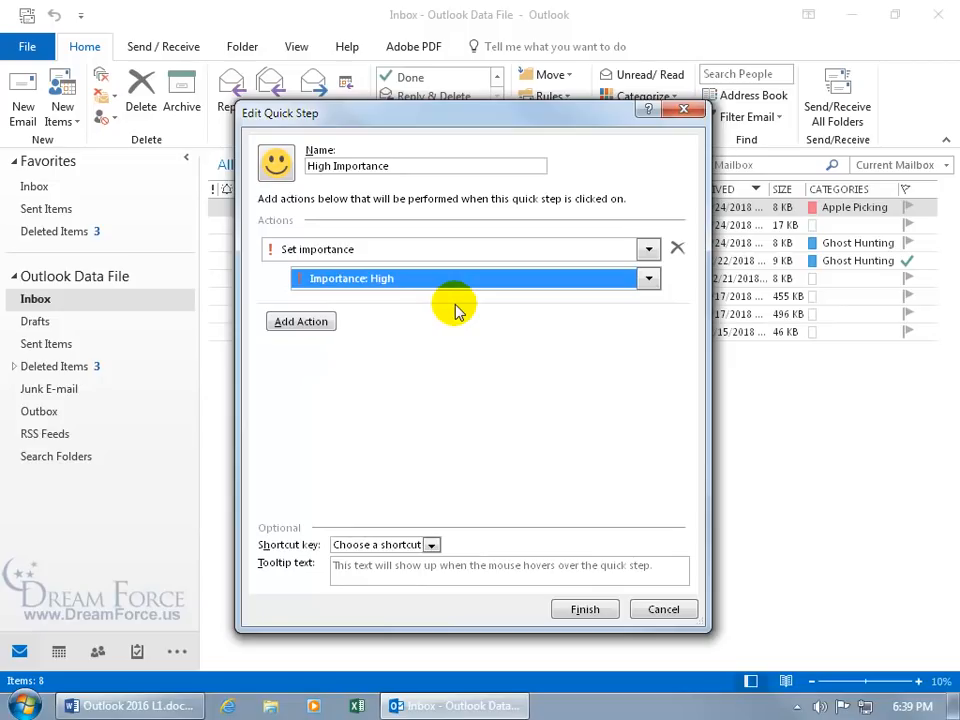
Step: Add a second action to the Quick Step, look through the available actions, and remove it
left_click(312, 321)
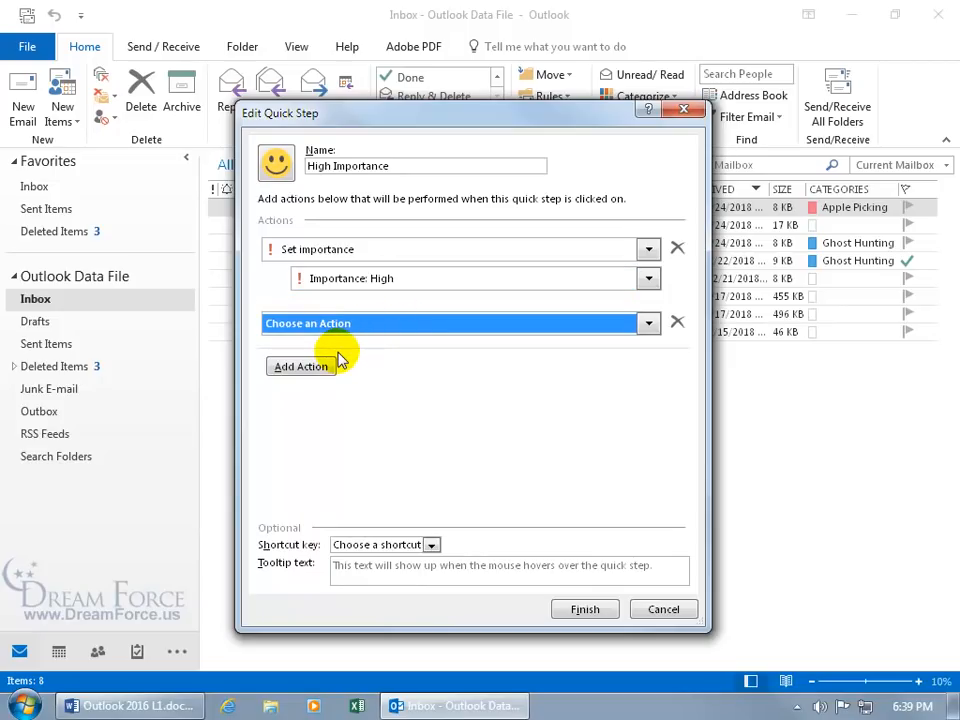
left_click(650, 324)
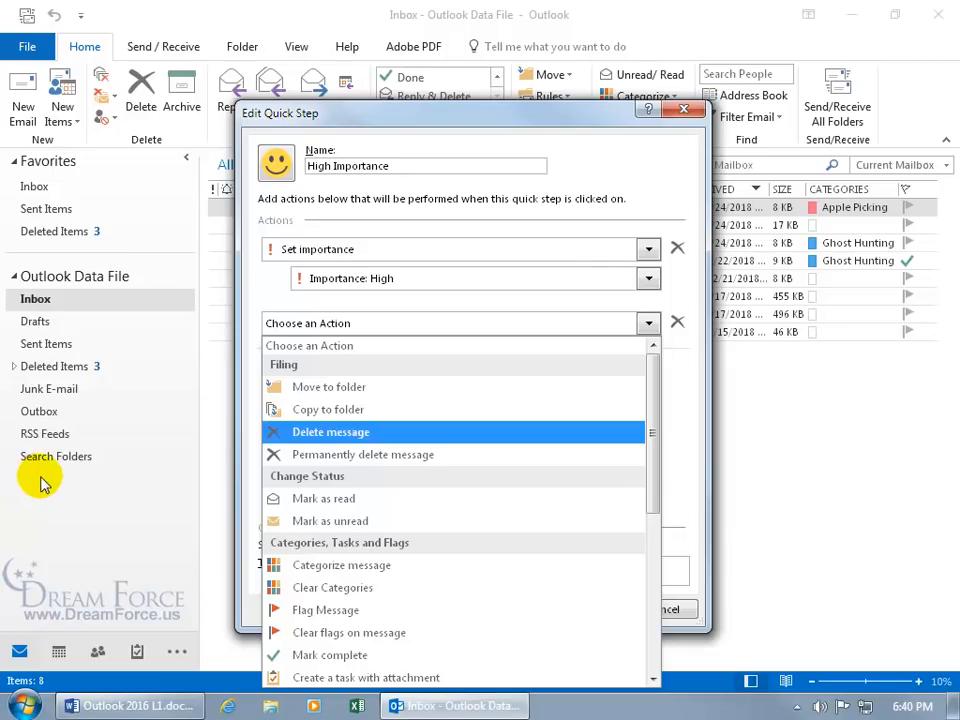
left_click(676, 406)
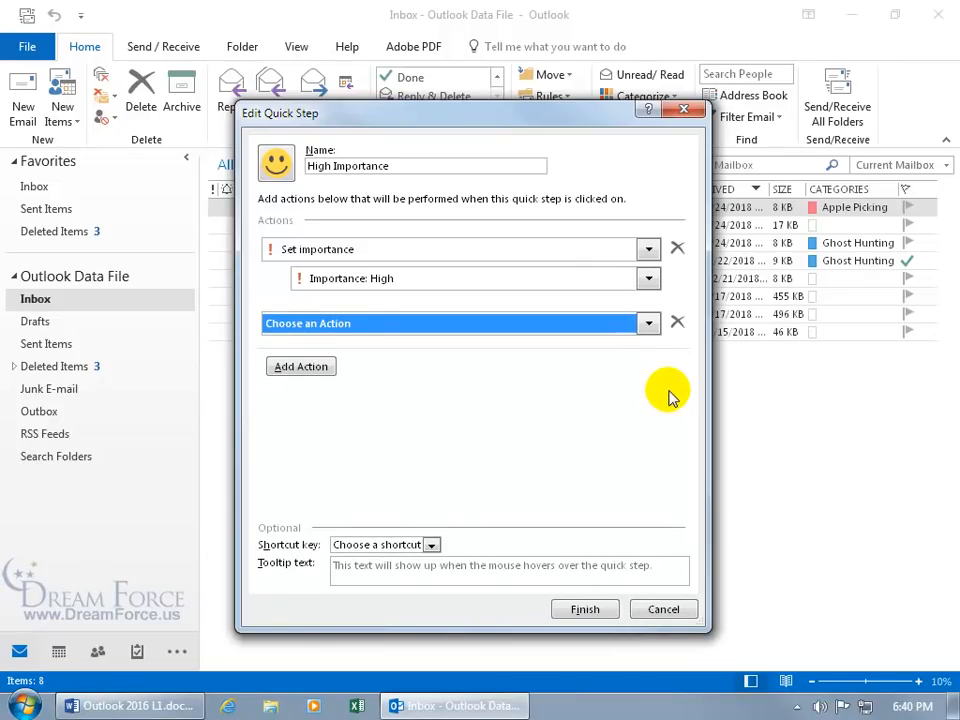
left_click(678, 323)
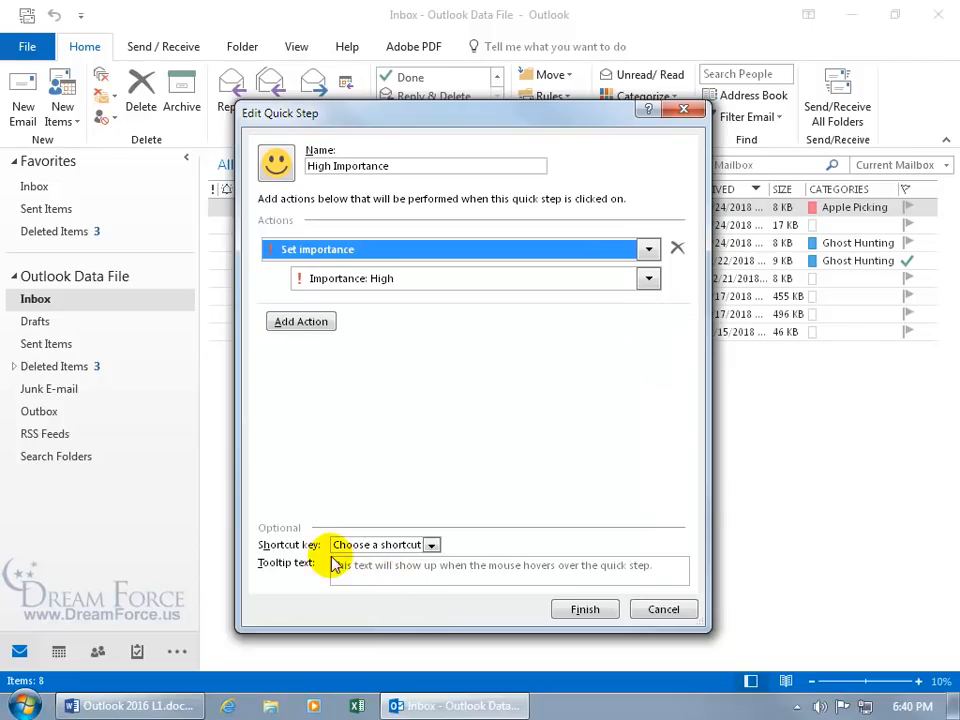
Step: Give the Quick Step the tooltip "This will set the selected message as being of high importance. Must take action on this ASAP!" and finish it
left_click(432, 545)
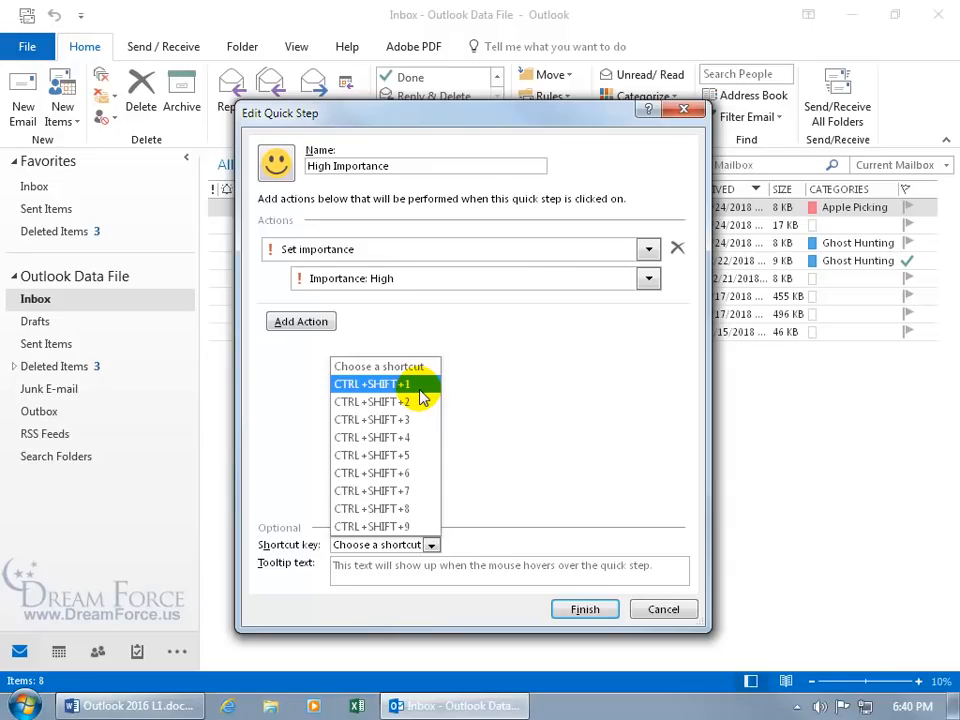
left_click(489, 388)
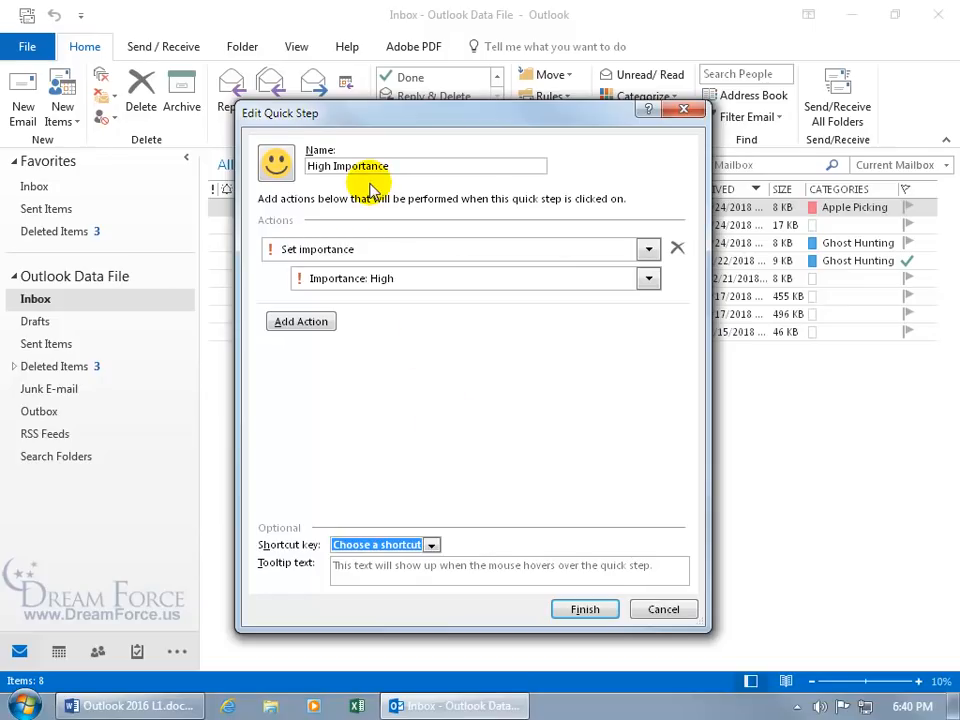
left_click(385, 566)
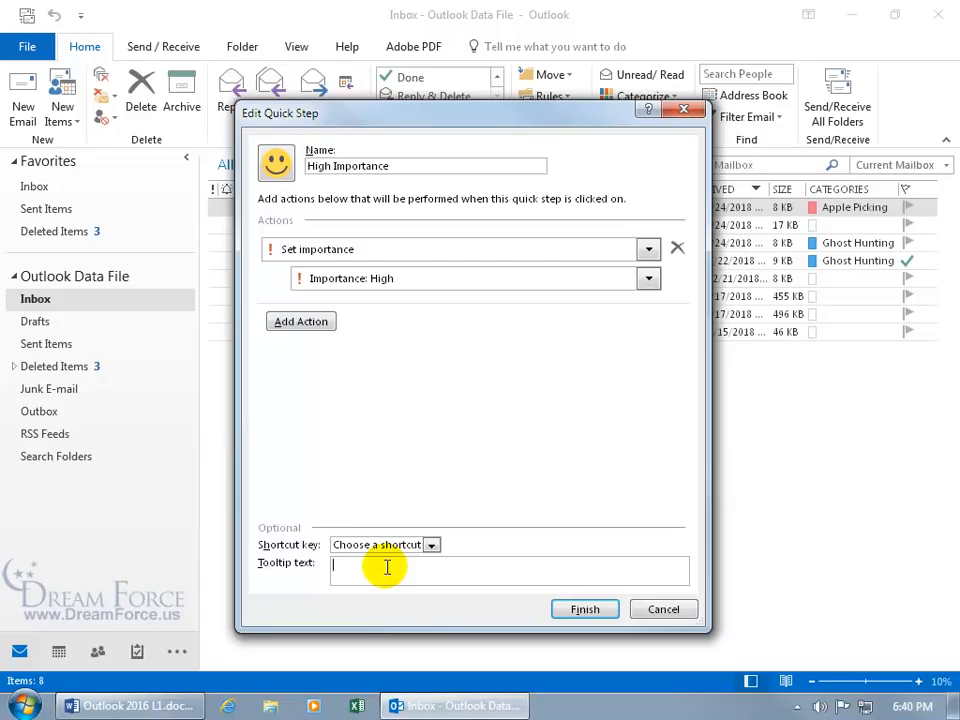
type("This ")
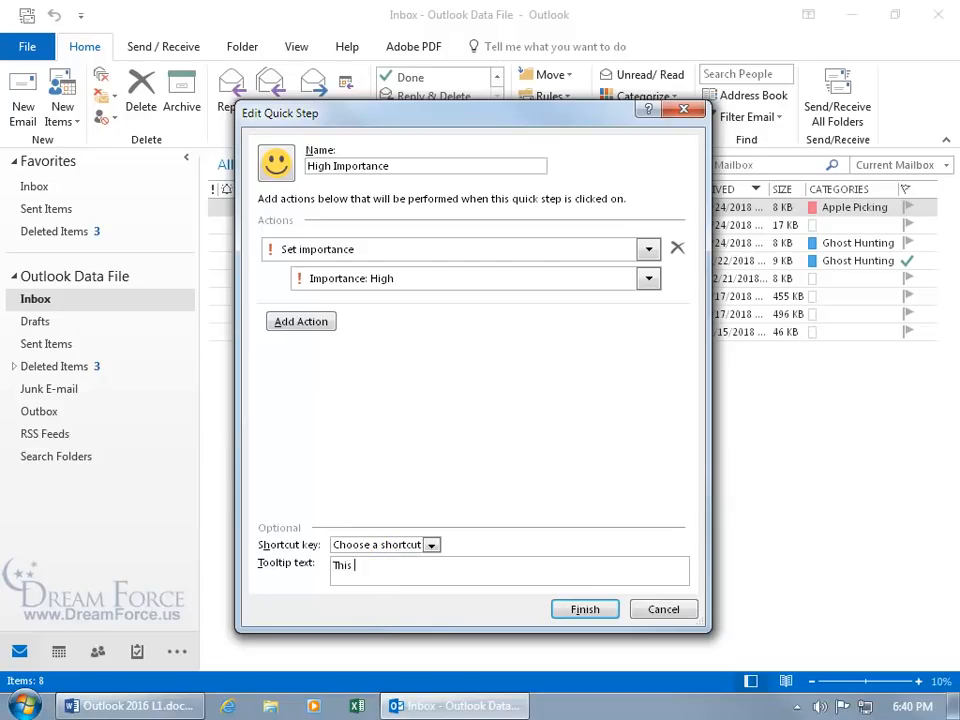
type("will set the selected message as being of high importance.  Must take action on this ASAP!")
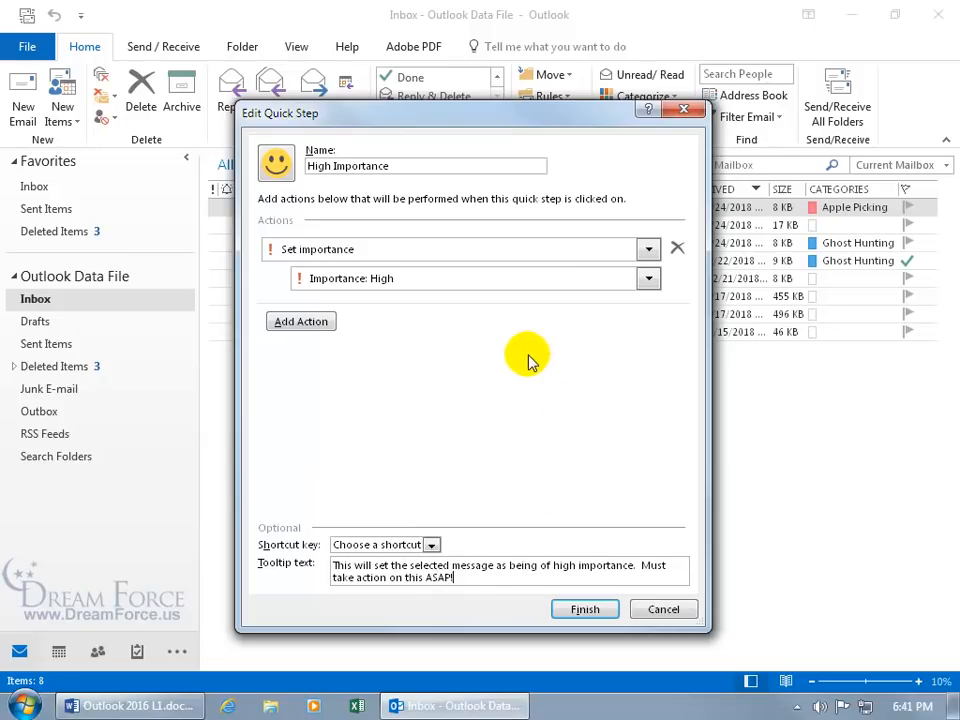
left_click(586, 610)
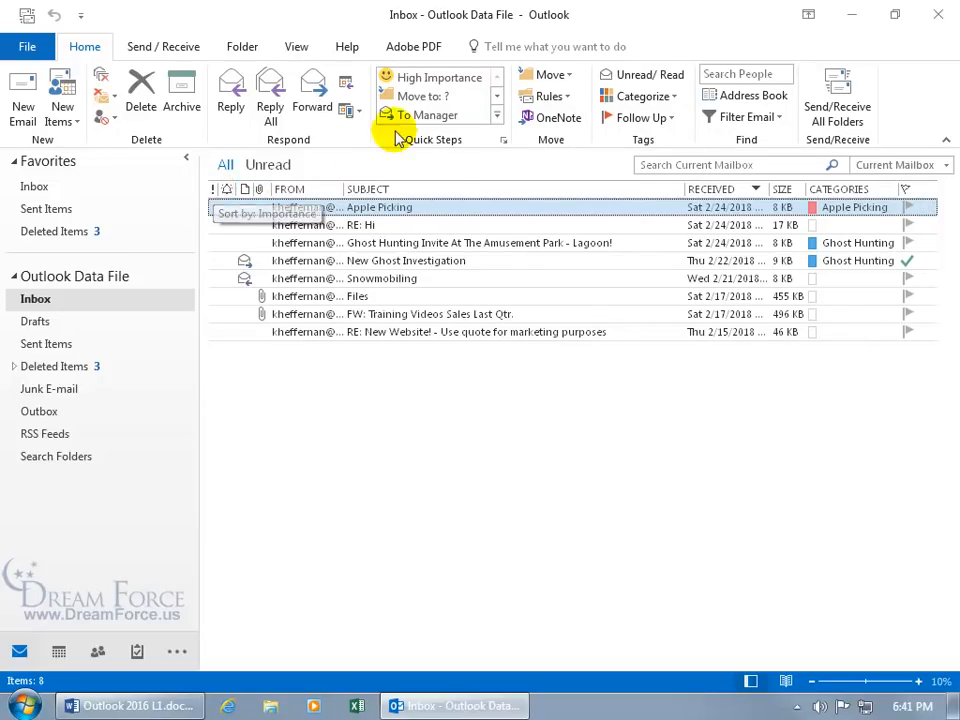
Step: Apply the High Importance Quick Step to the selected Apple Picking email
left_click(428, 78)
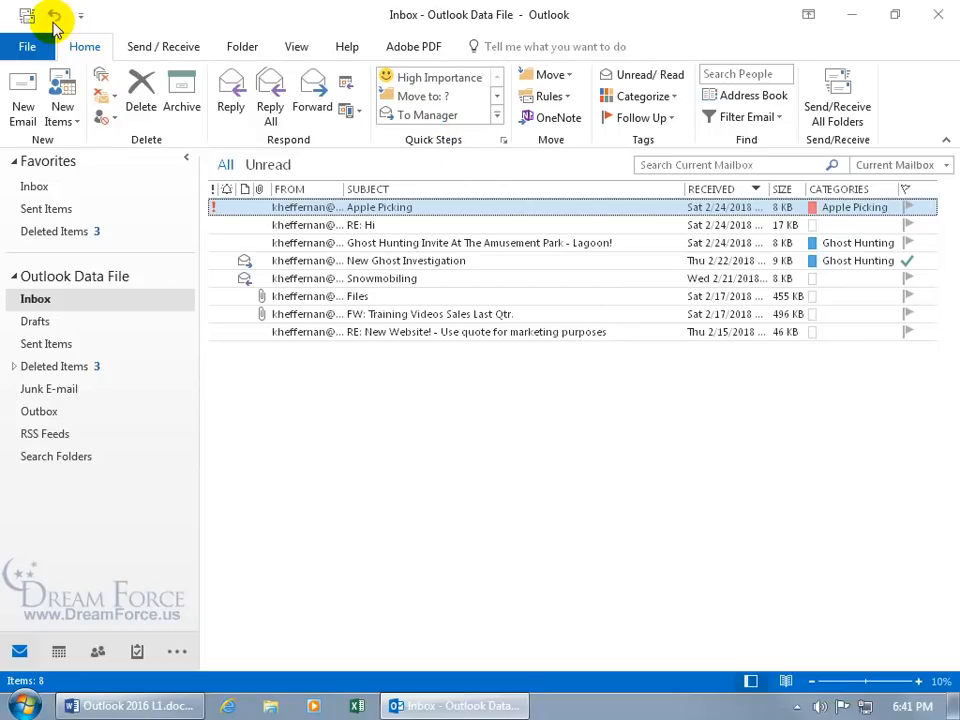
Step: Open the Apple Picking email, set its importance to Normal in the message properties, and close it with the changes saved
double_click(301, 208)
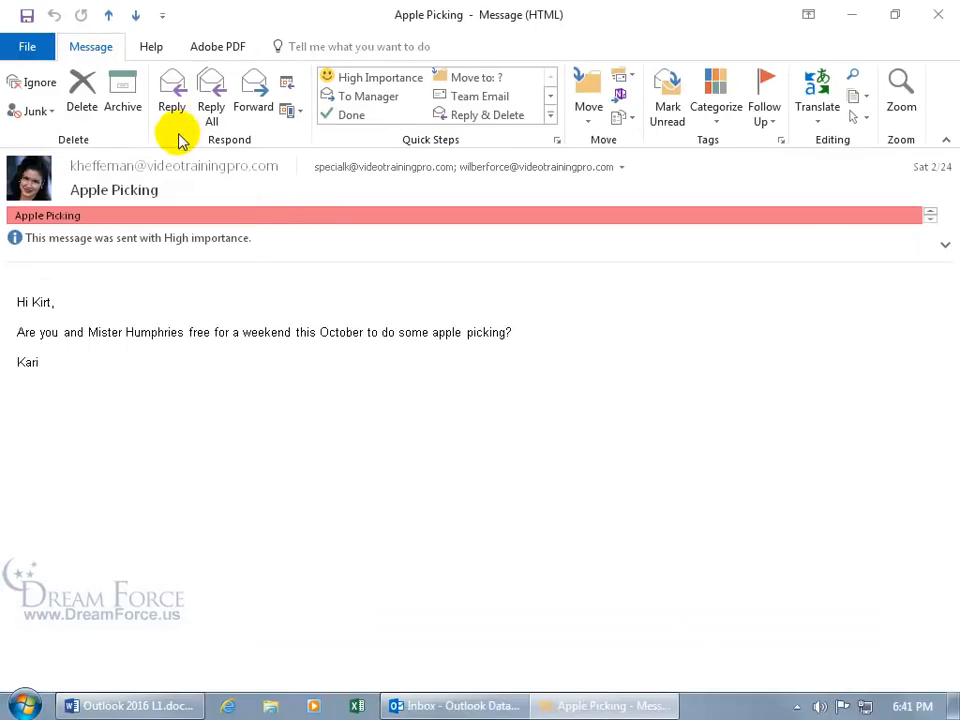
left_click(781, 140)
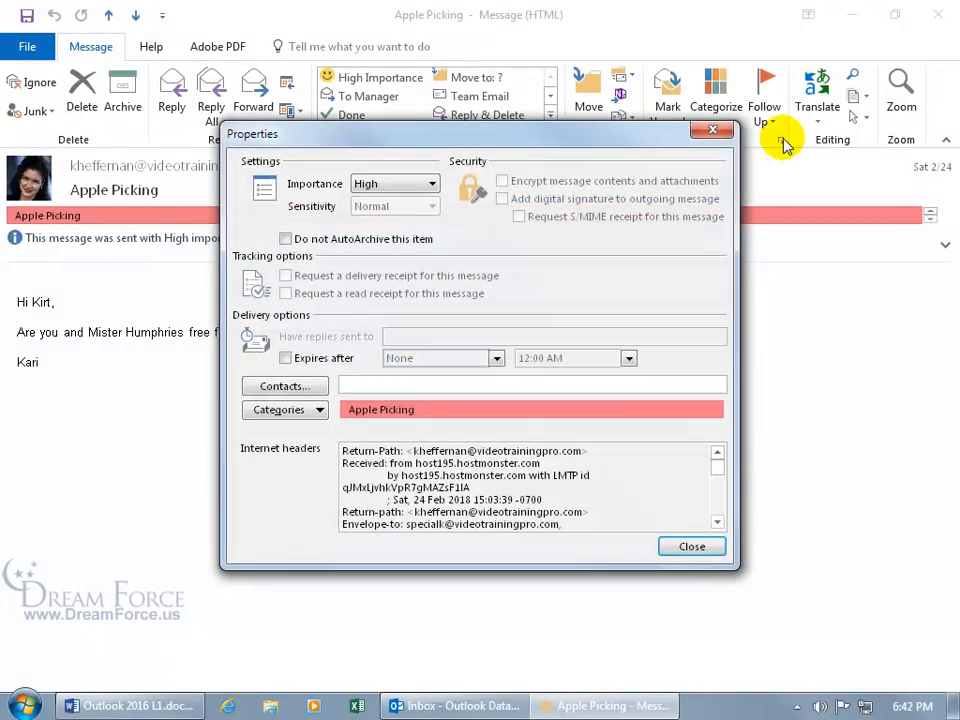
left_click(395, 192)
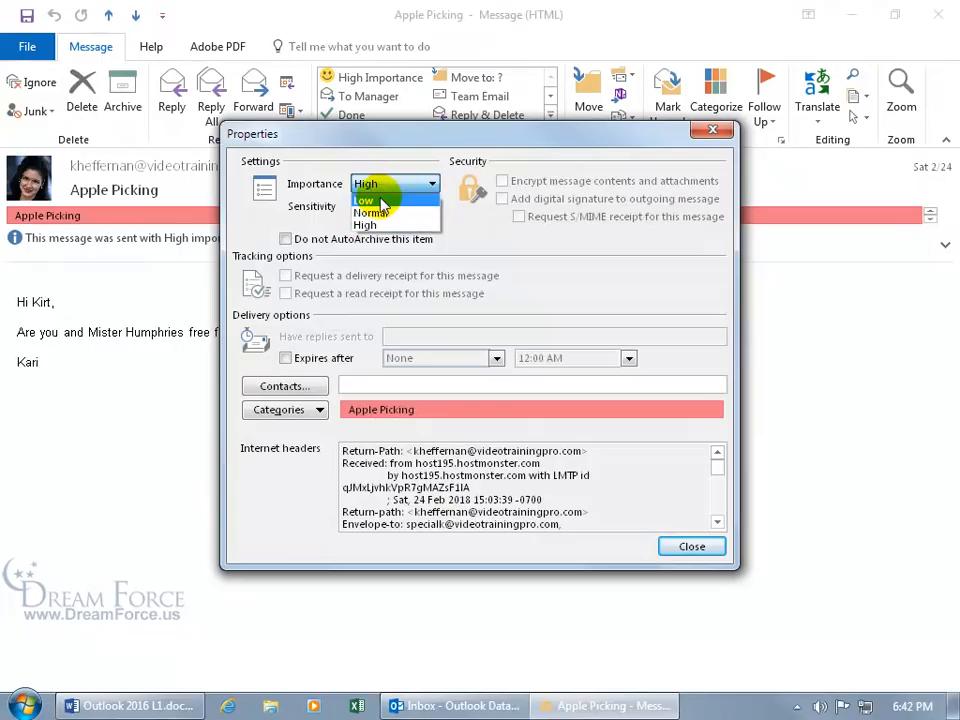
left_click(383, 212)
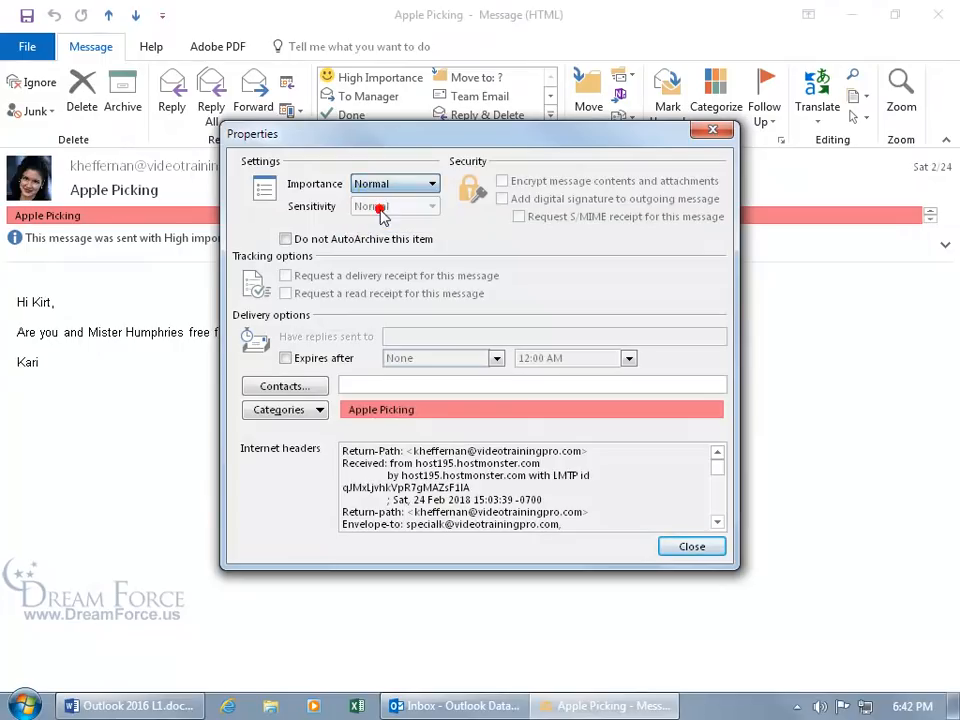
left_click(708, 547)
left_click(941, 22)
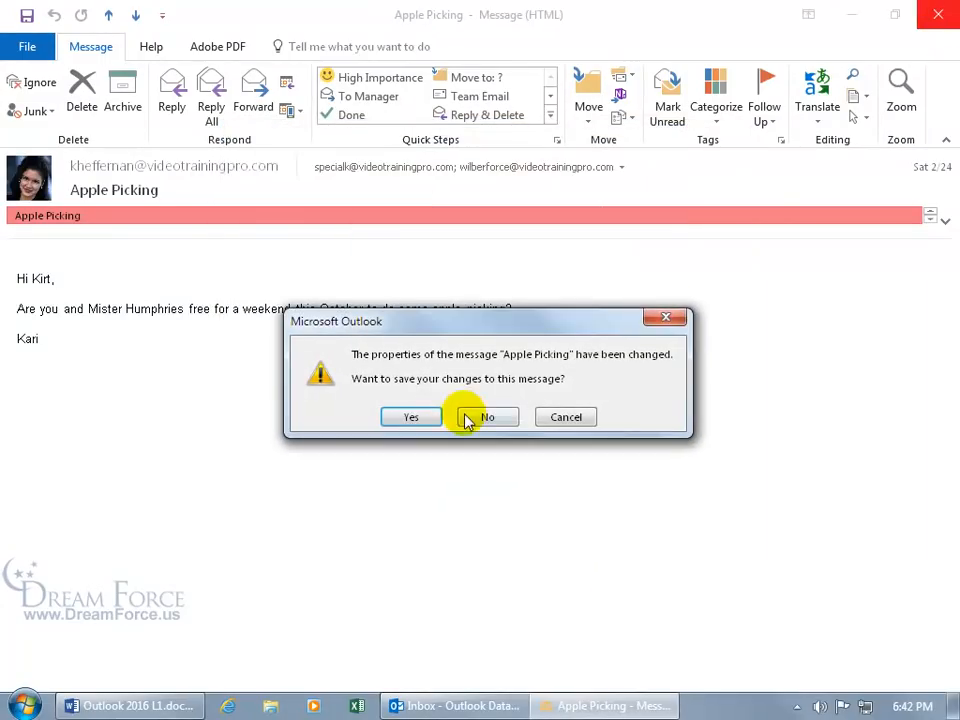
left_click(418, 416)
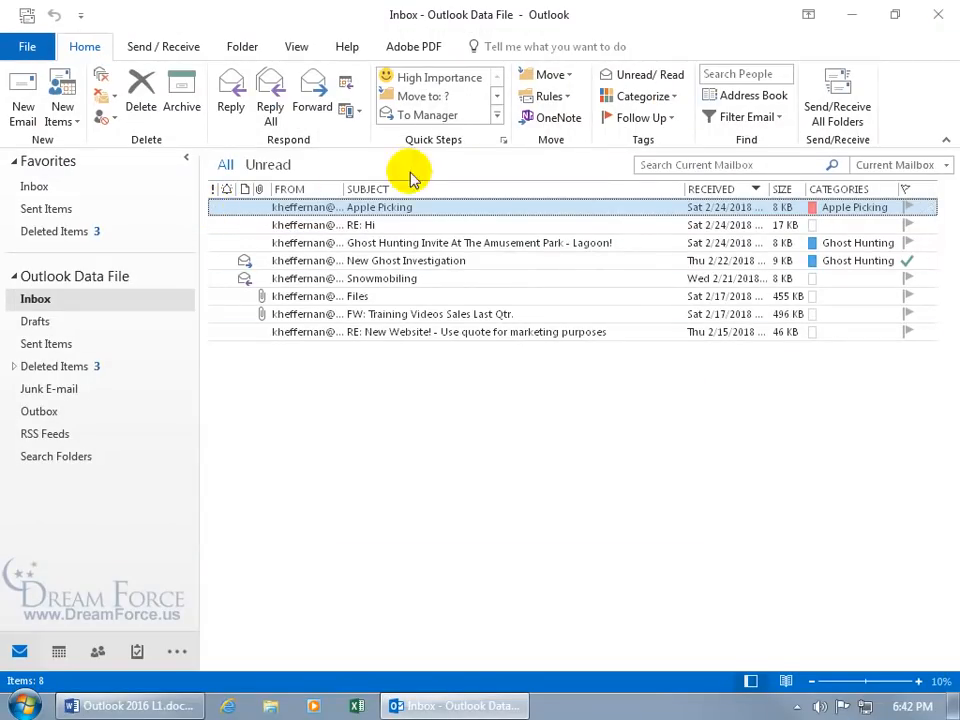
Step: Open the High Importance Quick Step for editing to review its settings, and close it without saving
right_click(440, 84)
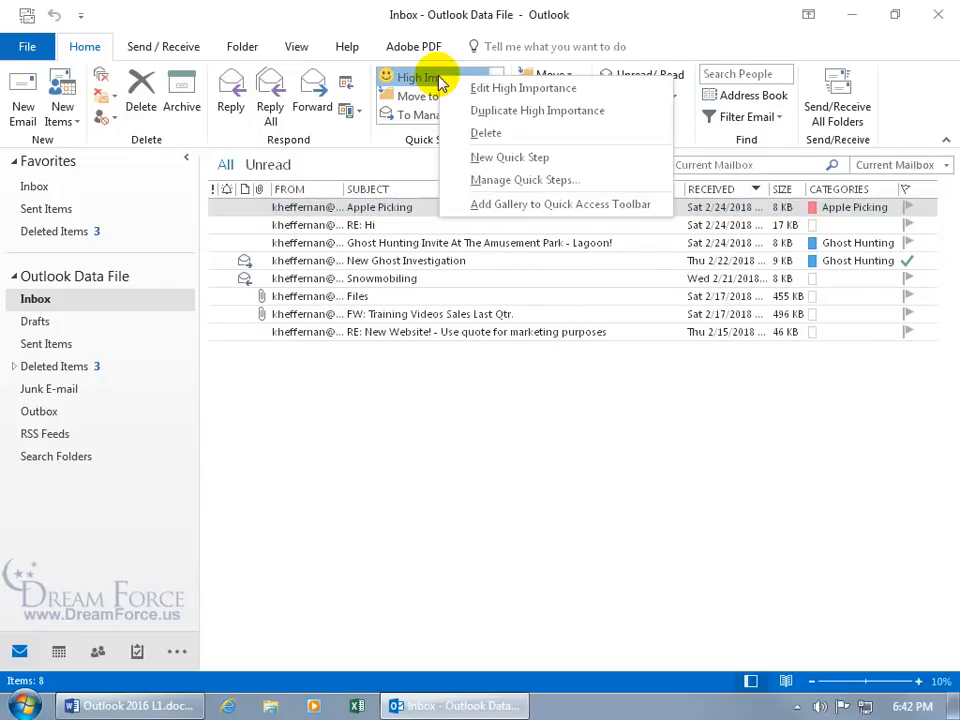
left_click(478, 92)
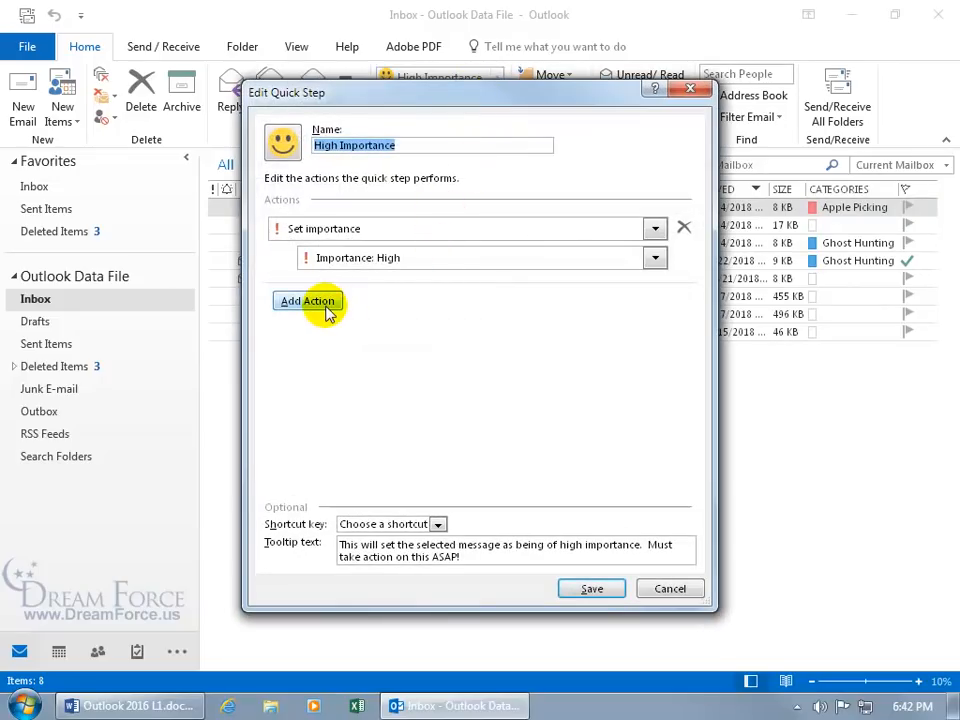
left_click(663, 588)
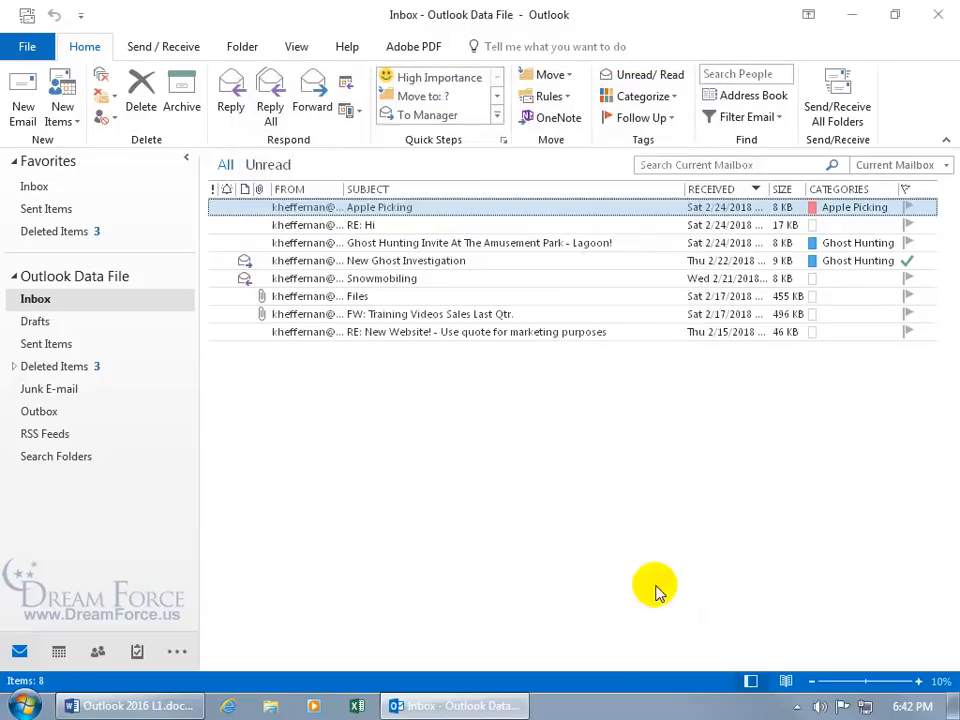
Step: Add the Quick Steps gallery to the Quick Access Toolbar and check that it opens while the Folder commands are shown
right_click(420, 80)
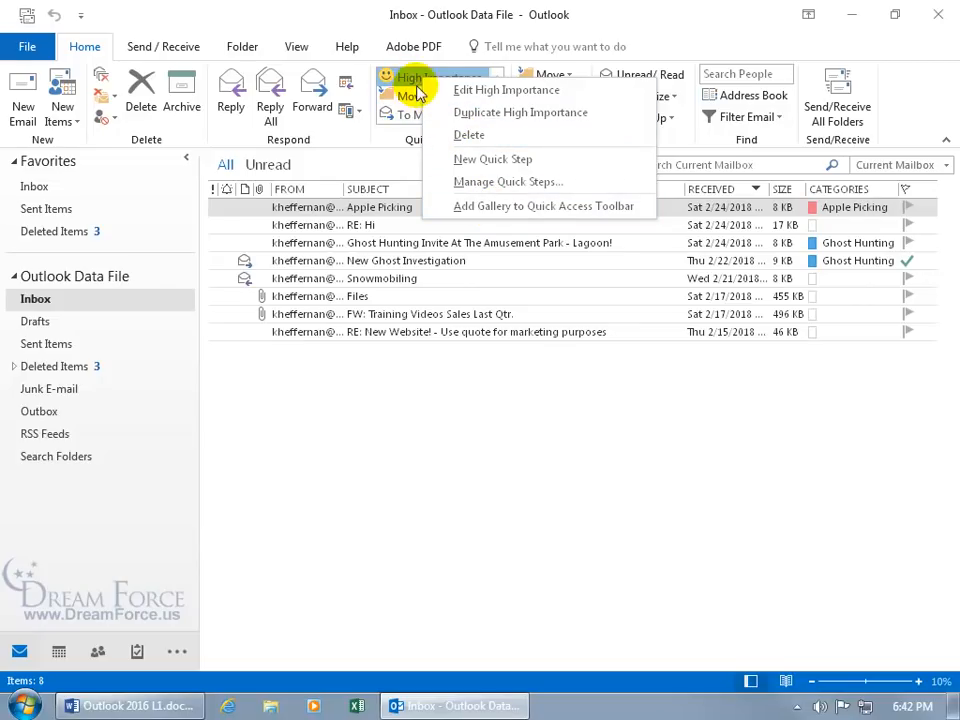
left_click(477, 207)
left_click(91, 17)
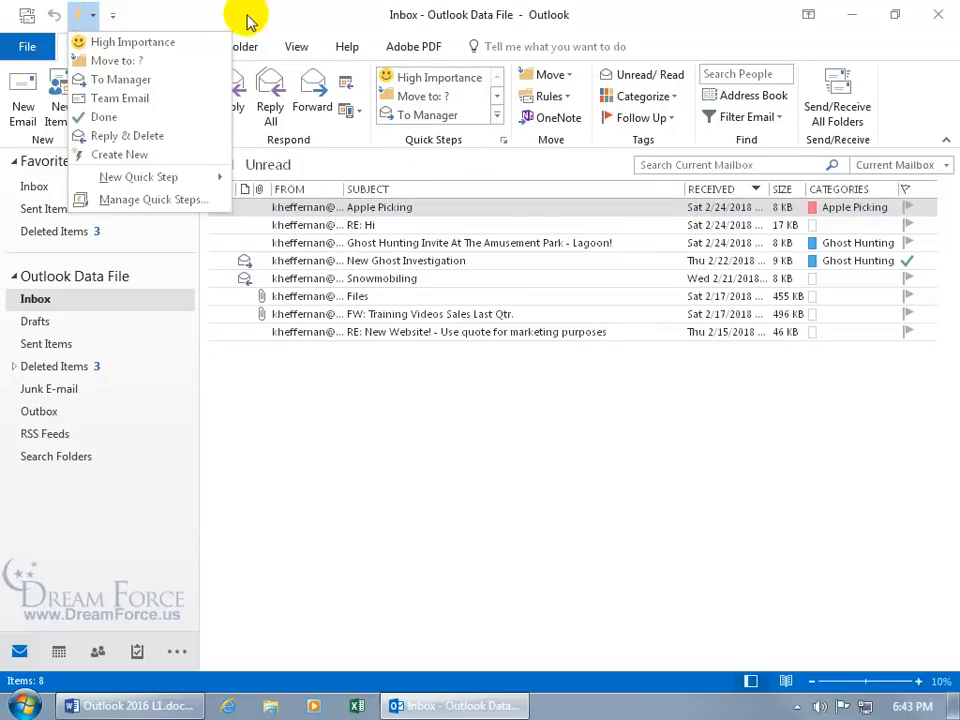
left_click(288, 14)
left_click(242, 46)
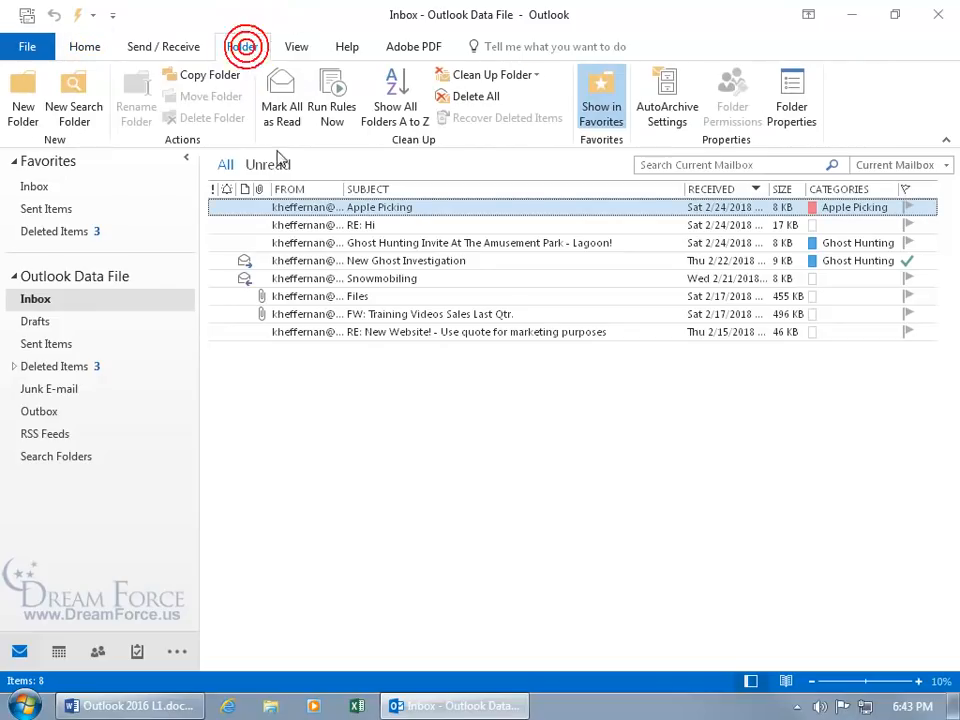
left_click(93, 16)
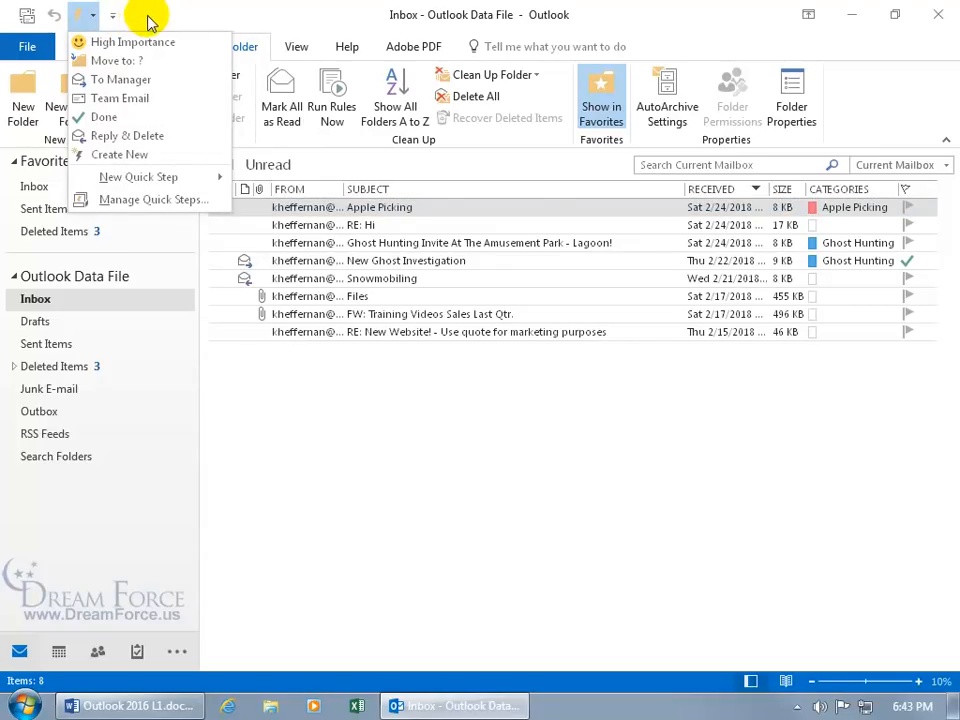
Step: Remove the Quick Steps gallery from the Quick Access Toolbar and return to the Home commands
right_click(78, 16)
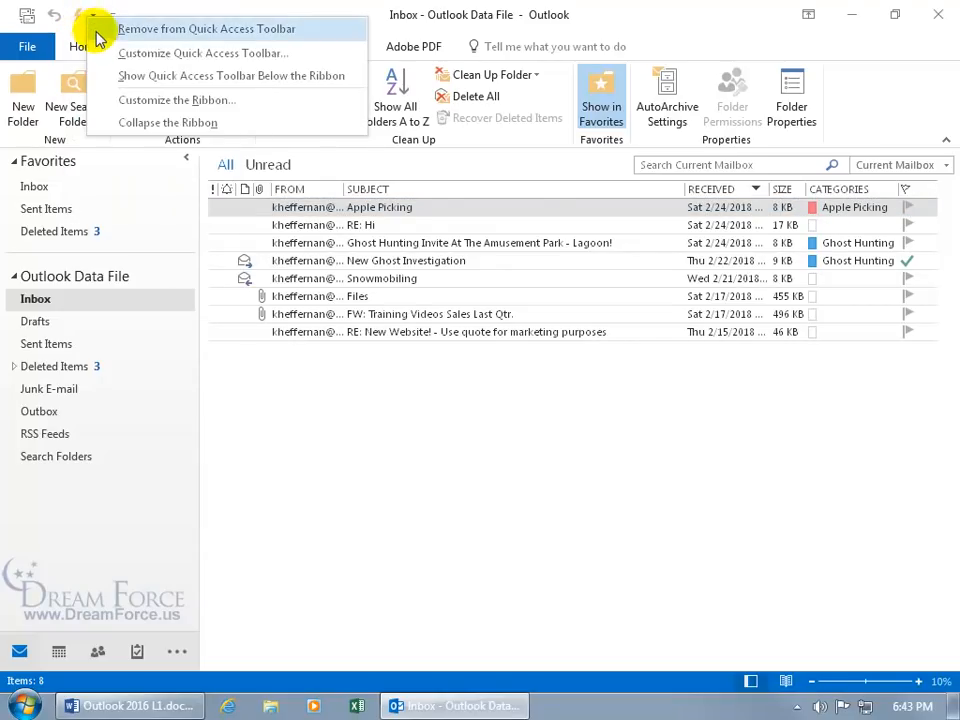
left_click(103, 33)
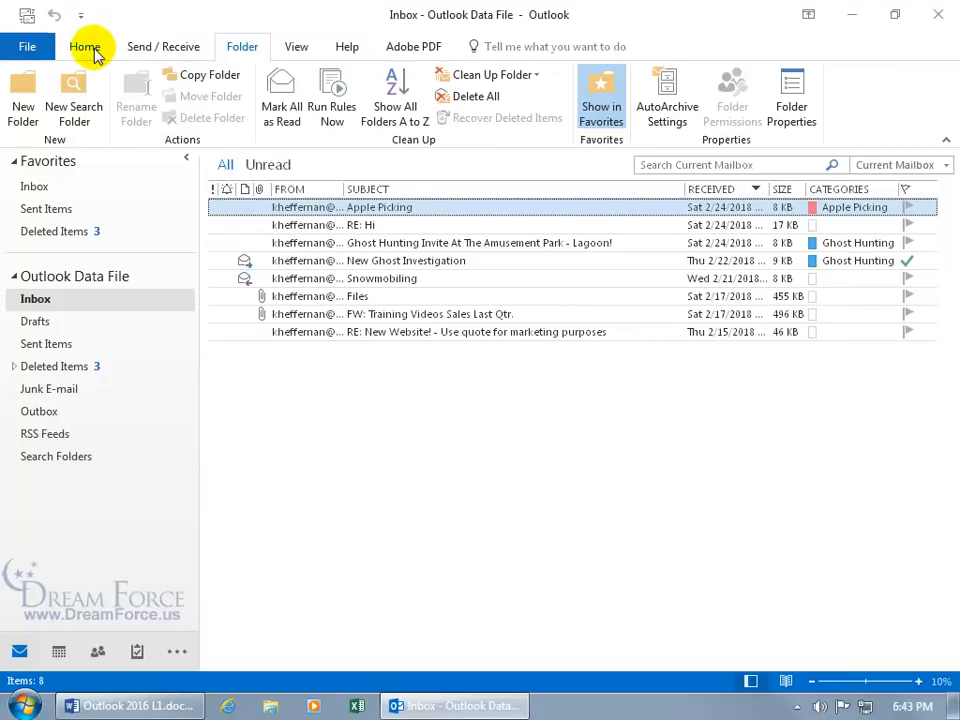
left_click(69, 46)
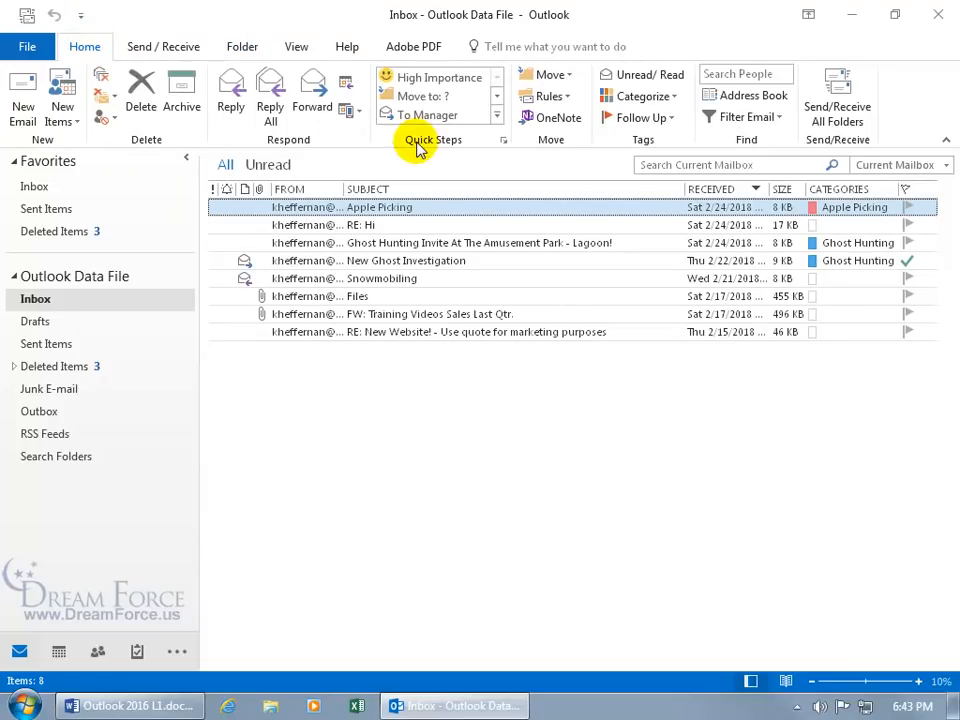
Step: View the list of existing Quick Steps in Manage Quick Steps and close it without changes
right_click(453, 80)
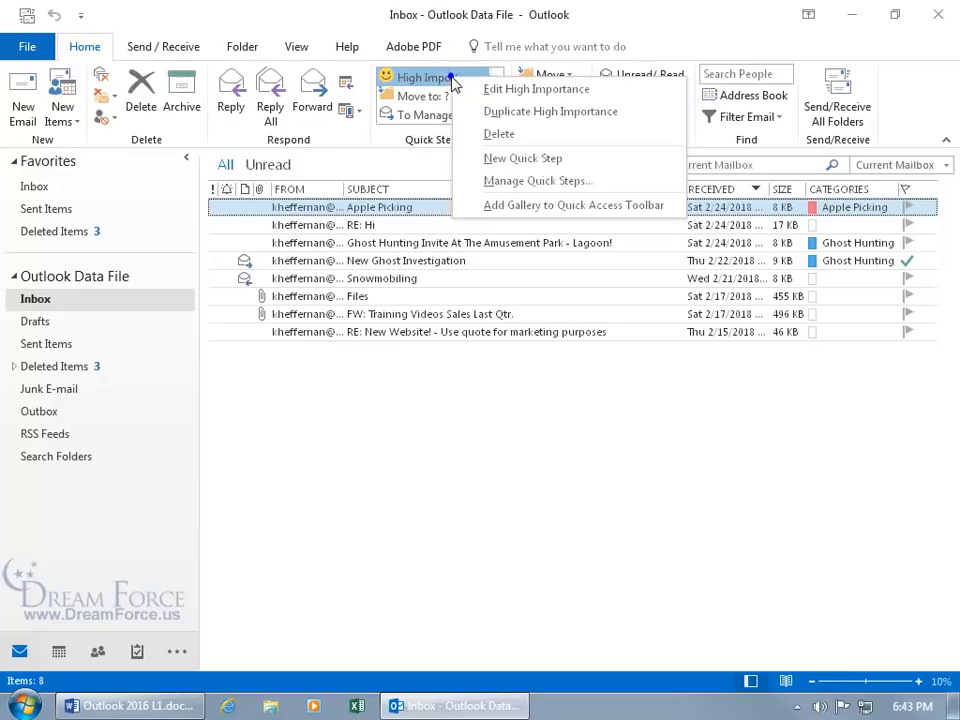
left_click(497, 183)
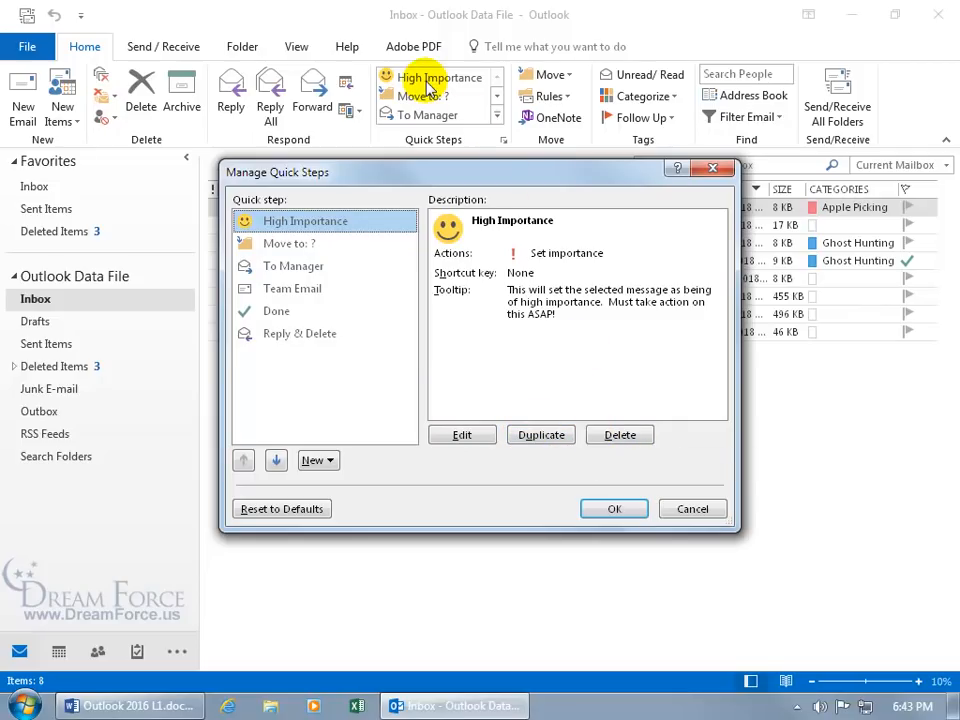
left_click(700, 509)
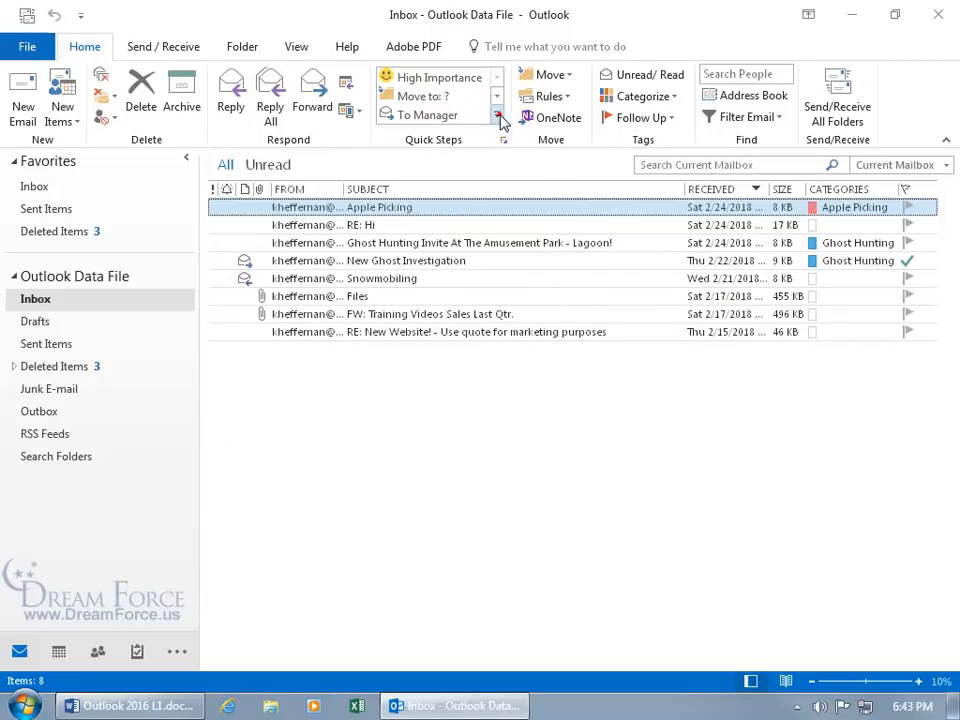
Step: Reopen Manage Quick Steps from the gallery and look through the types of new Quick Step it offers
left_click(498, 118)
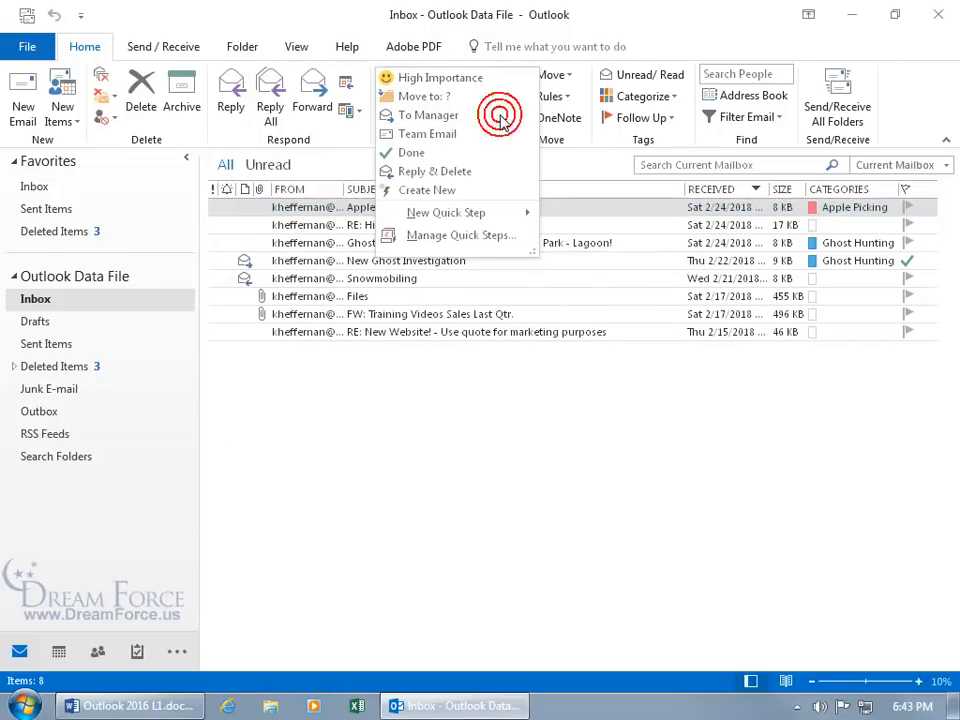
left_click(475, 243)
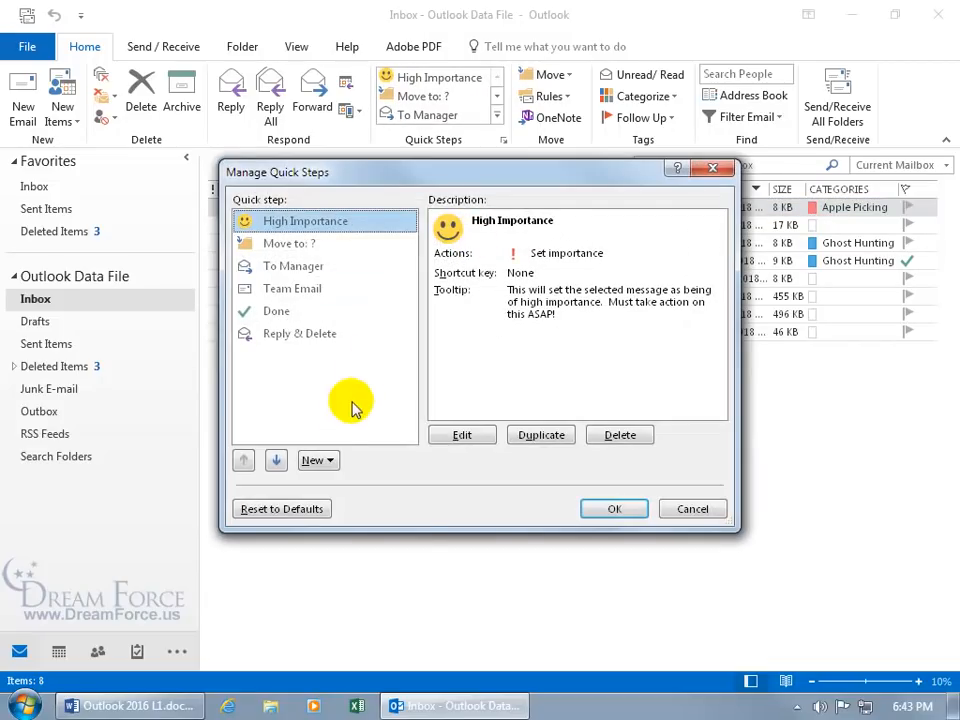
left_click(318, 460)
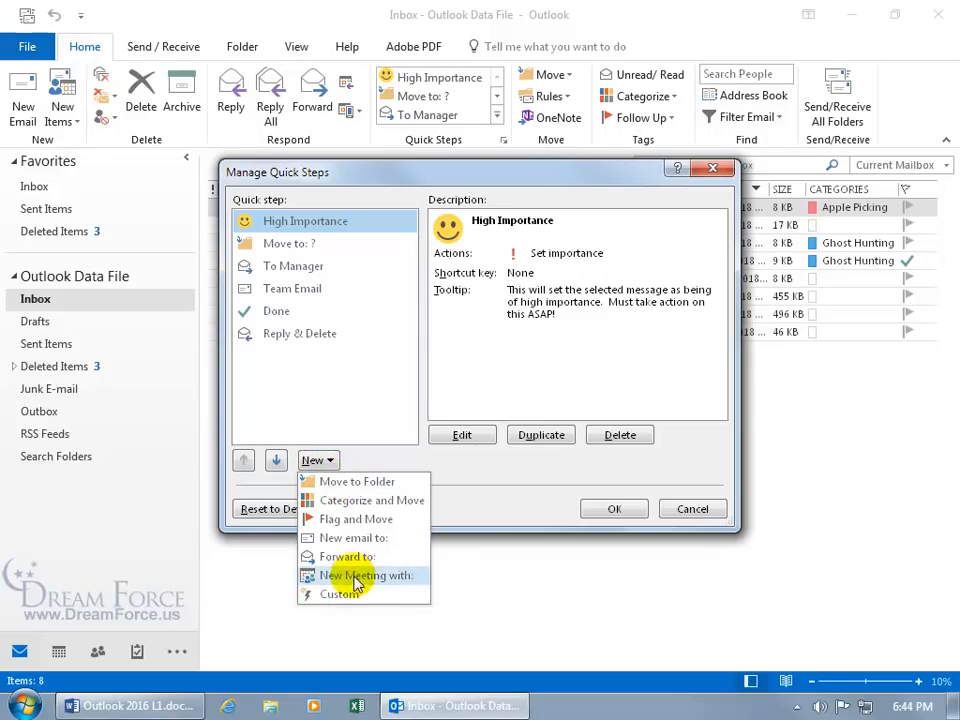
left_click(365, 466)
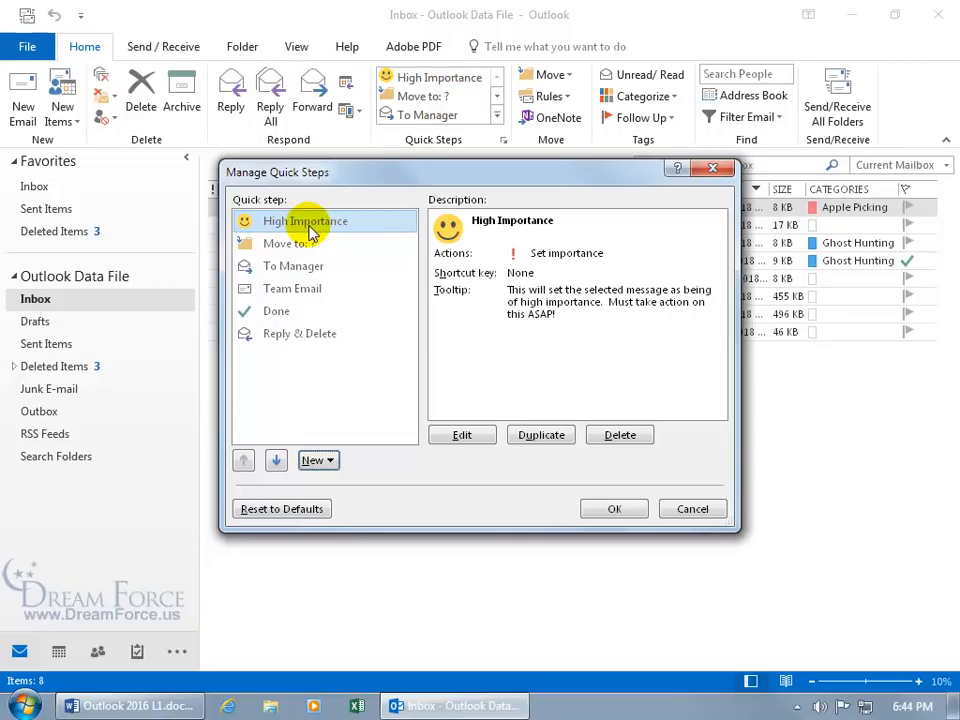
Step: Reorder the Quick Steps so that To Manager comes first, followed by High Importance and Move to: ?
left_click(276, 460)
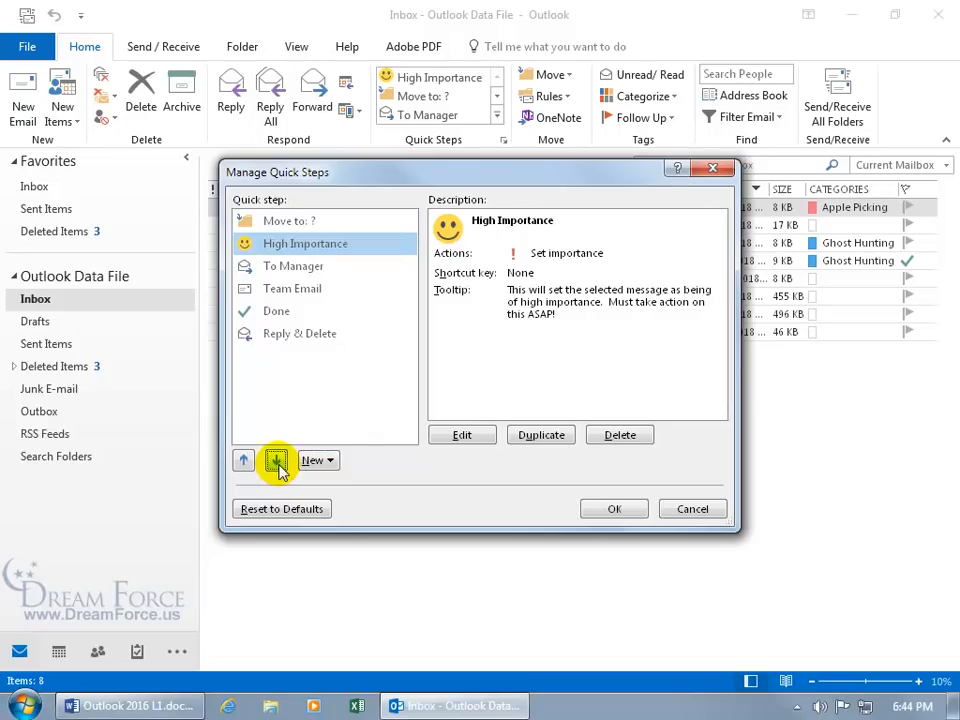
left_click(298, 221)
left_click(276, 460)
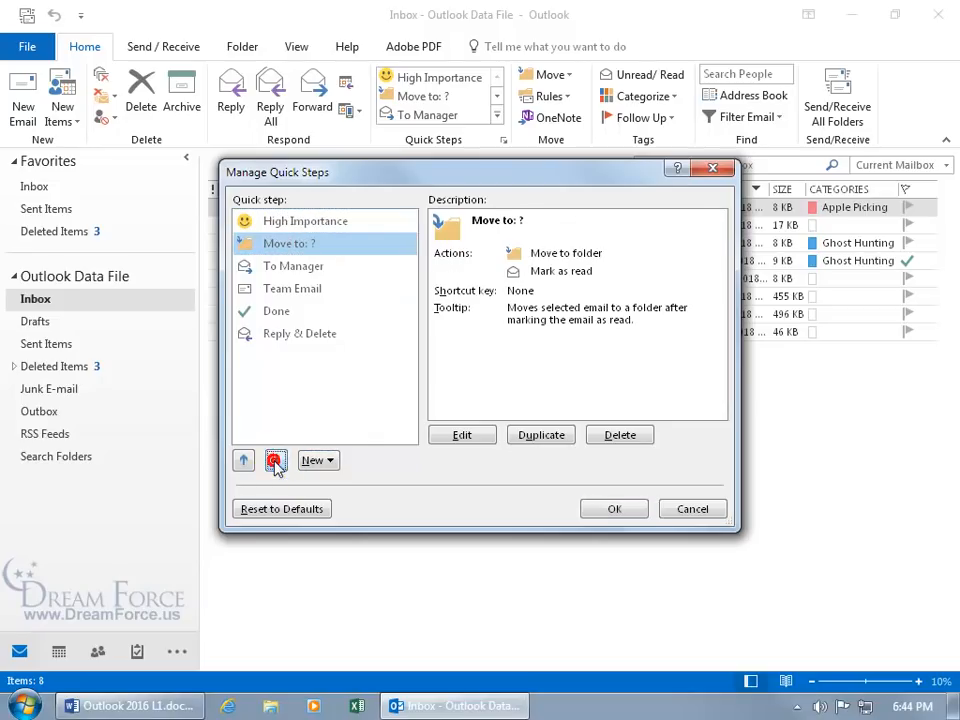
left_click(276, 460)
left_click(294, 244)
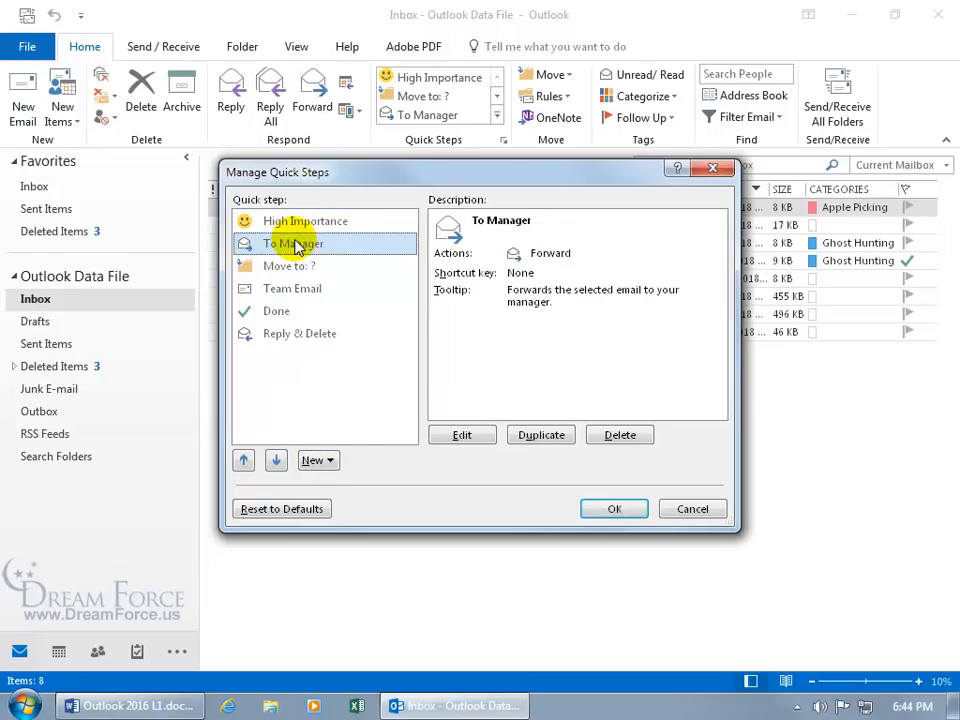
left_click(243, 460)
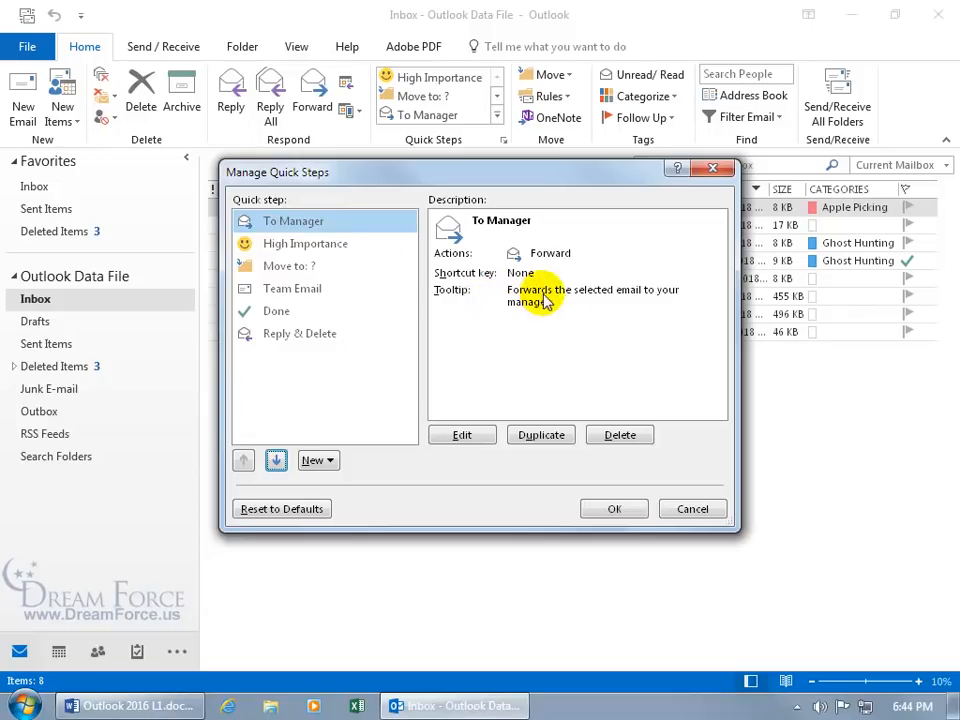
Step: Rename the To Manager Quick Step to Big Cheese, and browse the available icons without changing the icon
left_click(466, 437)
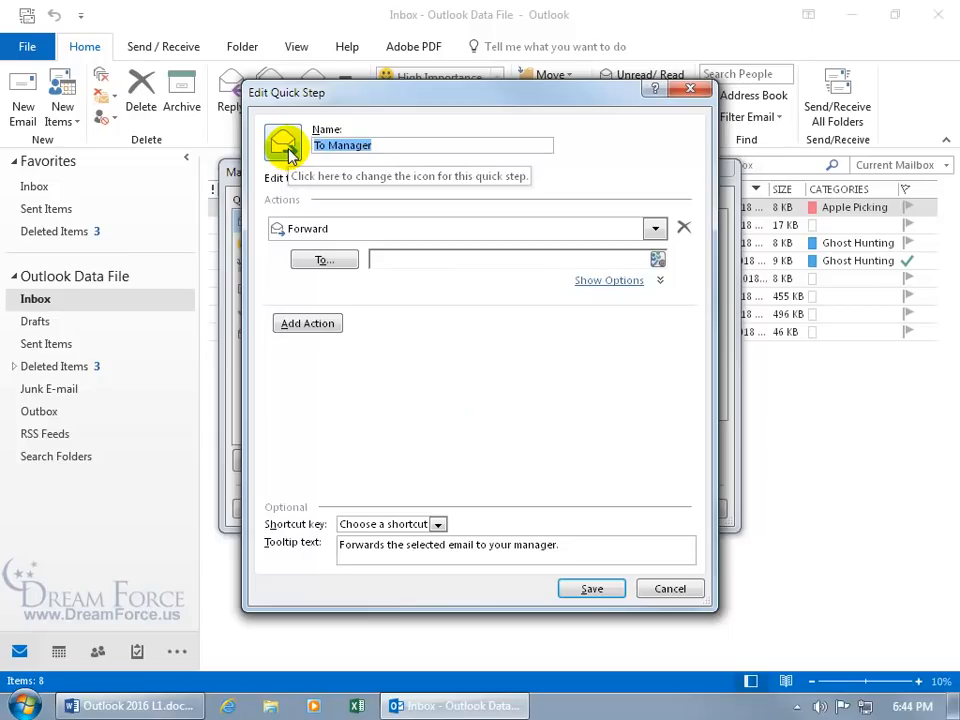
type("Big Cheese")
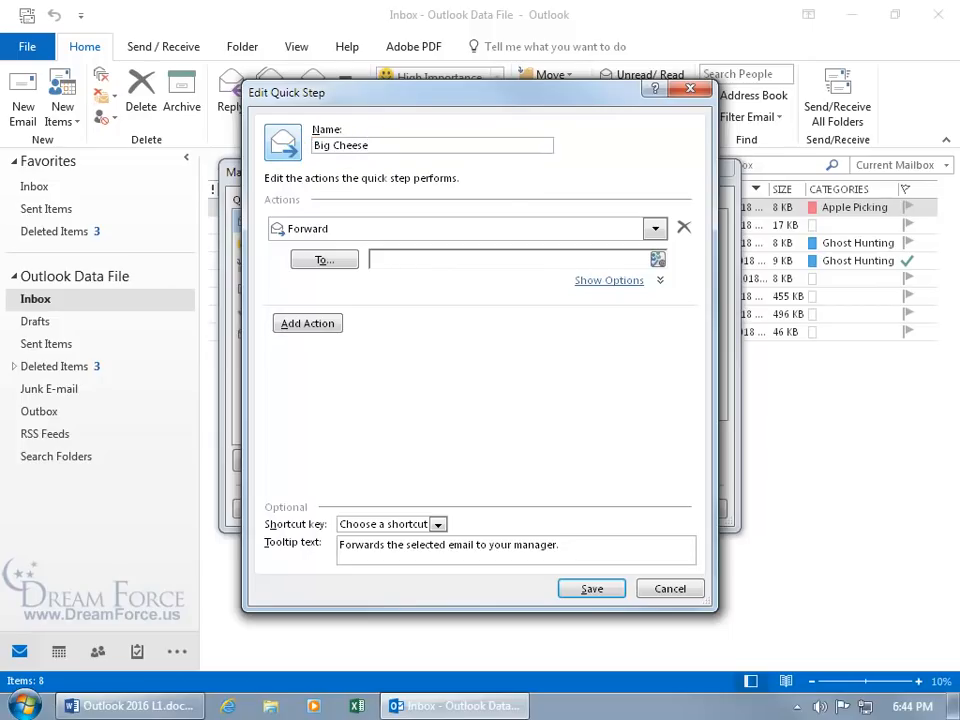
left_click(284, 142)
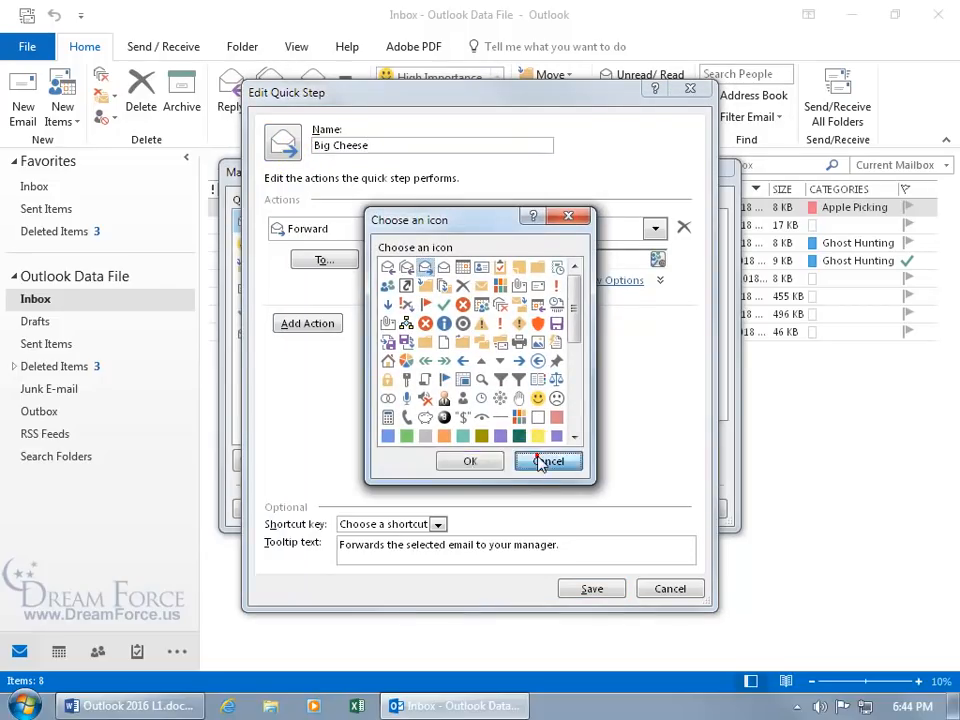
left_click(544, 459)
Step: Enter the manager's email address as the recipient of the Forward action and expand the action's additional options
left_click(397, 261)
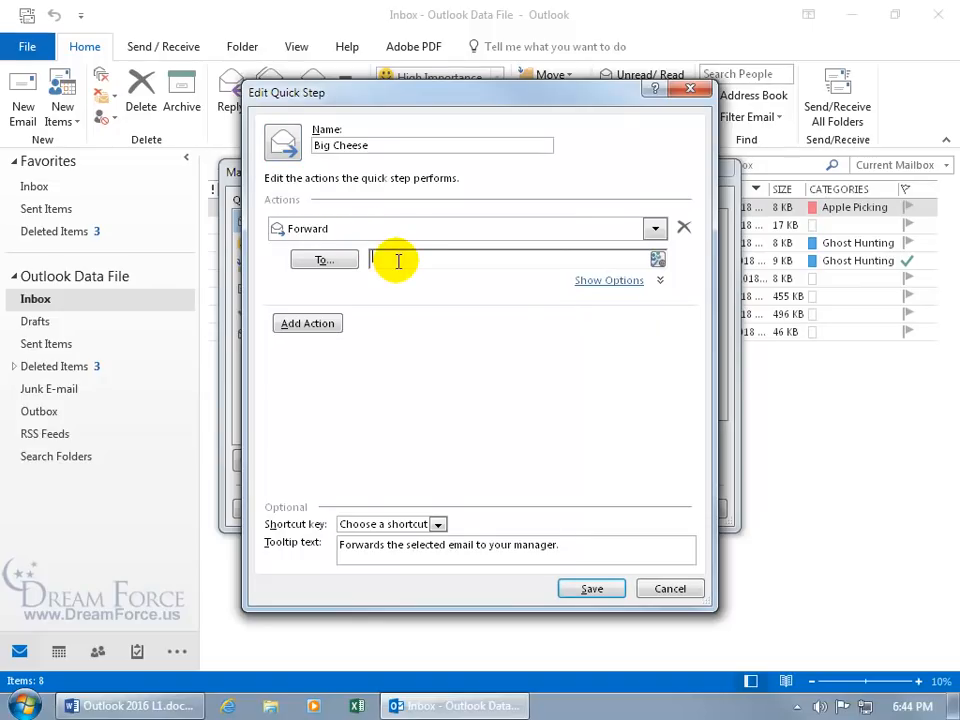
type("wil")
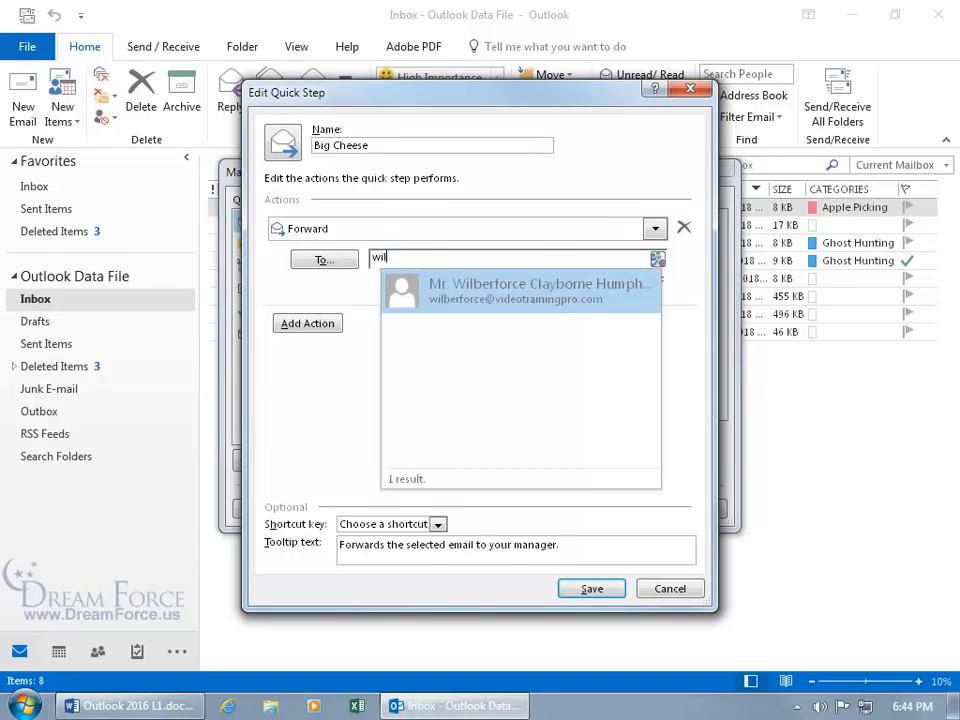
left_click(463, 291)
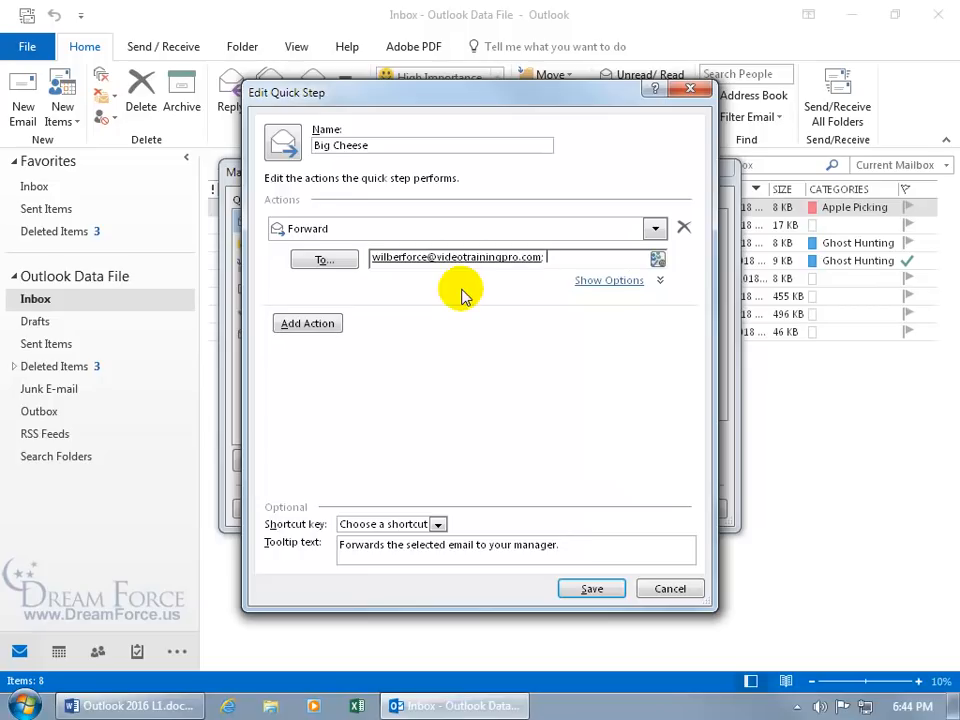
left_click(625, 281)
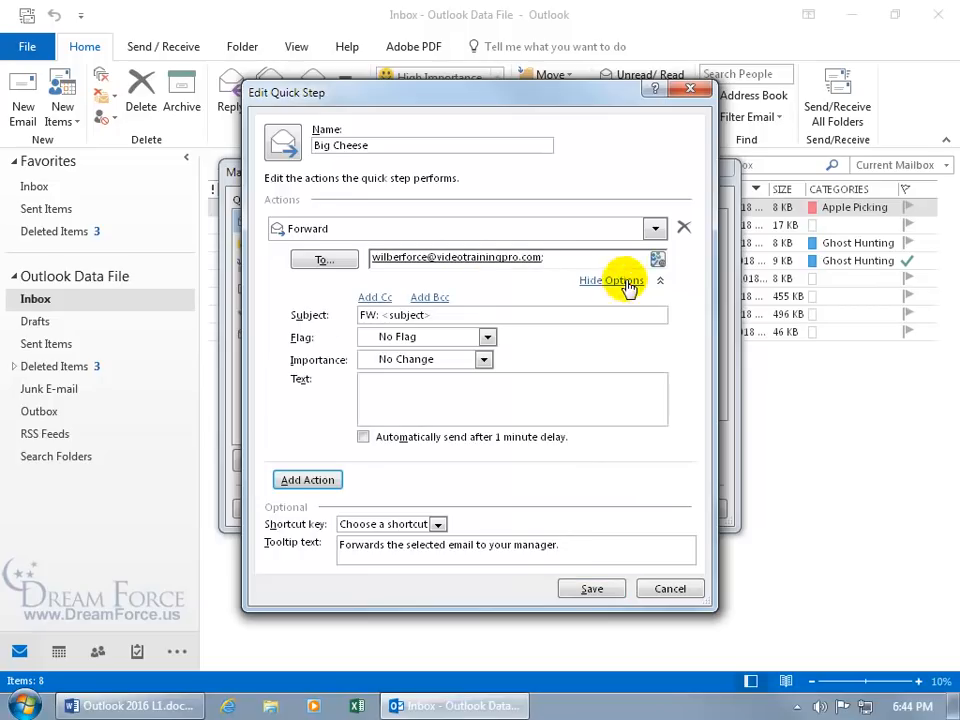
left_click(502, 316)
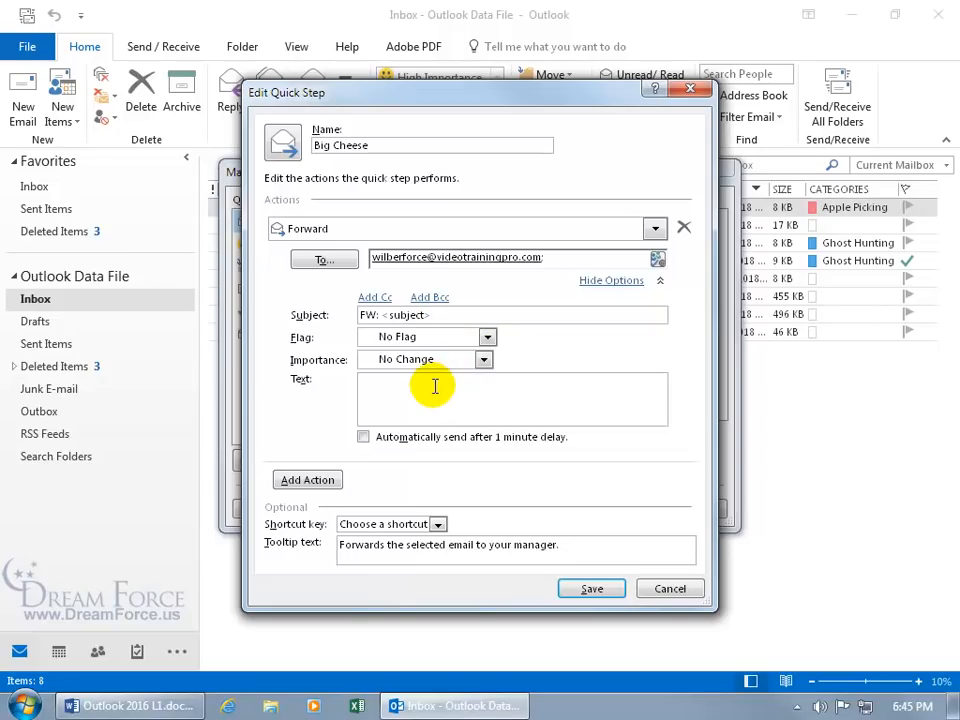
Step: Add a Cc field to the Forward action, collapse its options, and save the Big Cheese Quick Step
left_click(382, 299)
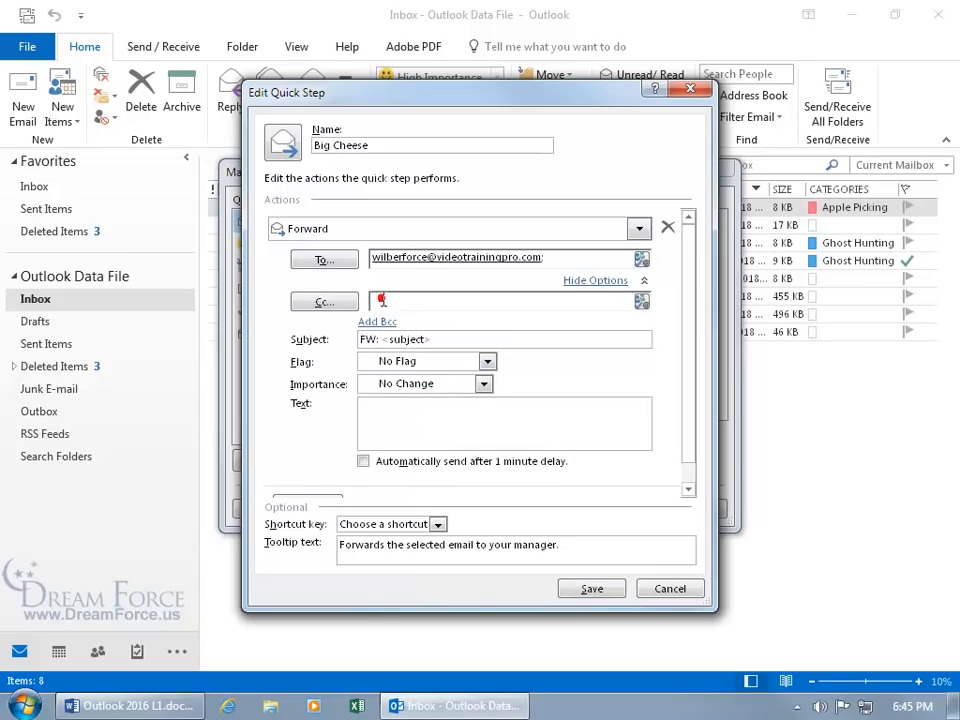
left_click(598, 284)
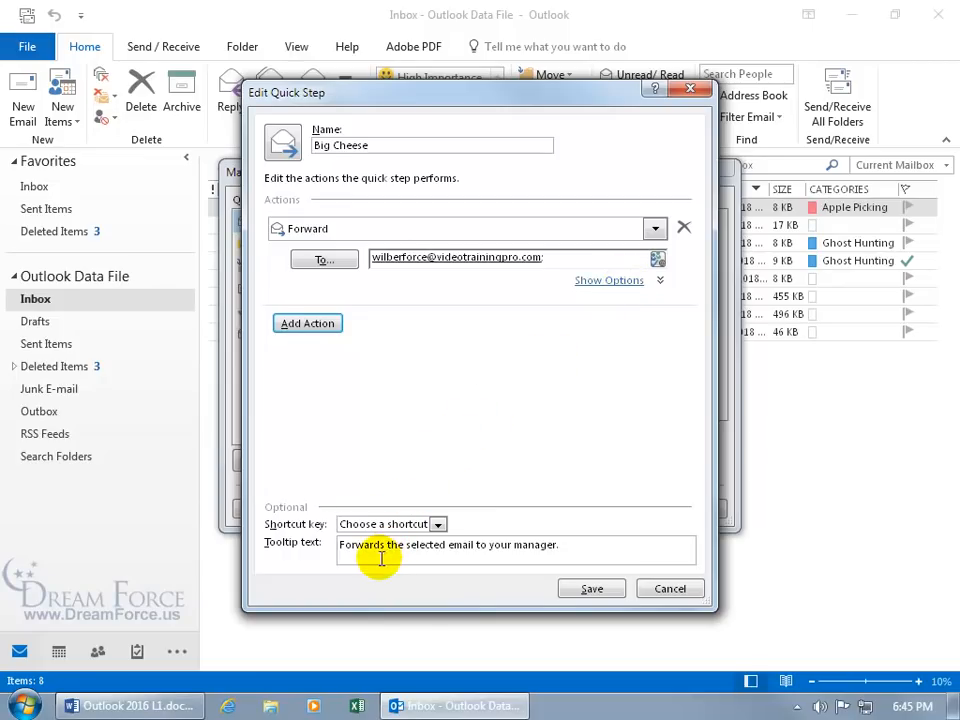
left_click(591, 589)
left_click(613, 510)
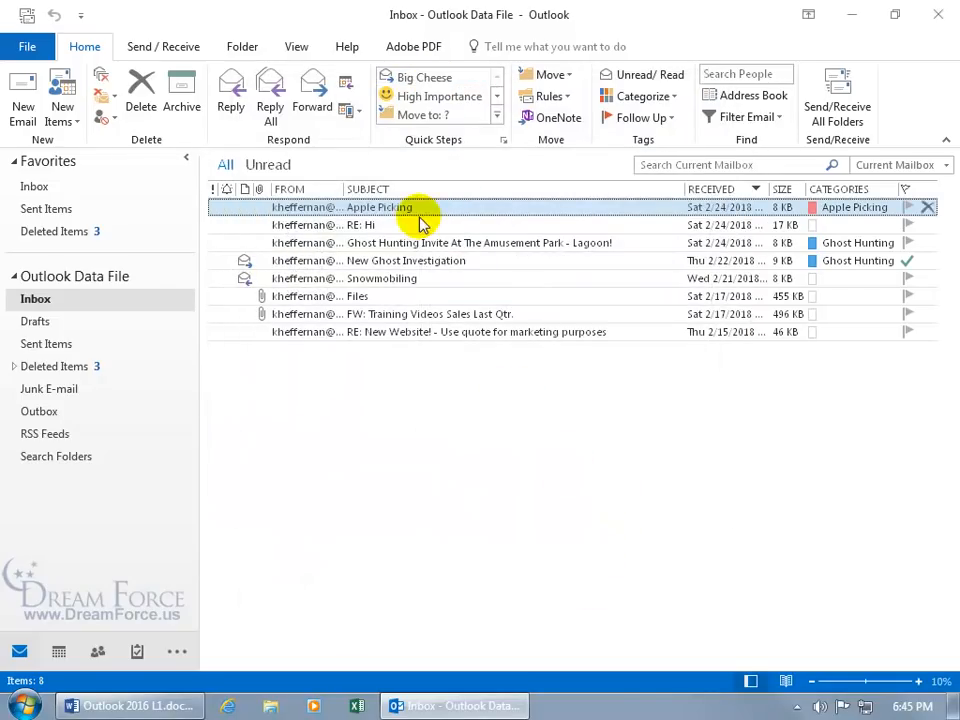
Step: Apply the Big Cheese Quick Step to the Apple Picking email, check the draft's recipient, subject and body, and close it unsent
left_click(424, 87)
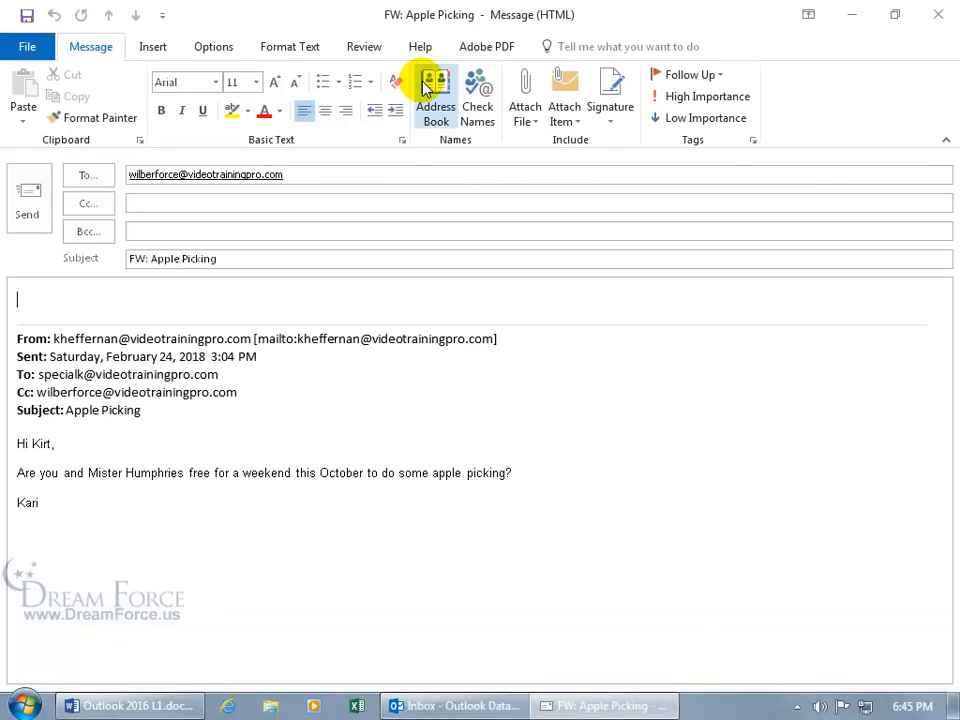
left_click(322, 175)
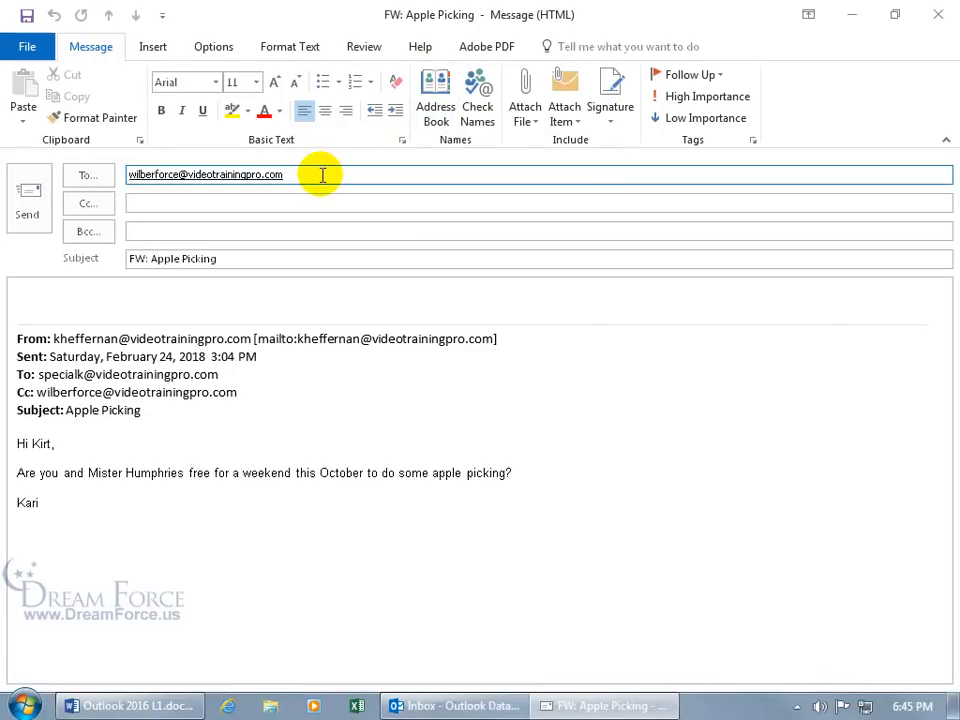
left_click(277, 259)
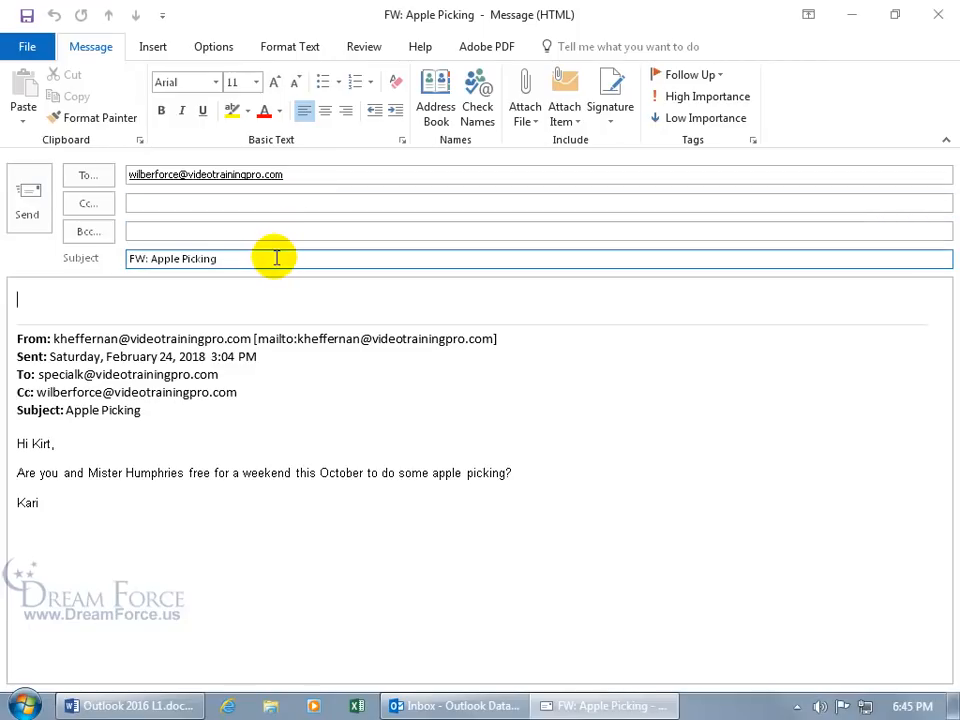
left_click(285, 298)
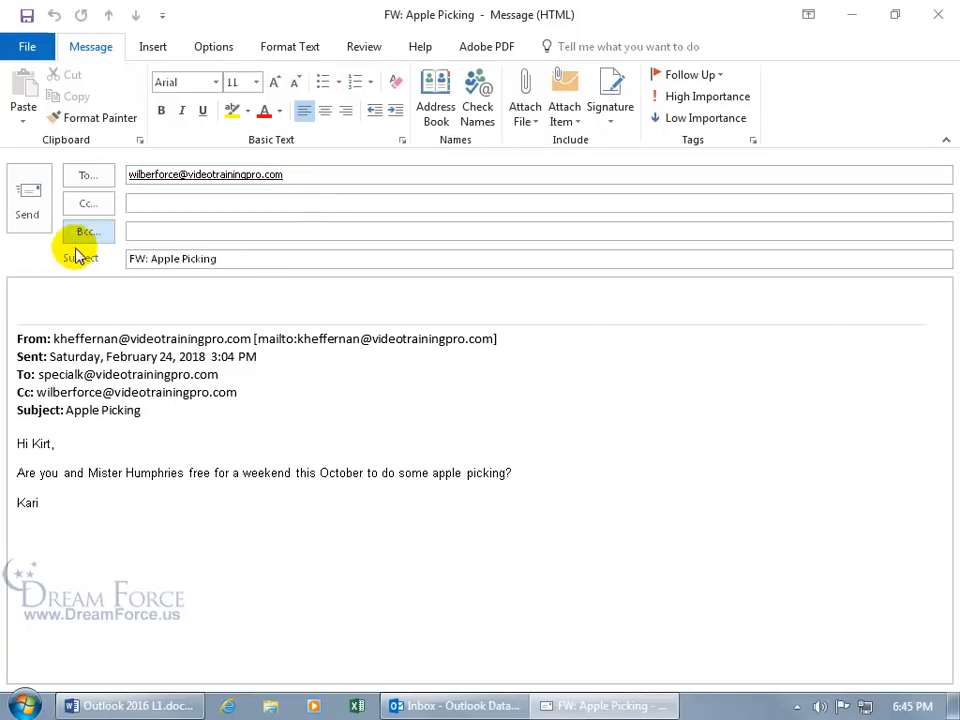
left_click(938, 14)
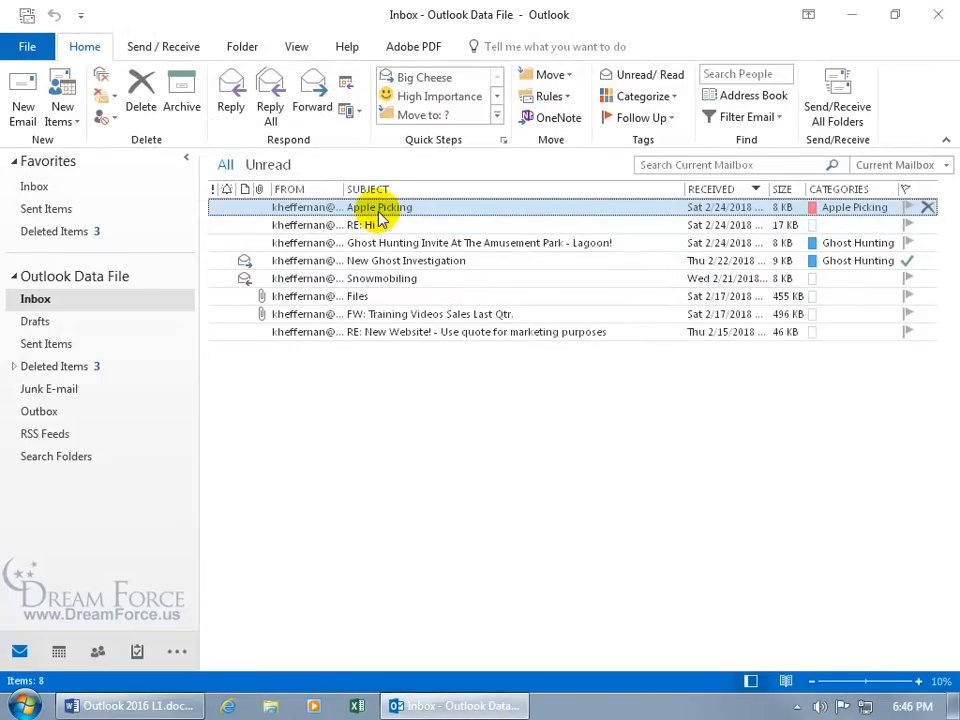
Step: Forward the Apple Picking email with the regular Forward command for comparison, and close the draft unsent
left_click(316, 107)
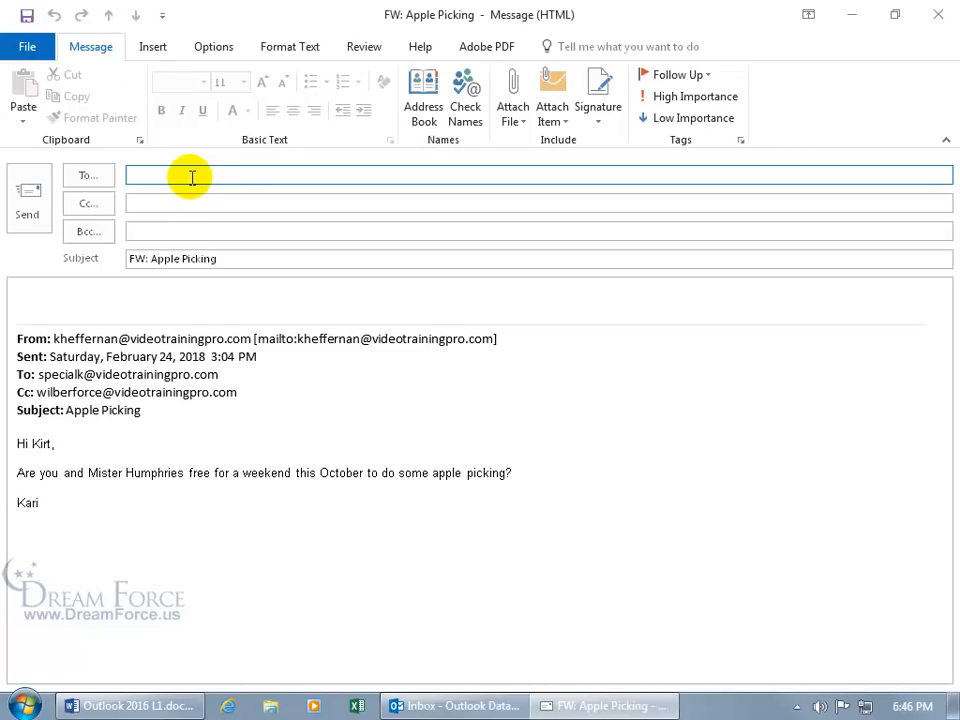
left_click(935, 20)
left_click(489, 404)
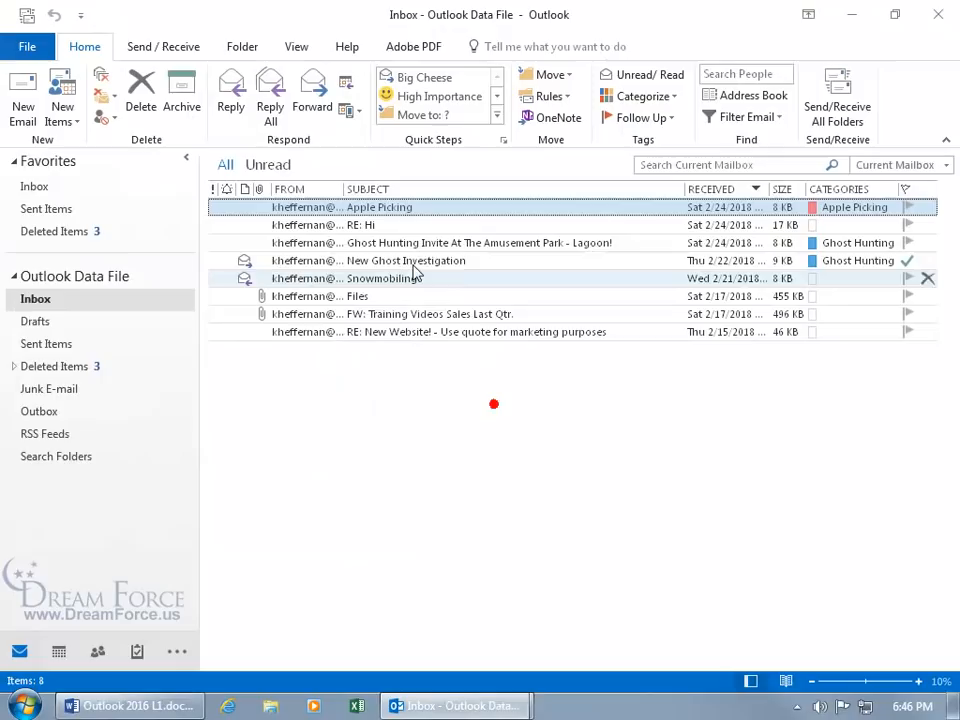
Step: Reset all Quick Steps to their defaults in Manage Quick Steps and accept the change
left_click(504, 141)
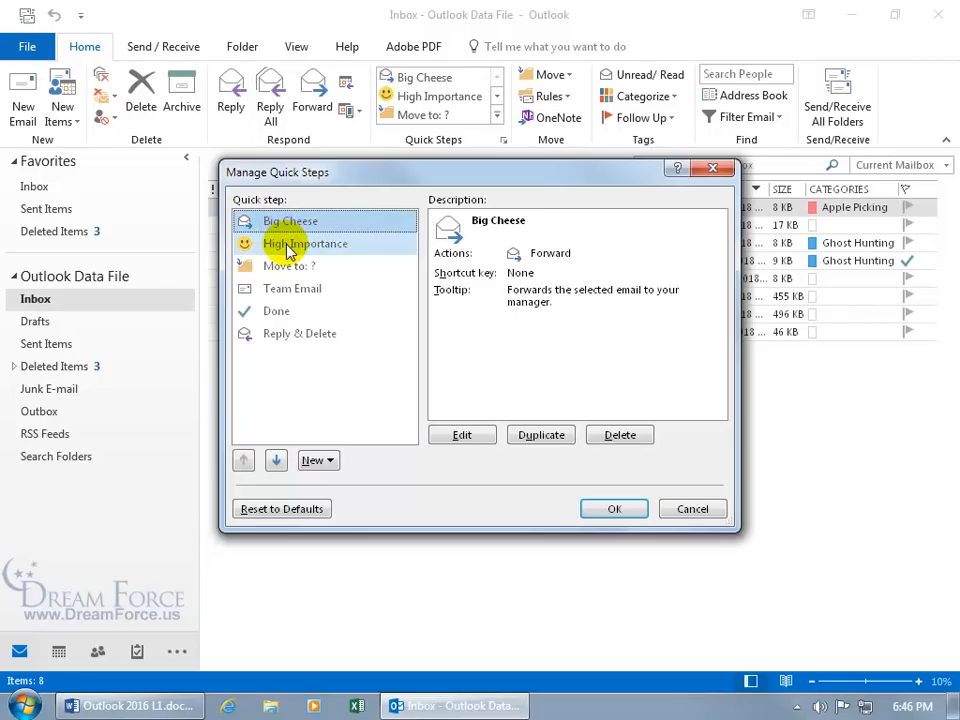
left_click(300, 509)
left_click(452, 408)
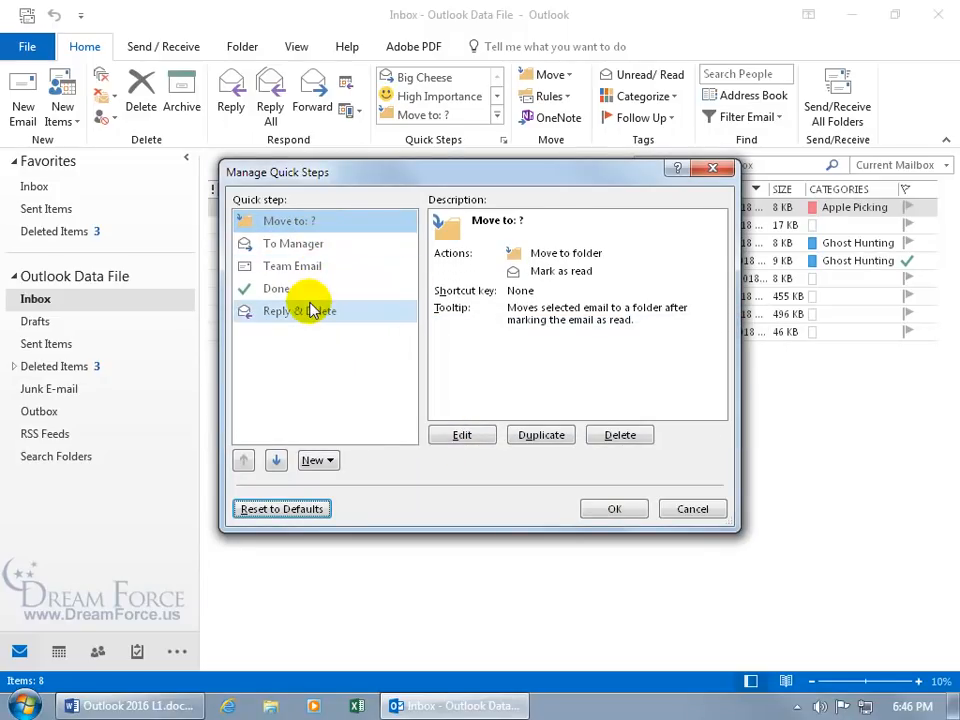
left_click(620, 509)
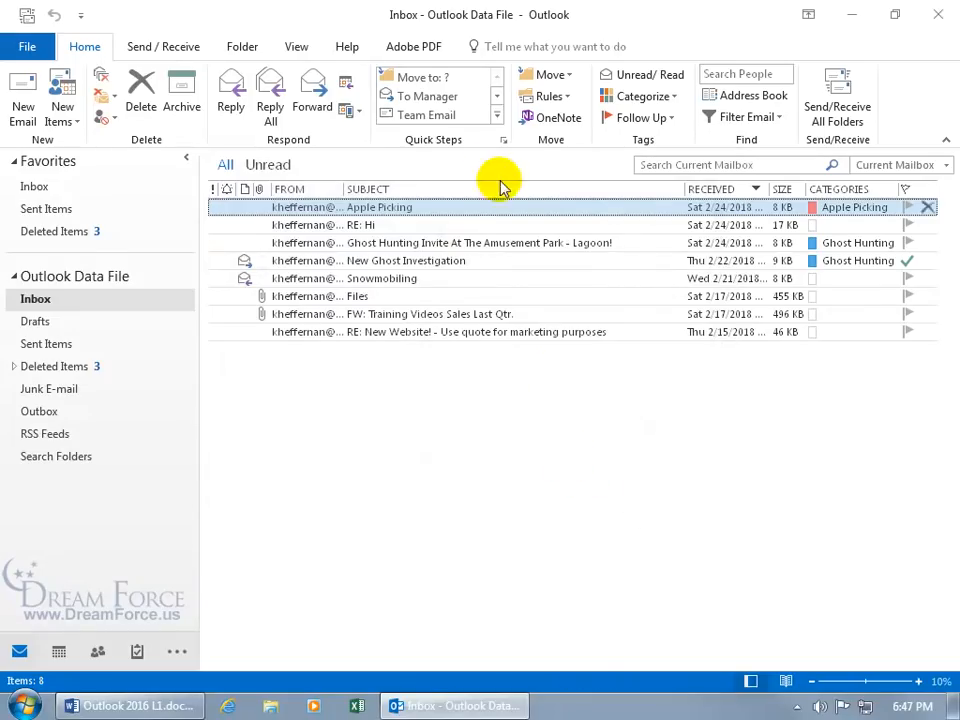